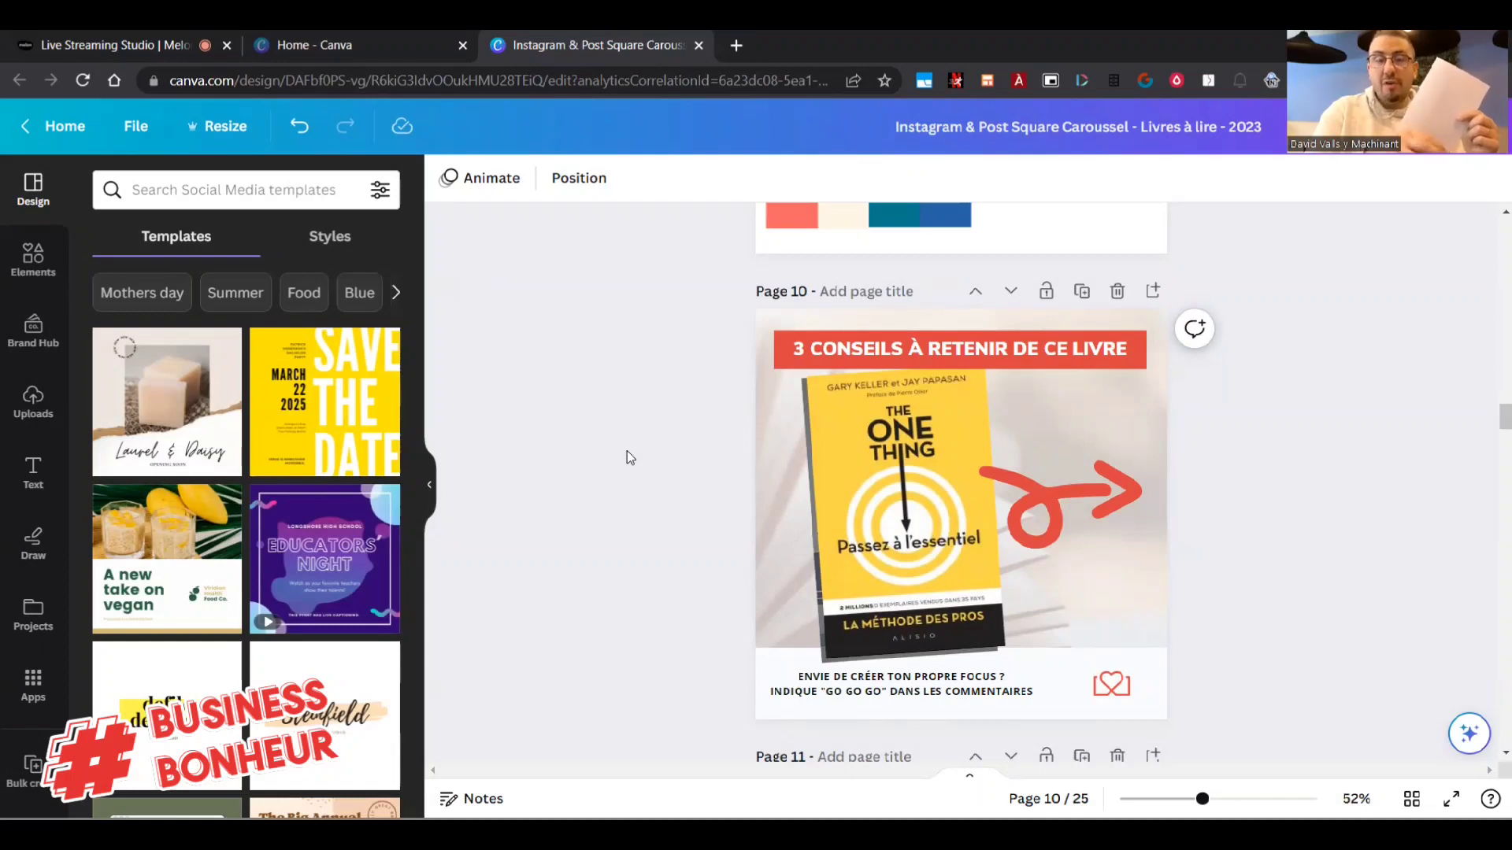
# Replace the yellow book cover on page 10 with the uploaded "intuitio" cover image.
pyautogui.click(33, 400)
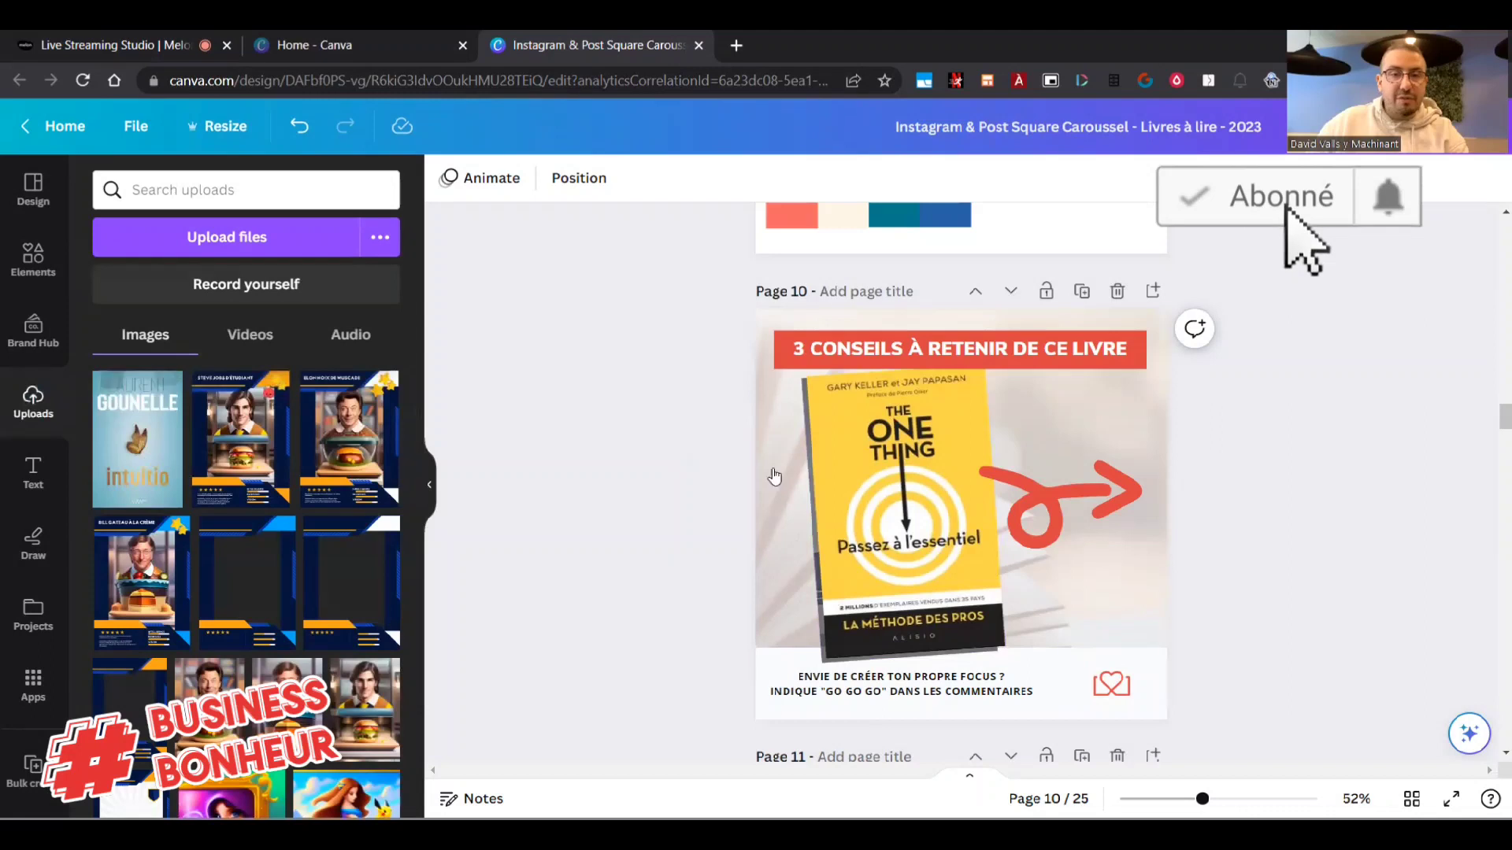
pyautogui.moveTo(218, 459); pyautogui.dragTo(671, 449)
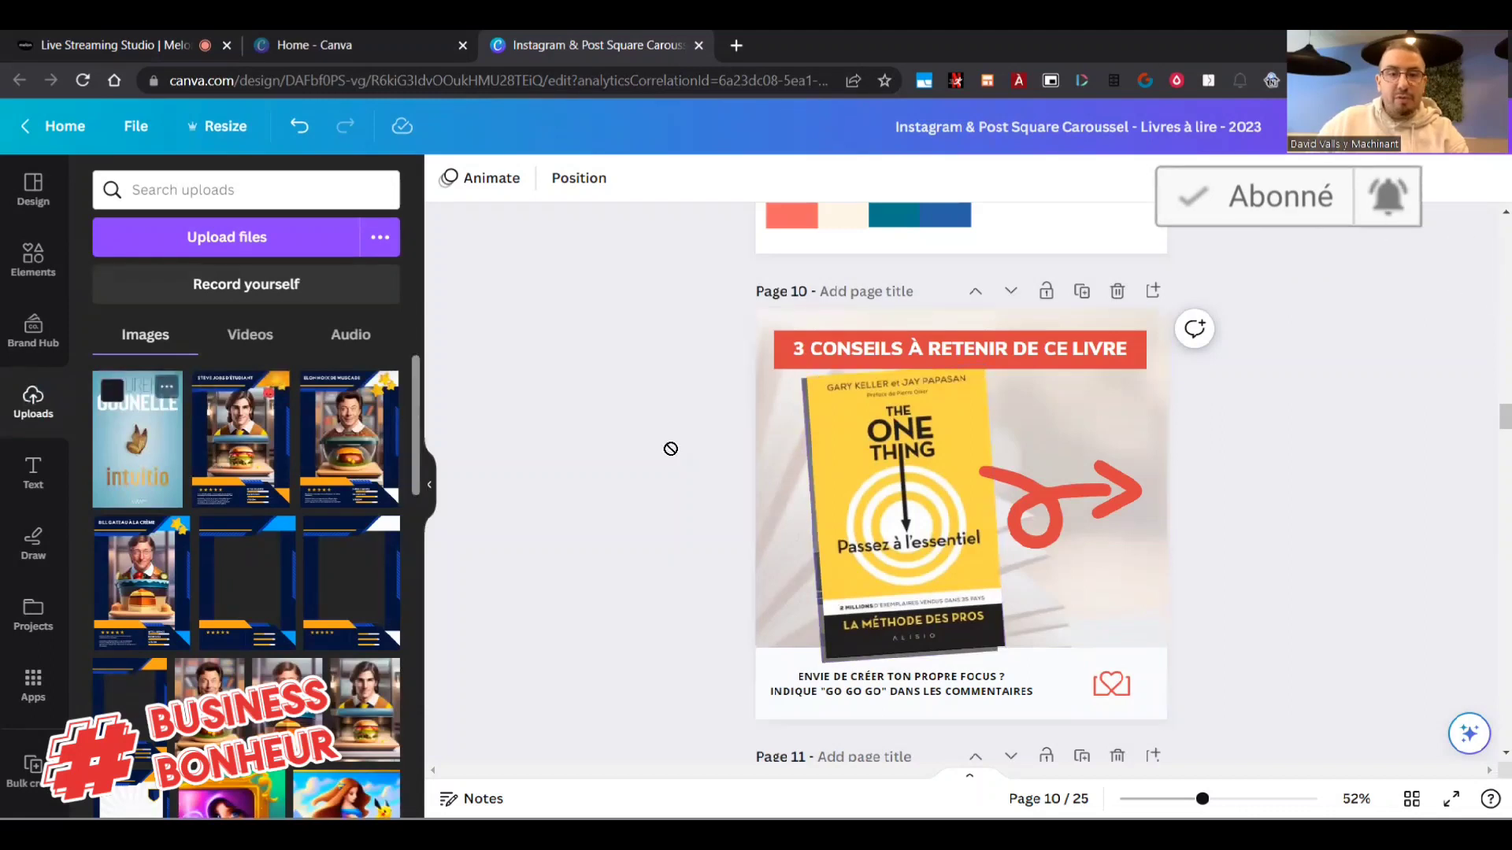
pyautogui.moveTo(630, 541); pyautogui.dragTo(881, 547)
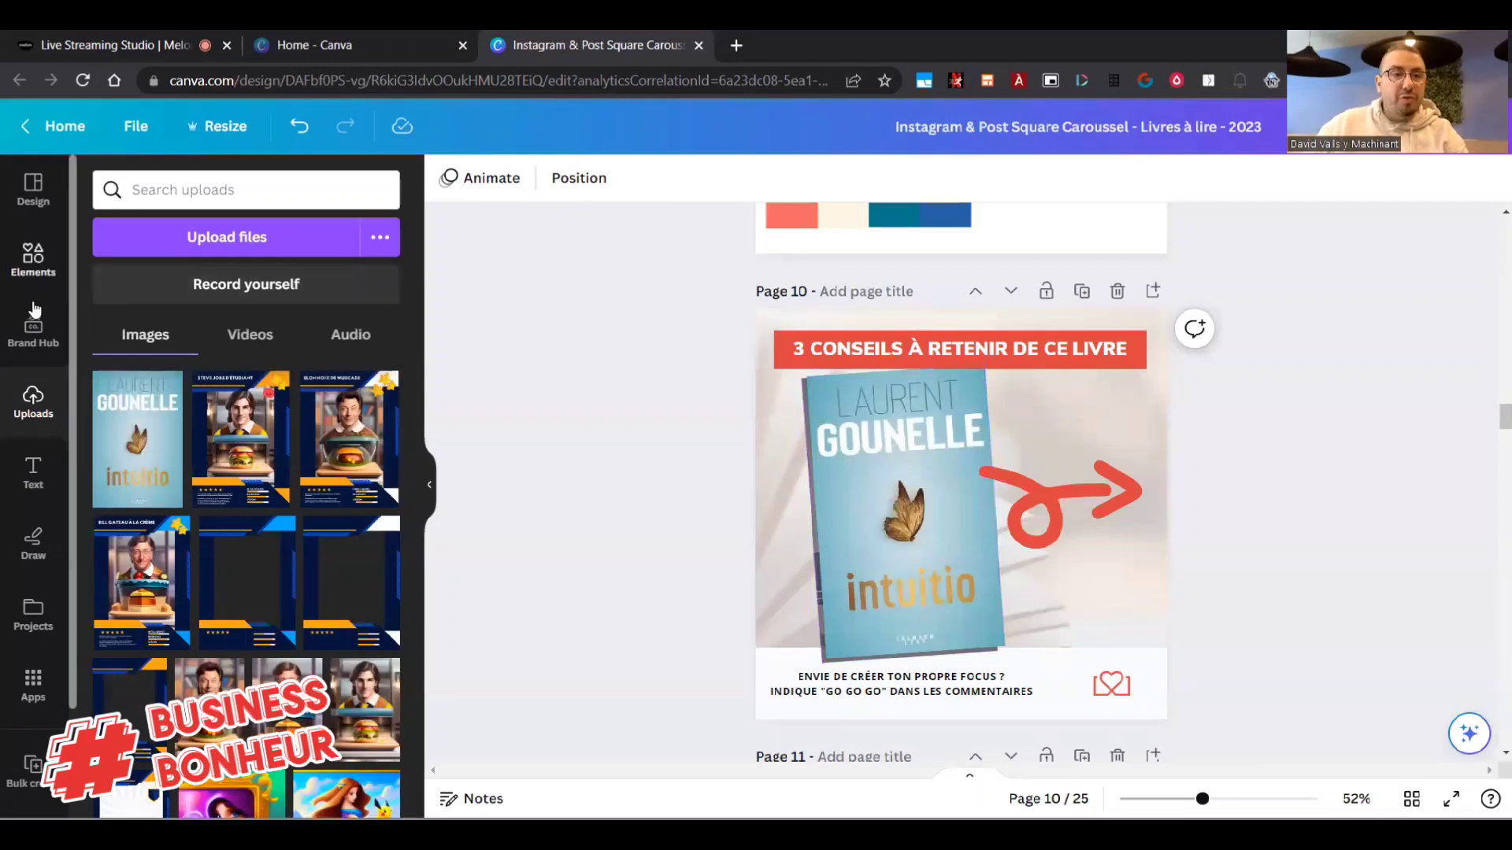
# Browse the suggested social media templates for designs that could suit the book post.
pyautogui.click(28, 206)
pyautogui.scroll(-4, 236, 451)
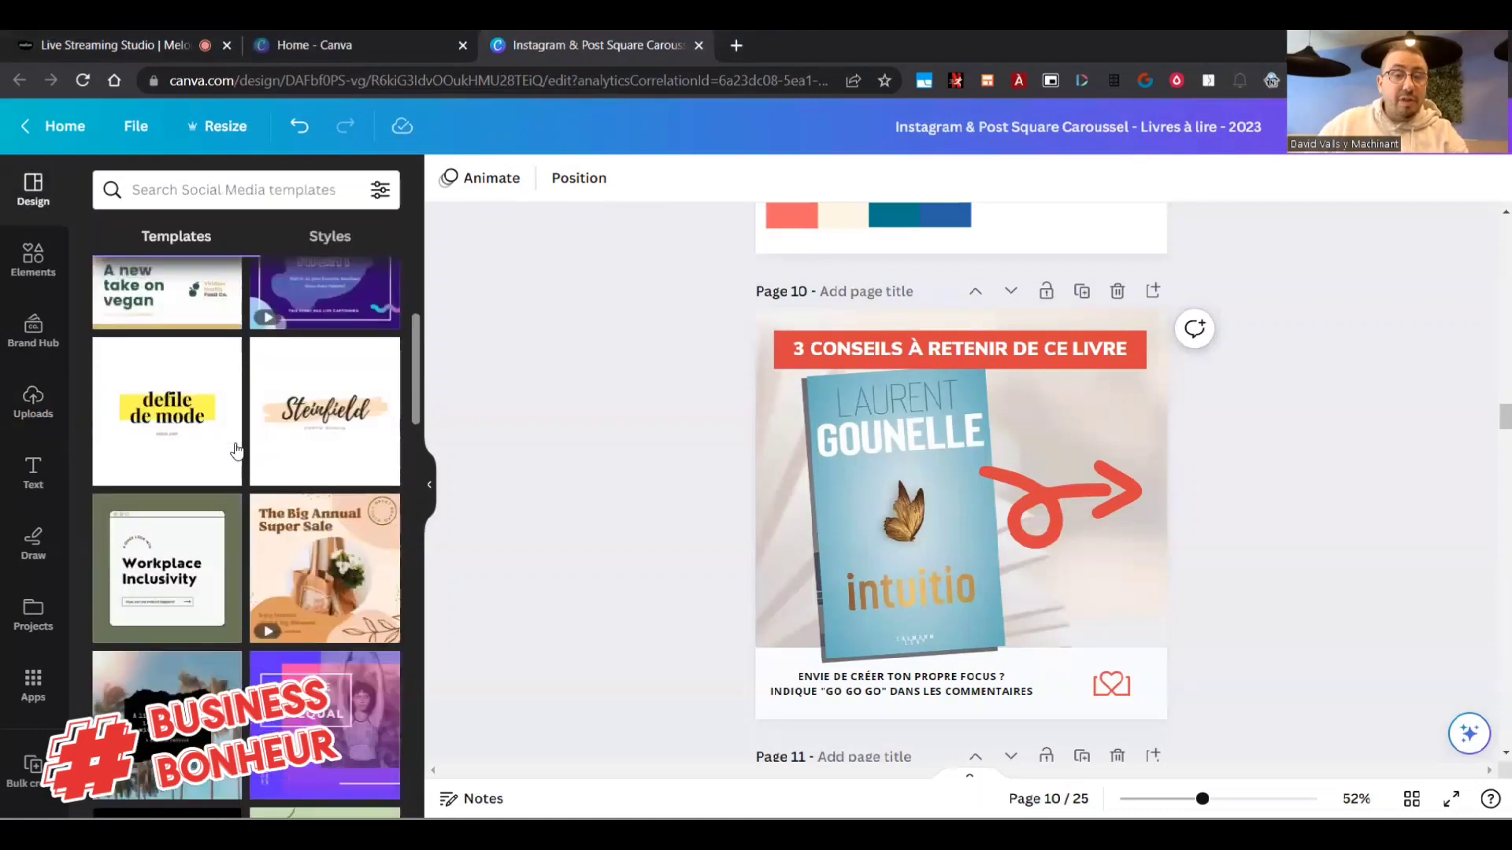
pyautogui.scroll(-5, 236, 451)
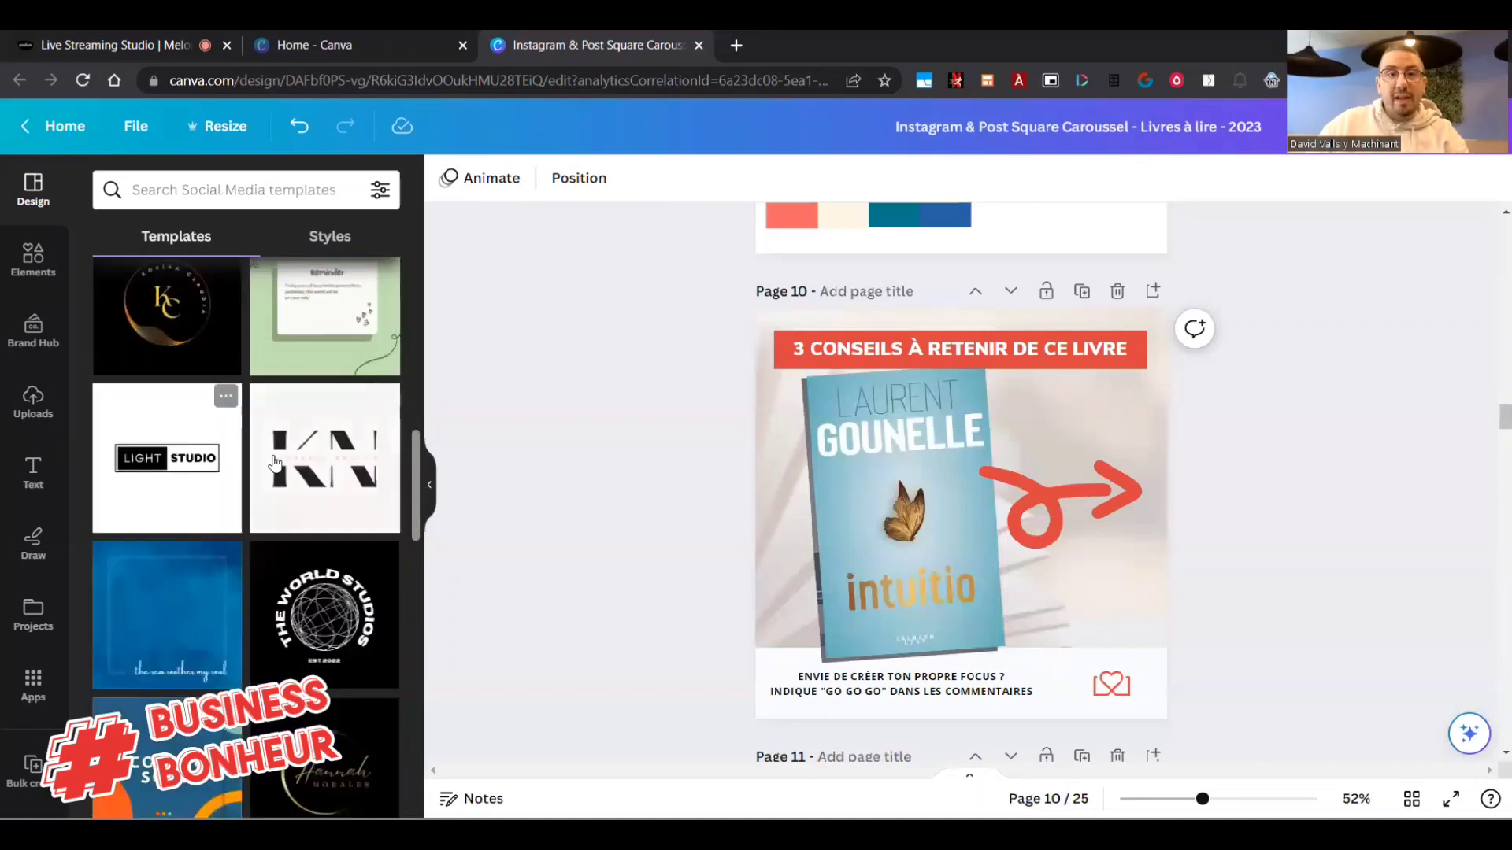
pyautogui.scroll(-1, 275, 464)
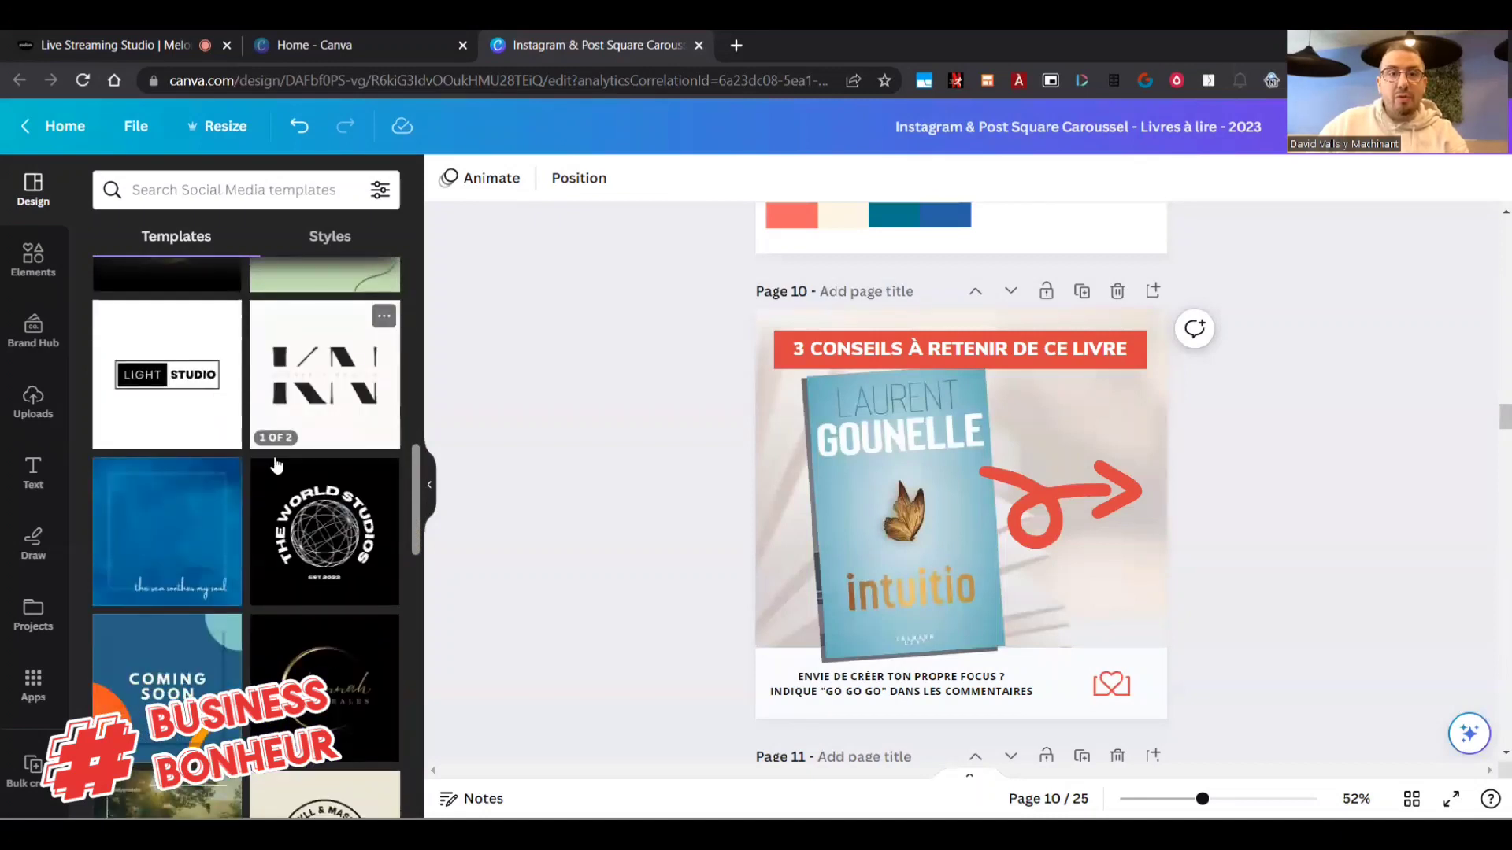
pyautogui.scroll(-1, 276, 466)
pyautogui.scroll(-1, 276, 466)
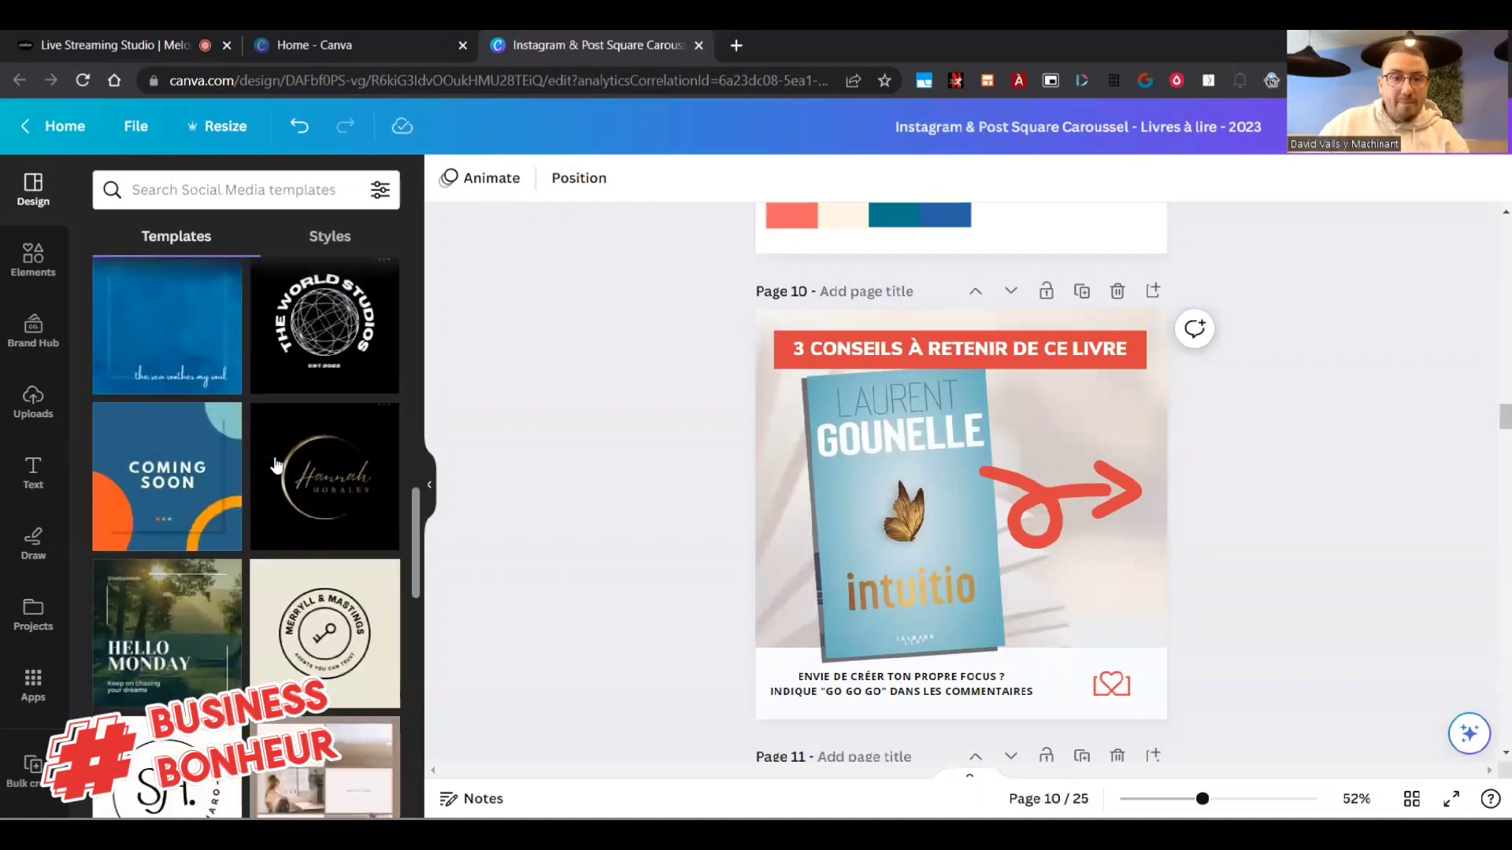
pyautogui.scroll(10, 276, 465)
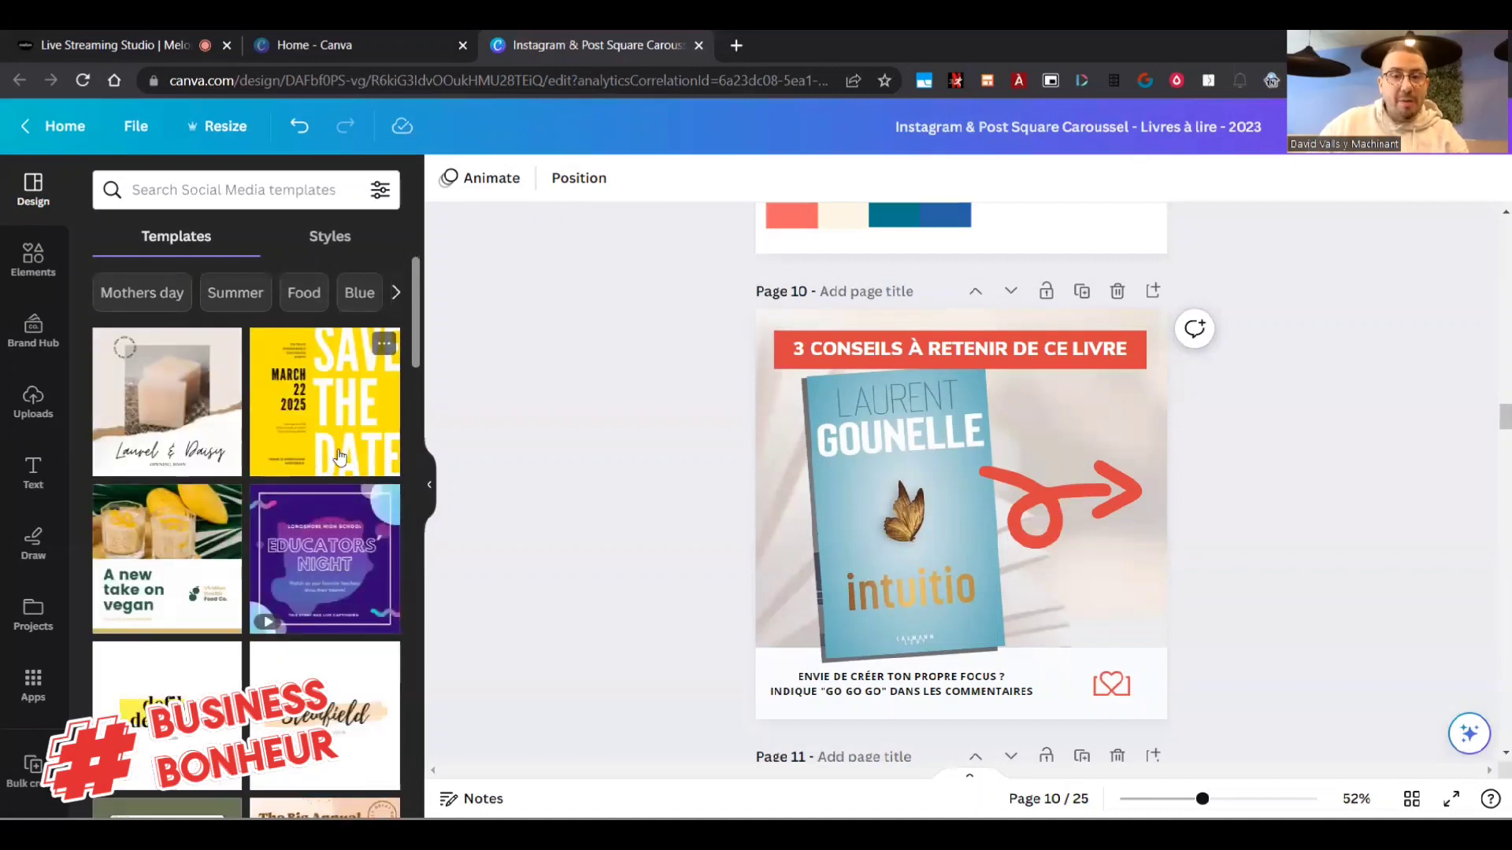
pyautogui.scroll(-4, 347, 437)
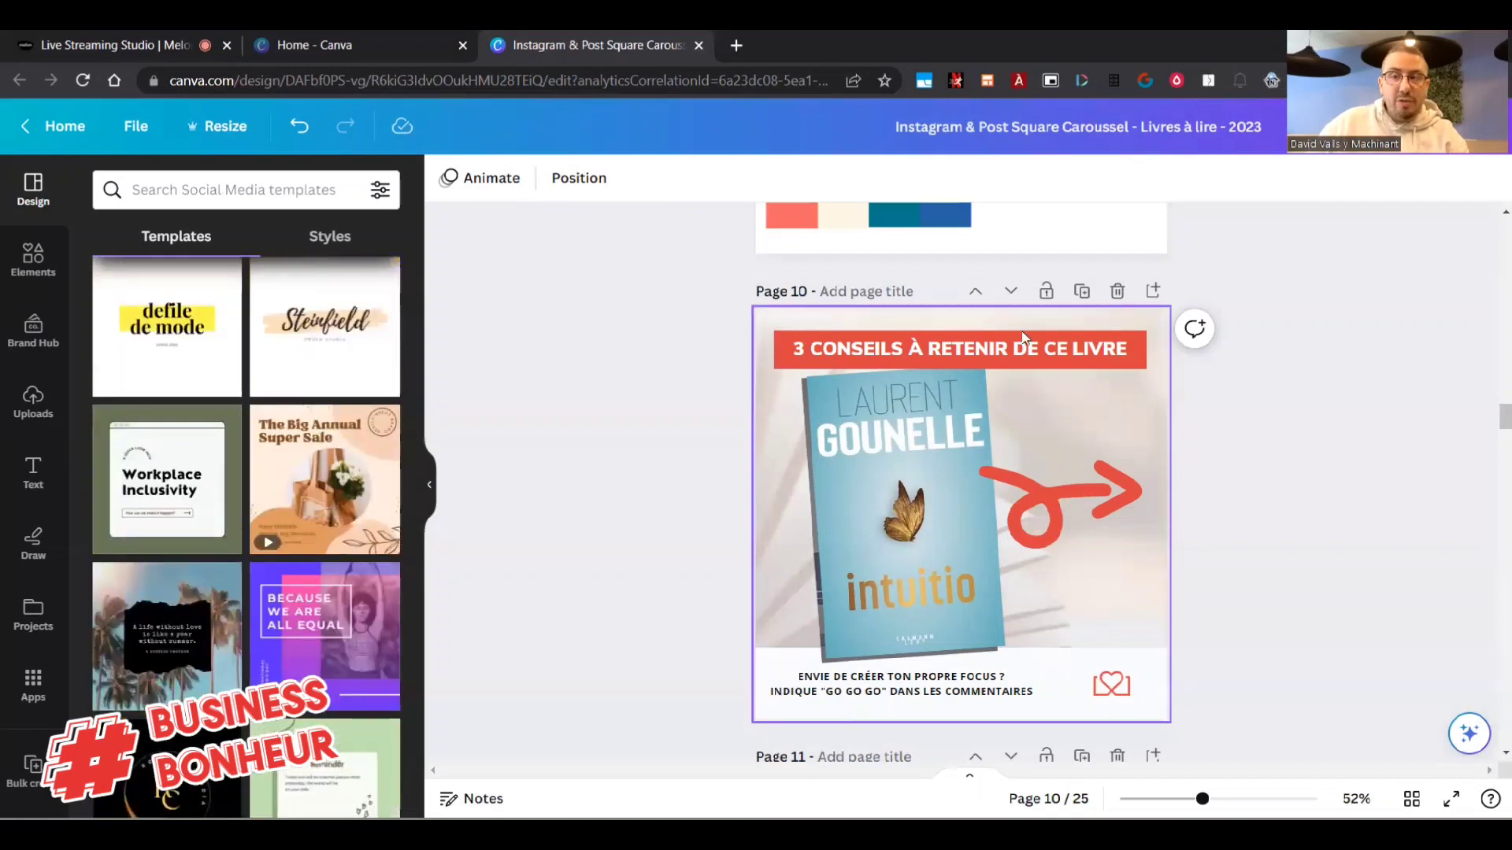
# Duplicate page 10, which holds the "intuitio" book post.
pyautogui.click(1081, 290)
pyautogui.scroll(5, 653, 382)
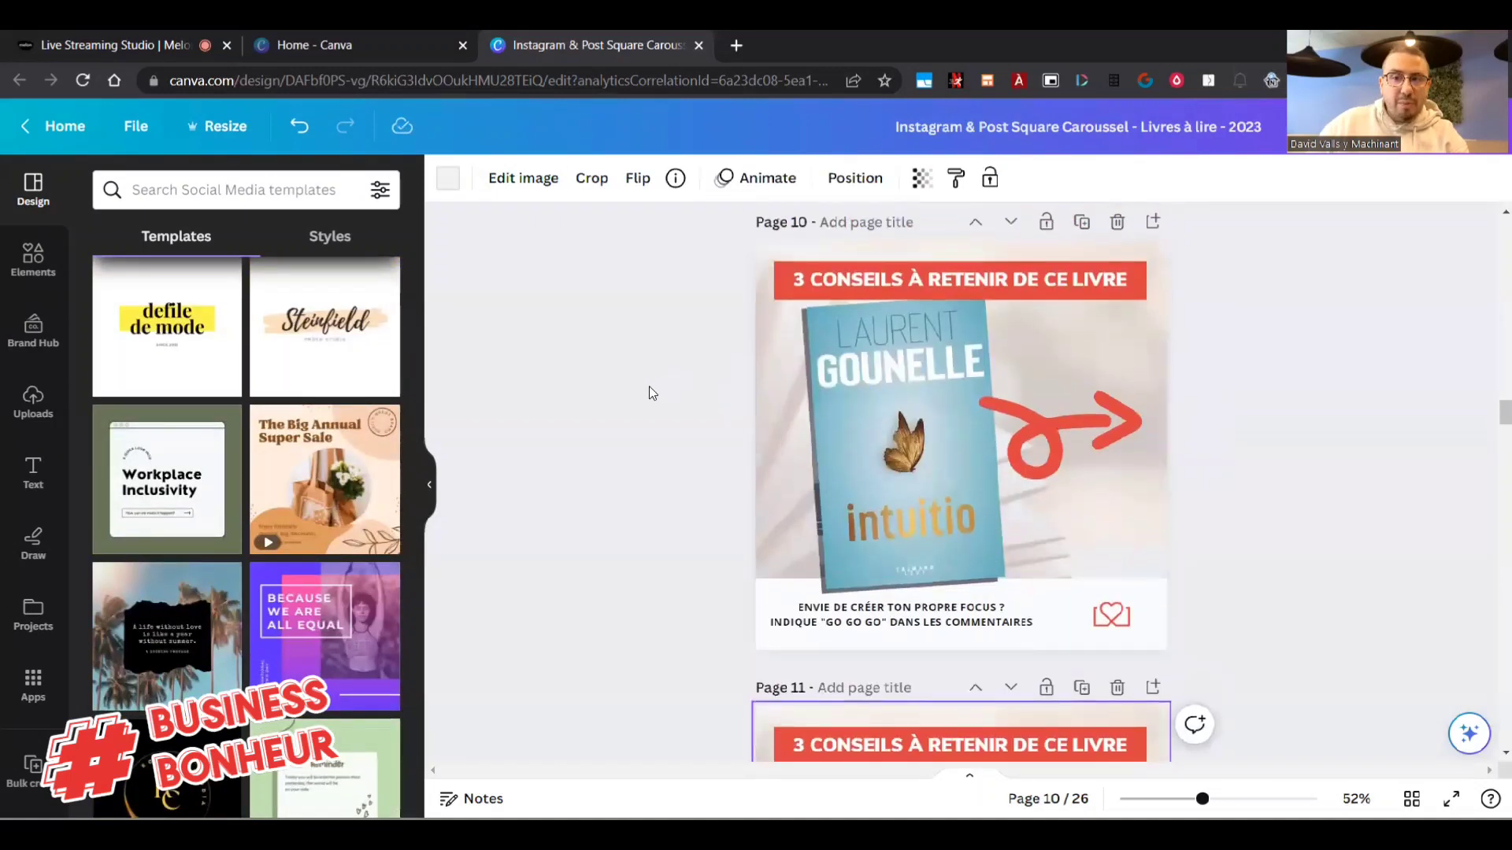
pyautogui.scroll(-3, 291, 443)
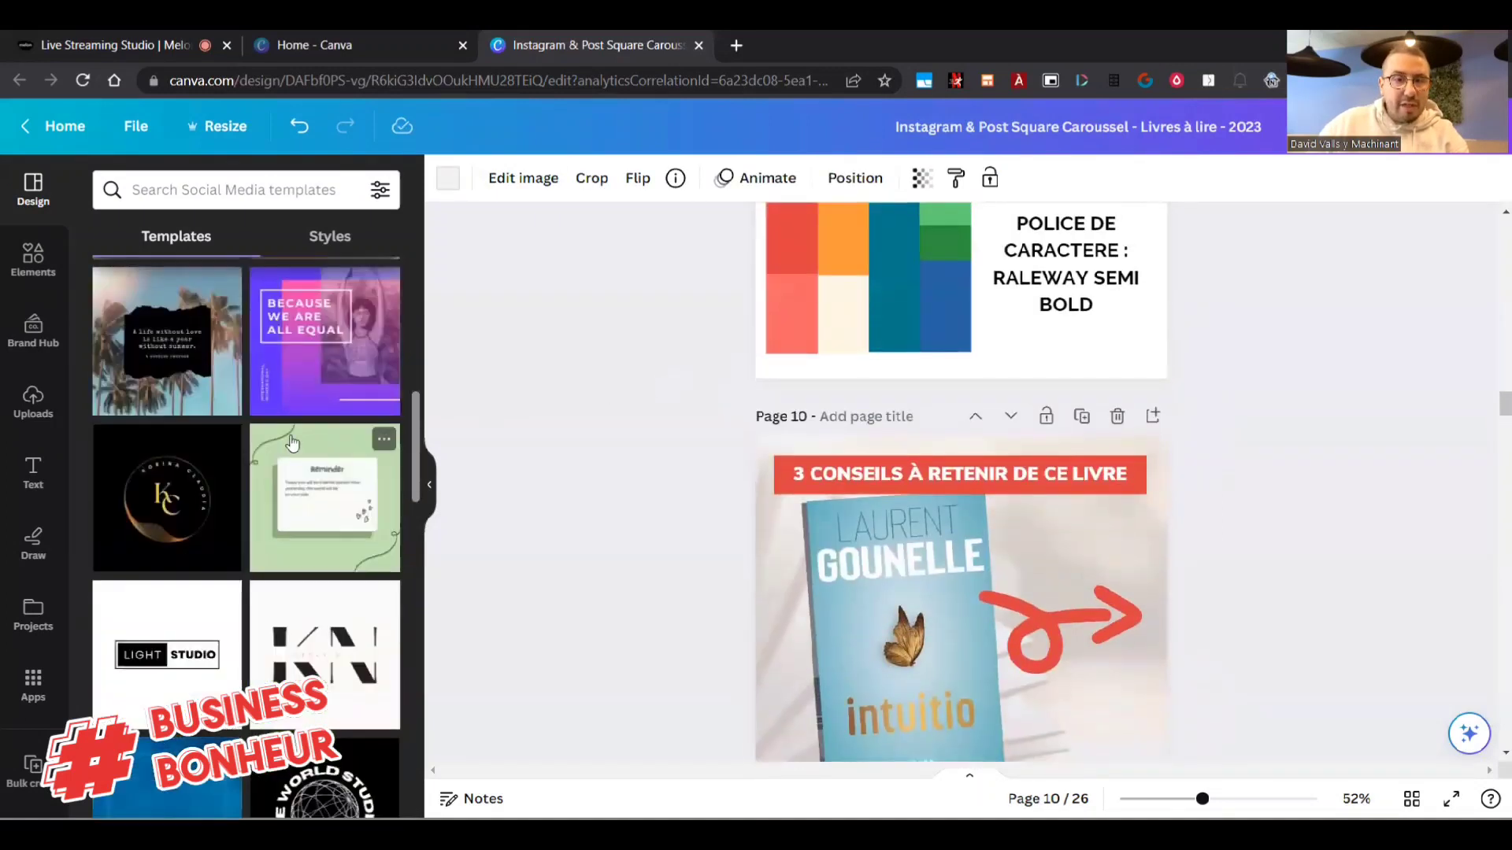
# Search the templates for "book" and replace page 10 with the ivory and blue Editor's Choice book template.
pyautogui.click(195, 197)
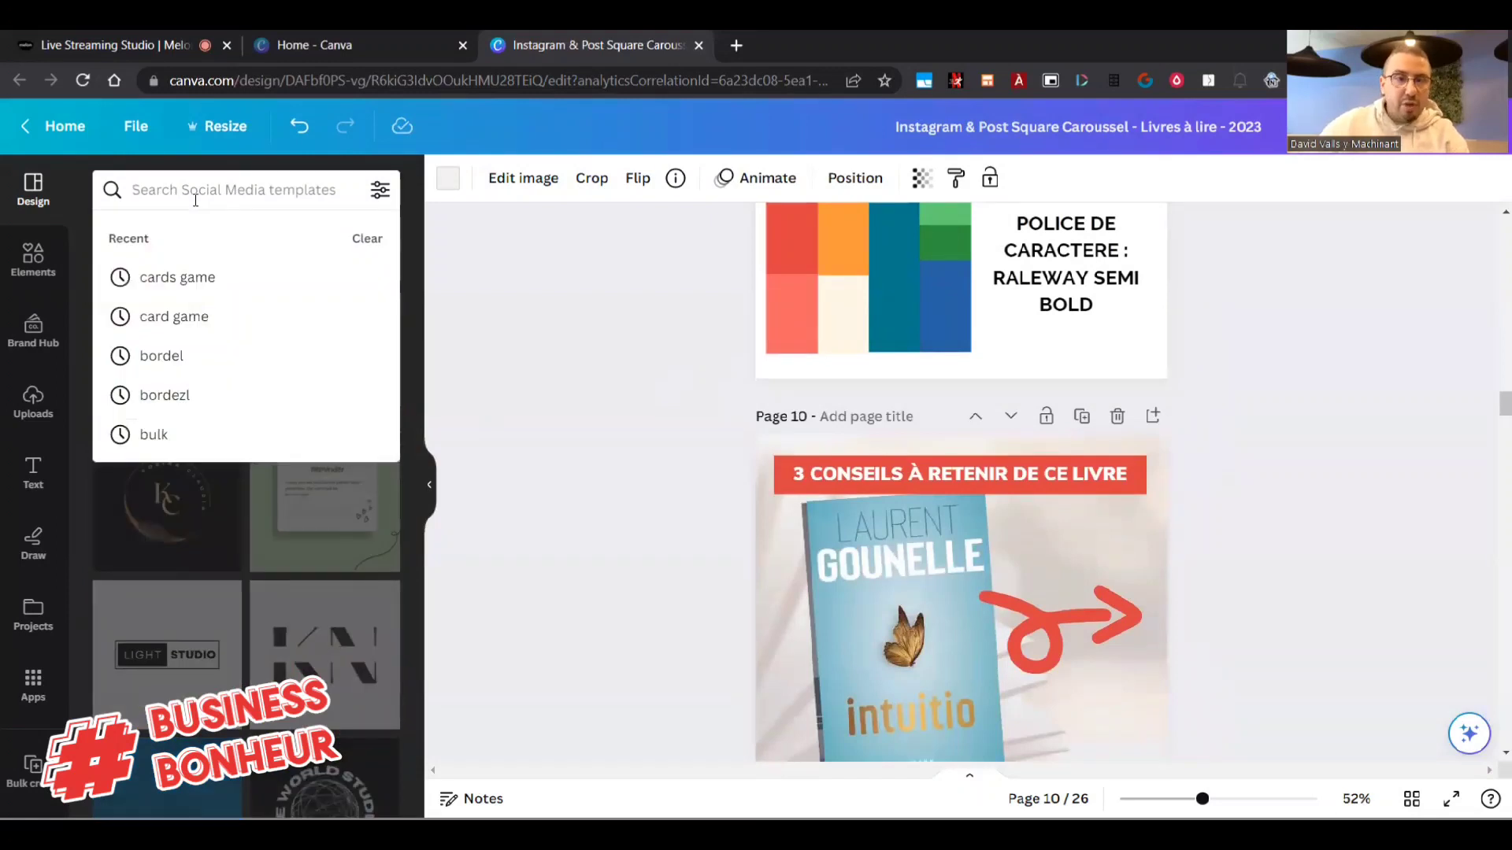
pyautogui.write('book')
pyautogui.press('Return')
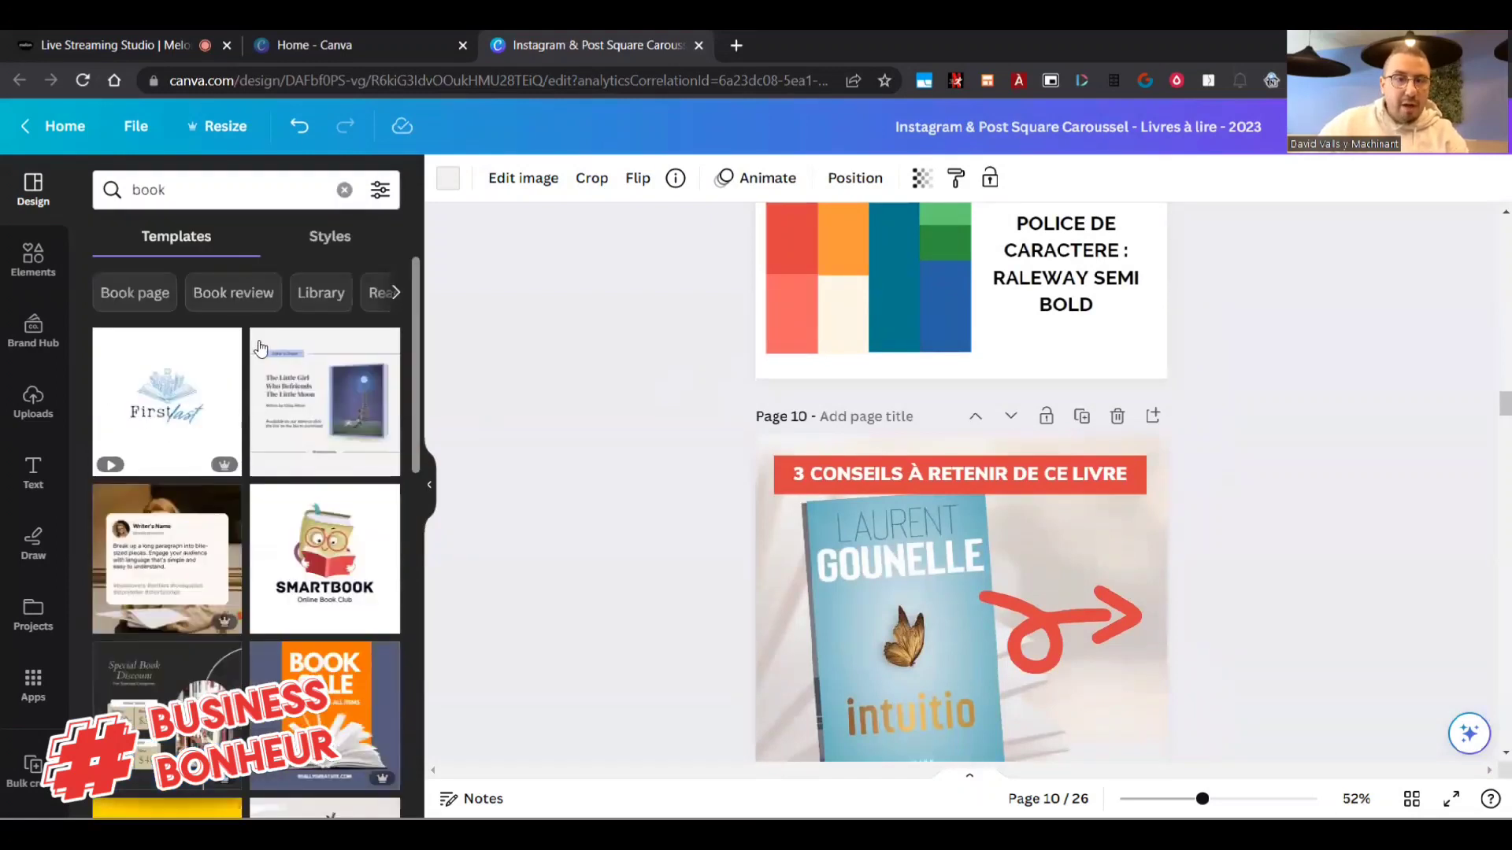
pyautogui.click(331, 406)
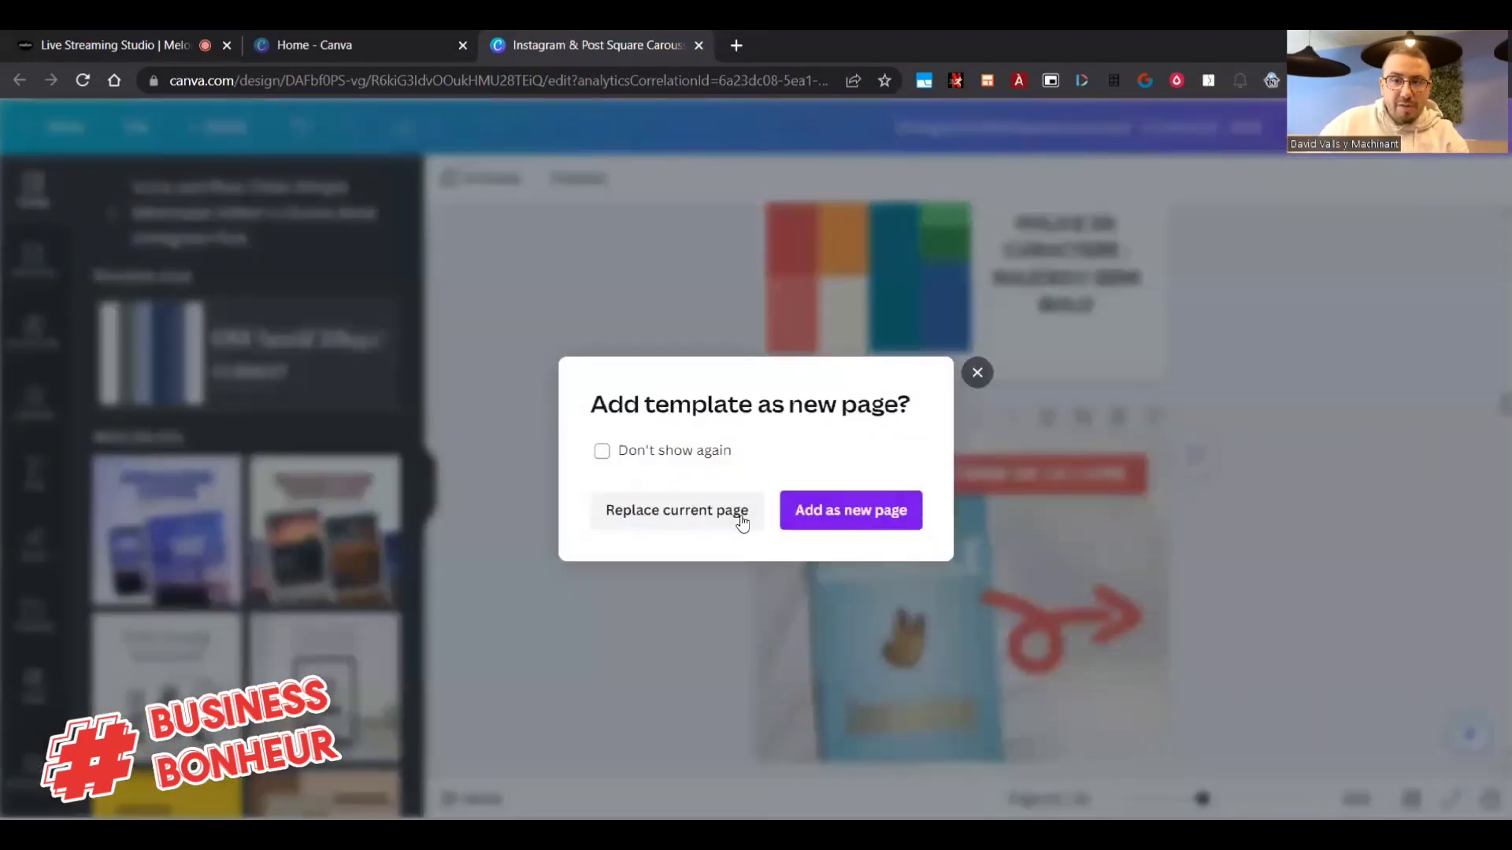
pyautogui.click(906, 511)
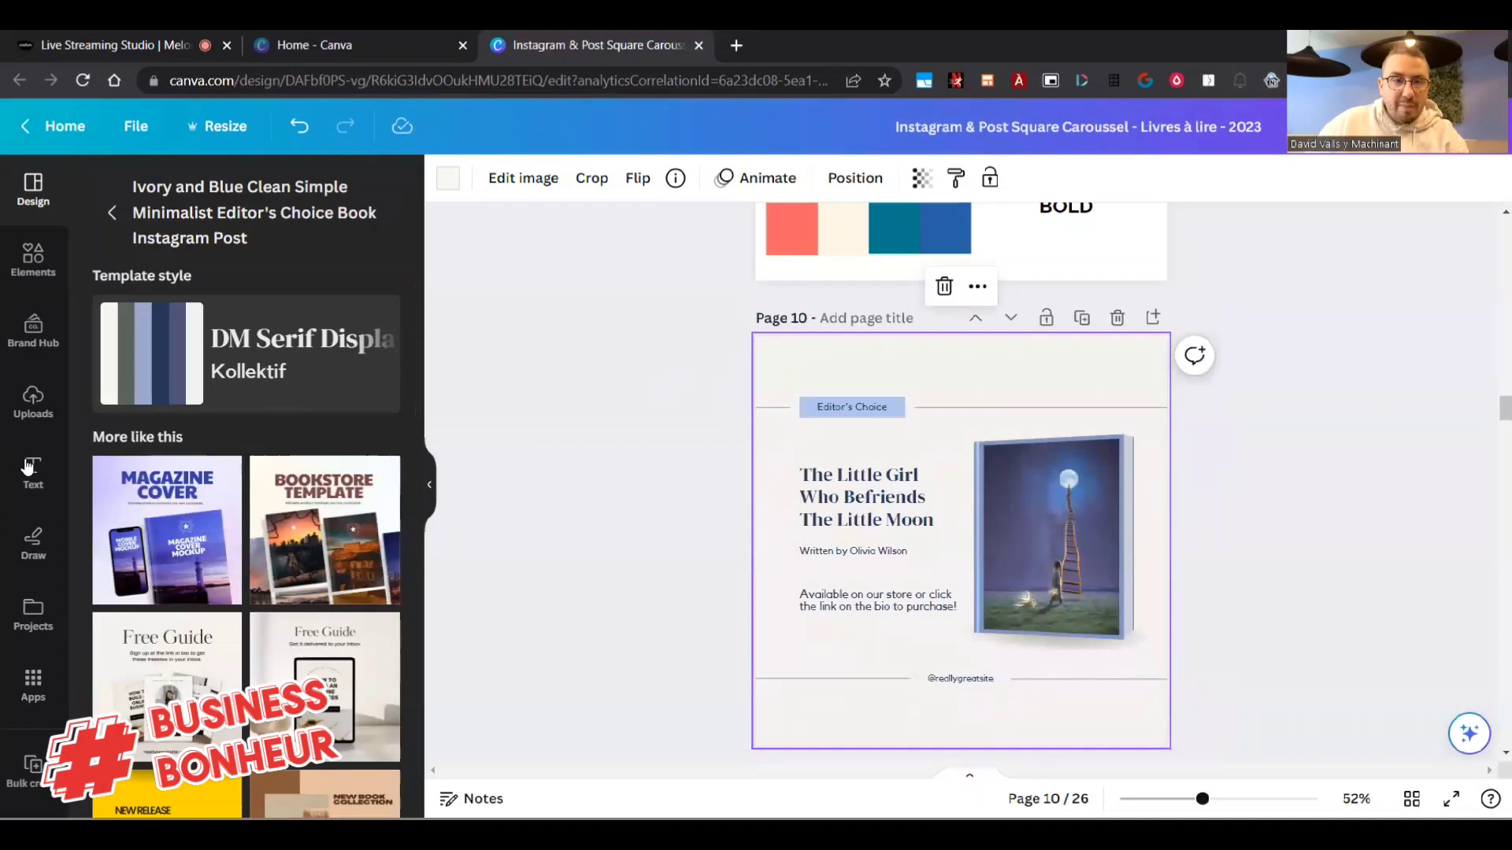
# Fill the template's book mockup with the uploaded "intuitio" cover and enlarge the mockup slightly.
pyautogui.click(31, 402)
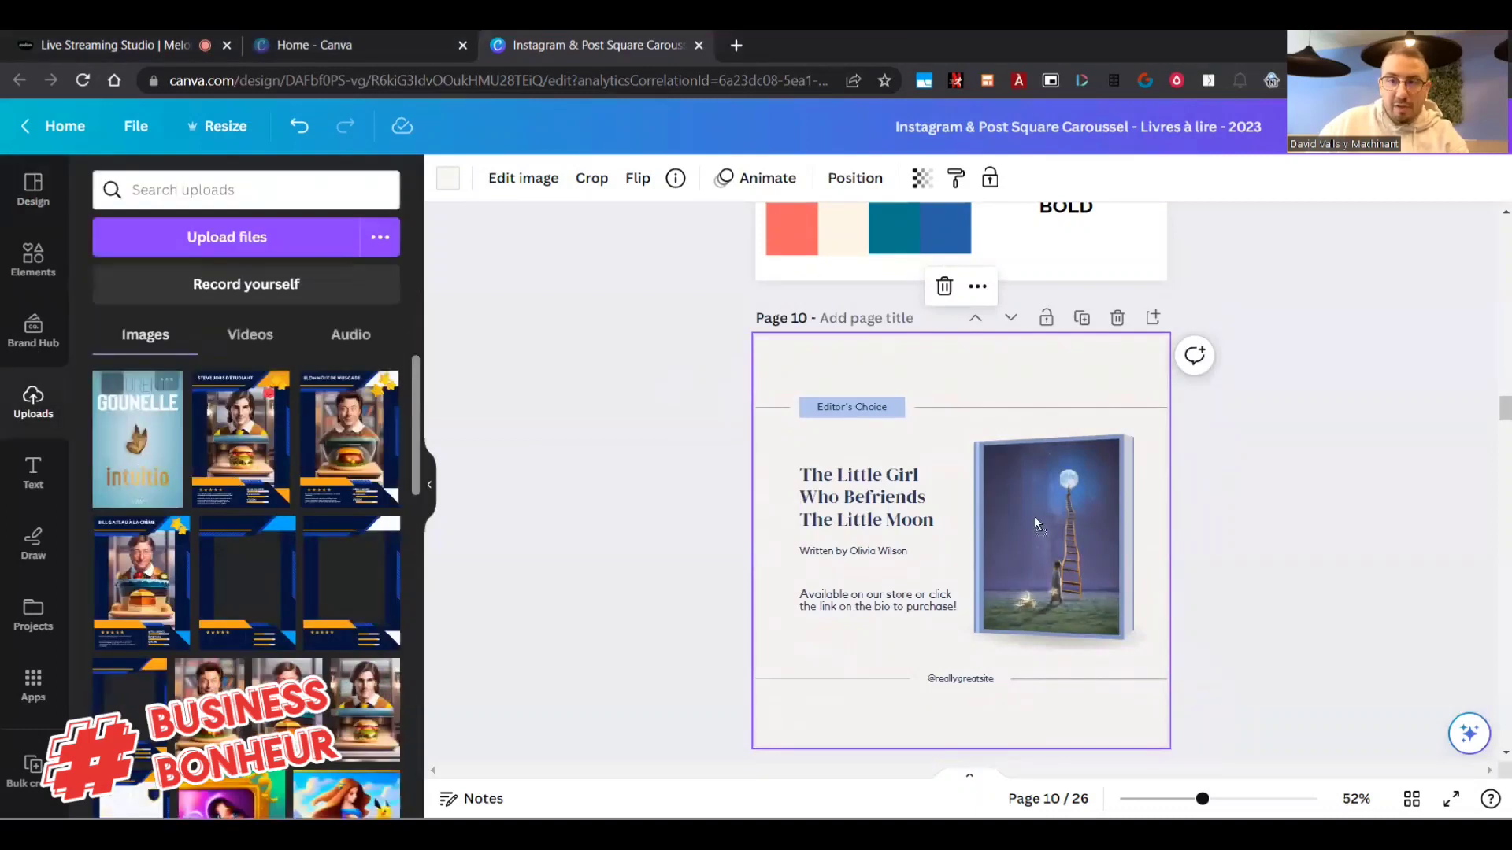
pyautogui.click(138, 440)
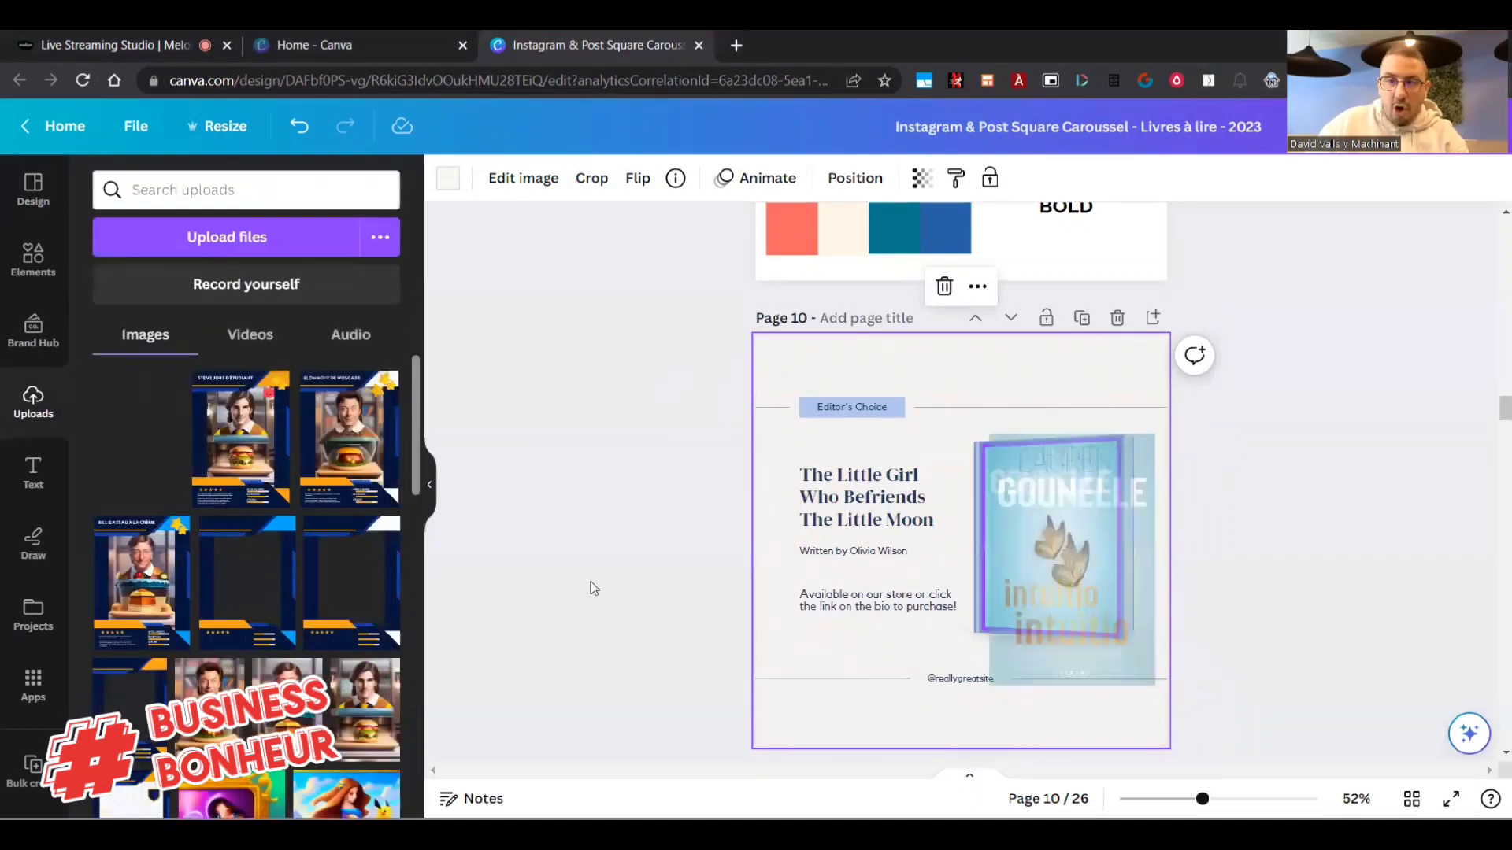
pyautogui.doubleClick(1052, 625)
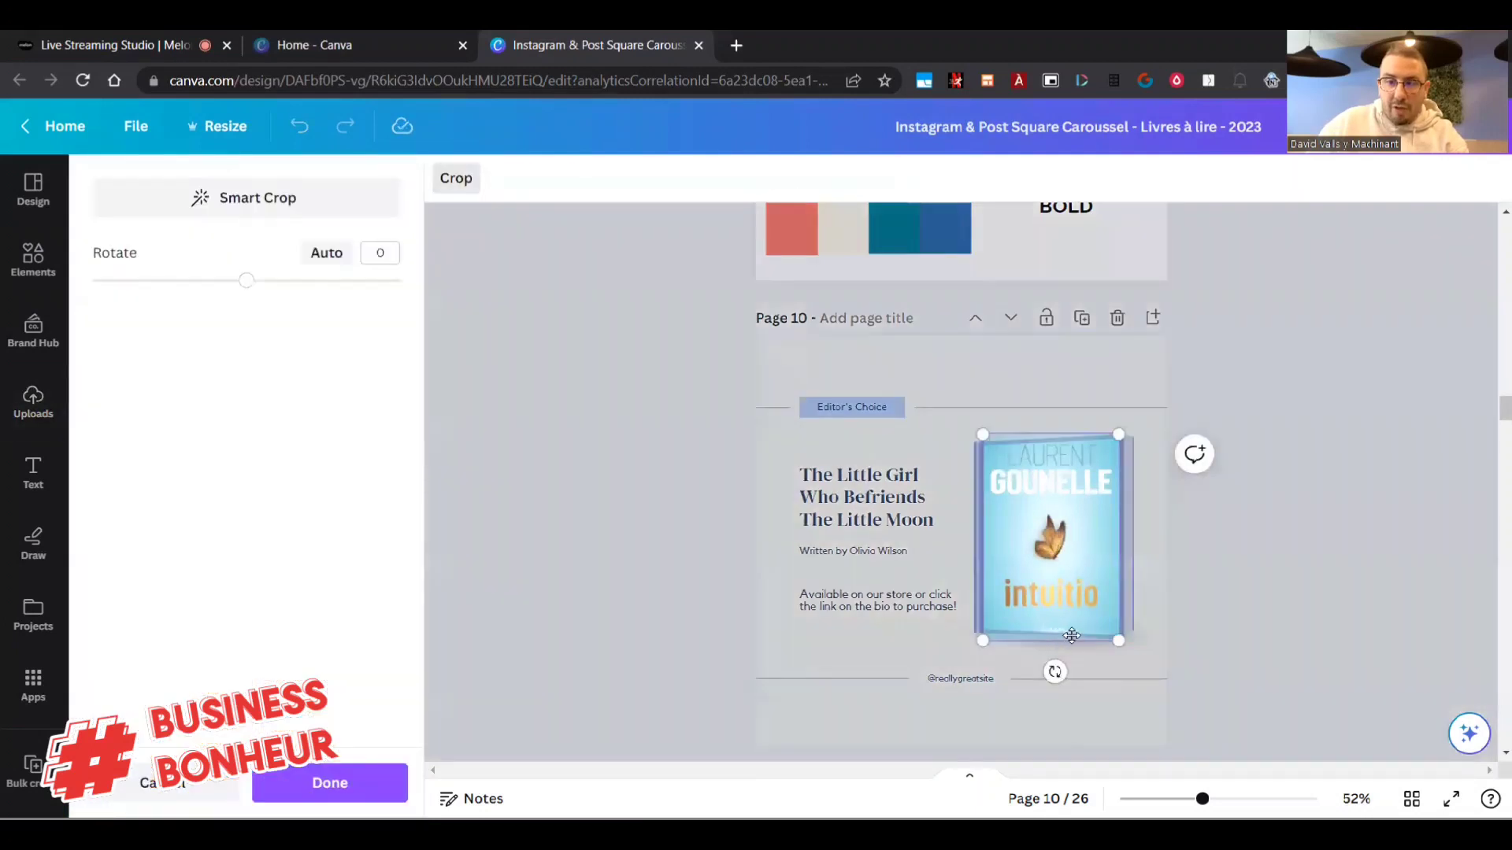
pyautogui.press('Escape')
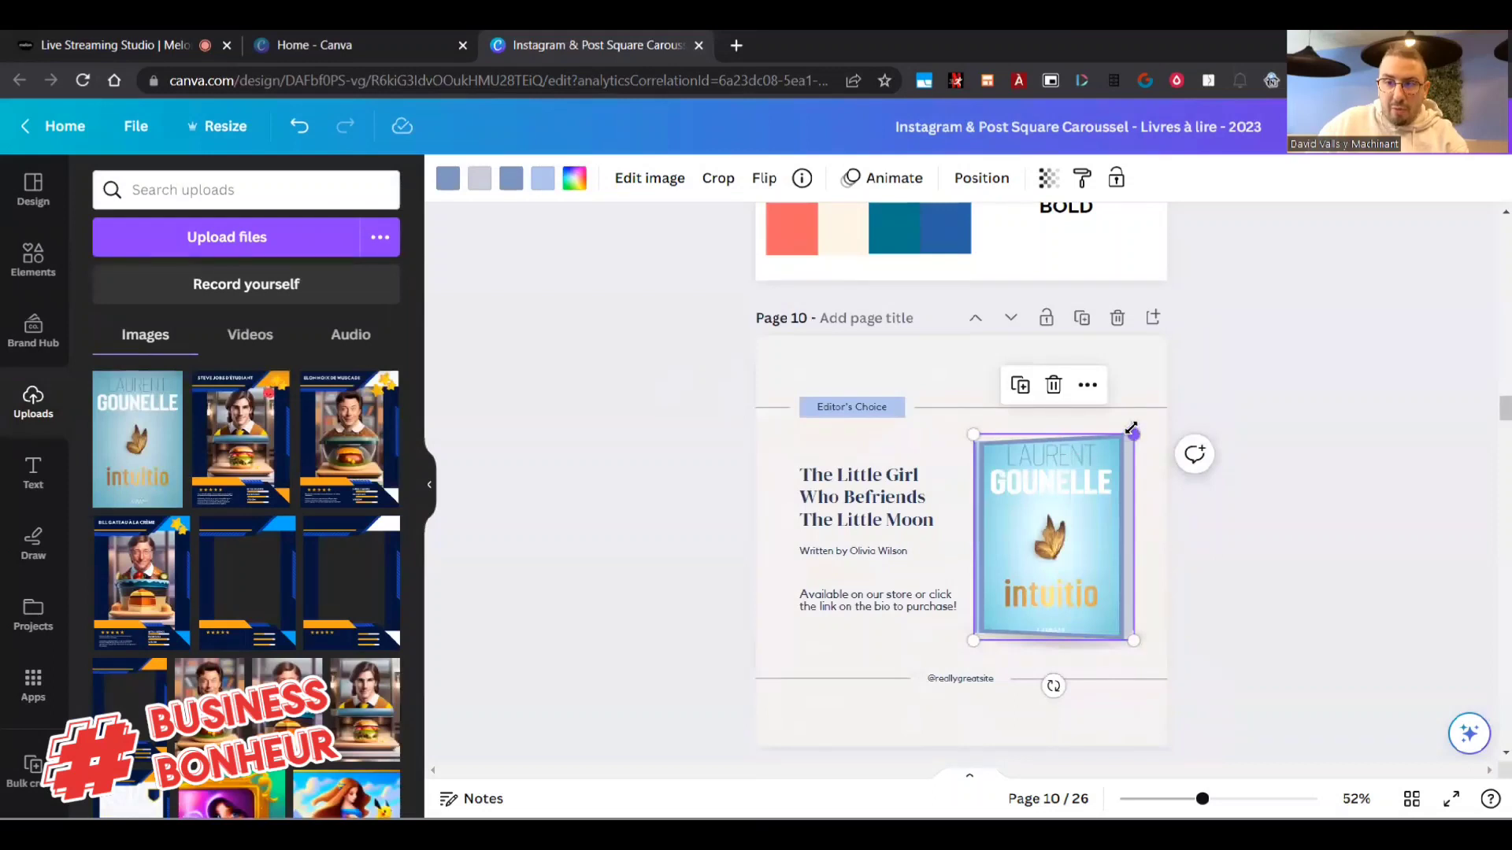
pyautogui.moveTo(1131, 429); pyautogui.dragTo(1138, 426)
pyautogui.click(753, 506)
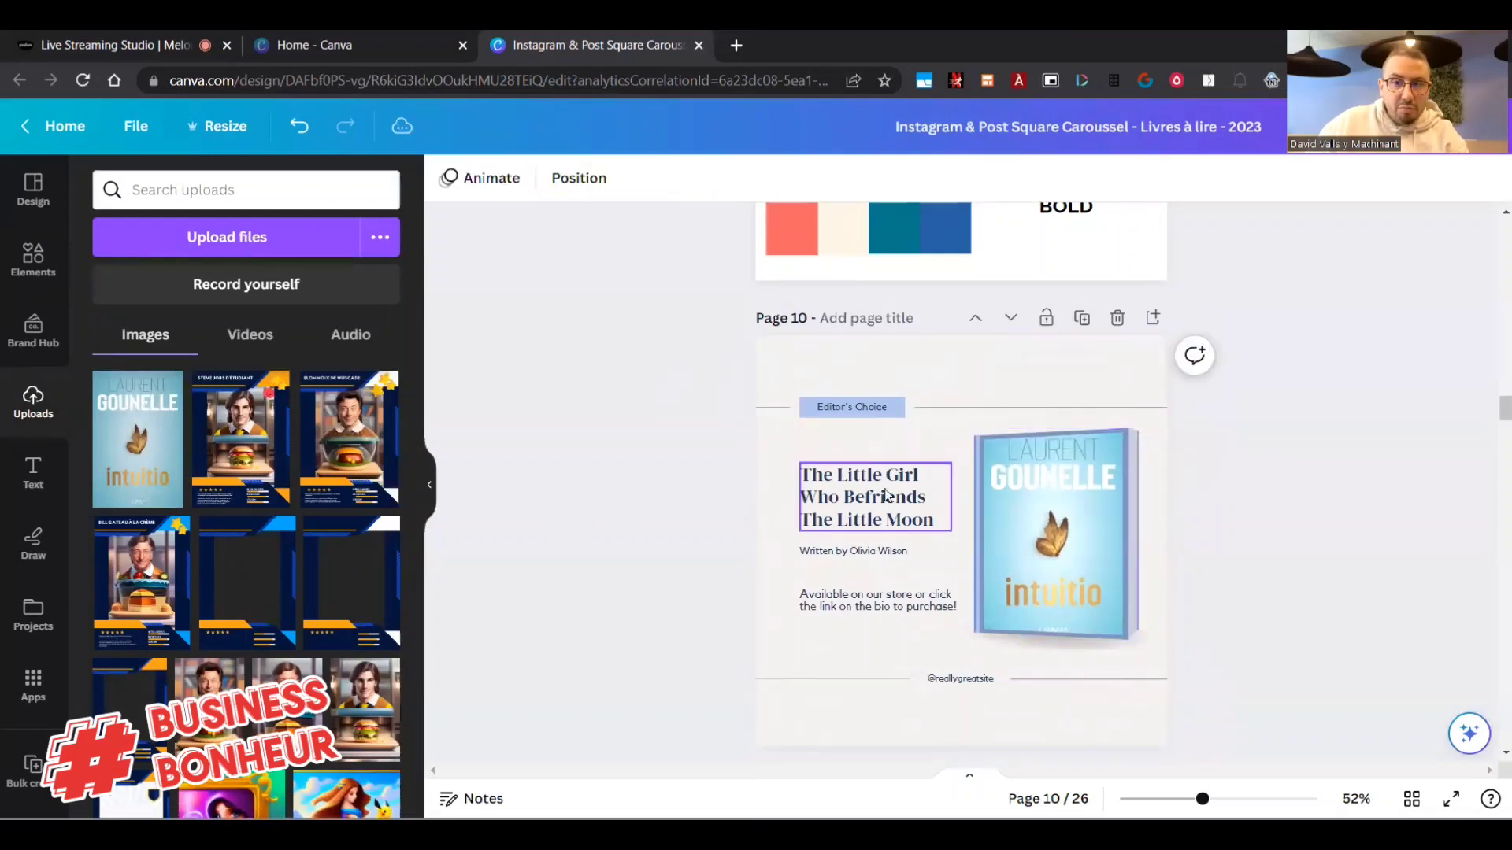
# Replace the template's title text with "3 CHOSES QUE JE RETIENS DU LIVRE".
pyautogui.click(886, 494)
pyautogui.click(886, 492)
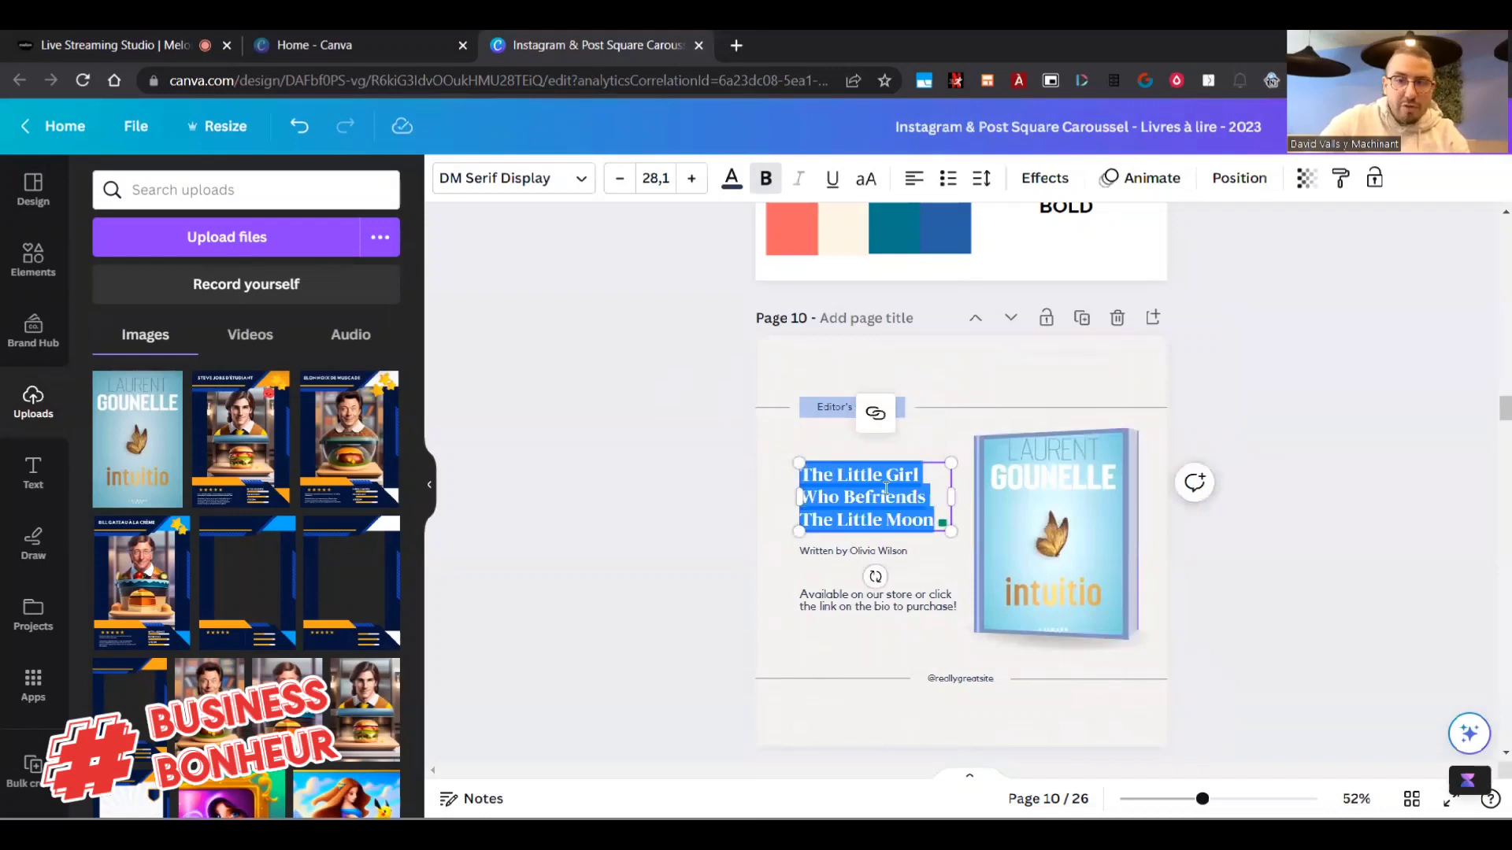
pyautogui.write('3 CHOSES')
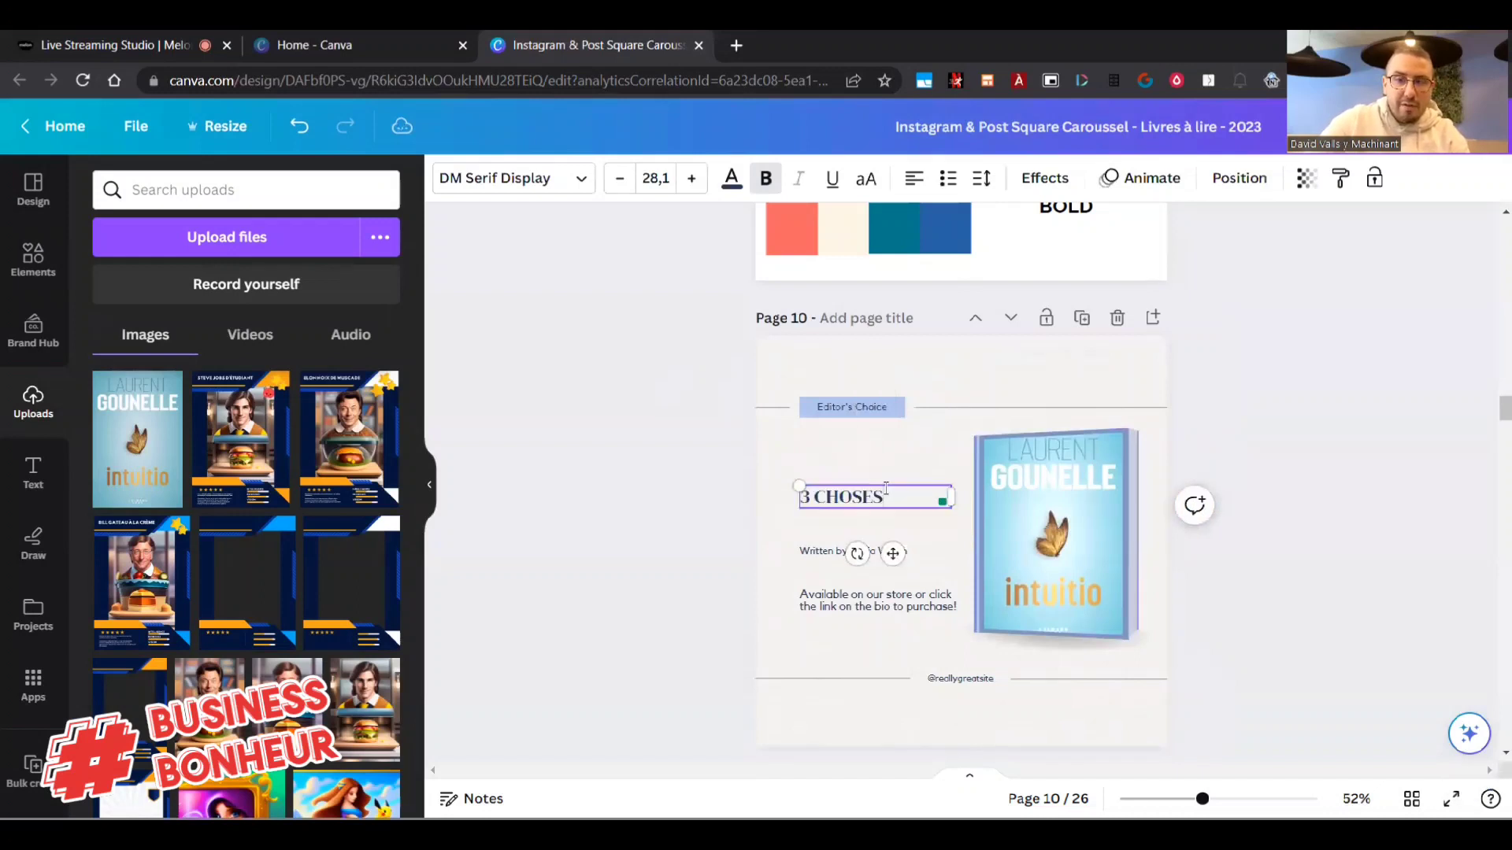
pyautogui.write(' QUE JE RETIENS DU LIVRE')
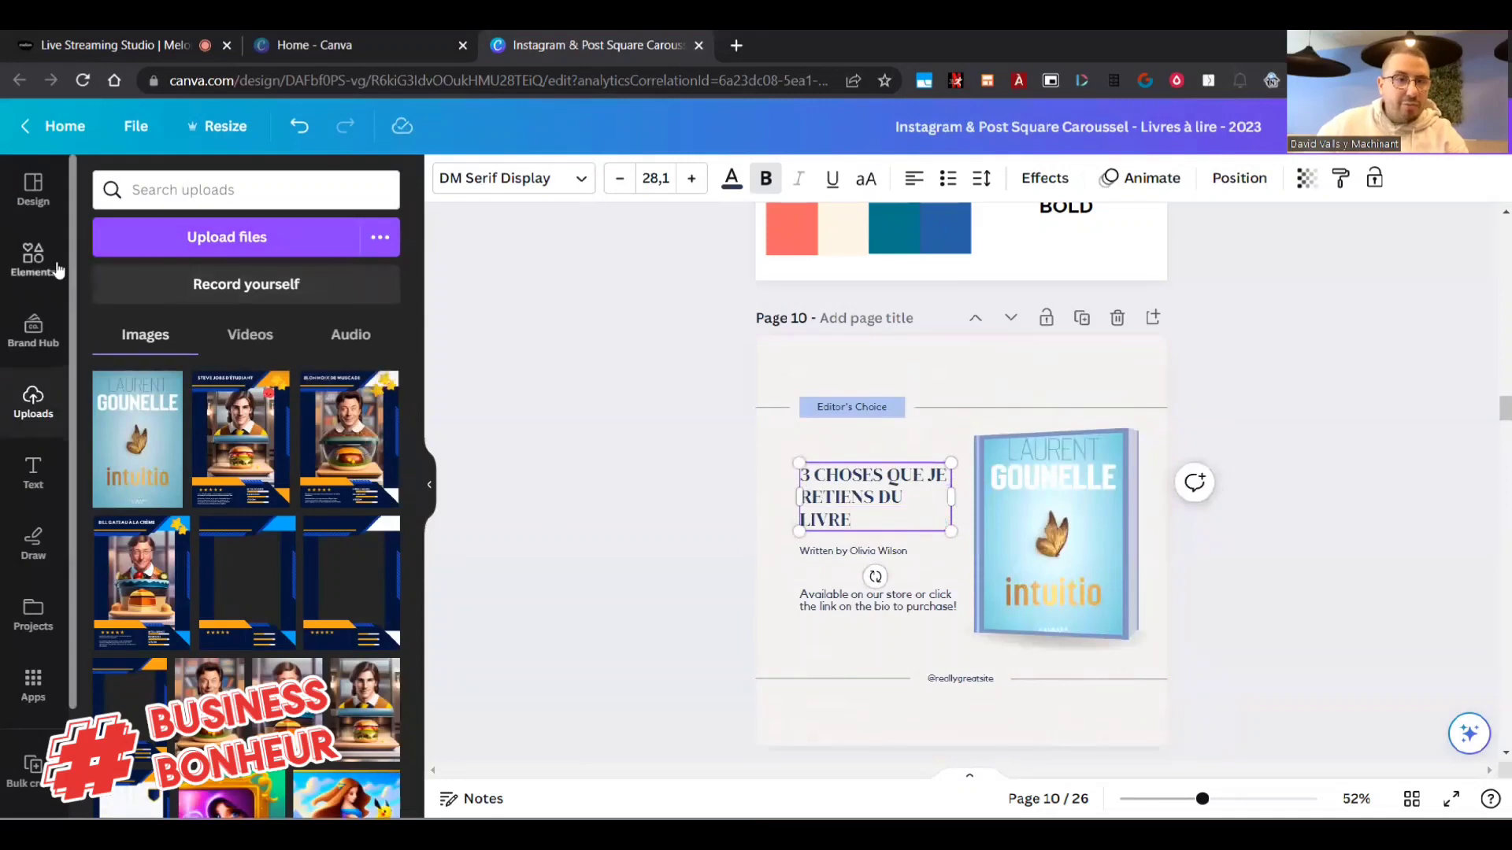
# Replace page 10 with the similar Blue and Pink Soft Magazine Cover Mockup template.
pyautogui.click(33, 192)
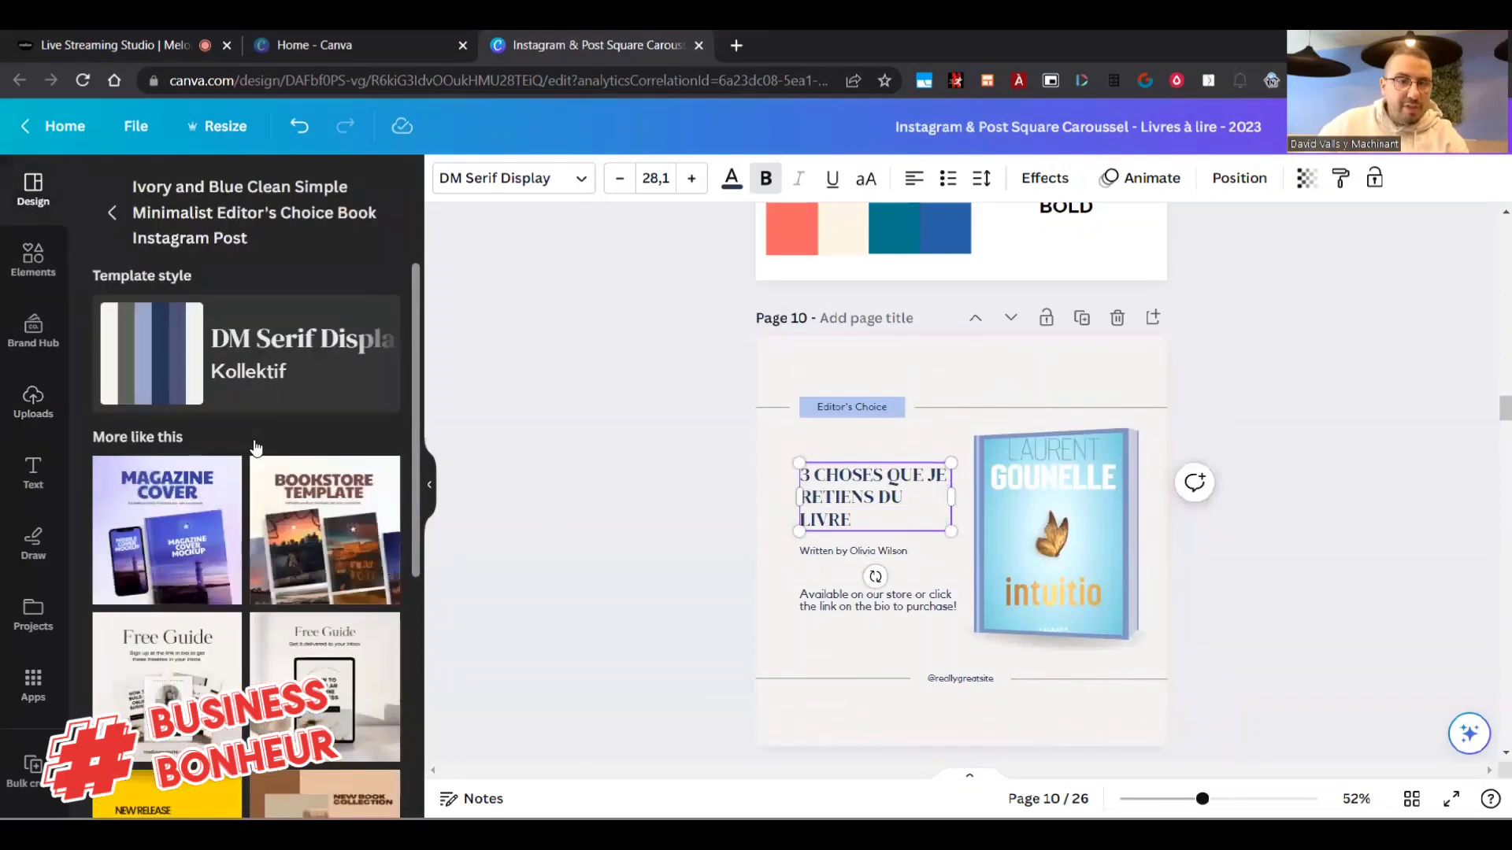
pyautogui.scroll(-3, 255, 447)
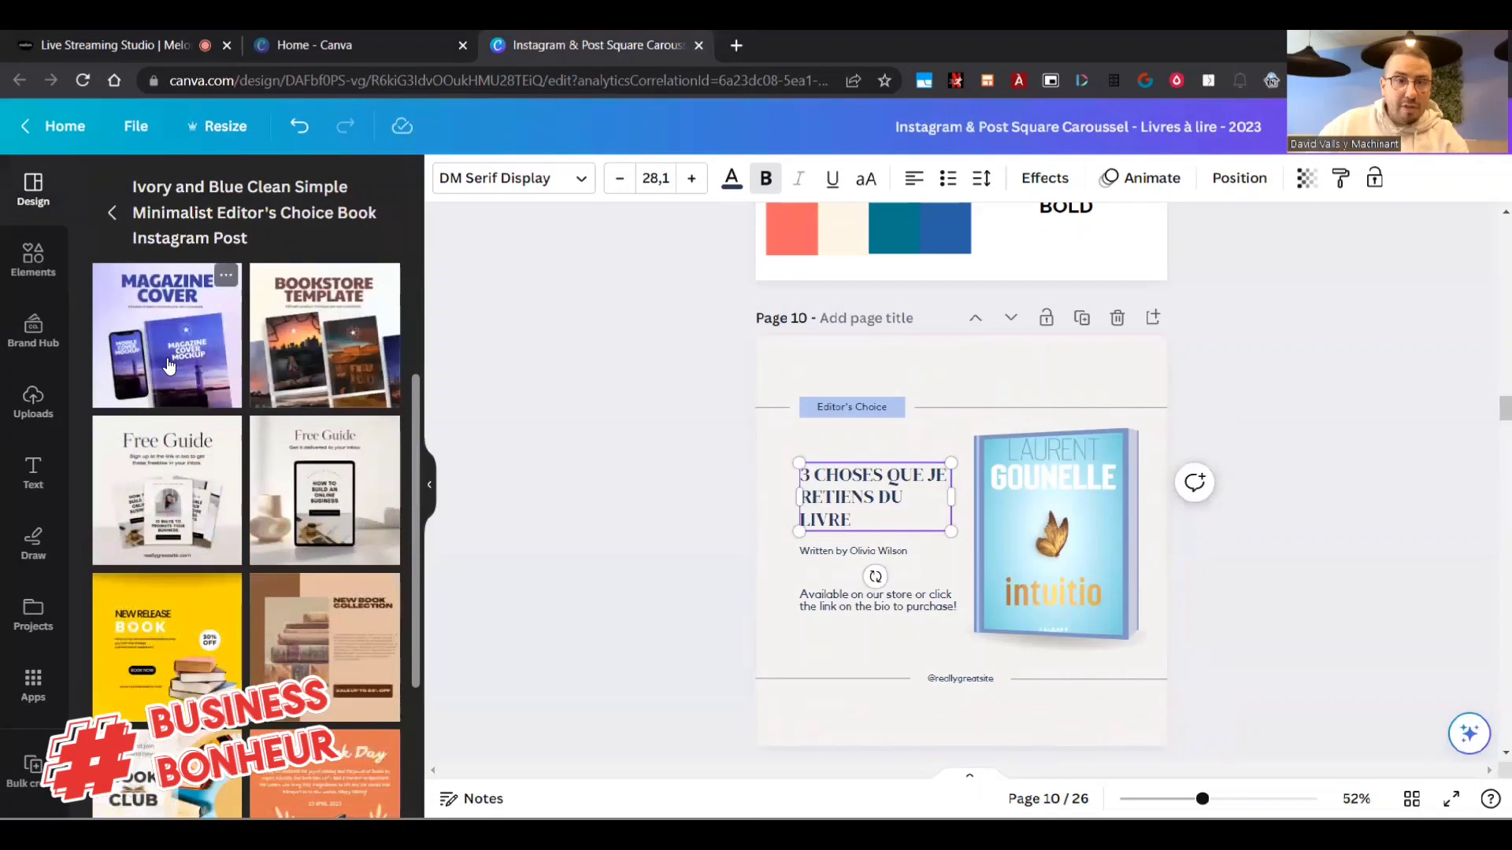
pyautogui.click(168, 361)
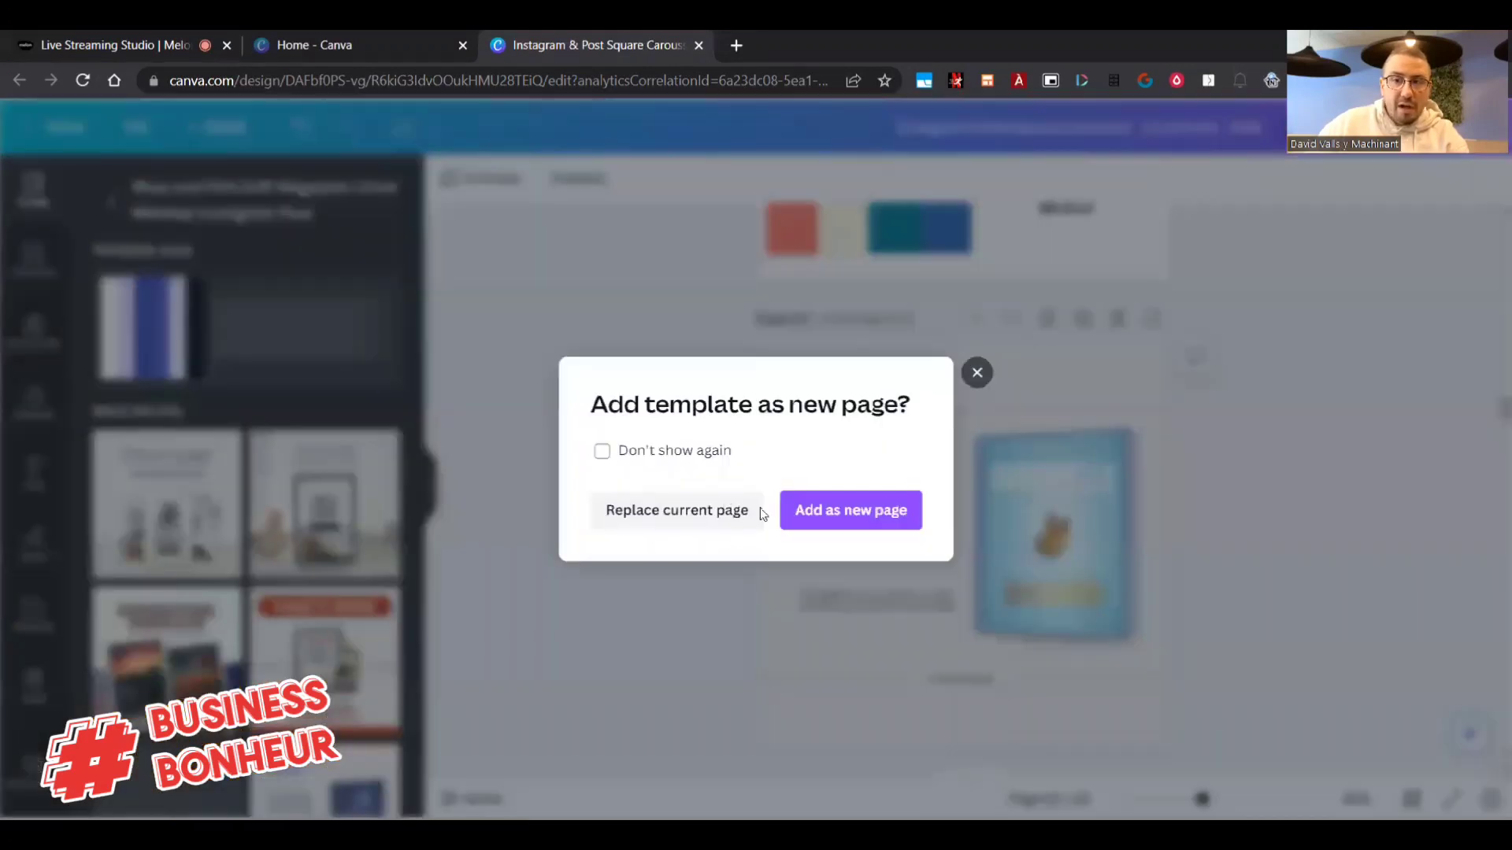
pyautogui.click(716, 513)
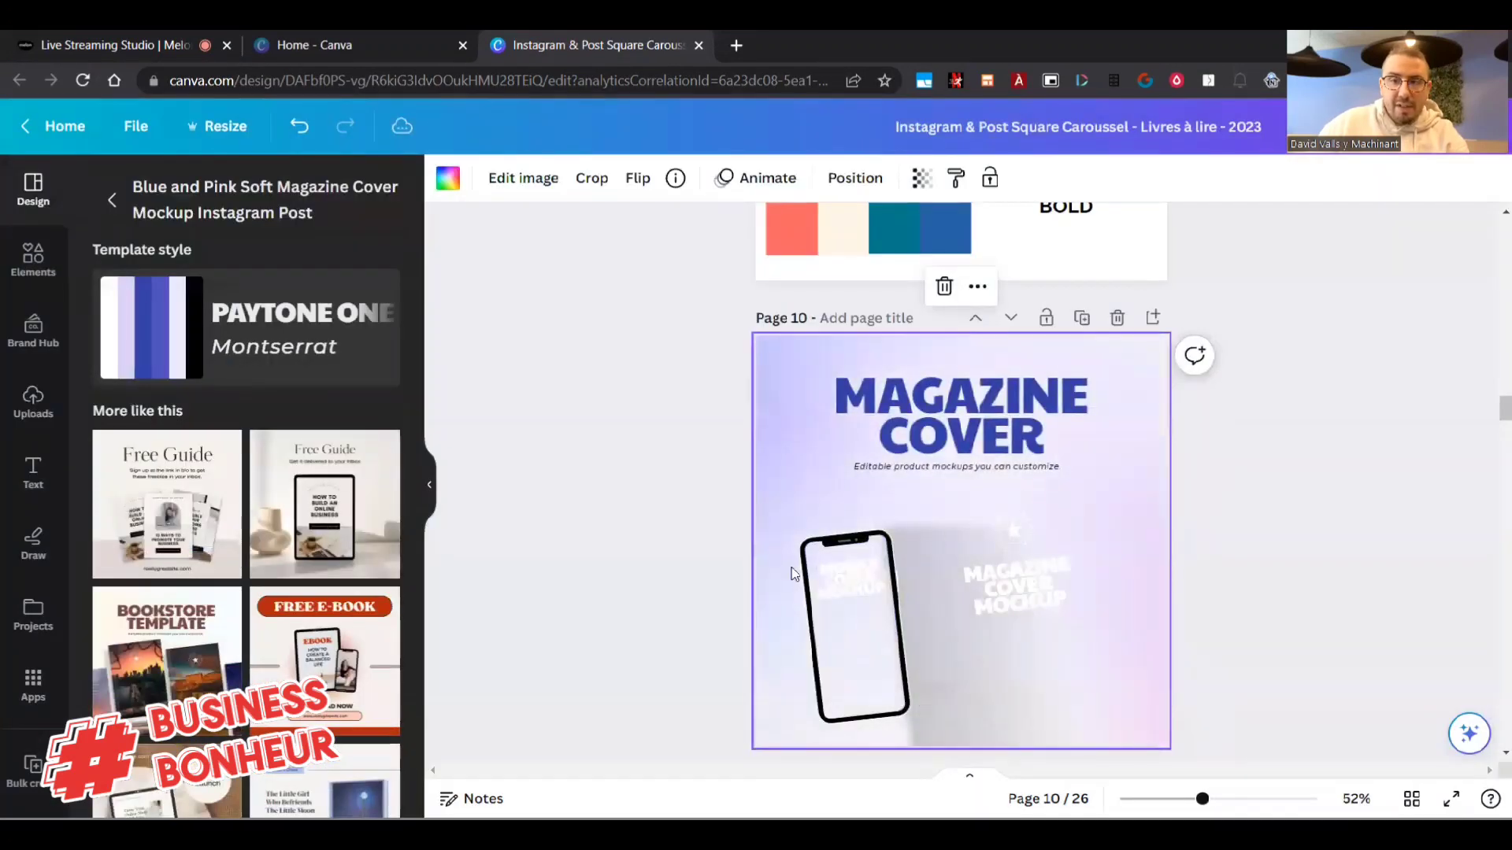
# Fill the phone and magazine mockups on page 10 with the uploaded "intuitio" cover.
pyautogui.click(33, 400)
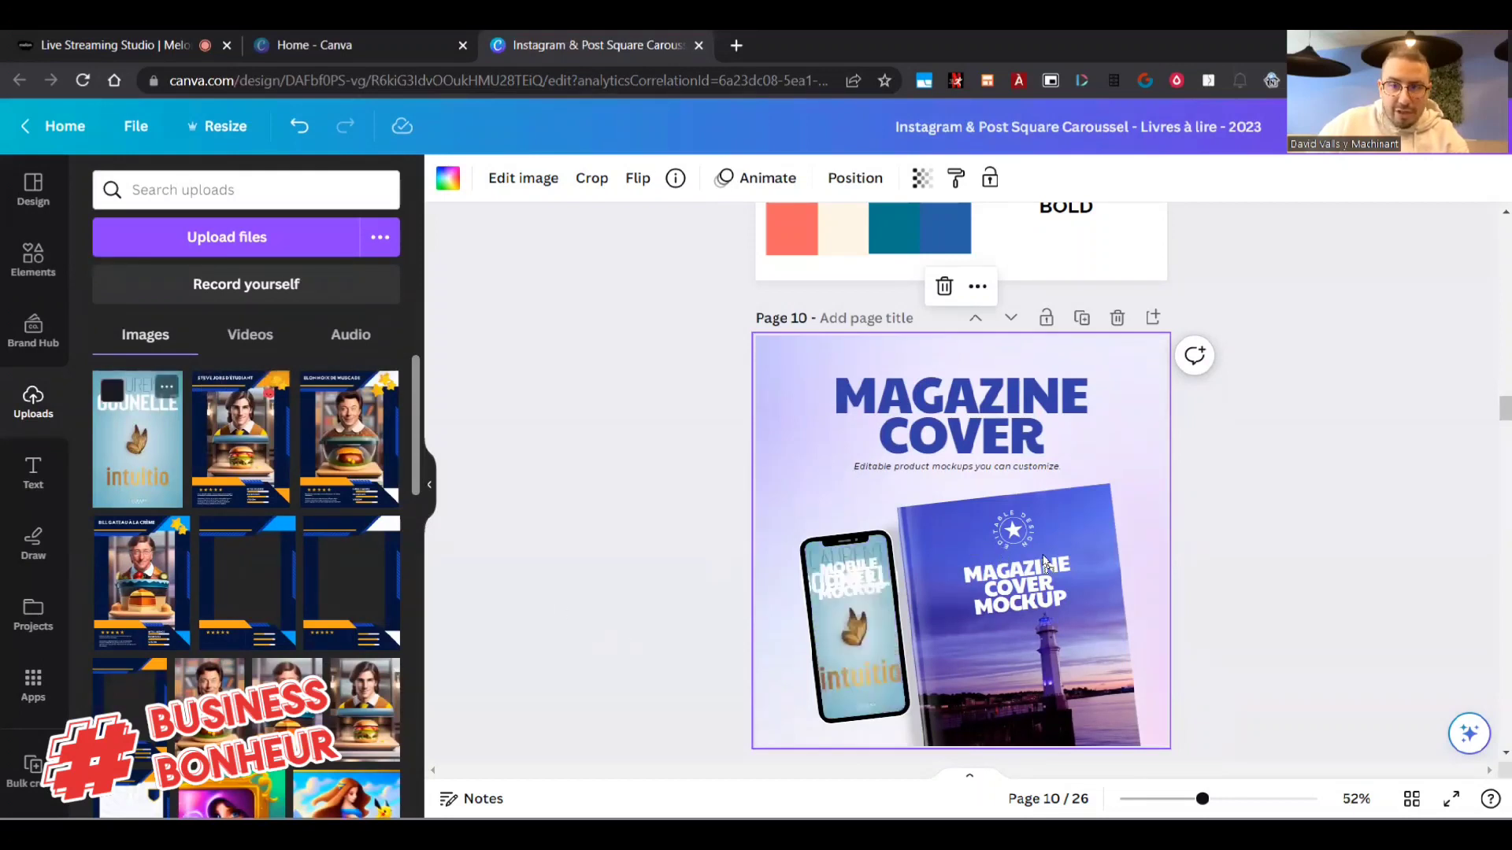
pyautogui.moveTo(1006, 560); pyautogui.dragTo(1009, 555)
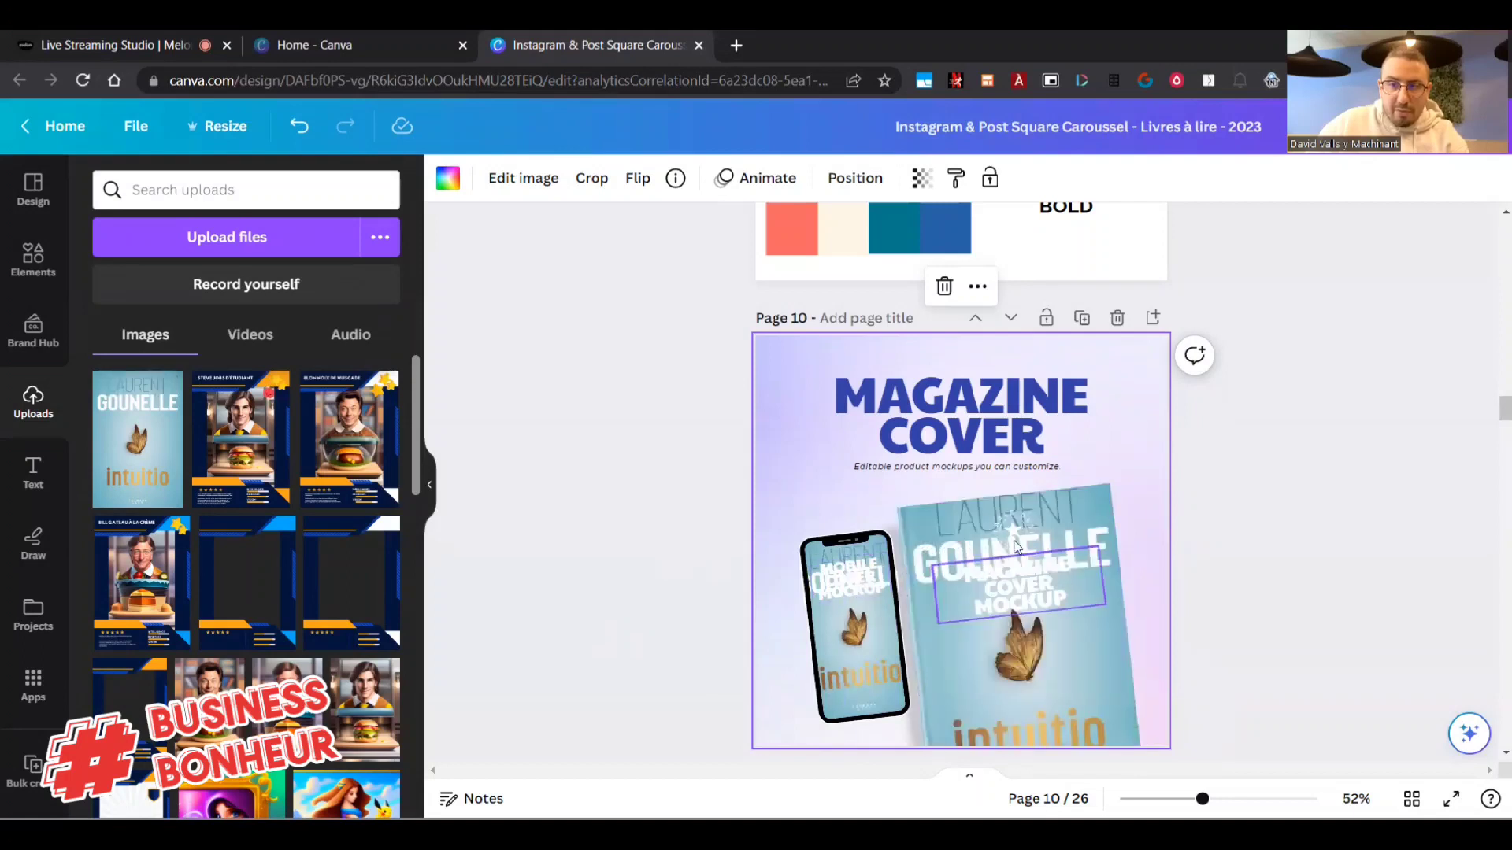
# Delete the placeholder logo and mockup texts that overlay the magazine and the phone on page 10.
pyautogui.click(1013, 529)
pyautogui.press('Escape')
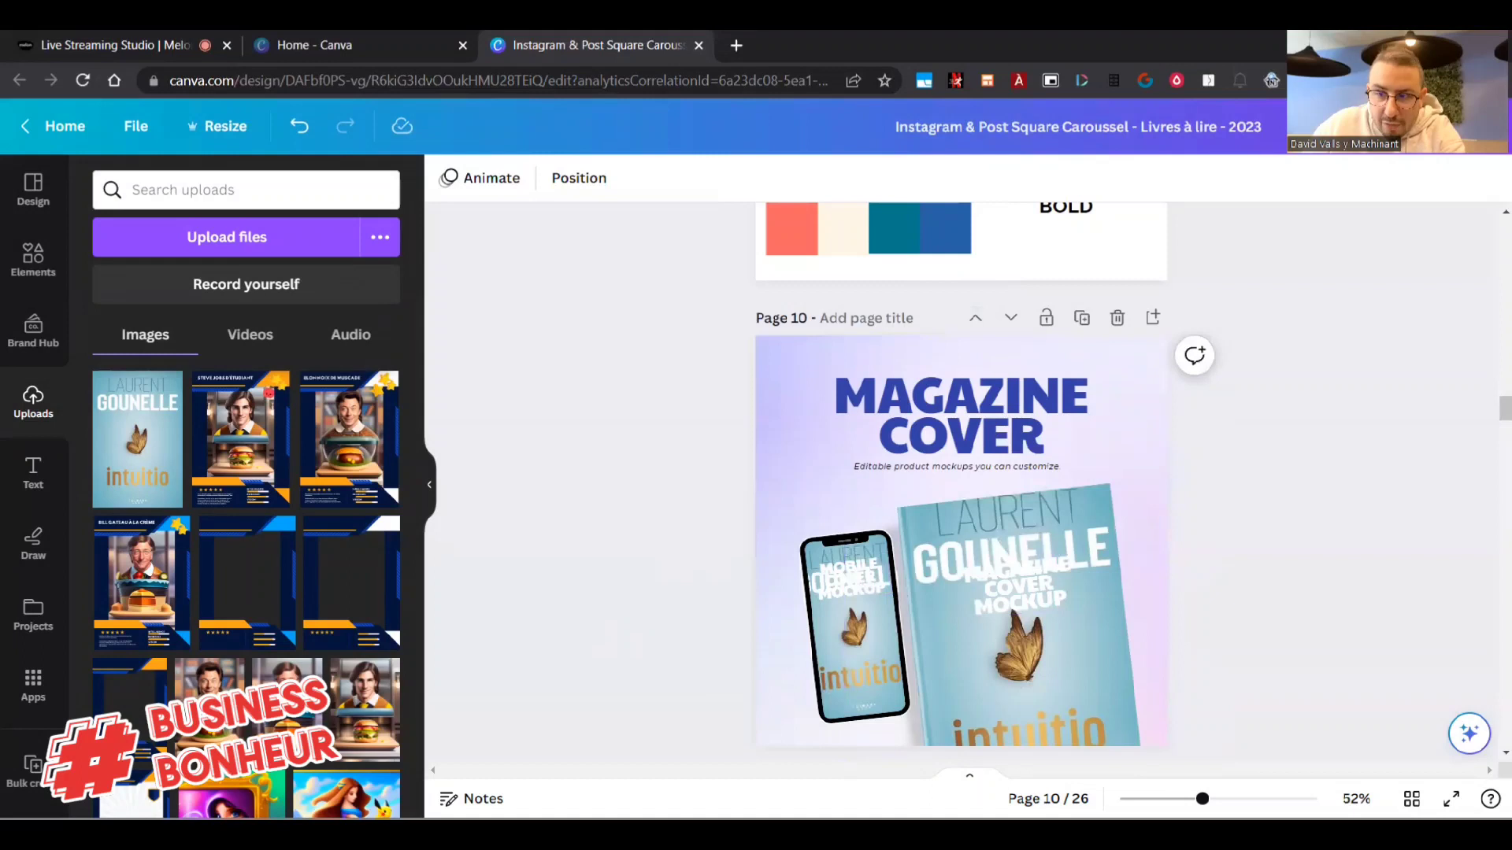
pyautogui.scroll(5, 1090, 683)
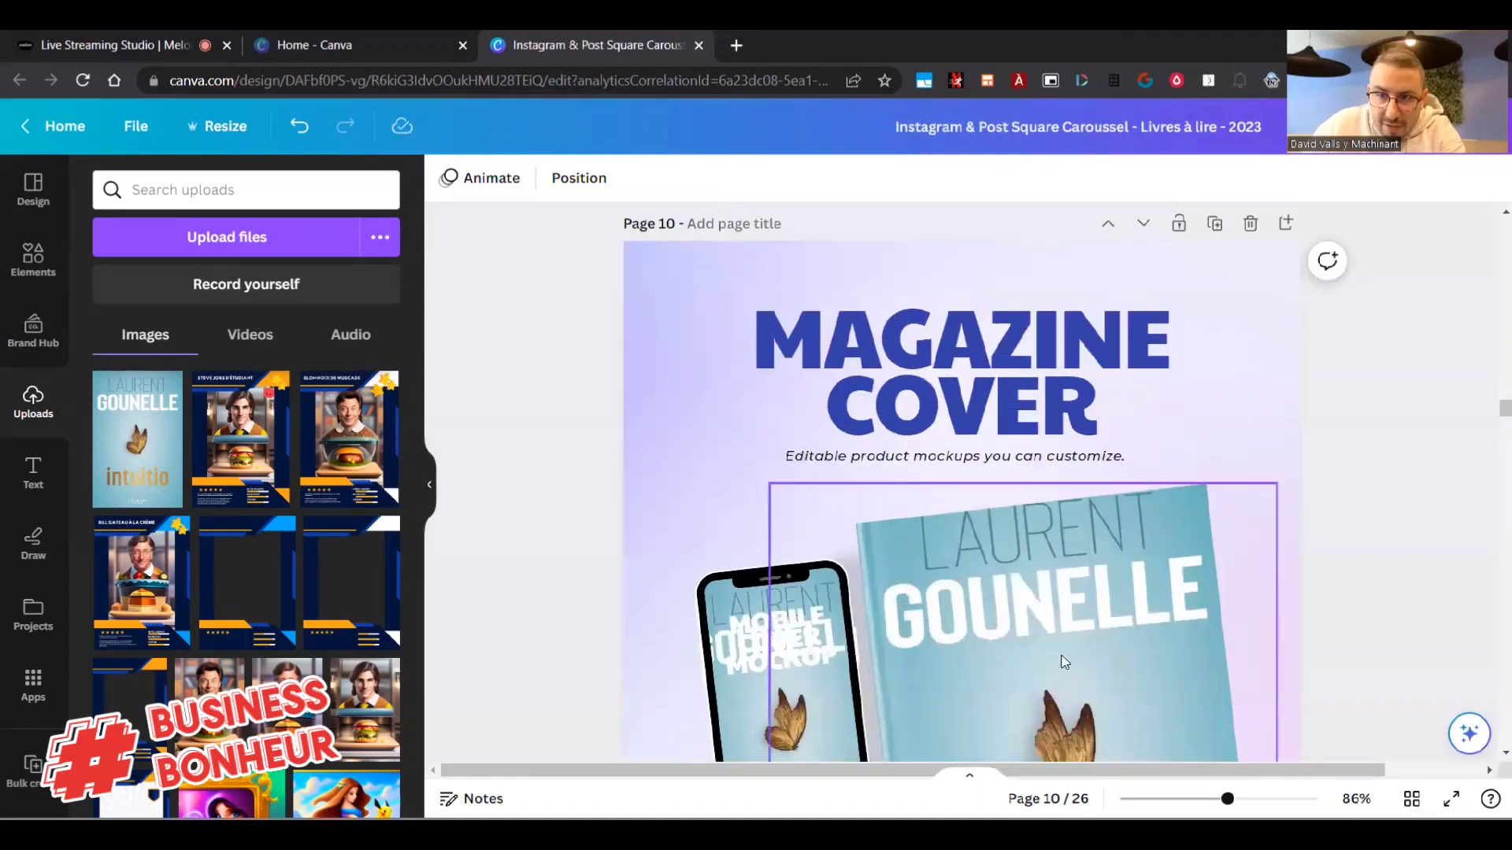
pyautogui.scroll(-5, 955, 614)
pyautogui.scroll(2, 778, 339)
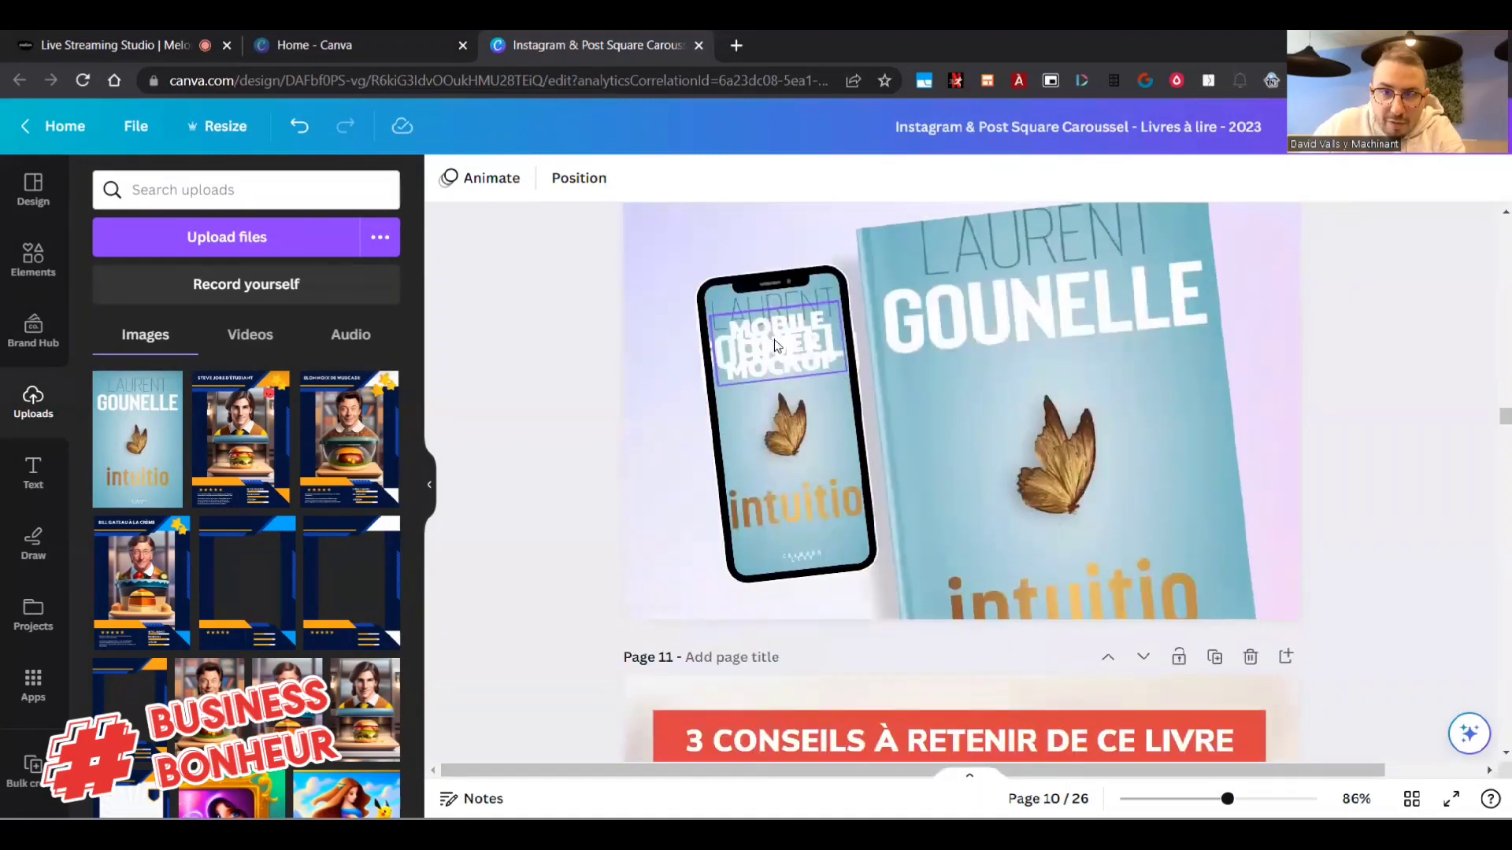
pyautogui.doubleClick(758, 365)
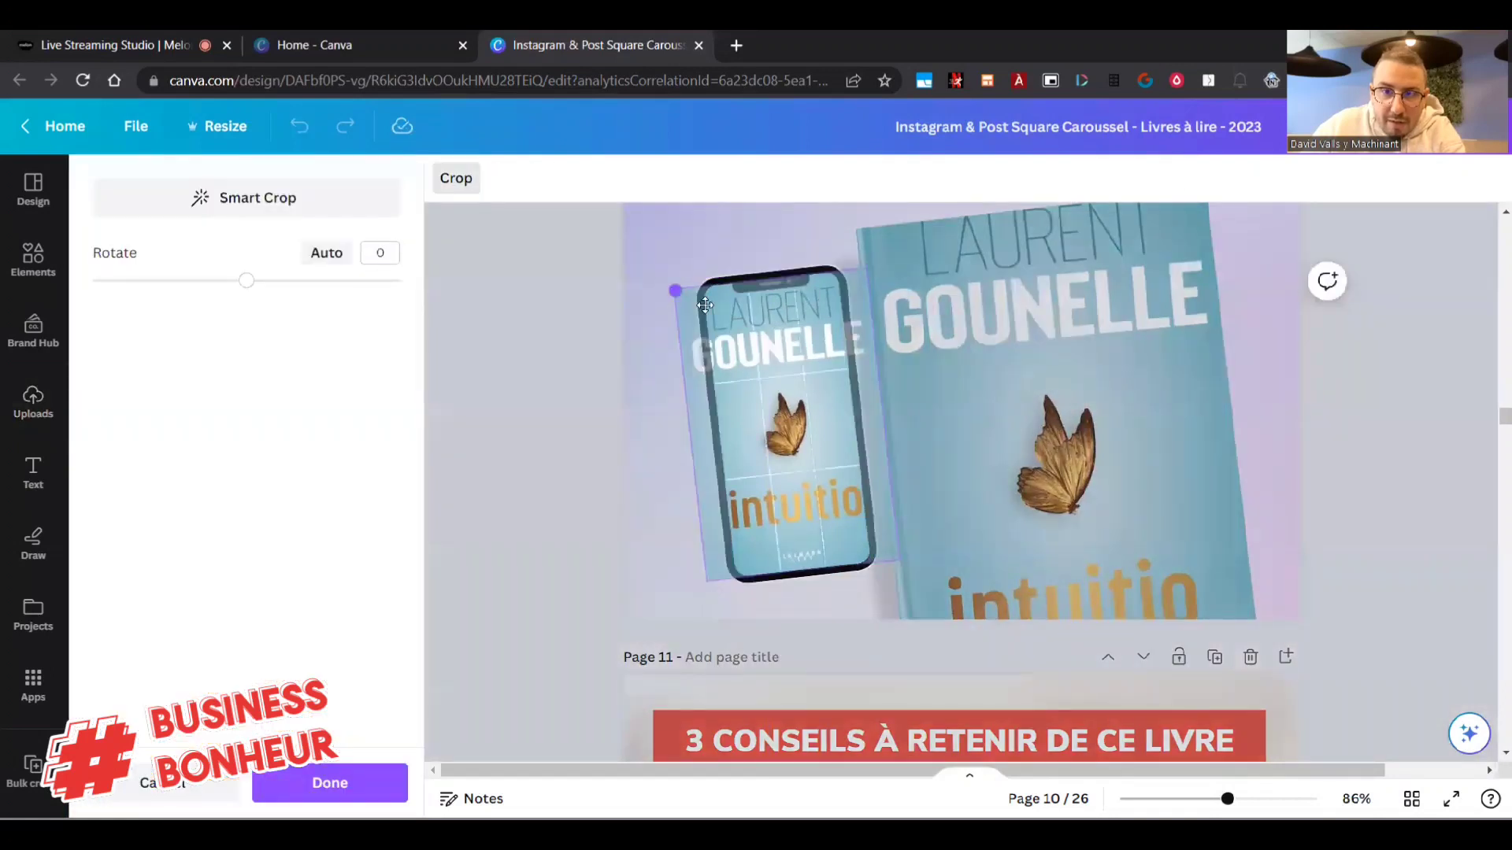
pyautogui.click(592, 453)
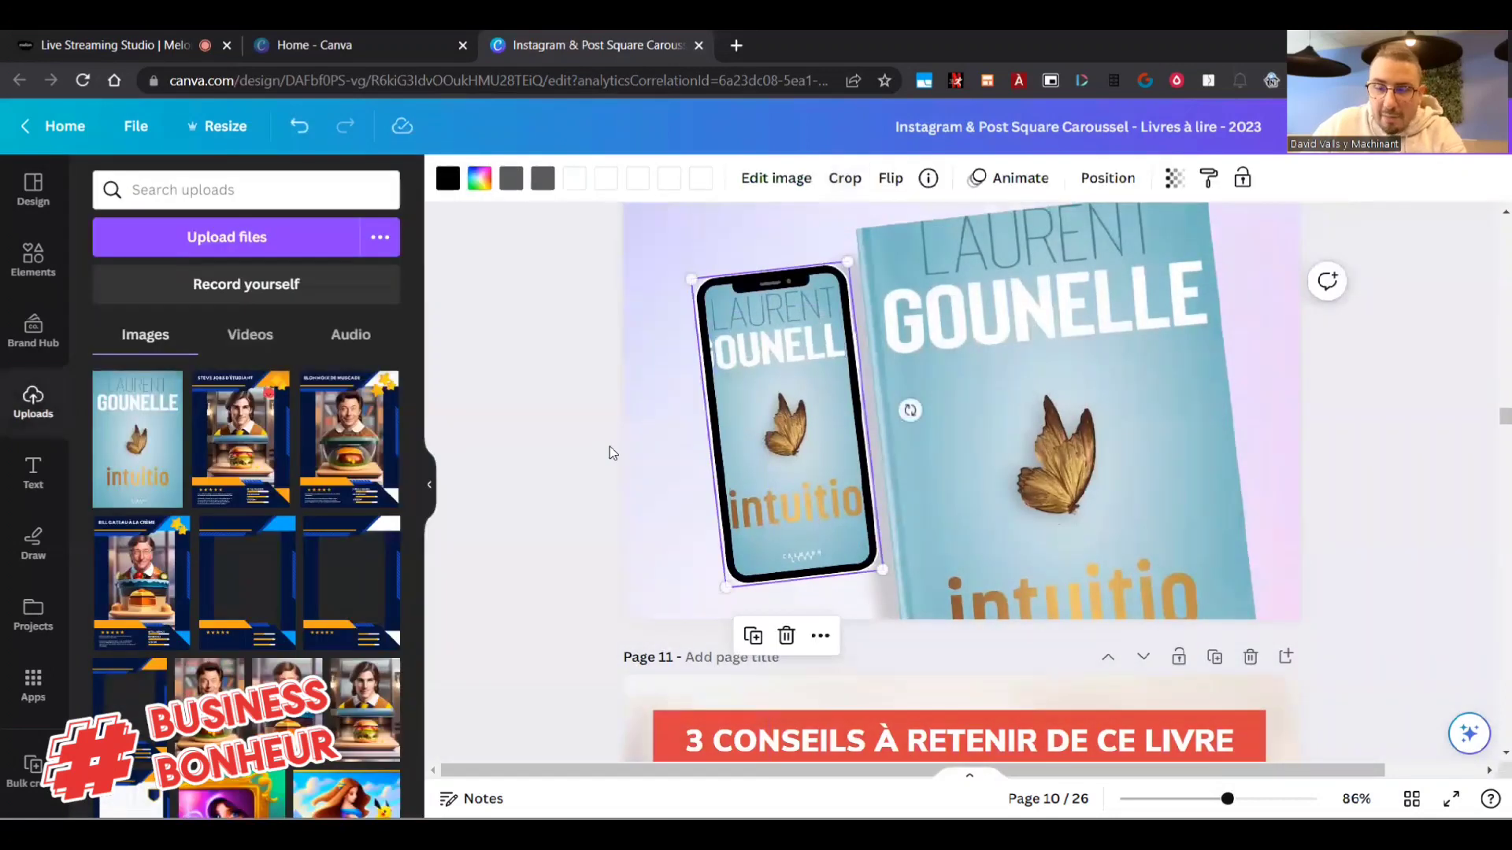
# Move the magazine mockup up on page 10 so its lower edge fits on the page.
pyautogui.scroll(4, 1008, 437)
pyautogui.scroll(-2, 1030, 455)
pyautogui.click(1055, 486)
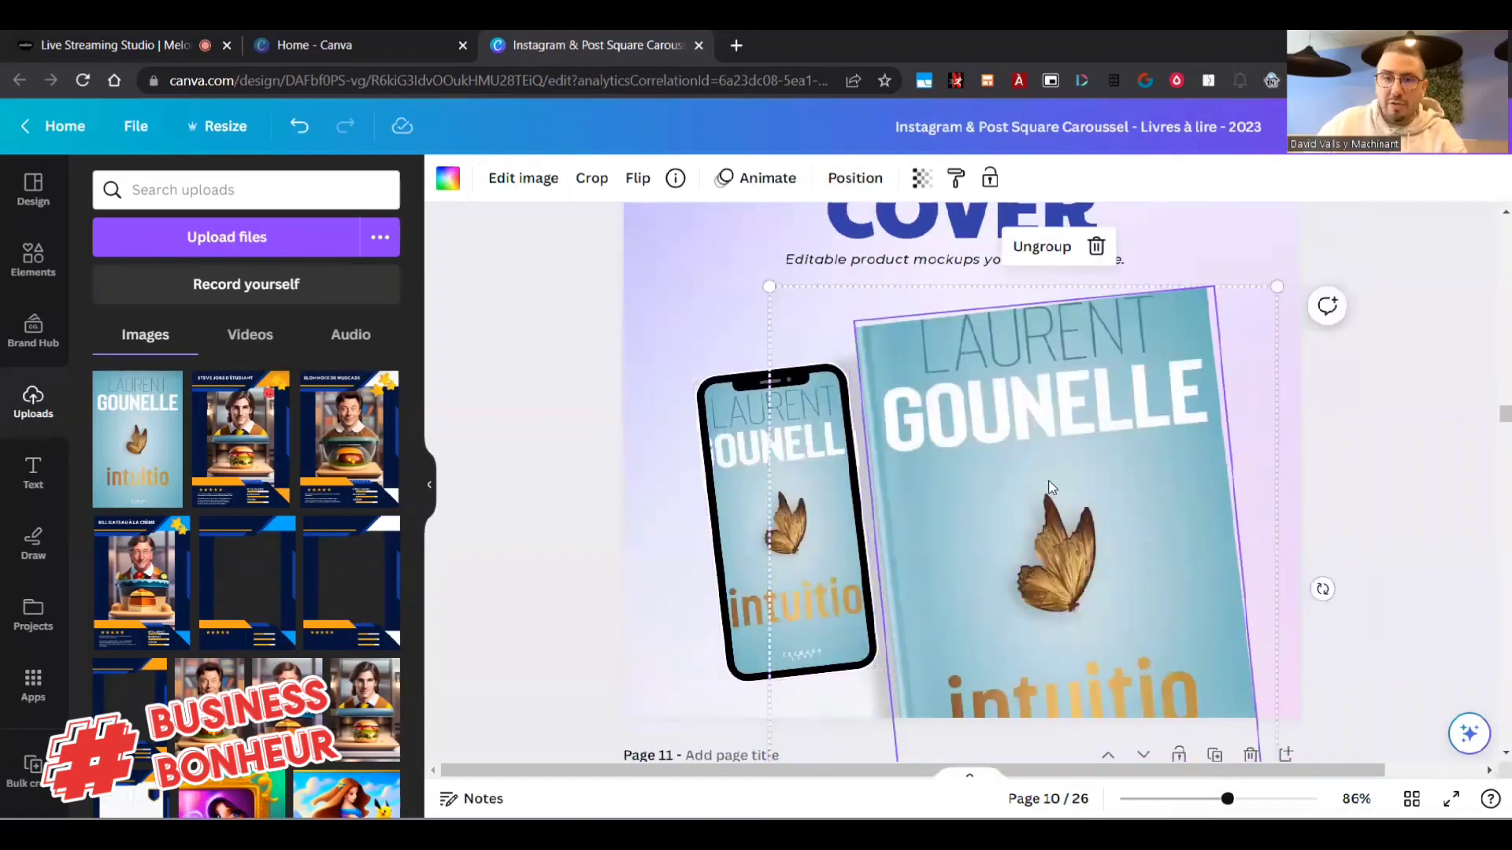
pyautogui.moveTo(1050, 485); pyautogui.dragTo(1050, 405)
pyautogui.scroll(2, 1071, 496)
pyautogui.moveTo(1093, 499)
pyautogui.mouseDown()
pyautogui.moveTo(1090, 535)
pyautogui.moveTo(1092, 521)
pyautogui.mouseUp()
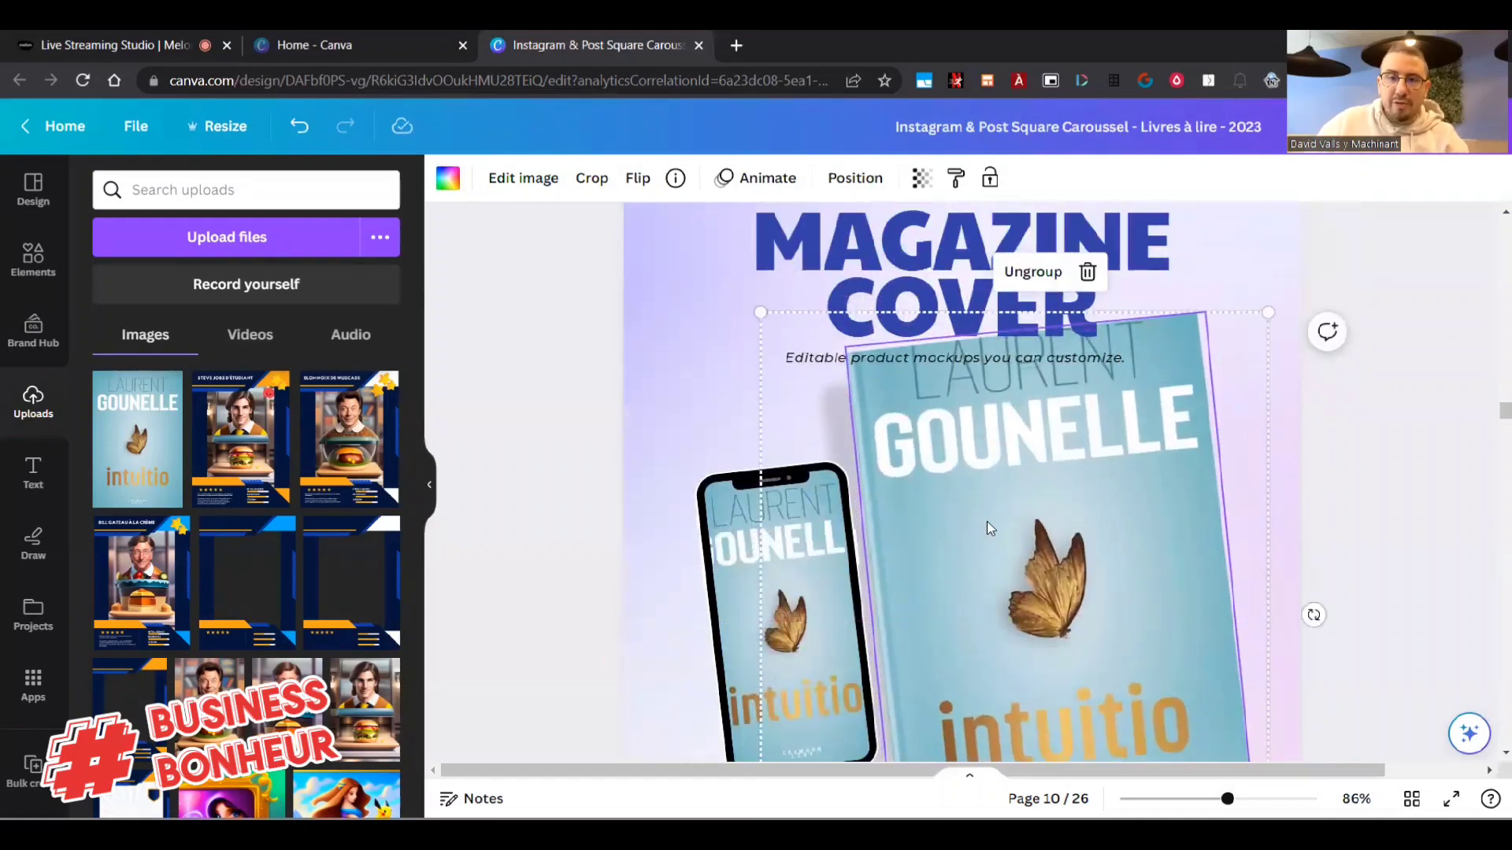
pyautogui.scroll(-2, 1028, 514)
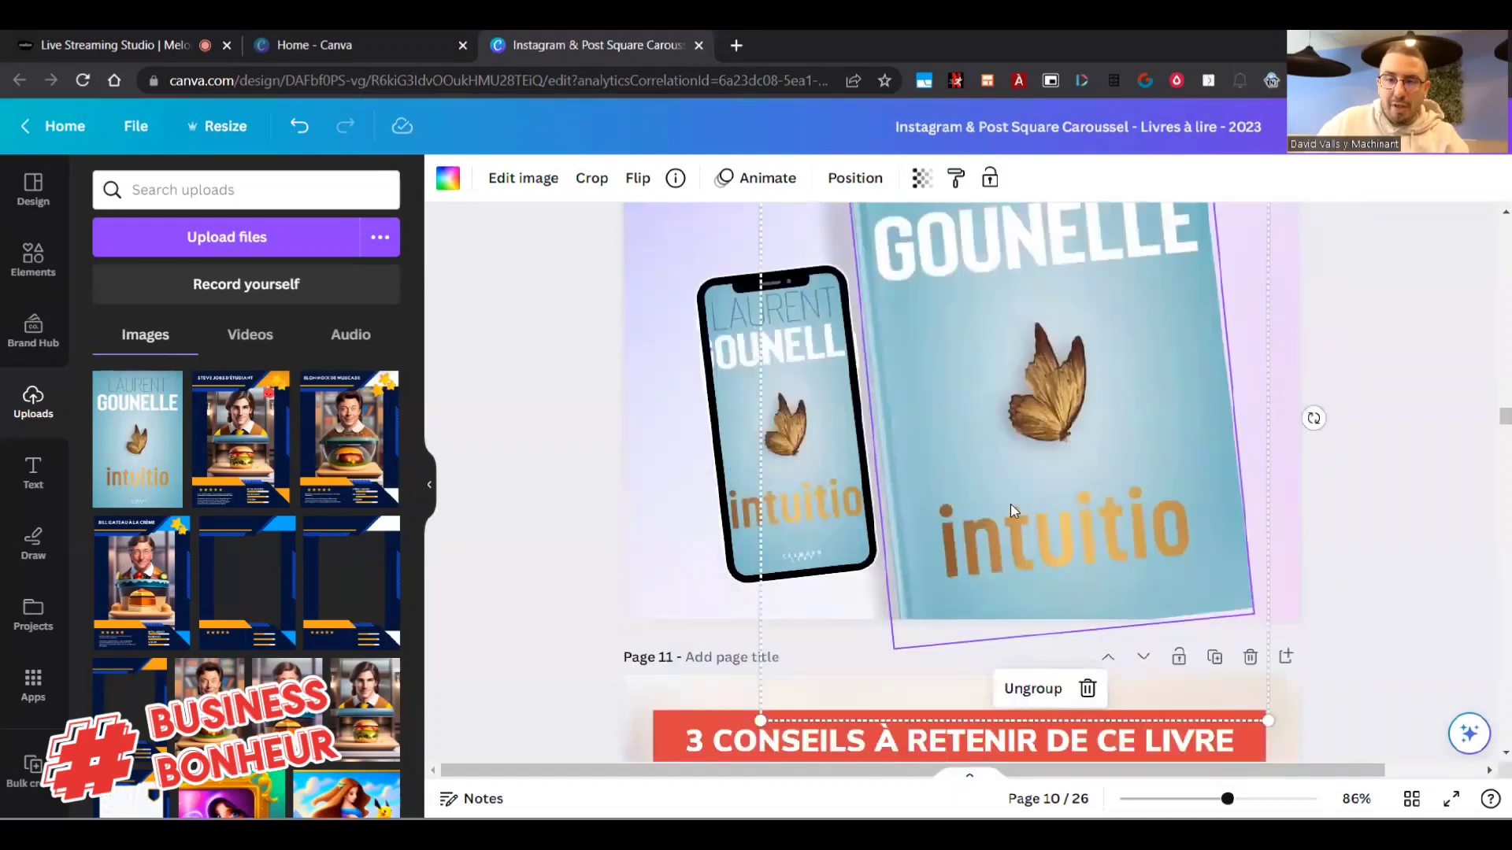
pyautogui.scroll(2, 1010, 504)
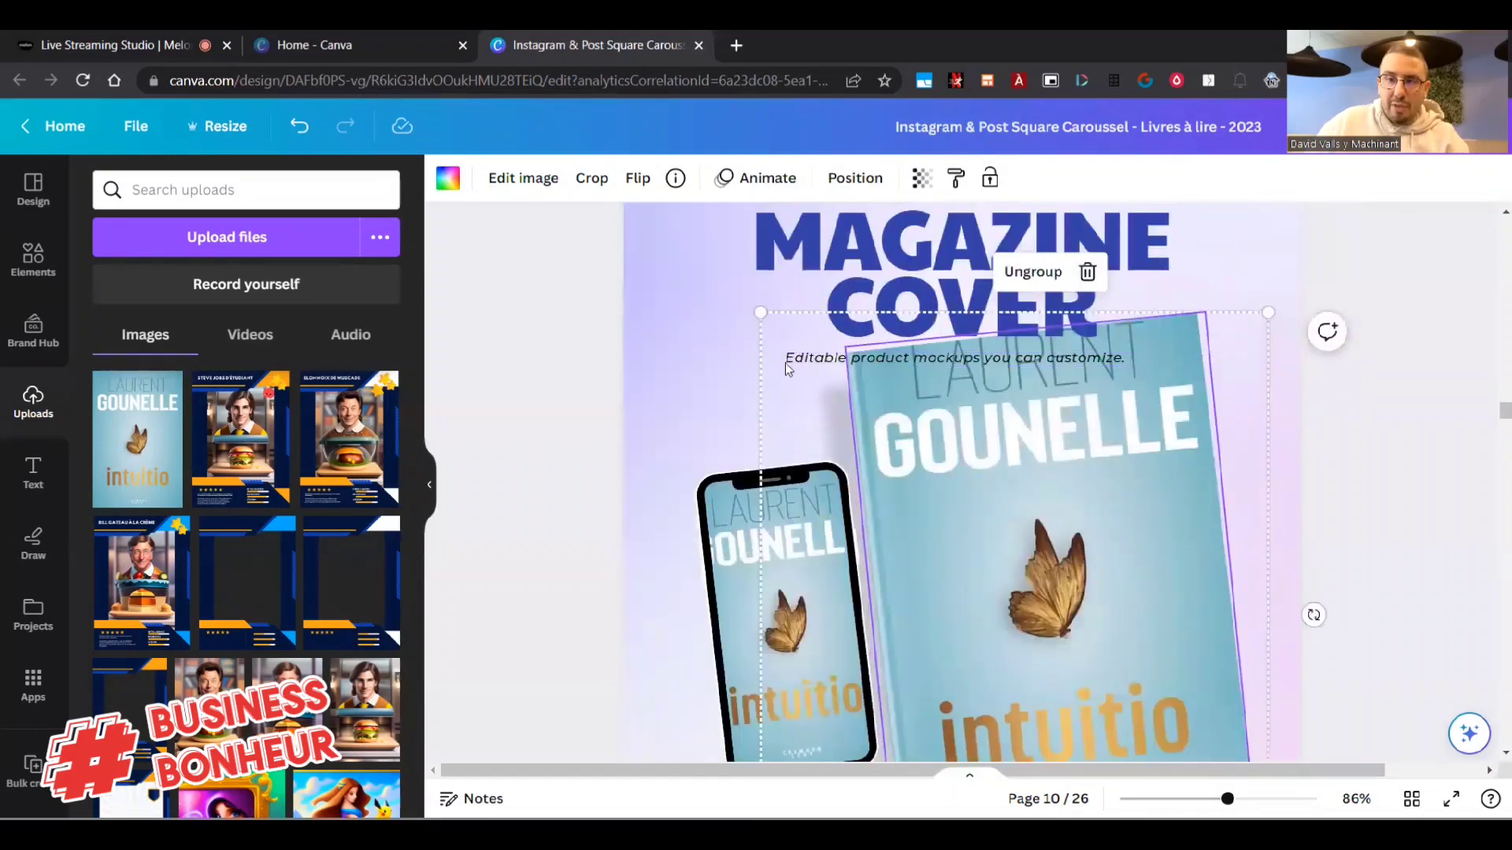
# Shift the "intuitio" cover image slightly down inside the crop of the magazine mockup on page 10.
pyautogui.doubleClick(996, 419)
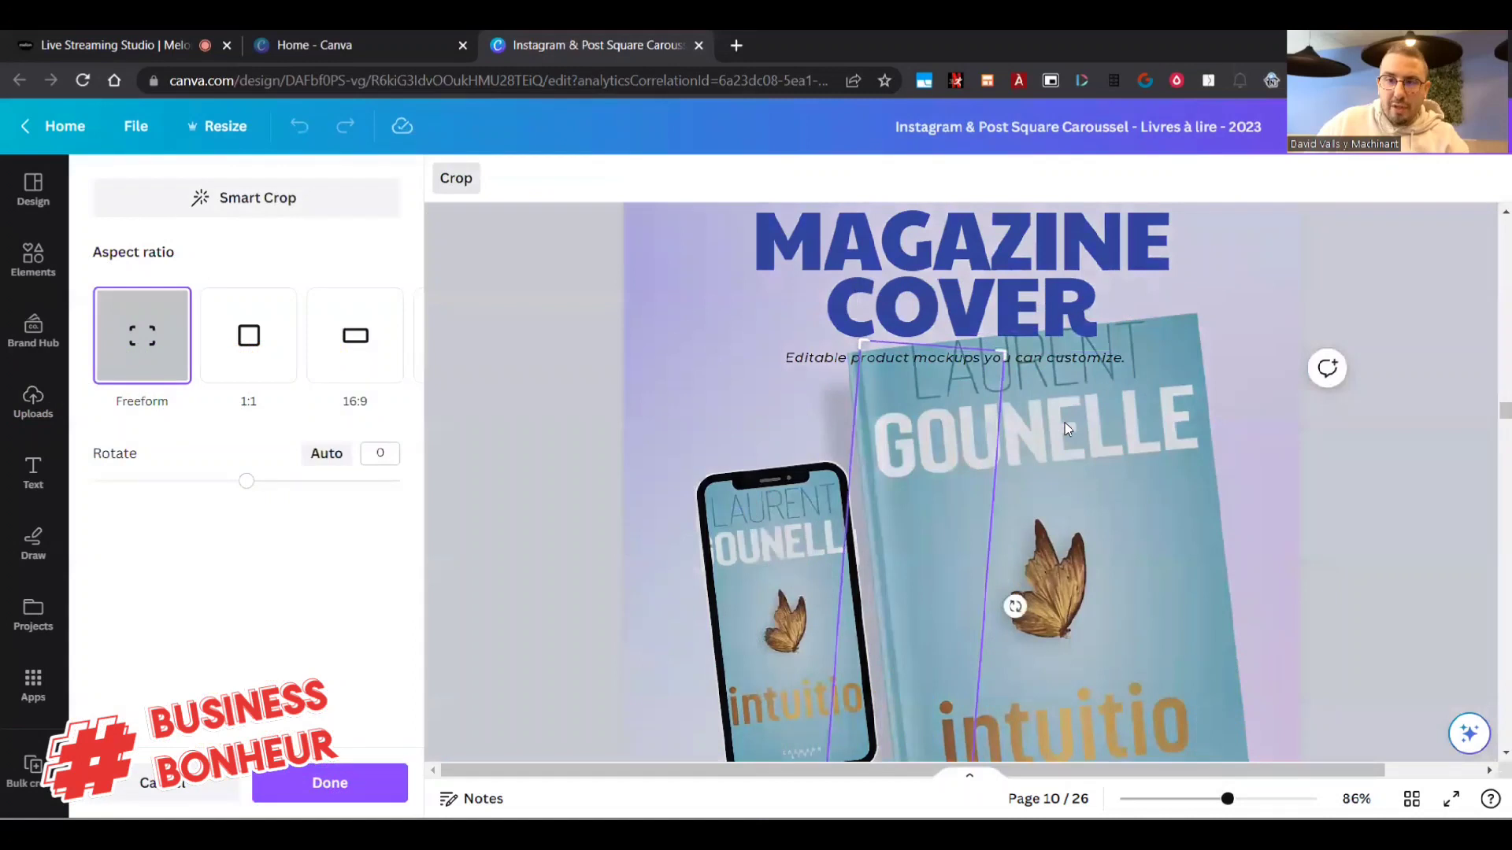
pyautogui.click(833, 357)
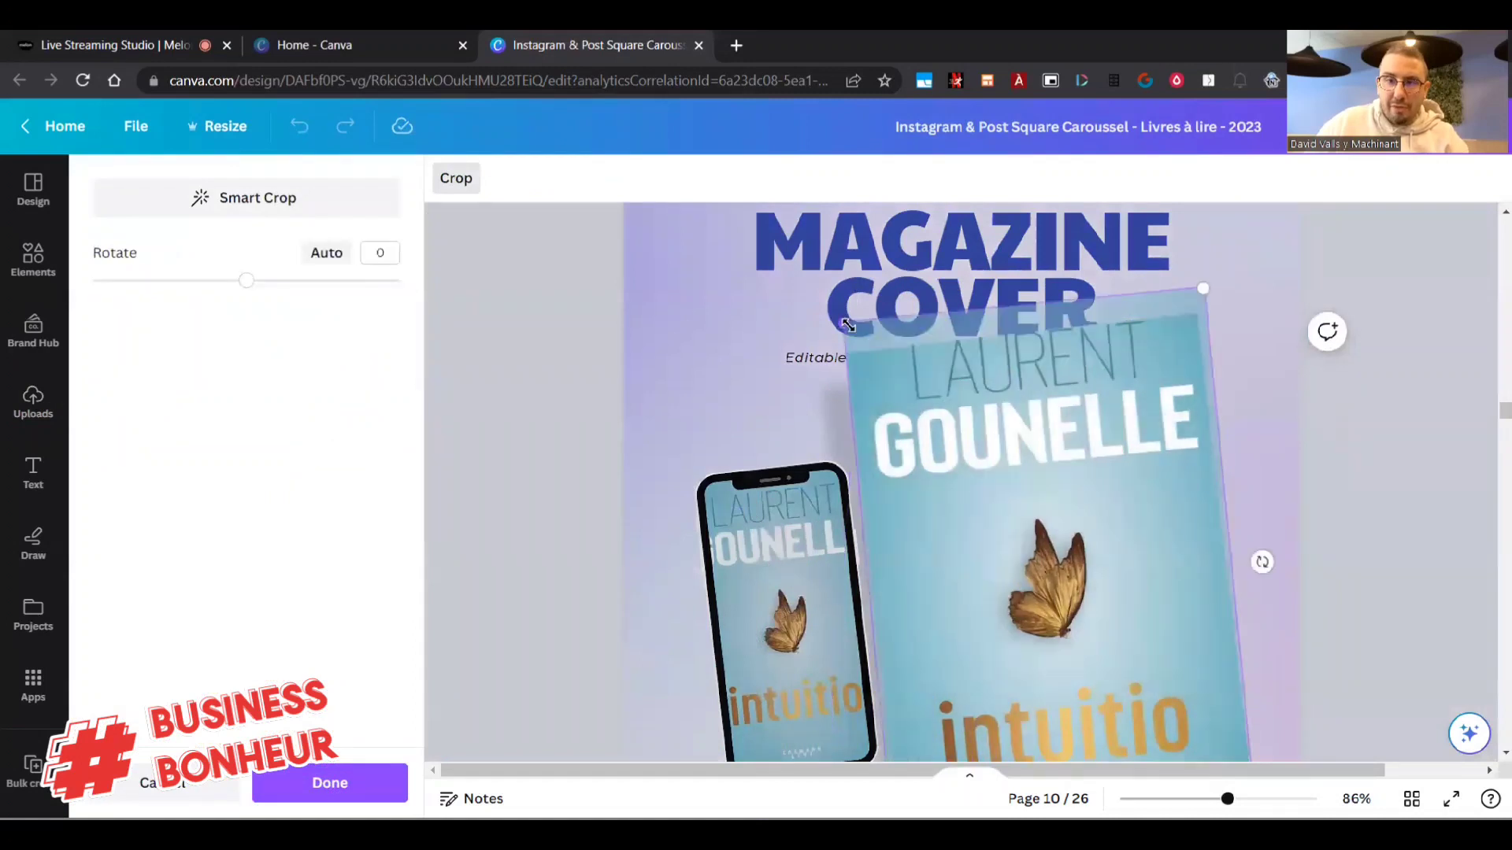
pyautogui.scroll(-3, 906, 410)
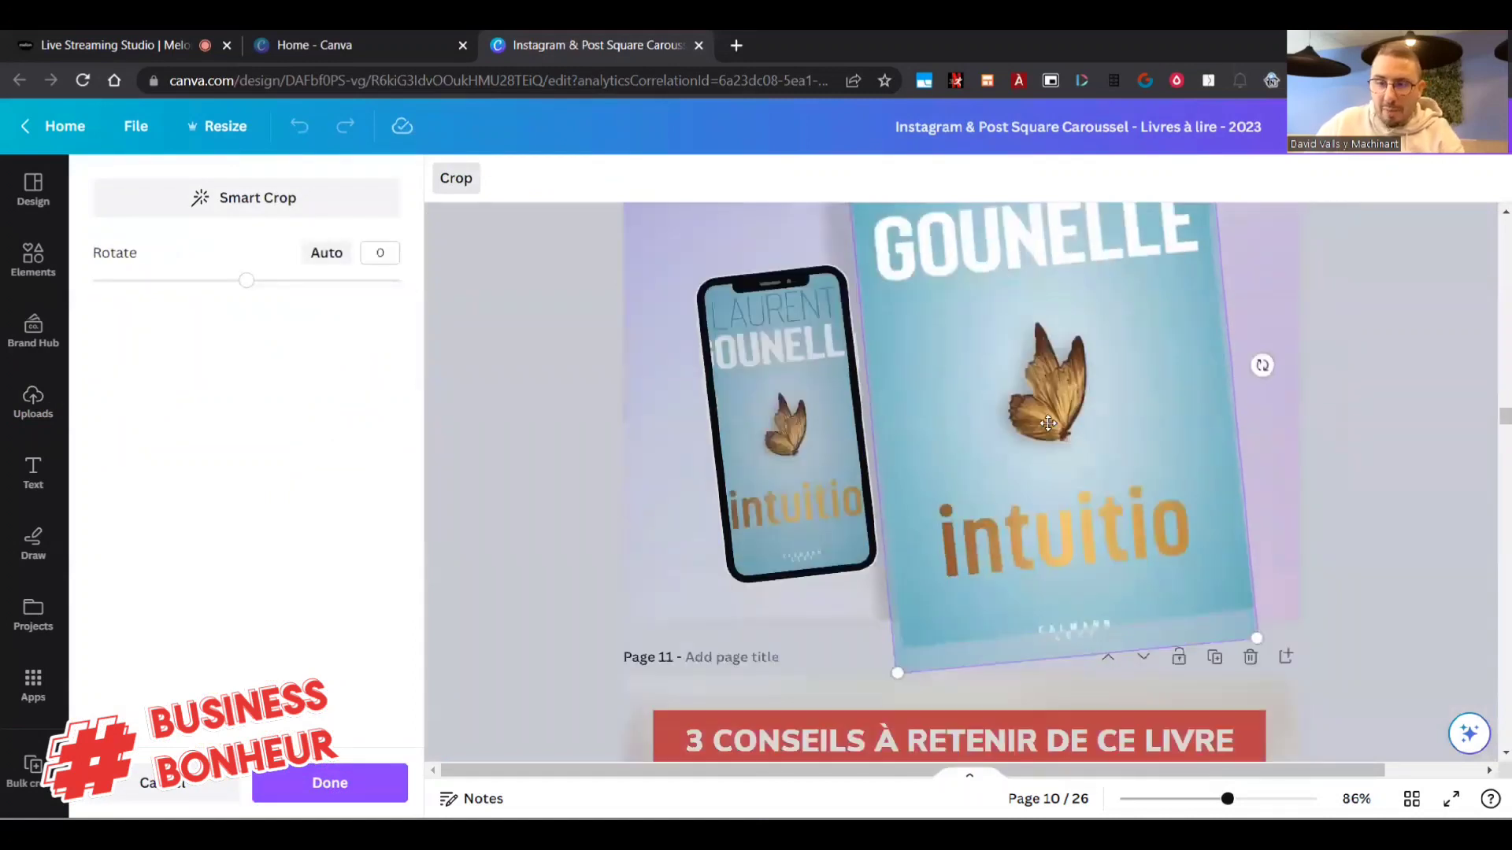
pyautogui.press('Return')
pyautogui.scroll(3, 1053, 441)
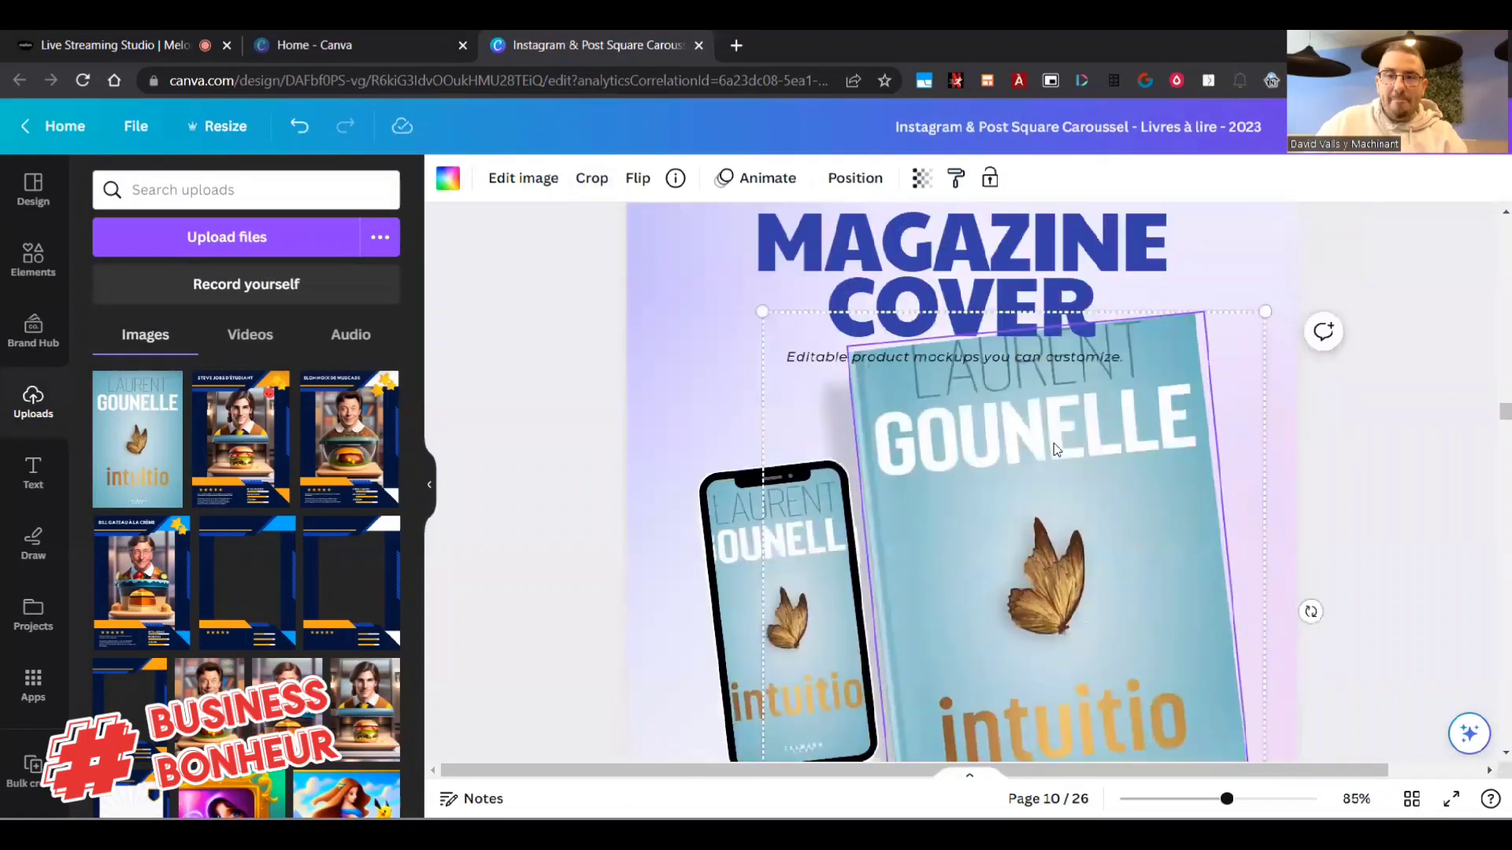
pyautogui.doubleClick(1054, 443)
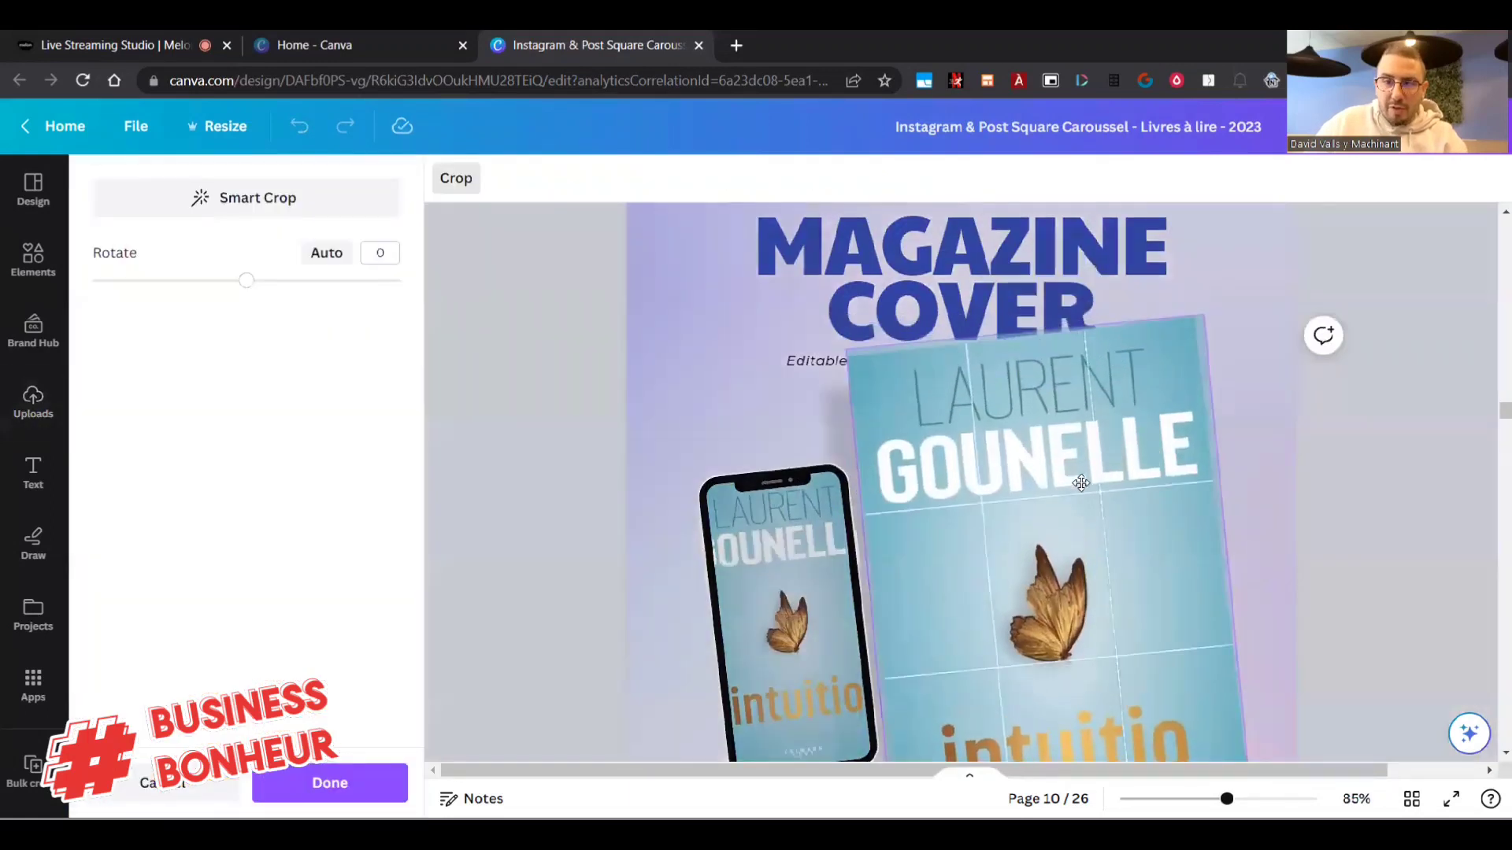
pyautogui.press('Return')
pyautogui.scroll(-2, 1158, 504)
pyautogui.scroll(2, 1162, 512)
pyautogui.scroll(2, 1134, 517)
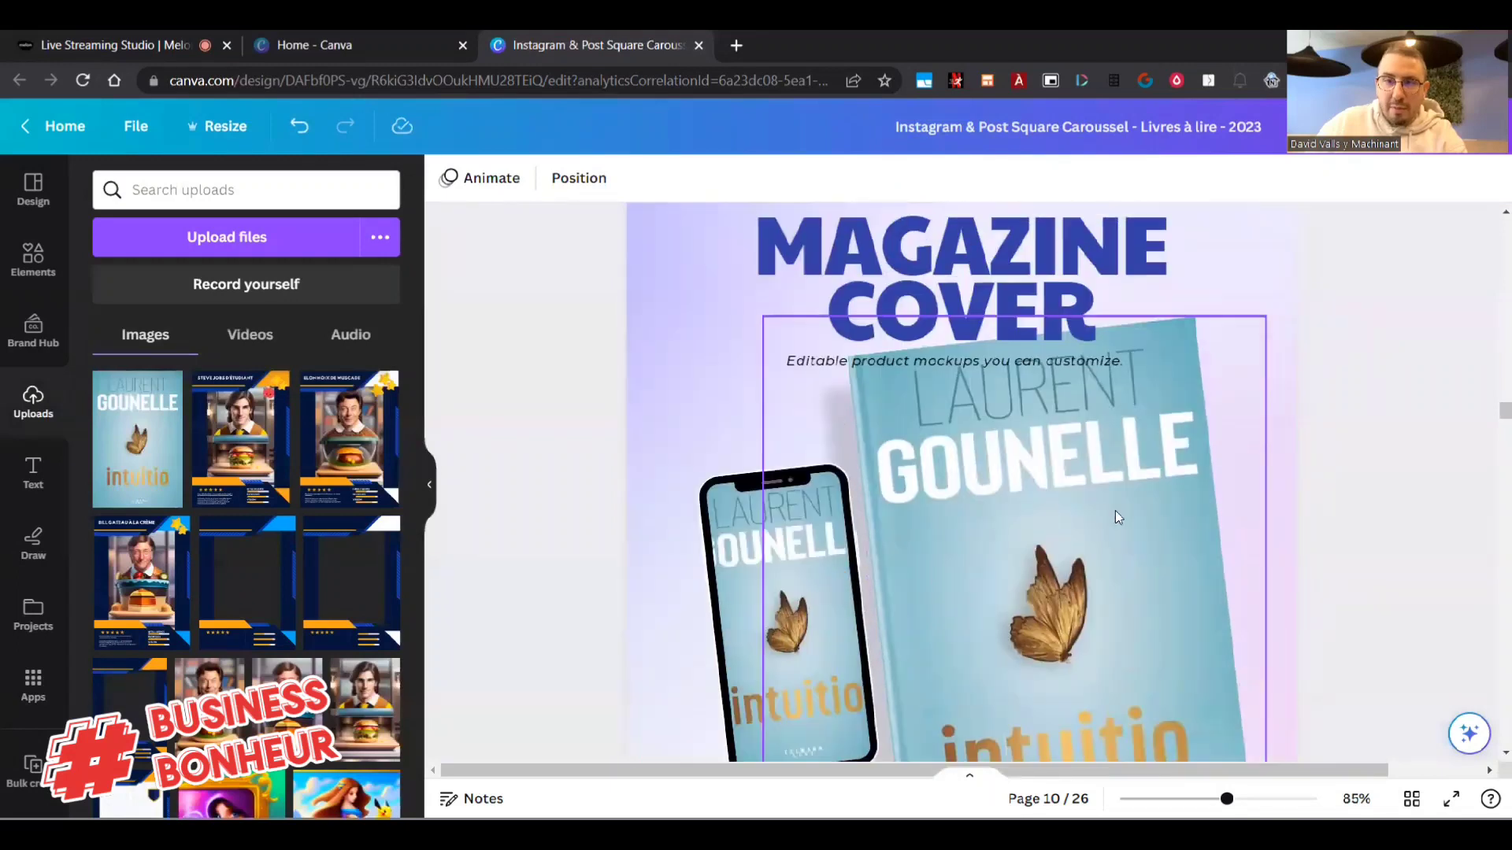
# Copy the magazine mockup from page 10 onto page 11, shrink it and place it over the existing flat cover.
pyautogui.click(1032, 518)
pyautogui.scroll(-5, 871, 570)
pyautogui.scroll(6, 829, 555)
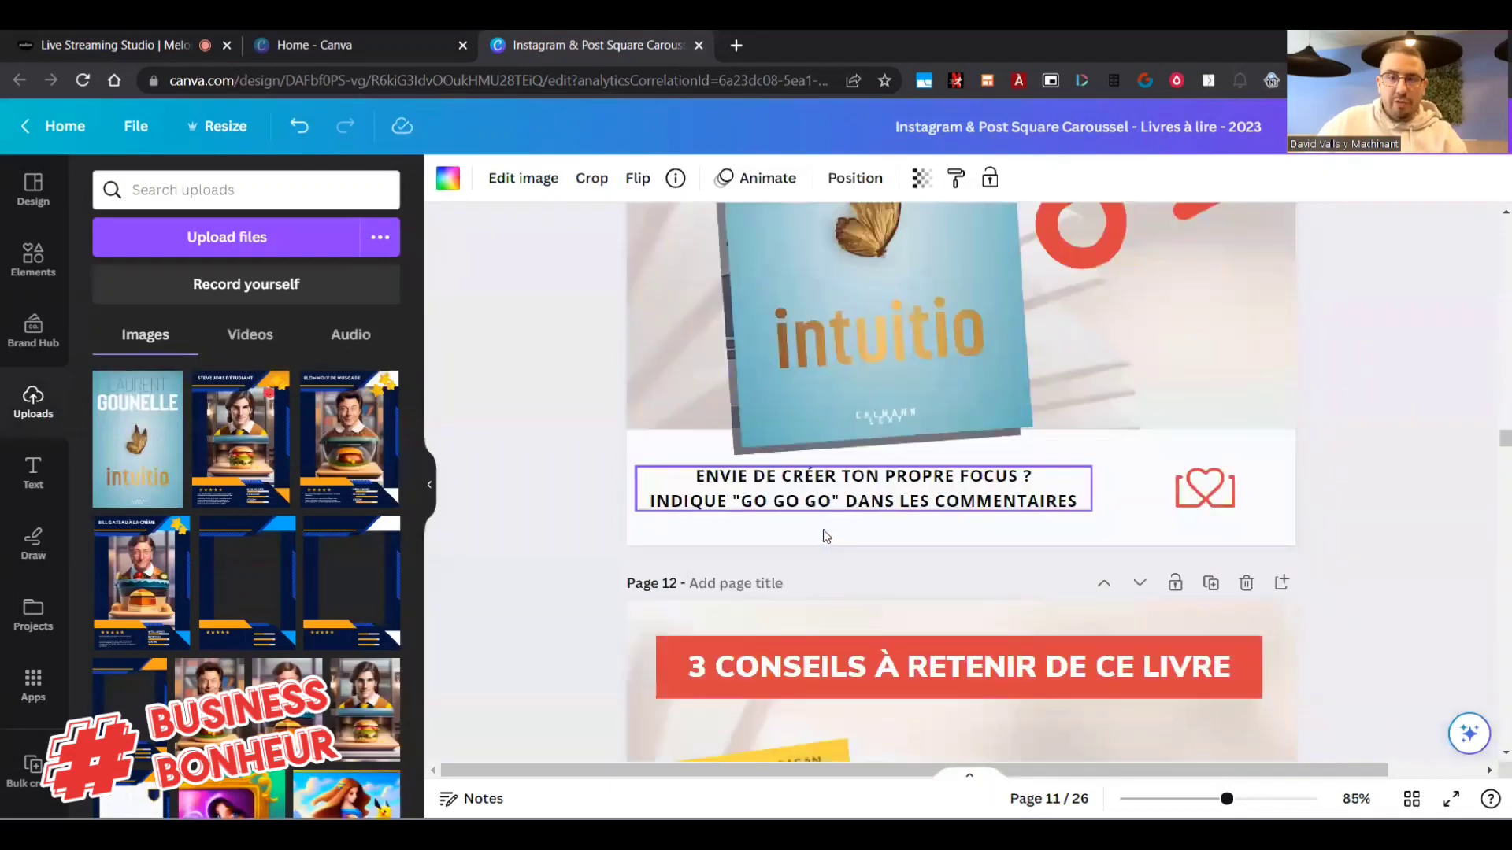
pyautogui.hotkey('ctrl', 'v')
pyautogui.moveTo(948, 455); pyautogui.dragTo(750, 382)
pyautogui.scroll(4, 968, 410)
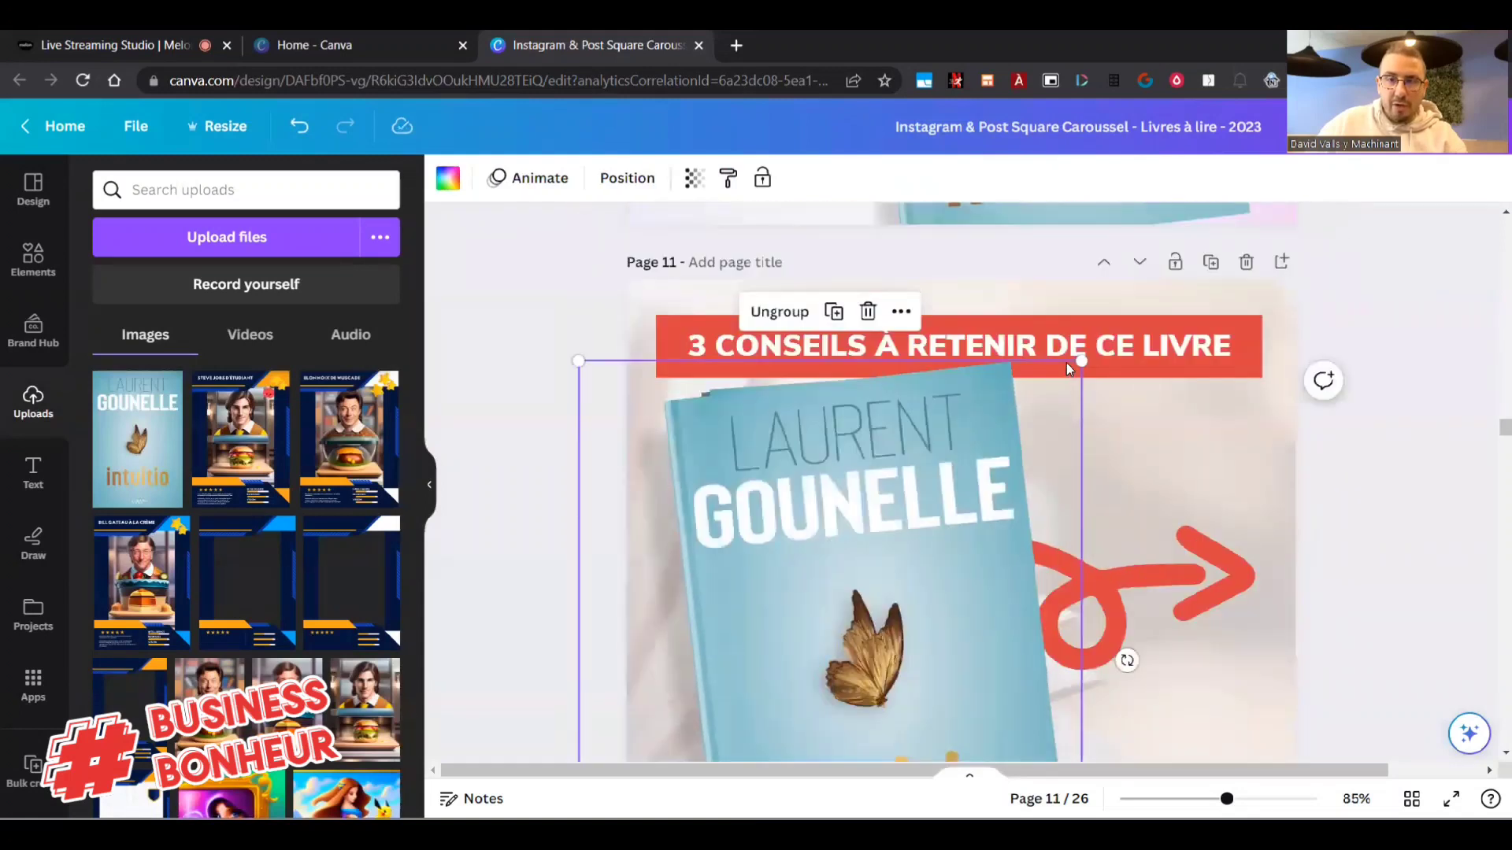
pyautogui.moveTo(1071, 370); pyautogui.dragTo(1026, 424)
pyautogui.moveTo(842, 526); pyautogui.dragTo(876, 464)
pyautogui.scroll(-2, 858, 531)
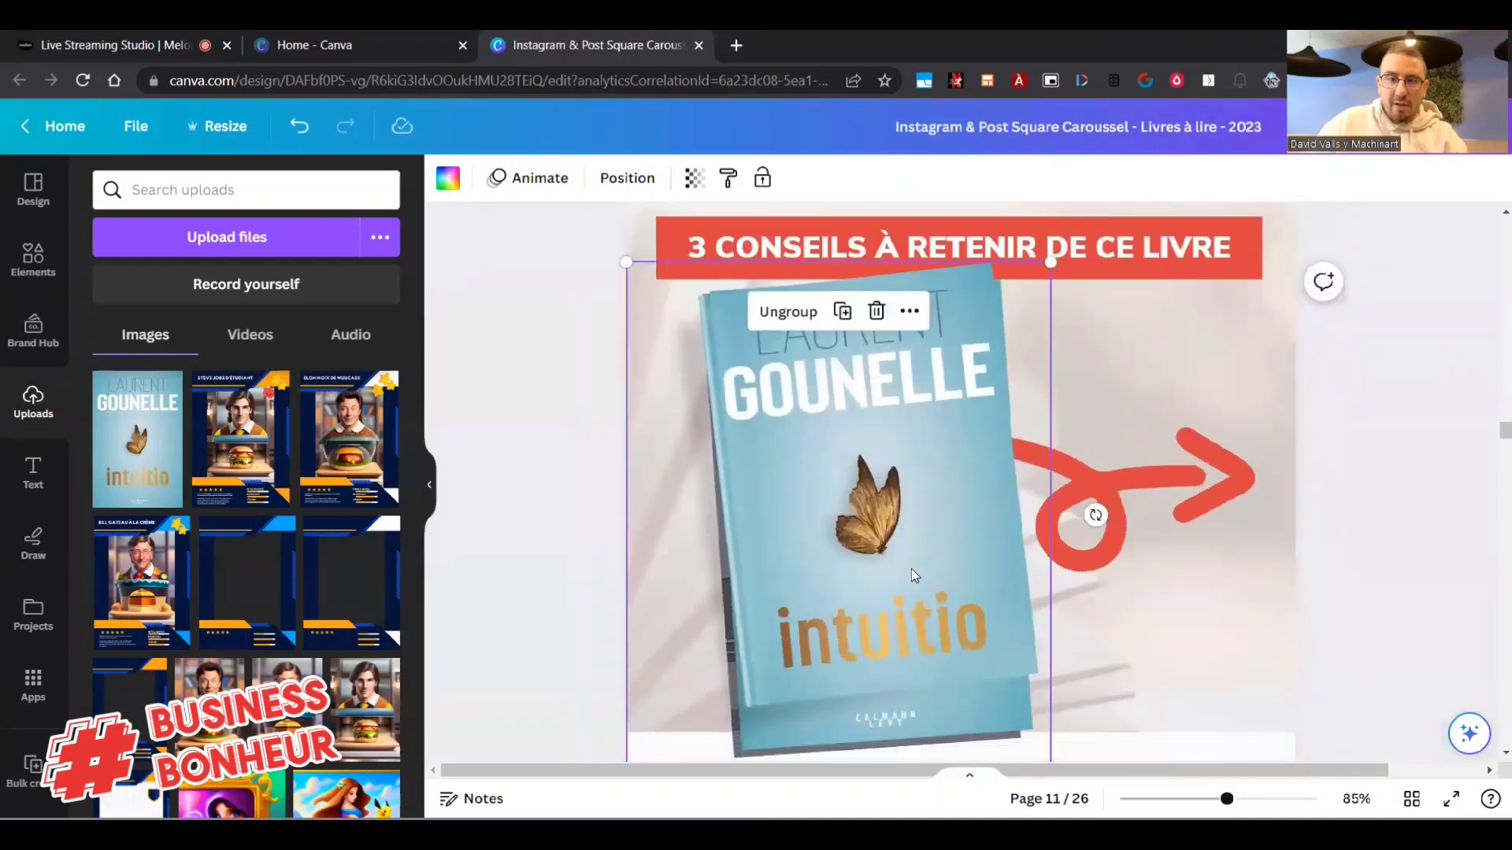
# Resize the pasted book mockup on page 11 to about 530 × 635 px and shift it down over the old cover.
pyautogui.click(868, 597)
pyautogui.scroll(-2, 868, 597)
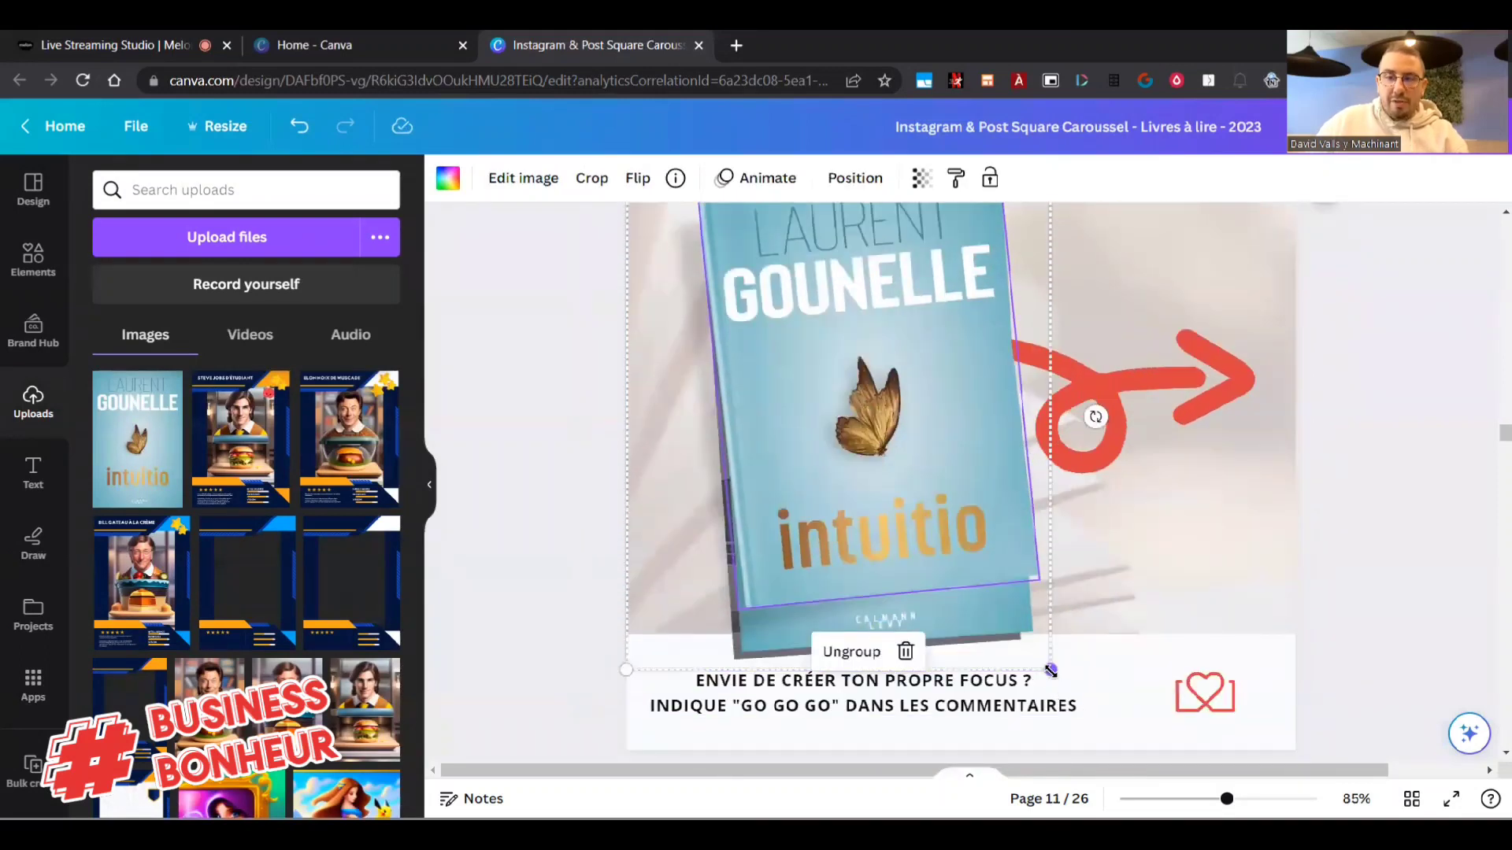
pyautogui.moveTo(1052, 671); pyautogui.dragTo(1067, 695)
pyautogui.click(961, 571)
pyautogui.moveTo(957, 587); pyautogui.dragTo(949, 601)
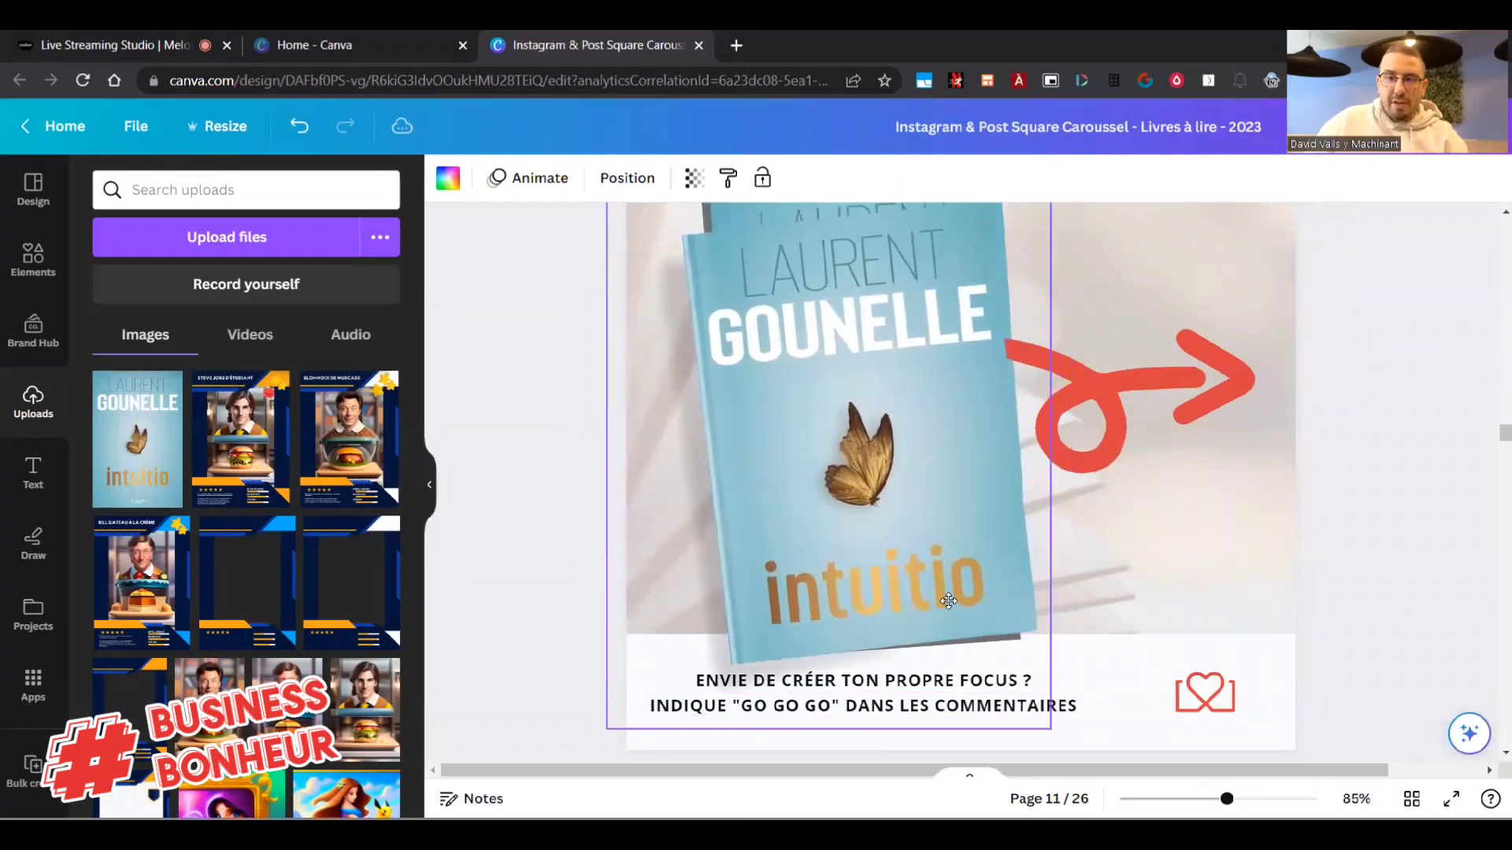
pyautogui.scroll(4, 959, 394)
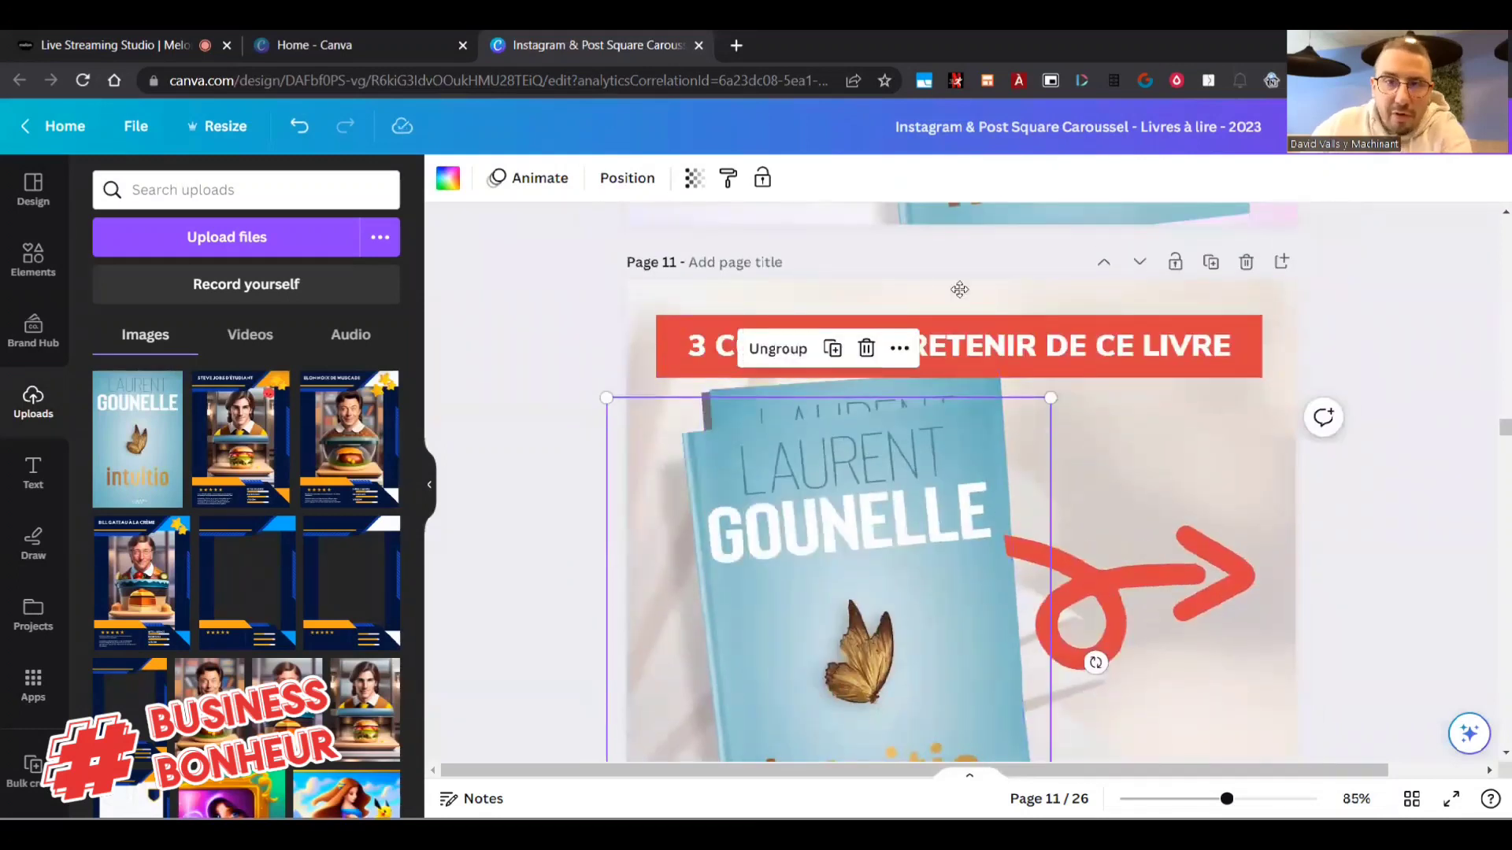
# Send the book mockup backward on page 11 and delete the flat "intuitio" cover and the old "Réveillez le millionnaire" cover in front of it.
pyautogui.click(627, 178)
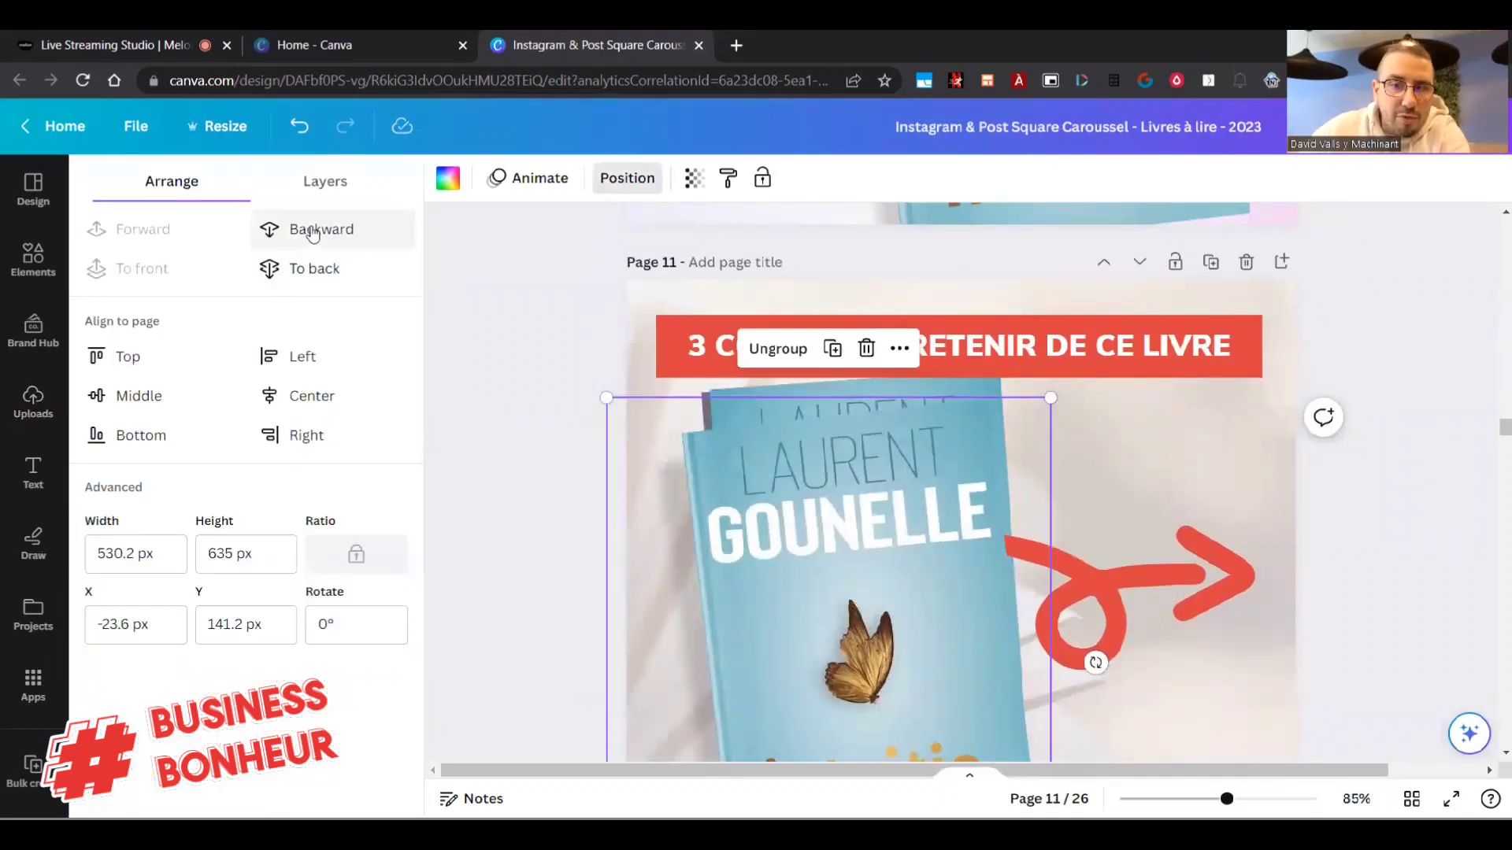
pyautogui.click(313, 233)
pyautogui.scroll(-2, 672, 414)
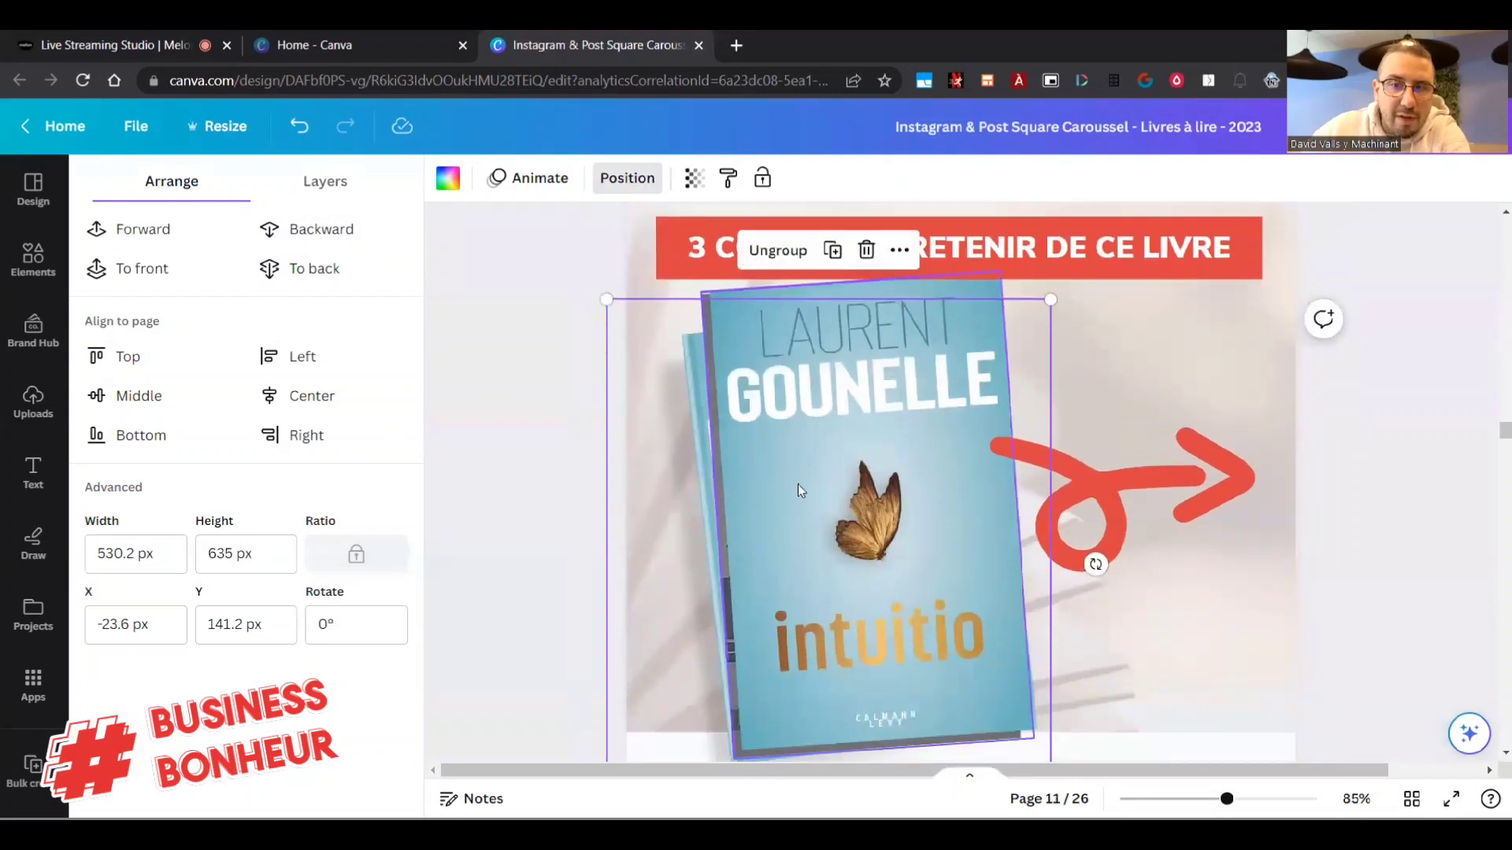
pyautogui.click(797, 485)
pyautogui.click(806, 484)
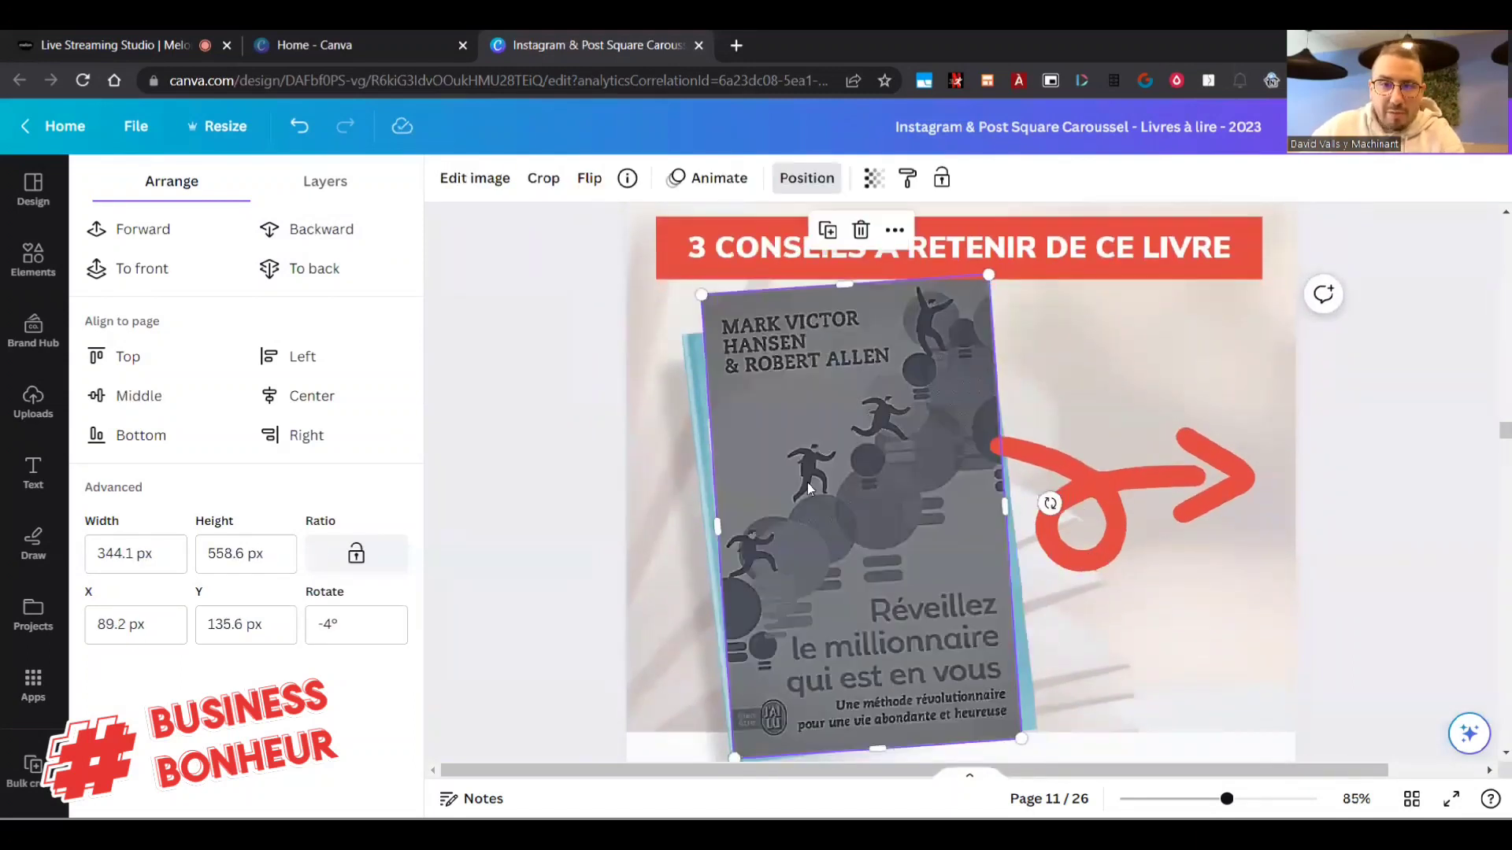
pyautogui.click(810, 483)
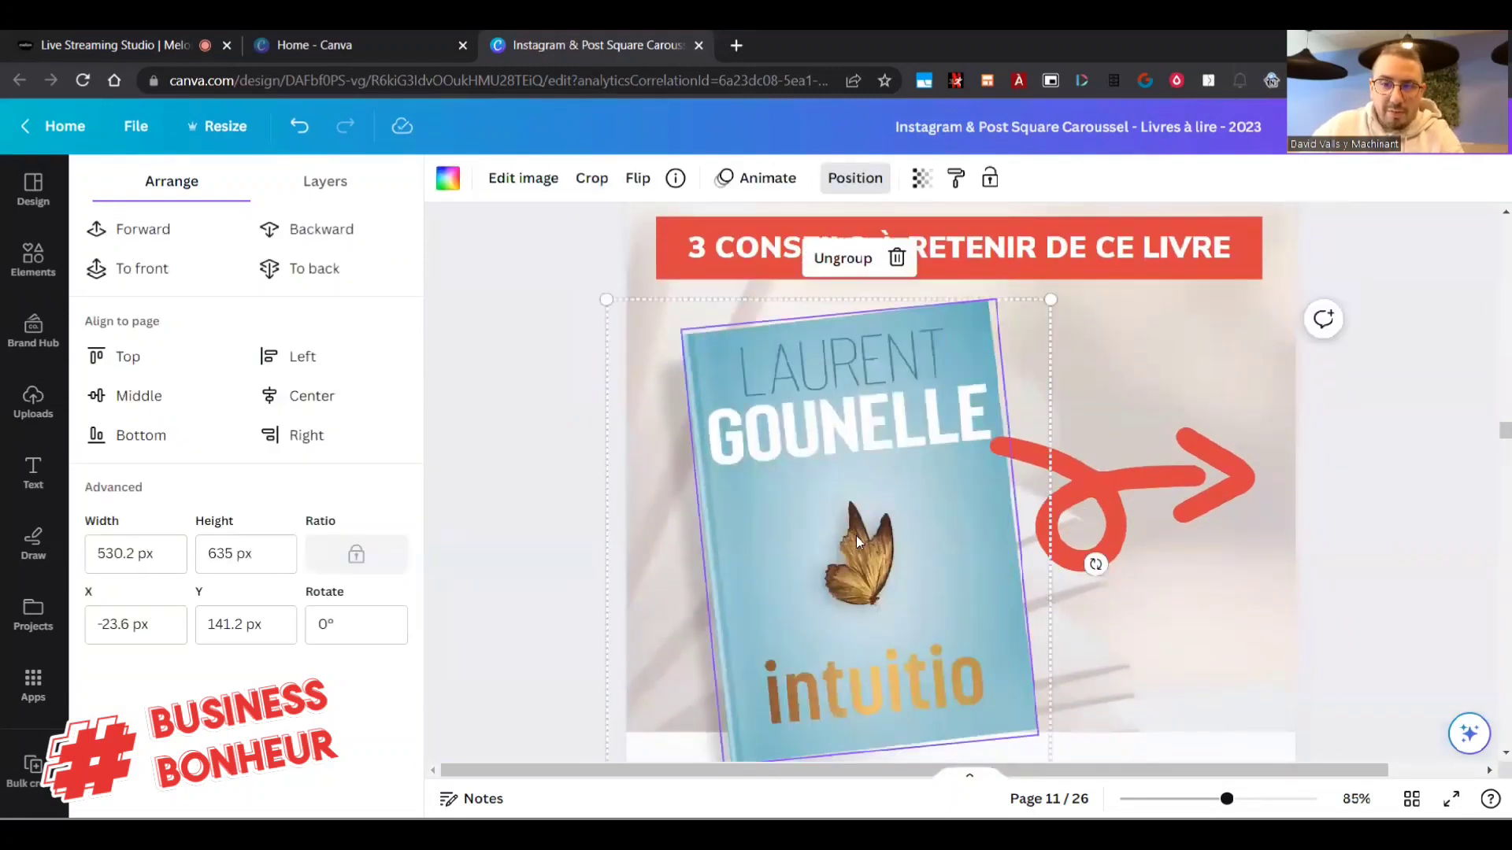
# Nudge the book mockup on page 11 slightly left, to X -29.6 px.
pyautogui.moveTo(857, 536); pyautogui.dragTo(848, 537)
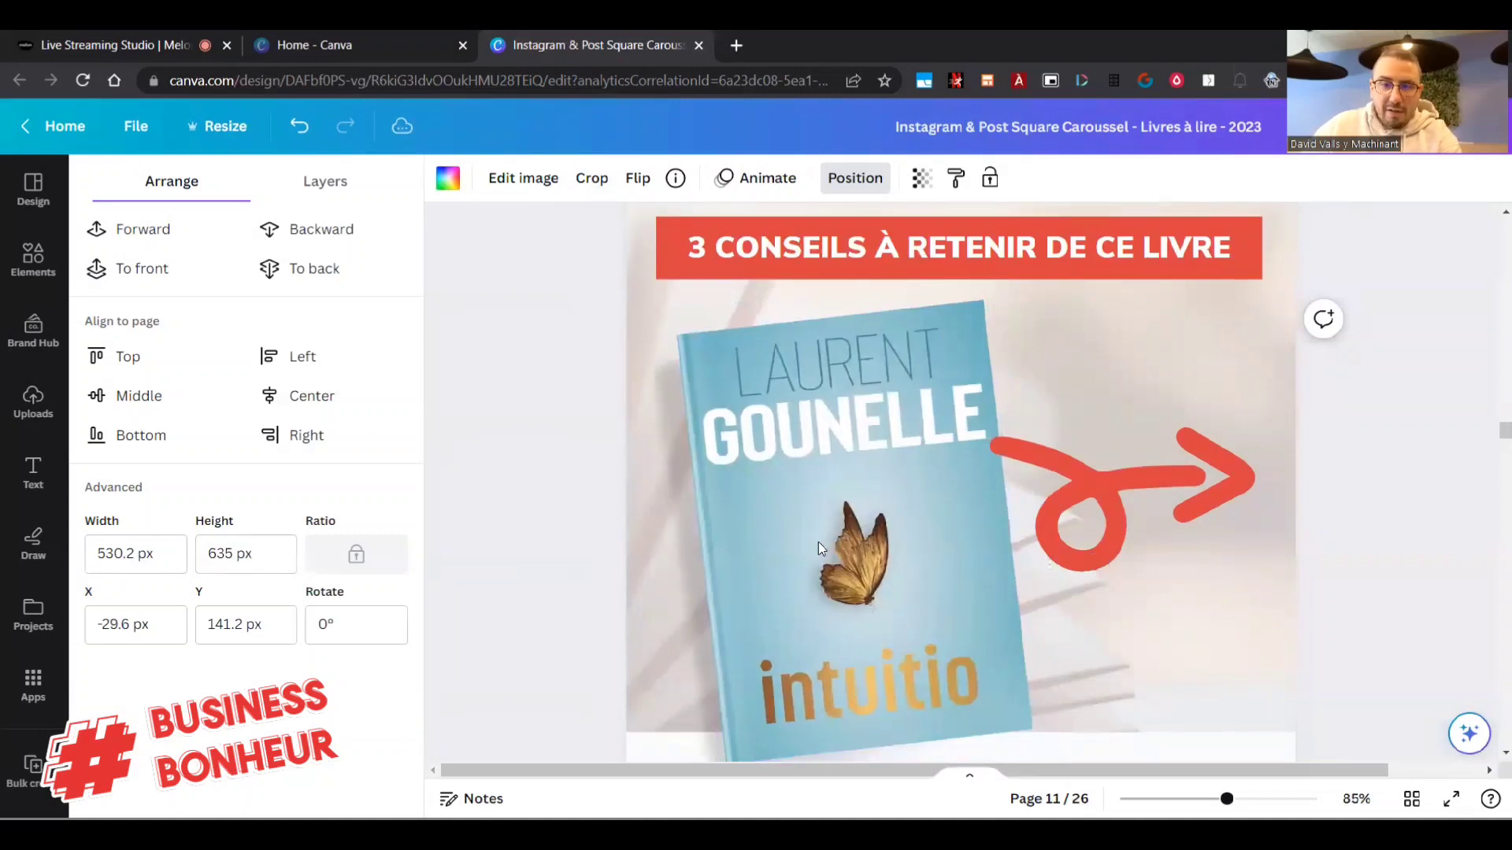
pyautogui.scroll(-3, 819, 542)
pyautogui.click(819, 544)
pyautogui.scroll(2, 855, 565)
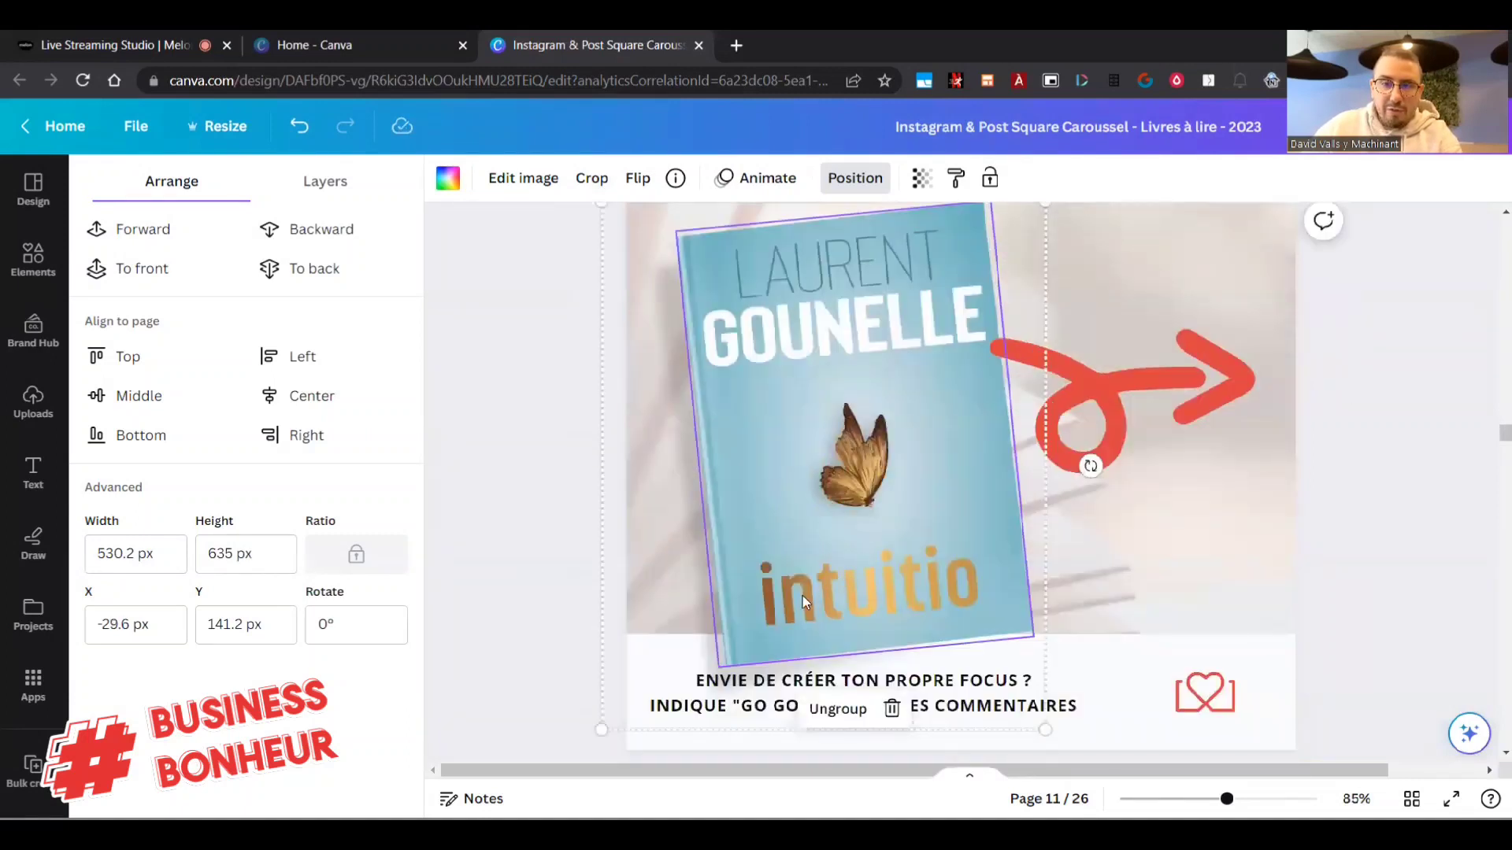
pyautogui.scroll(-5, 858, 542)
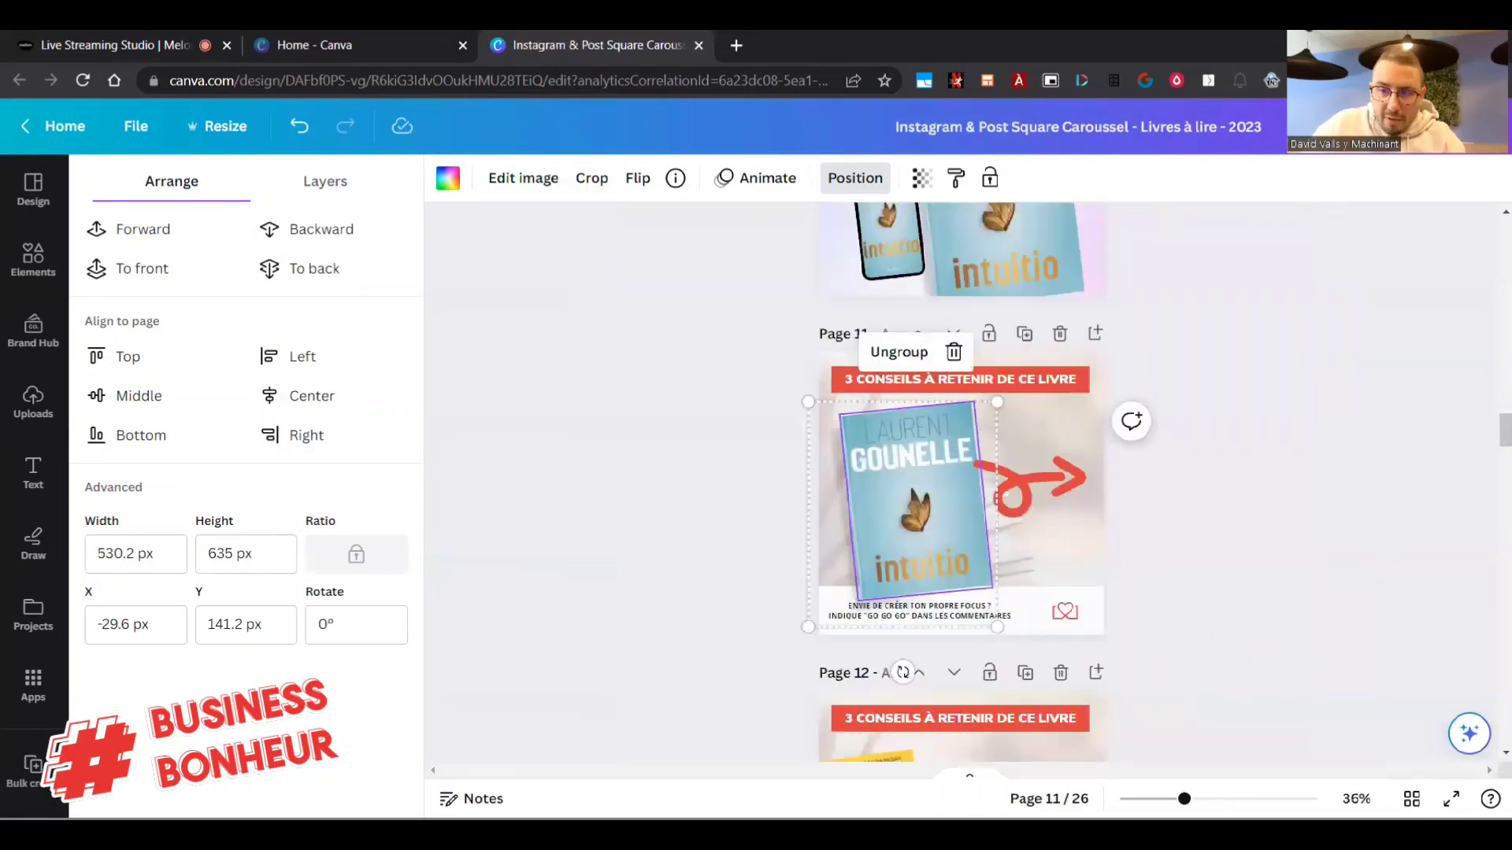
pyautogui.scroll(1, 1028, 646)
pyautogui.click(953, 565)
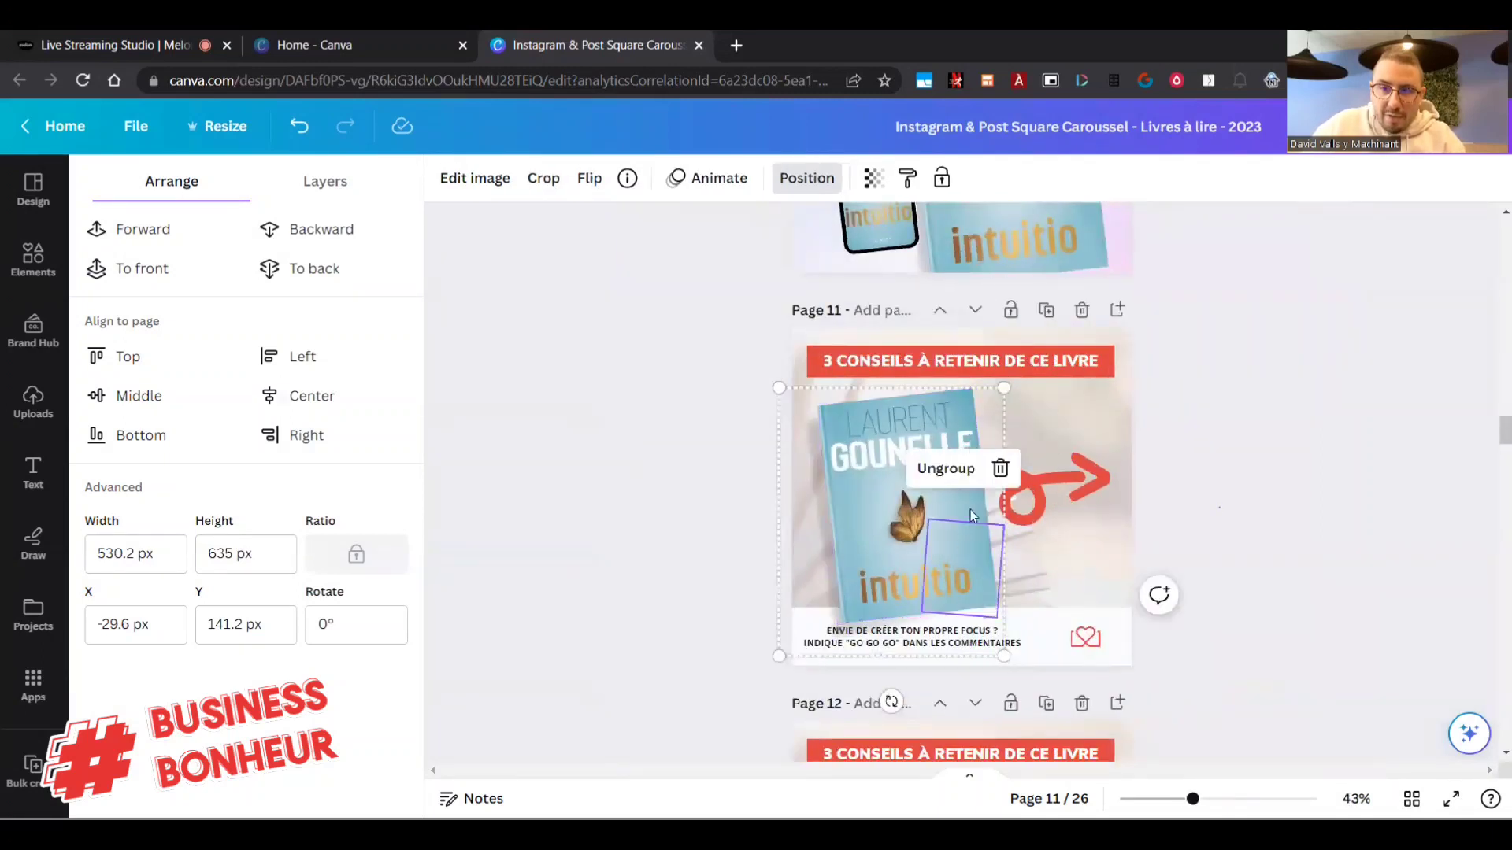
pyautogui.click(921, 482)
pyautogui.click(648, 519)
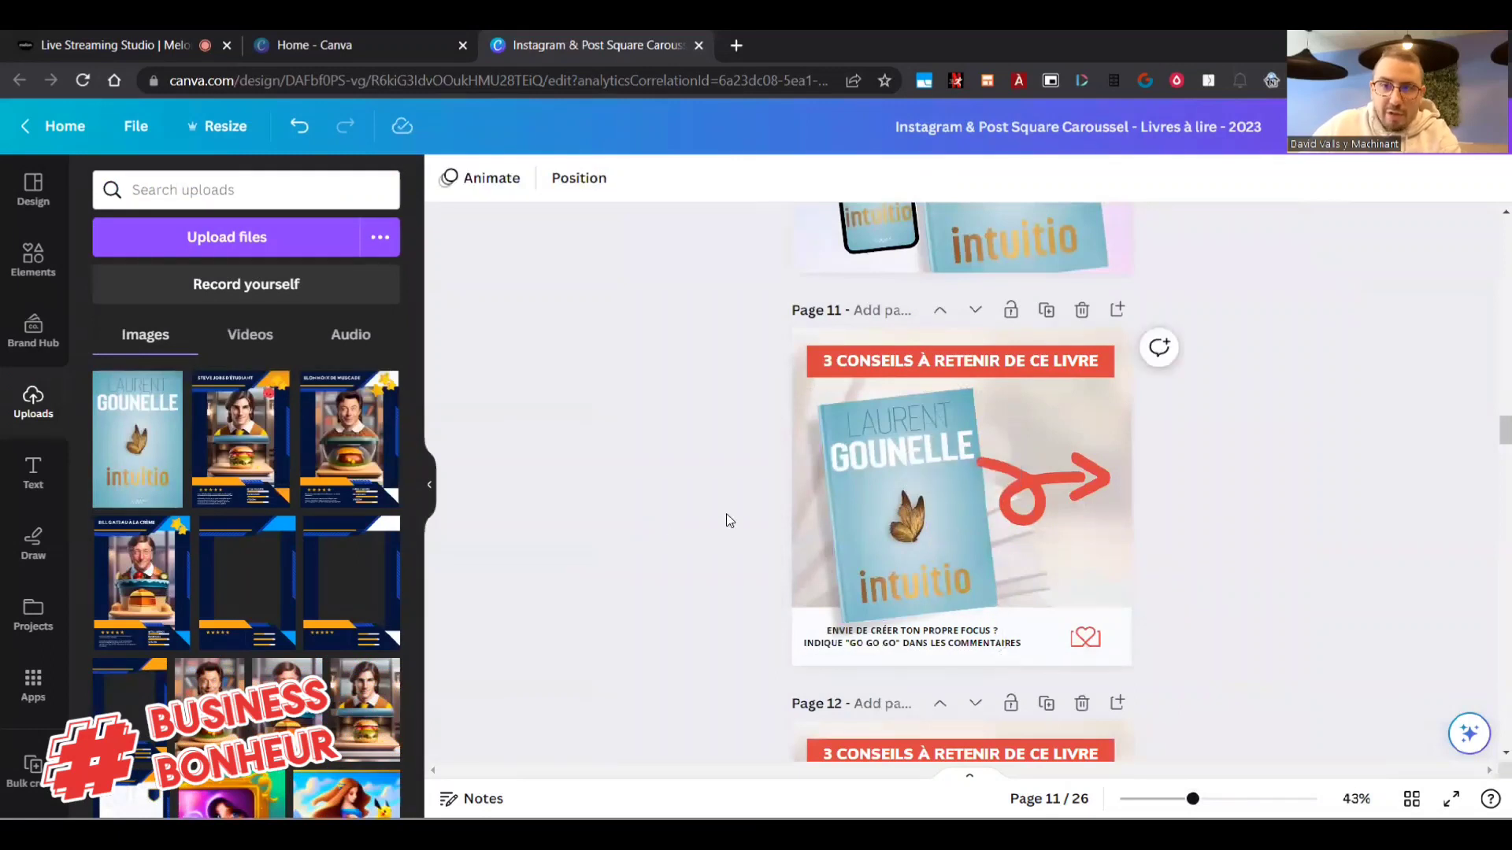
pyautogui.click(932, 496)
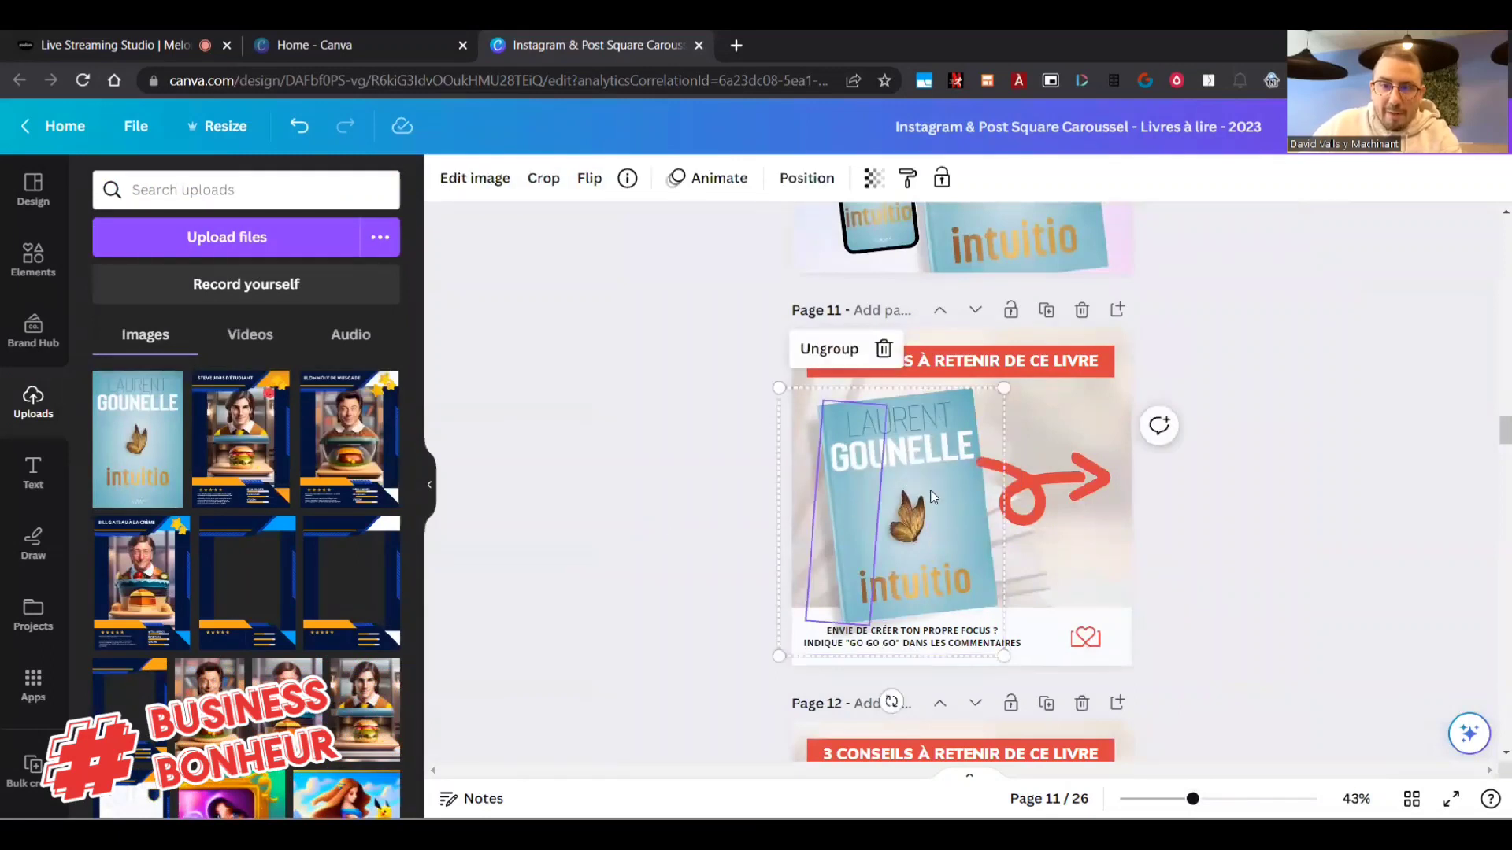
pyautogui.click(912, 494)
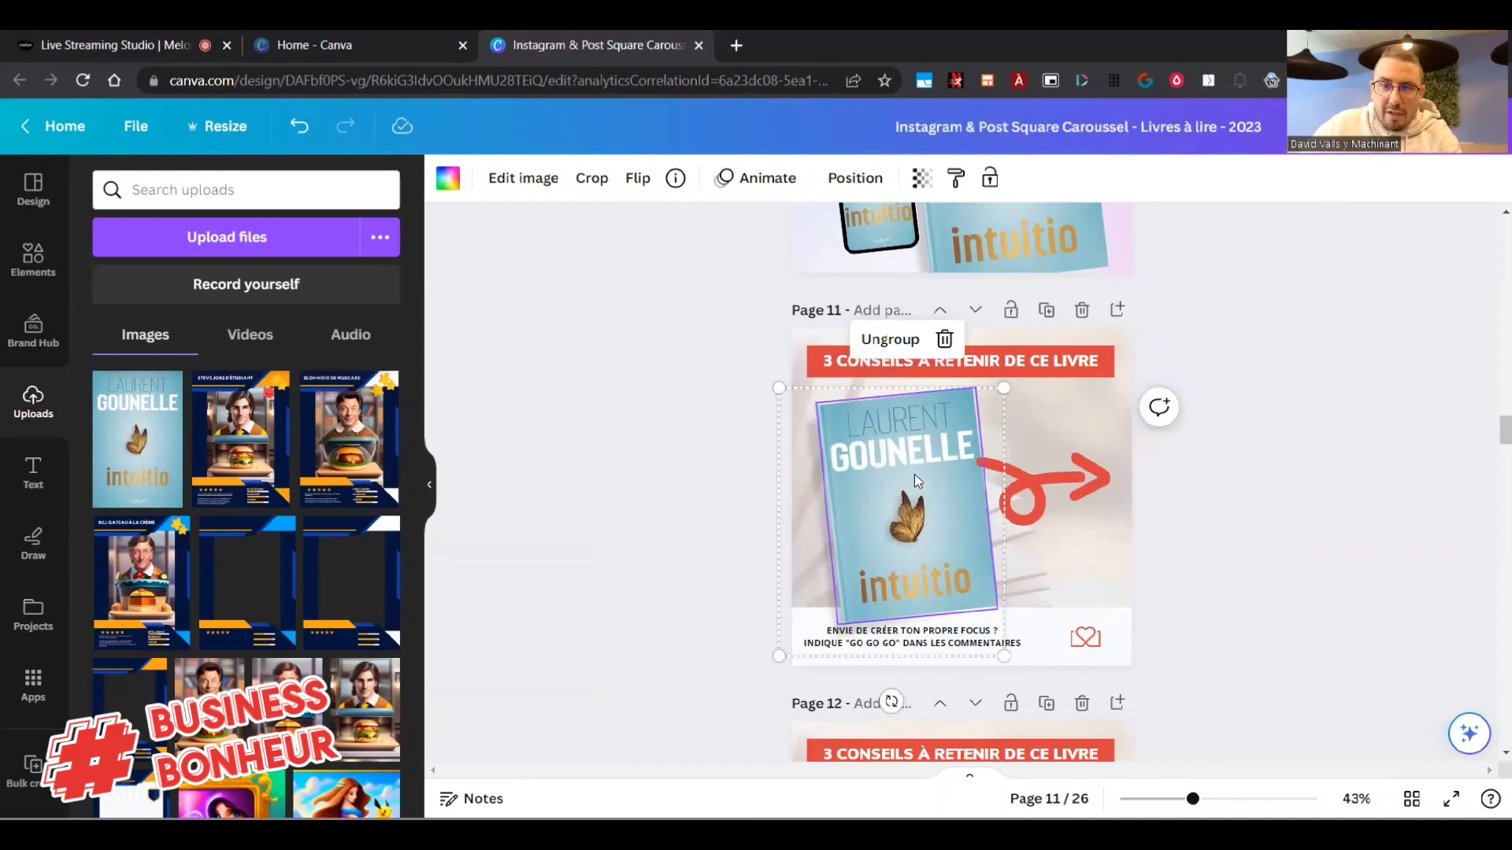
pyautogui.scroll(-3, 1160, 536)
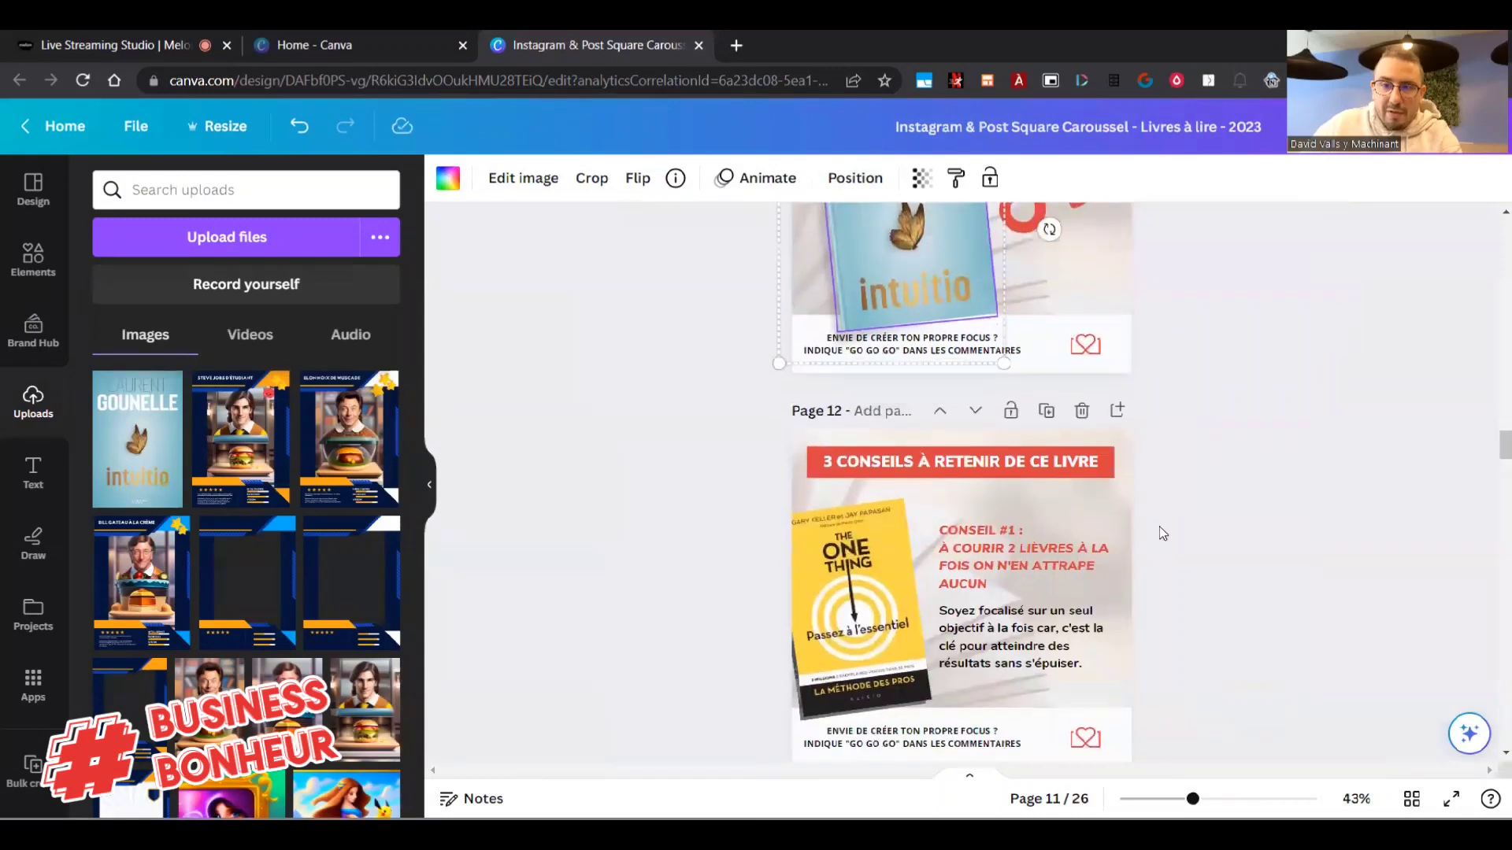
pyautogui.scroll(2, 1159, 526)
pyautogui.click(1221, 484)
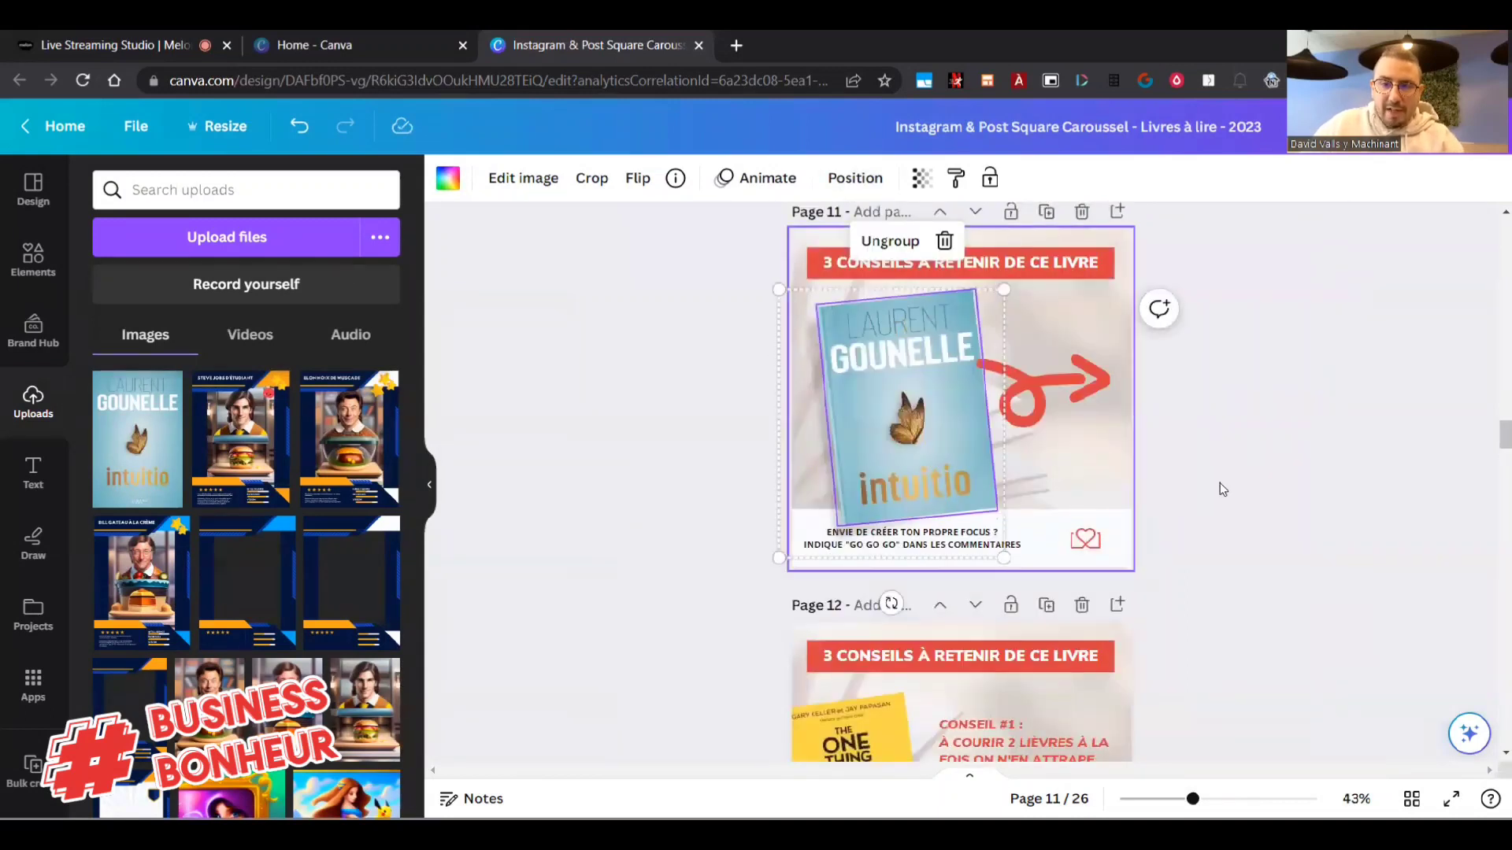
pyautogui.click(921, 485)
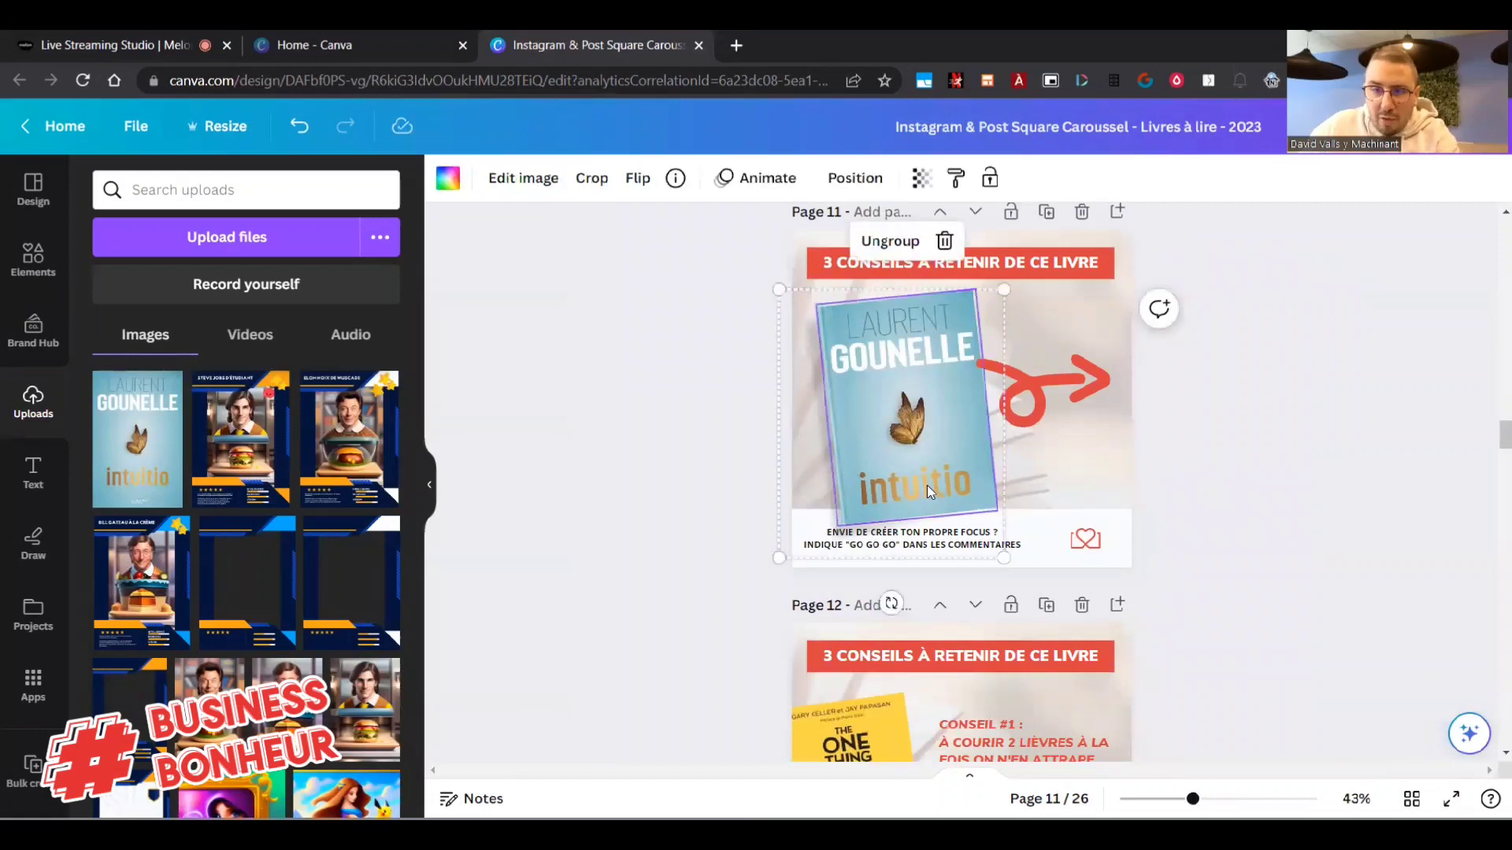
pyautogui.scroll(1, 926, 496)
pyautogui.scroll(1, 915, 496)
pyautogui.click(745, 511)
pyautogui.click(890, 482)
pyautogui.click(797, 485)
pyautogui.click(868, 482)
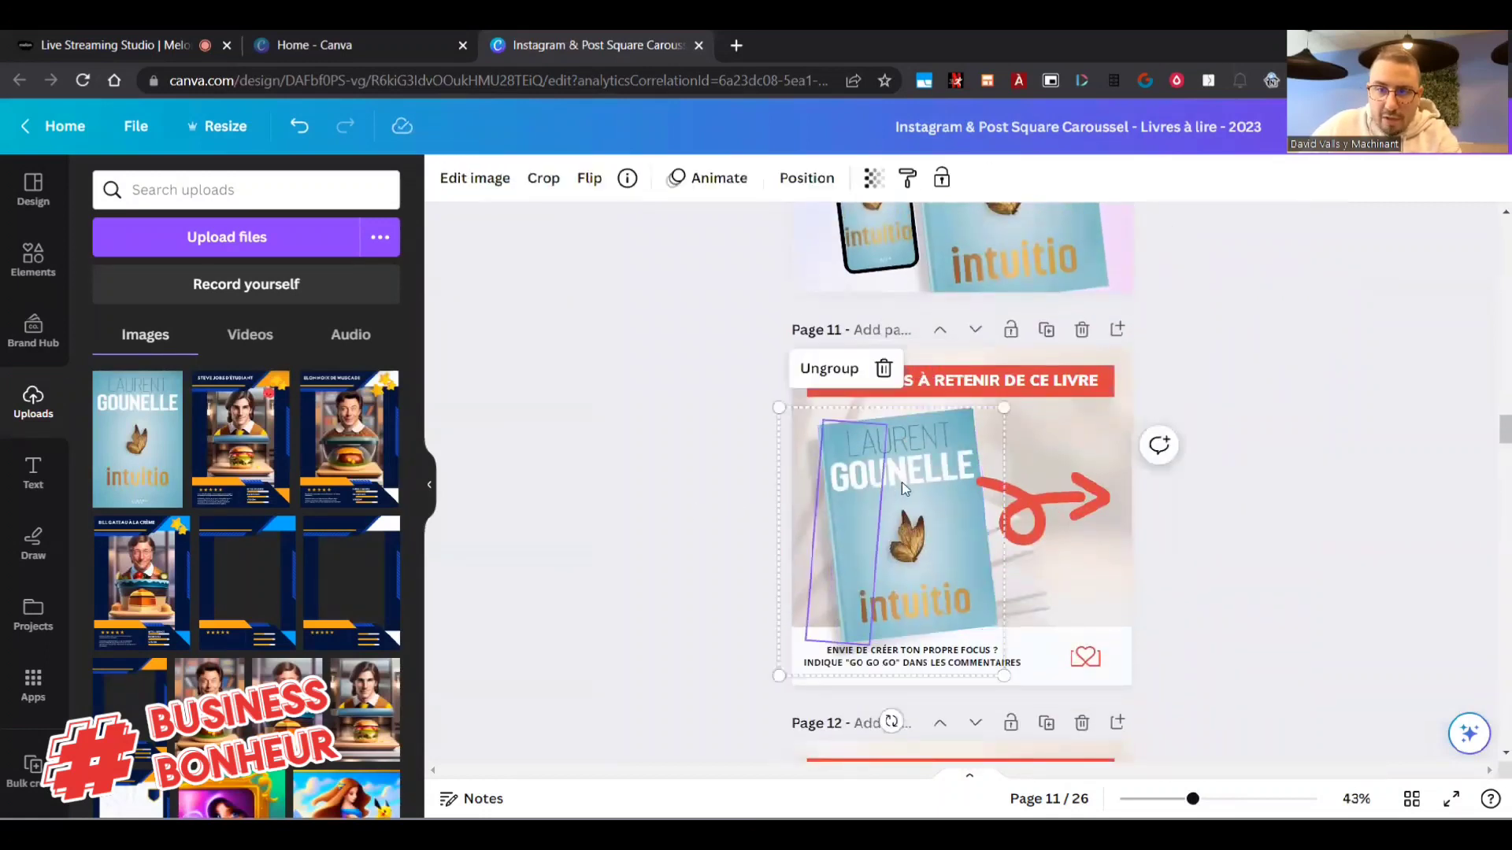
# Move the book mockup on page 11 slightly up and left, to about X -39 px, Y 128 px.
pyautogui.scroll(1, 867, 496)
pyautogui.scroll(-1, 885, 517)
pyautogui.moveTo(885, 517); pyautogui.dragTo(882, 512)
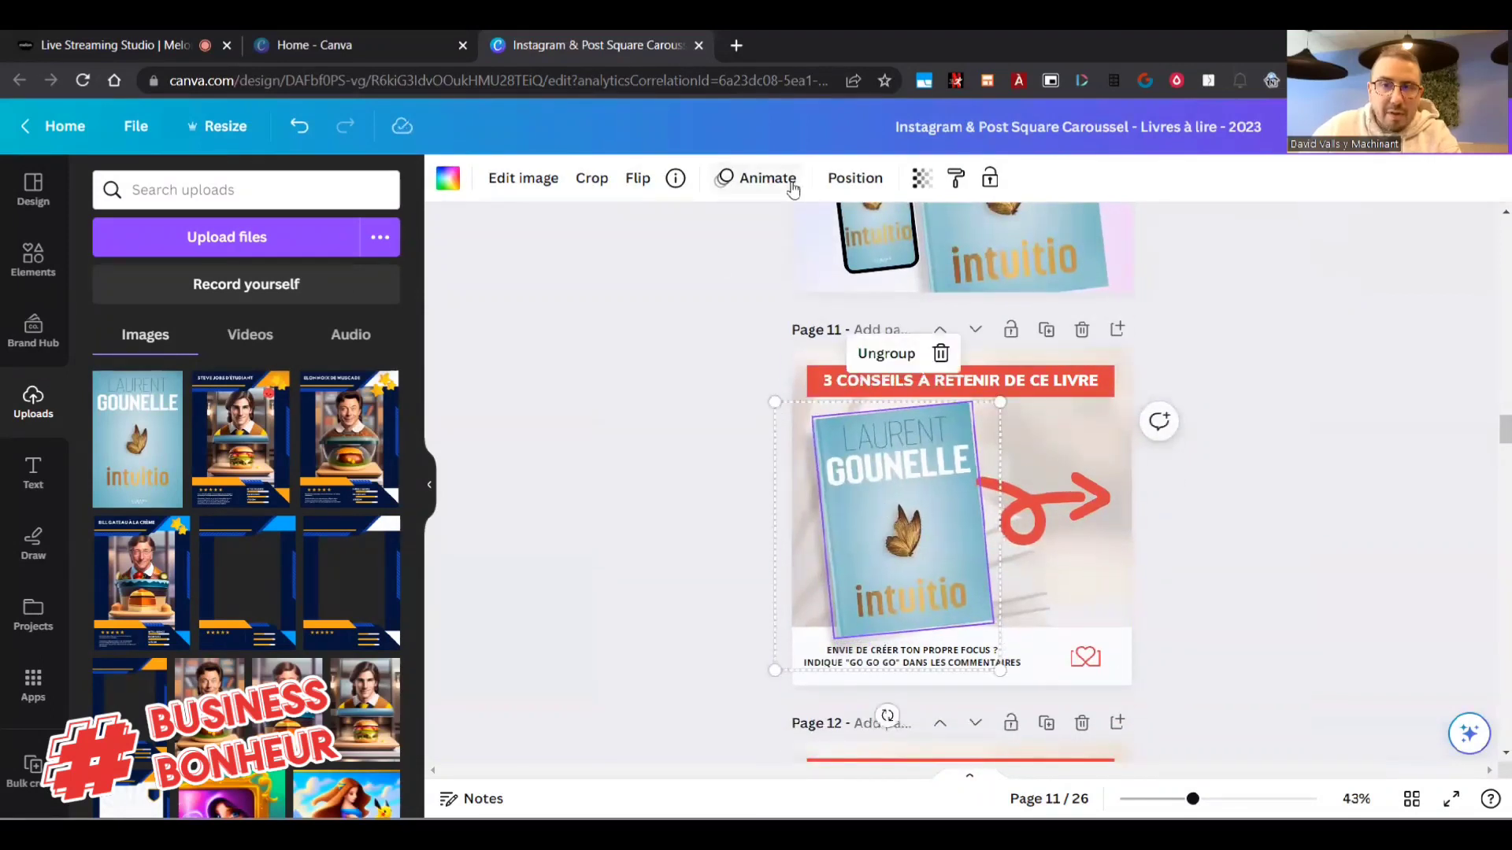
# Send the book mockup on page 11 to the back, and return it to the front of the layer order.
pyautogui.click(855, 178)
pyautogui.click(330, 275)
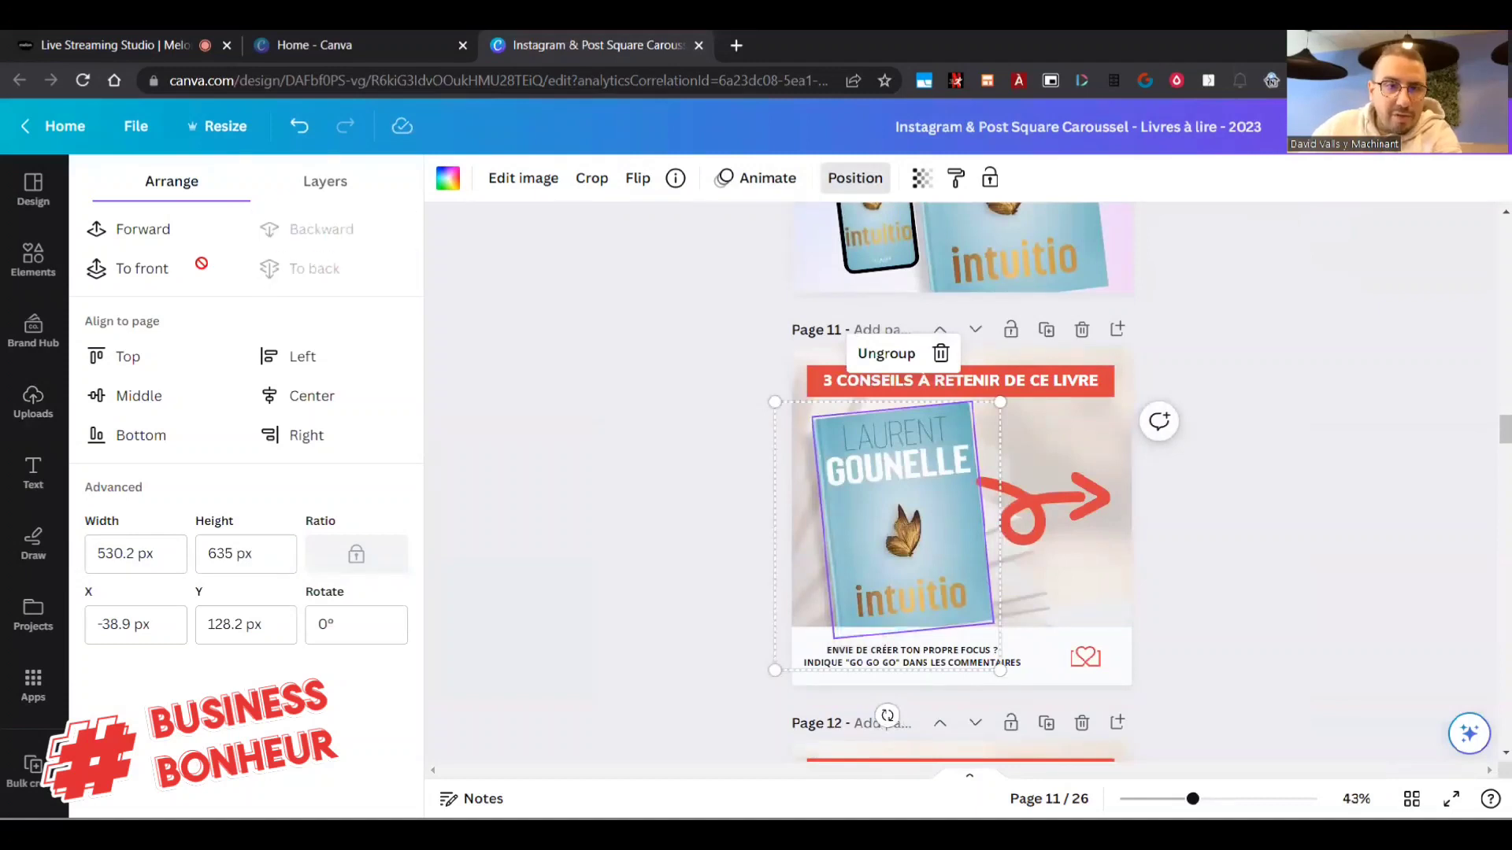
pyautogui.click(130, 270)
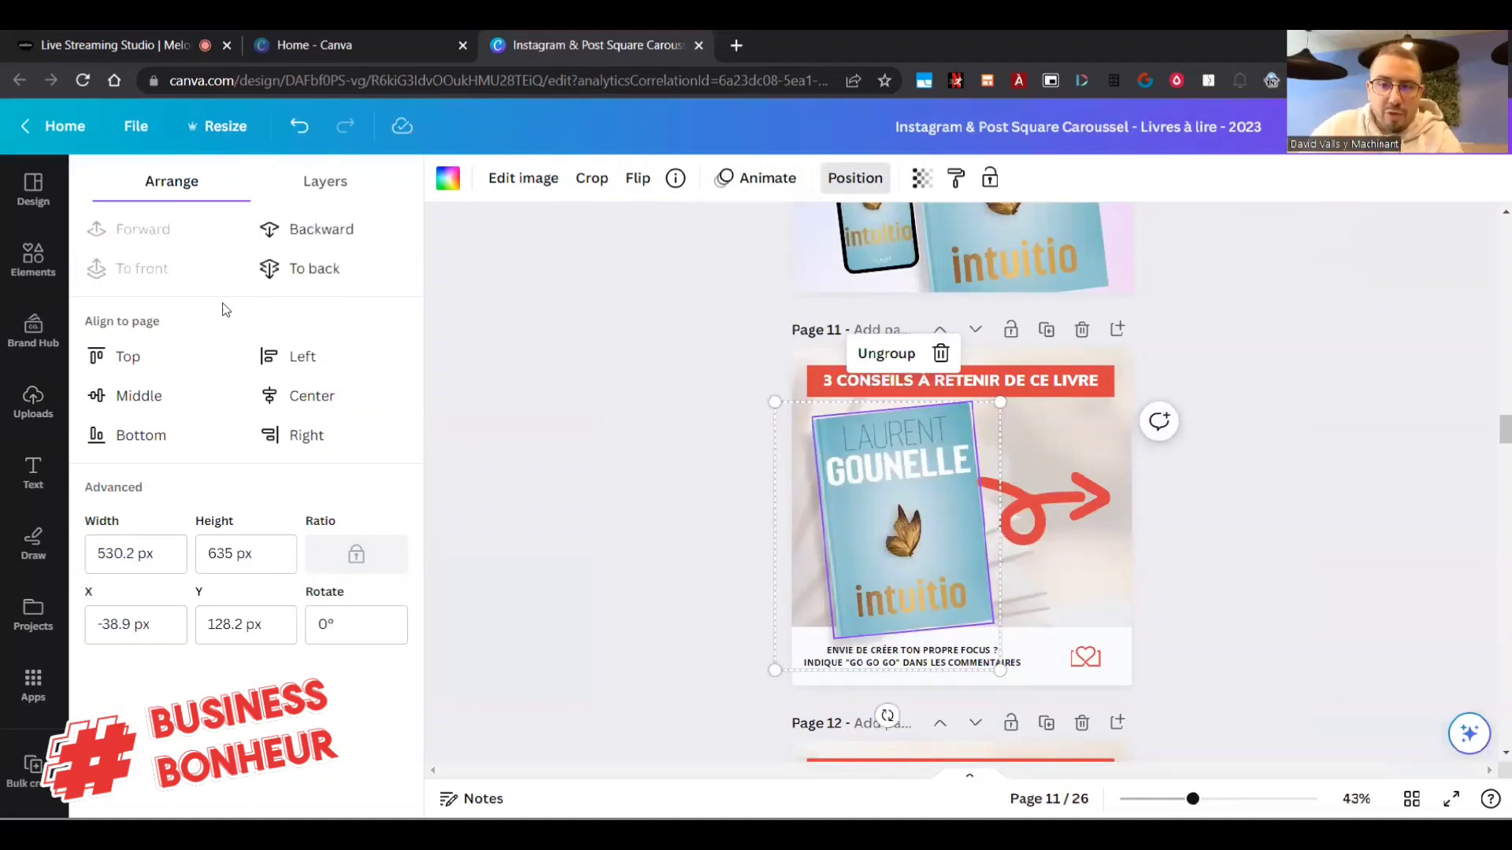
pyautogui.click(831, 642)
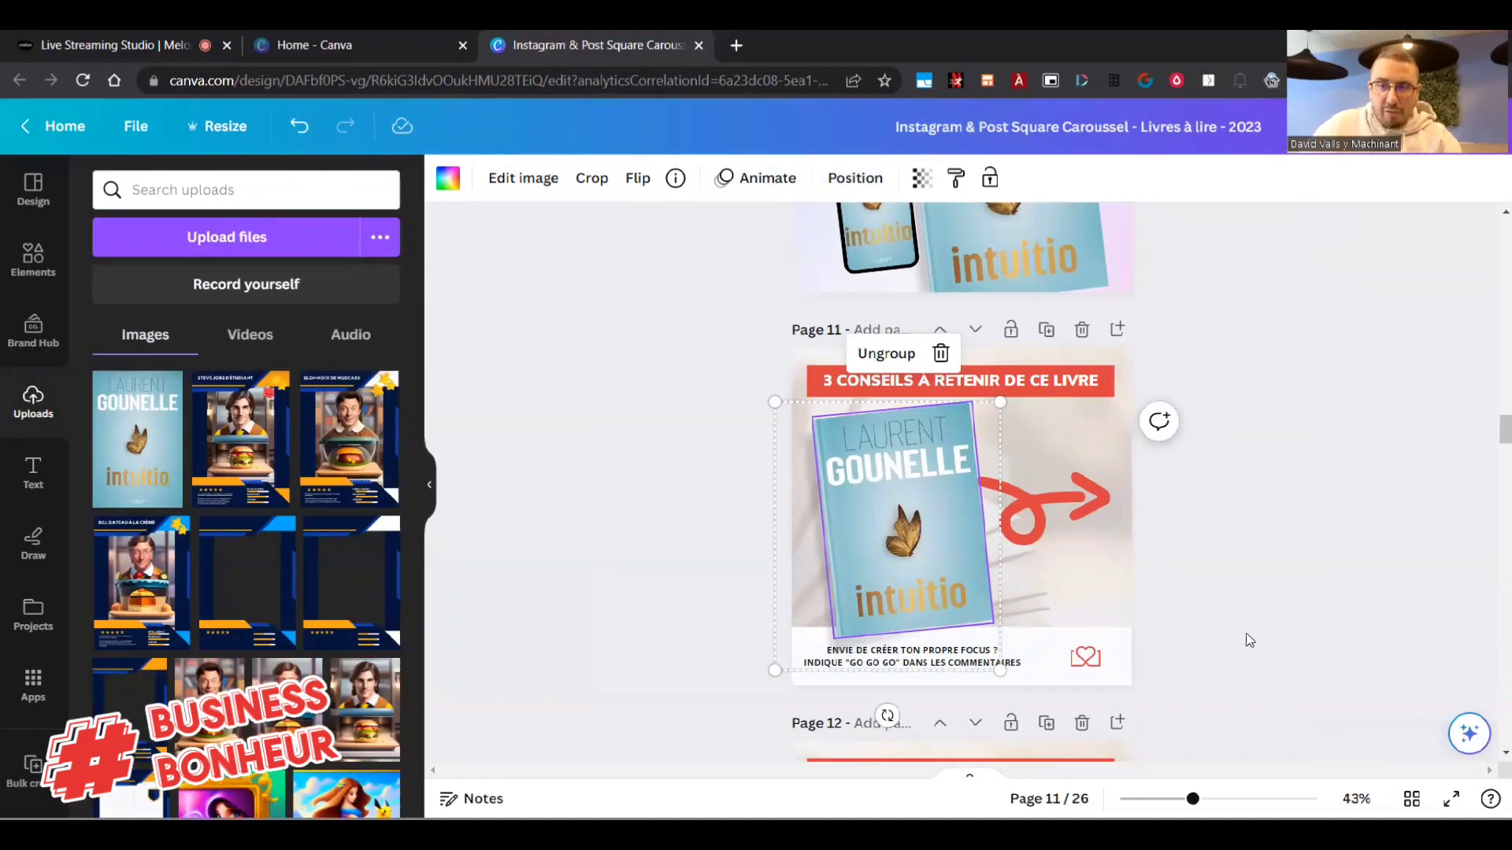
# Bring the red arrow on page 11 forward in front of the book mockup and shift it slightly left and down.
pyautogui.click(1033, 494)
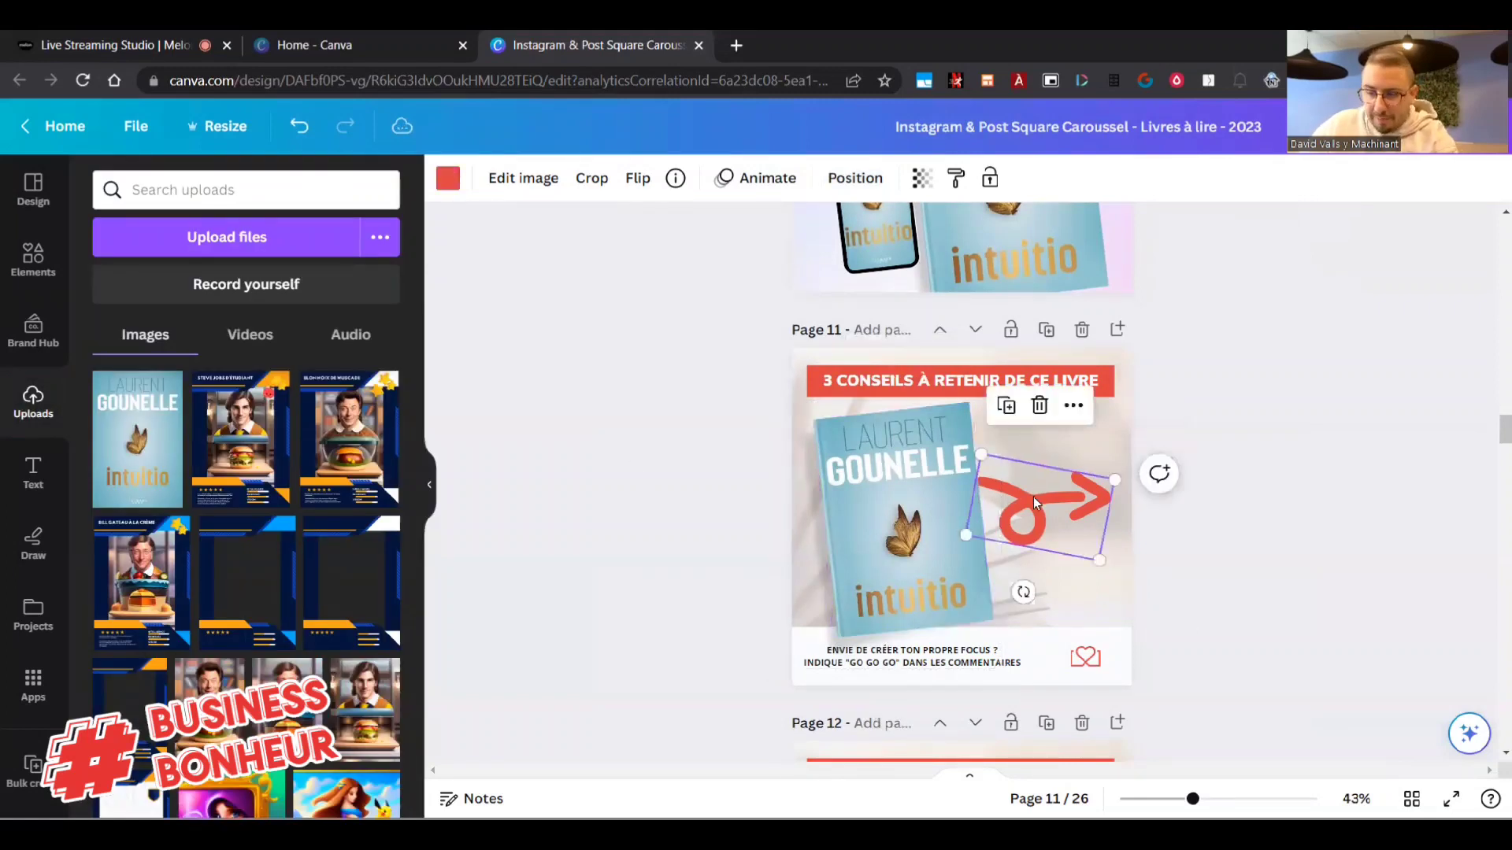
pyautogui.moveTo(1033, 498)
pyautogui.mouseDown()
pyautogui.moveTo(1010, 502)
pyautogui.moveTo(1024, 504)
pyautogui.mouseUp()
pyautogui.click(855, 178)
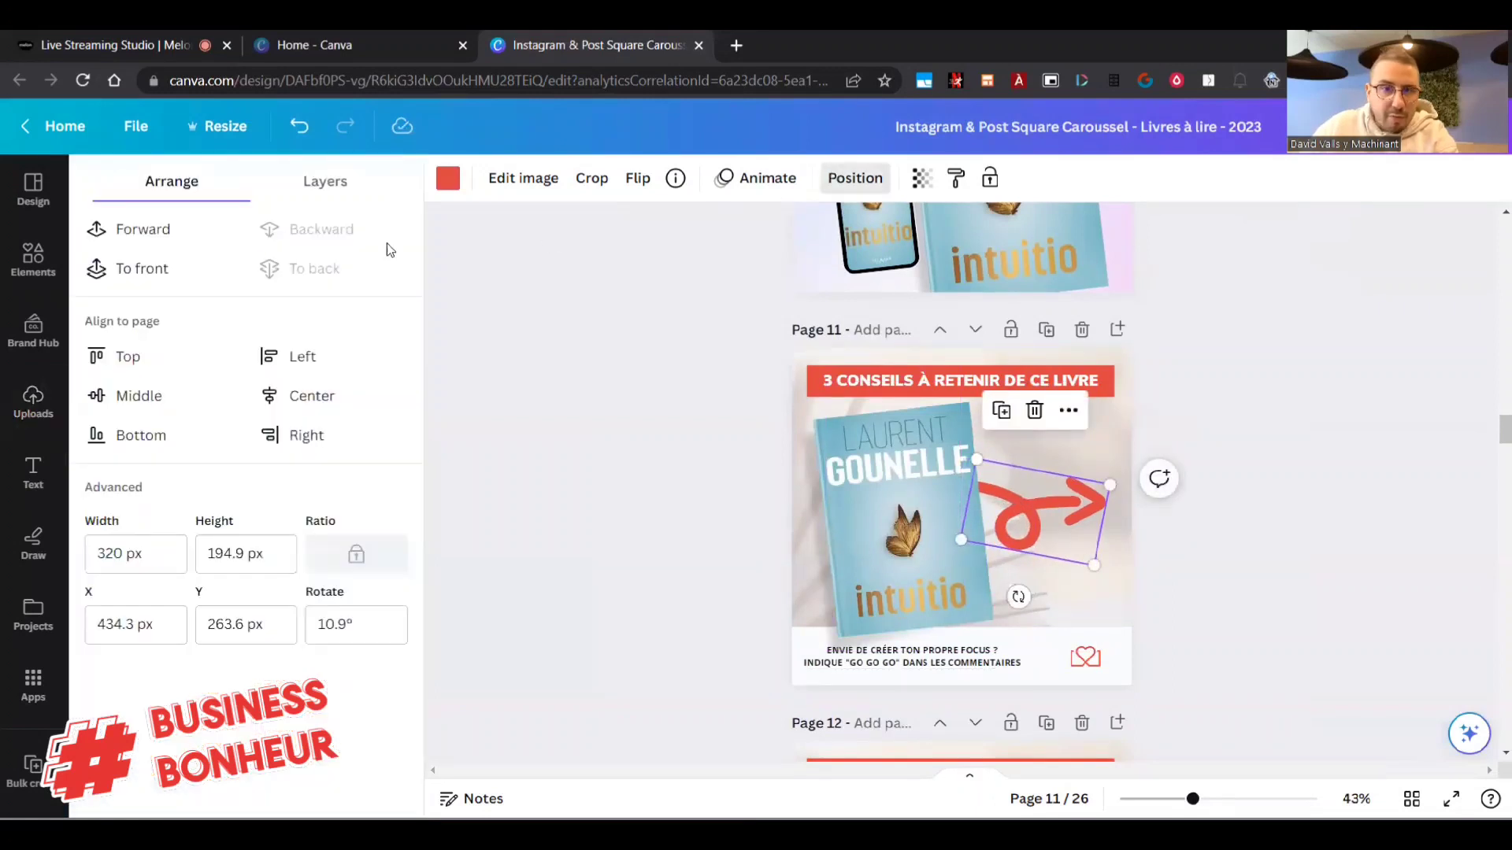
pyautogui.click(149, 231)
pyautogui.click(855, 177)
pyautogui.moveTo(1029, 506); pyautogui.dragTo(1021, 506)
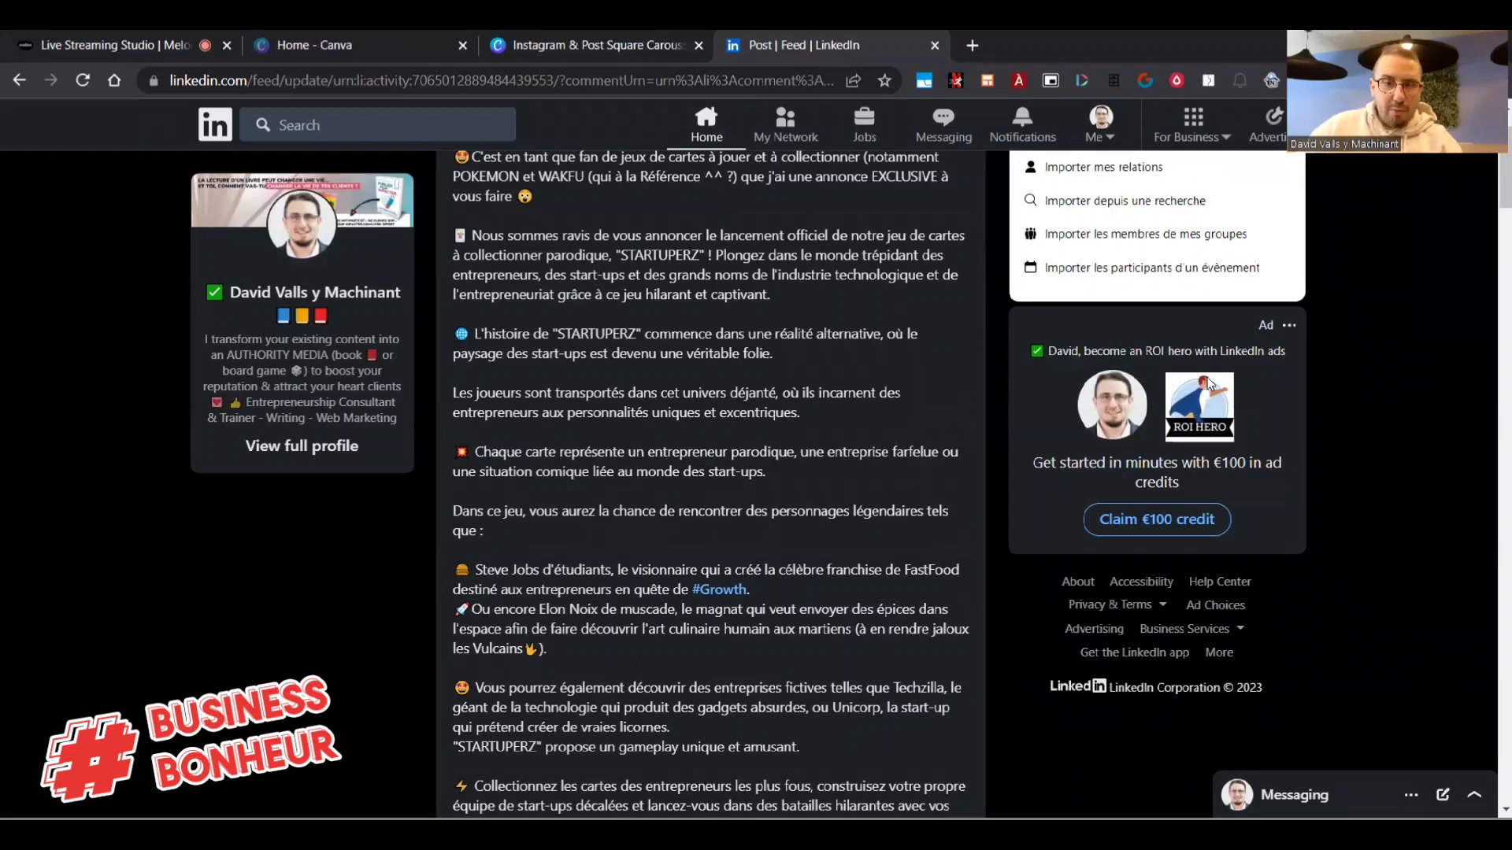
# Examine the Startuperz carousel in the LinkedIn post, comparing its first two slides as a layout example.
pyautogui.scroll(-10, 707, 523)
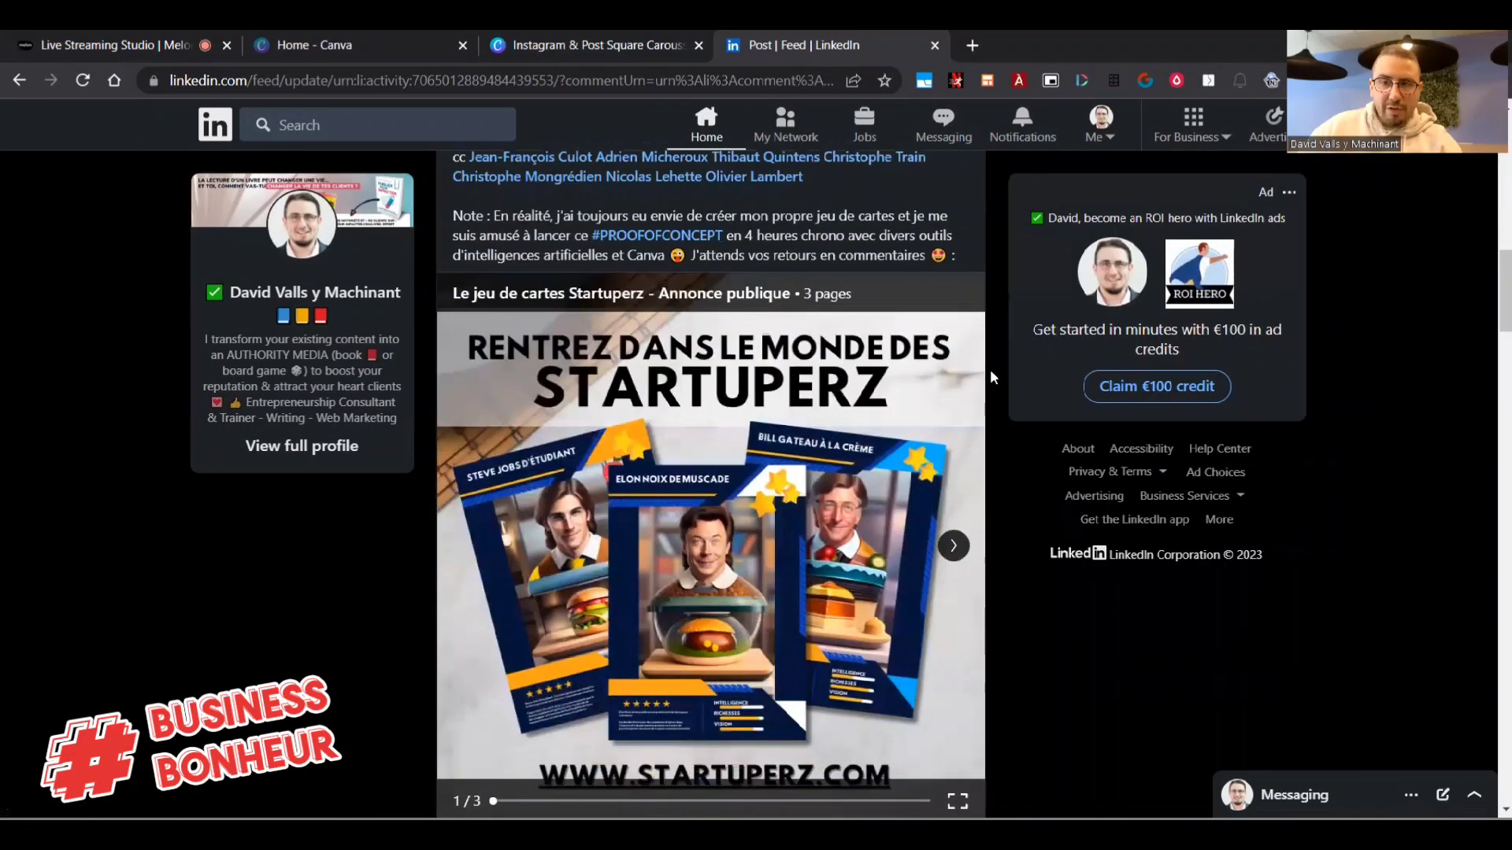
pyautogui.click(954, 546)
pyautogui.click(467, 546)
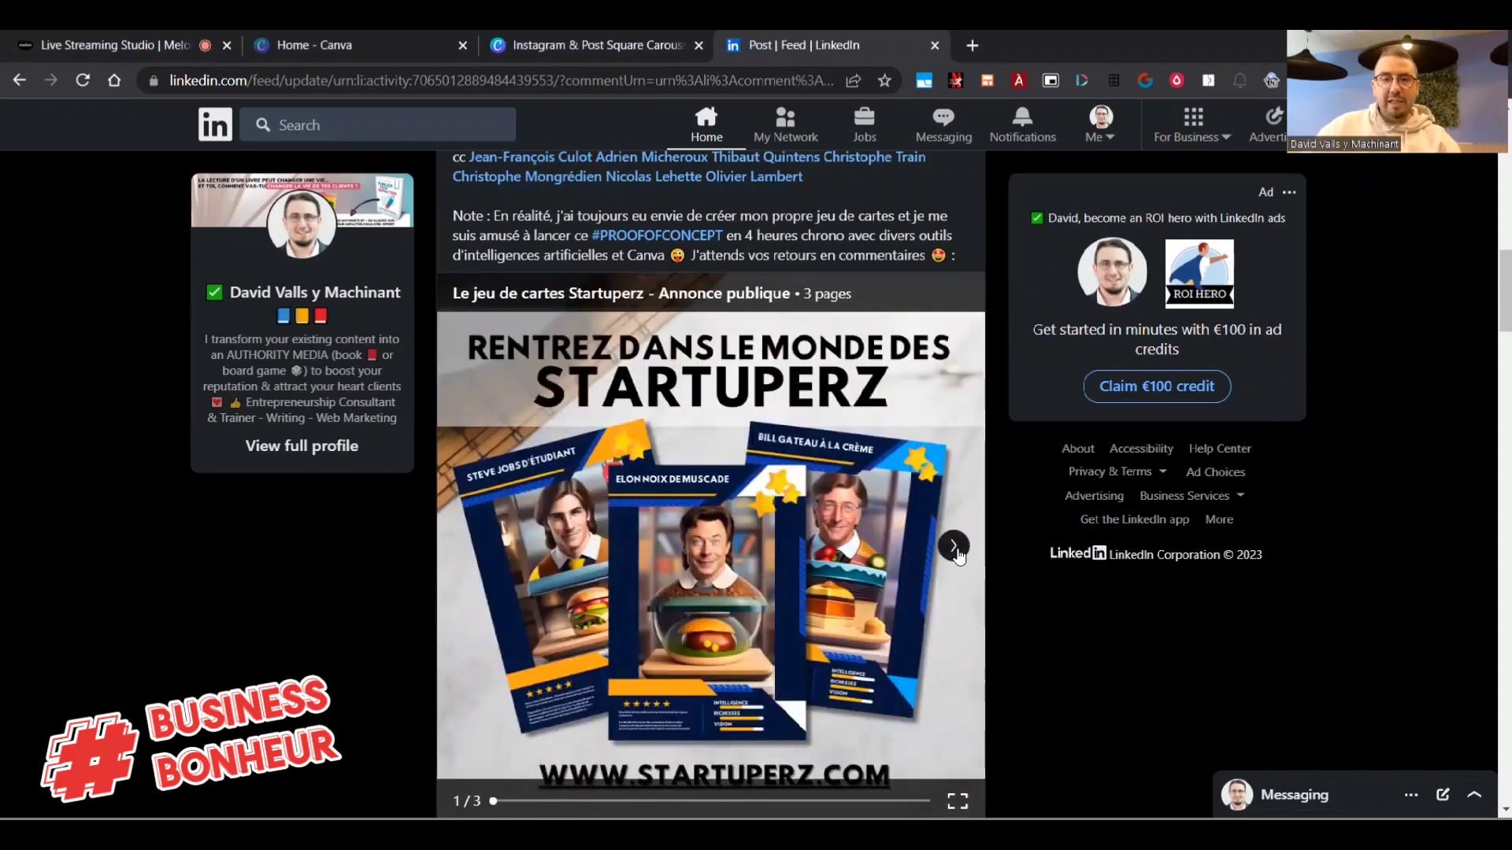
pyautogui.click(955, 547)
pyautogui.click(955, 547)
pyautogui.click(470, 547)
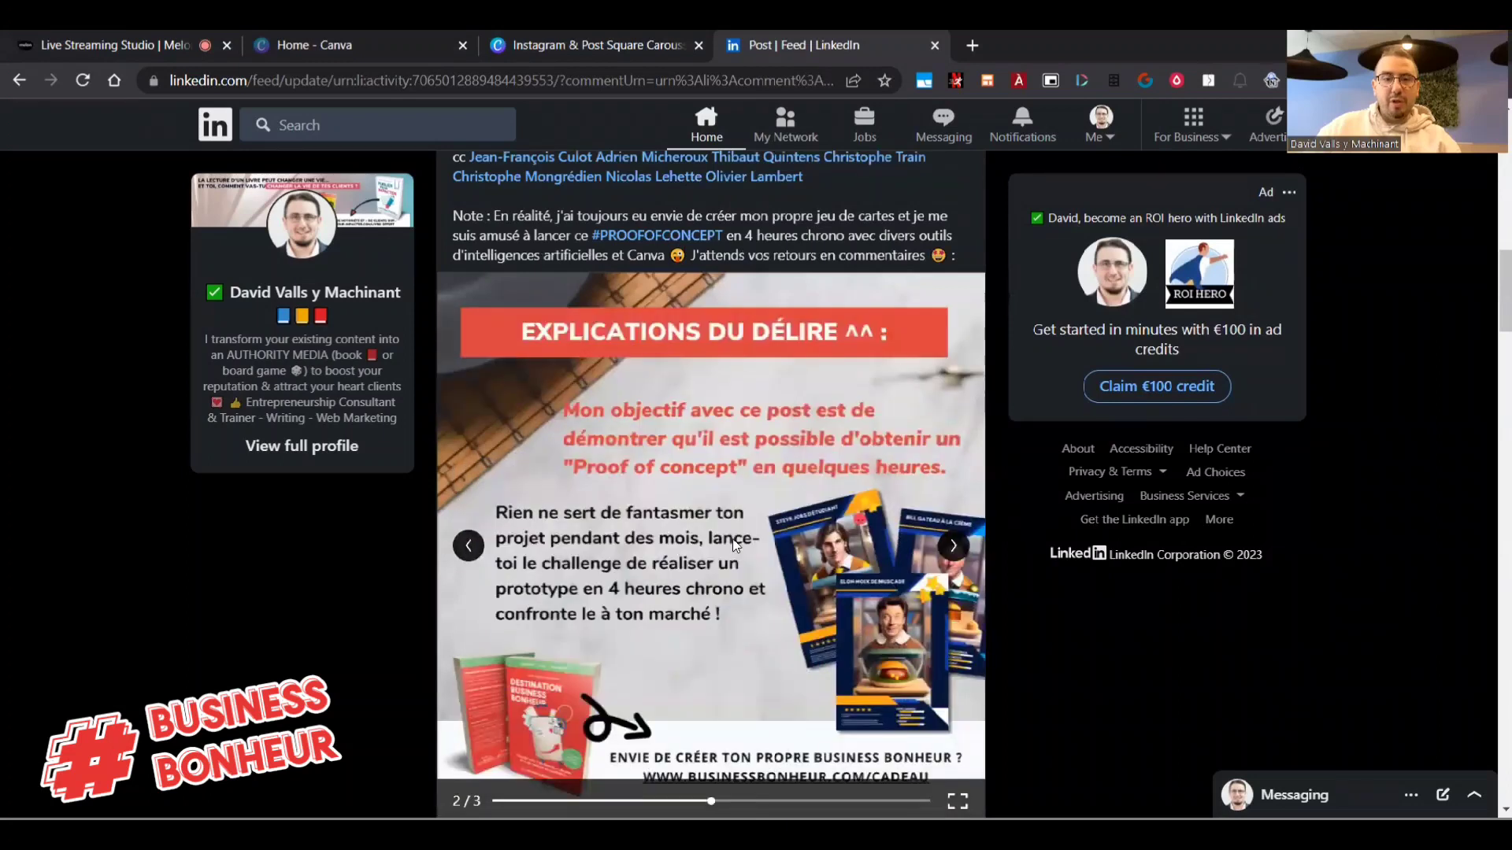
pyautogui.scroll(-1, 471, 552)
pyautogui.click(469, 448)
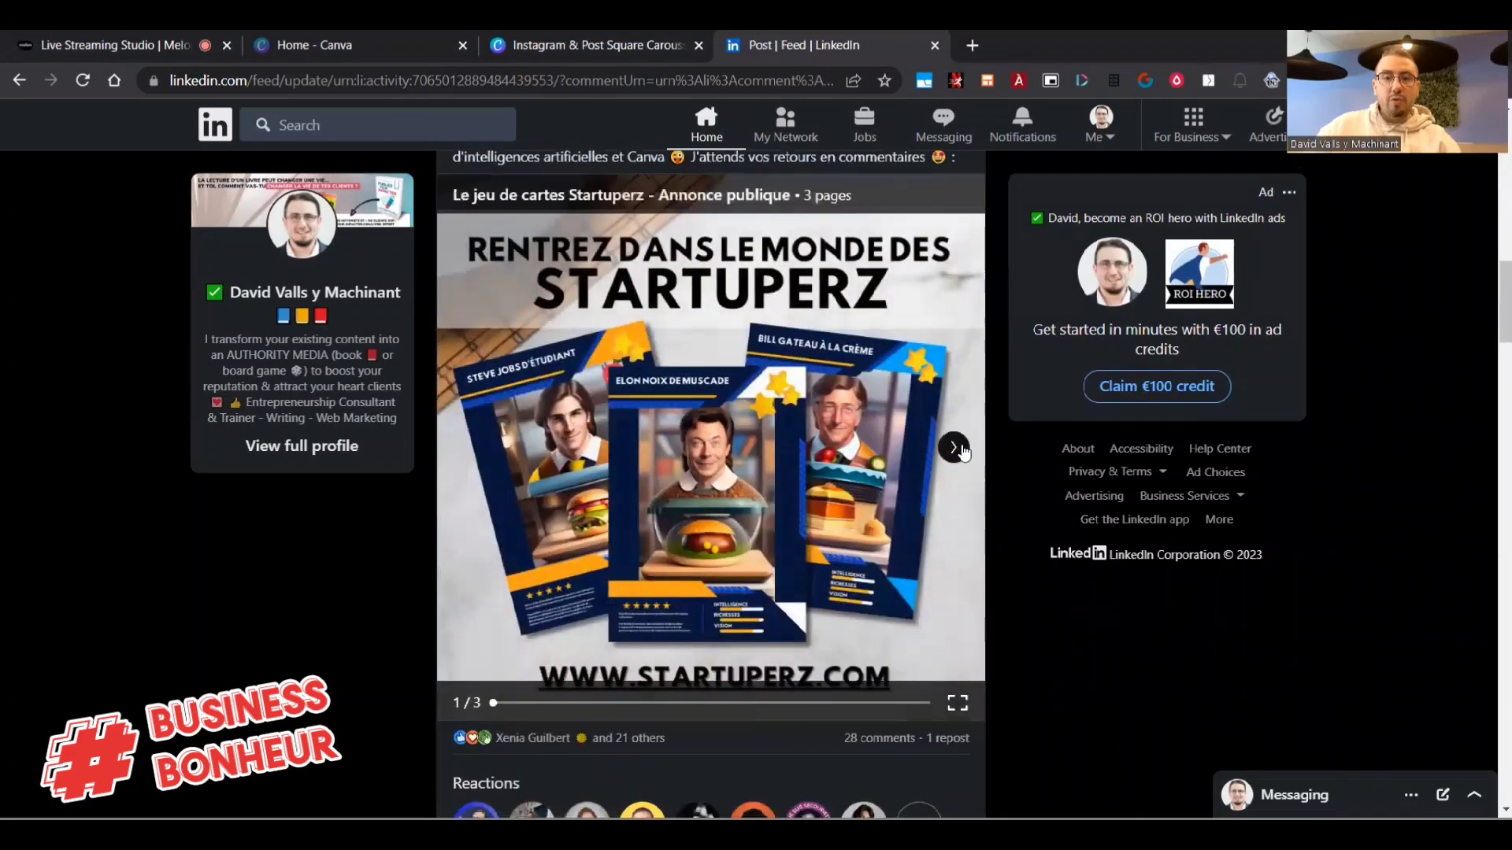
pyautogui.click(954, 448)
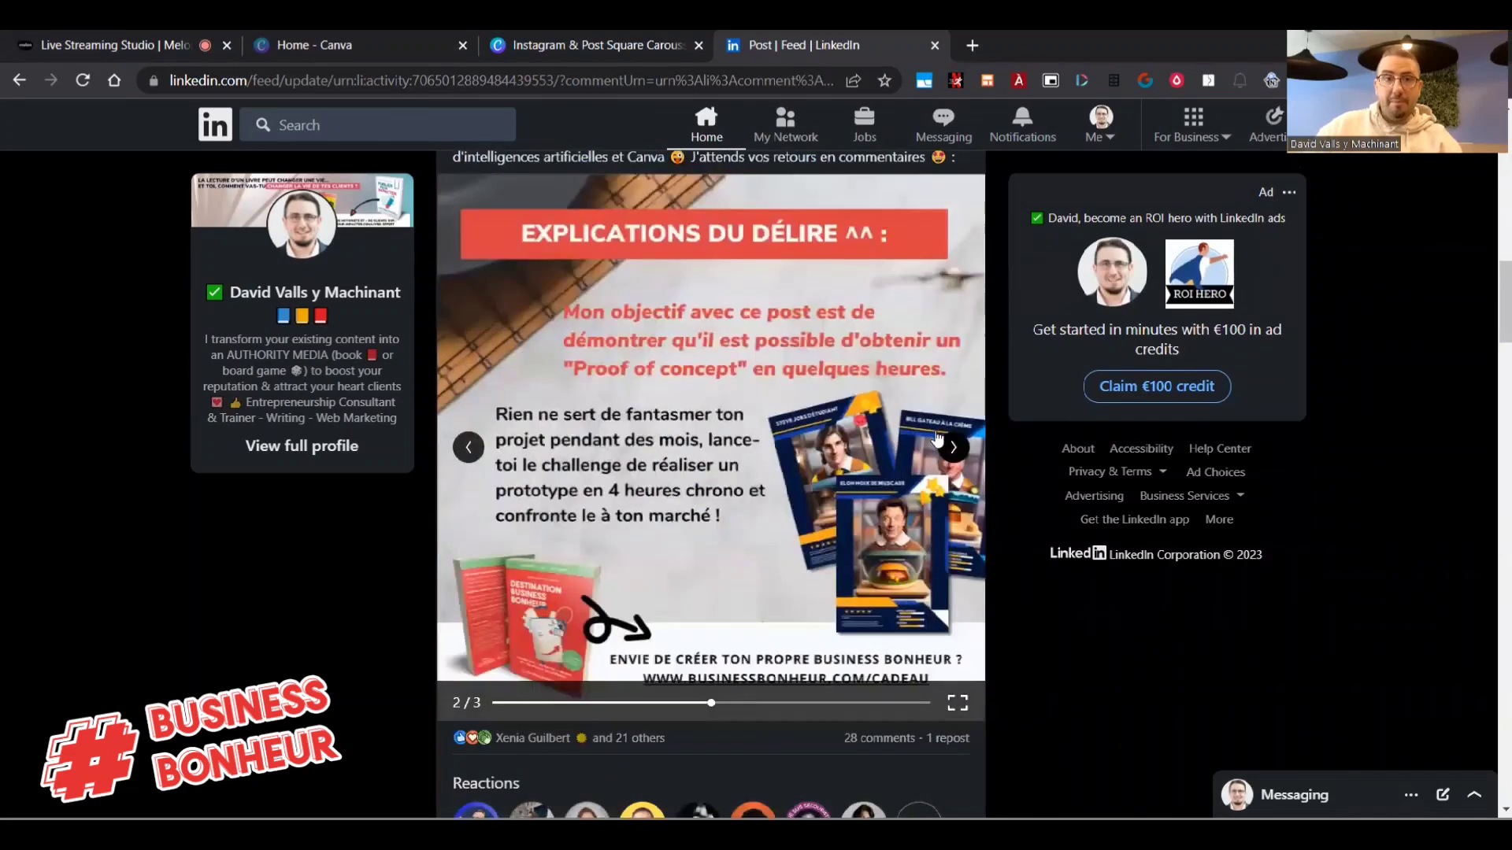
# Switch back to Canva and replace the "The ONE Thing" cover on page 12 with a copy of page 11's "intuitio" book mockup.
pyautogui.click(636, 45)
pyautogui.click(705, 480)
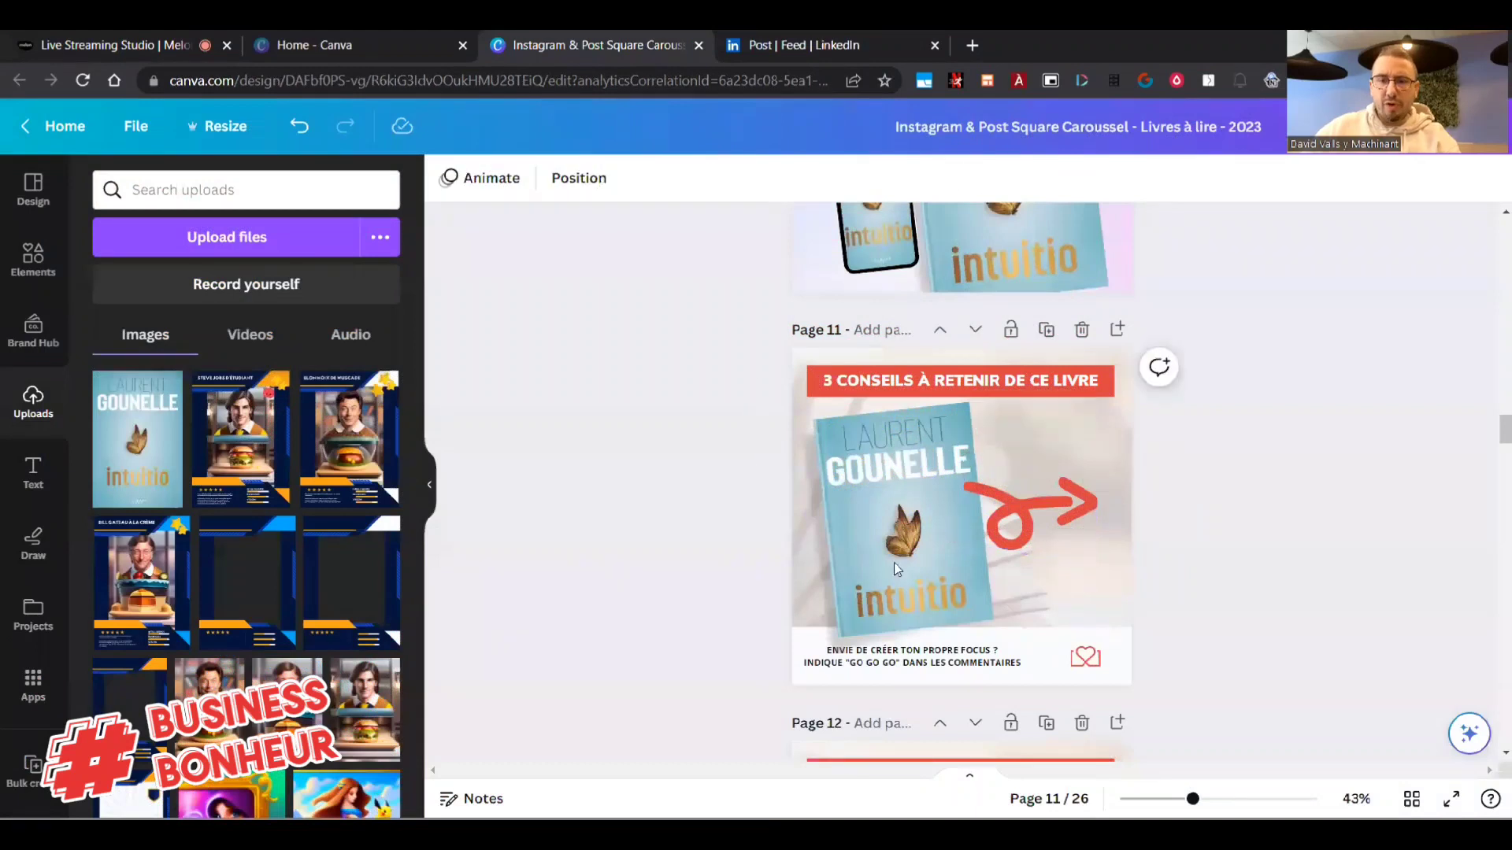
pyautogui.click(899, 517)
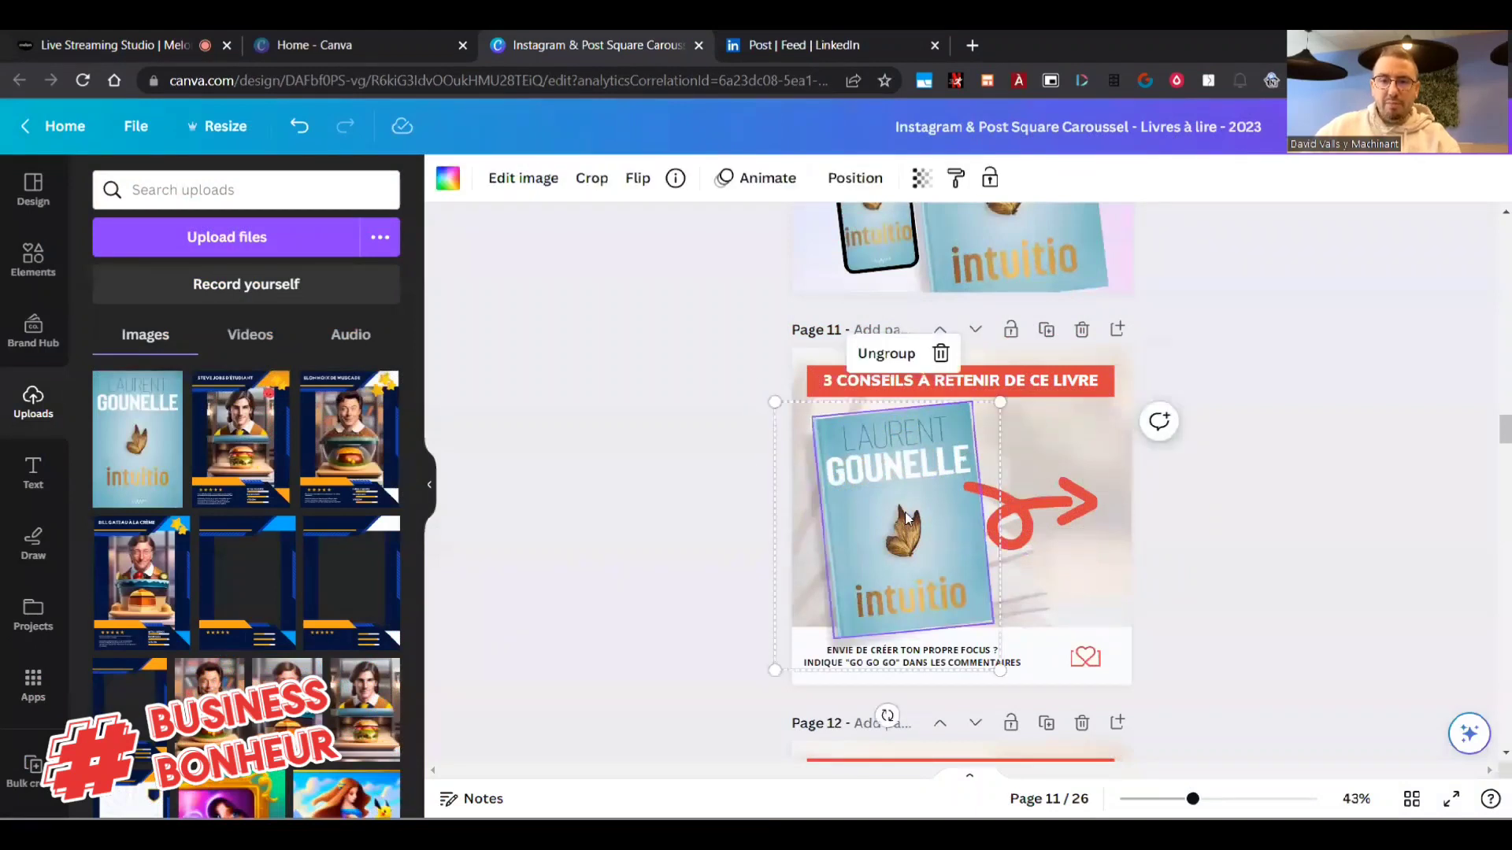
pyautogui.scroll(-3, 759, 555)
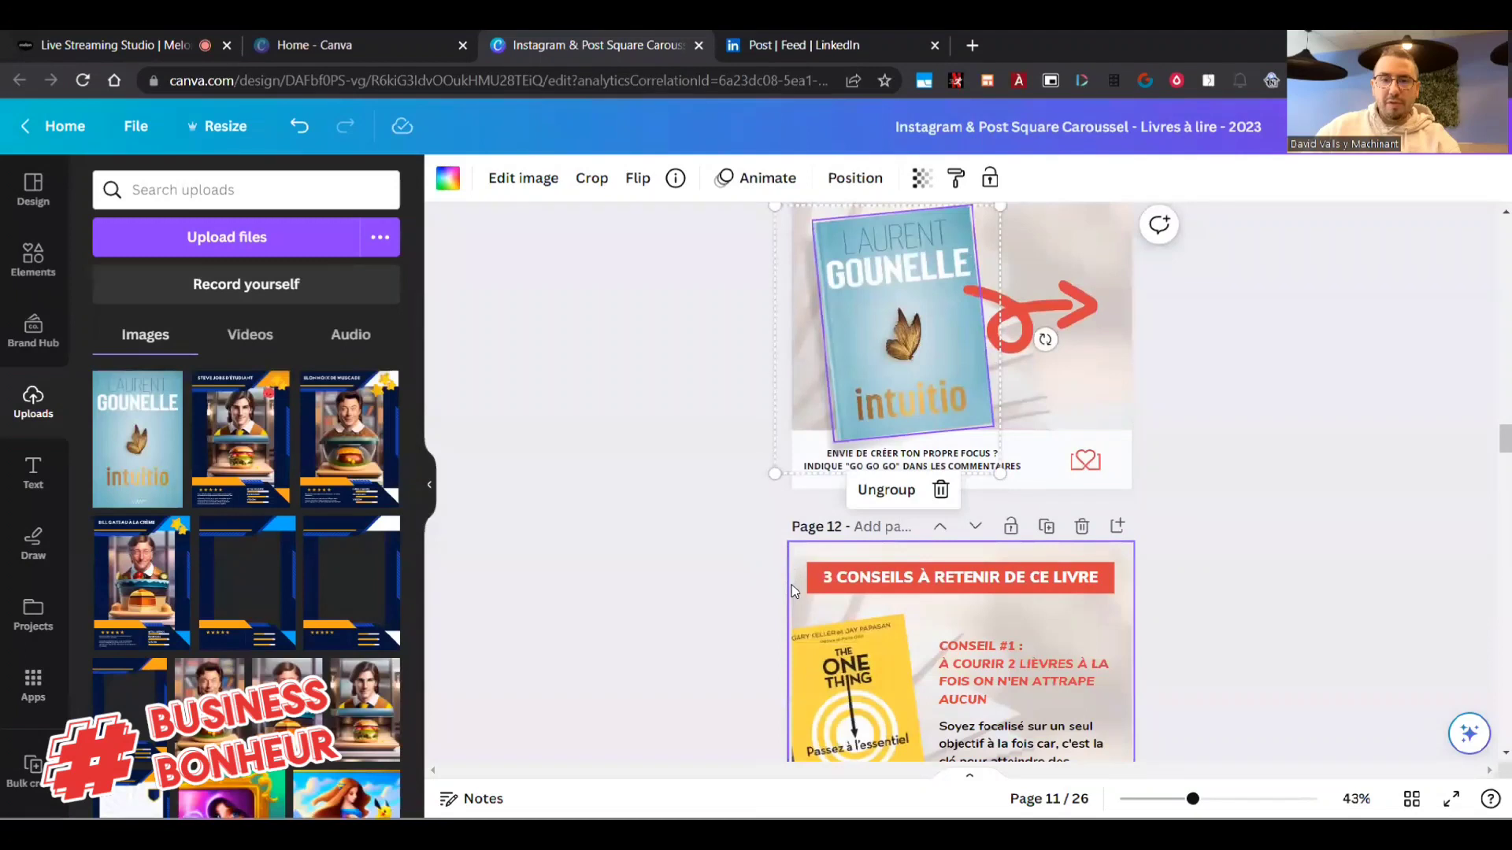
pyautogui.scroll(-3, 794, 583)
pyautogui.click(819, 552)
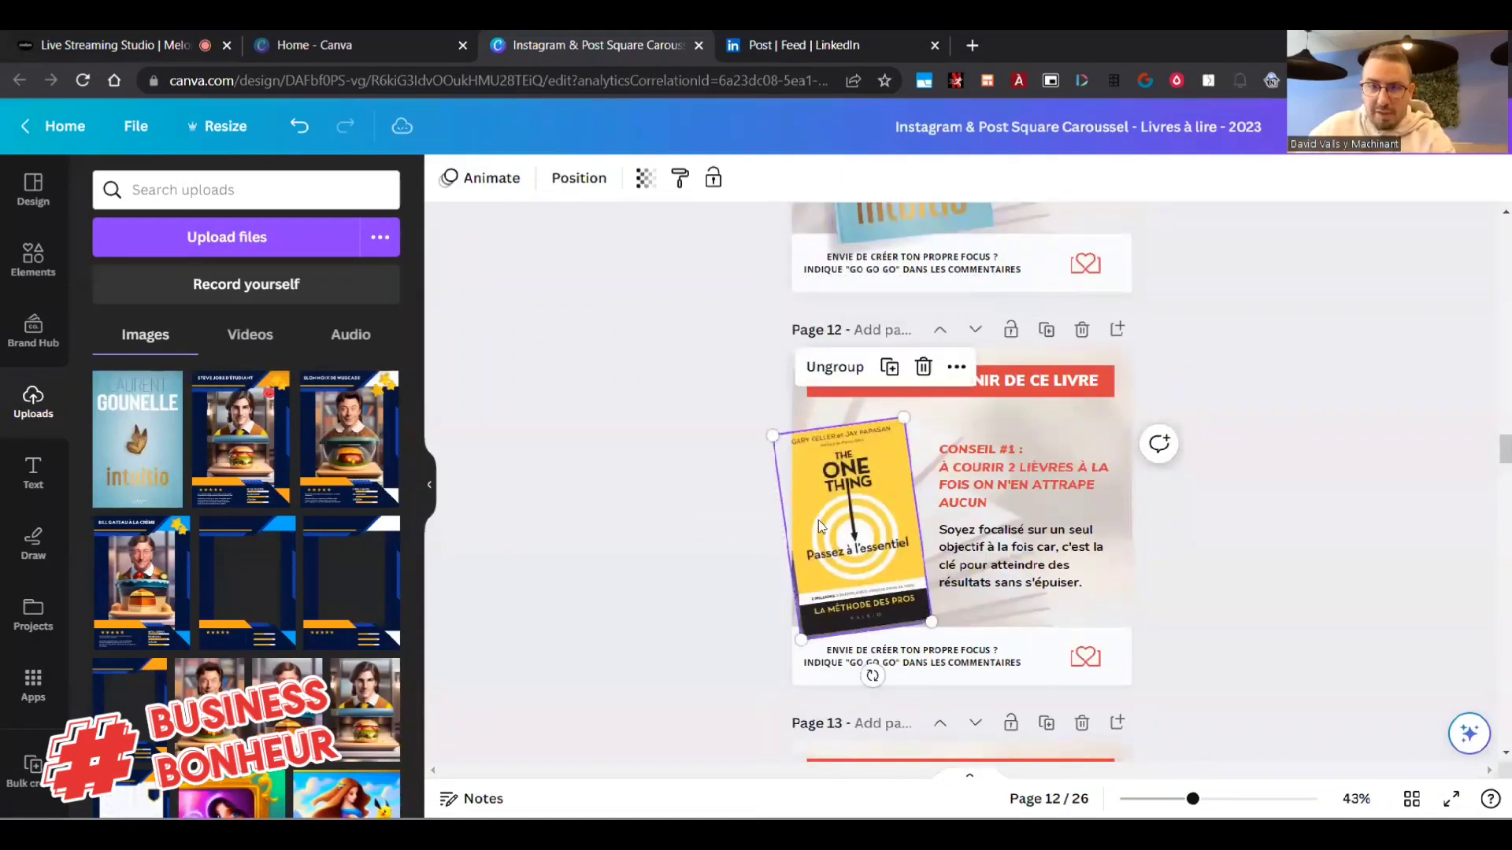
pyautogui.press('Delete')
pyautogui.hotkey('ctrl', 'v')
# Shrink the pasted book mockup on page 12 and position it at the page's left edge, clear of the "CONSEIL #1" text.
pyautogui.moveTo(849, 502)
pyautogui.mouseDown()
pyautogui.moveTo(823, 504)
pyautogui.moveTo(864, 508)
pyautogui.mouseUp()
pyautogui.moveTo(972, 402); pyautogui.dragTo(938, 443)
pyautogui.moveTo(872, 524); pyautogui.dragTo(880, 530)
pyautogui.moveTo(952, 432); pyautogui.dragTo(938, 457)
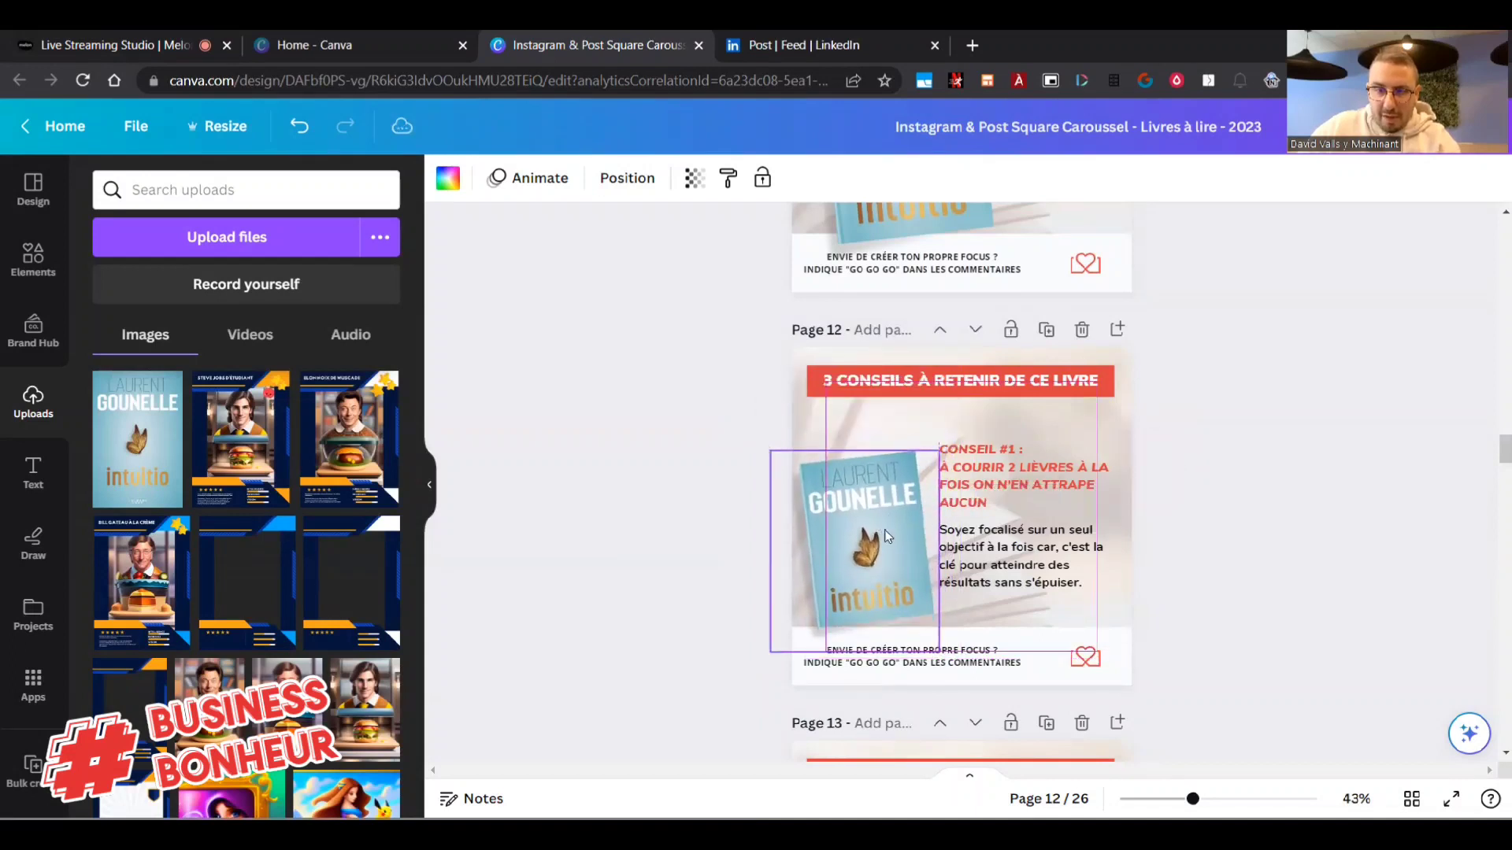
pyautogui.moveTo(939, 454); pyautogui.dragTo(943, 451)
pyautogui.click(857, 512)
pyautogui.moveTo(856, 517); pyautogui.dragTo(842, 471)
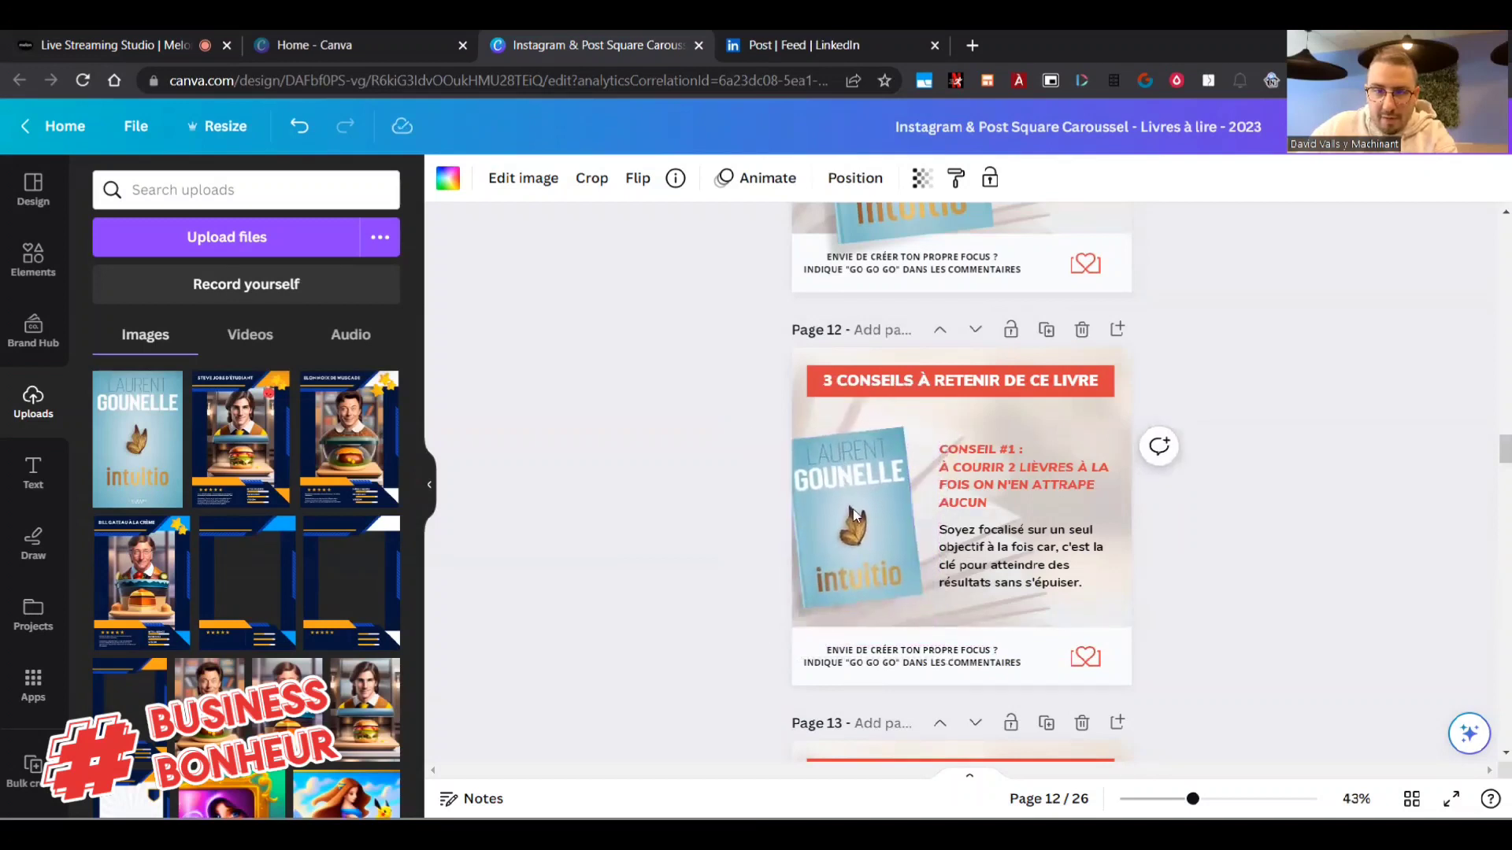
pyautogui.click(819, 523)
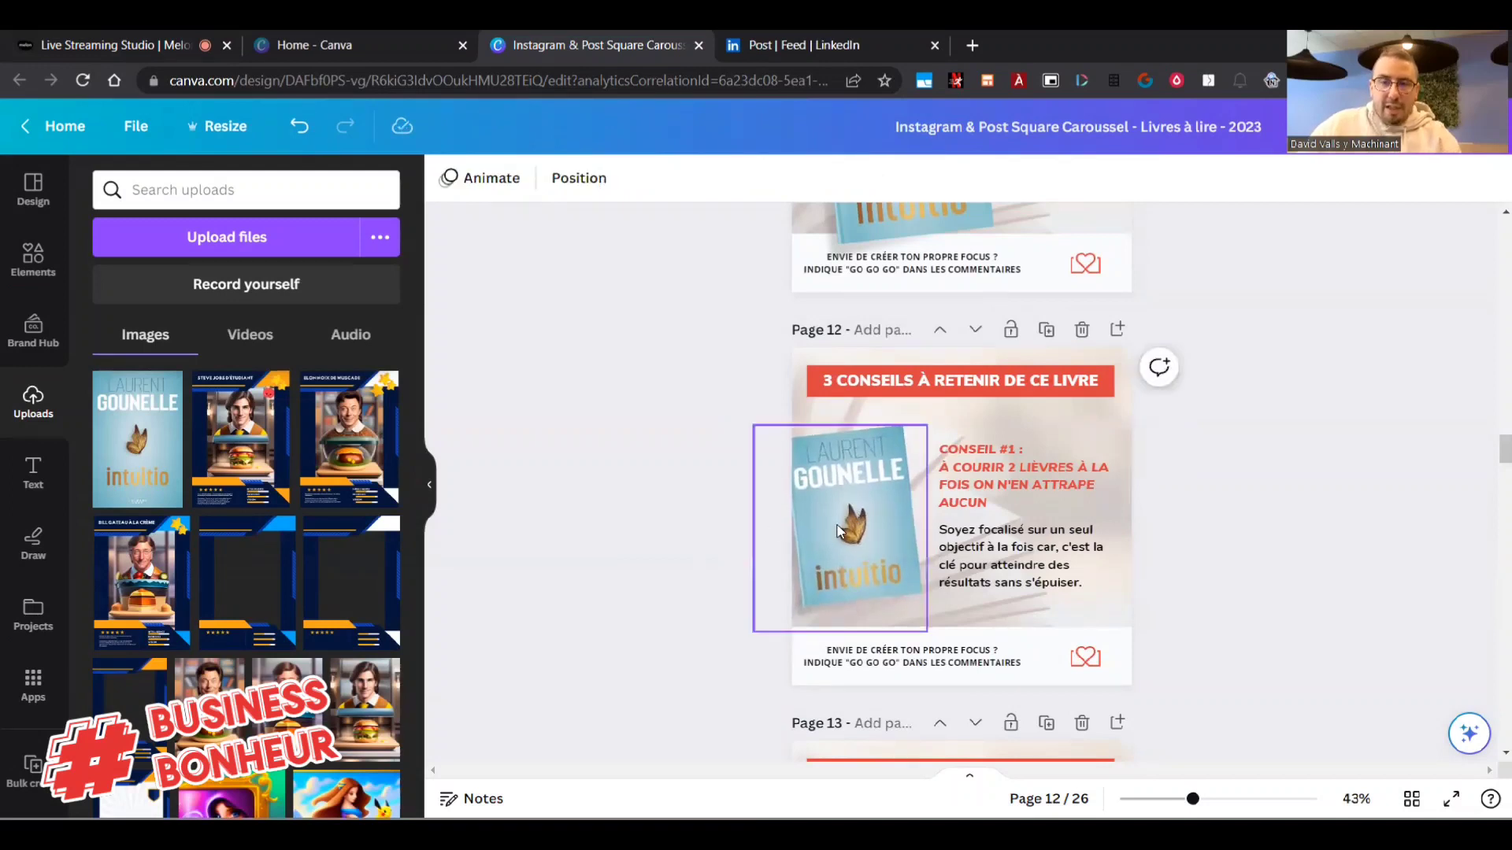
pyautogui.click(839, 530)
pyautogui.rightClick(842, 507)
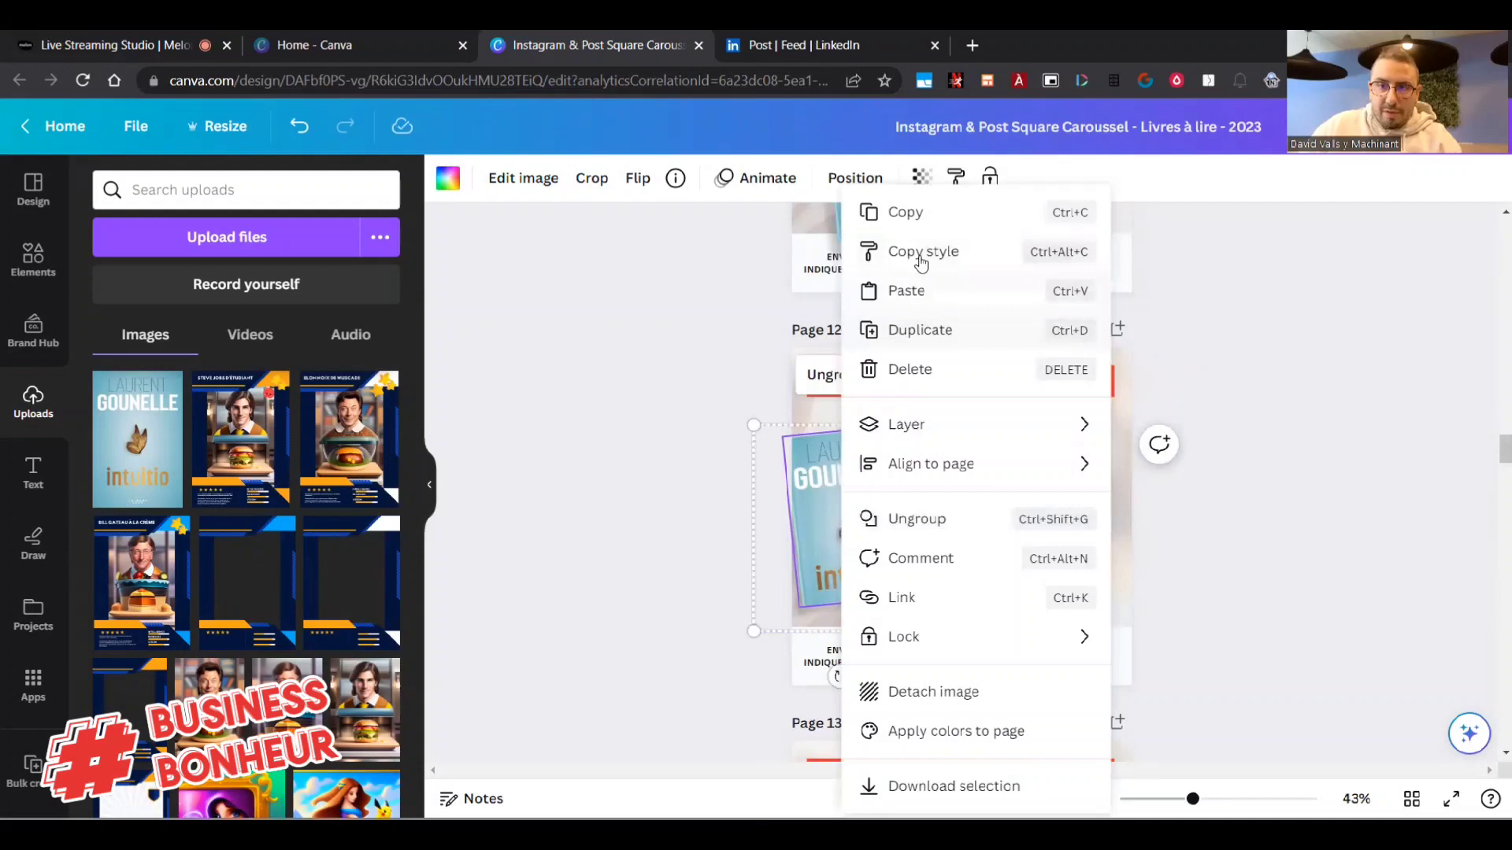
pyautogui.scroll(-5, 772, 536)
pyautogui.scroll(3, 906, 488)
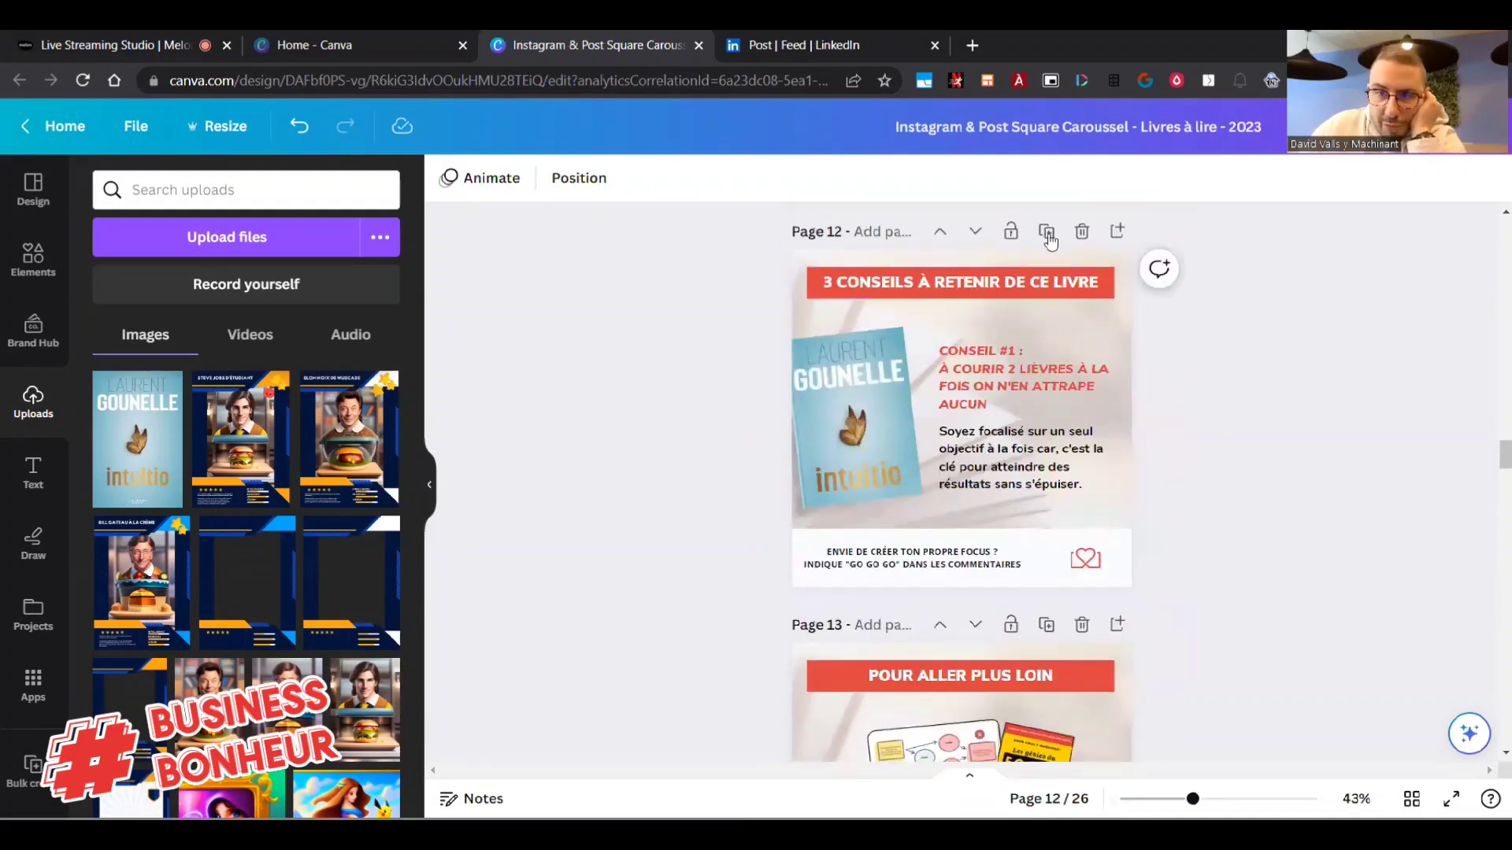
# Duplicate page 12 and renumber the tip heading on the new page 13 to "CONSEIL #2".
pyautogui.click(1047, 231)
pyautogui.scroll(-3, 810, 365)
pyautogui.scroll(1, 809, 365)
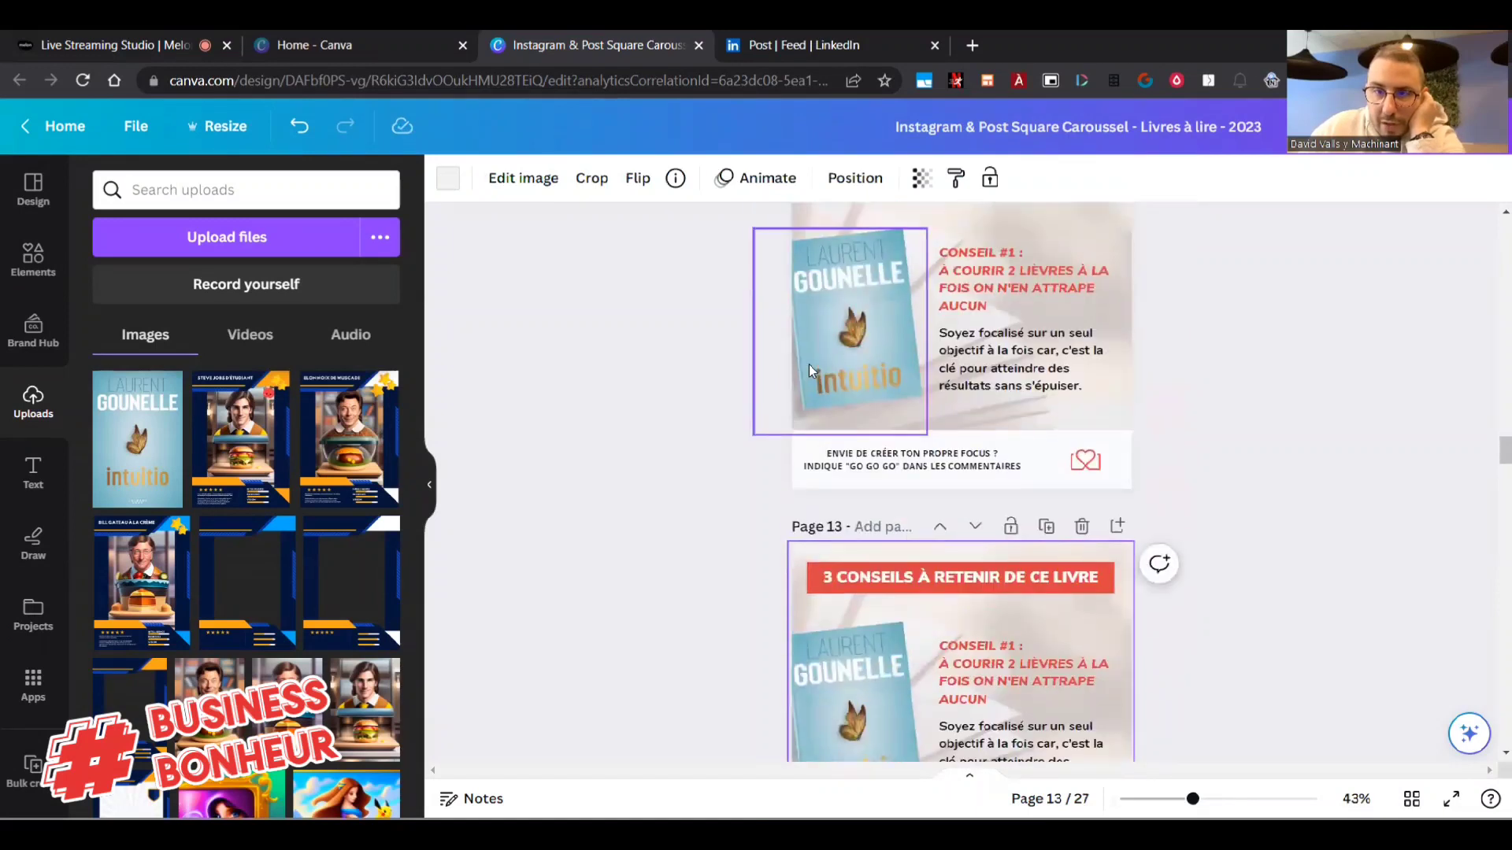
pyautogui.click(1015, 646)
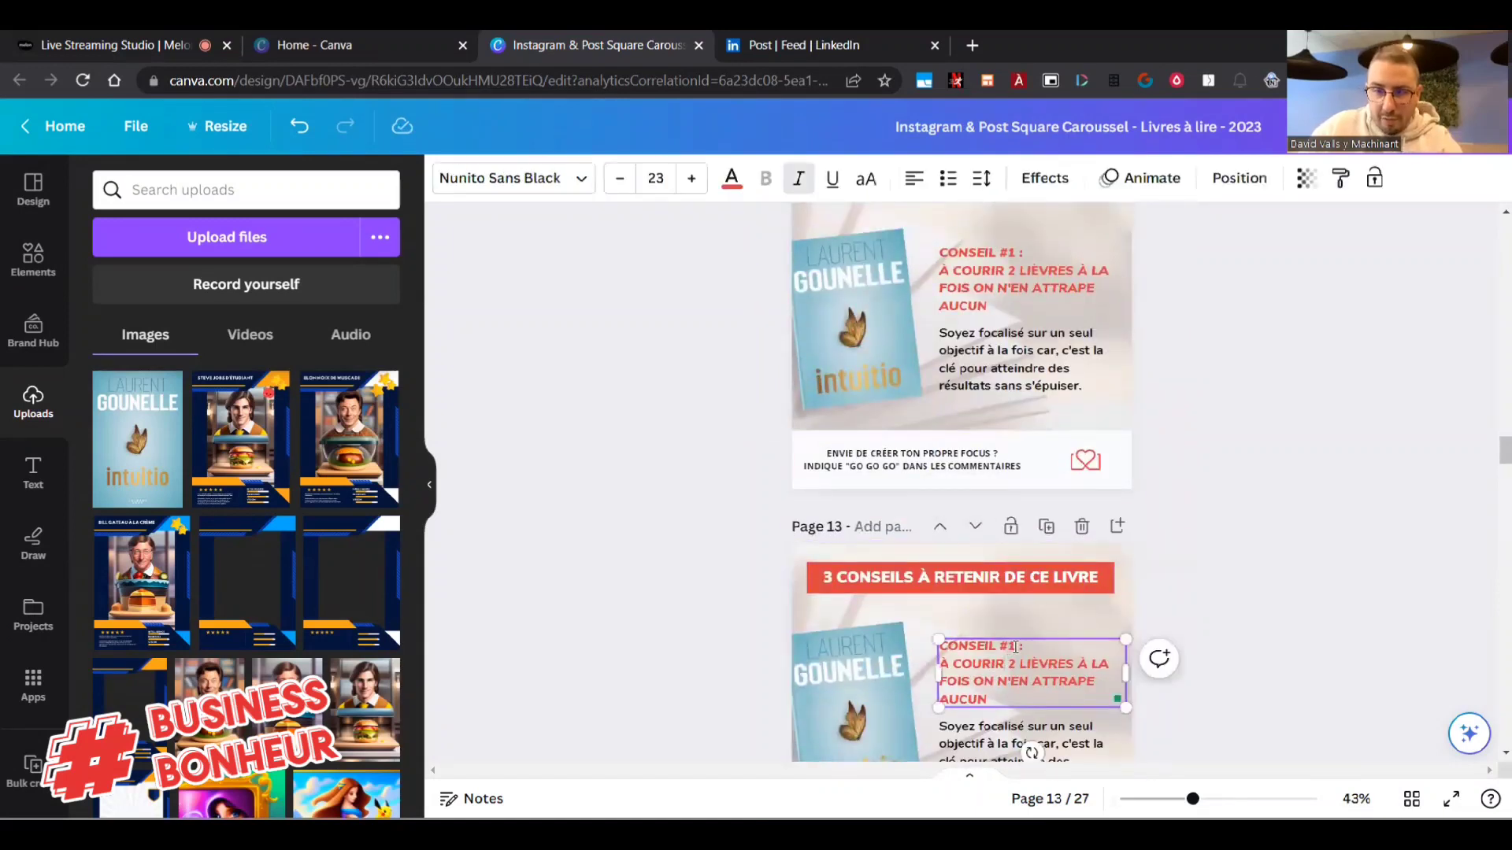
pyautogui.doubleClick(1012, 646)
pyautogui.write('2')
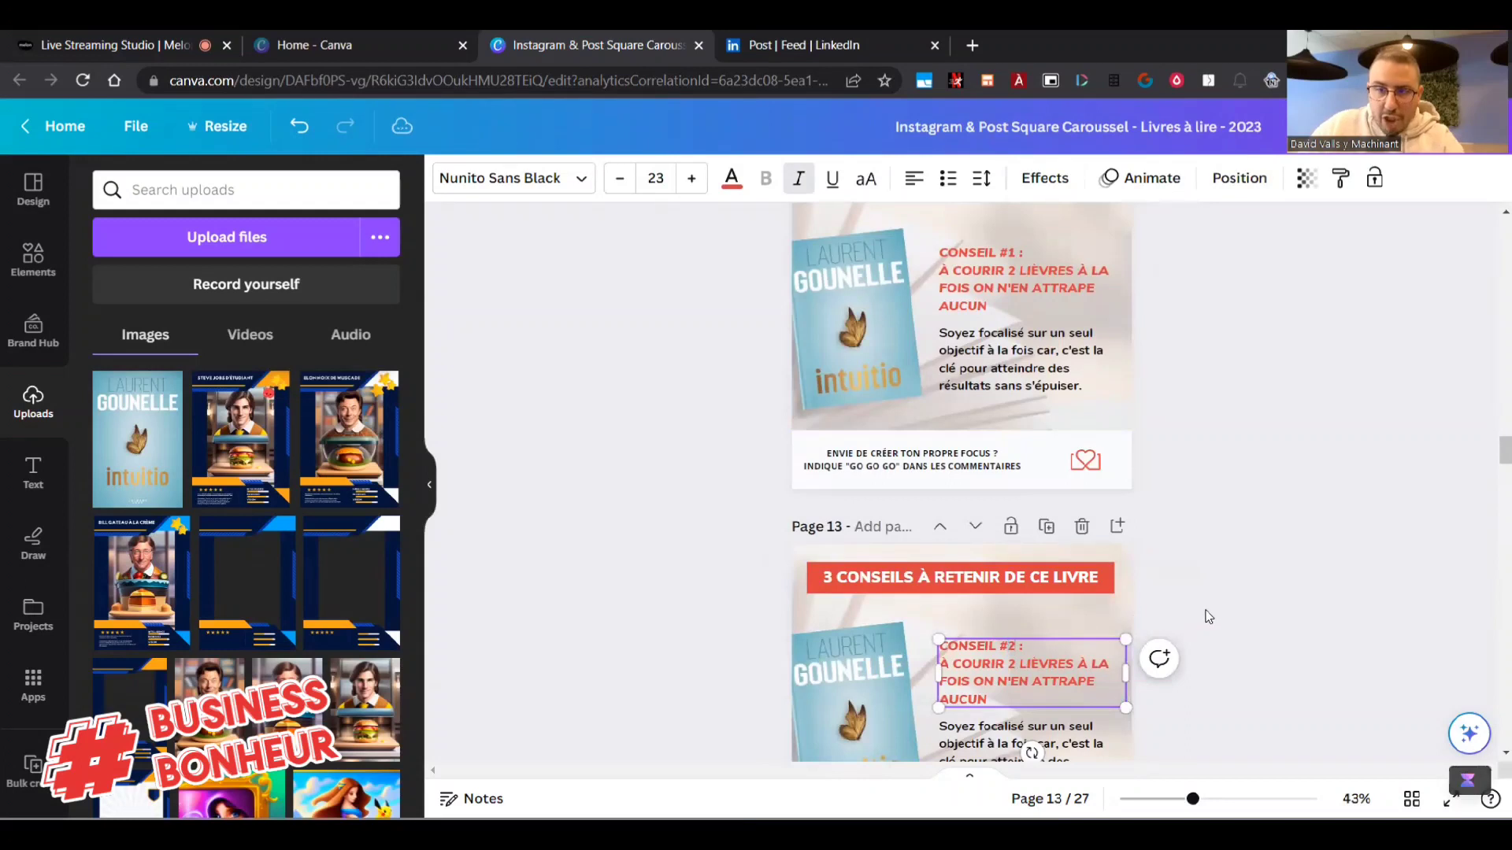
pyautogui.scroll(-2, 1065, 629)
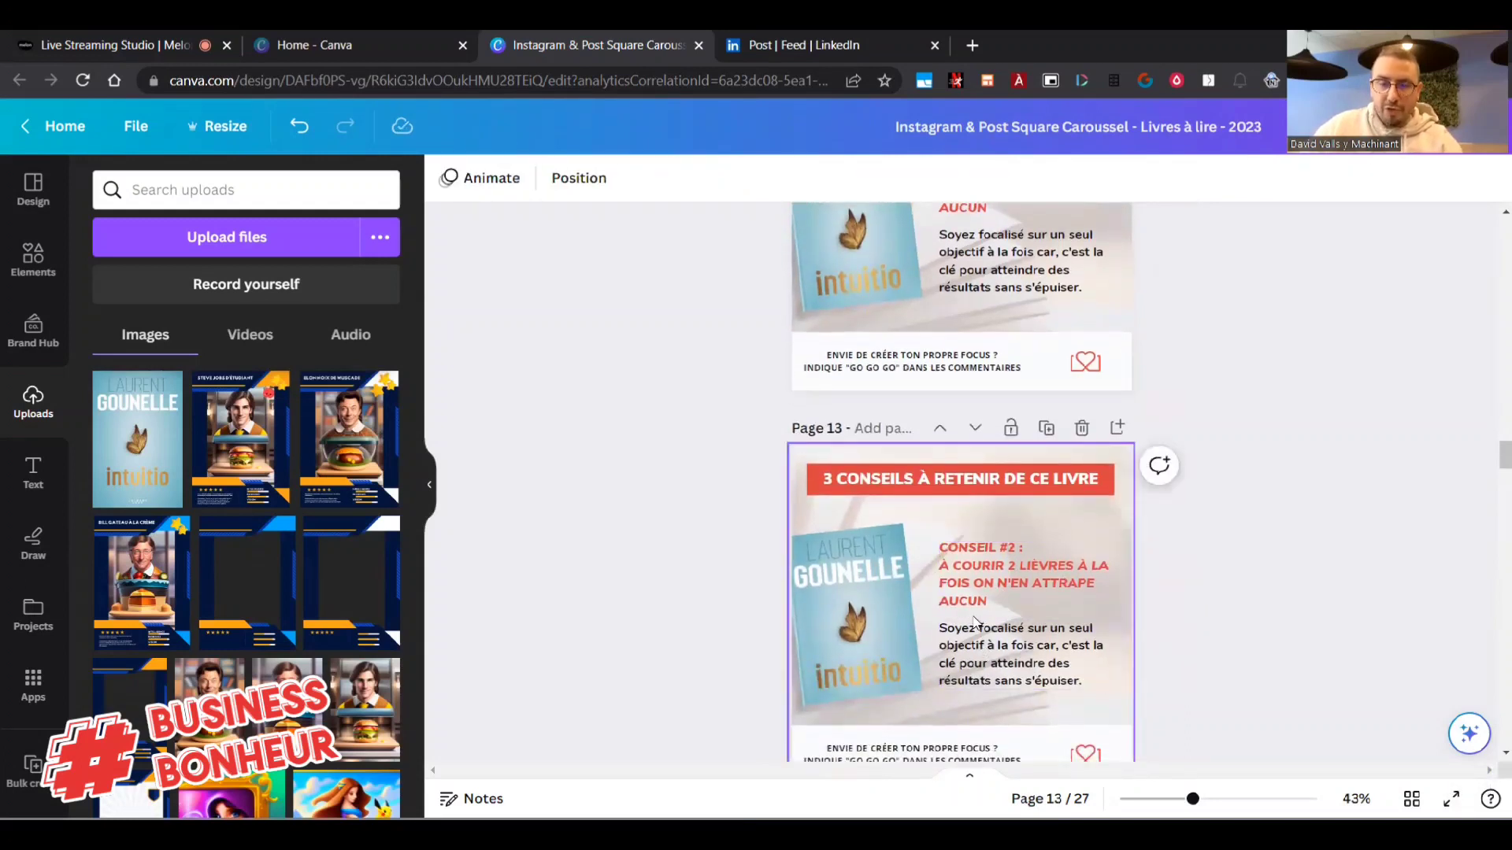
pyautogui.scroll(3, 981, 488)
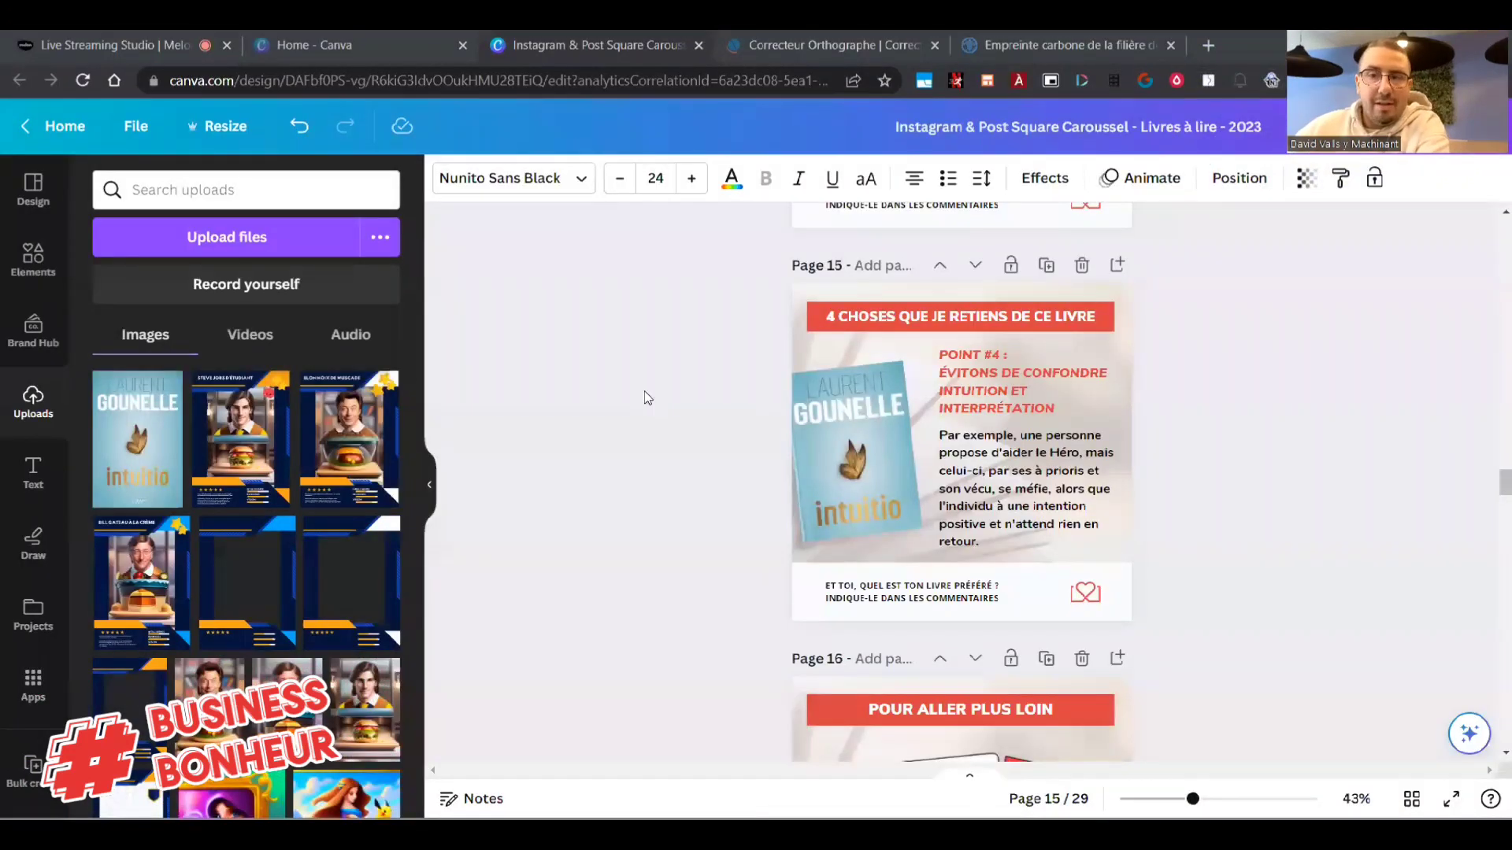
# Change the number in the page 12 title so it reads "4 CHOSES QUE JE RETIENS DE CE LIVRE".
pyautogui.scroll(3, 684, 409)
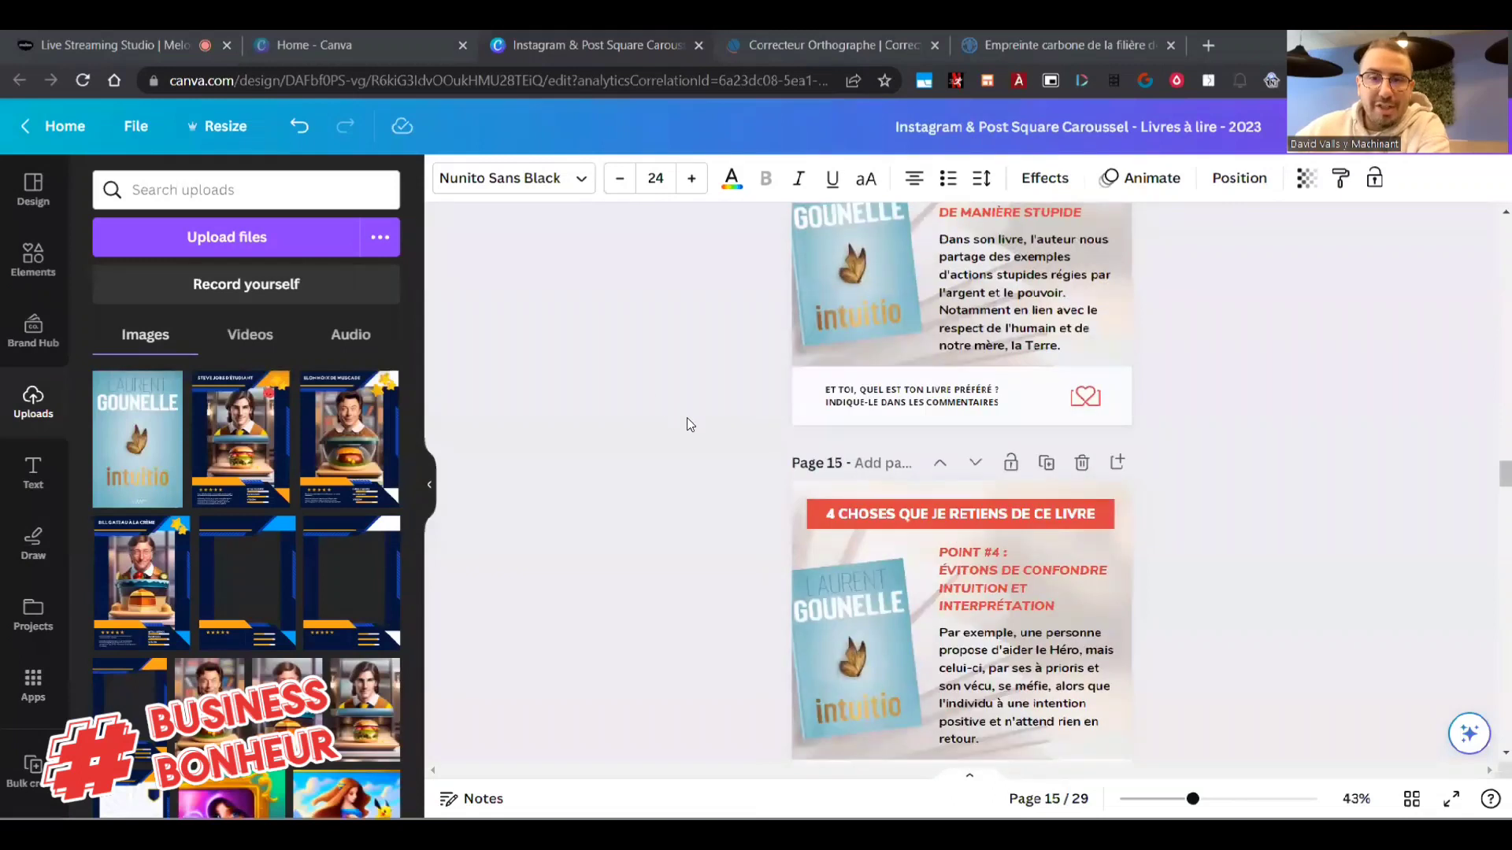
pyautogui.scroll(8, 687, 422)
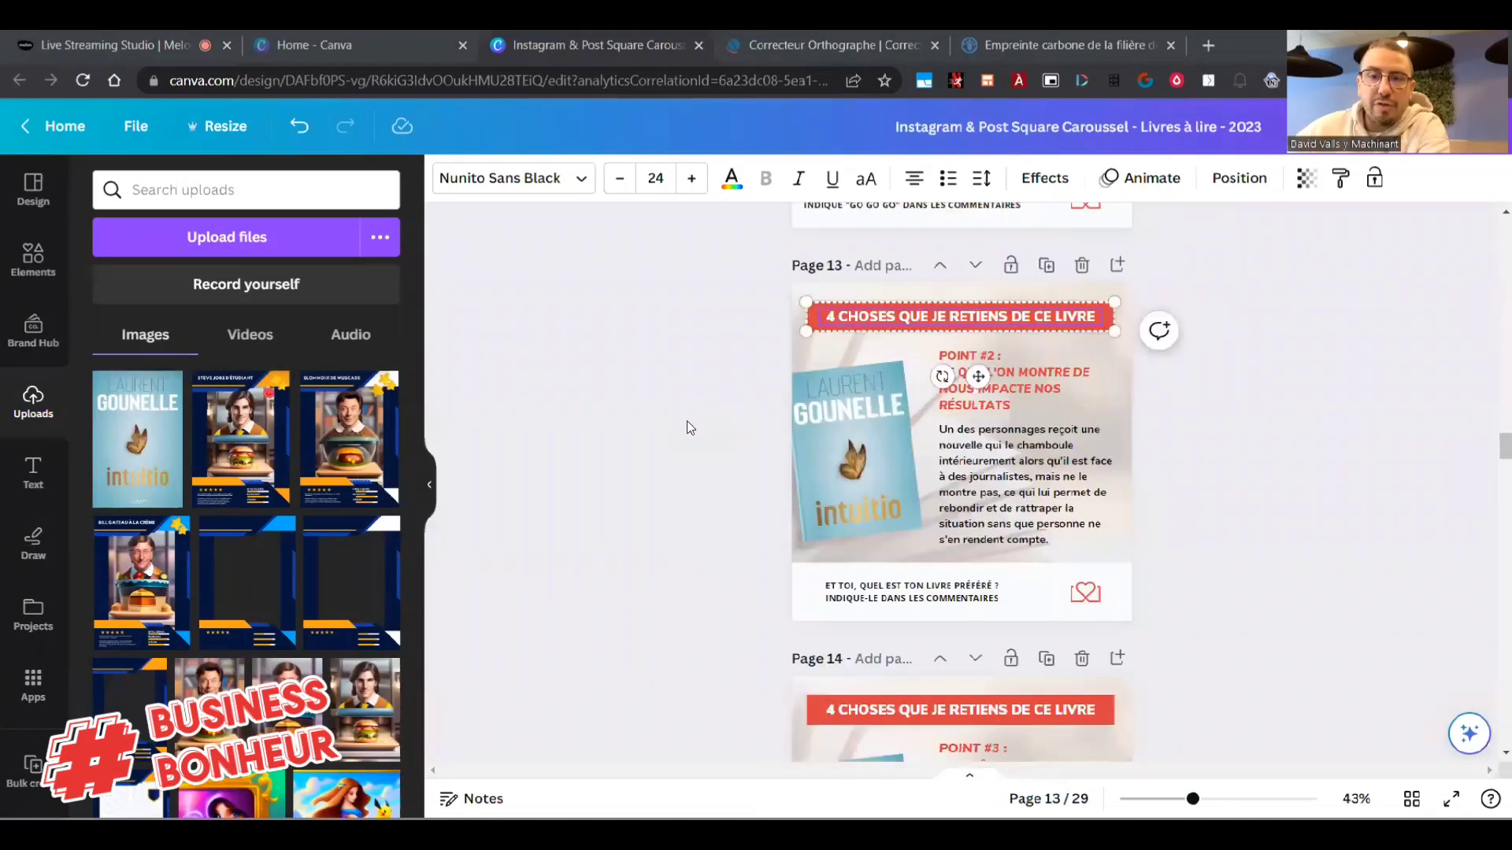
pyautogui.scroll(5, 739, 422)
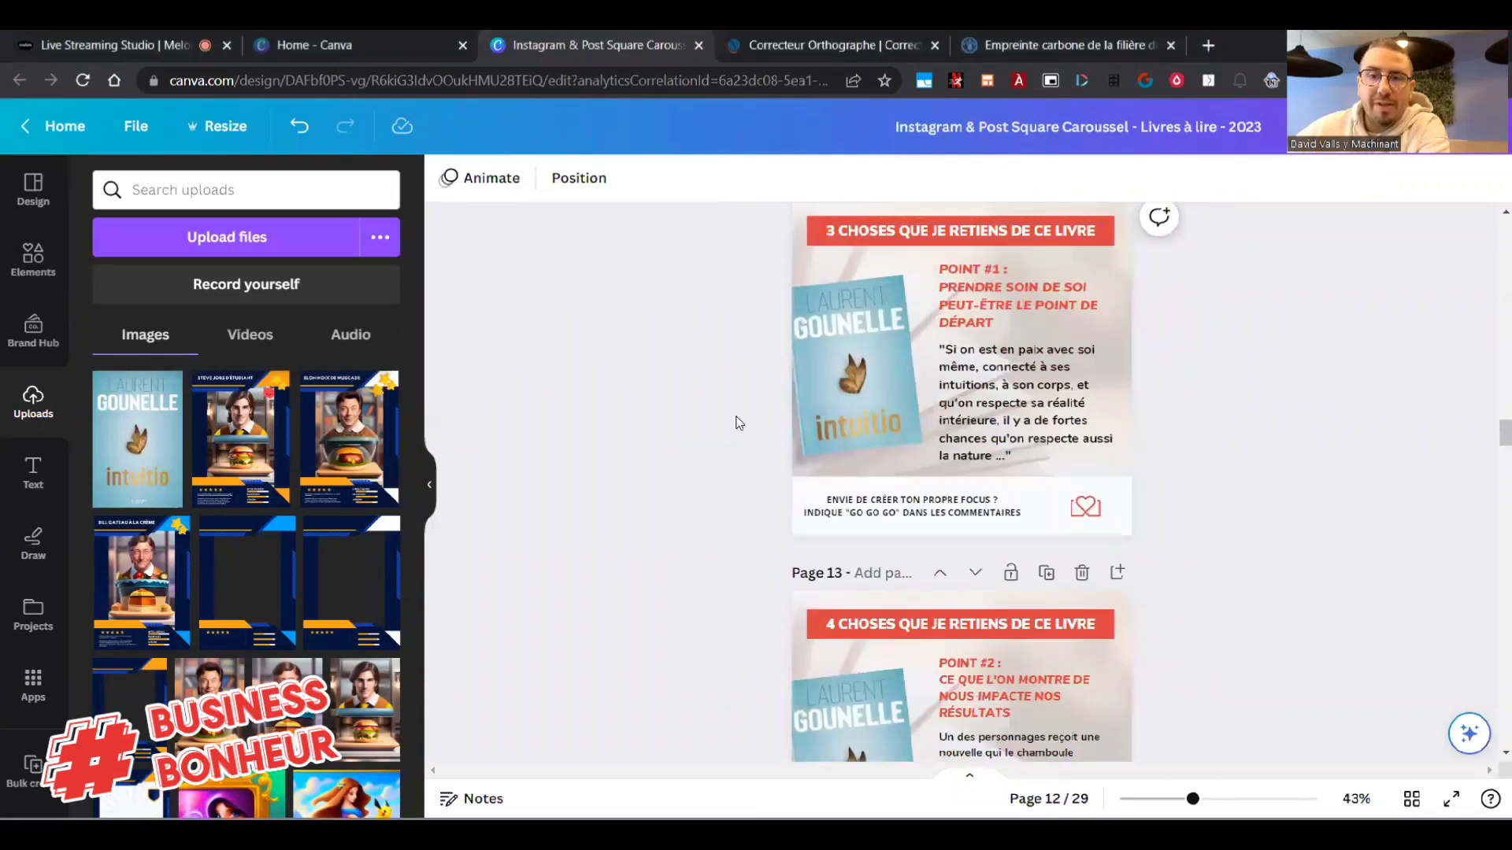
pyautogui.doubleClick(827, 313)
pyautogui.write('4')
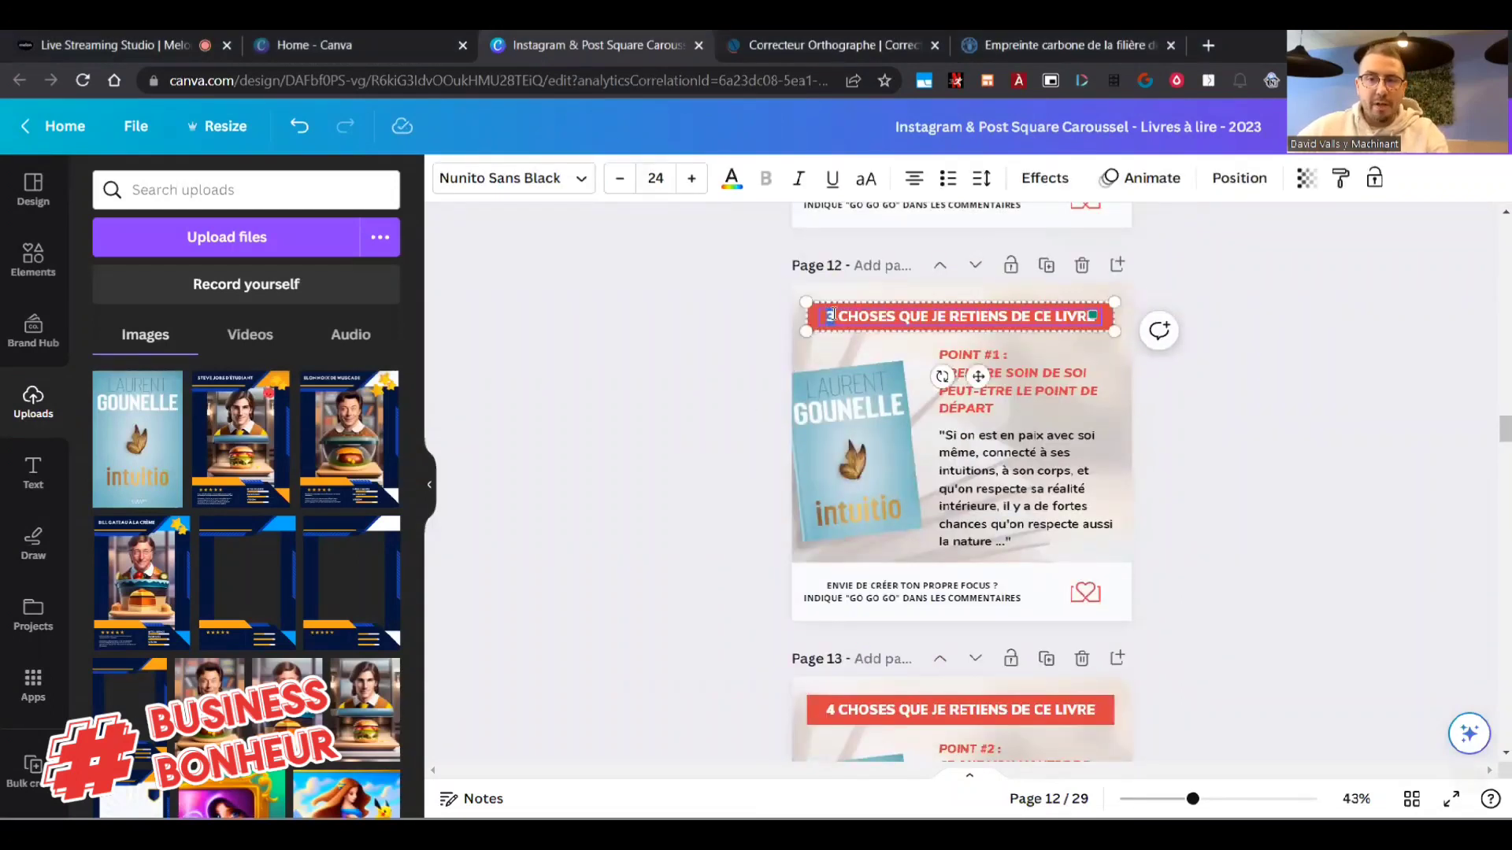
pyautogui.click(1175, 424)
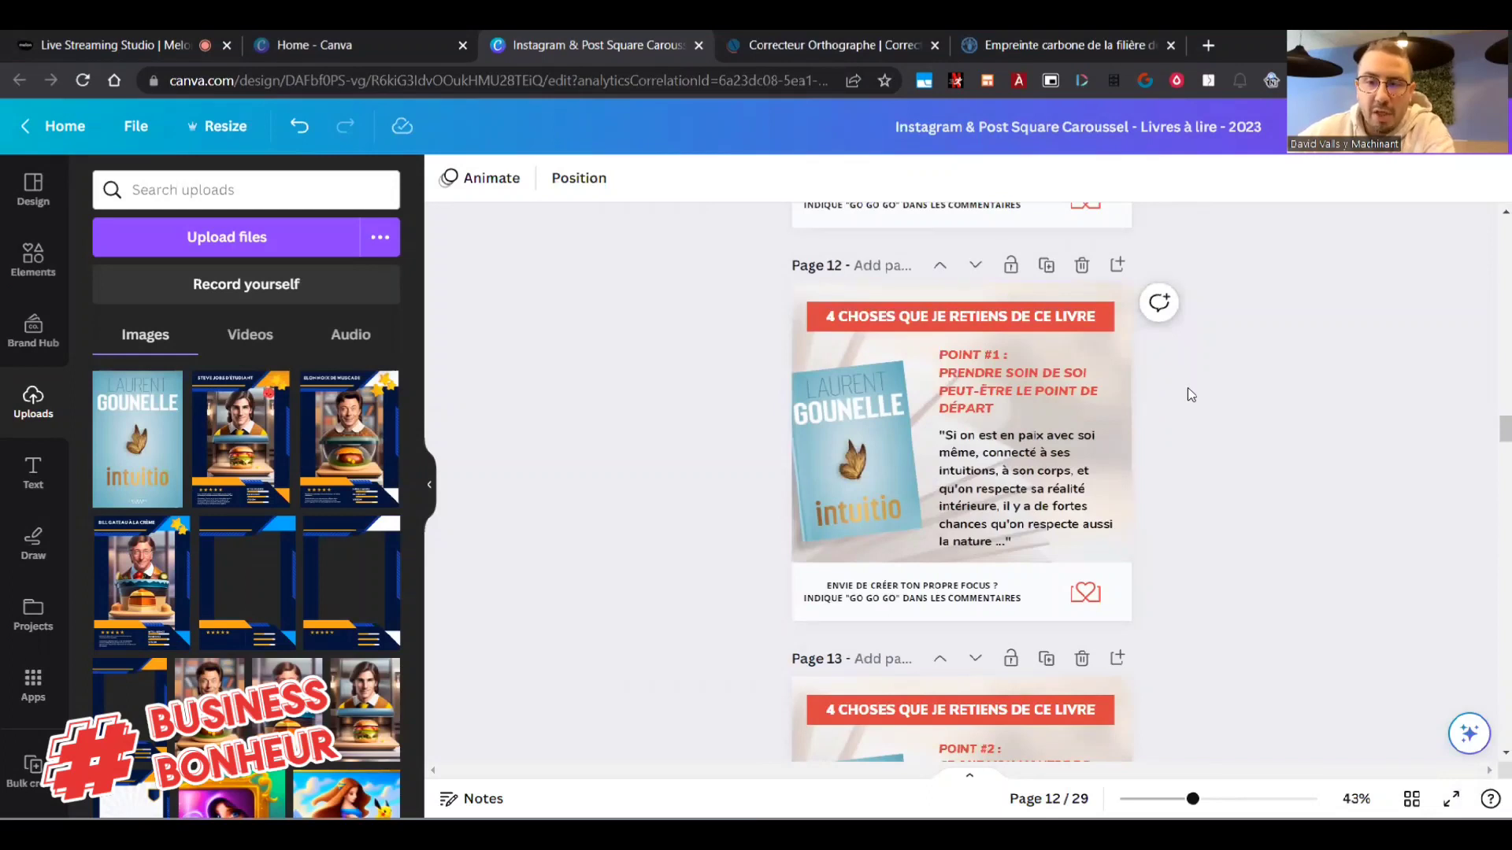
# Replace the footer text on page 12 with "ET TOI, QUEL EST TON LIVRE PRÉFÉRÉ ? INDIQUE-LE DANS LES COMMENTAIRES".
pyautogui.scroll(-1, 965, 495)
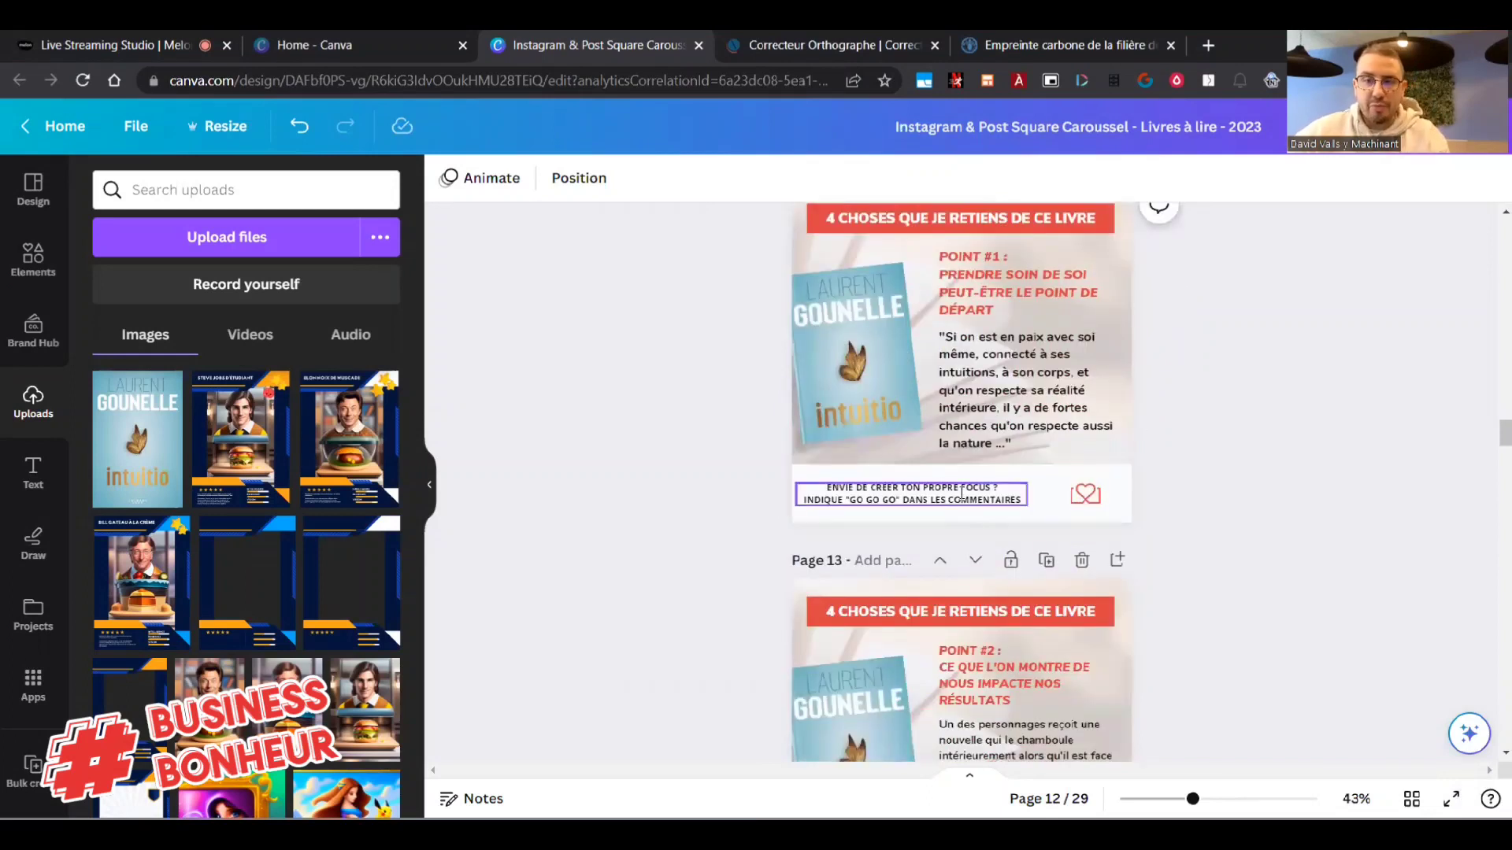
pyautogui.click(962, 495)
pyautogui.hotkey('ctrl', 'z')
pyautogui.click(1179, 524)
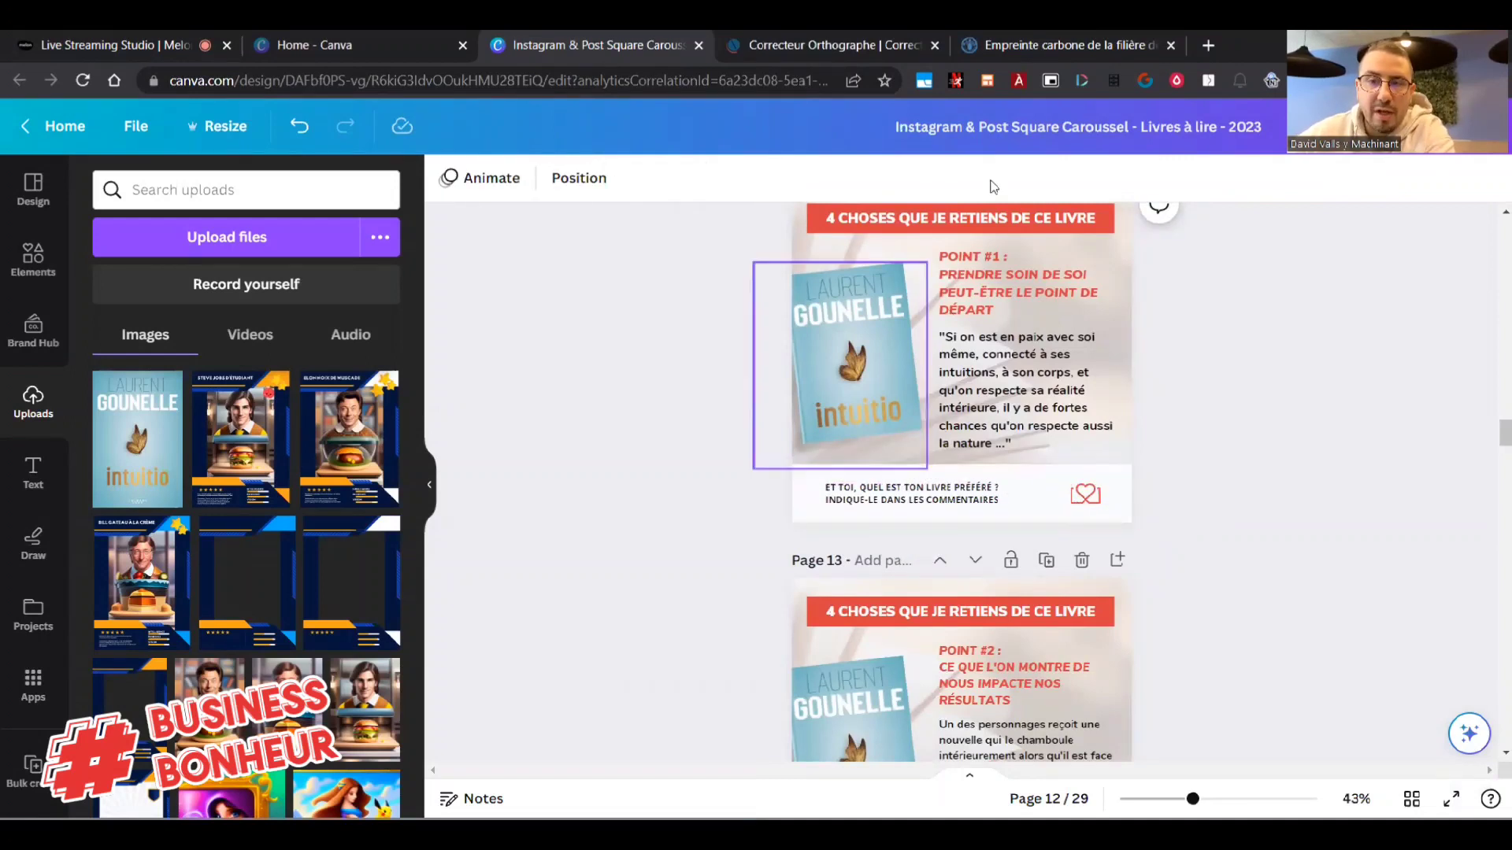
# Look through the FAO web page on the banana sector's carbon footprint, close it and return to the Canva carousel.
pyautogui.click(1051, 47)
pyautogui.scroll(15, 704, 359)
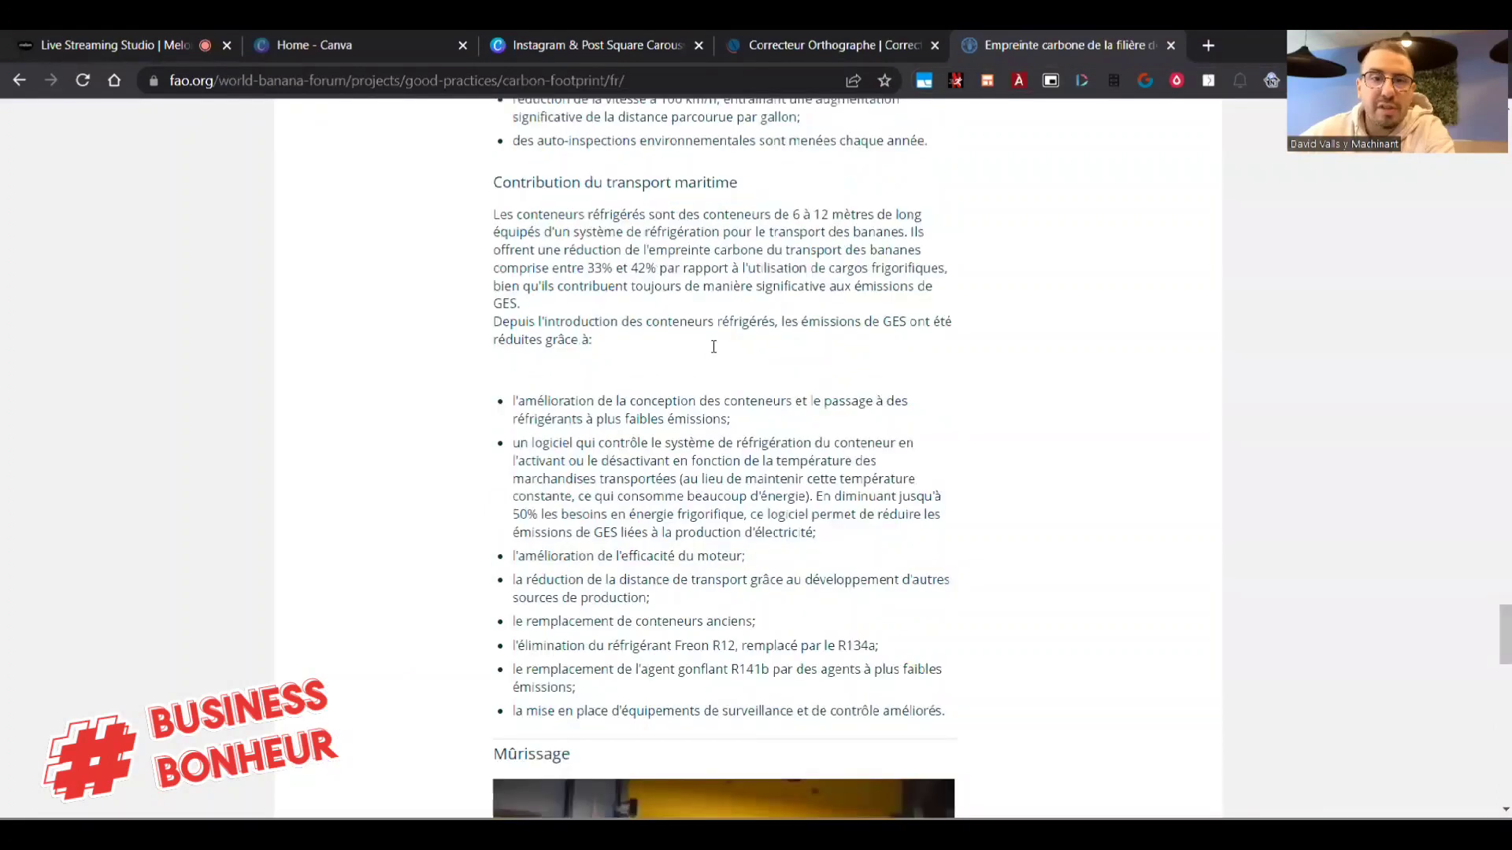
pyautogui.scroll(5, 1494, 464)
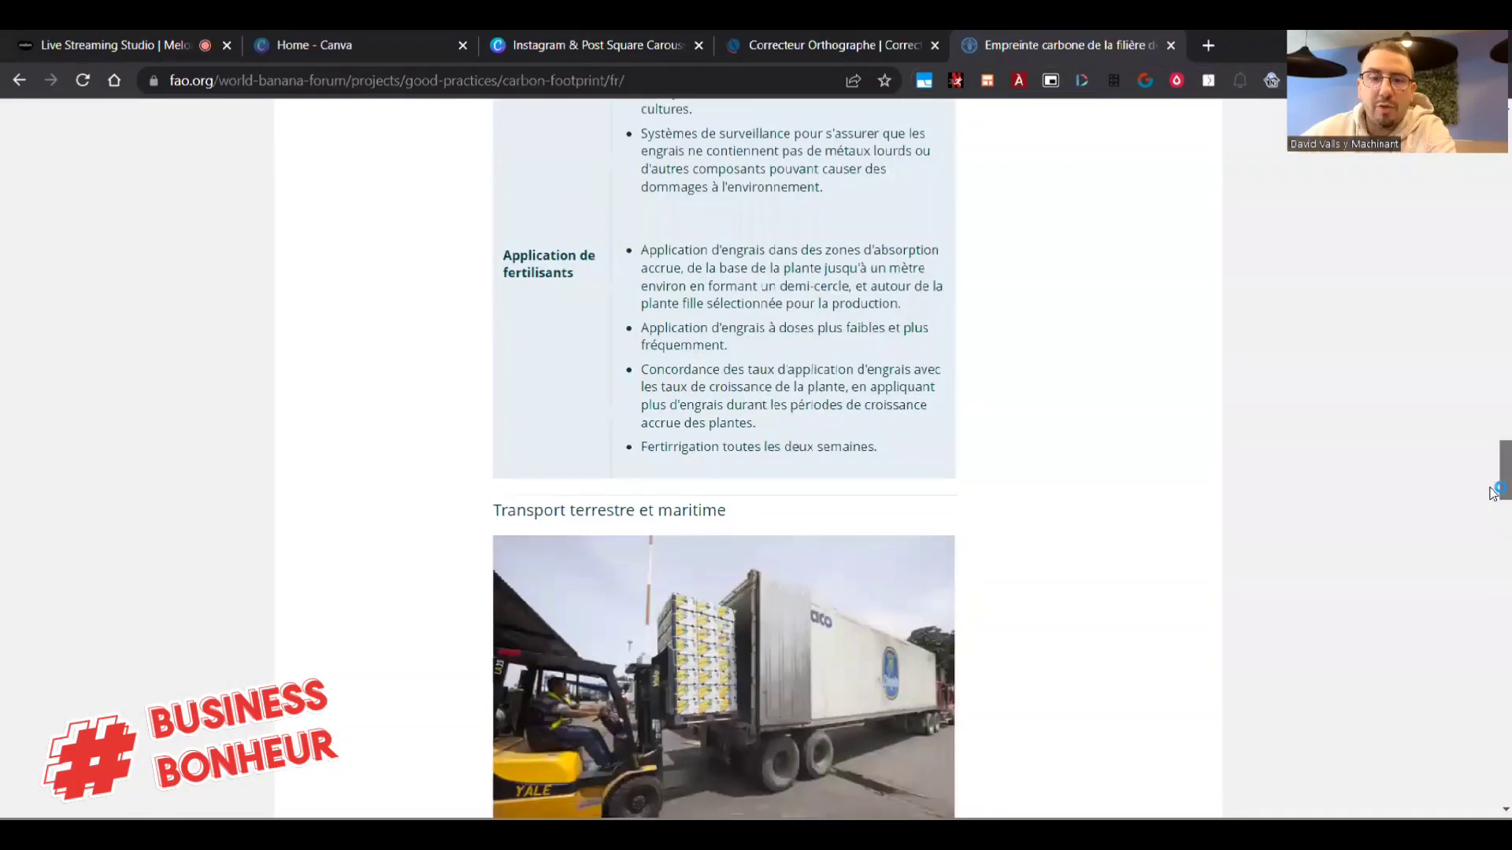
pyautogui.scroll(-4, 1494, 480)
pyautogui.scroll(15, 1494, 492)
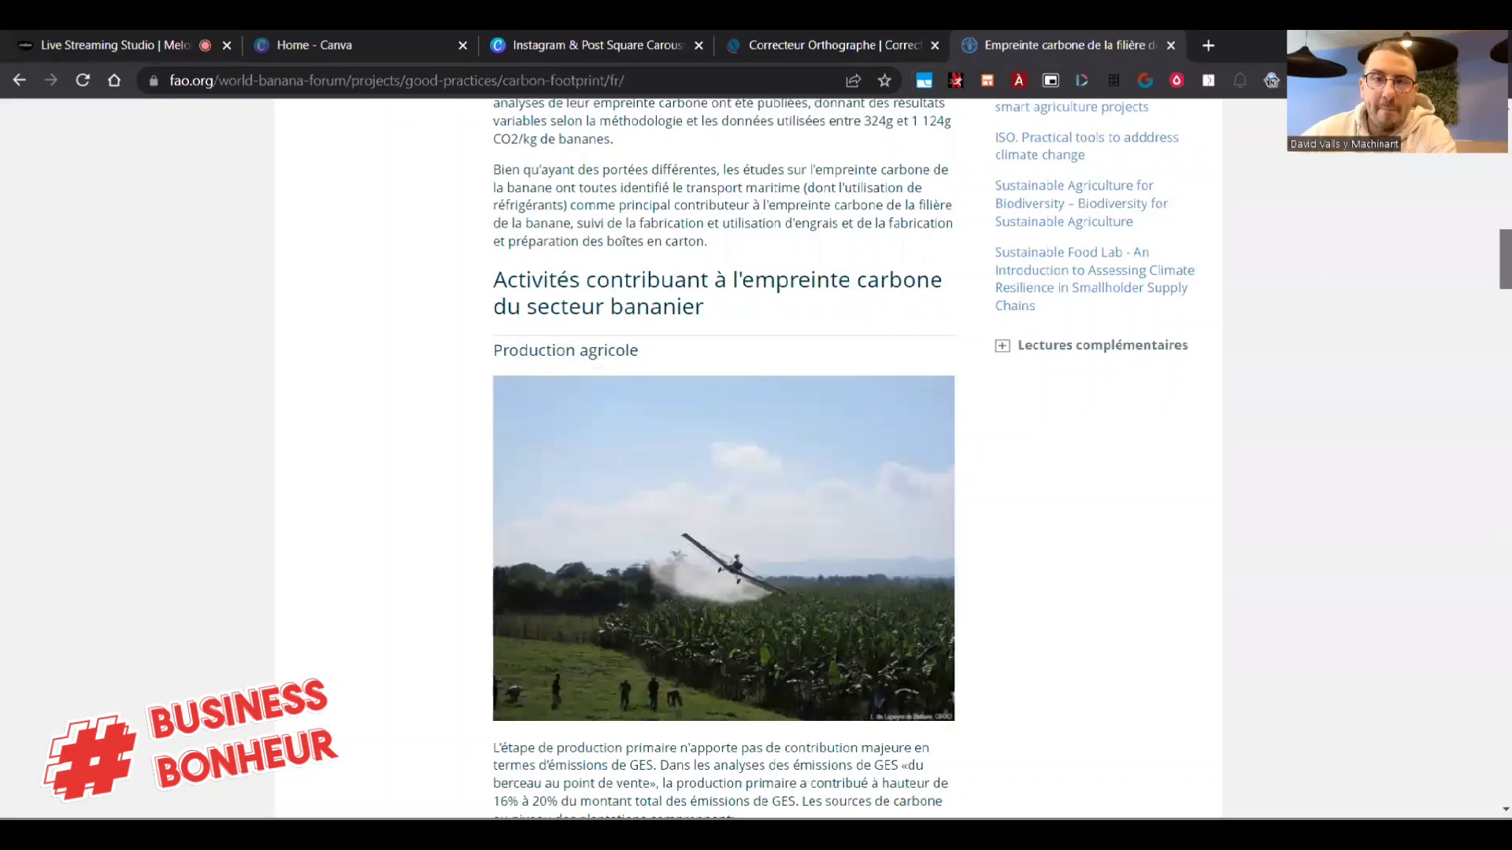
pyautogui.scroll(1, 938, 252)
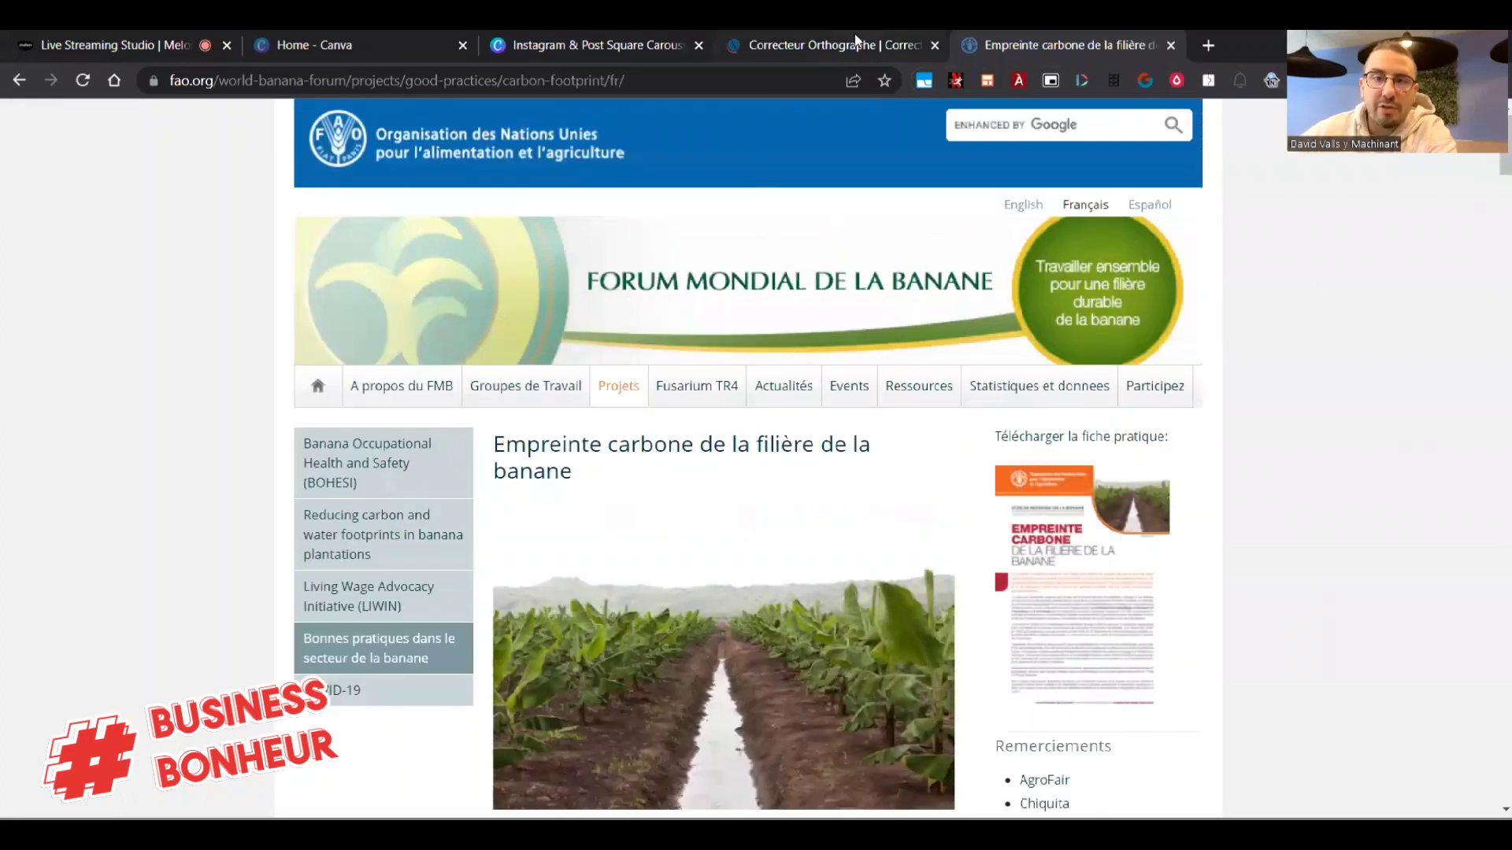
pyautogui.click(1171, 45)
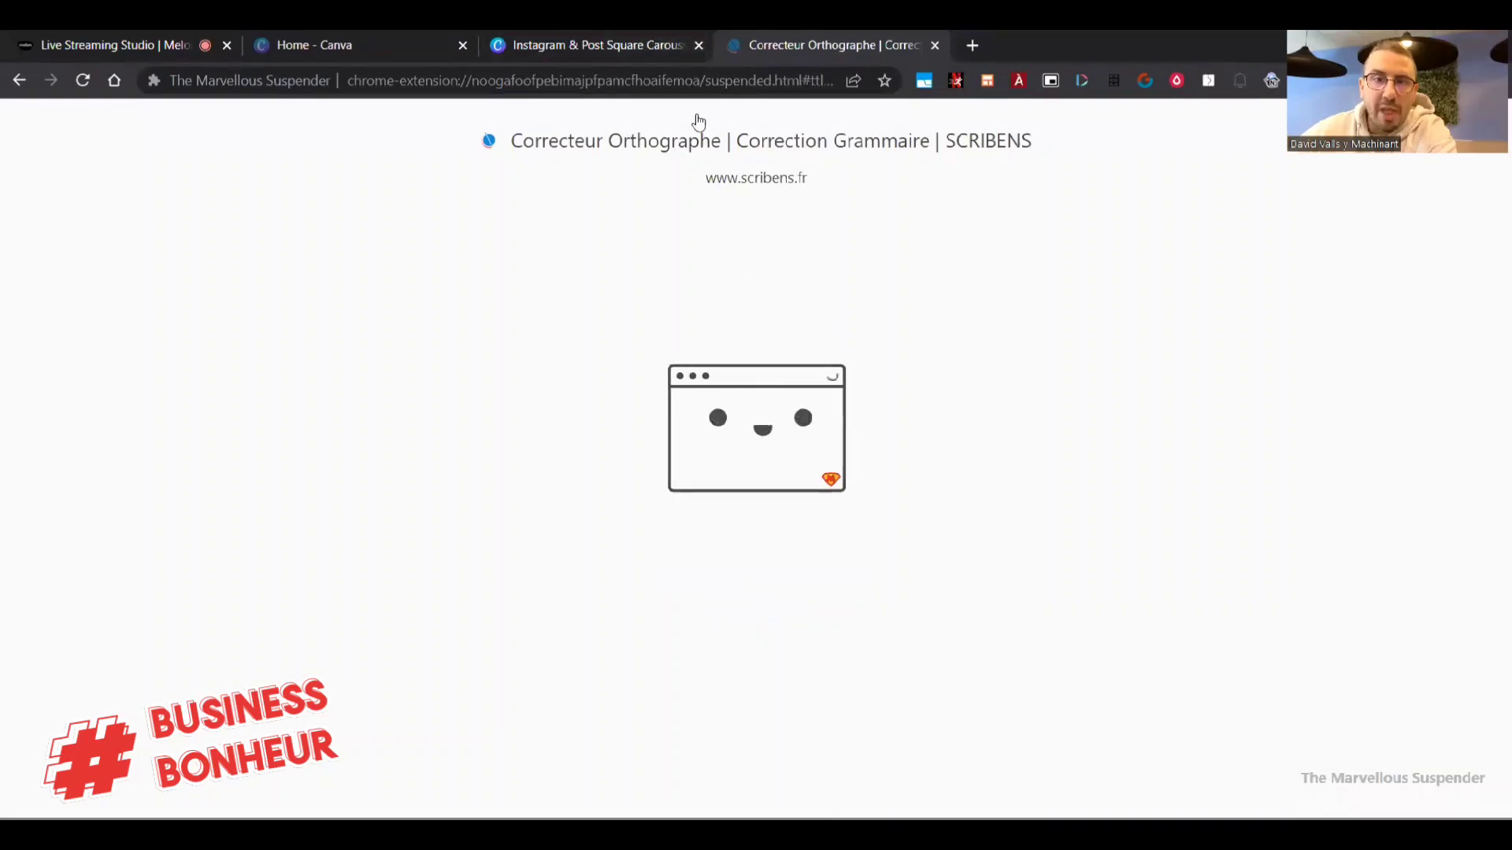
pyautogui.click(655, 44)
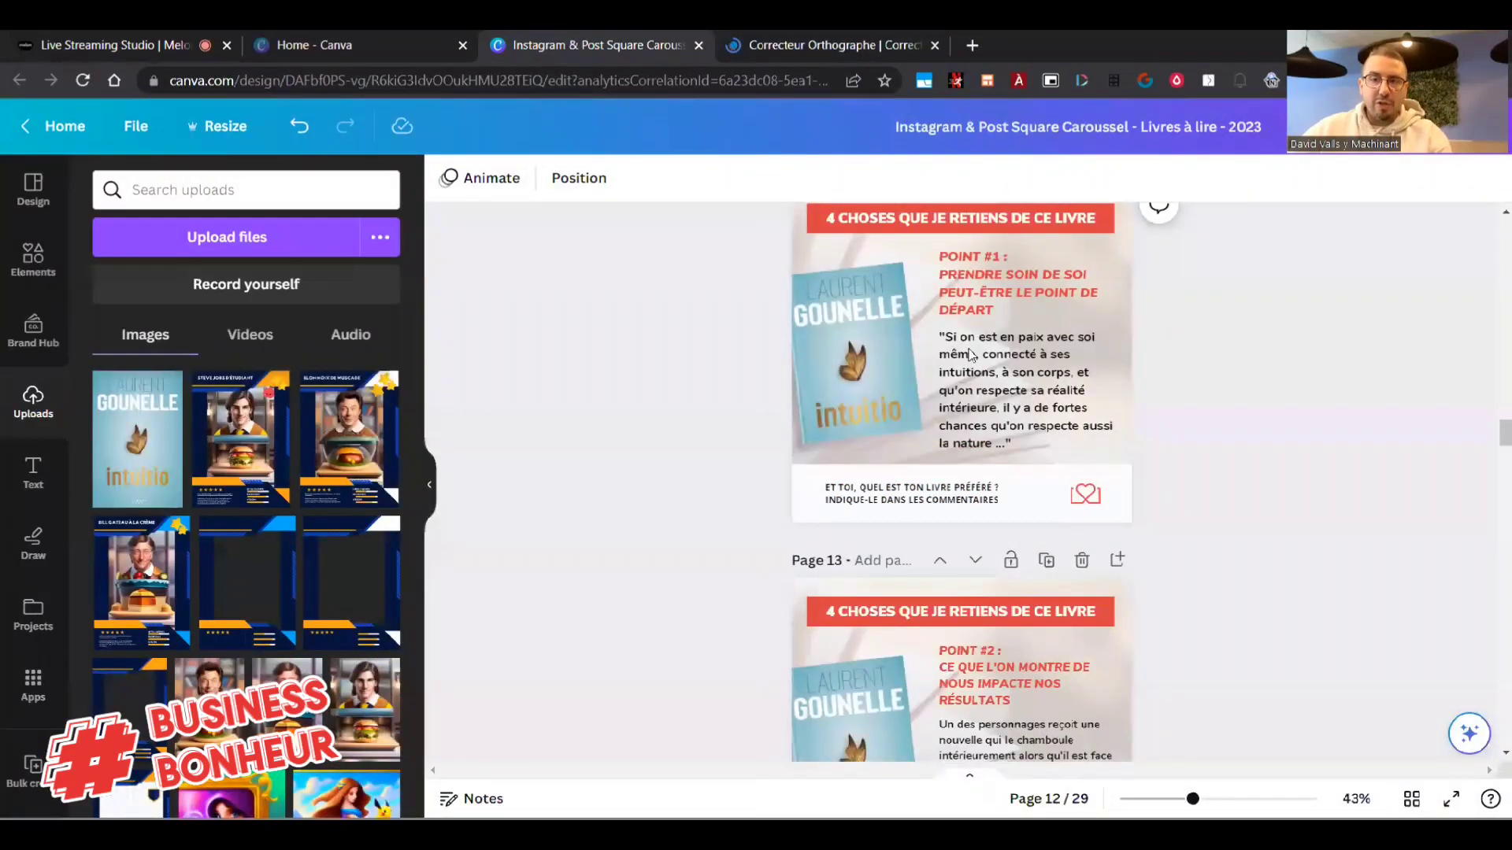
# View the Scribens spelling corrector, look up the MerciApp website in a new browser tab and return to the Canva carousel.
pyautogui.click(887, 47)
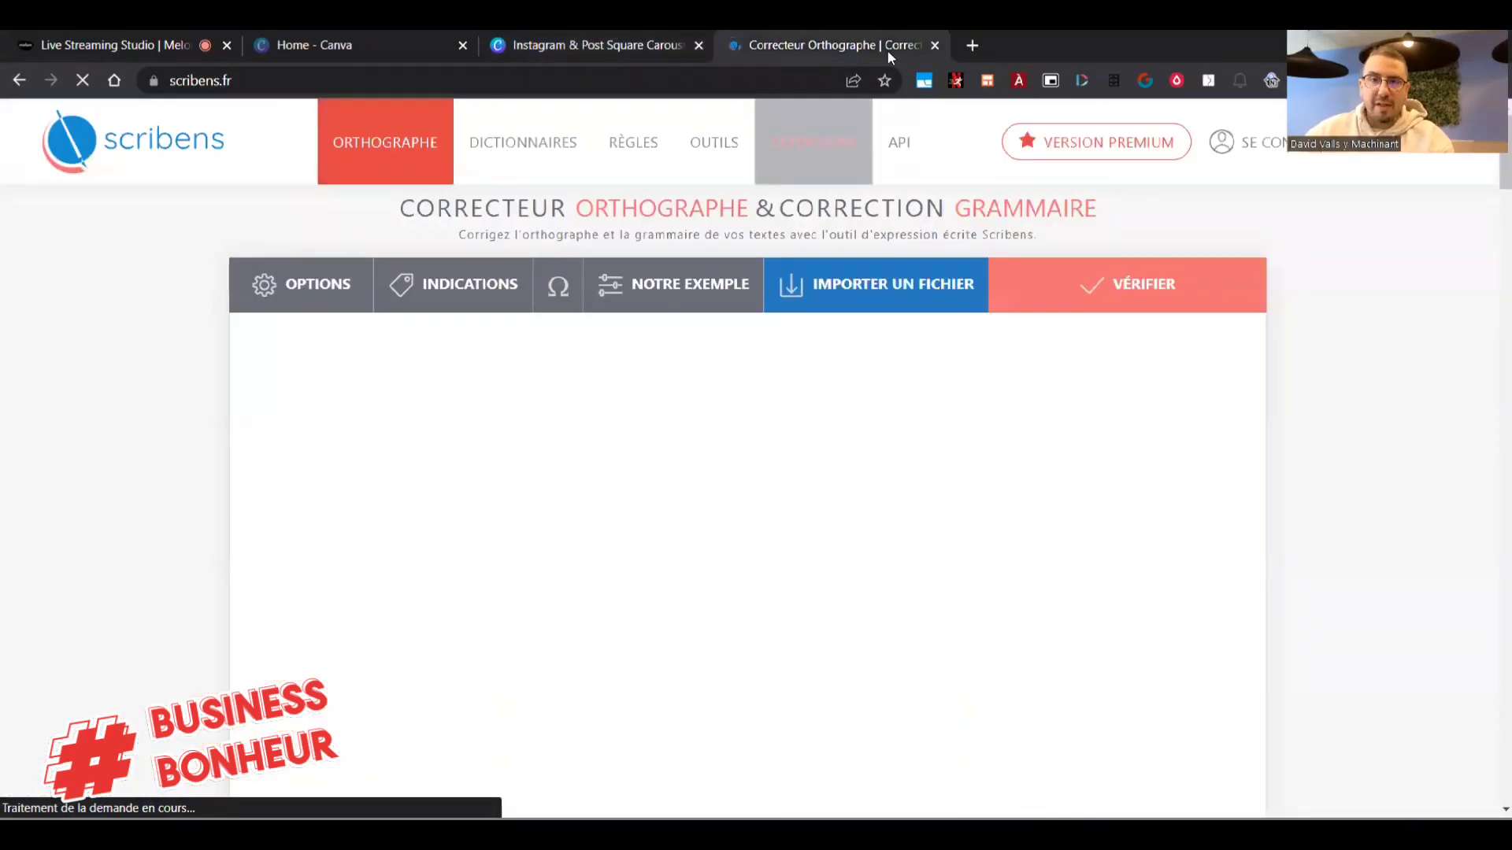
pyautogui.click(975, 46)
pyautogui.write('merci')
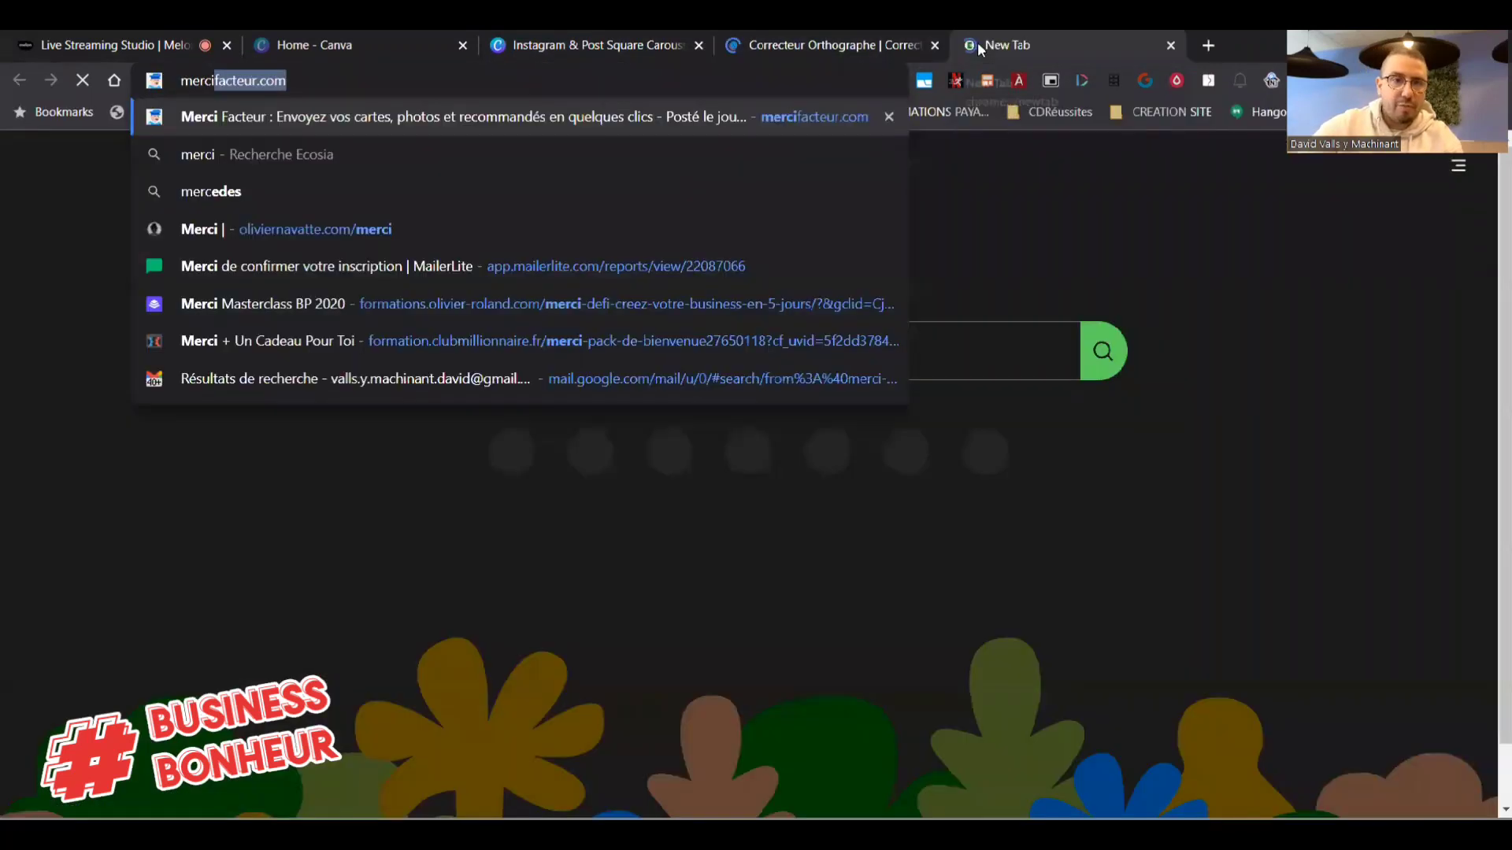
pyautogui.write('app')
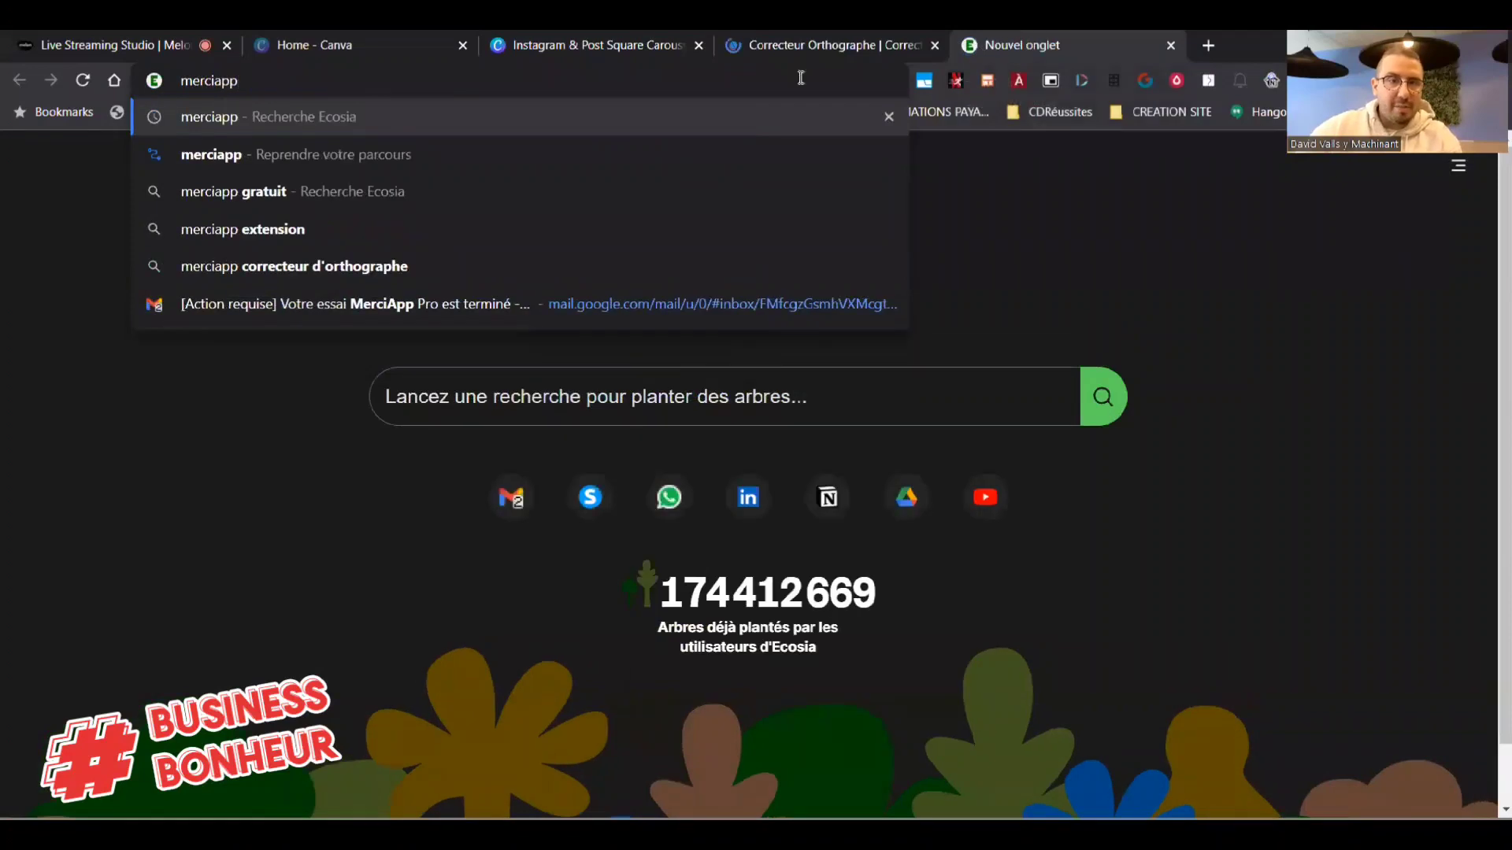
pyautogui.write('.')
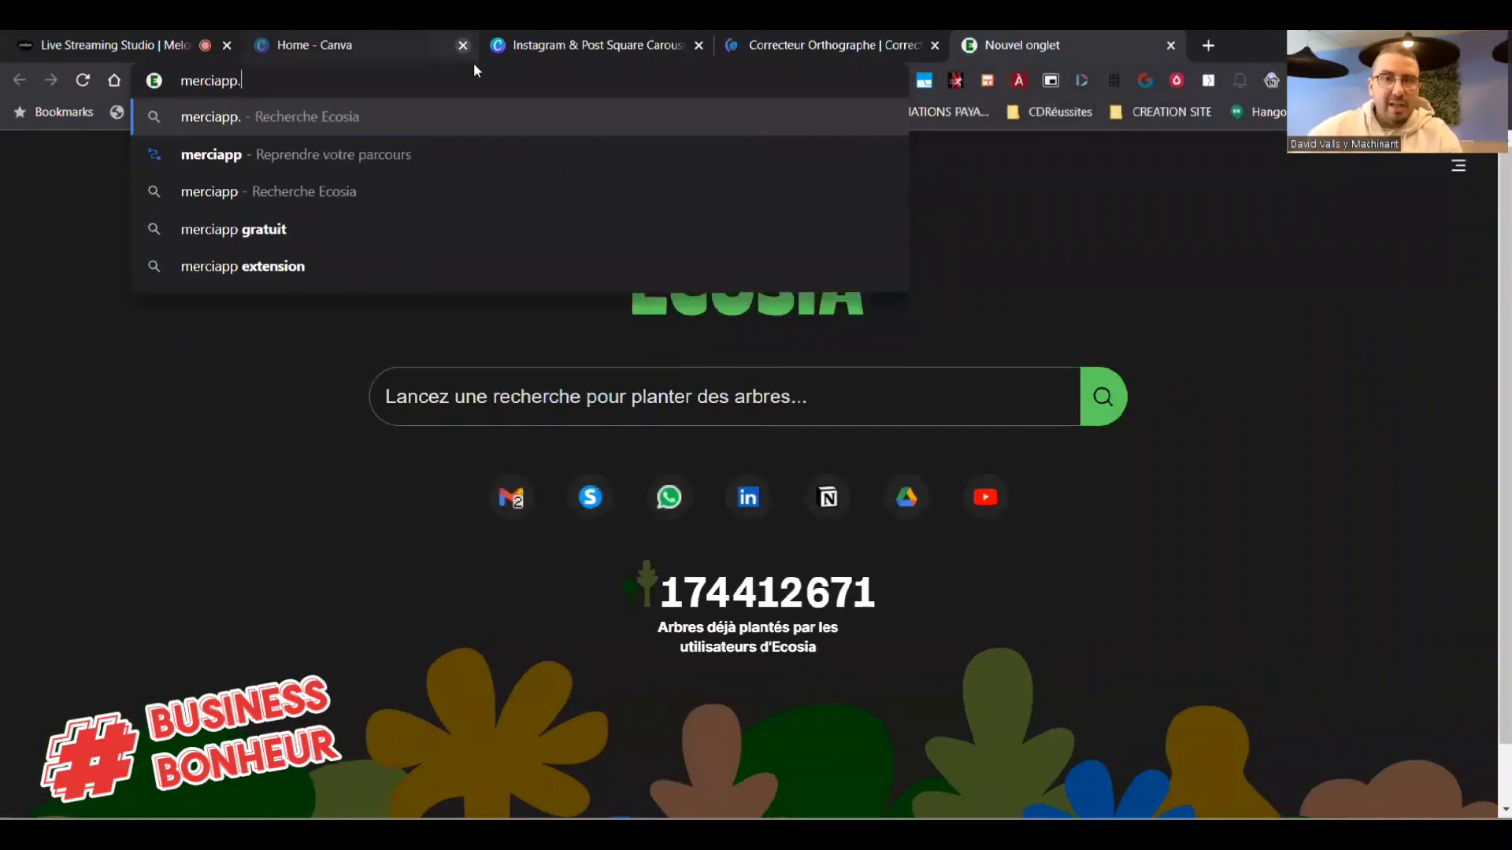
pyautogui.click(810, 45)
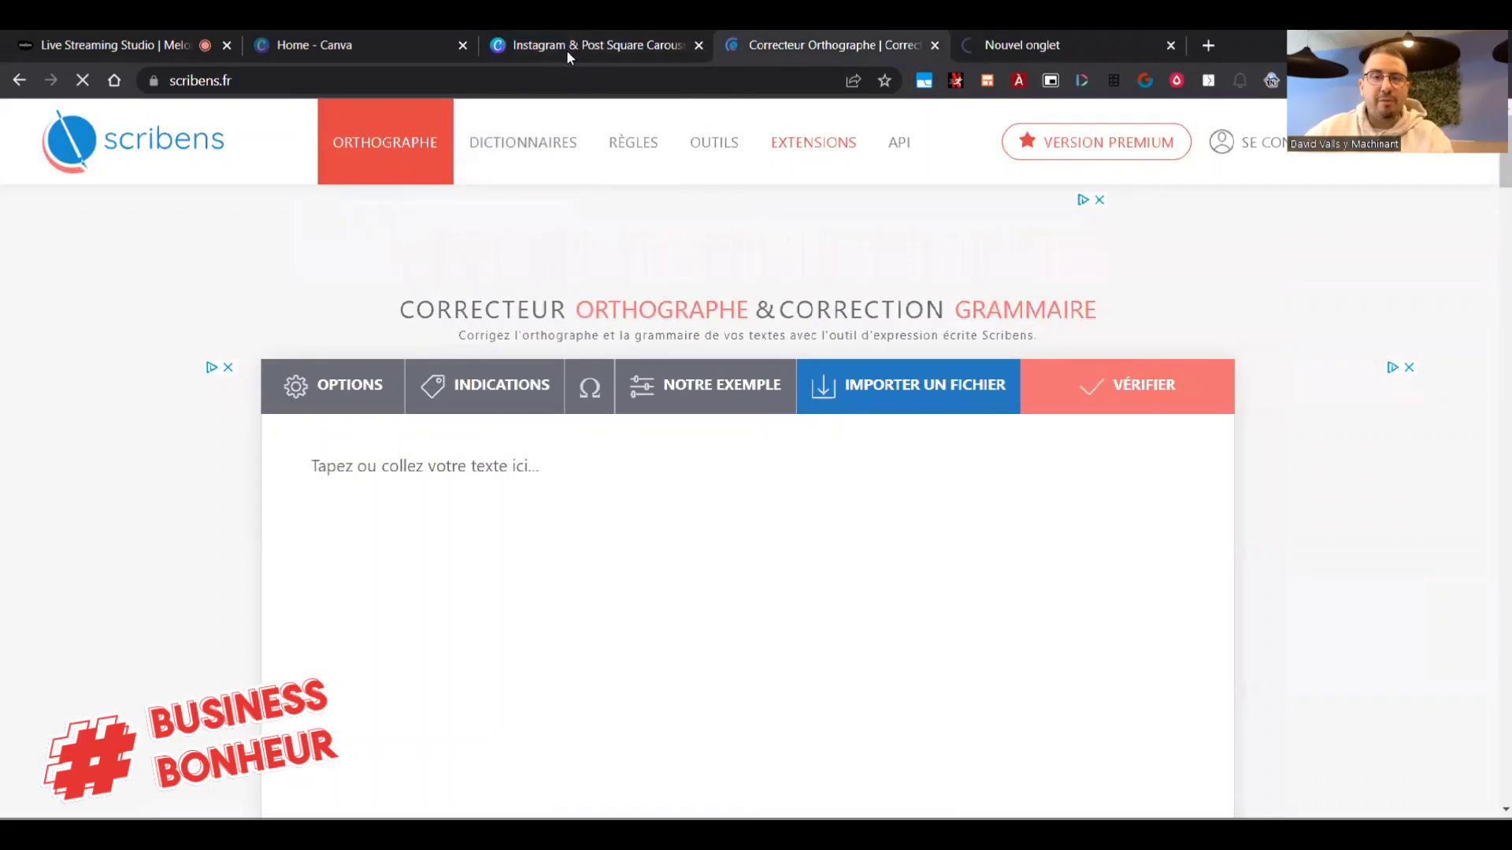
pyautogui.click(597, 45)
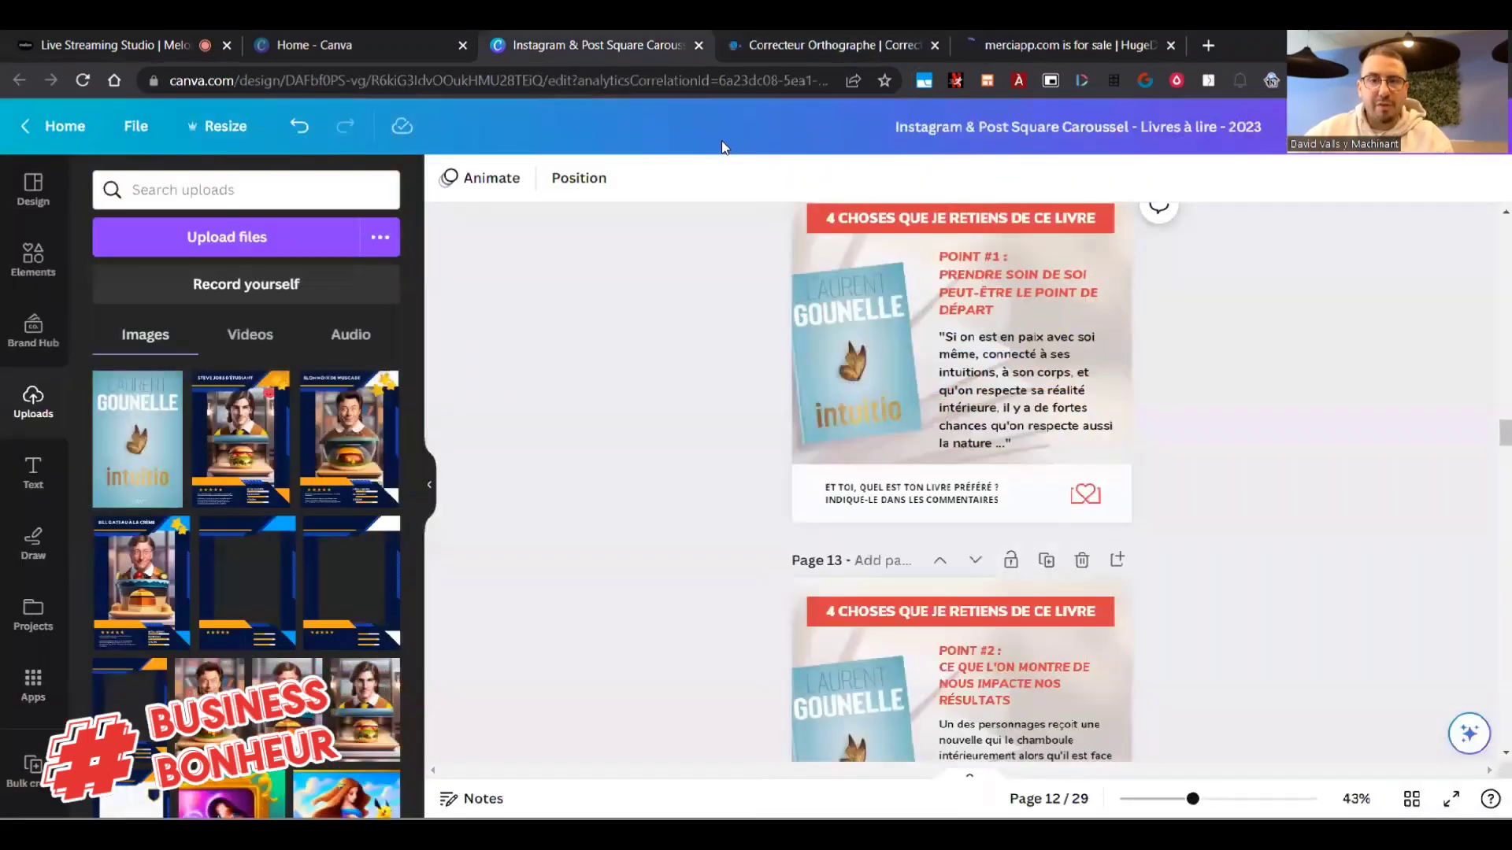
# Copy the page 12 heading "POINT #1 : PRENDRE SOIN DE SOI PEUT-ÊTRE LE POINT DE DÉPART" into Scribens and check its spelling.
pyautogui.click(960, 283)
pyautogui.doubleClick(959, 283)
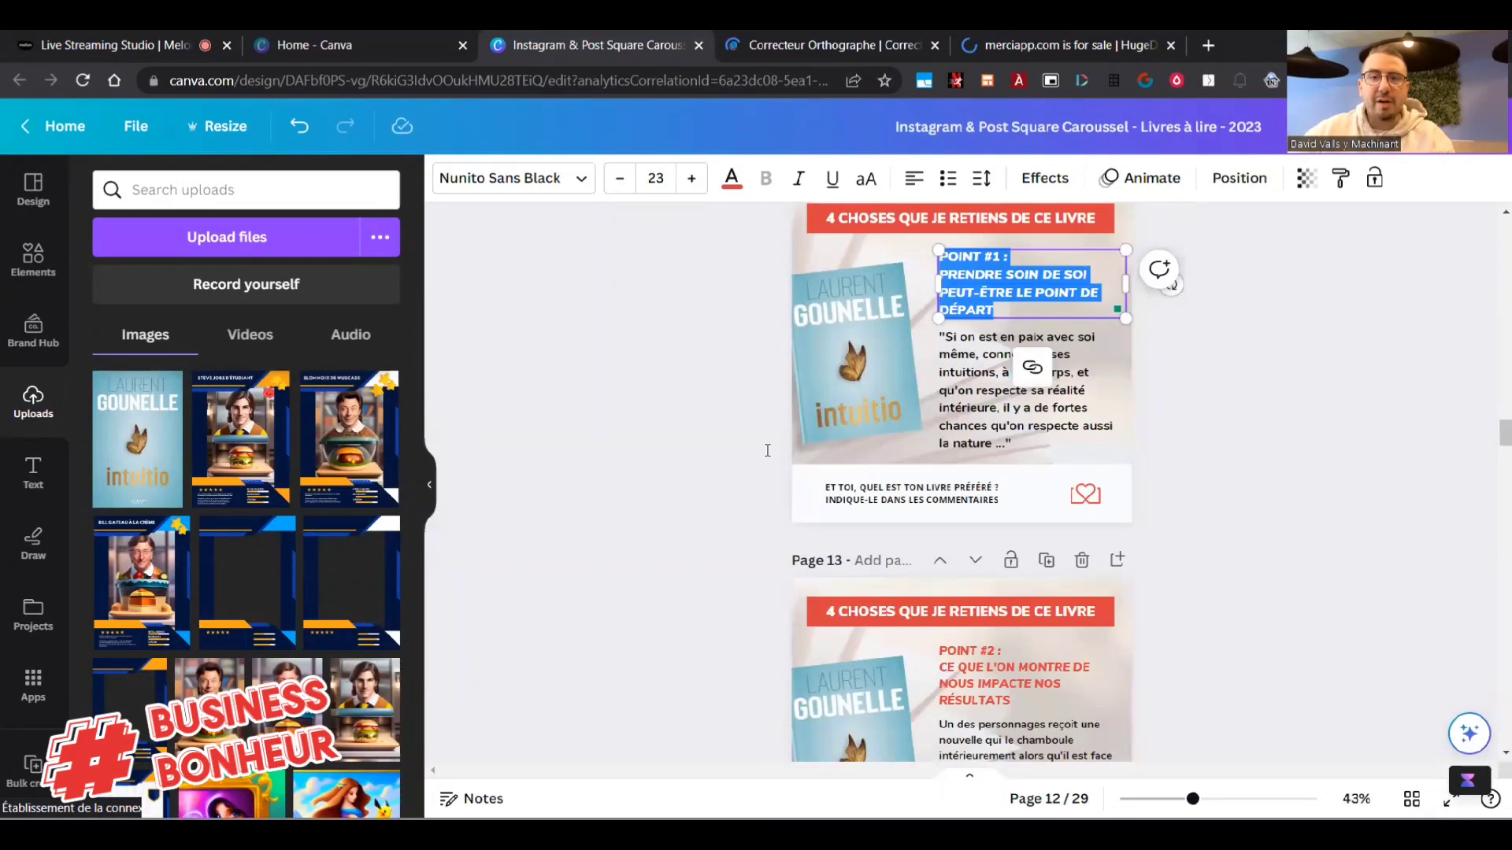
pyautogui.hotkey('ctrl', 'c')
pyautogui.hotkey('ctrl', 'Tab')
pyautogui.hotkey('ctrl', 'v')
pyautogui.click(1130, 408)
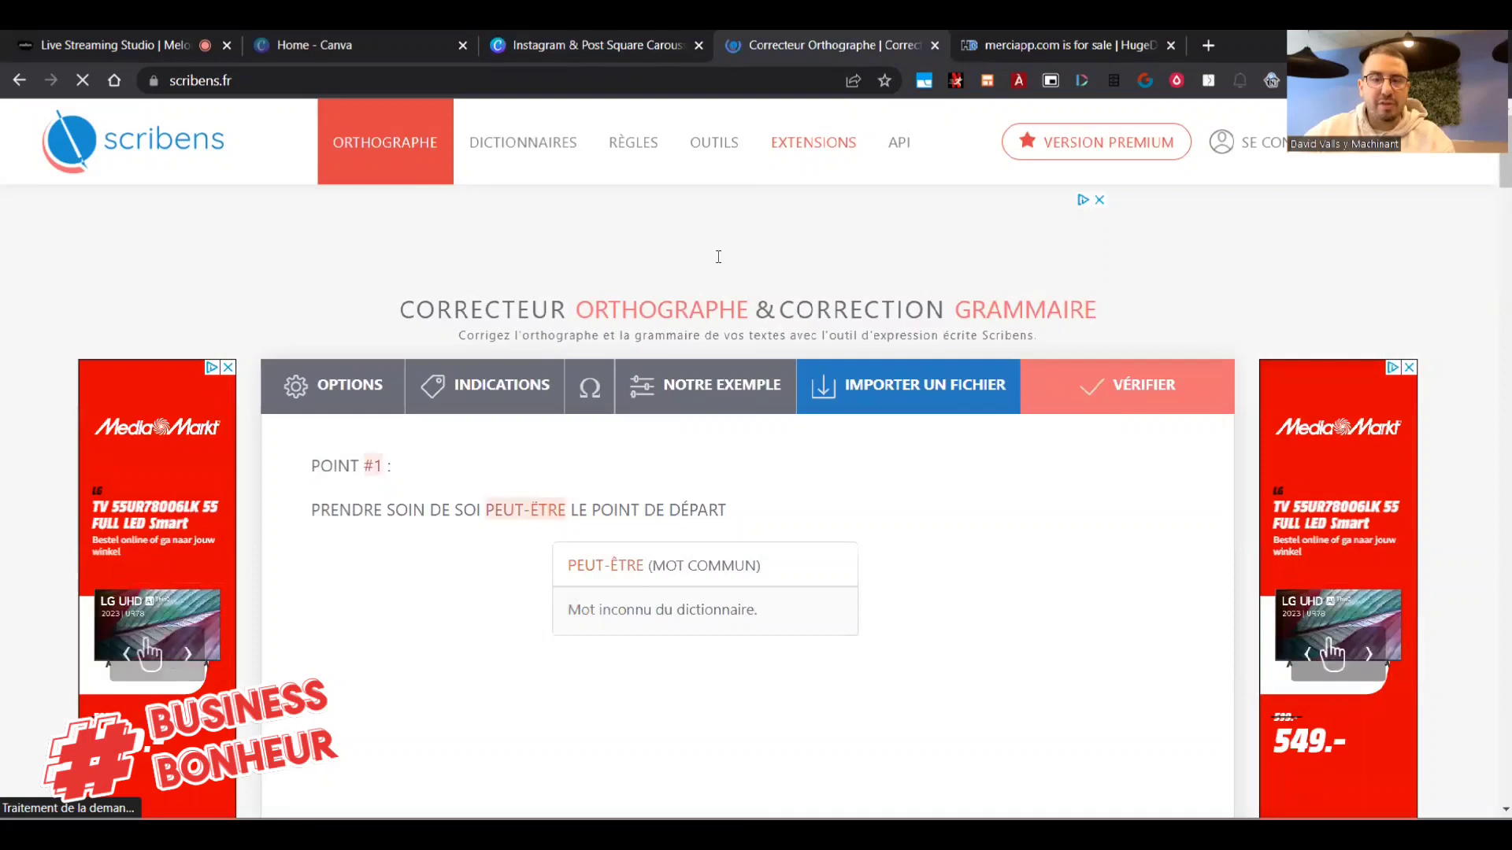
# Back in Canva, retype the "Ê" of "PEUT-ÊTRE" in the point heading on page 12.
pyautogui.hotkey('ctrl', 'shift', 'Tab')
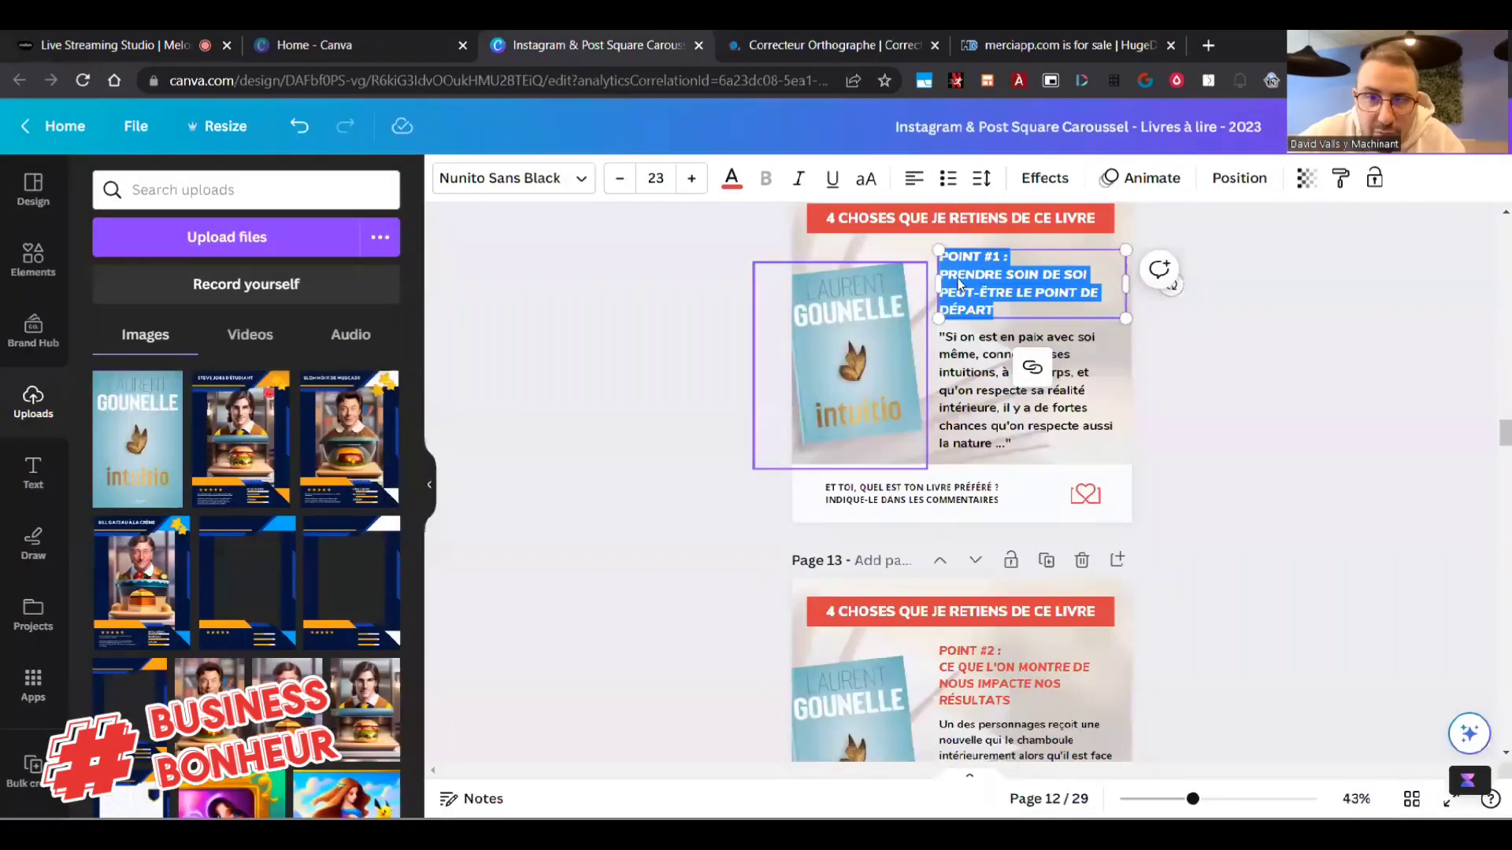
pyautogui.click(1020, 296)
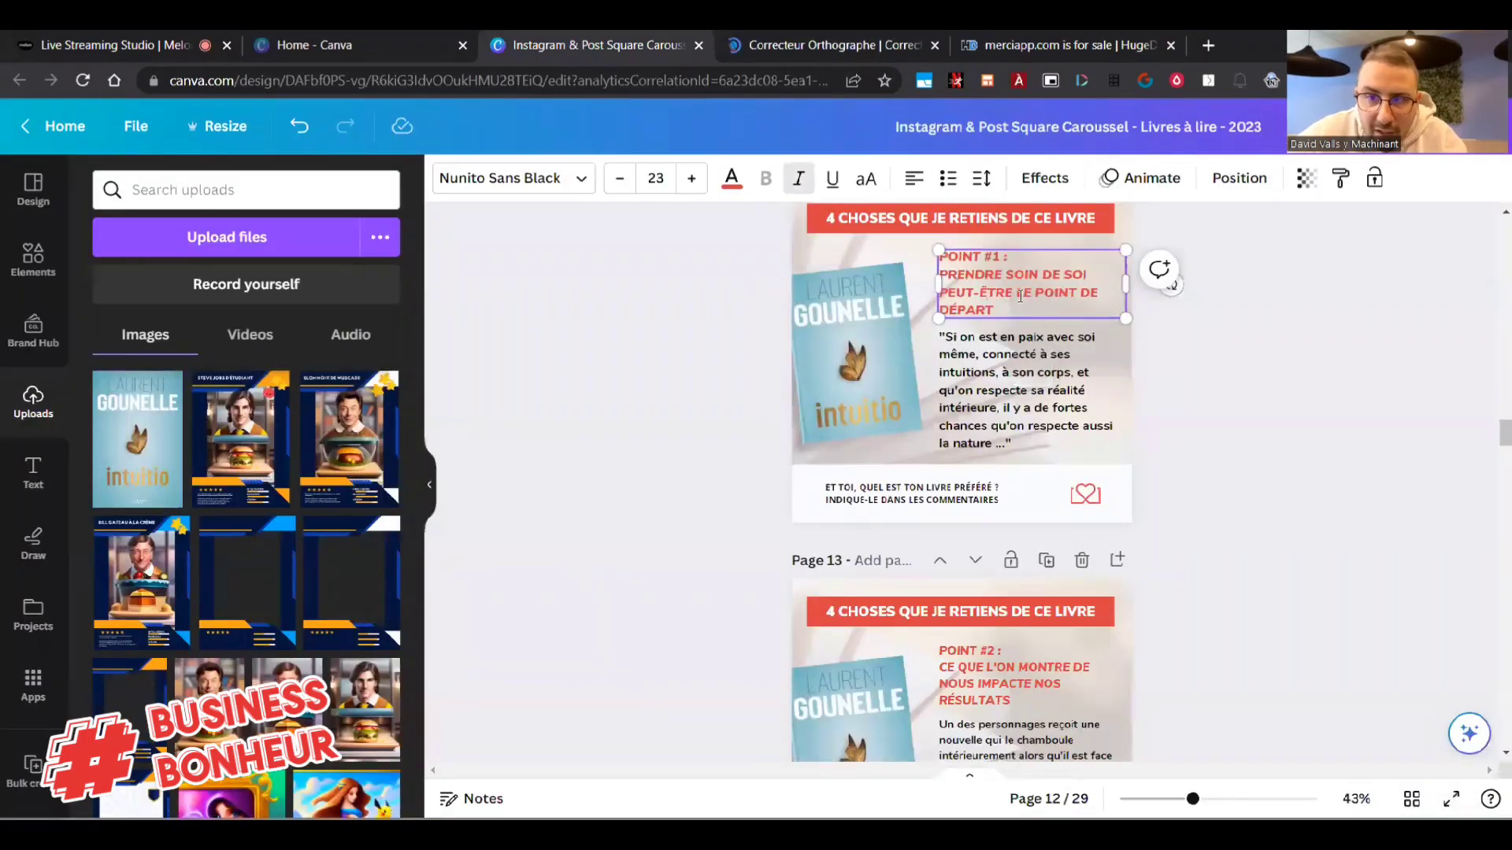
pyautogui.press('BackSpace')
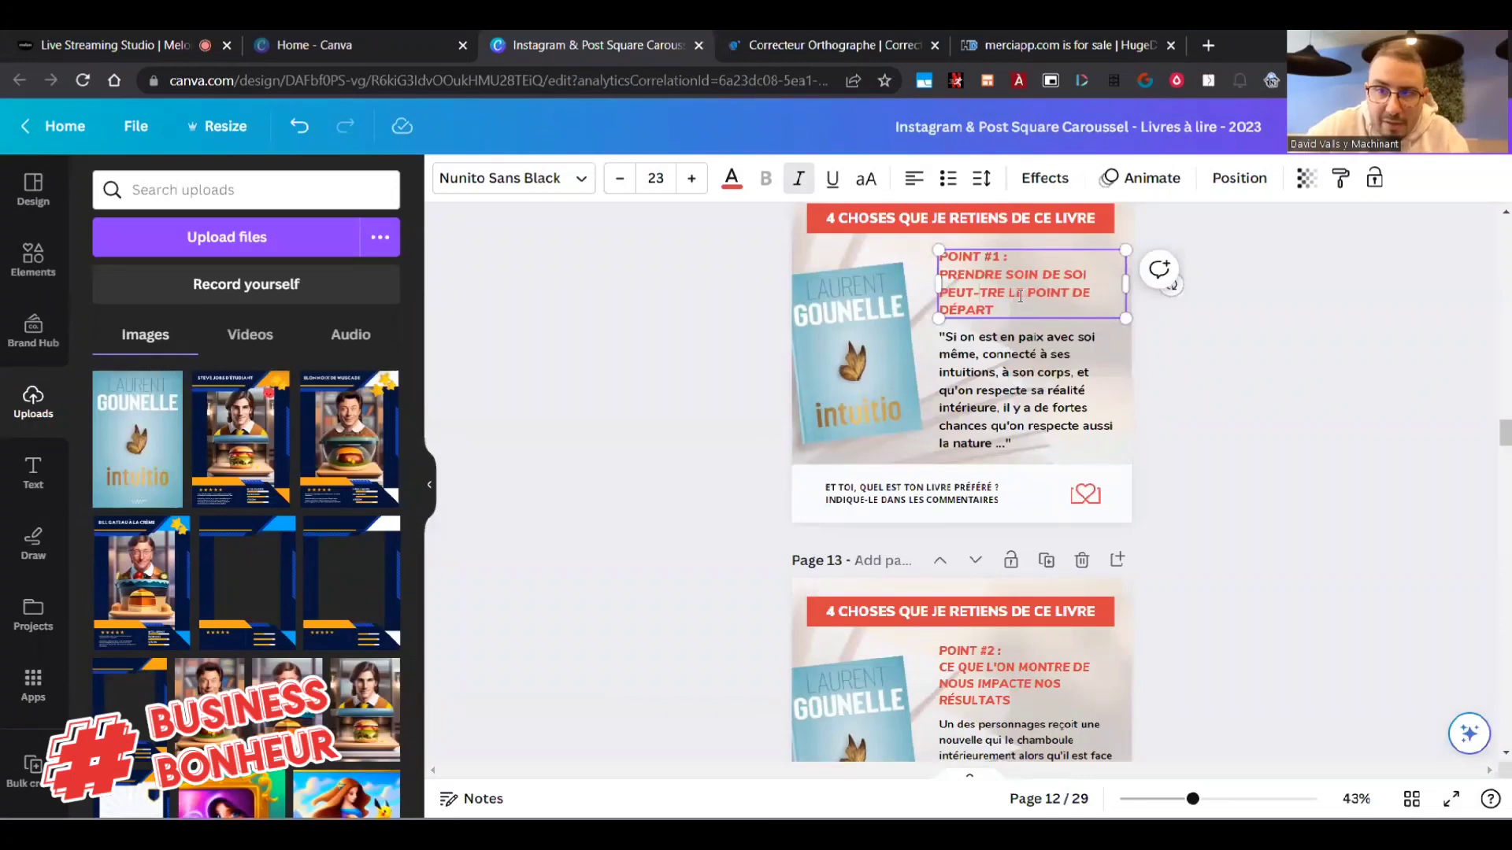
pyautogui.write('Ê')
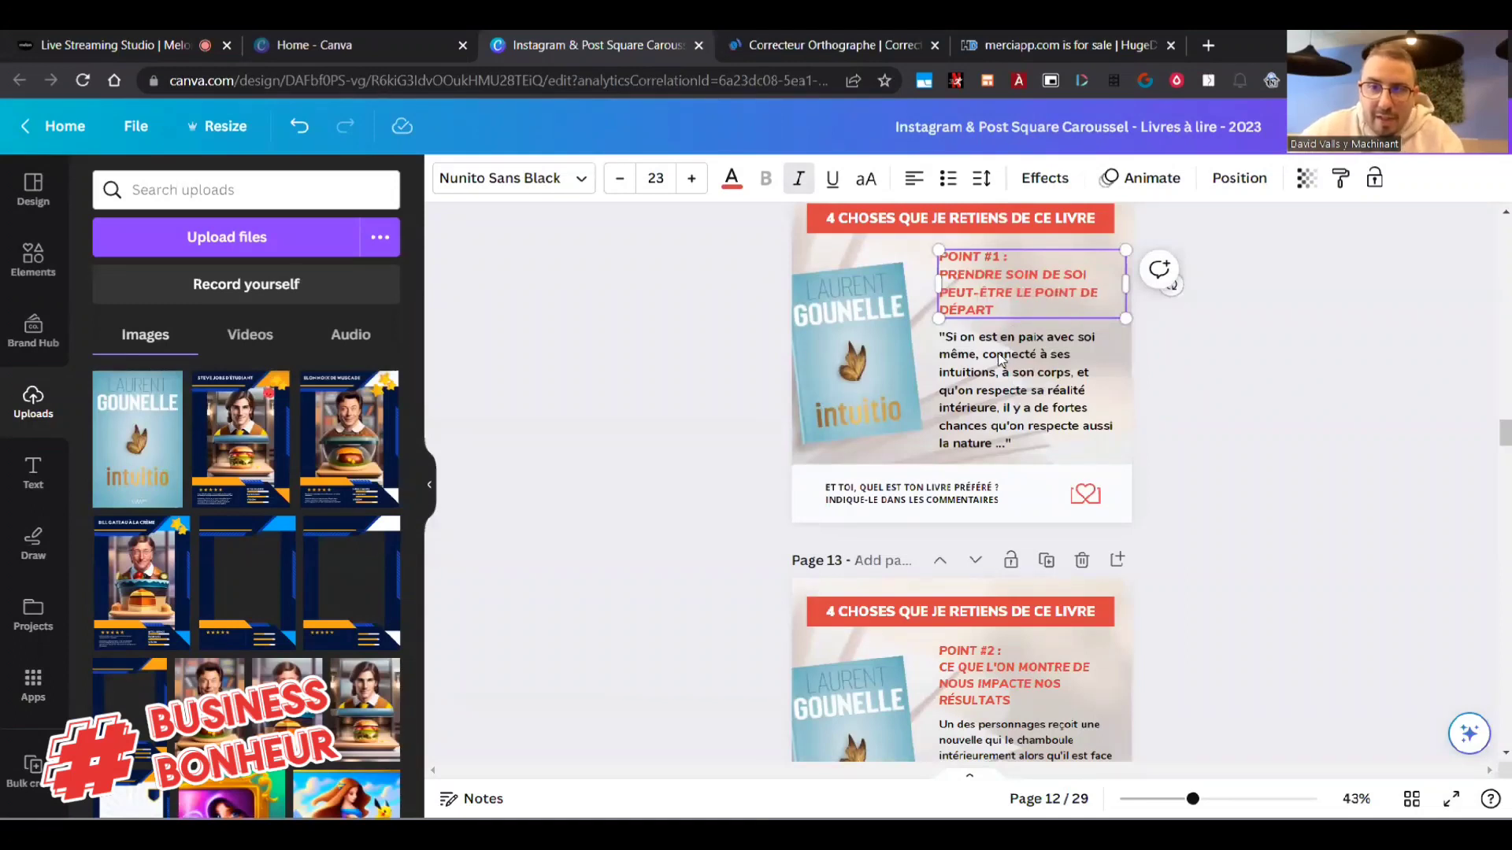
# Copy the quote paragraph under POINT #1 on page 12 into Scribens and check its spelling.
pyautogui.click(992, 362)
pyautogui.hotkey('ctrl', 'a')
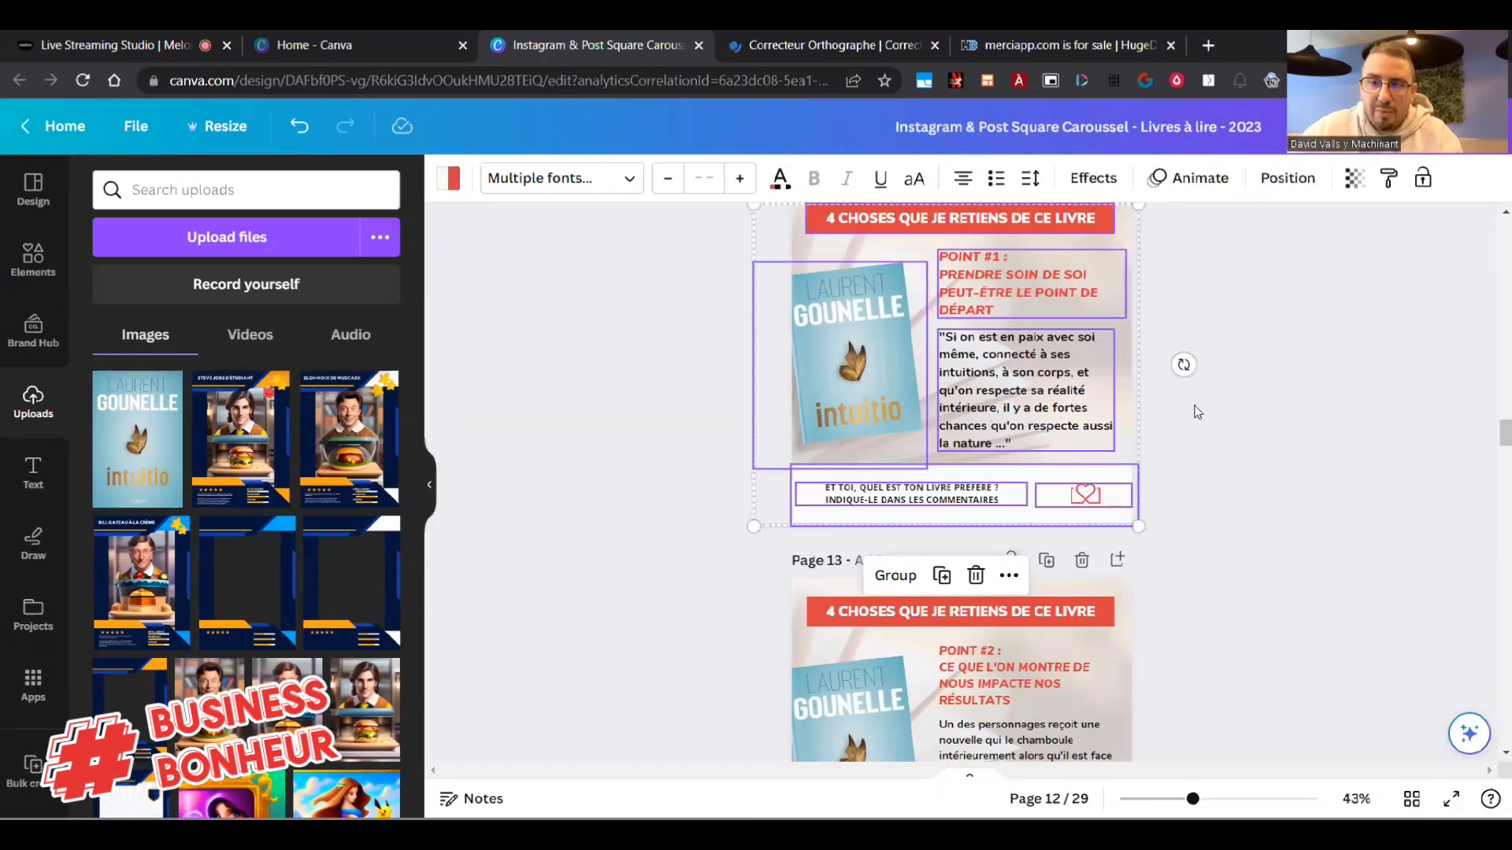
pyautogui.click(1044, 389)
pyautogui.doubleClick(1044, 389)
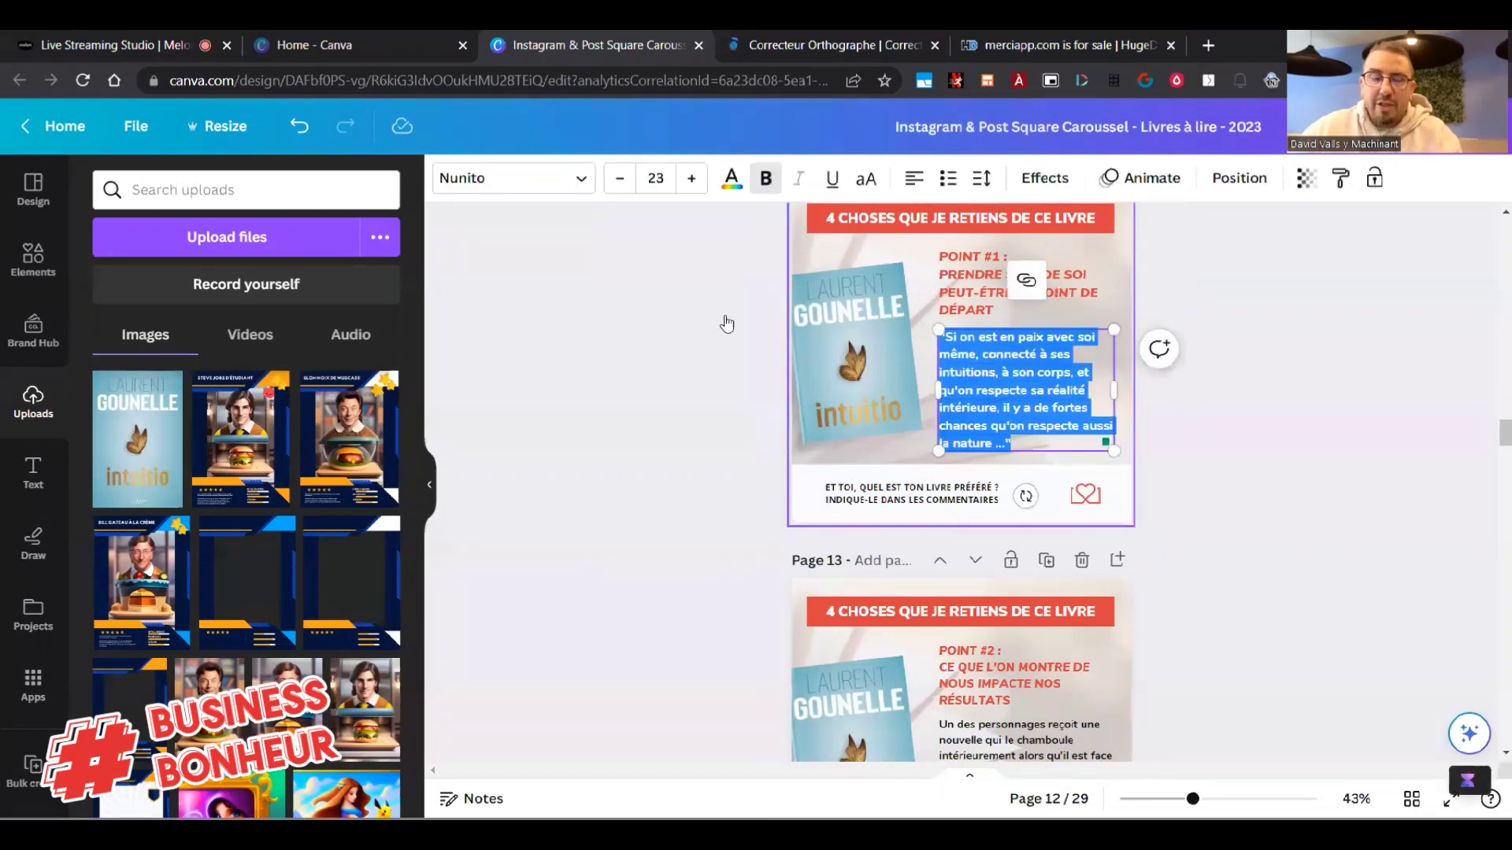
pyautogui.hotkey('ctrl', 'Tab')
pyautogui.click(1114, 384)
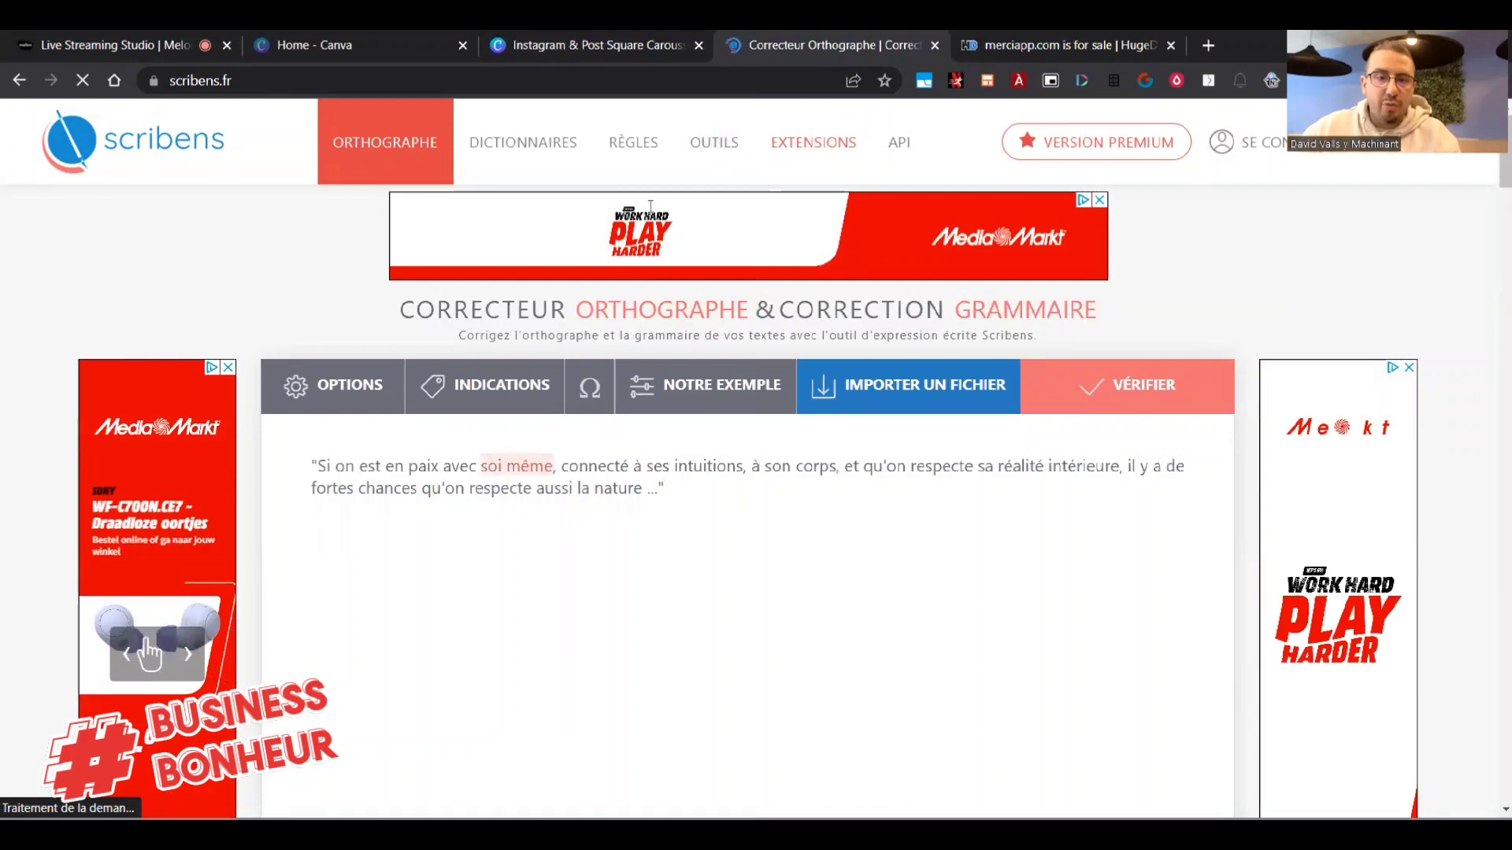
# Return to the Canva carousel and examine the MerciApp alert for the quote paragraph on page 12.
pyautogui.click(608, 46)
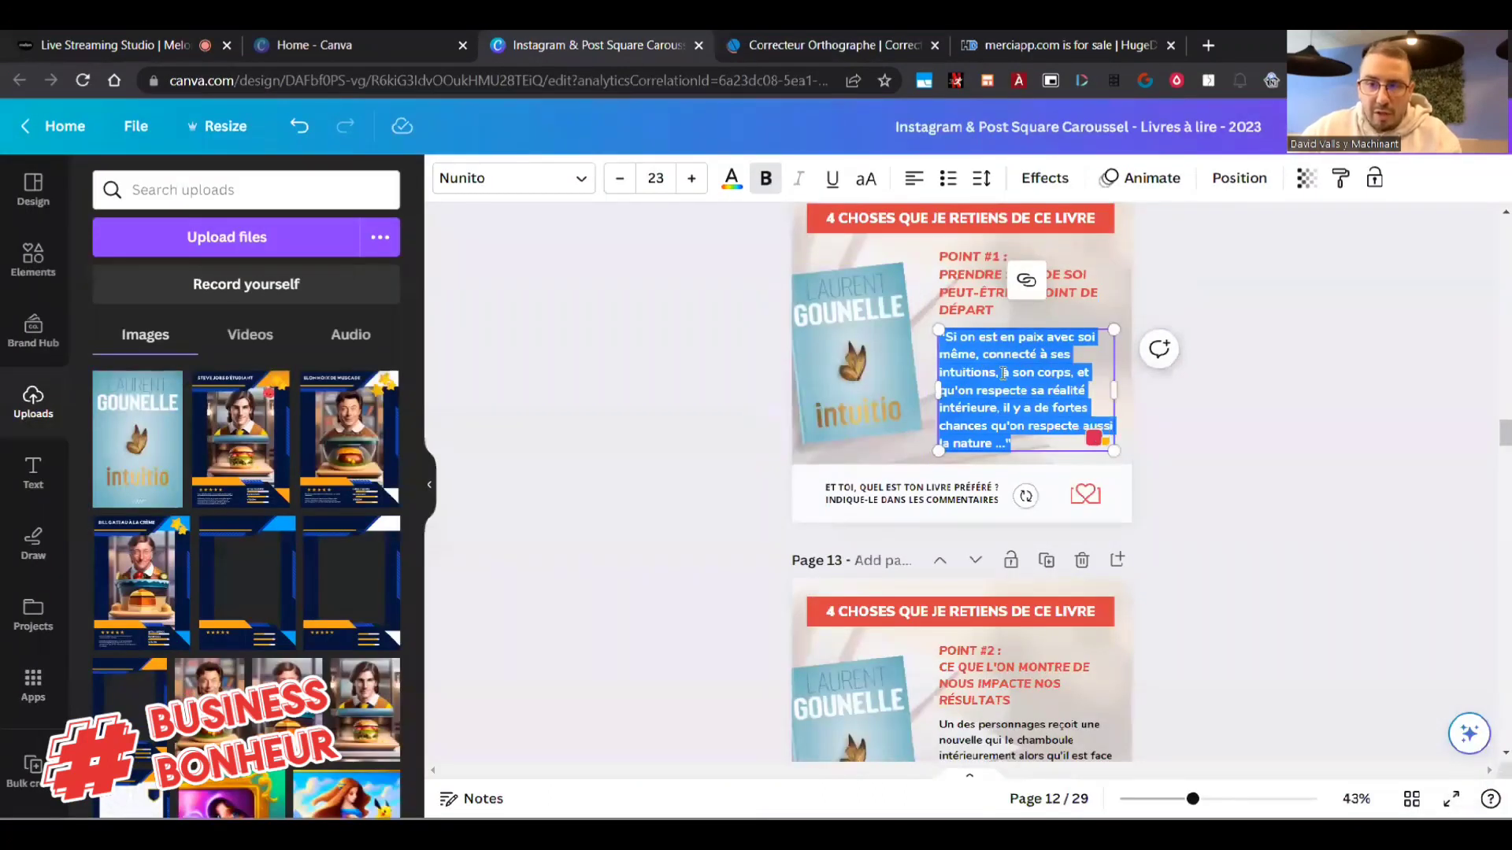
pyautogui.click(1003, 372)
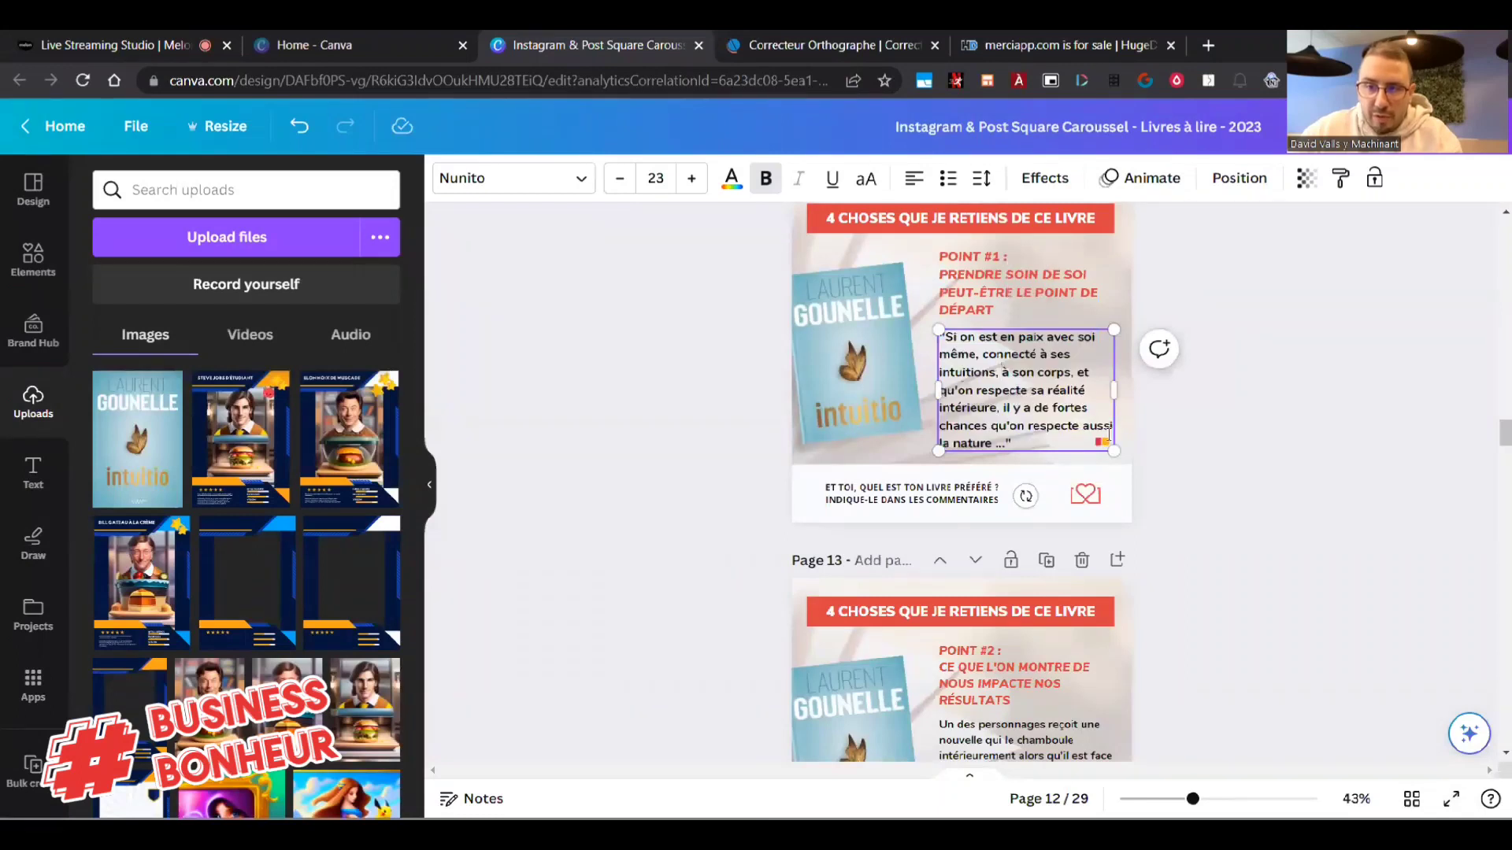
pyautogui.moveTo(1101, 445)
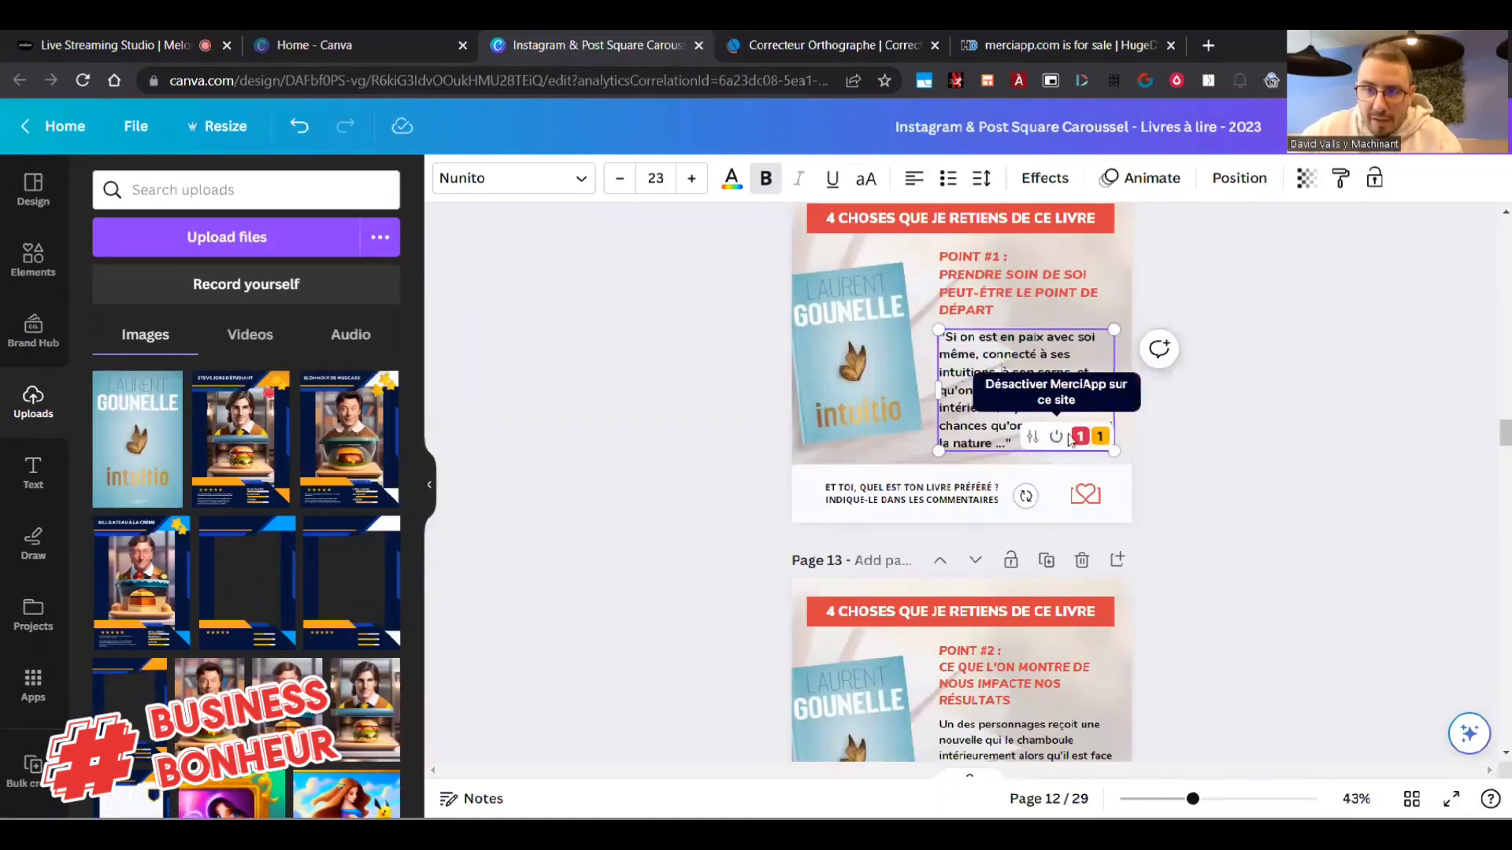
pyautogui.click(1081, 437)
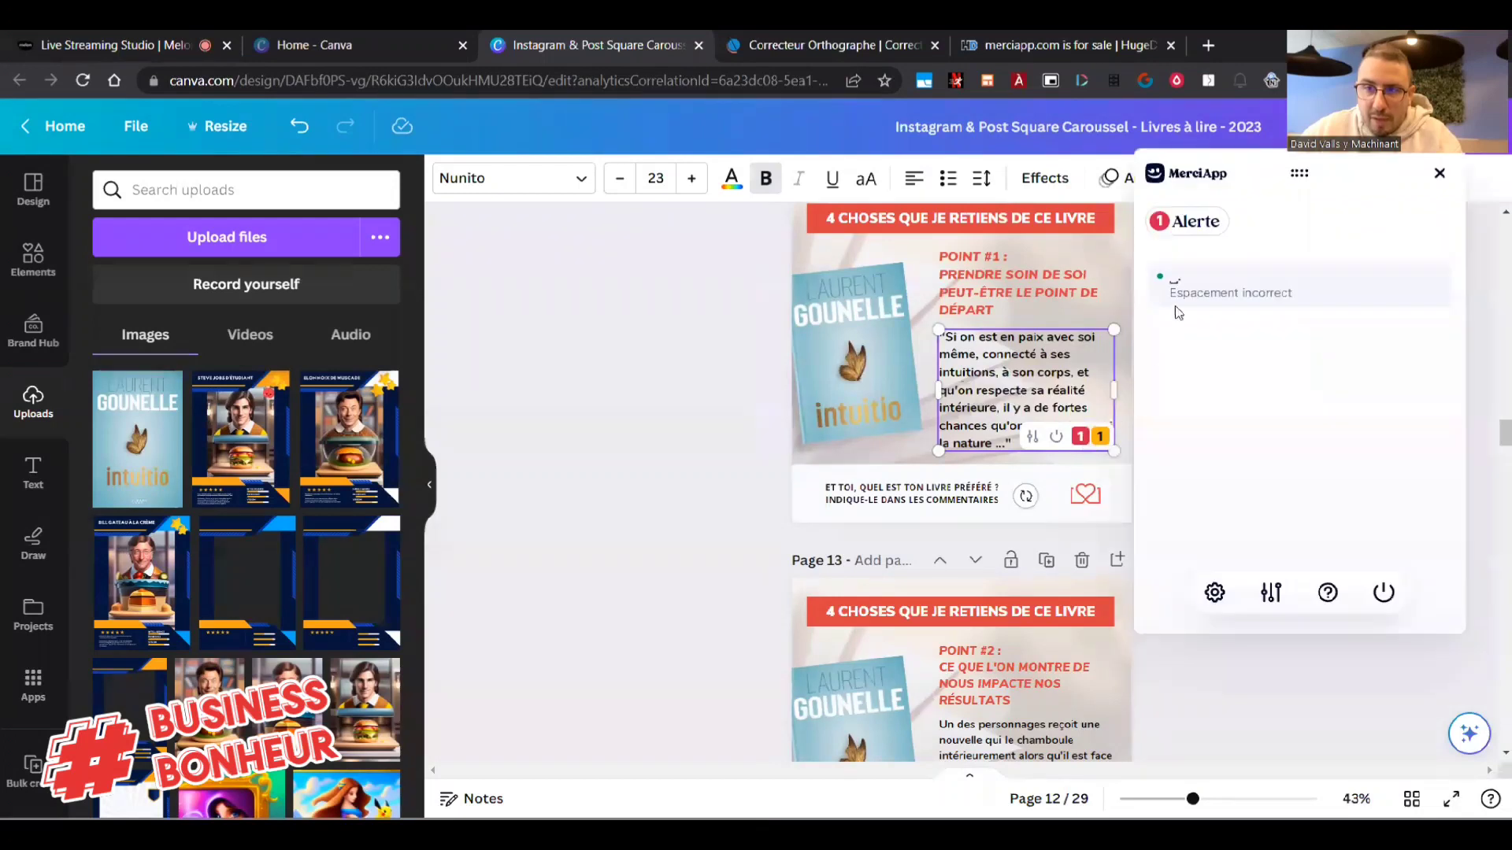
pyautogui.click(1198, 291)
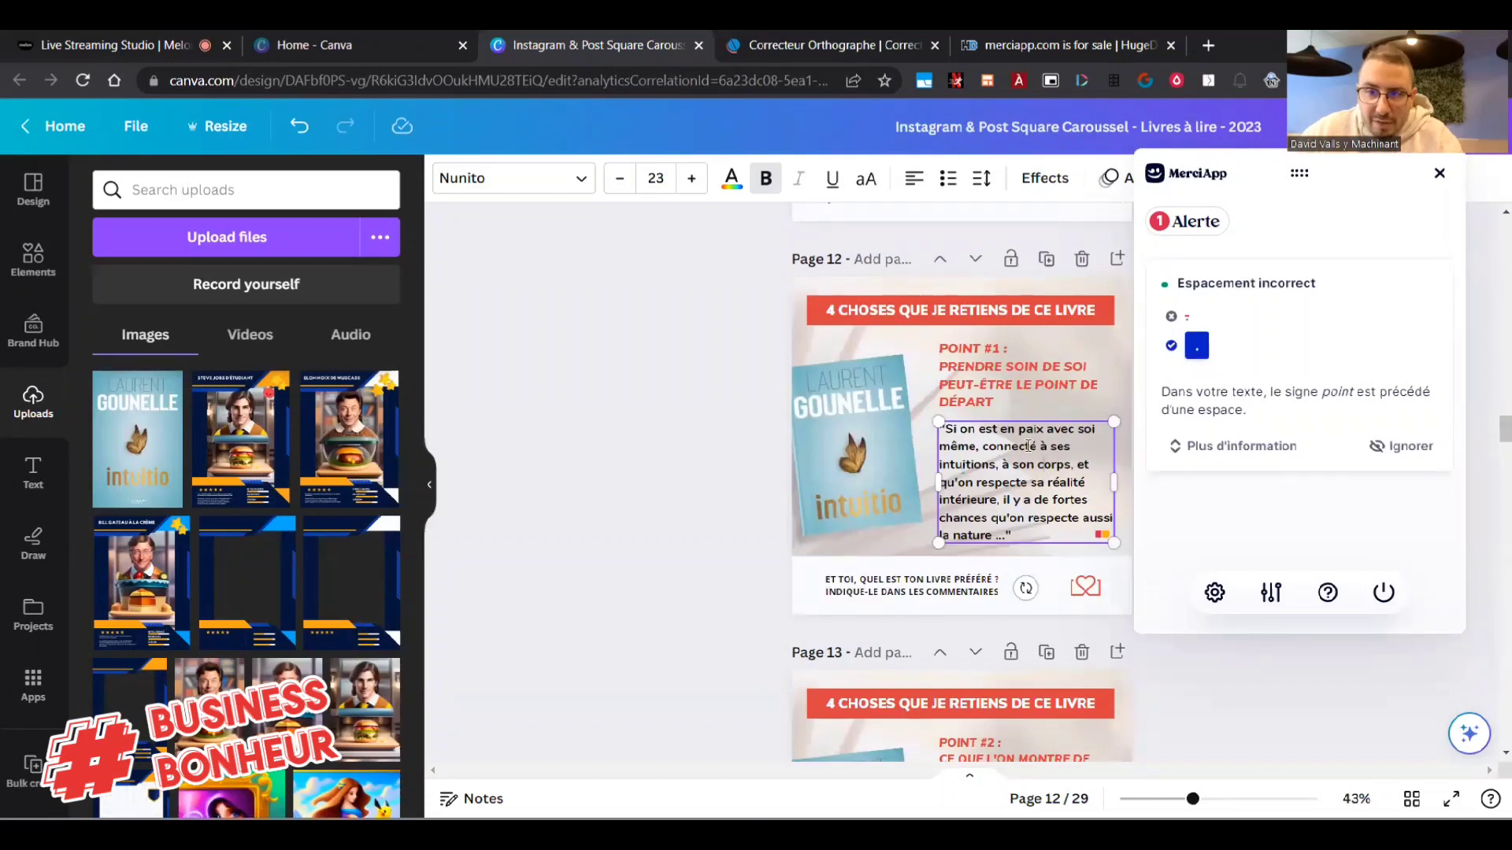
# Correct "soi même" to "soi-même" in the quote paragraph on page 12.
pyautogui.press('BackSpace')
pyautogui.write('-')
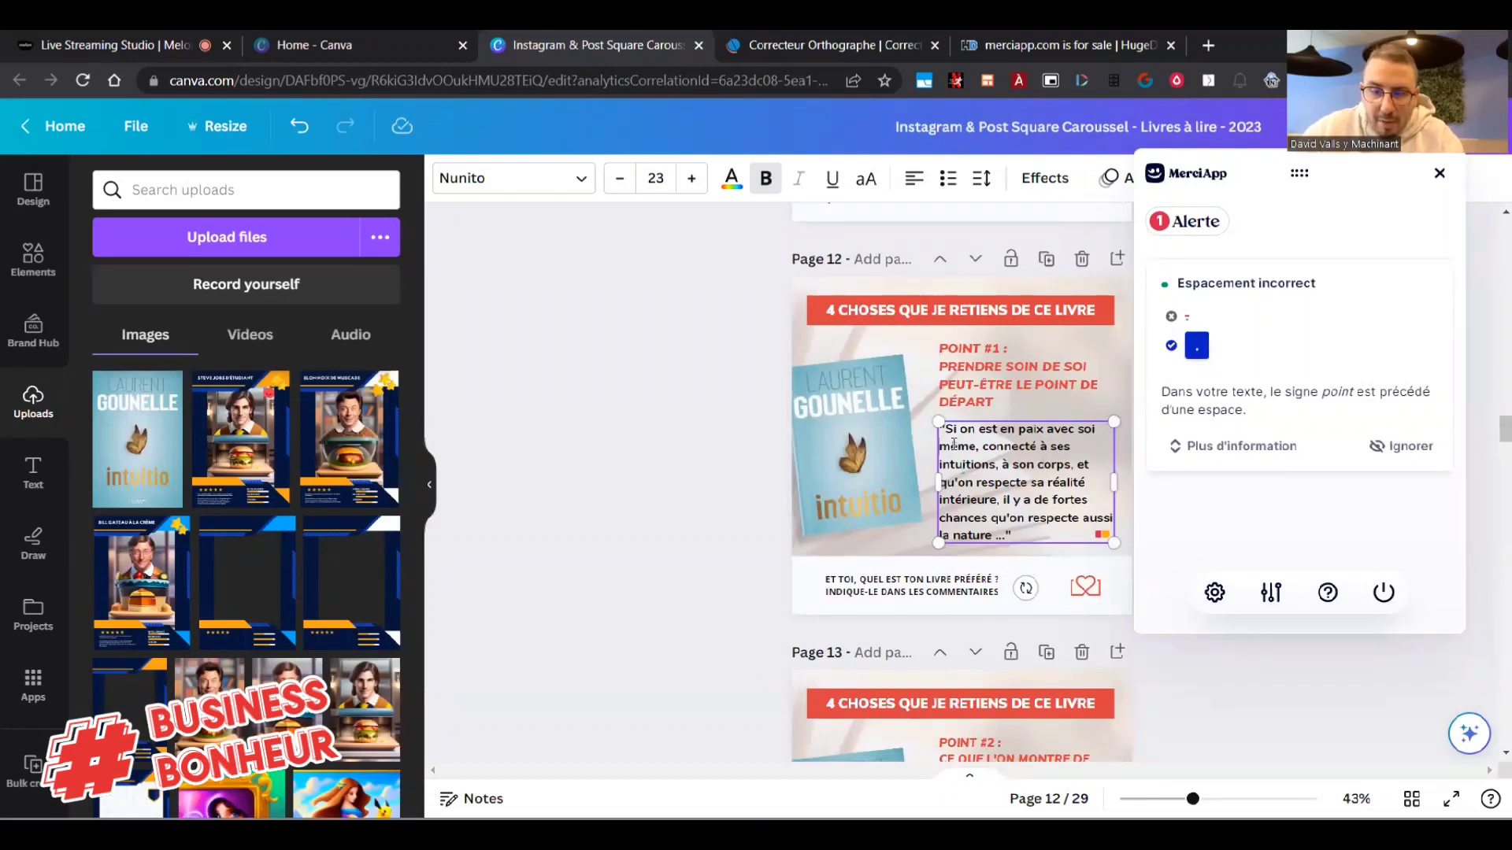
pyautogui.click(688, 480)
# Open the BUSINESSBONHEUR.COM/FOCUS link from the page 16 footer, look through the sales page and close it.
pyautogui.scroll(-20, 1173, 450)
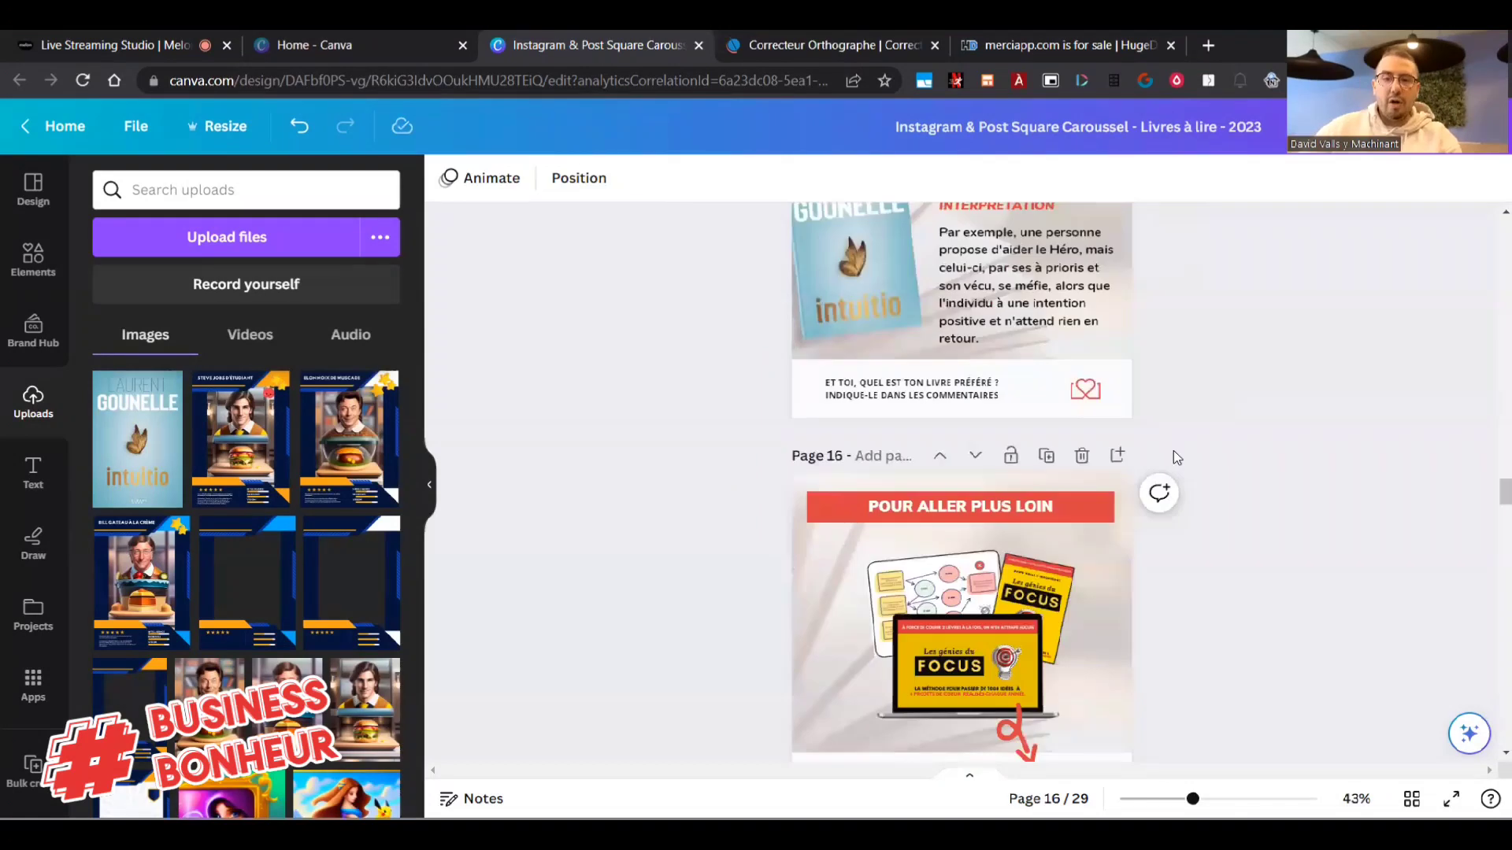
pyautogui.scroll(2, 1173, 457)
pyautogui.scroll(-1, 1046, 429)
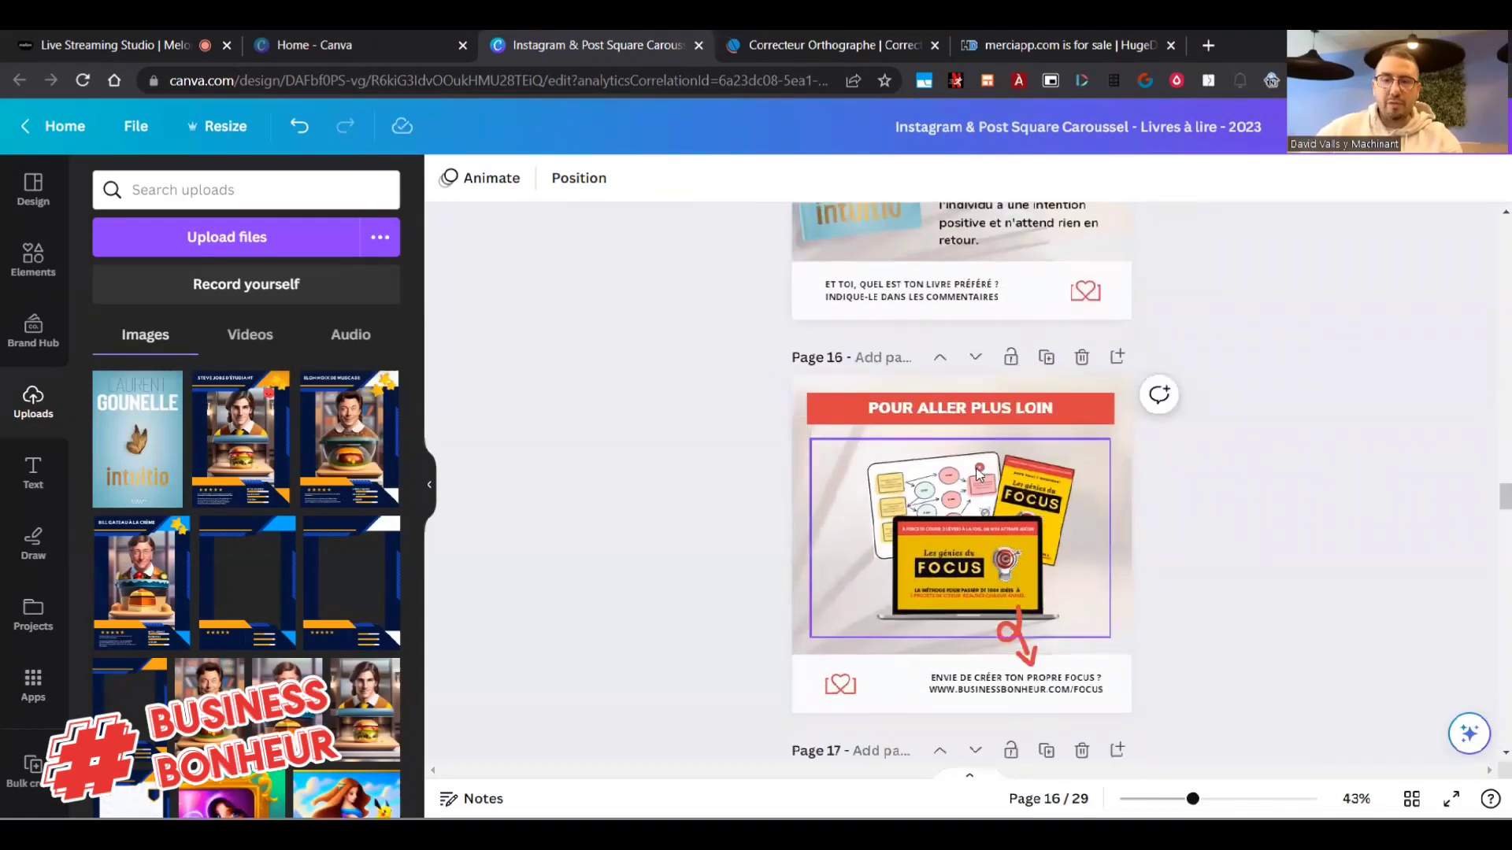
pyautogui.scroll(-1, 980, 473)
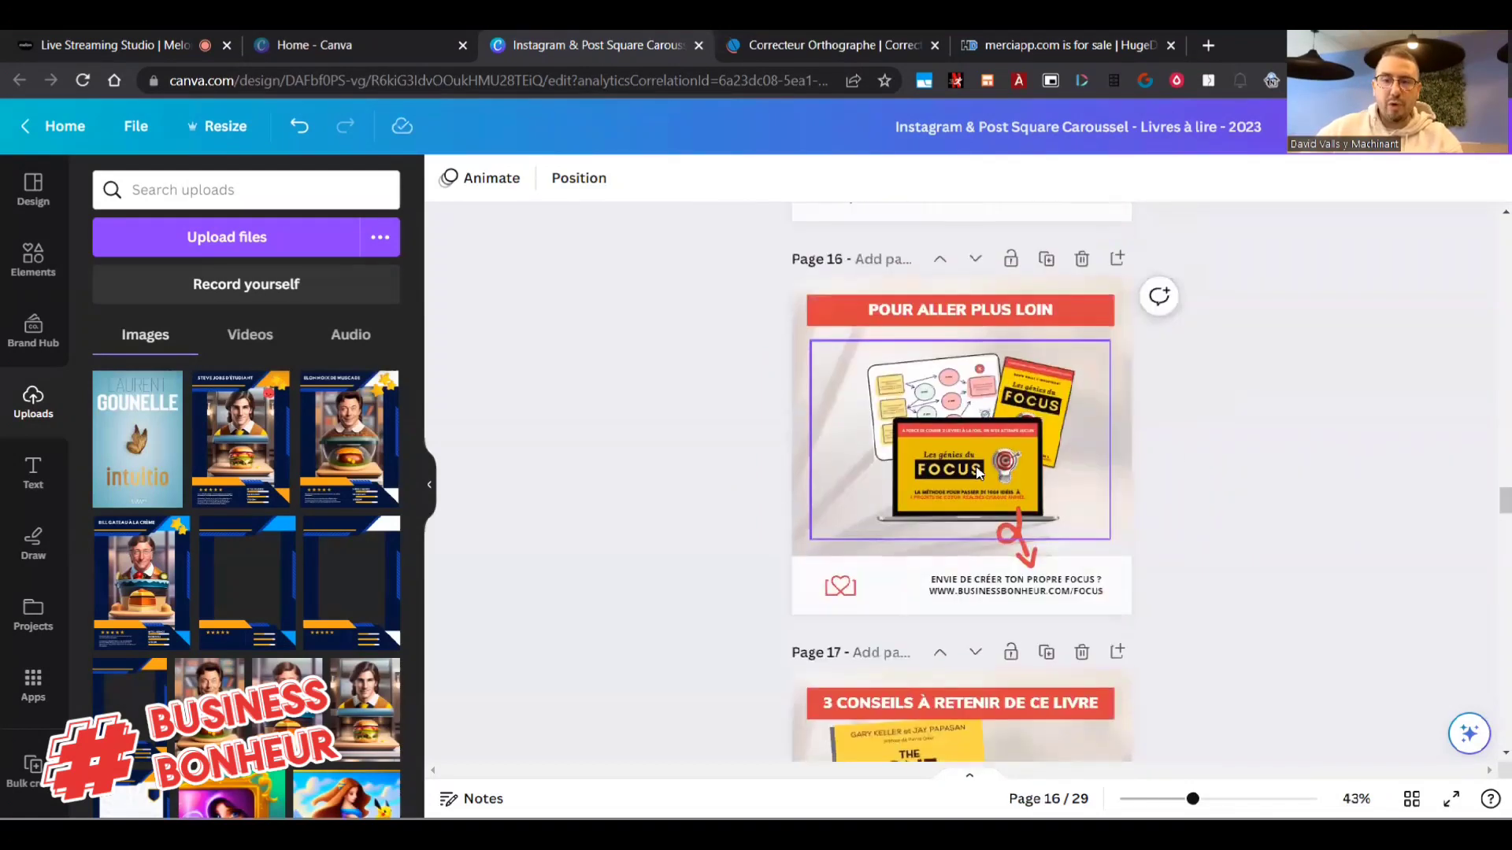
pyautogui.rightClick(1014, 594)
pyautogui.click(1118, 382)
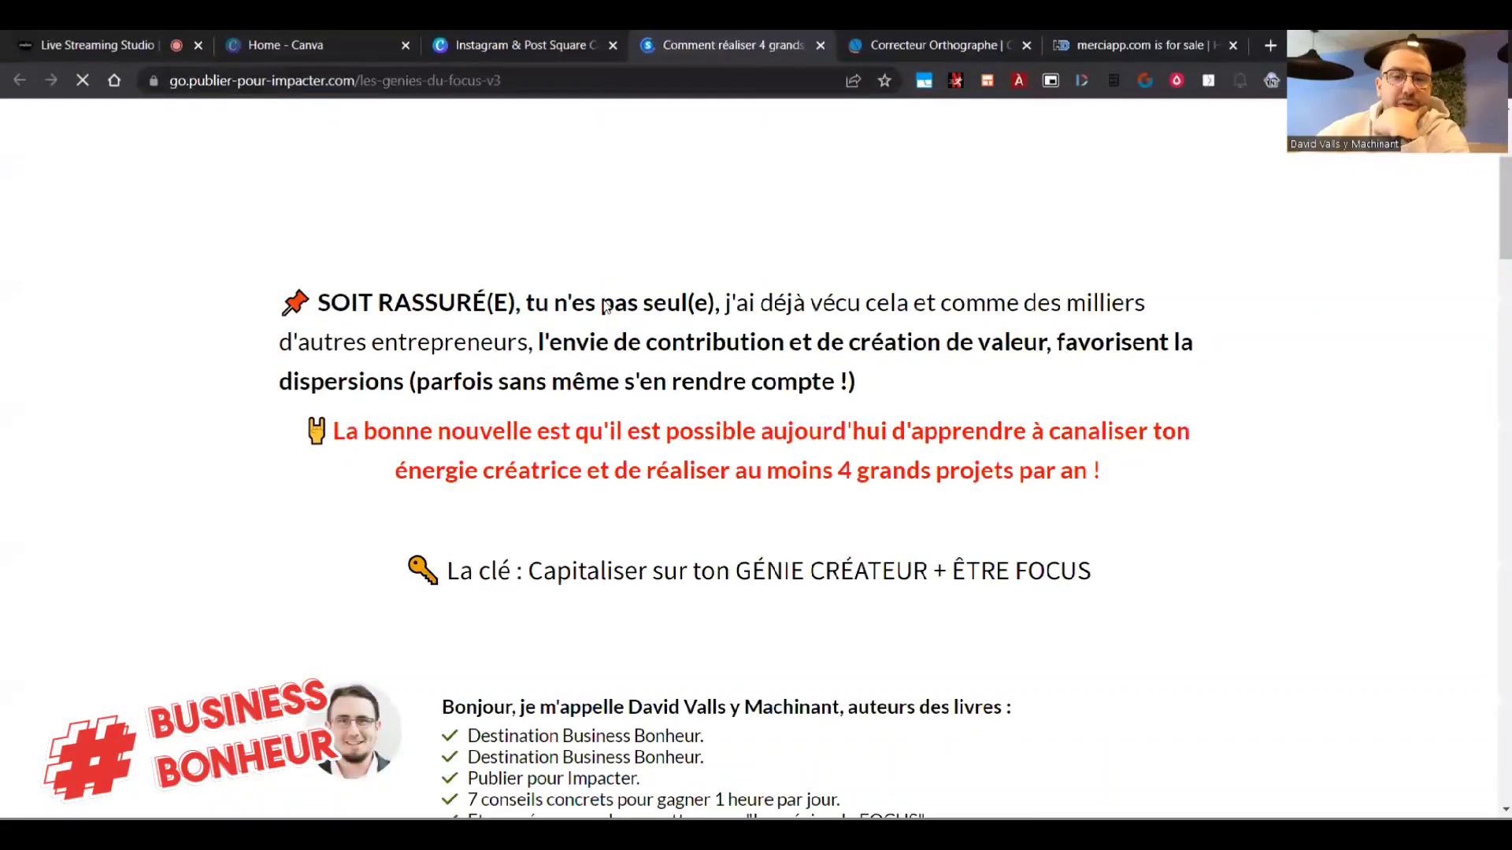
pyautogui.scroll(-10, 606, 307)
pyautogui.scroll(-5, 605, 304)
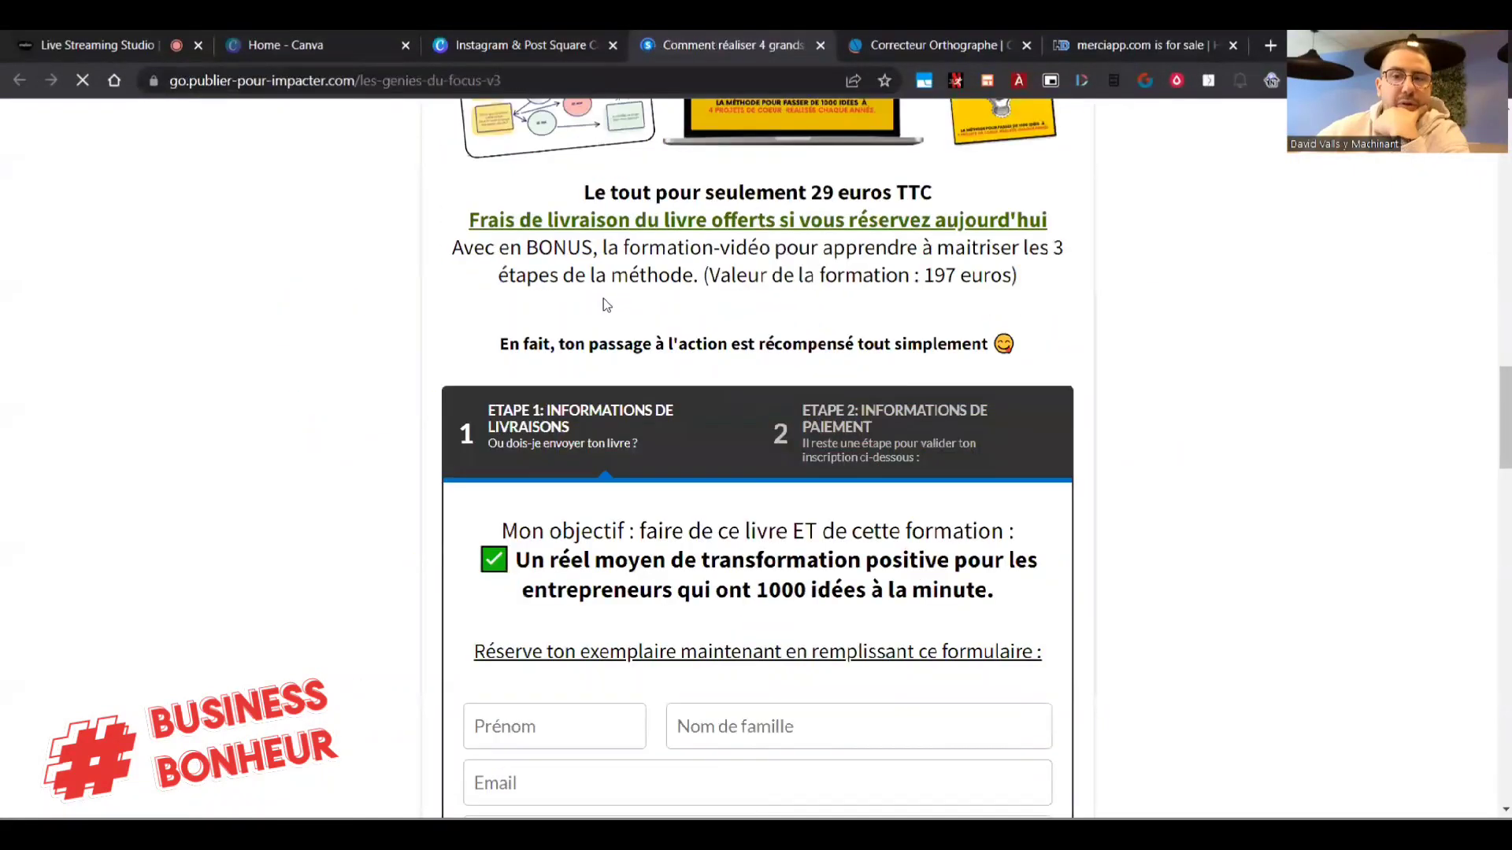
pyautogui.click(821, 45)
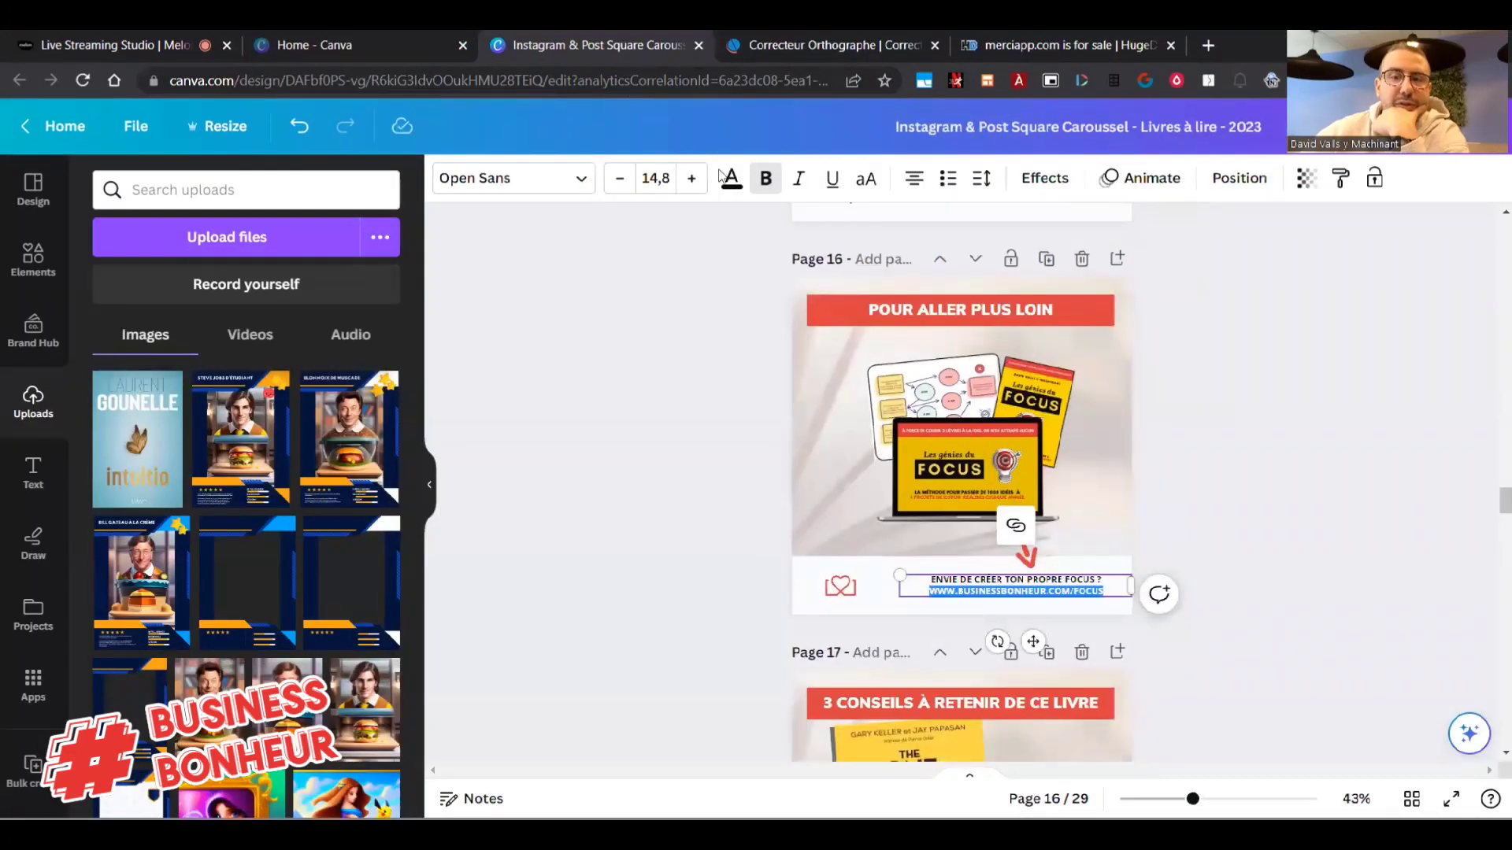
# Duplicate page 15 and change the title of the new page 16 to "ENVIE DE LE LIRE ?".
pyautogui.scroll(-2, 734, 376)
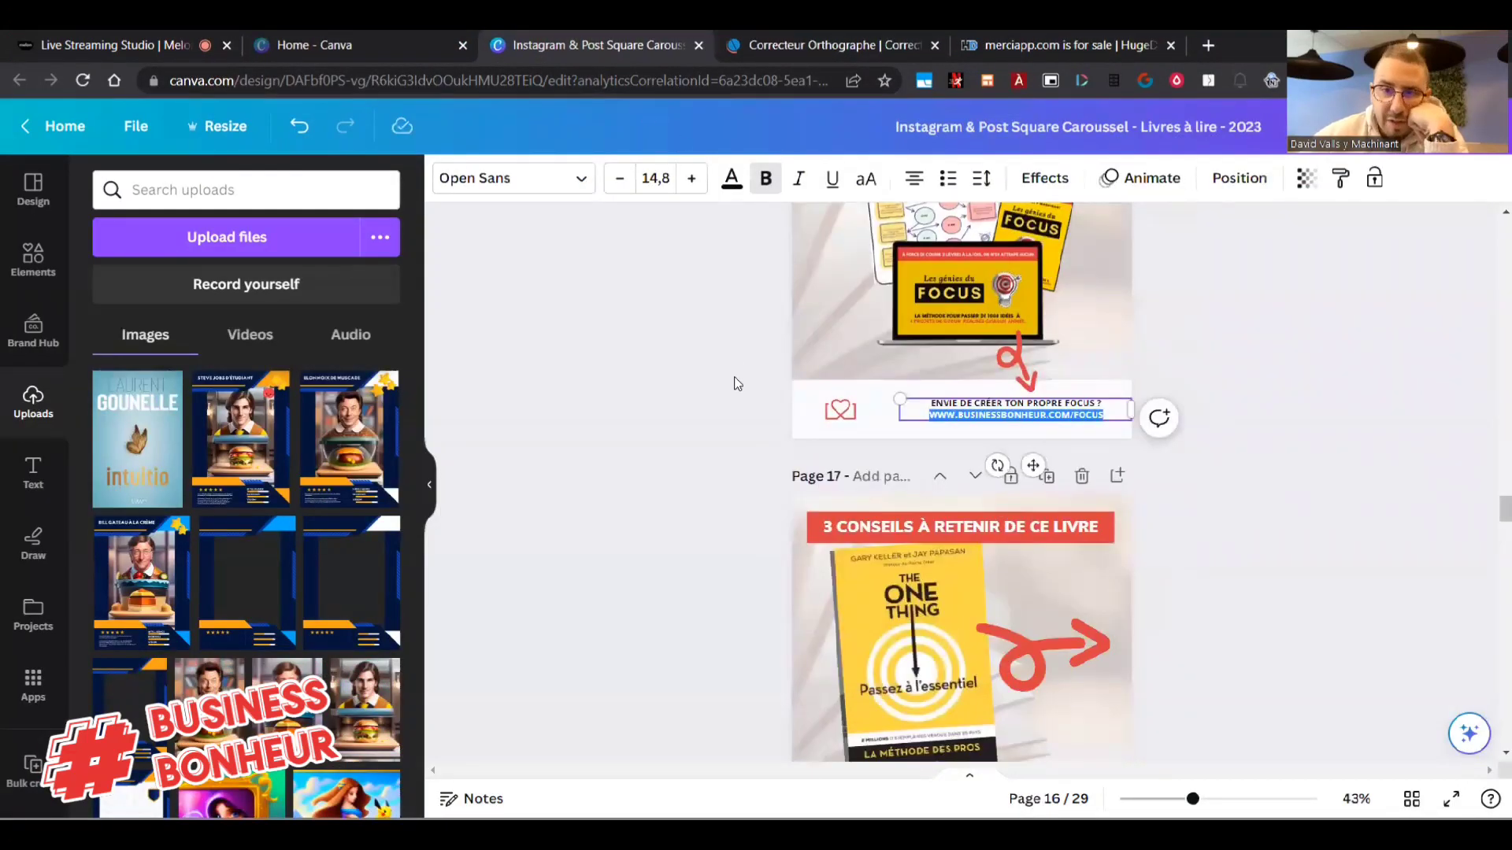
pyautogui.click(734, 377)
pyautogui.scroll(-1, 734, 376)
pyautogui.scroll(3, 734, 376)
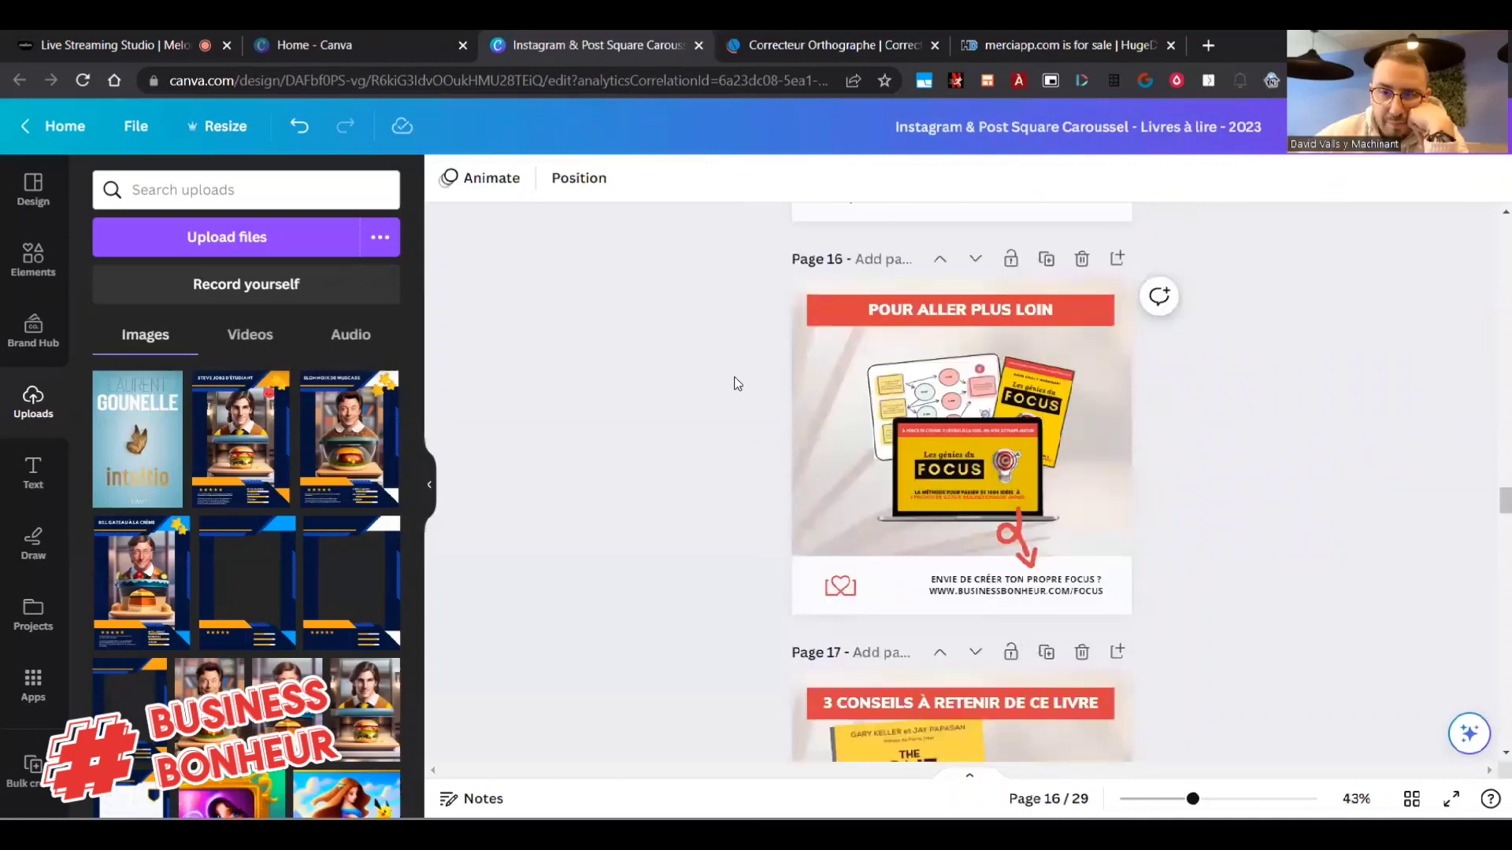
pyautogui.scroll(2, 734, 383)
pyautogui.scroll(-1, 898, 497)
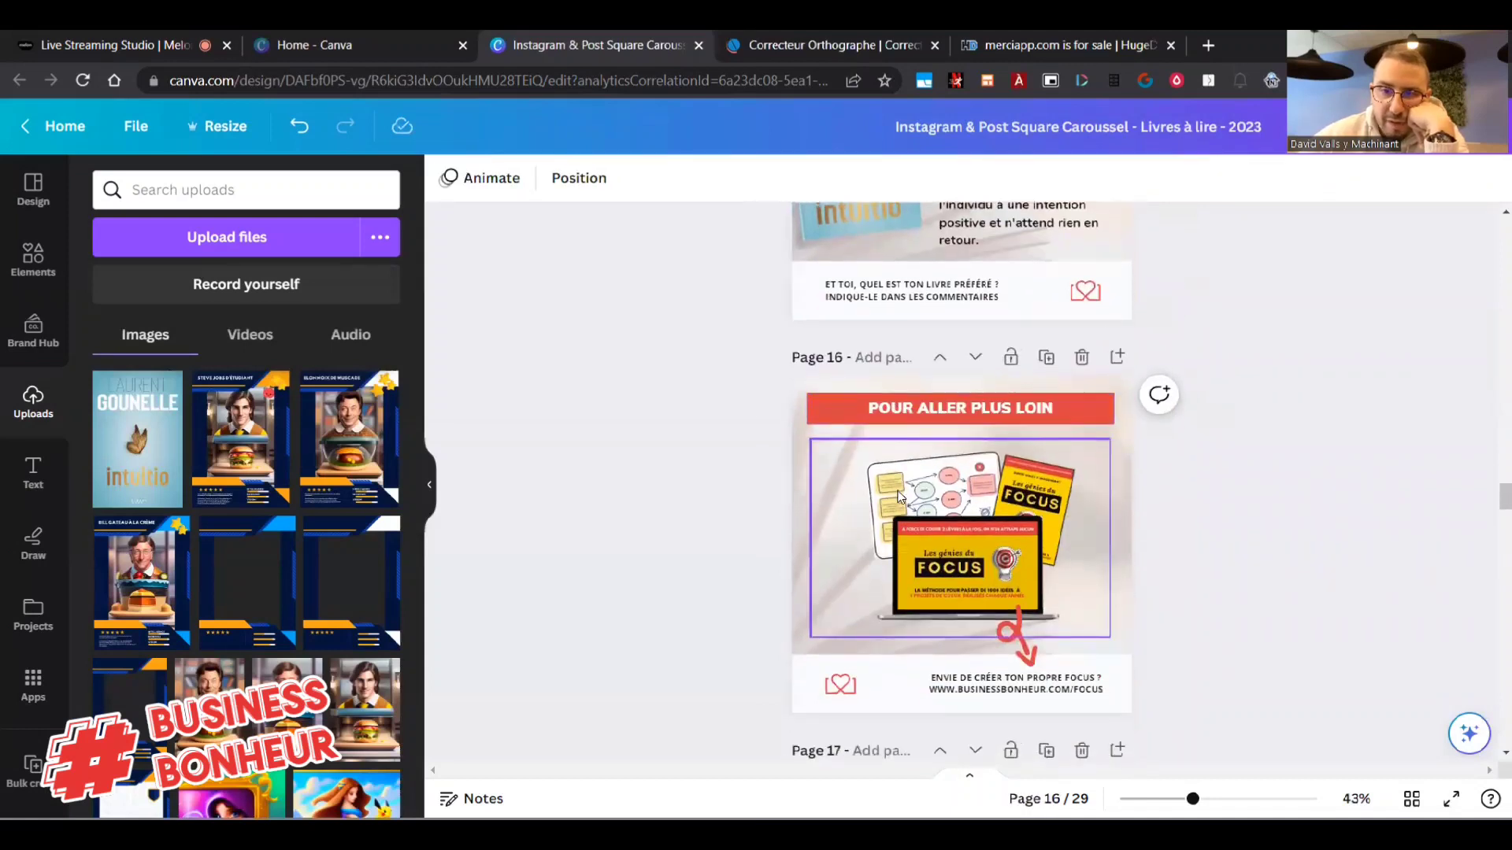
pyautogui.scroll(2, 997, 509)
pyautogui.scroll(1, 1032, 433)
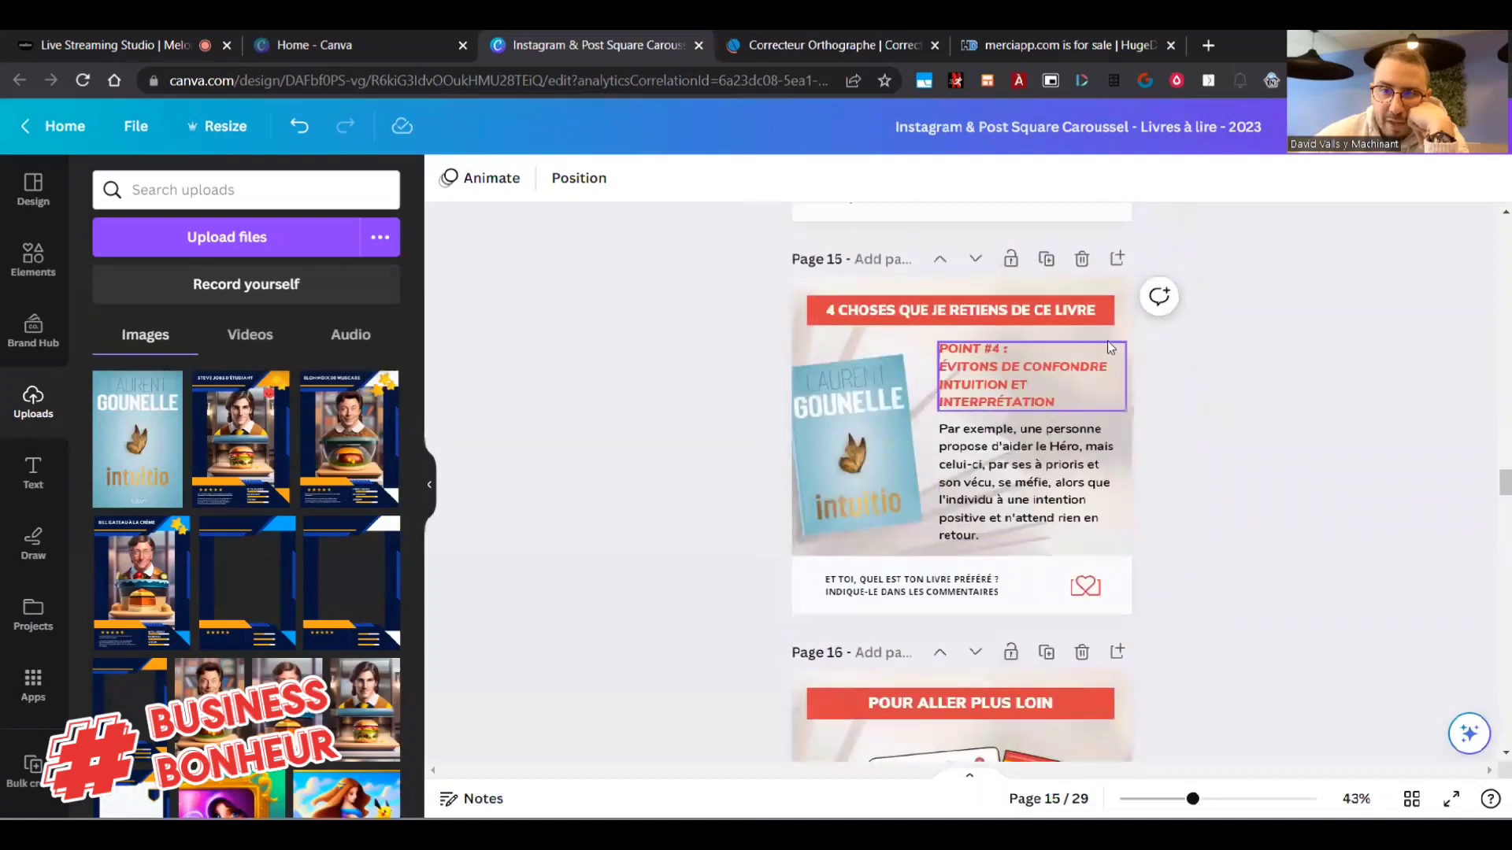
pyautogui.click(1046, 260)
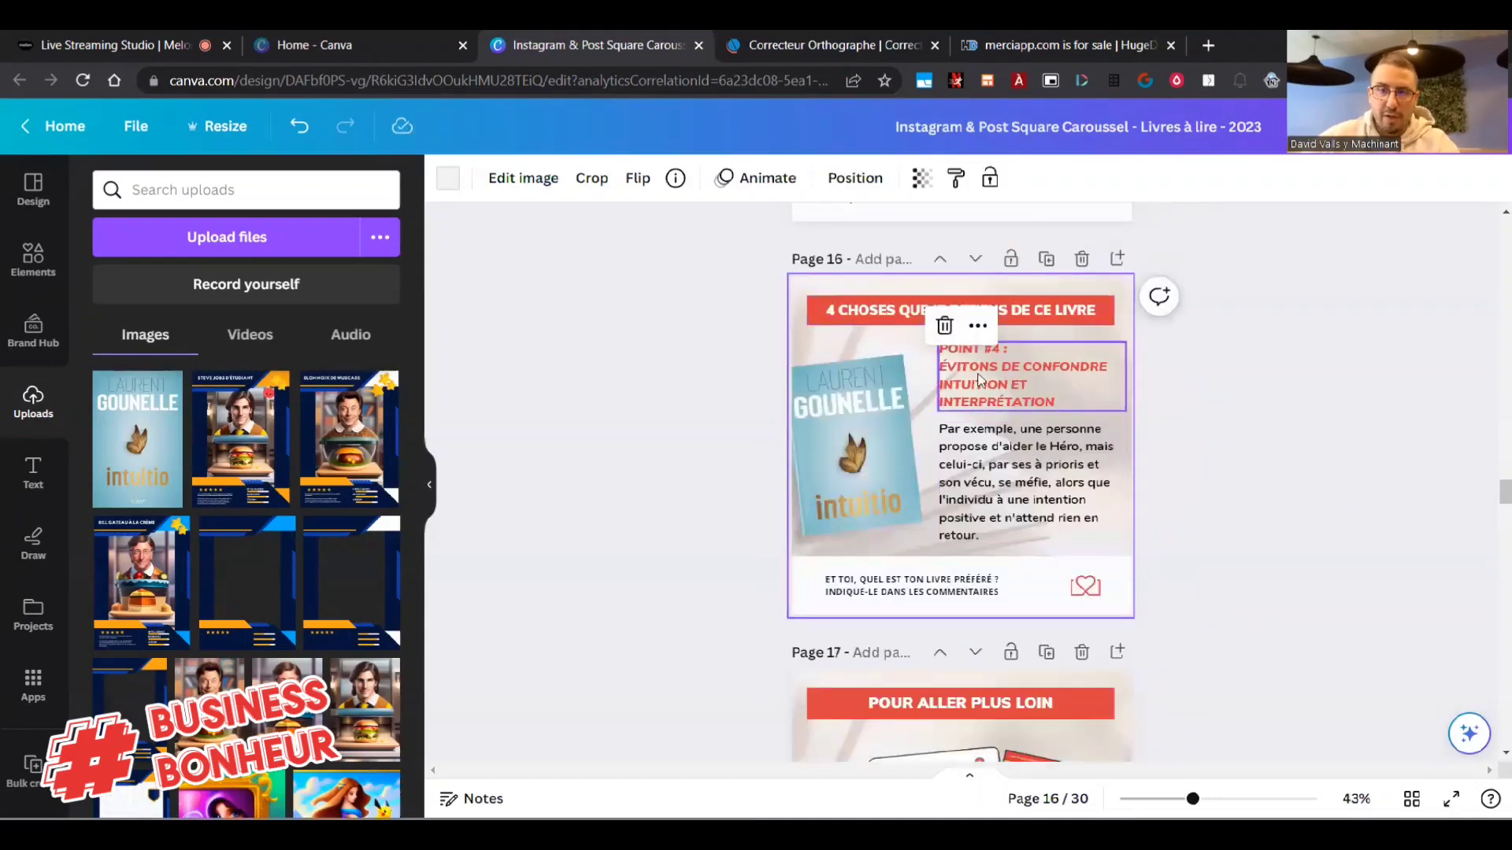
pyautogui.click(969, 310)
pyautogui.write('ENVIE DE LE LIRE ?')
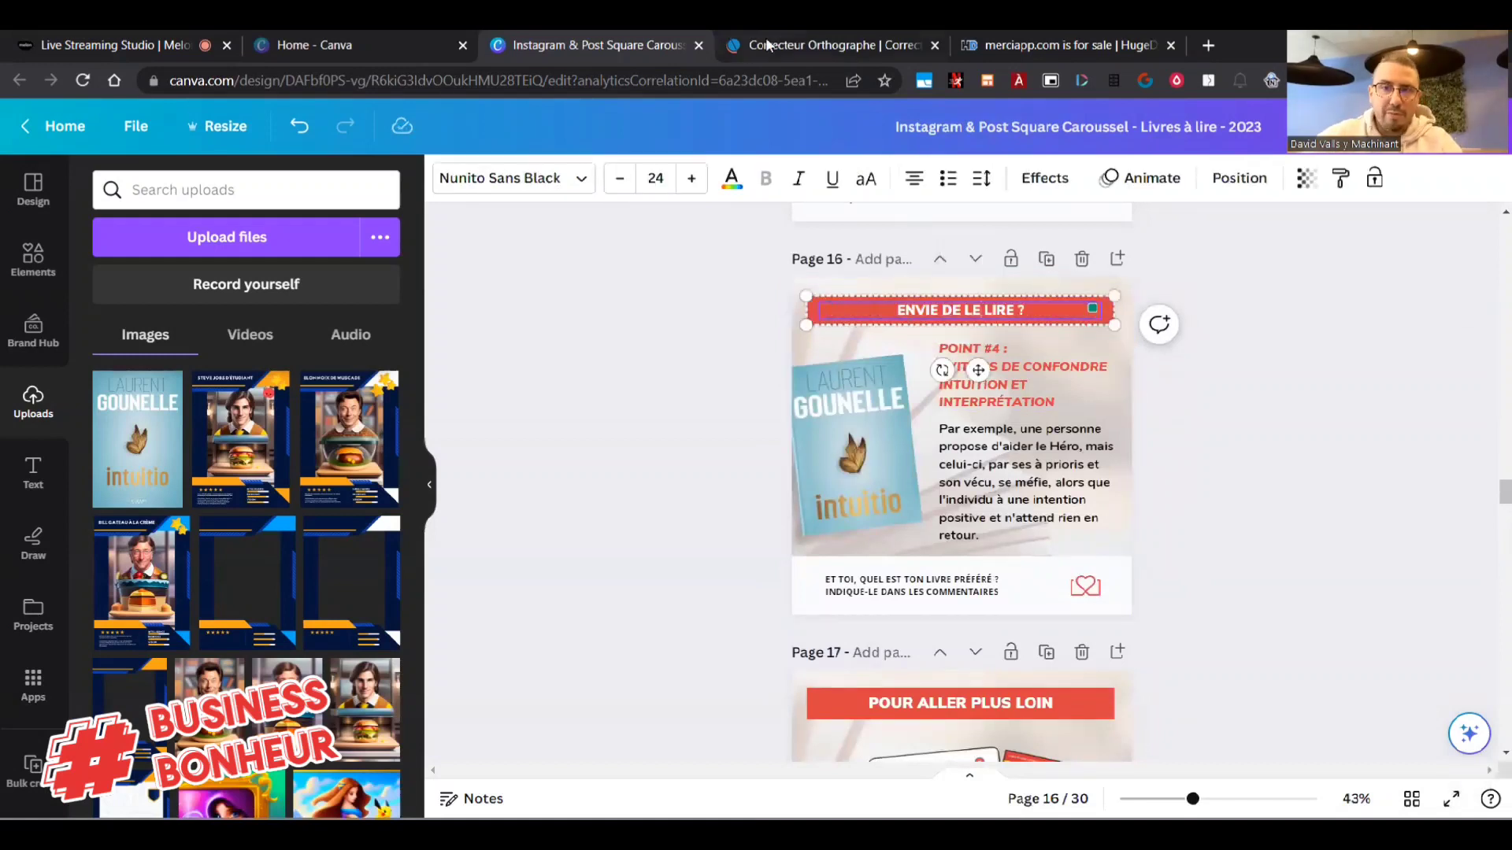
# Load the bookshop website moliere.com in the browser tab holding the Scribens corrector.
pyautogui.click(792, 50)
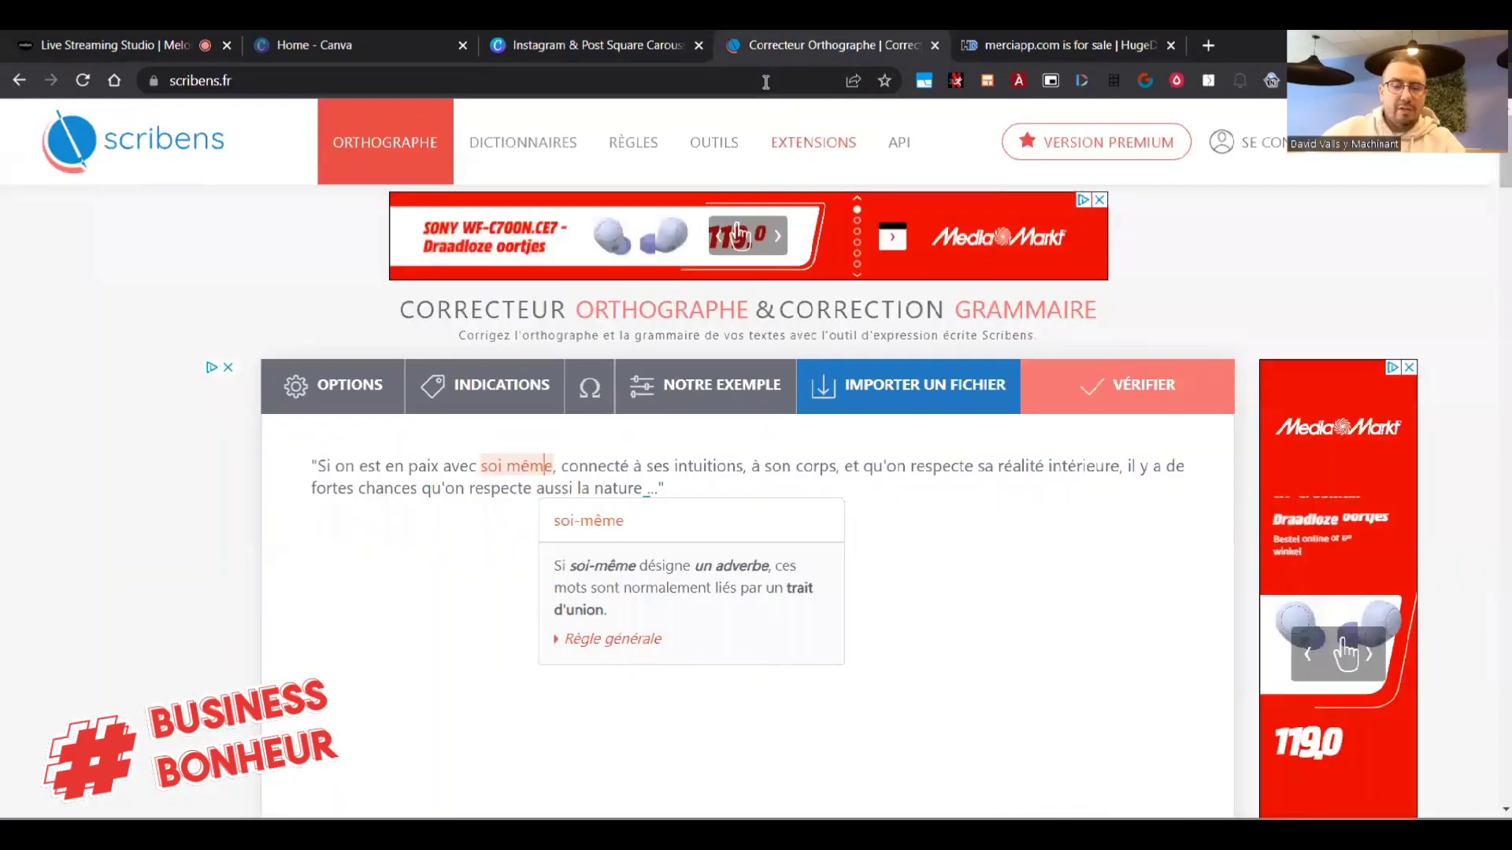
pyautogui.click(766, 82)
pyautogui.write('moliere.com')
pyautogui.press('Return')
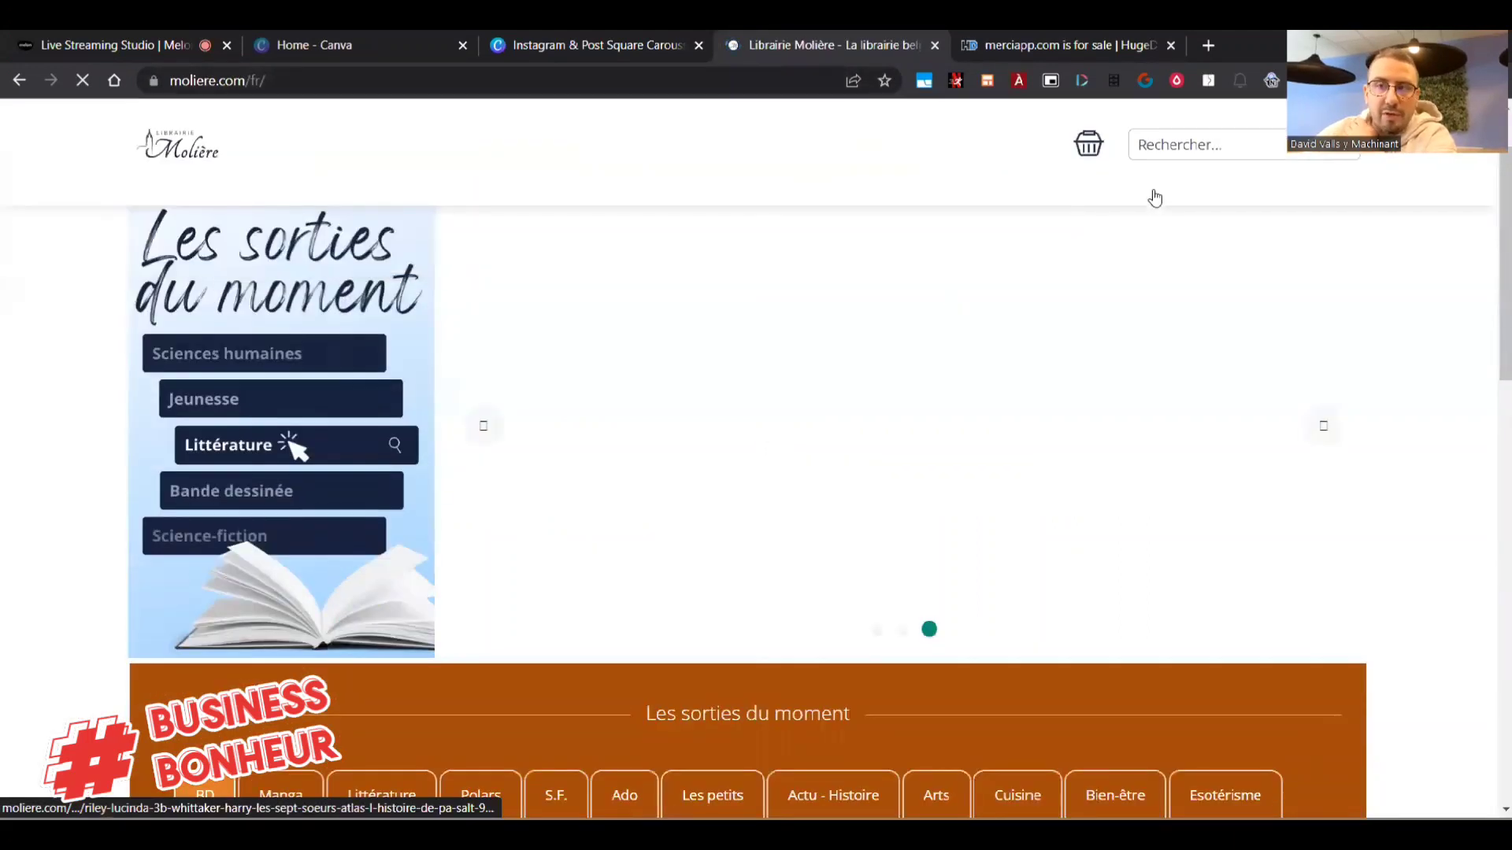
# Search the Librairie Molière site for the book "intuitio".
pyautogui.click(1159, 145)
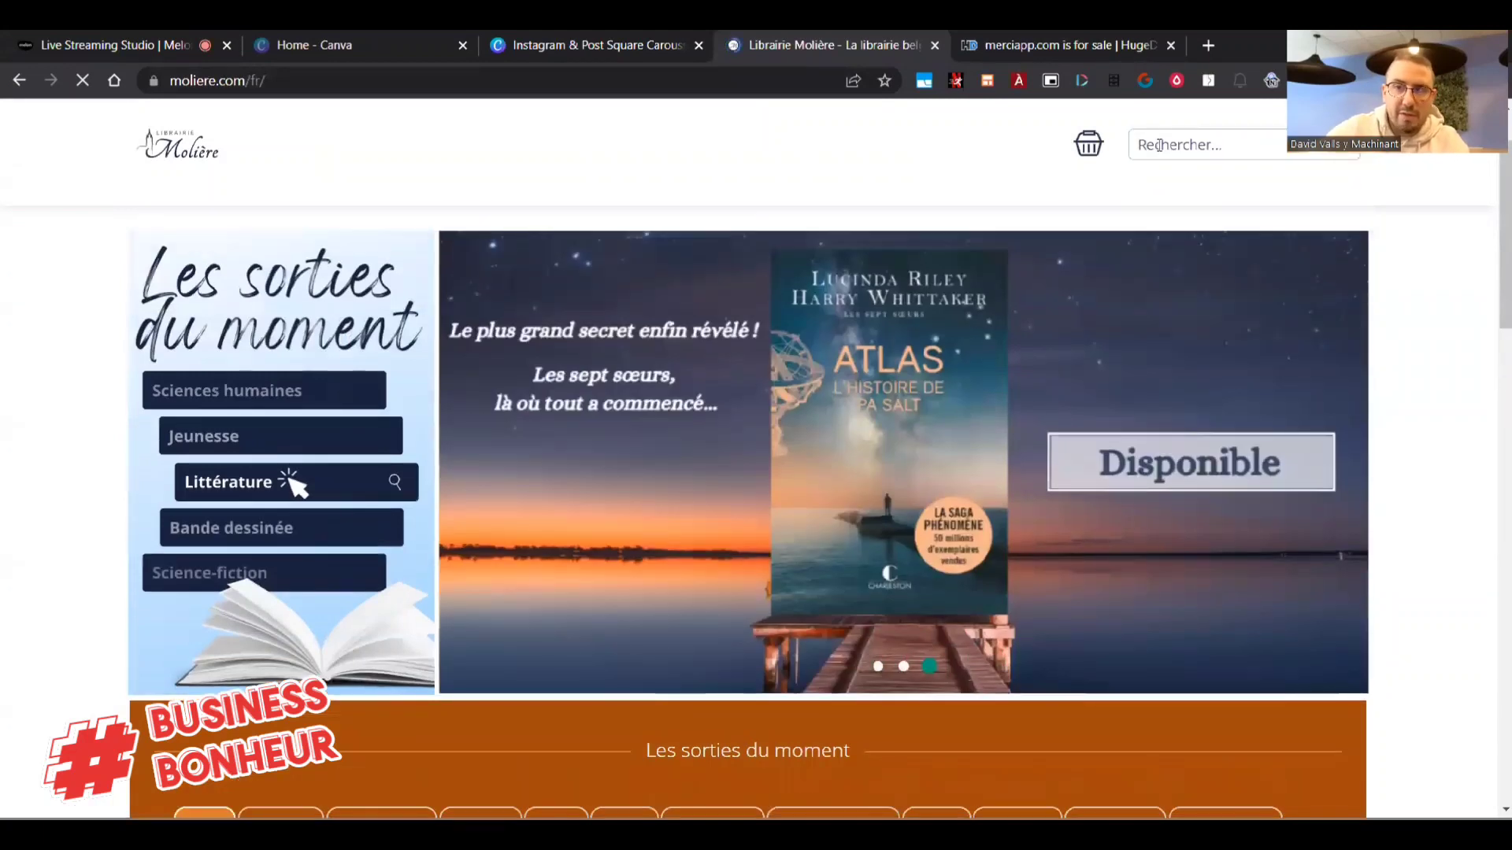
pyautogui.click(1159, 145)
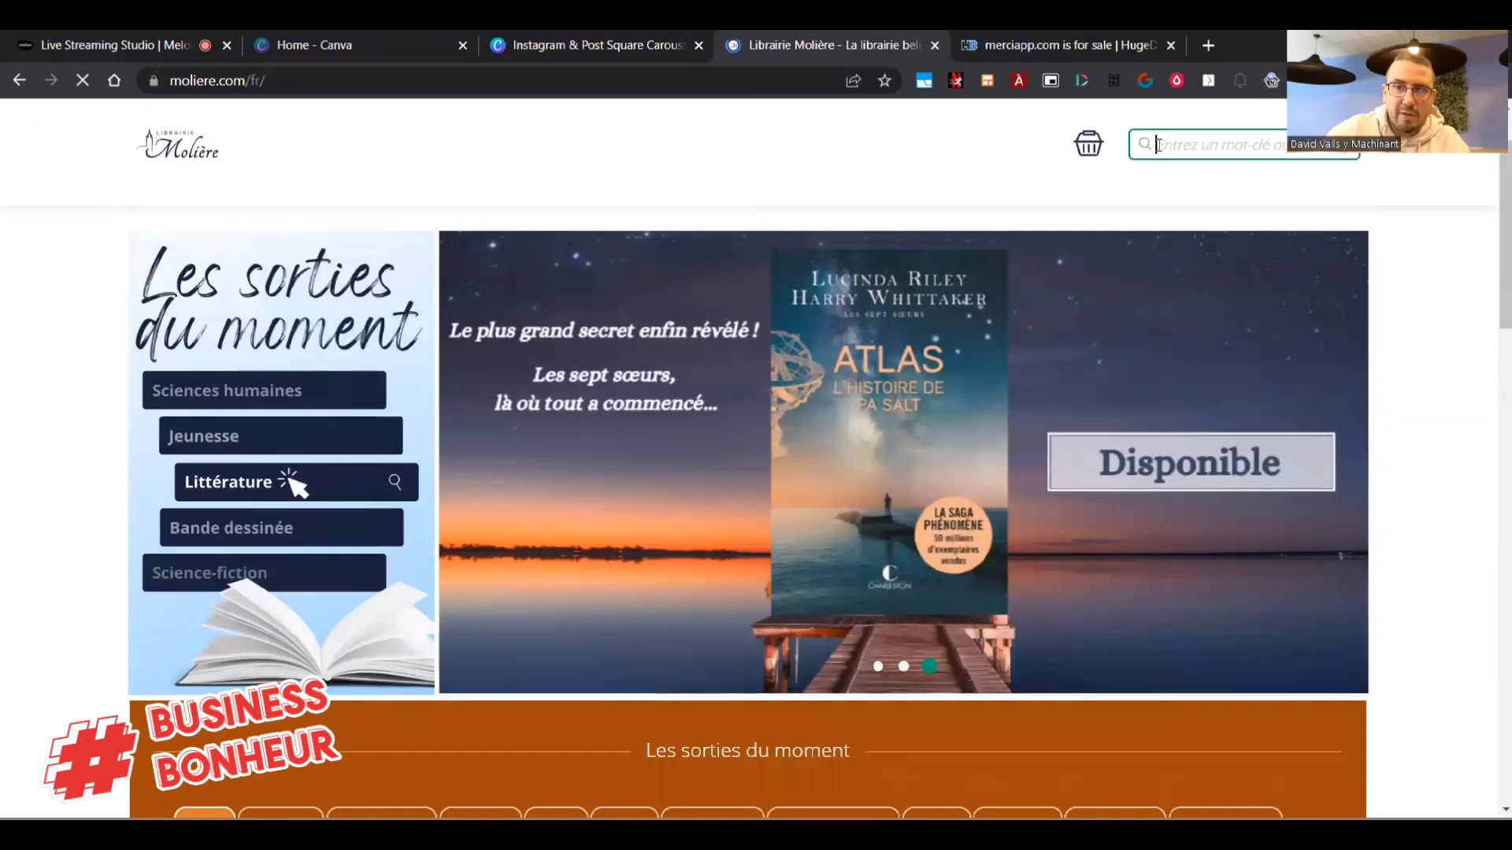
pyautogui.write('intuitio')
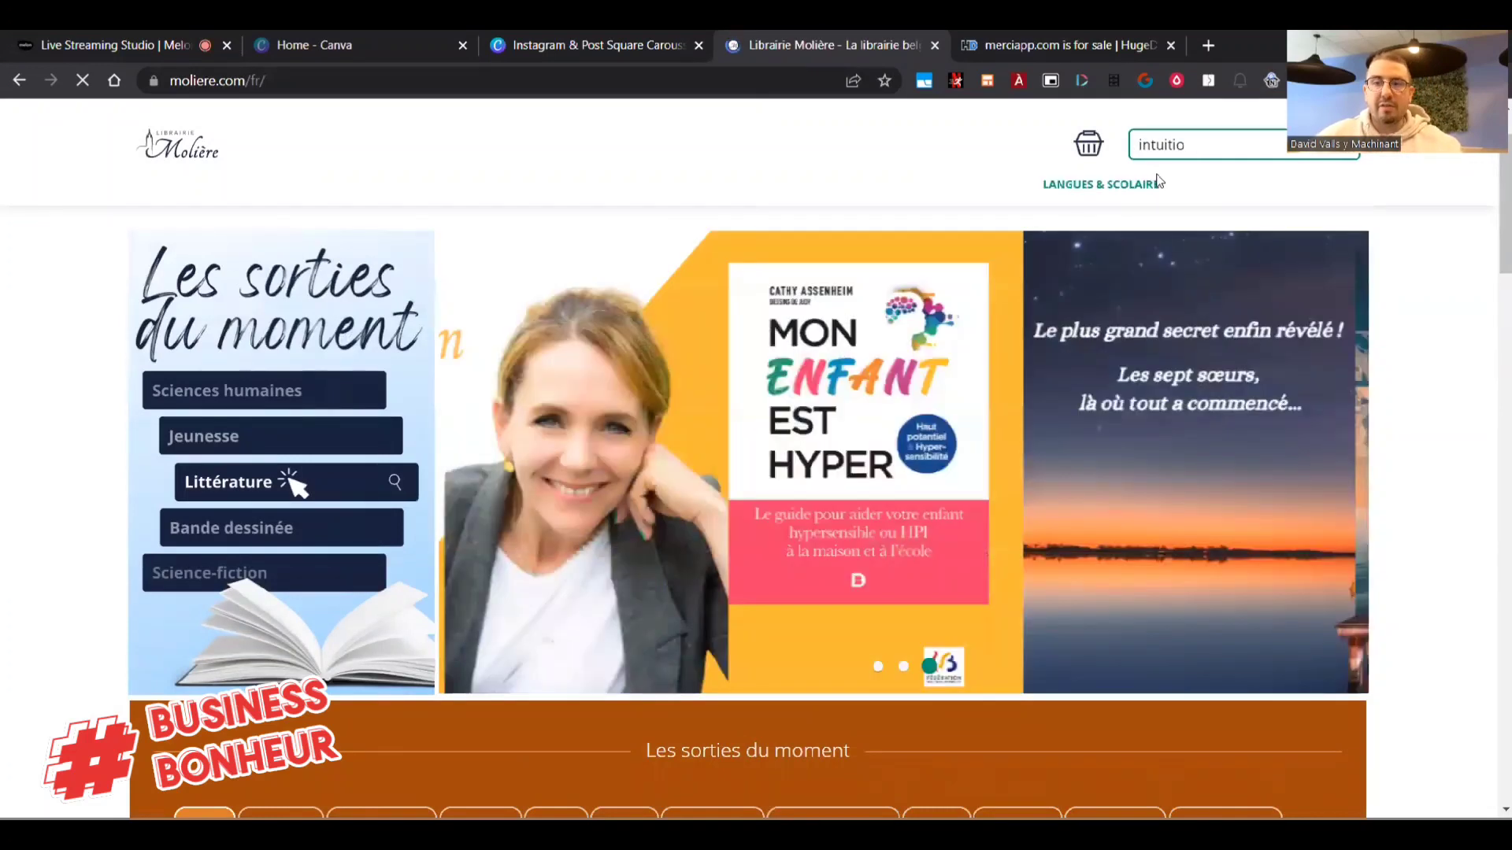
pyautogui.press('Return')
pyautogui.scroll(-4, 554, 453)
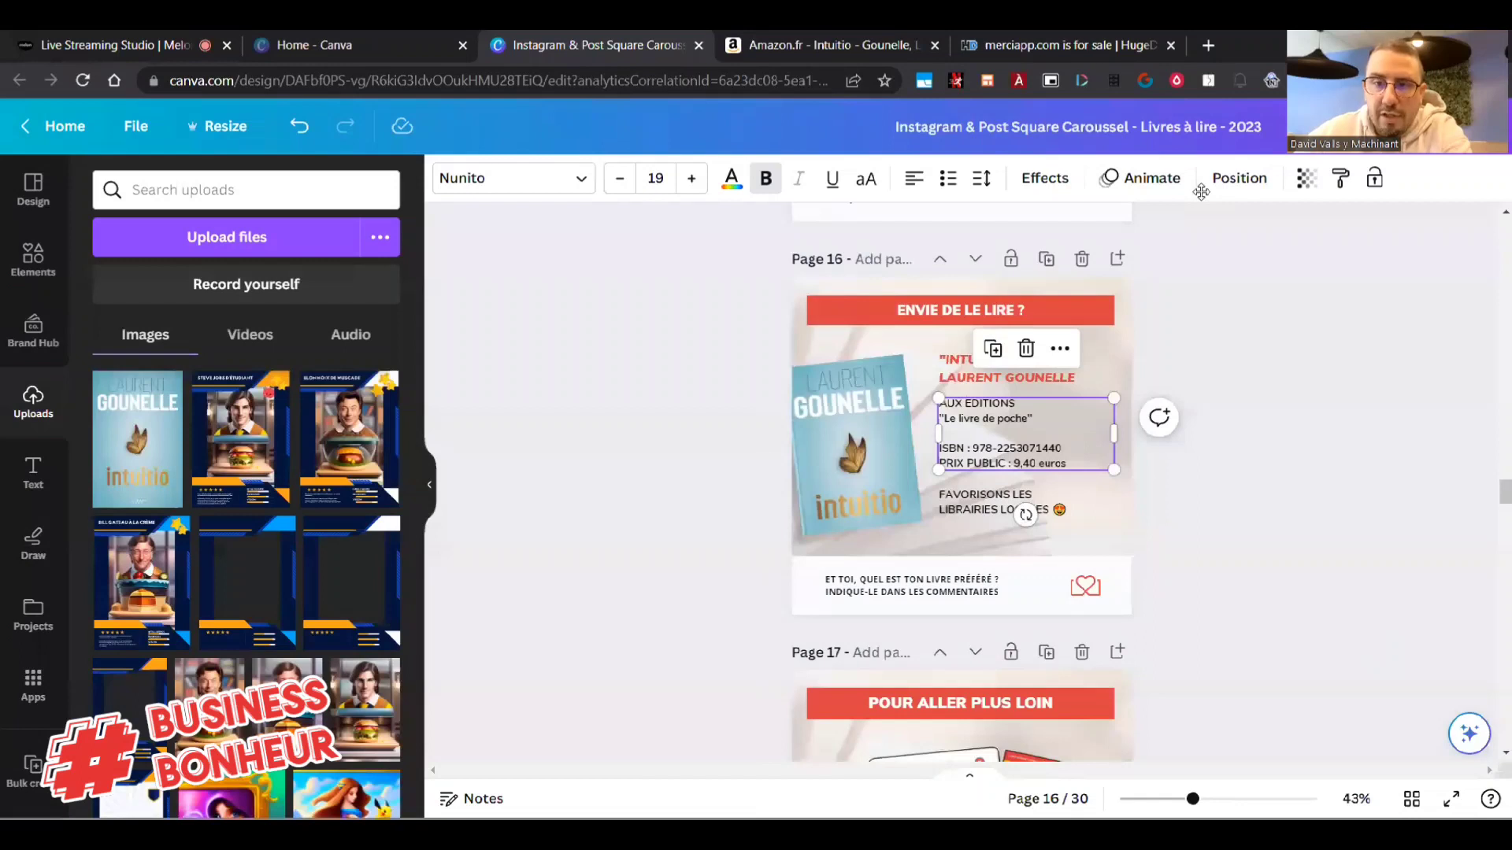
# Change the number in the page 11 title so it reads "4 CHOSES QUE JE RETIENS DE CE LIVRE".
pyautogui.scroll(3, 1216, 425)
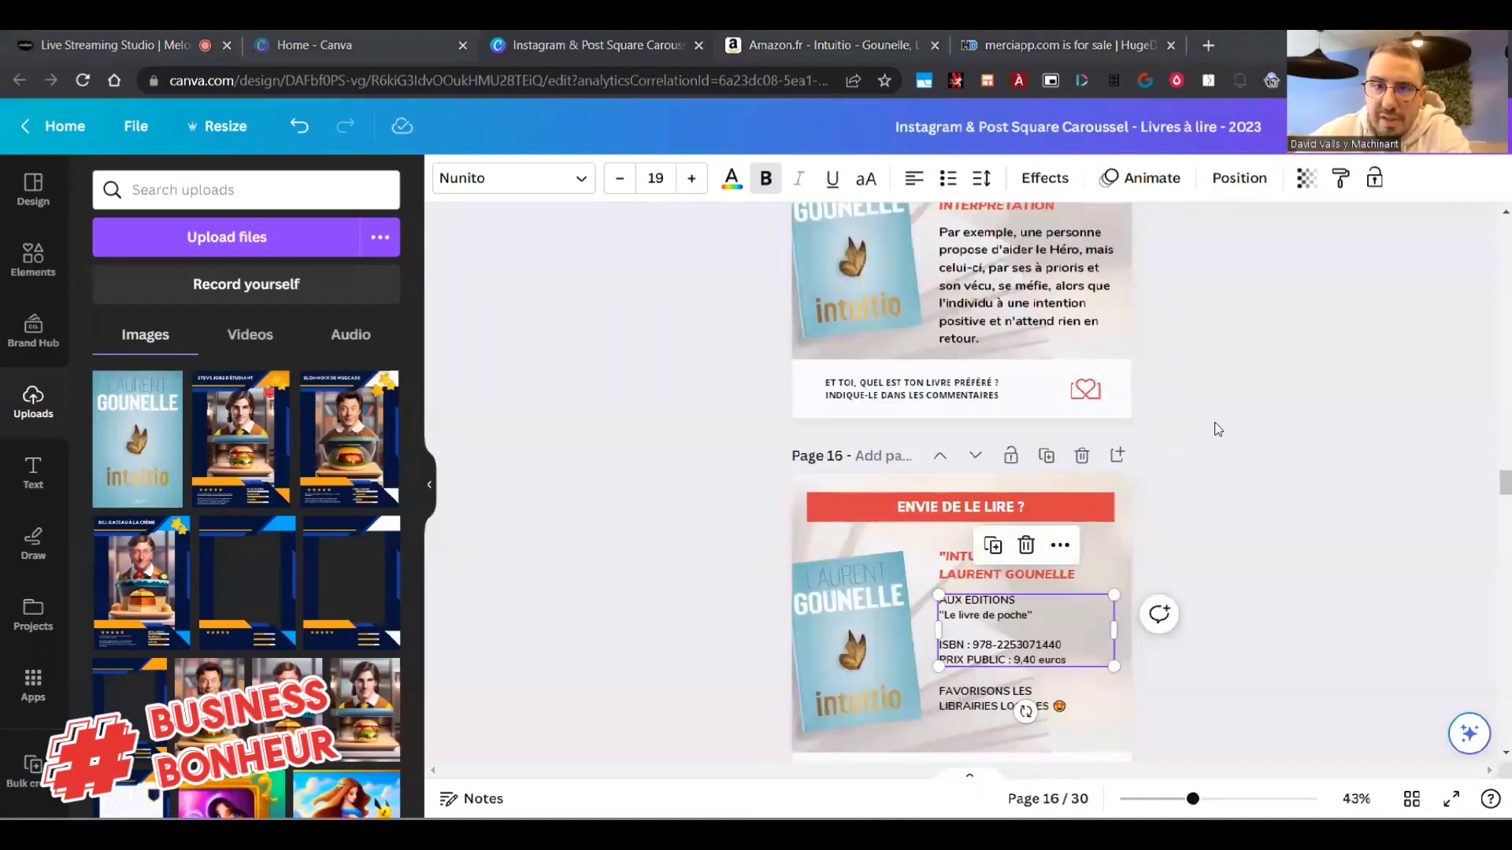
pyautogui.scroll(15, 1218, 429)
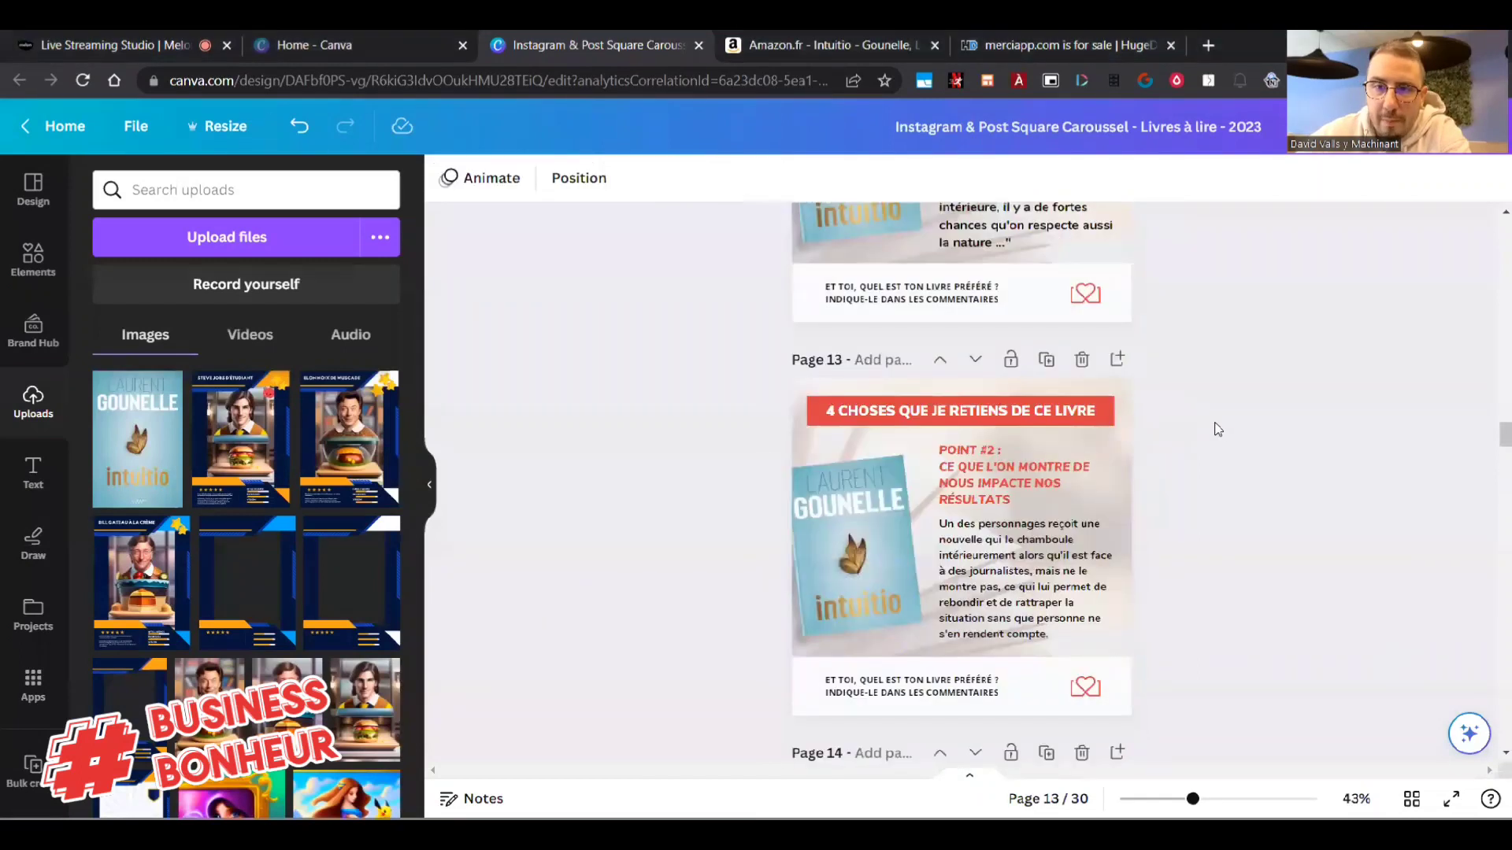
pyautogui.scroll(6, 1218, 429)
pyautogui.scroll(3, 1218, 429)
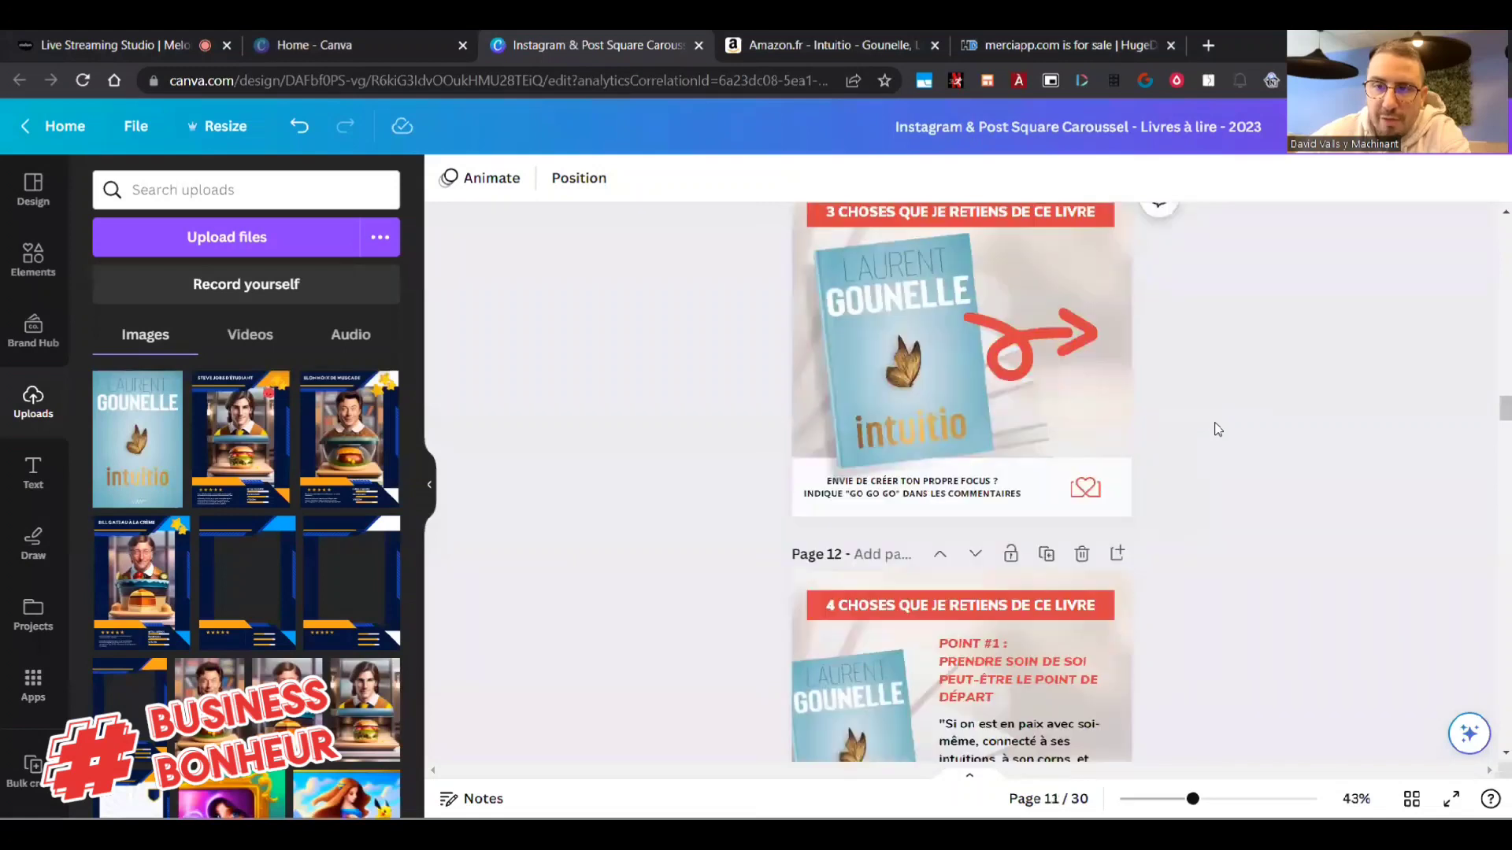
pyautogui.scroll(2, 1218, 429)
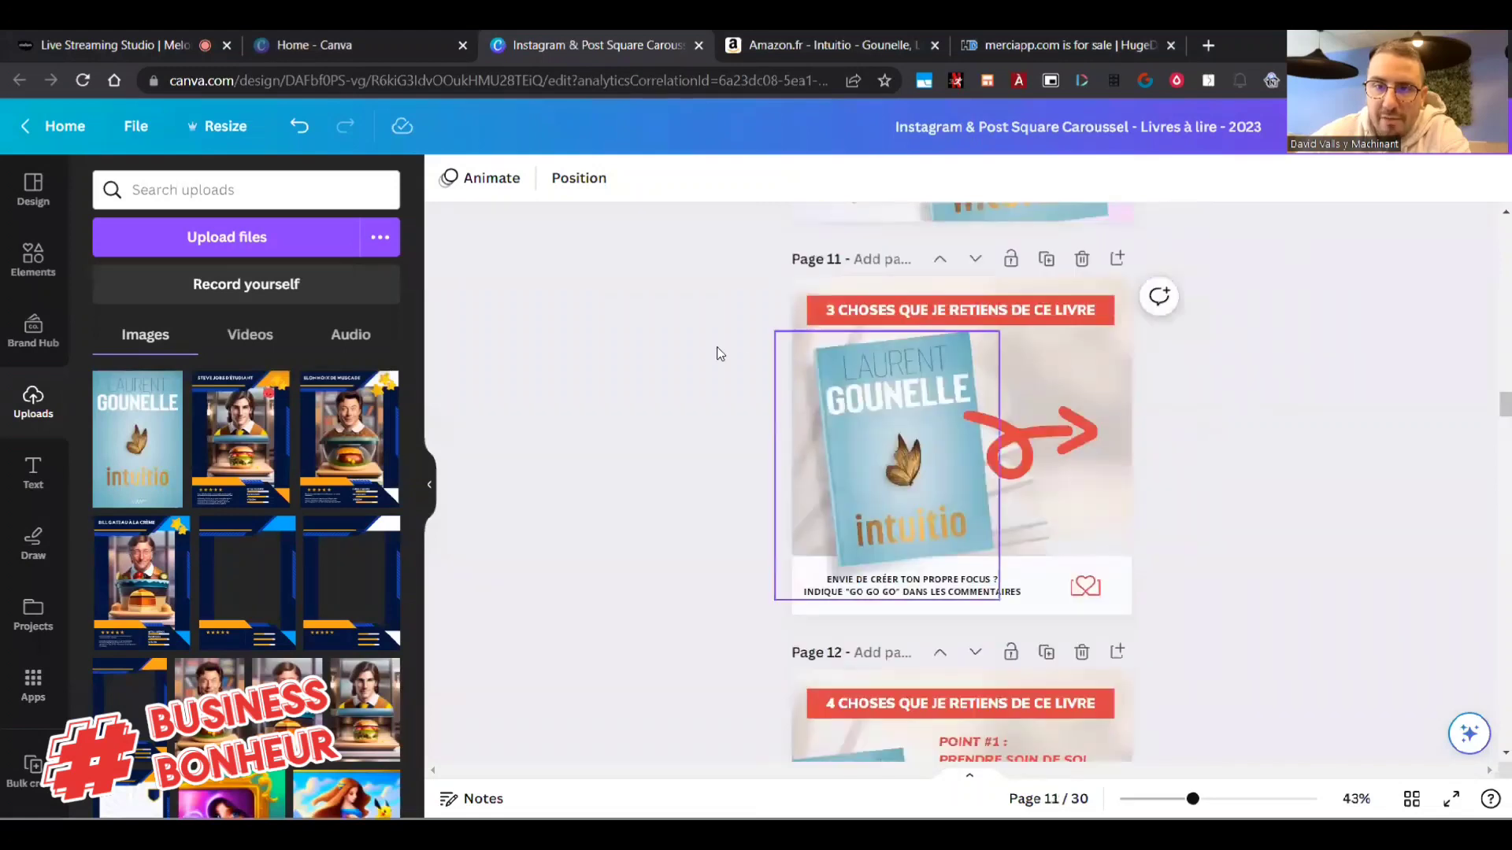
pyautogui.click(841, 319)
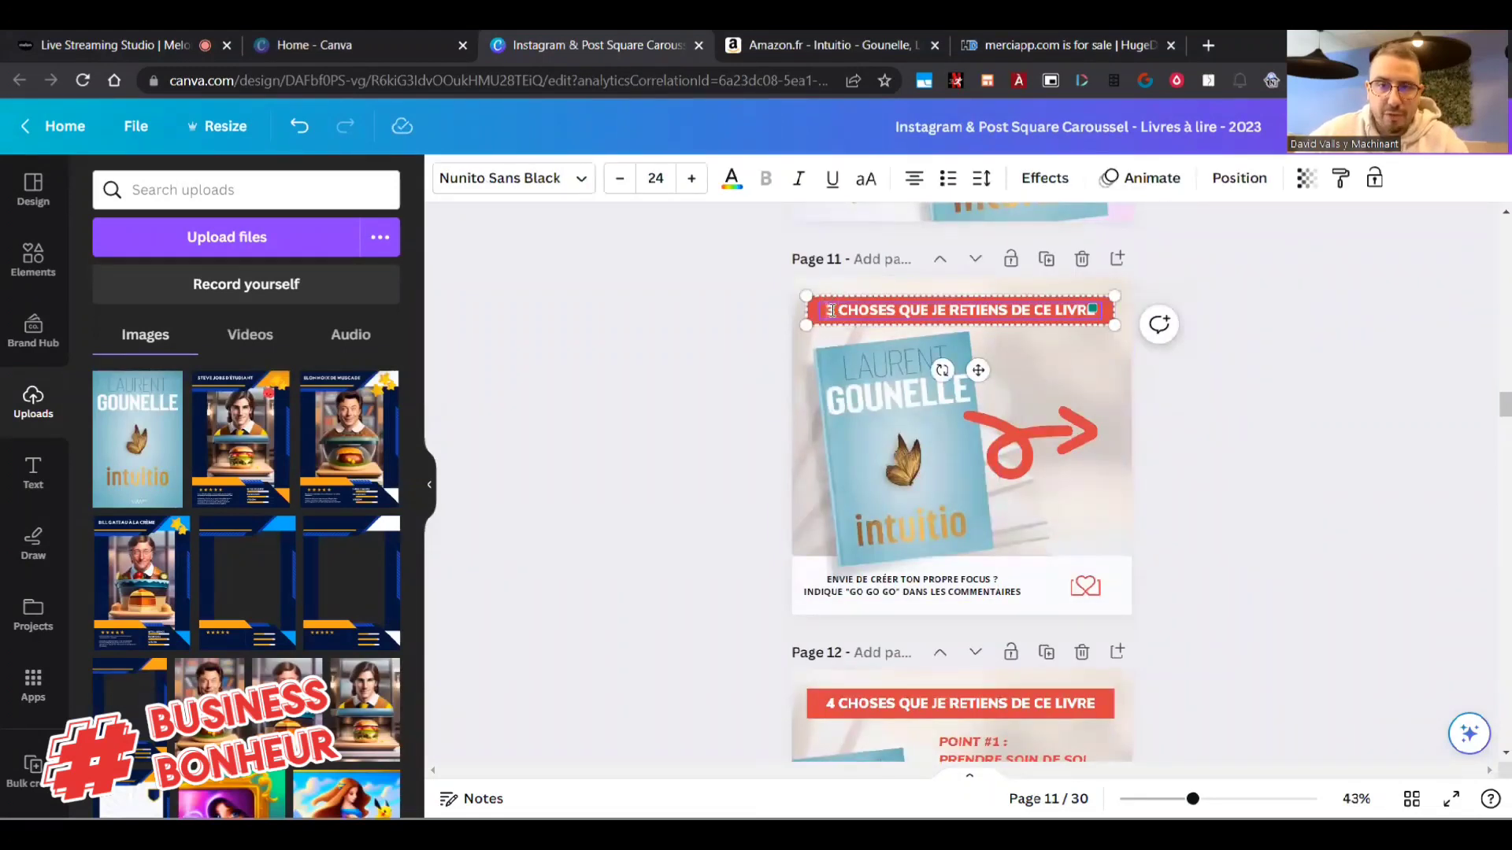
pyautogui.write('4')
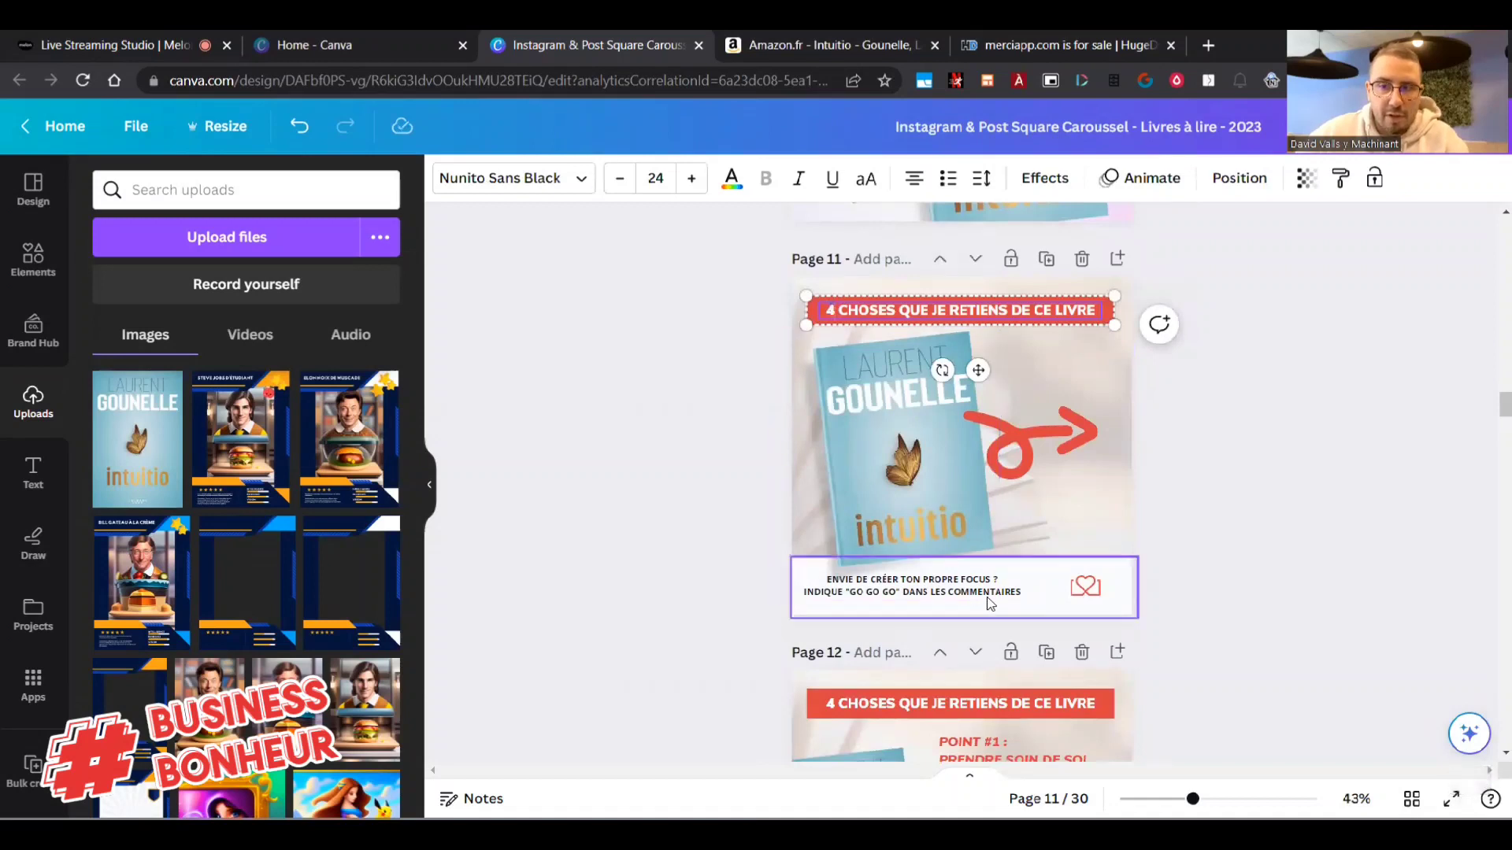
# Replace the page 11 footer text with "ET TOI, QUEL EST TON LIVRE PRÉFÉRÉ ? INDIQUE-LE DANS LES COMMENTAIRES".
pyautogui.click(994, 596)
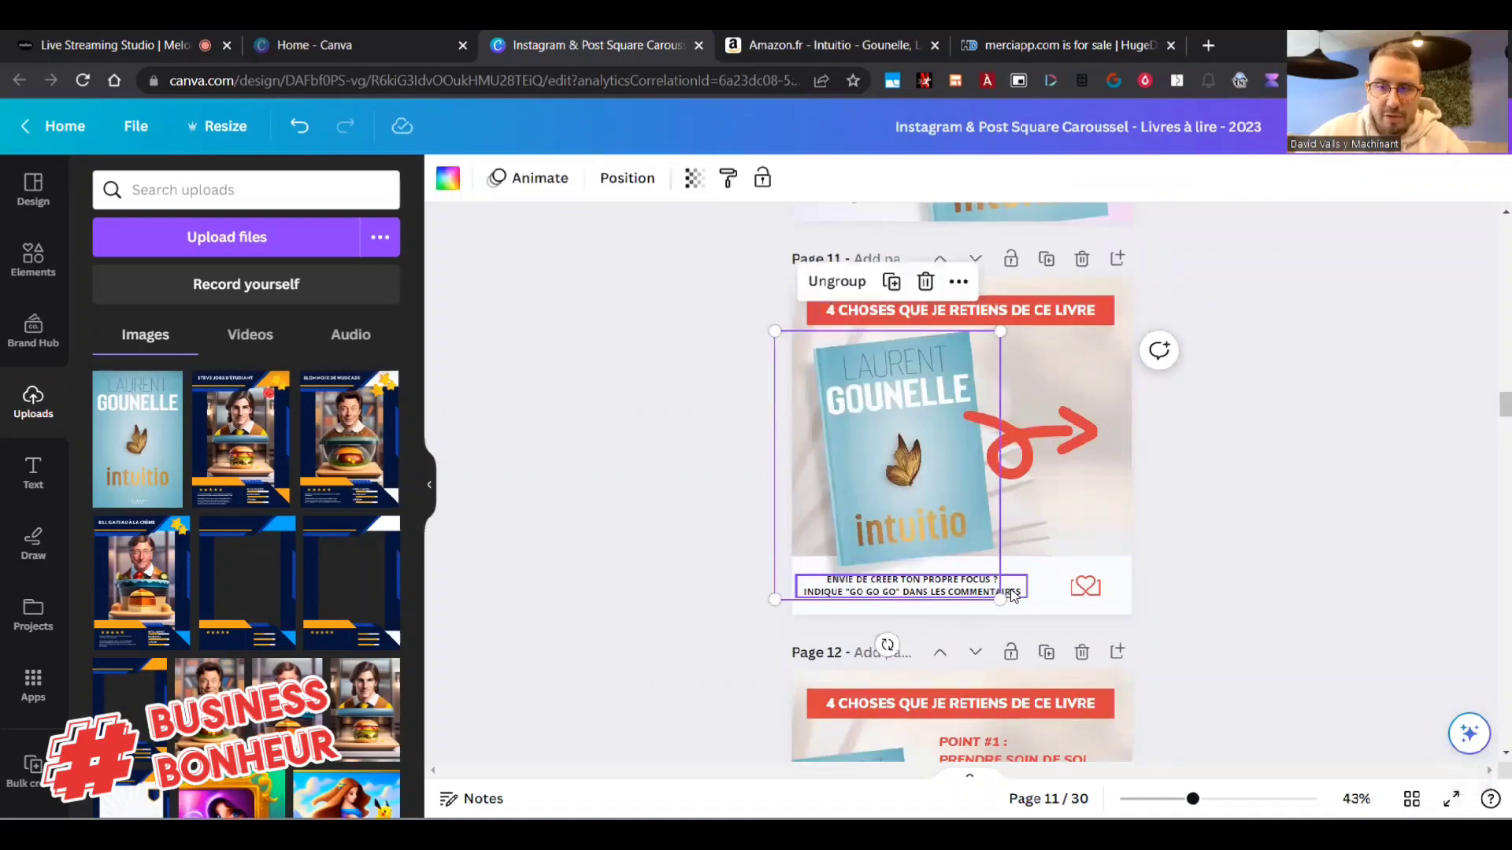
pyautogui.click(1012, 592)
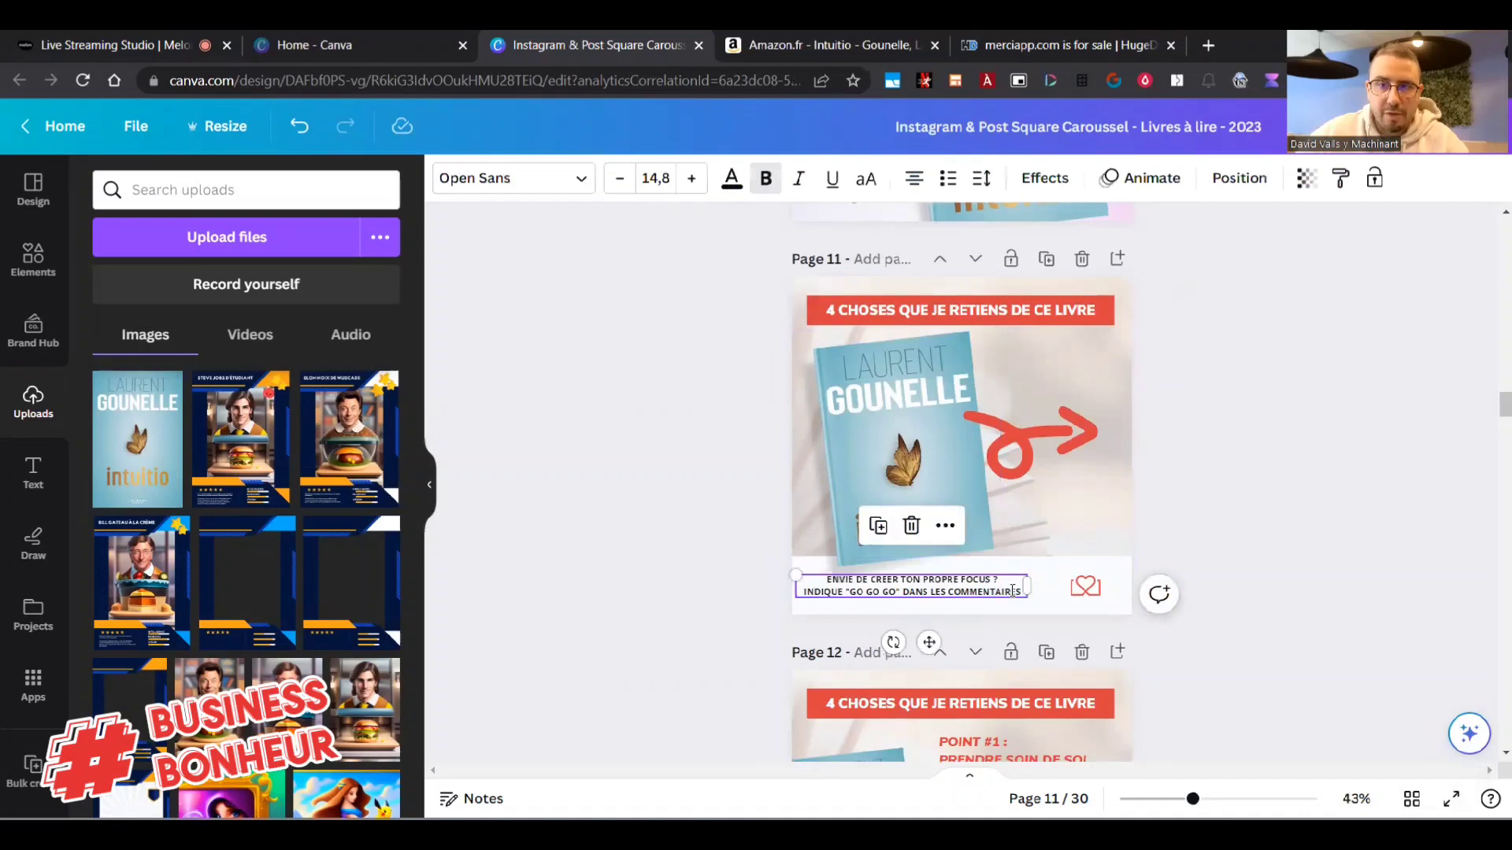
pyautogui.click(1013, 591)
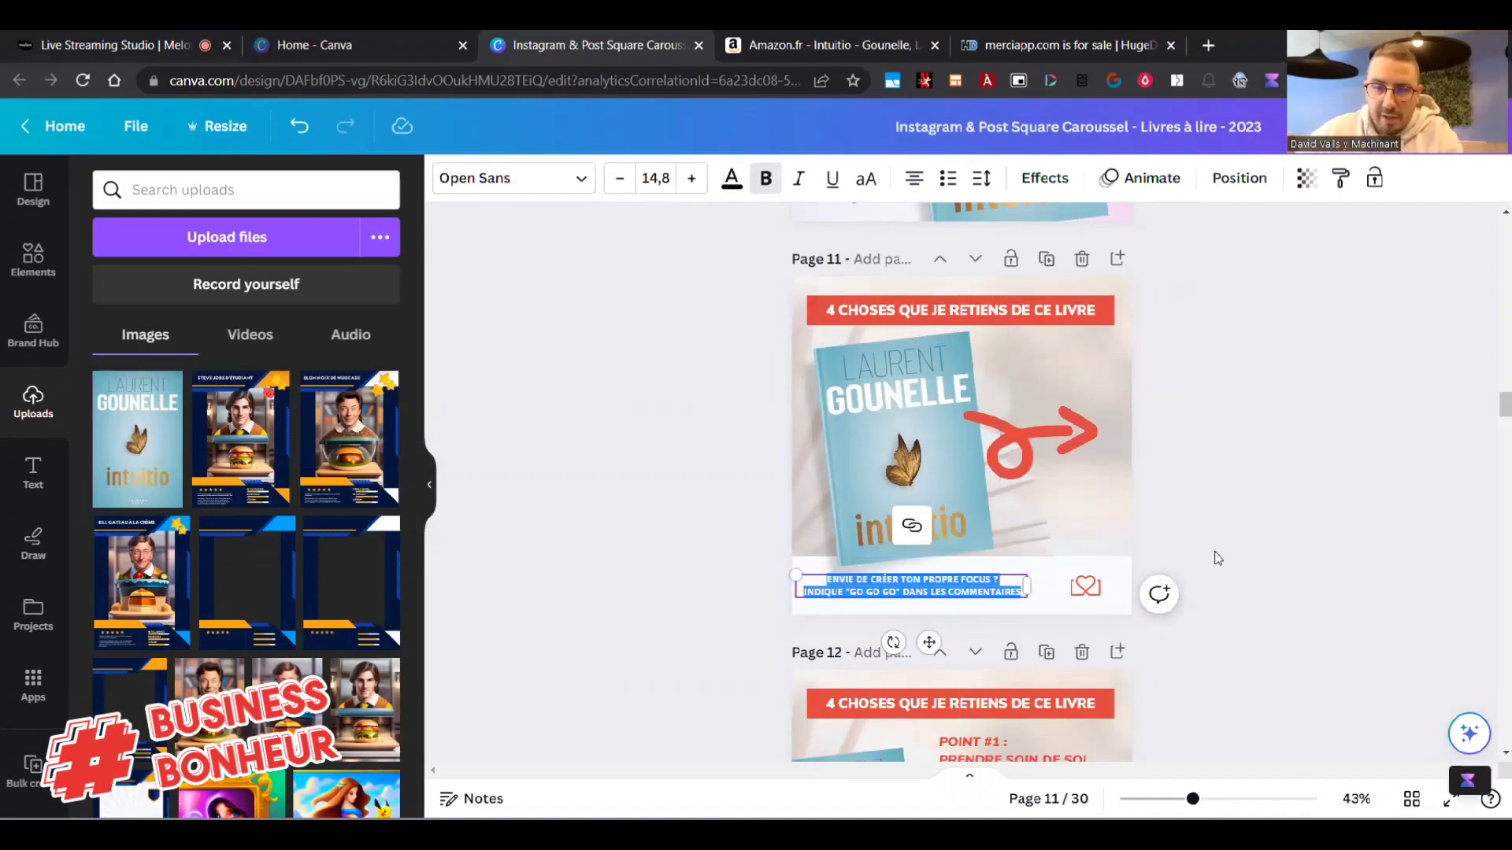
pyautogui.write('ET TOI, QUEL EST TON LIVRE PRÉFÉRÉ ? INDIQUE-LE DANS LES COMMENTAIRES')
pyautogui.click(1225, 546)
# Add " :" after "COMMENTAIRES" in the page 11 footer and select its whole text for copying.
pyautogui.click(979, 597)
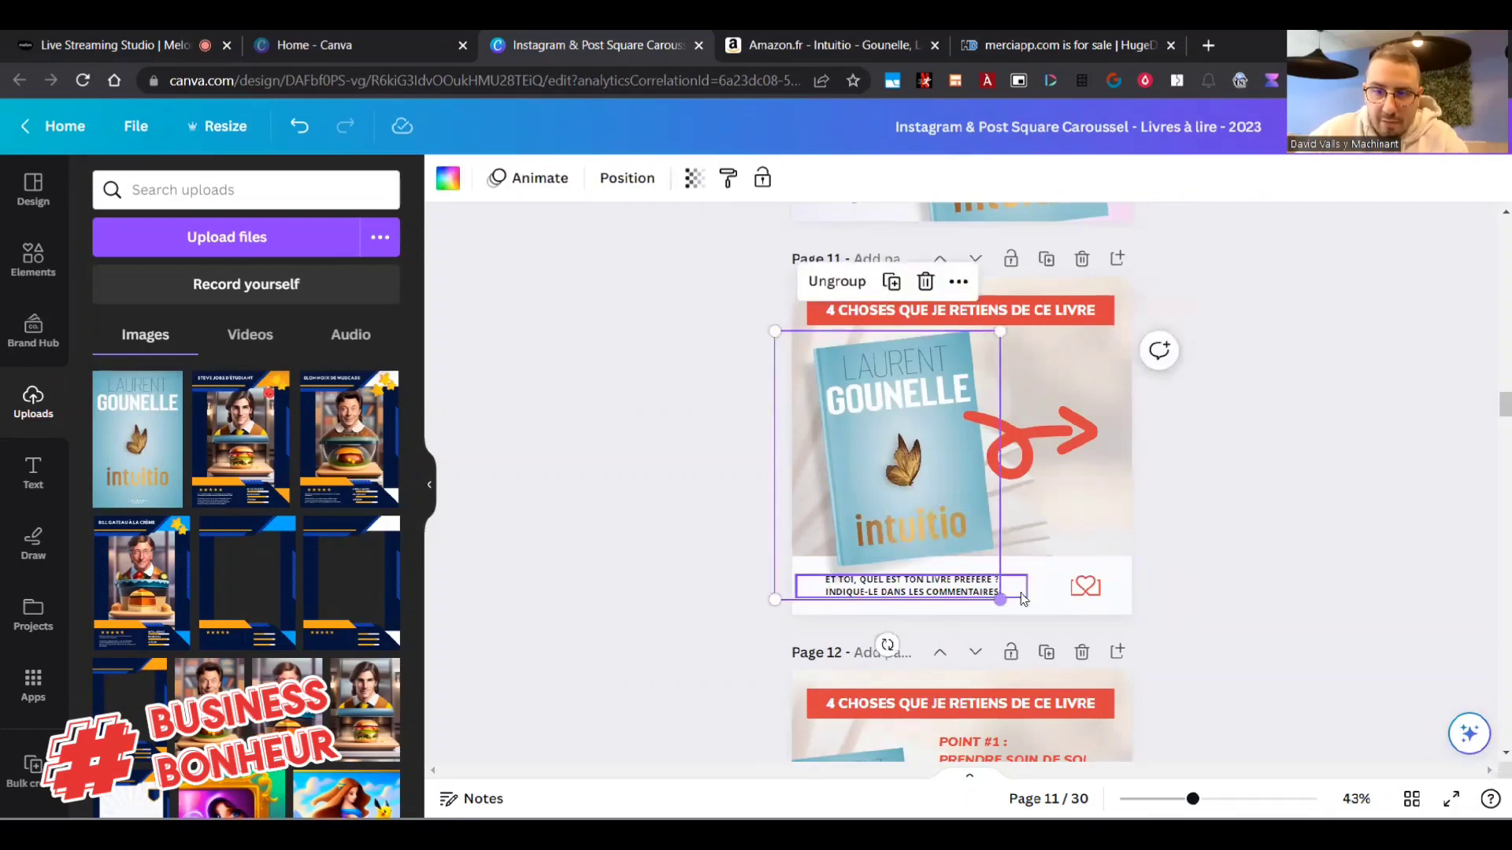
pyautogui.click(1021, 593)
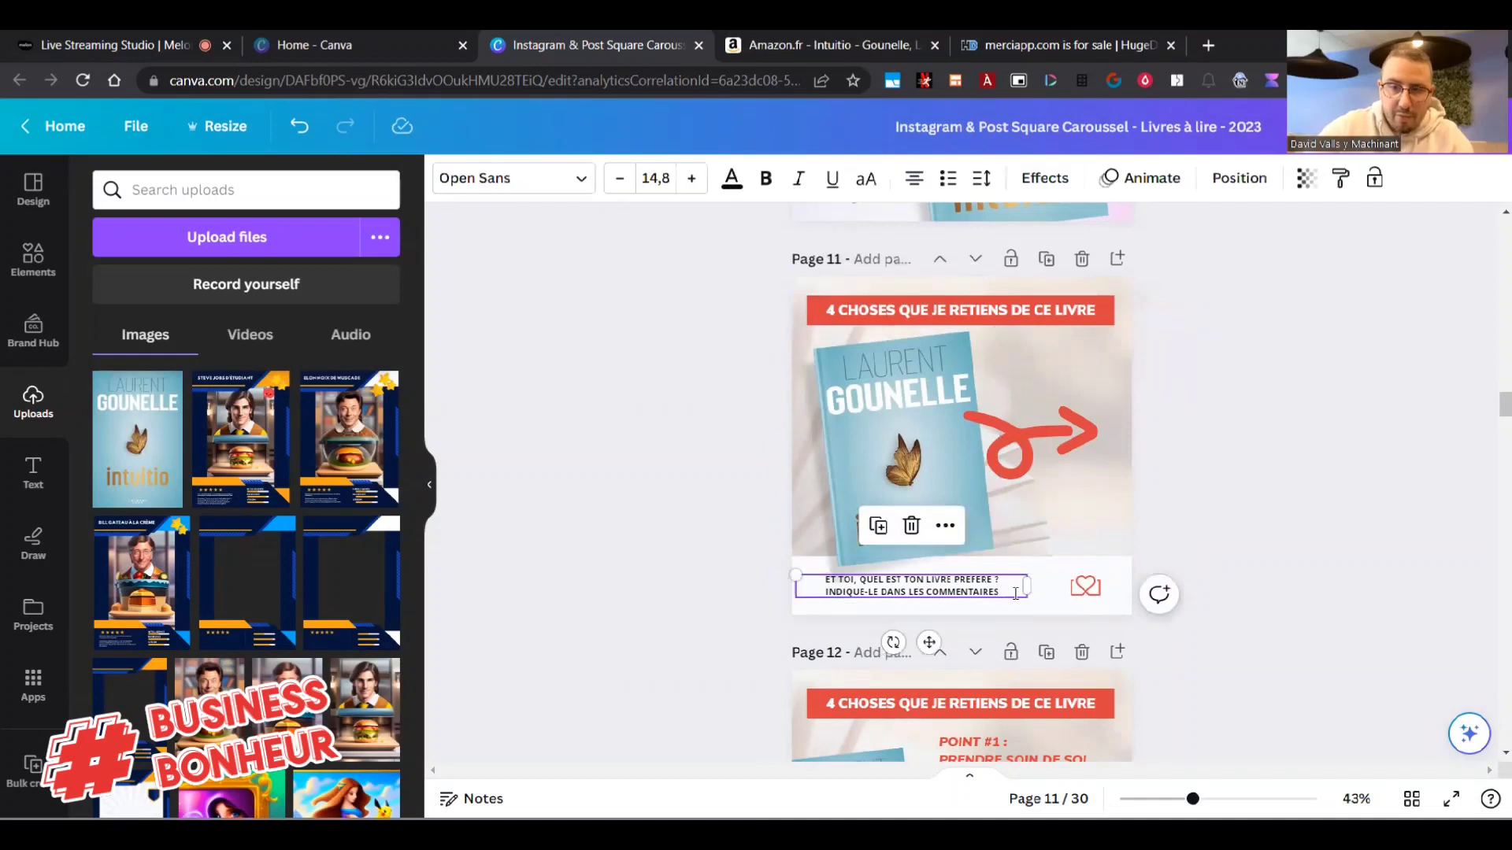
pyautogui.click(1181, 543)
pyautogui.scroll(-3, 1024, 441)
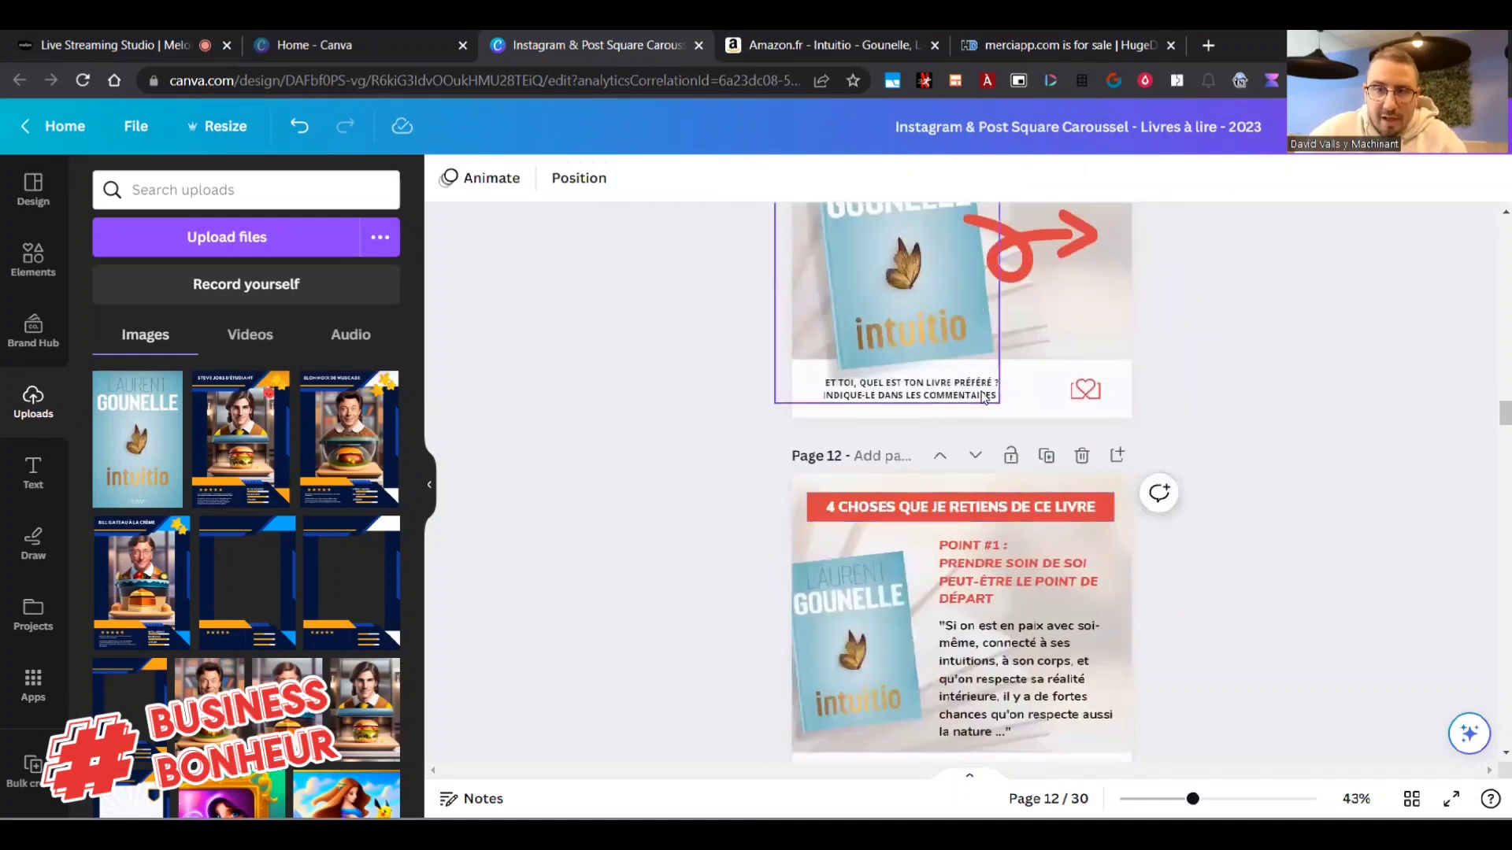
pyautogui.click(1010, 396)
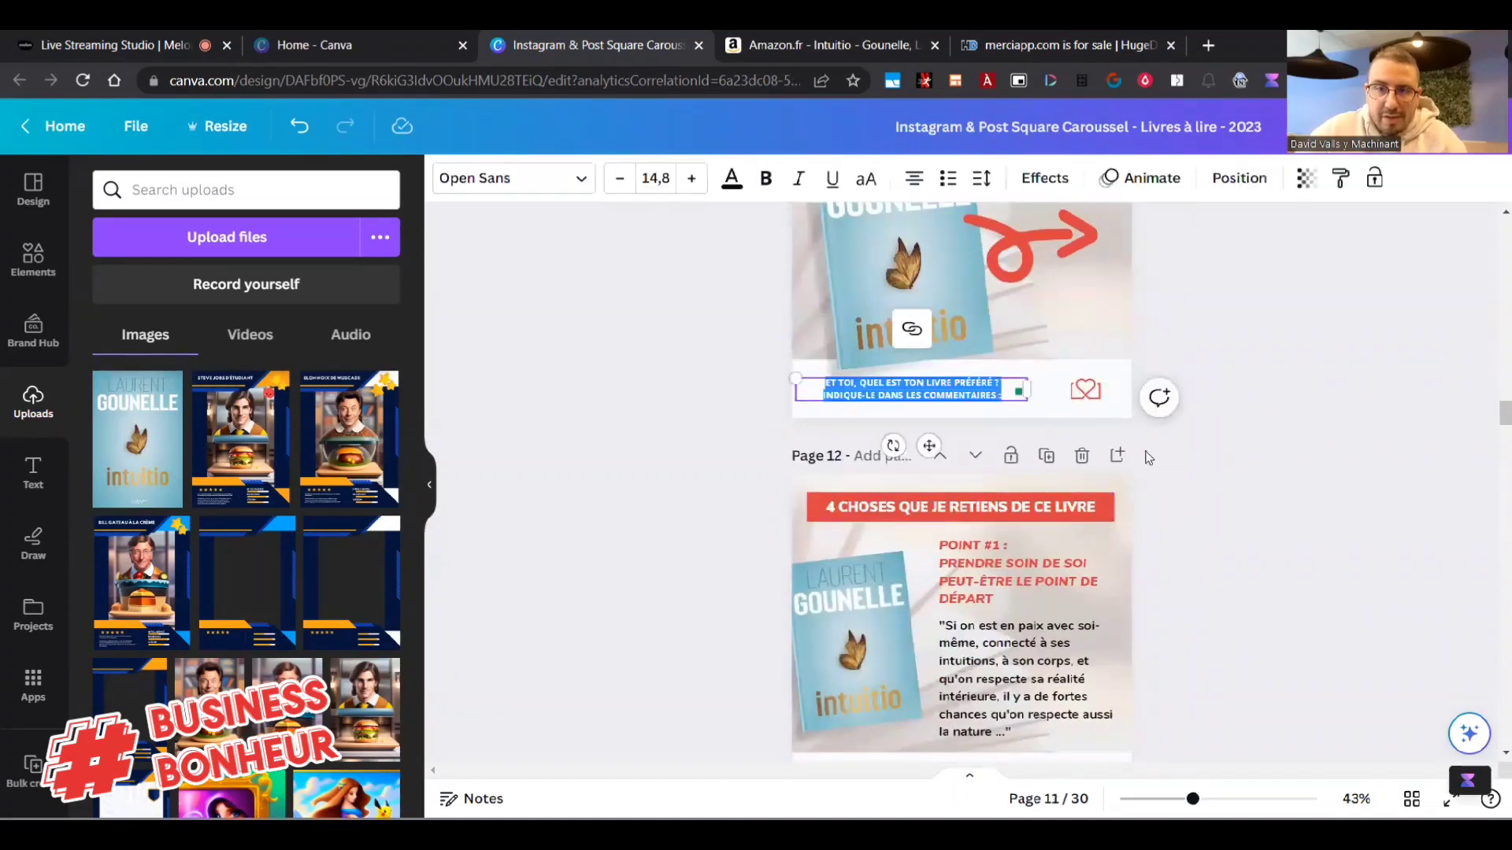
# Update the footers on pages 12 and 13 to the wording that ends with "INDIQUE-LE DANS LES COMMENTAIRES :".
pyautogui.scroll(-4, 1010, 441)
pyautogui.click(1011, 488)
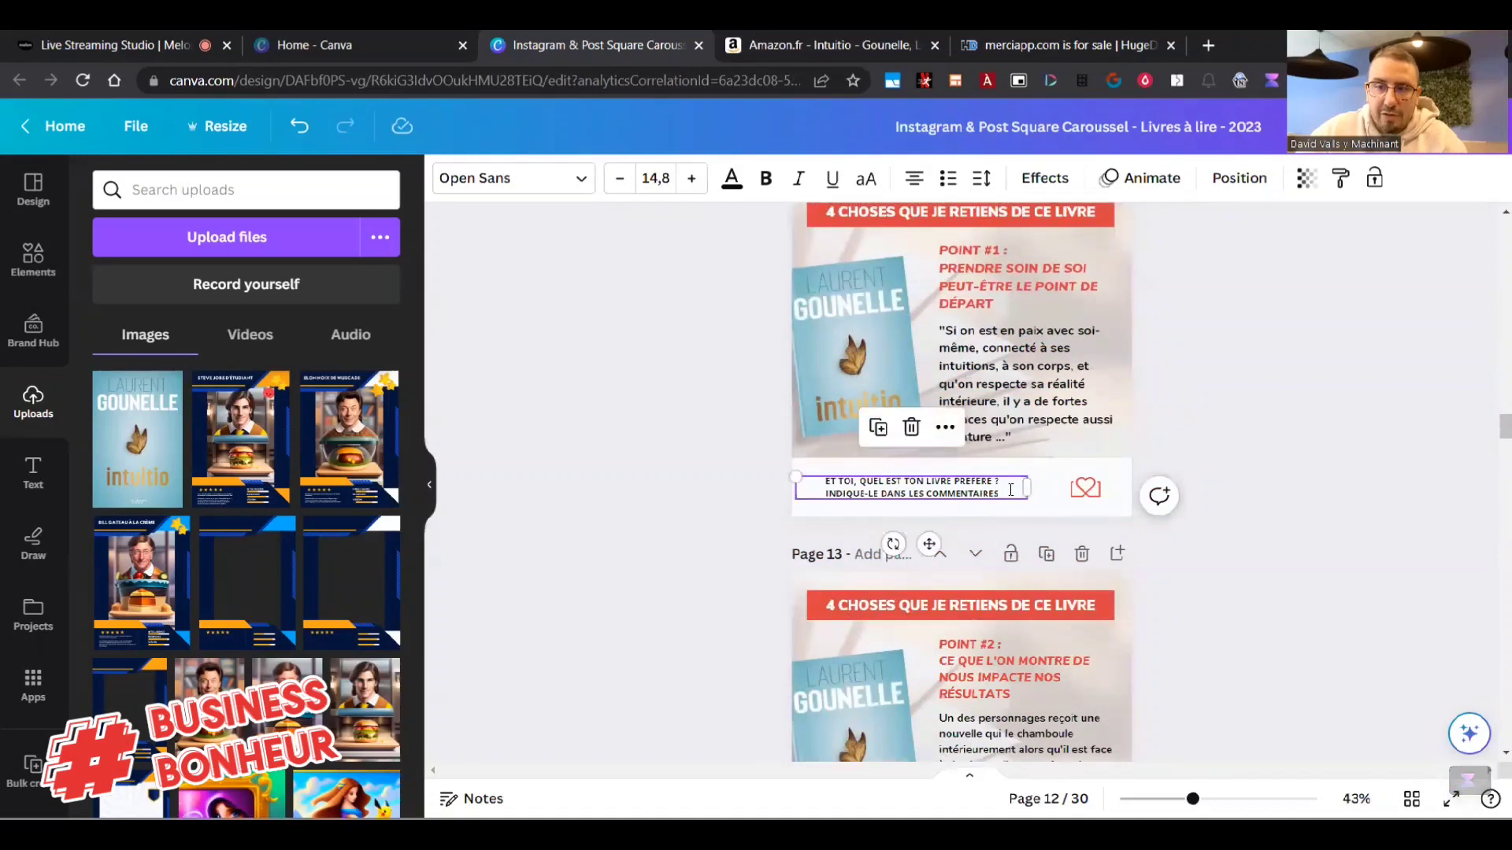
pyautogui.scroll(-4, 1142, 504)
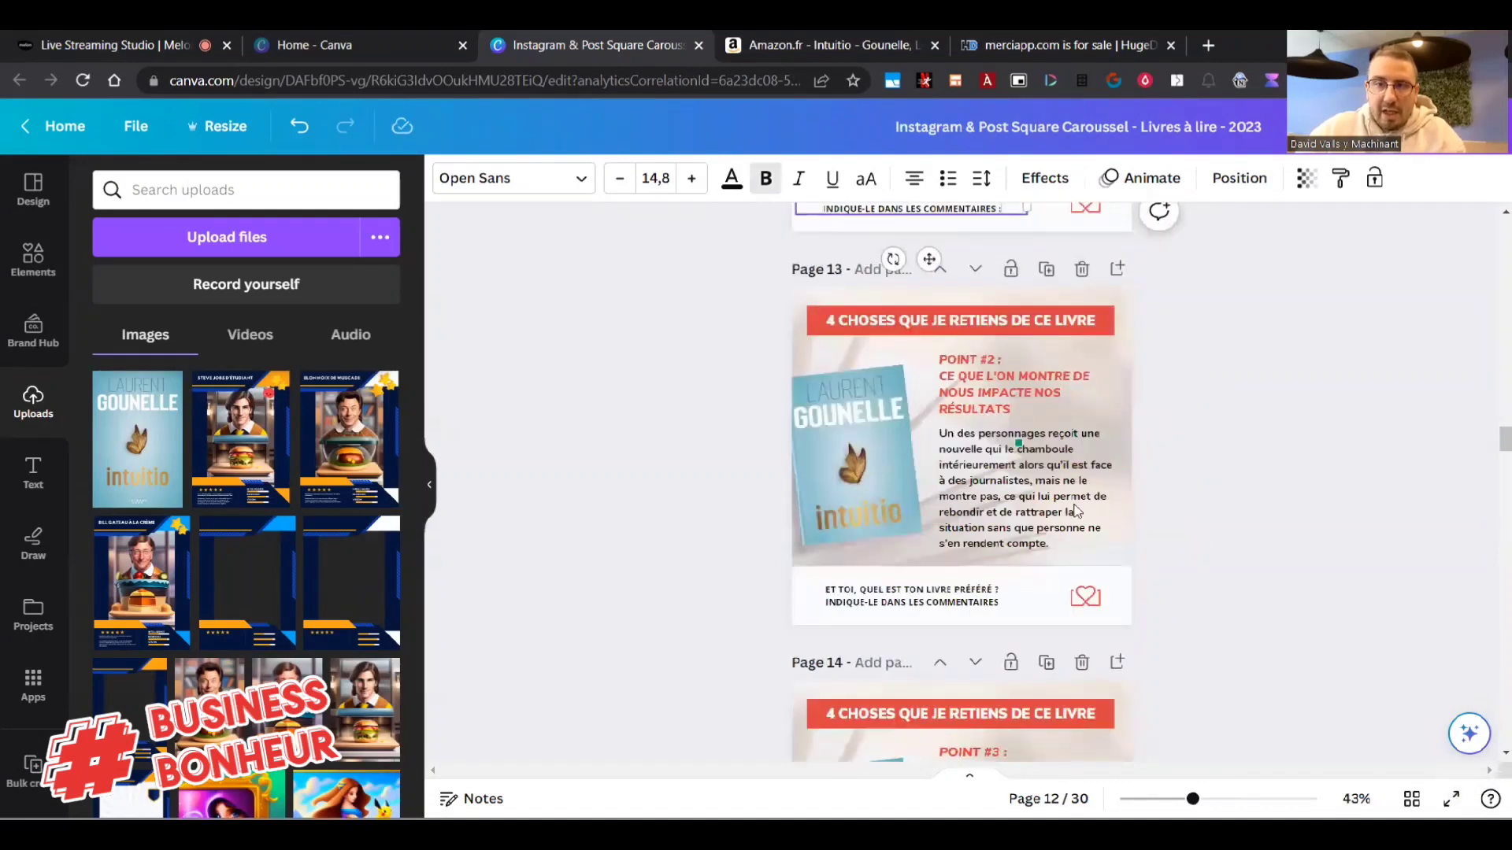
pyautogui.click(1012, 589)
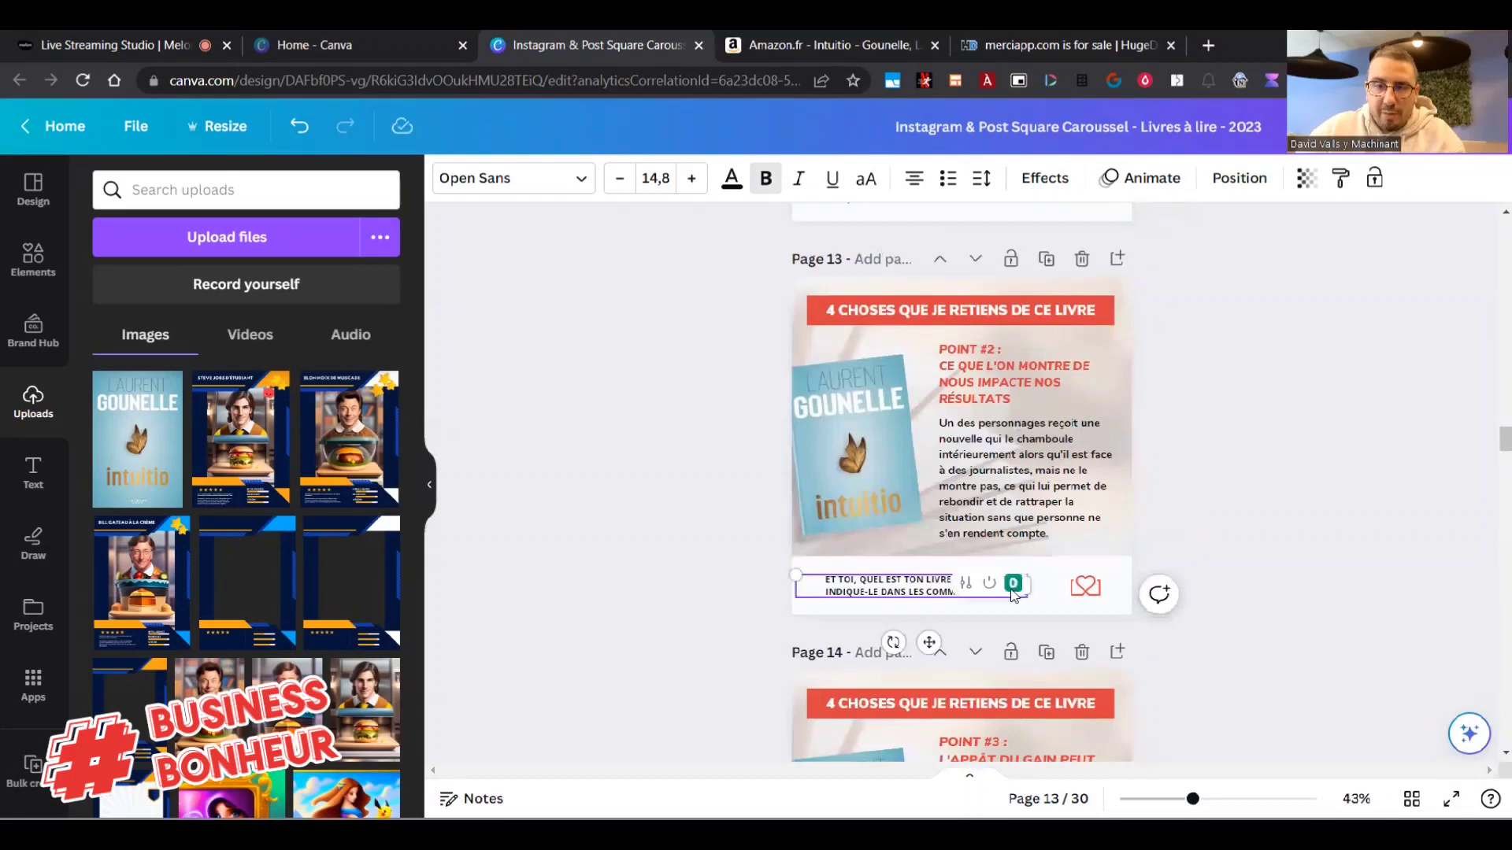
pyautogui.hotkey('ctrl', 'a')
pyautogui.press('Escape')
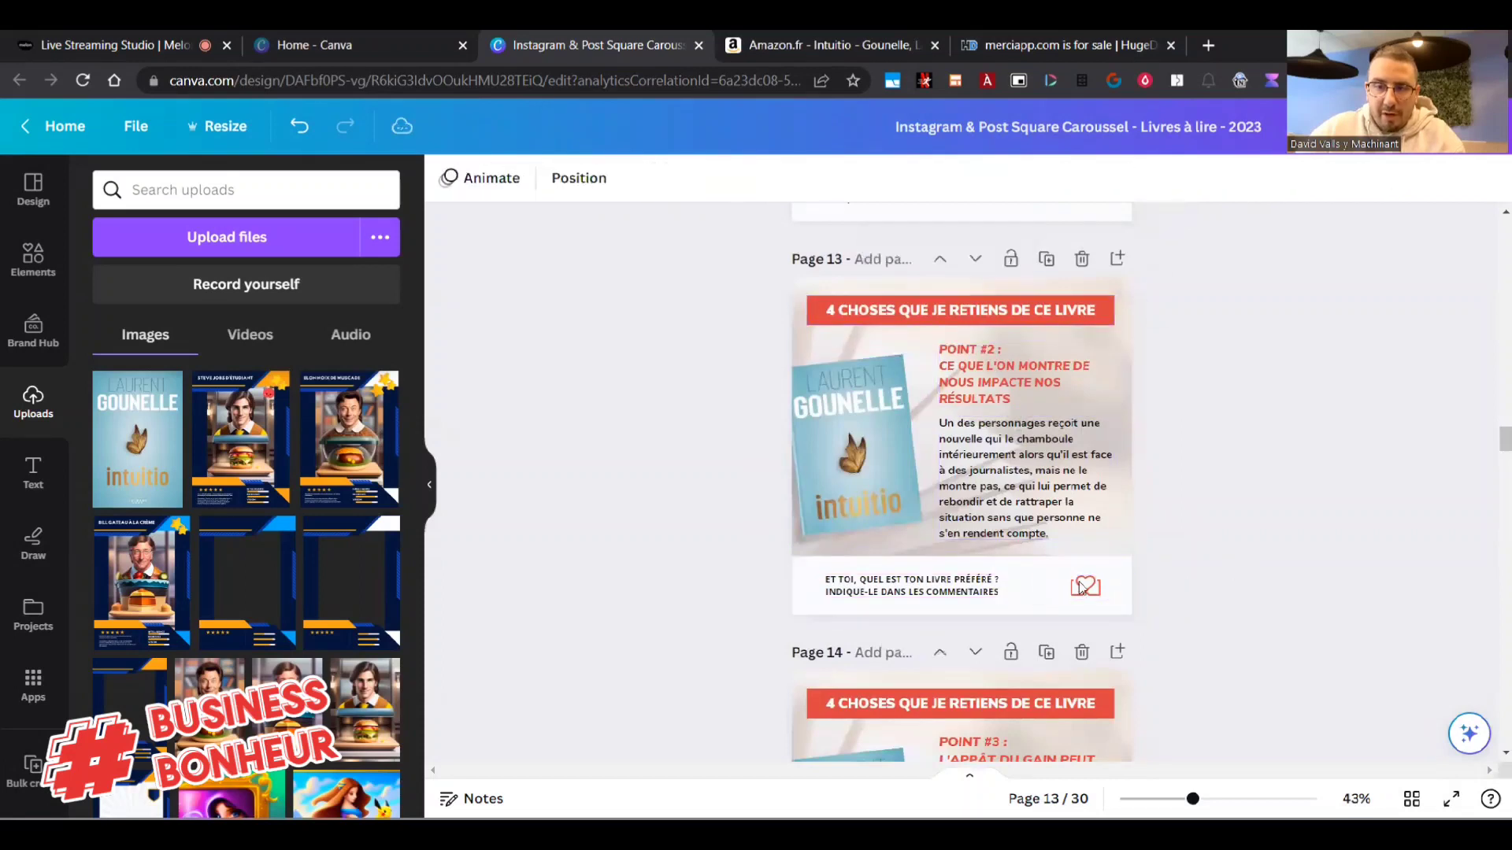
pyautogui.click(1005, 589)
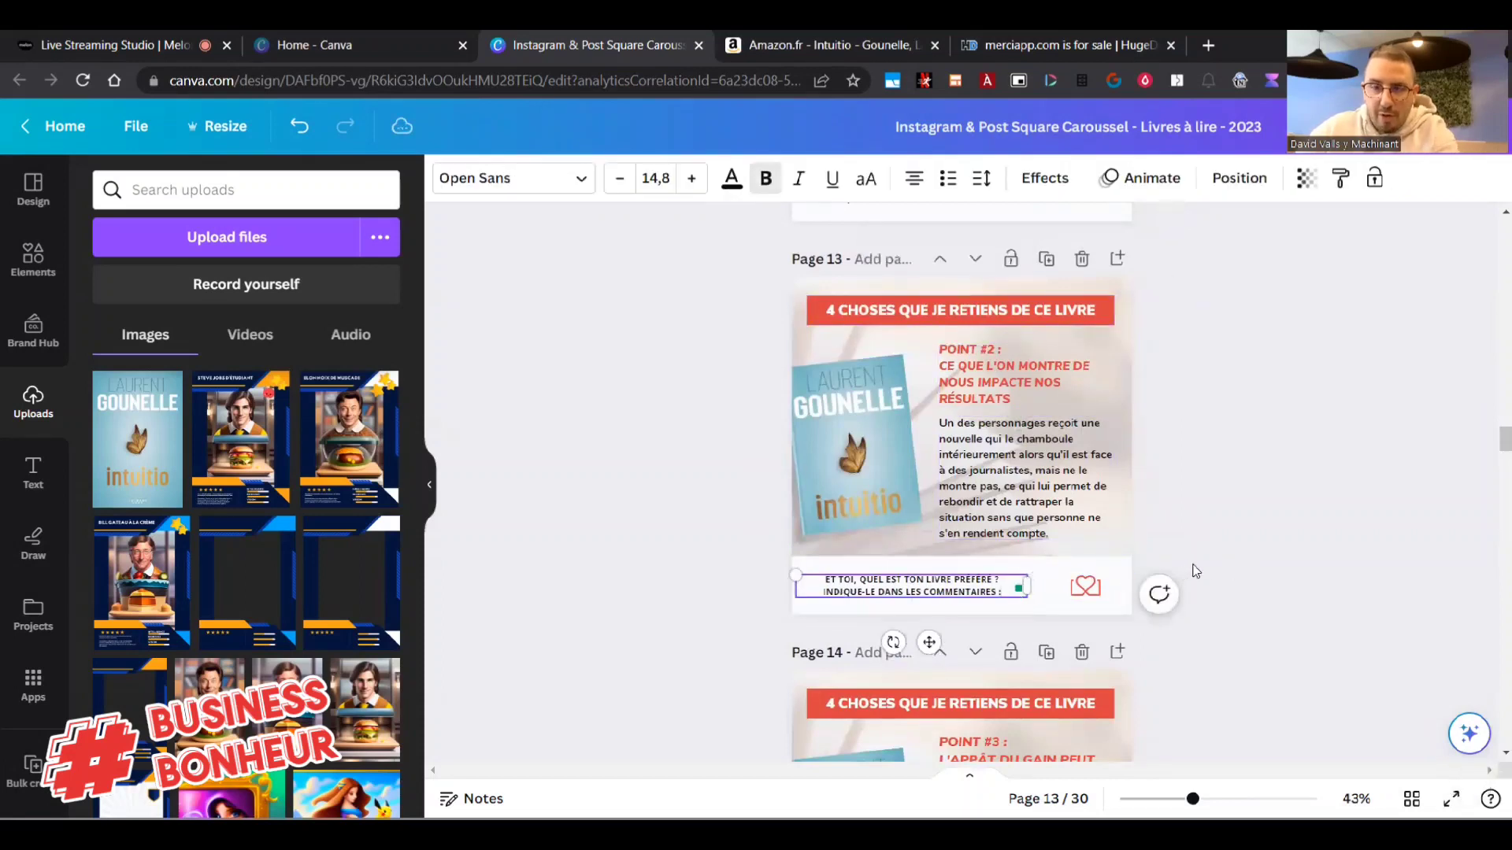
pyautogui.click(1219, 567)
# Update the footers on pages 14 and 15 to the same wording ending with "COMMENTAIRES :".
pyautogui.scroll(-5, 1103, 552)
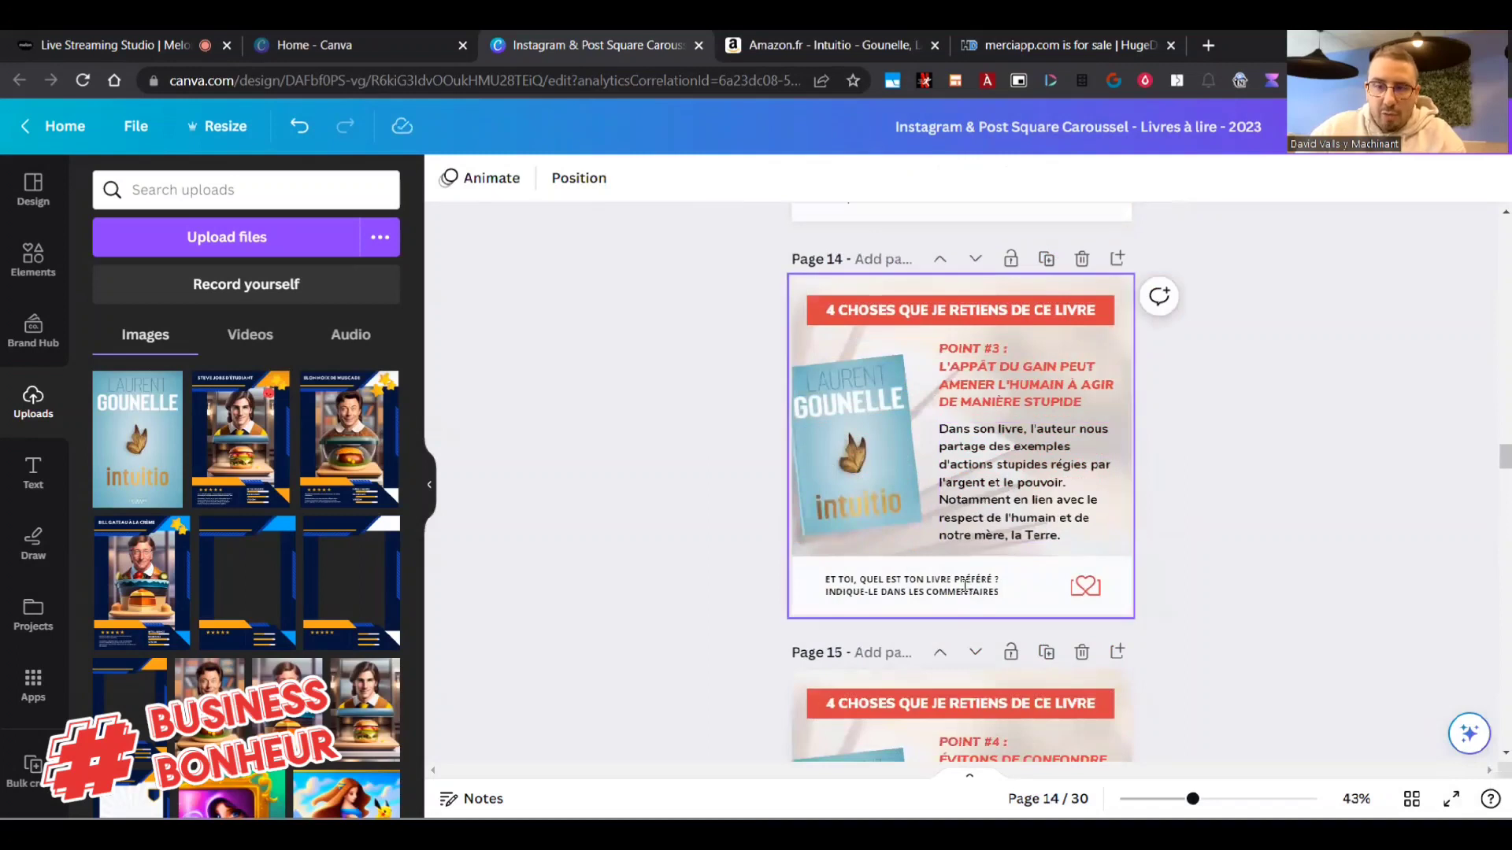
pyautogui.doubleClick(1002, 589)
pyautogui.press('Escape')
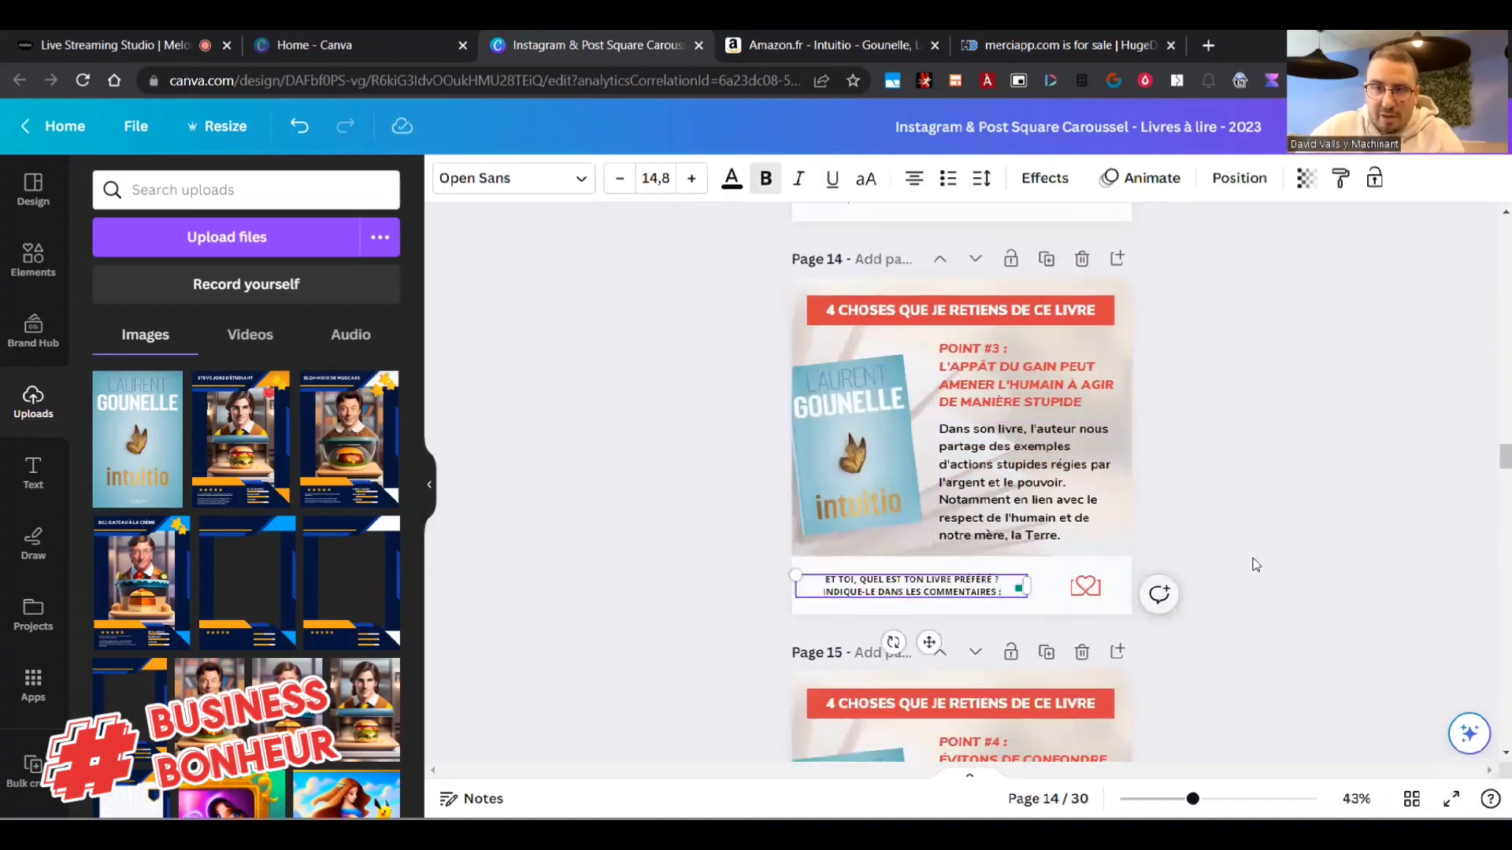
pyautogui.scroll(-4, 1068, 593)
pyautogui.scroll(-2, 999, 543)
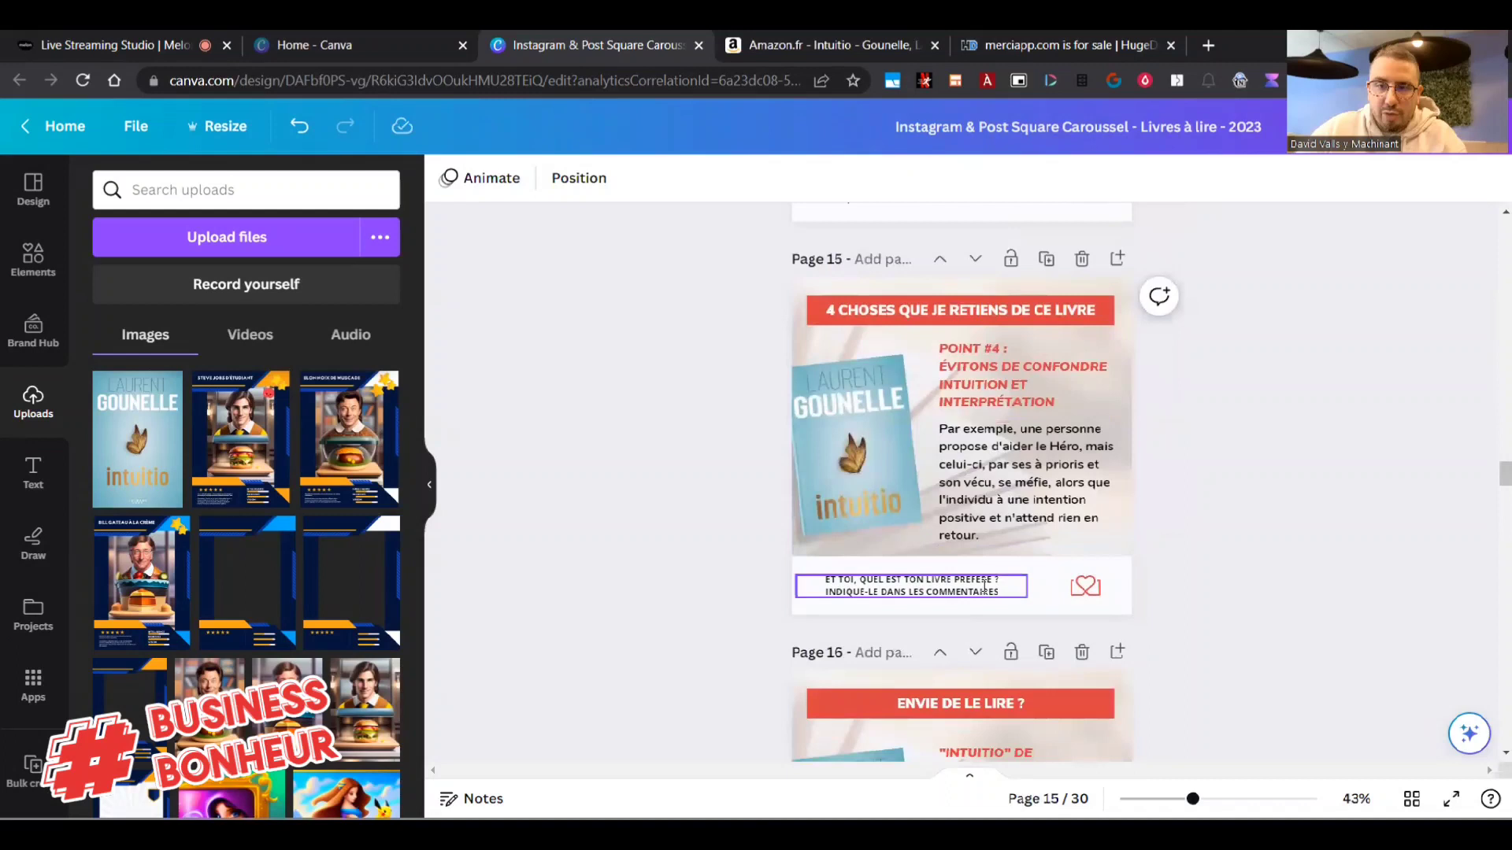
pyautogui.doubleClick(987, 589)
pyautogui.press('Escape')
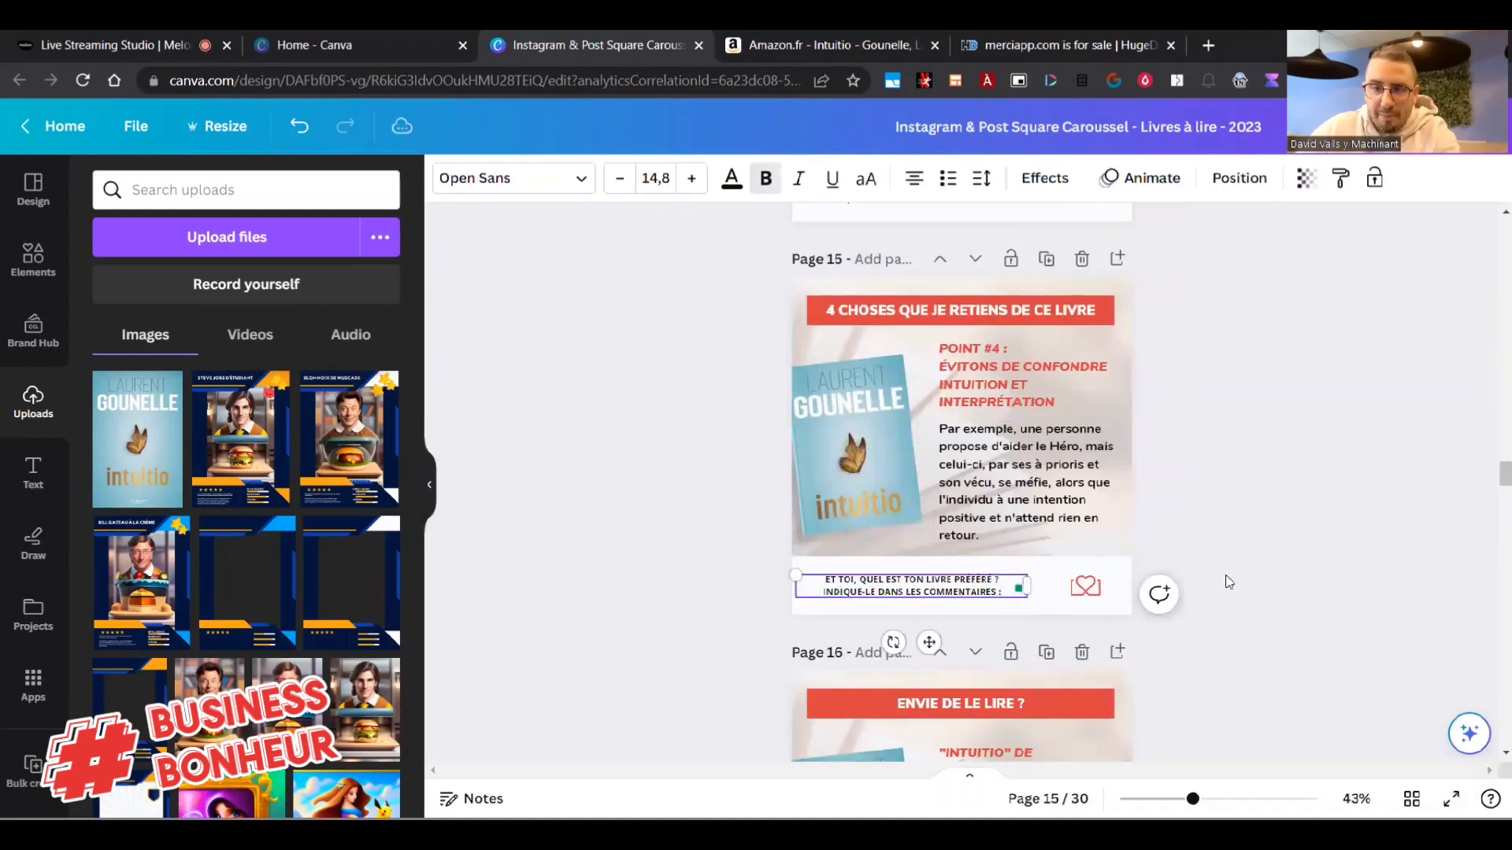
# Update the footer on the "ENVIE DE LE LIRE ?" page to the same wording ending with "COMMENTAIRES :".
pyautogui.scroll(-3, 1260, 563)
pyautogui.scroll(-3, 1058, 537)
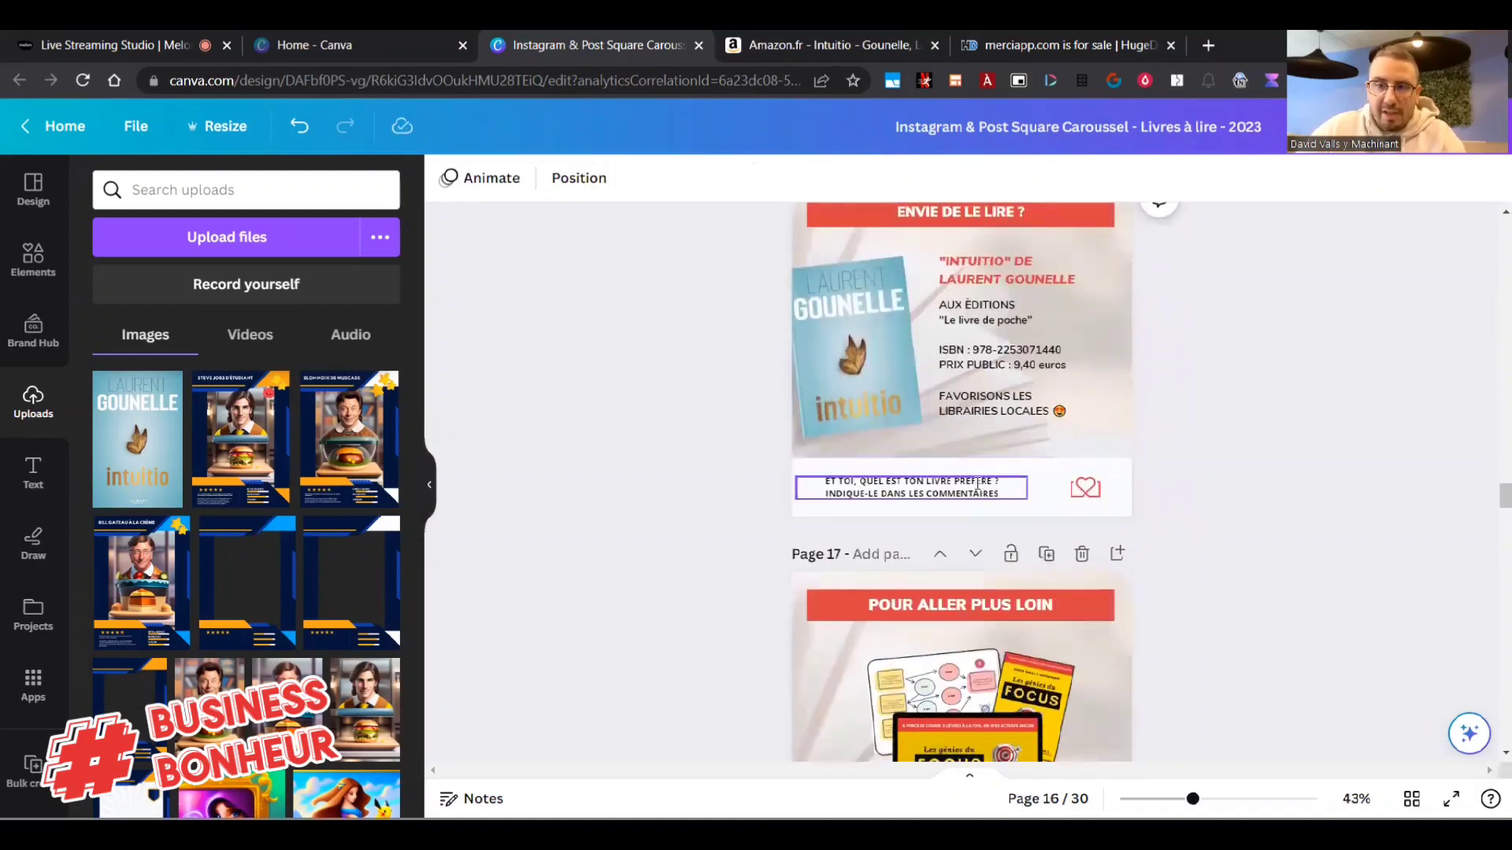
pyautogui.doubleClick(959, 489)
pyautogui.press('Escape')
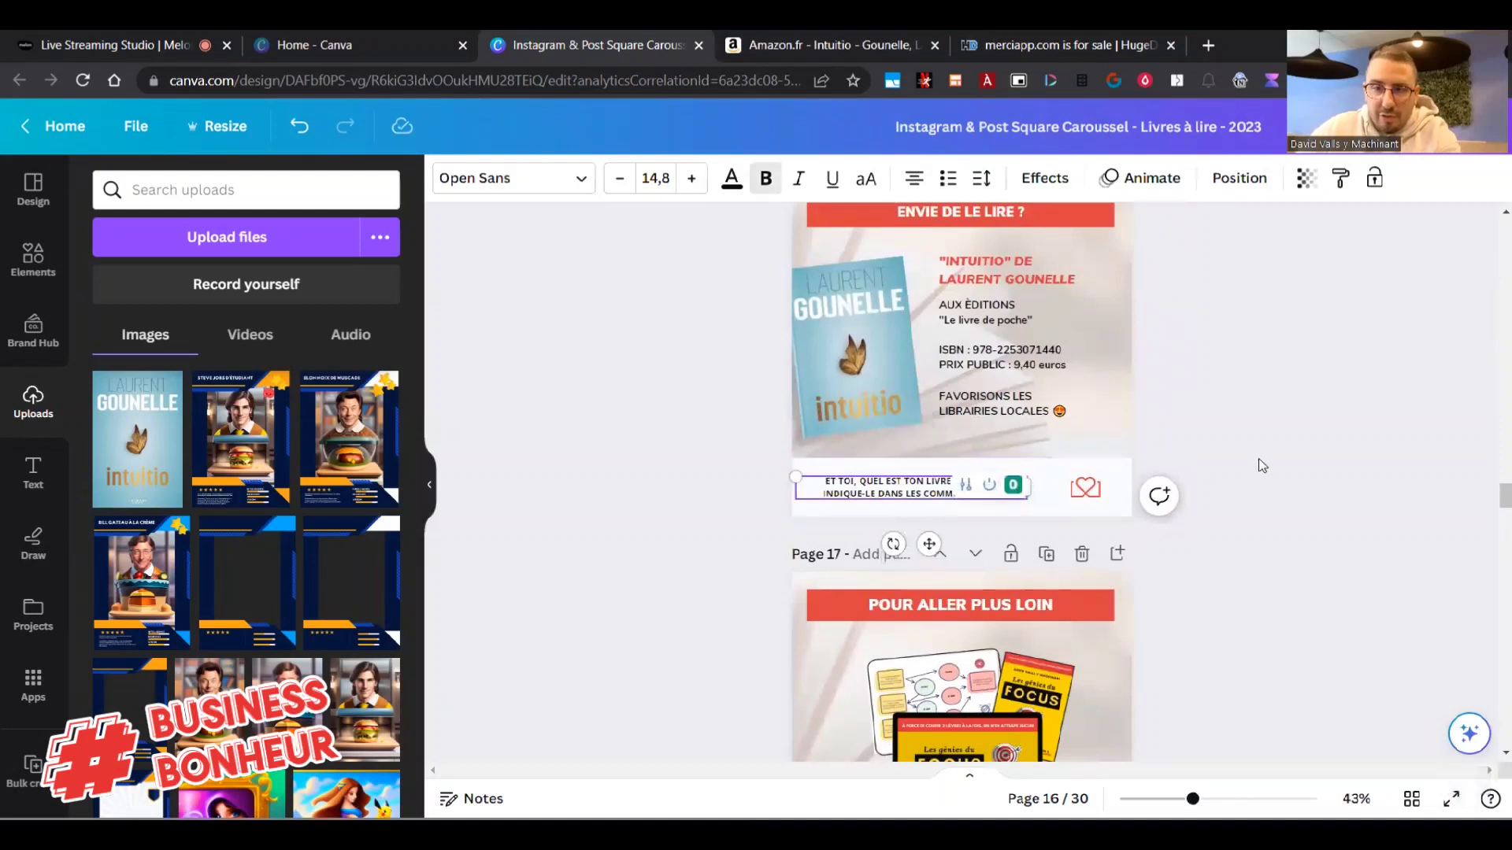
pyautogui.click(1245, 485)
# Set the design's download format to PDF Standard with the Flatten PDF option enabled.
pyautogui.scroll(3, 1339, 354)
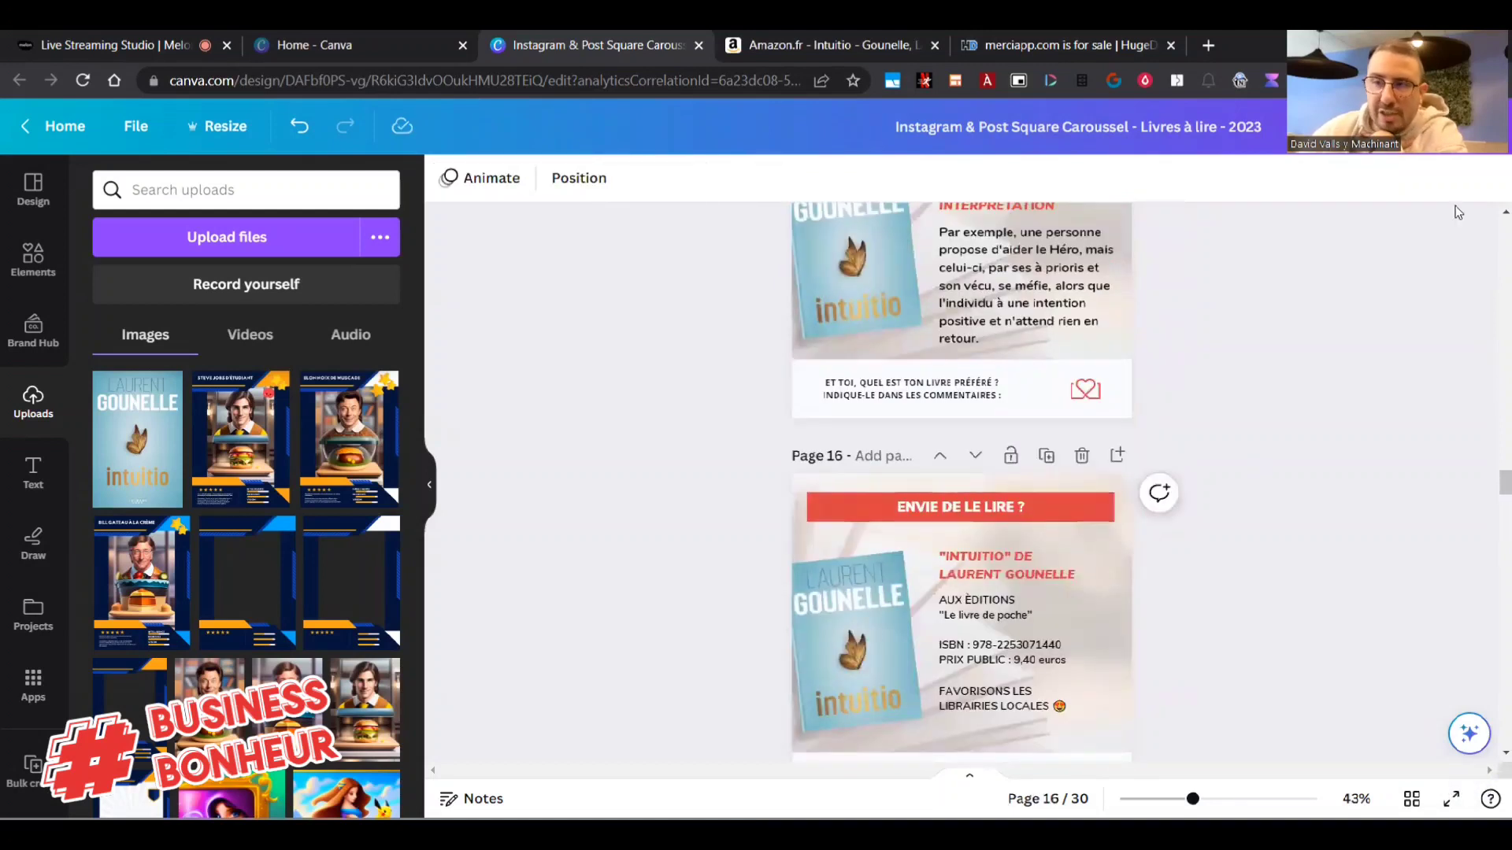
pyautogui.click(1457, 126)
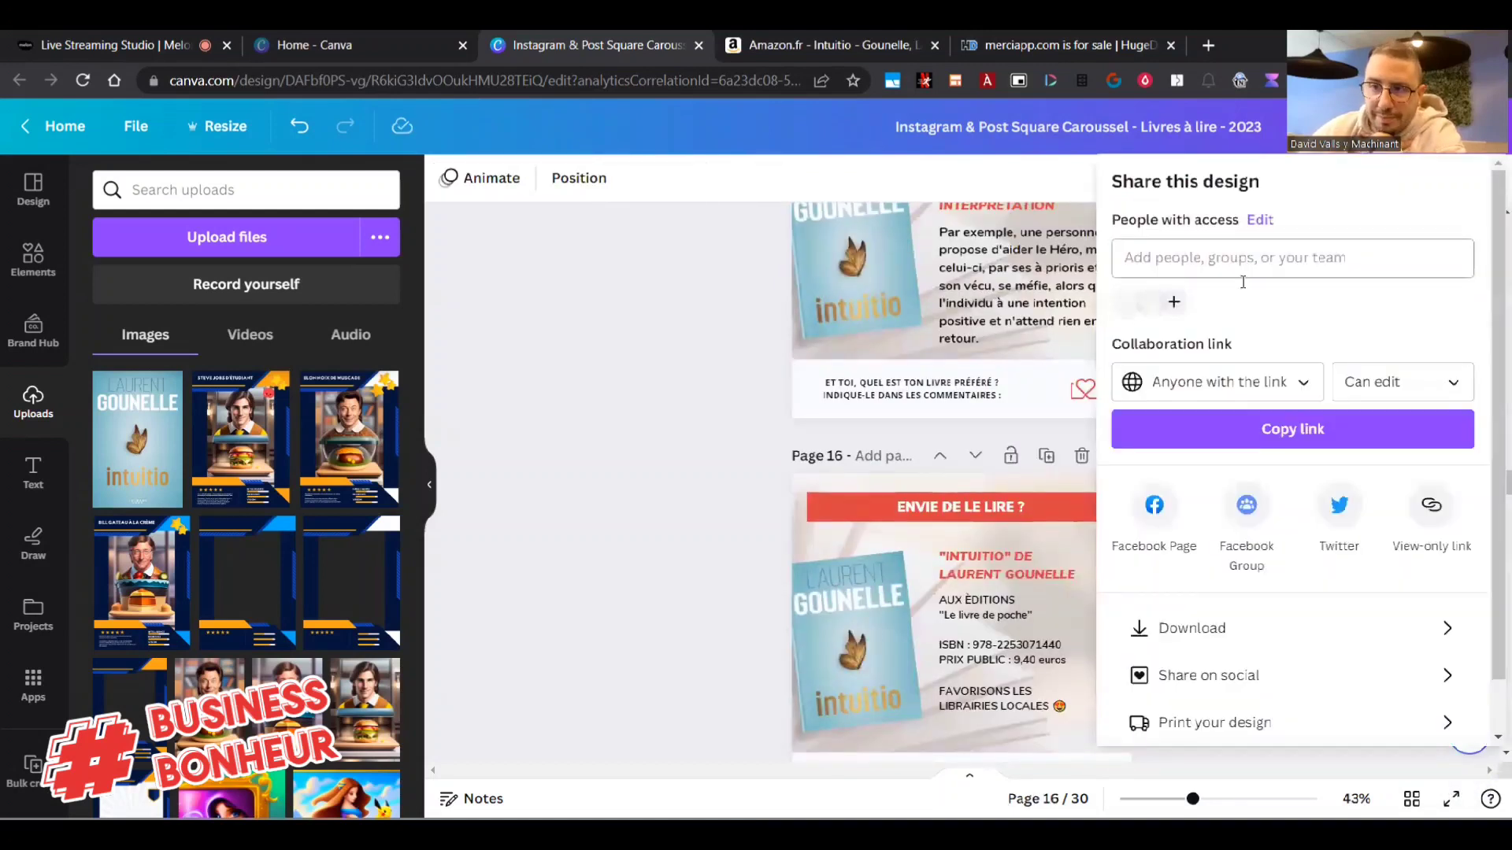
pyautogui.click(1320, 628)
pyautogui.click(1181, 268)
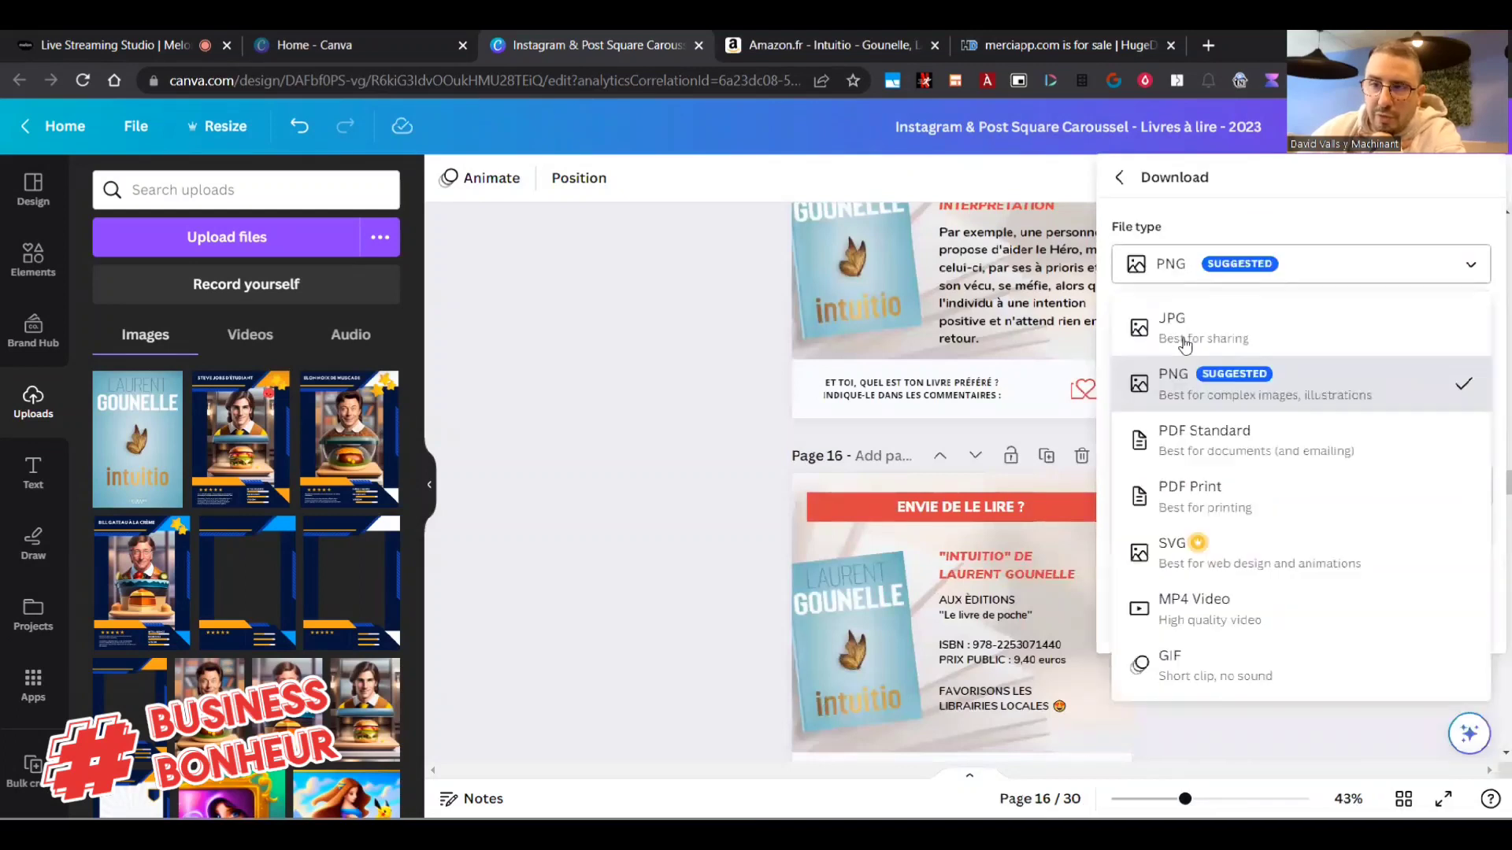
pyautogui.click(1191, 447)
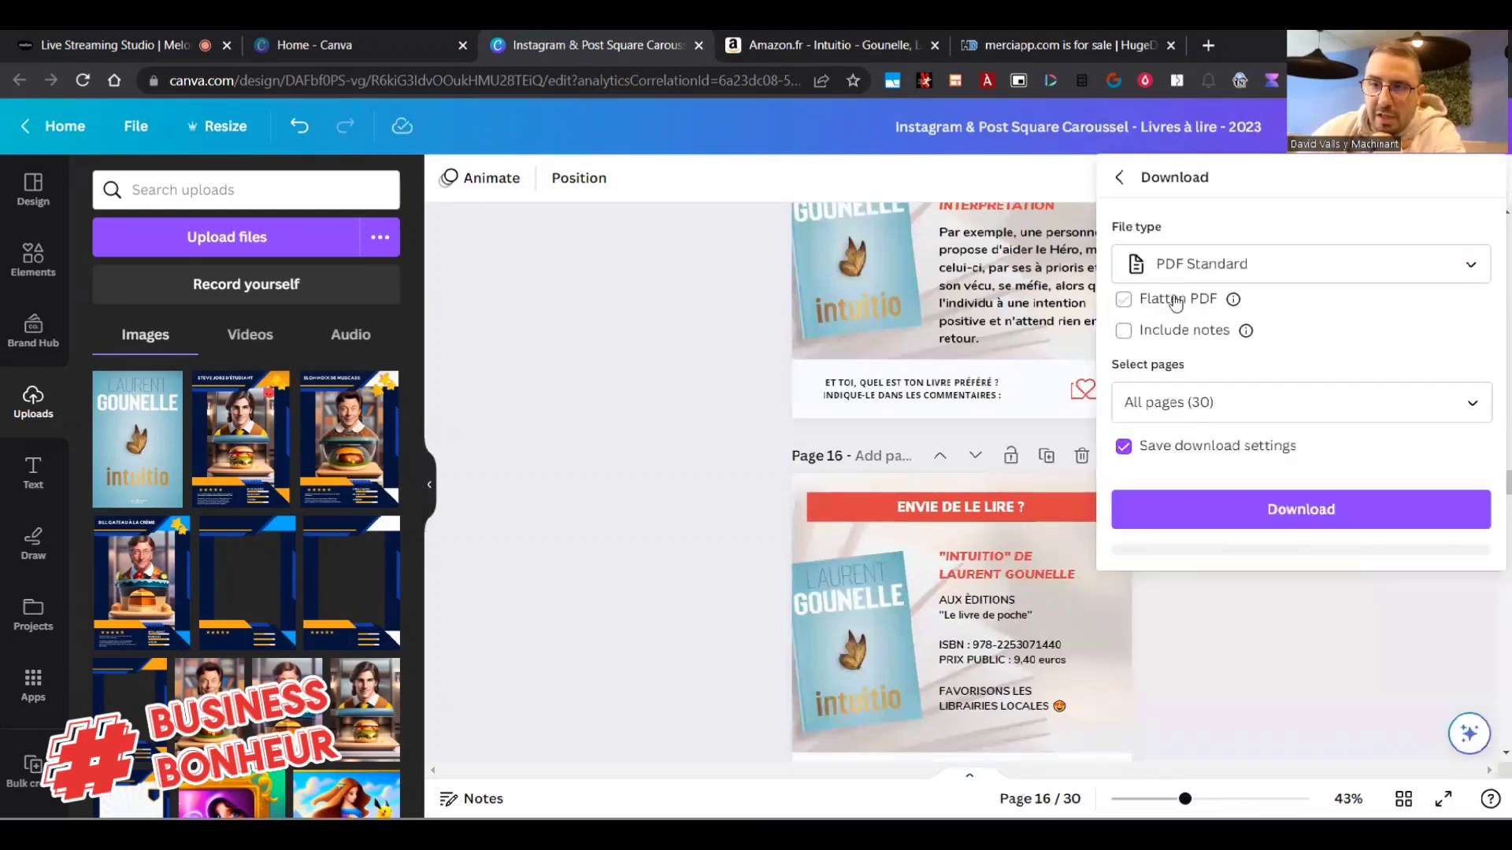
pyautogui.click(1156, 306)
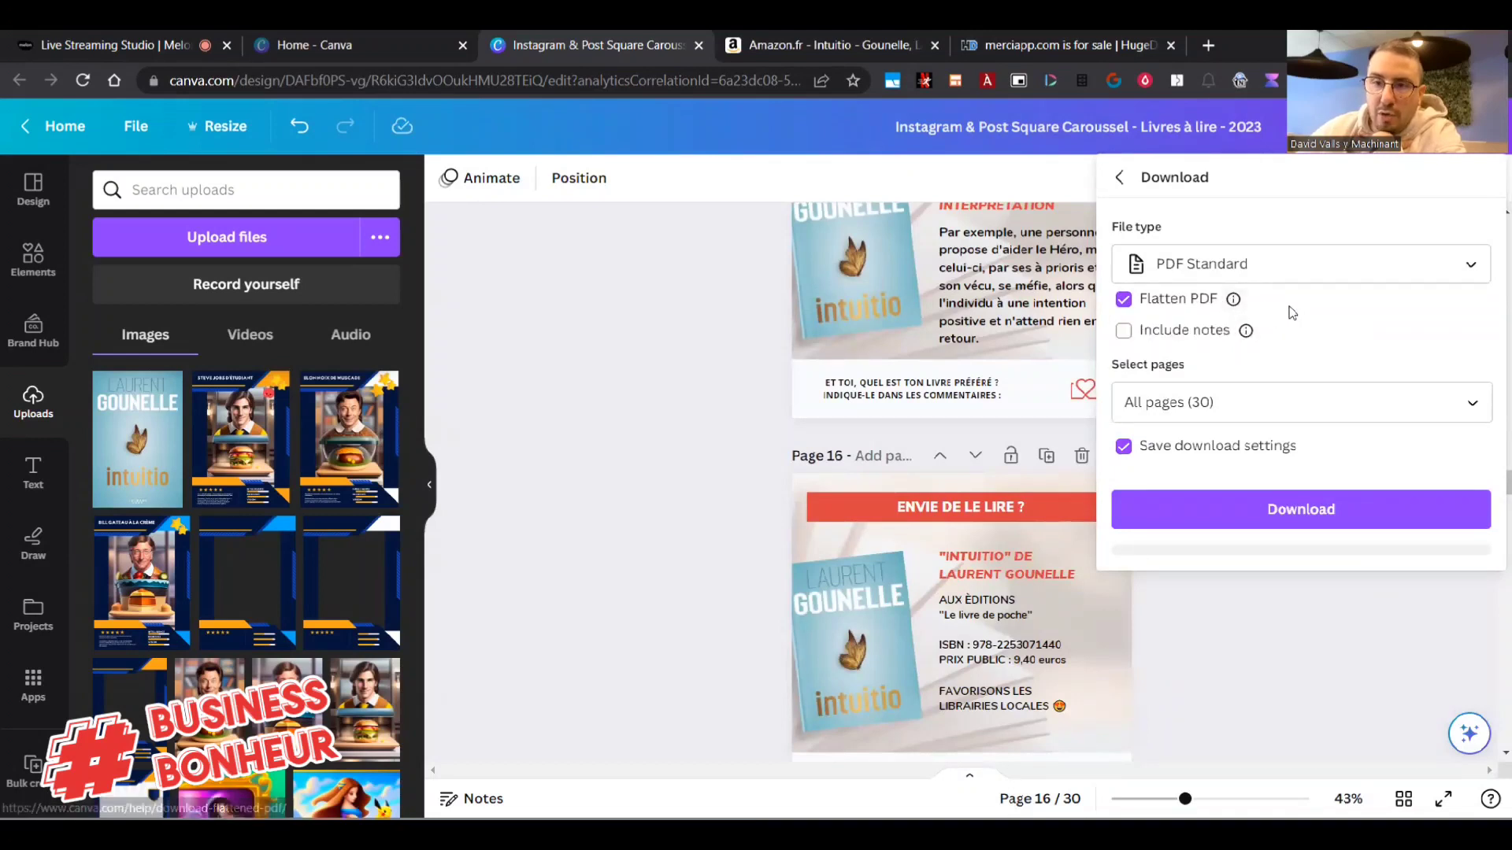
# Clear the all-pages selection for the PDF download so that individual pages can be chosen.
pyautogui.moveTo(1179, 308)
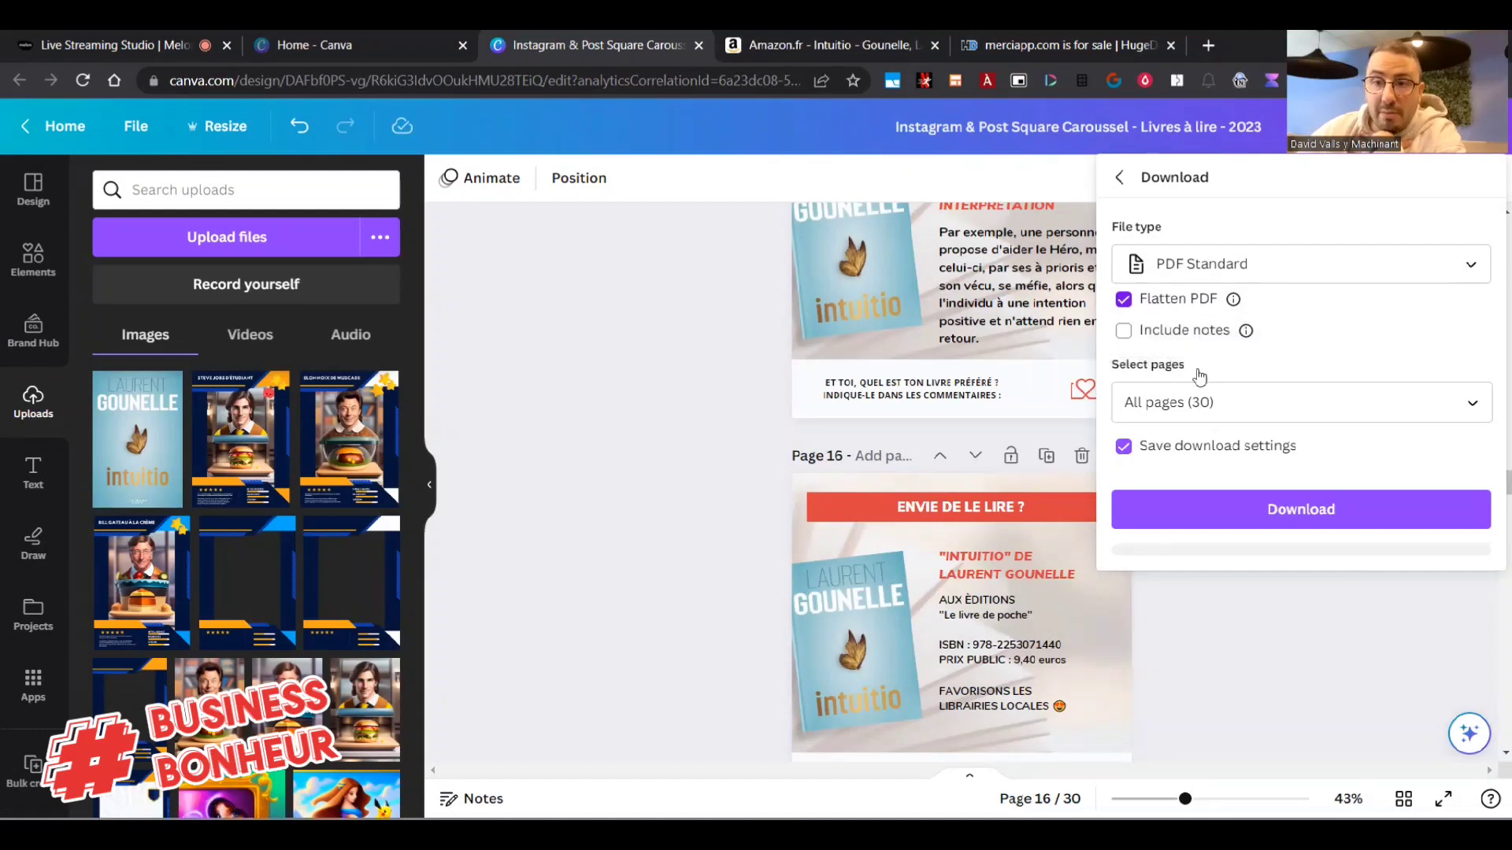
pyautogui.click(1209, 402)
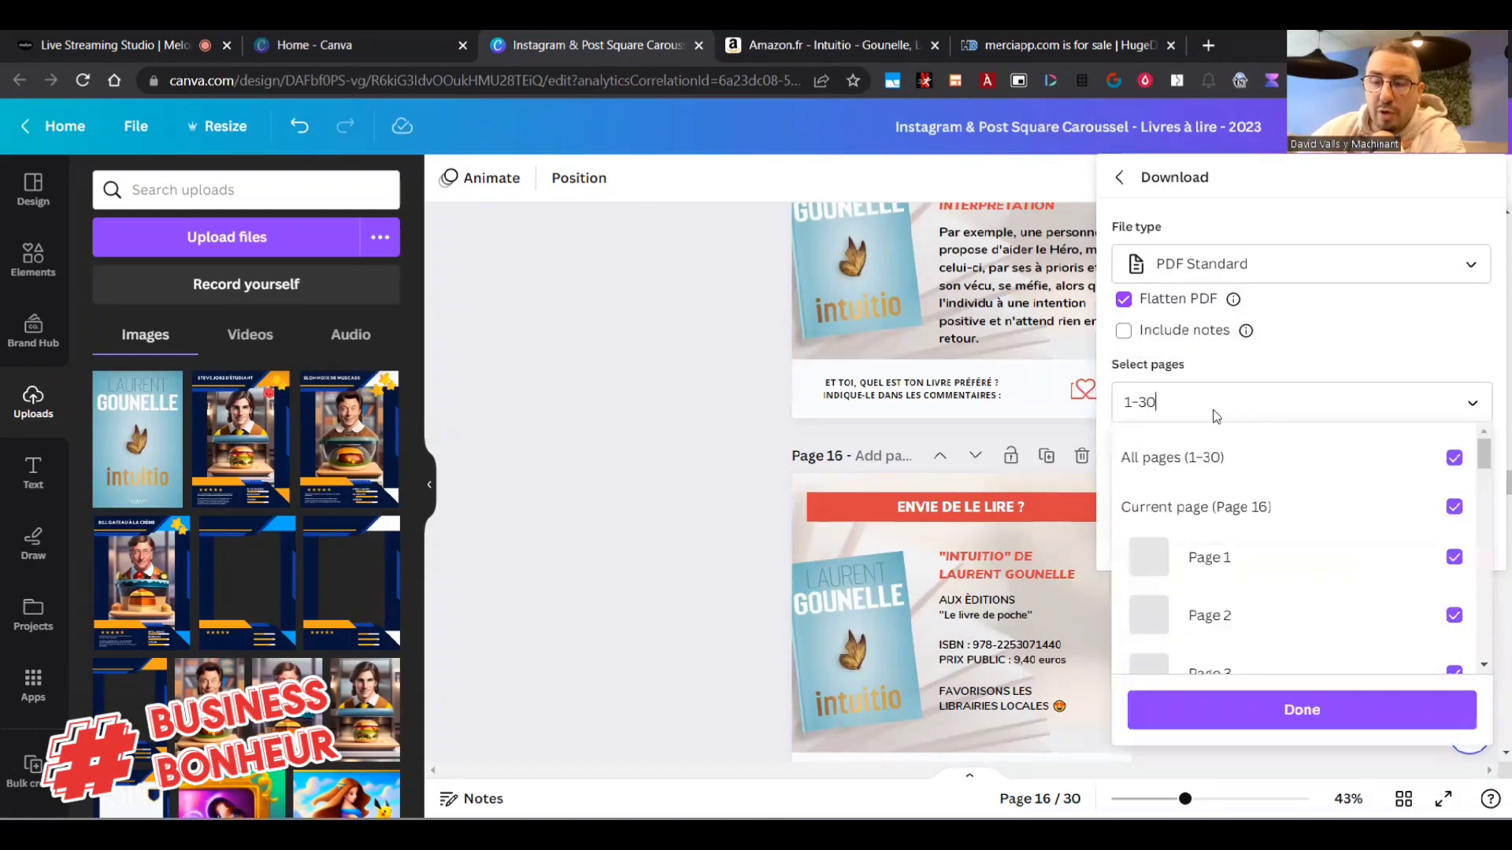
pyautogui.click(1455, 460)
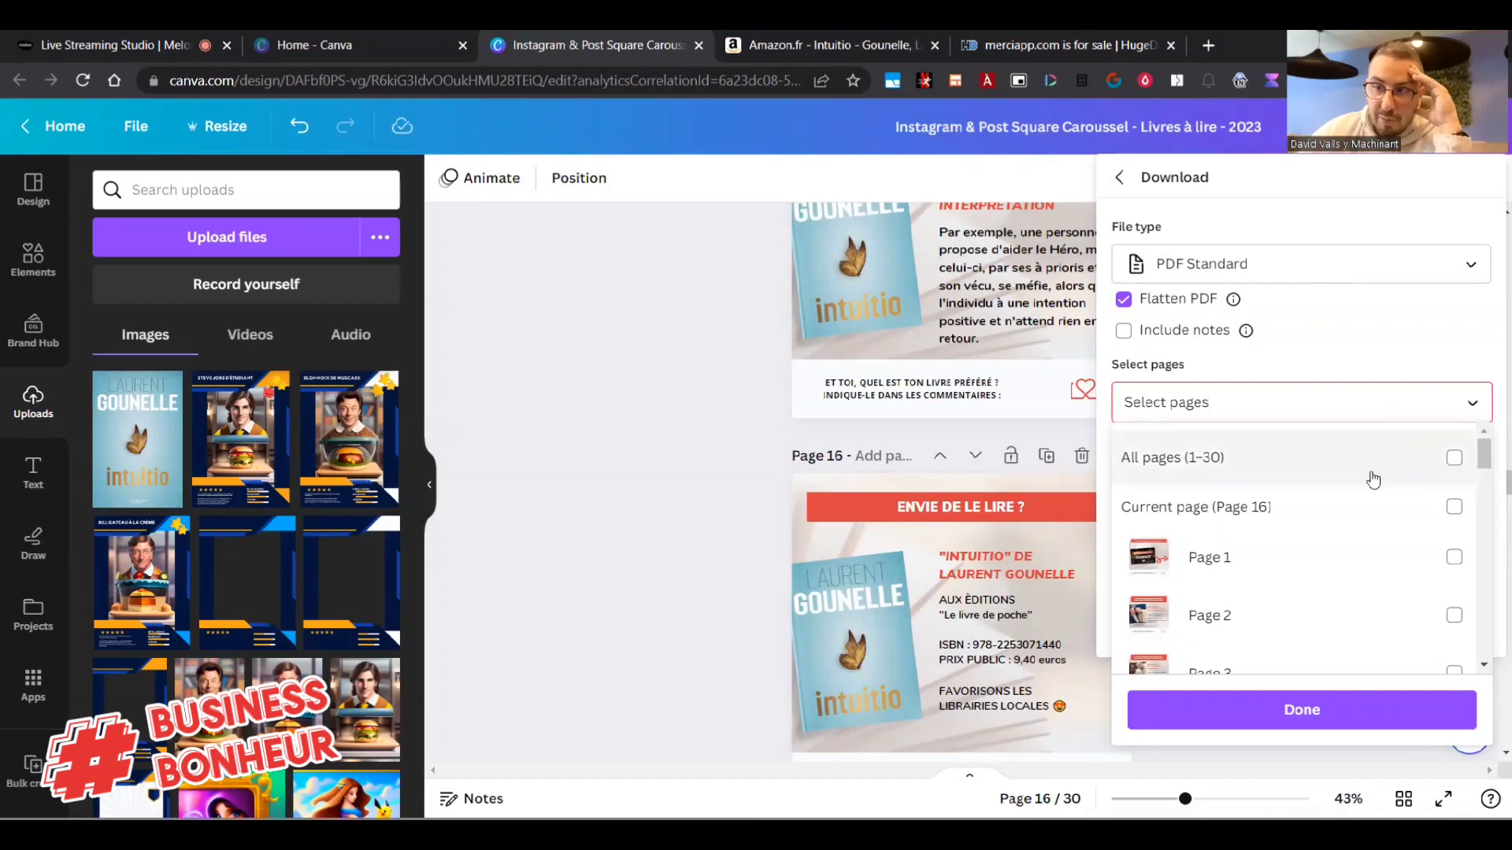
pyautogui.scroll(-1, 1377, 500)
pyautogui.scroll(-7, 1381, 504)
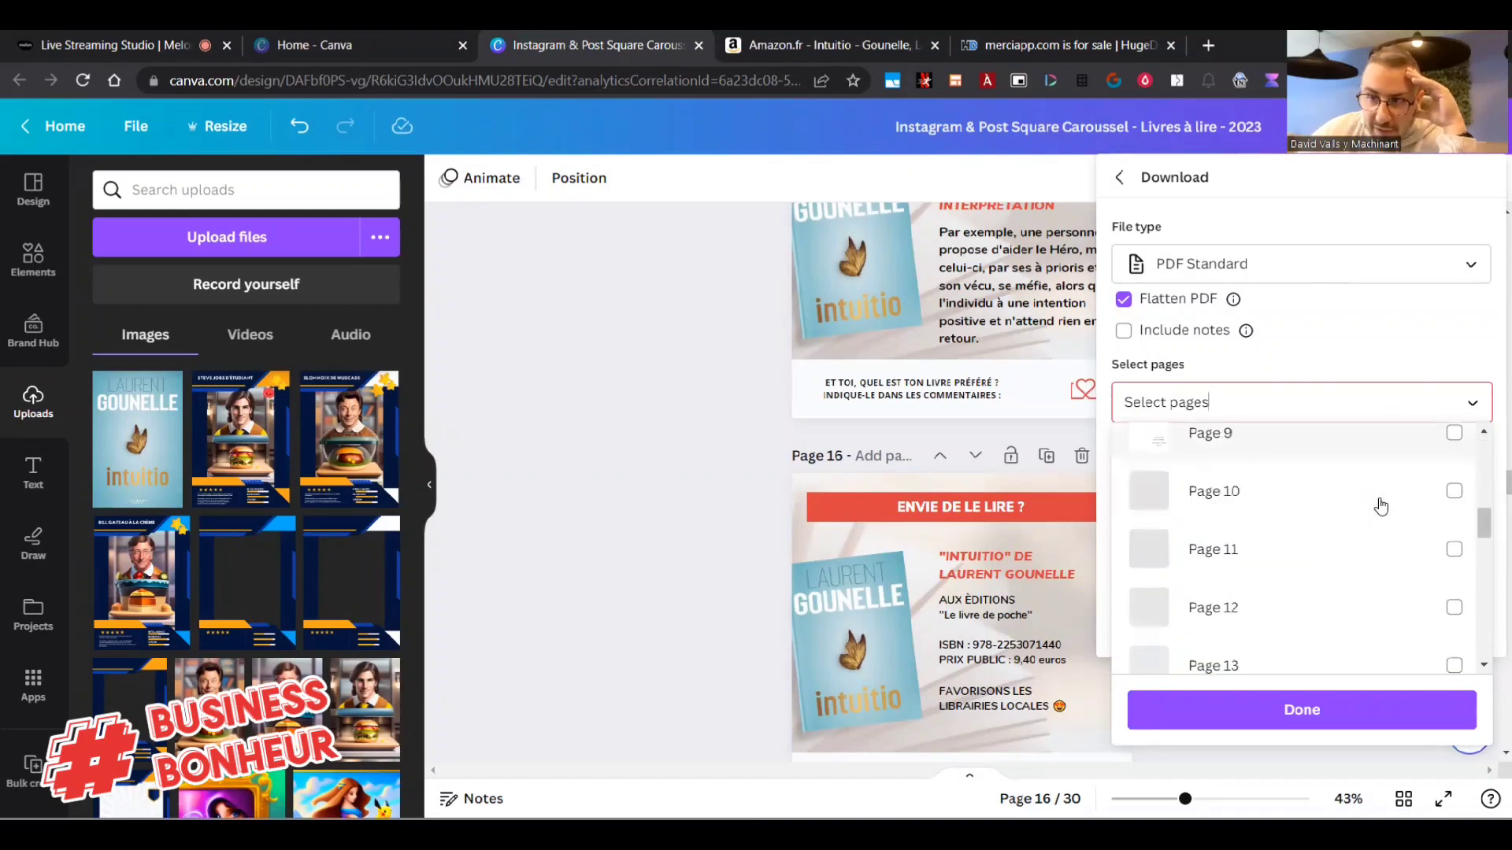
pyautogui.scroll(-2, 1379, 507)
pyautogui.scroll(3, 1377, 507)
pyautogui.scroll(-1, 1371, 502)
pyautogui.click(1369, 504)
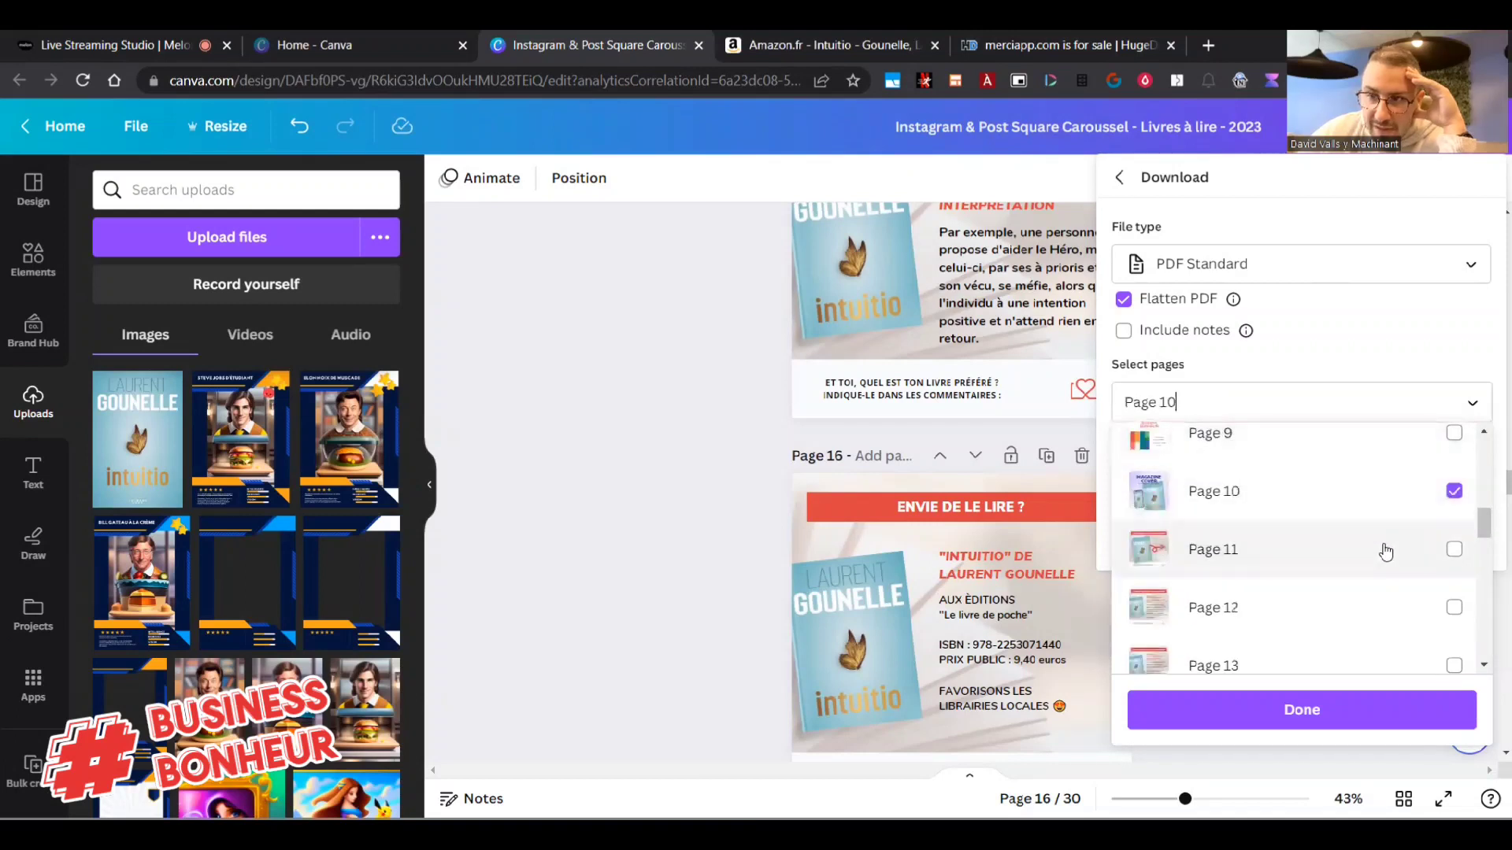
pyautogui.click(1385, 502)
# Select pages 11 to 17 for the export and download them as a flattened PDF Standard file.
pyautogui.click(1352, 558)
pyautogui.scroll(-2, 1370, 543)
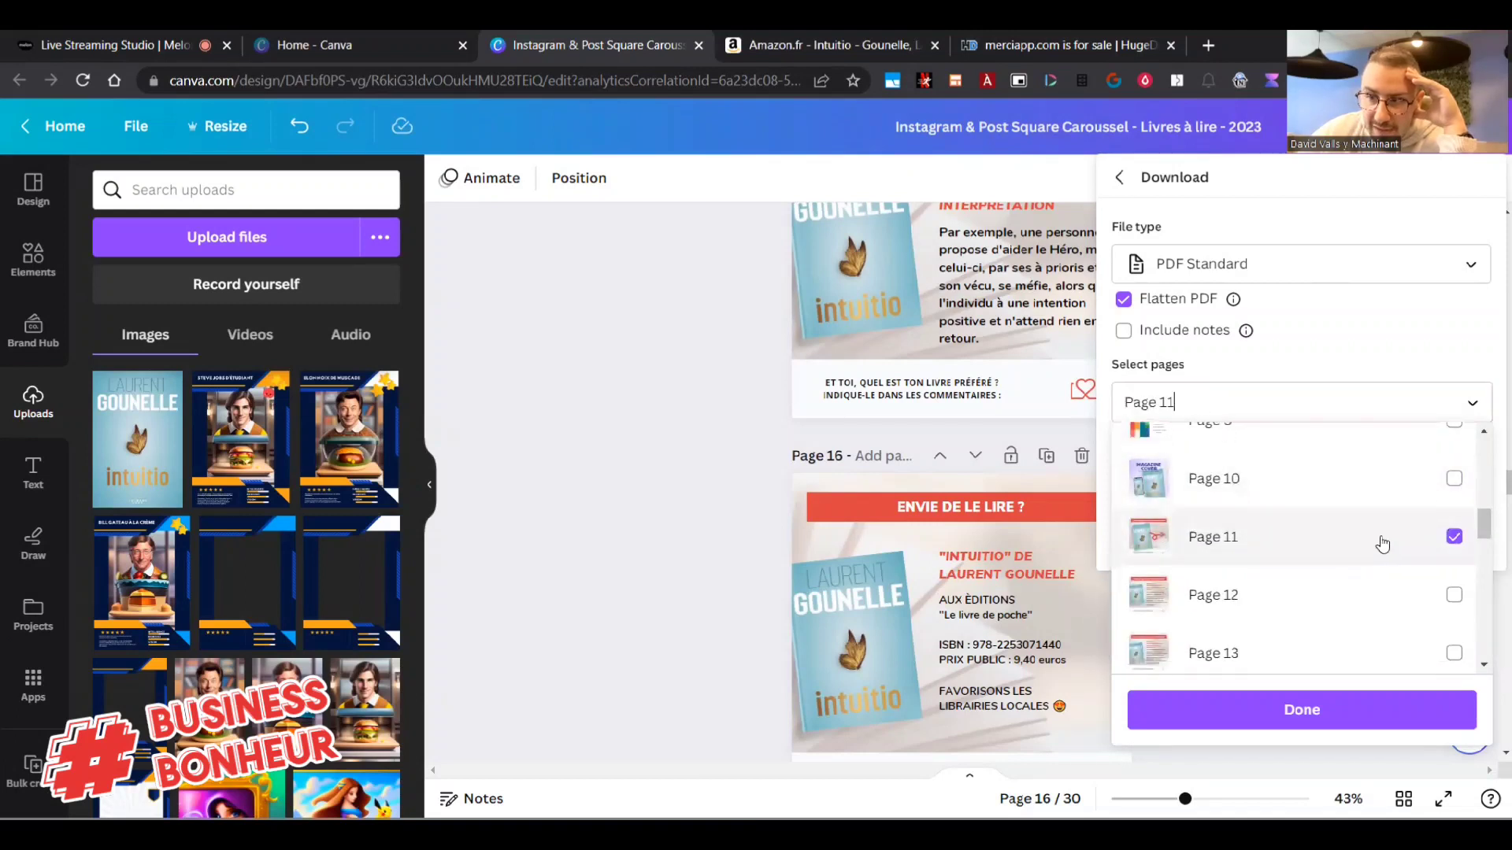
pyautogui.click(1331, 511)
pyautogui.click(1353, 570)
pyautogui.click(1351, 625)
pyautogui.scroll(-1, 1339, 598)
pyautogui.click(1328, 551)
pyautogui.click(1337, 587)
pyautogui.click(1316, 638)
pyautogui.scroll(-1, 1316, 634)
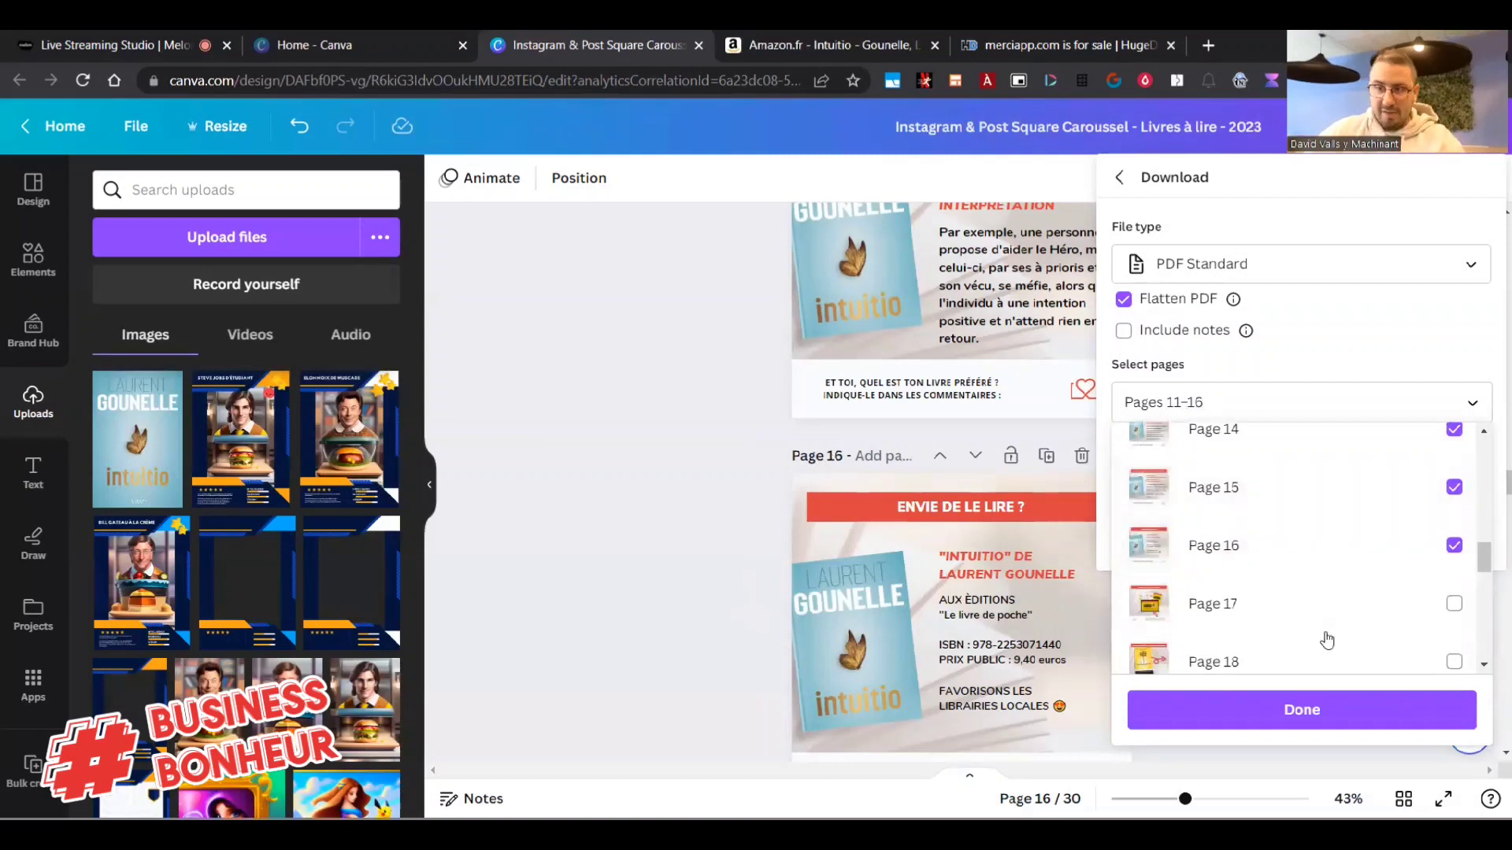
pyautogui.click(1453, 605)
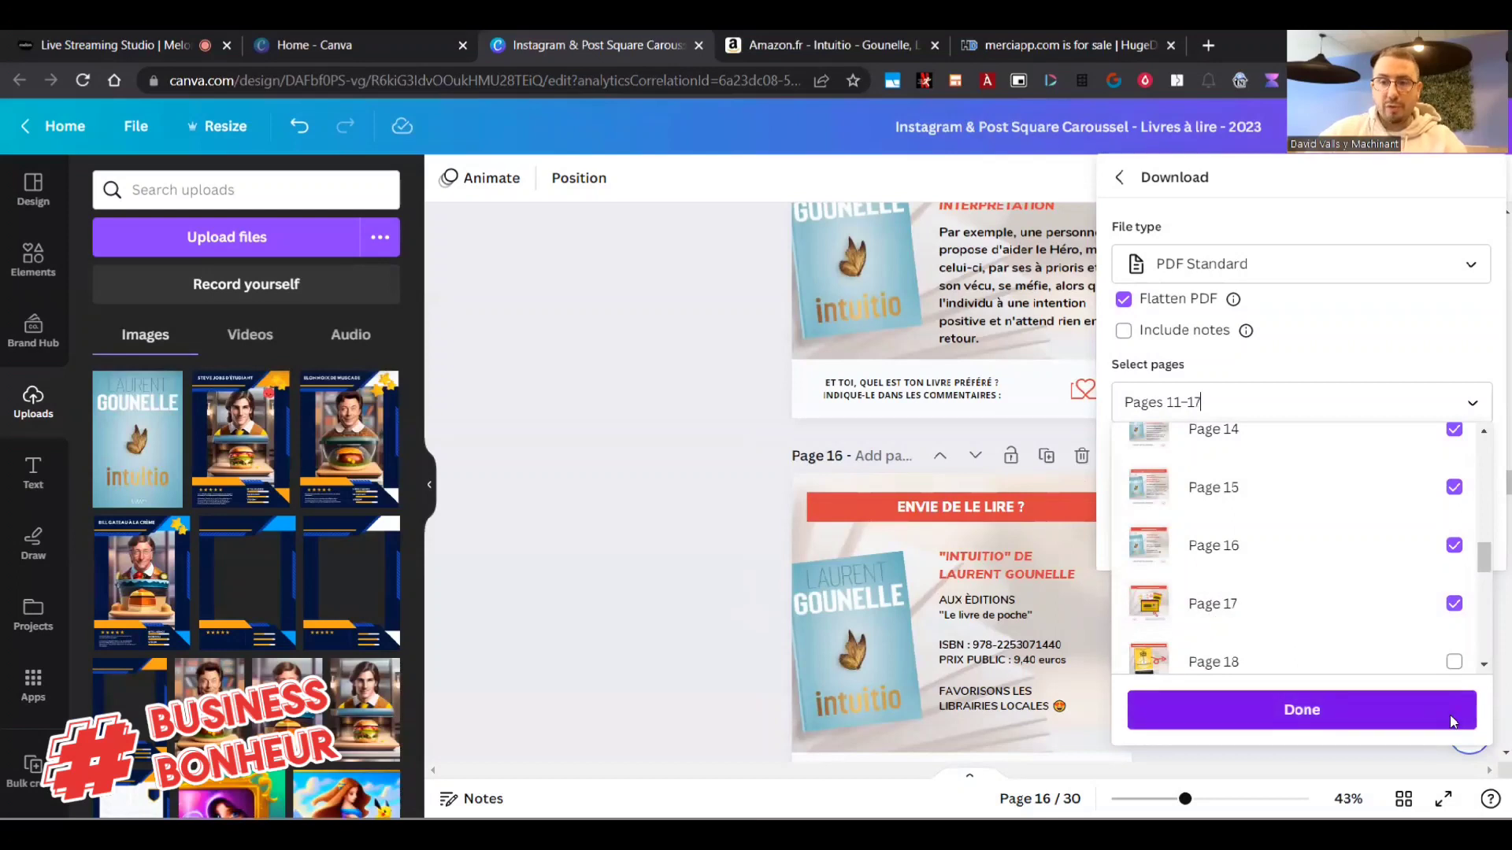
pyautogui.click(1455, 722)
pyautogui.click(1286, 512)
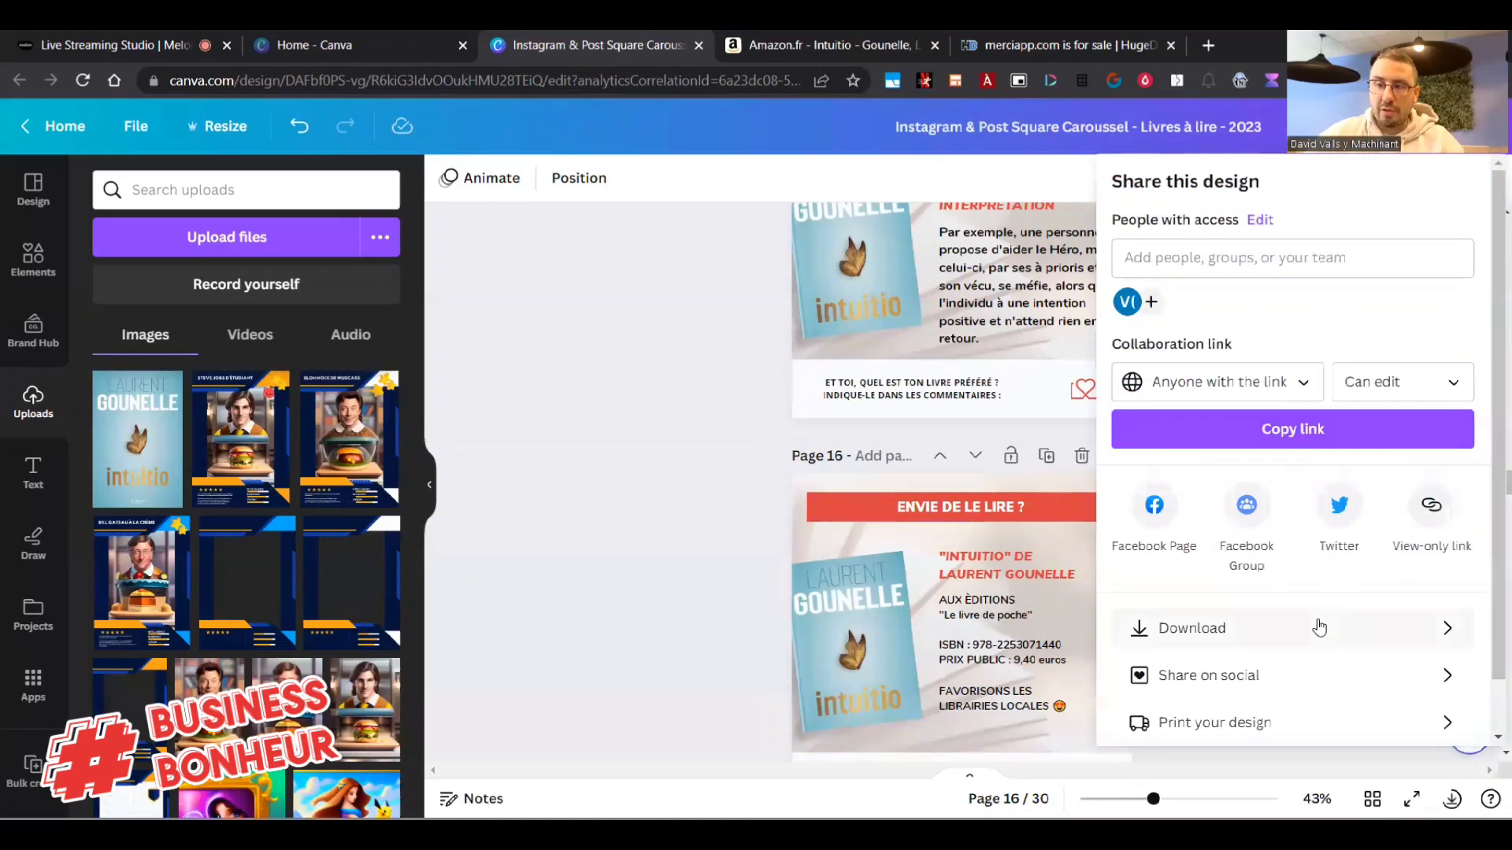
# Download pages 11 to 17 again as PNG with the Compress file (lower quality) option enabled, and dismiss the download notices.
pyautogui.click(1316, 624)
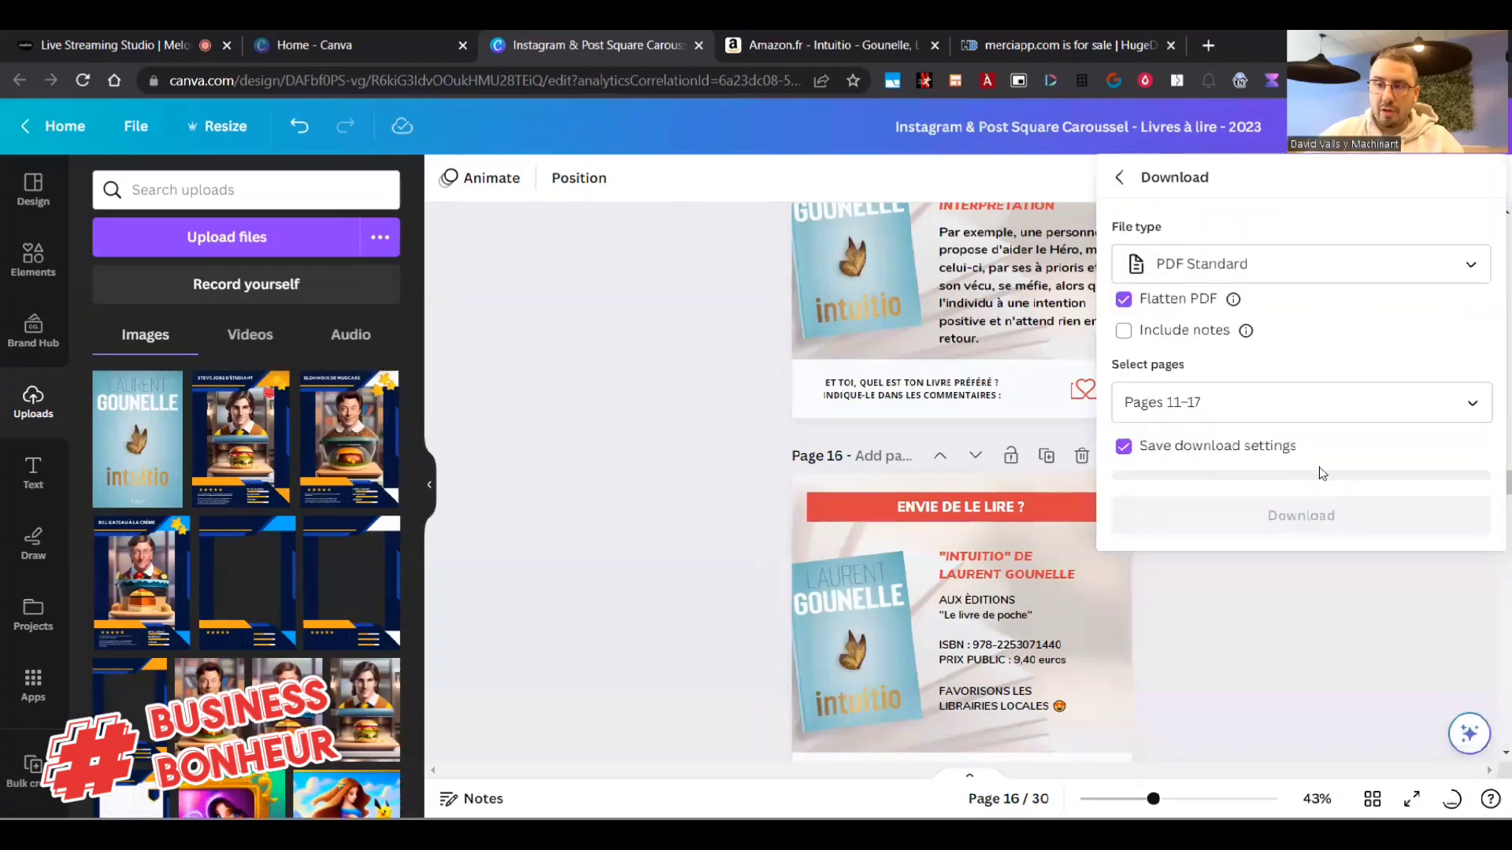
pyautogui.click(1208, 264)
pyautogui.click(1190, 382)
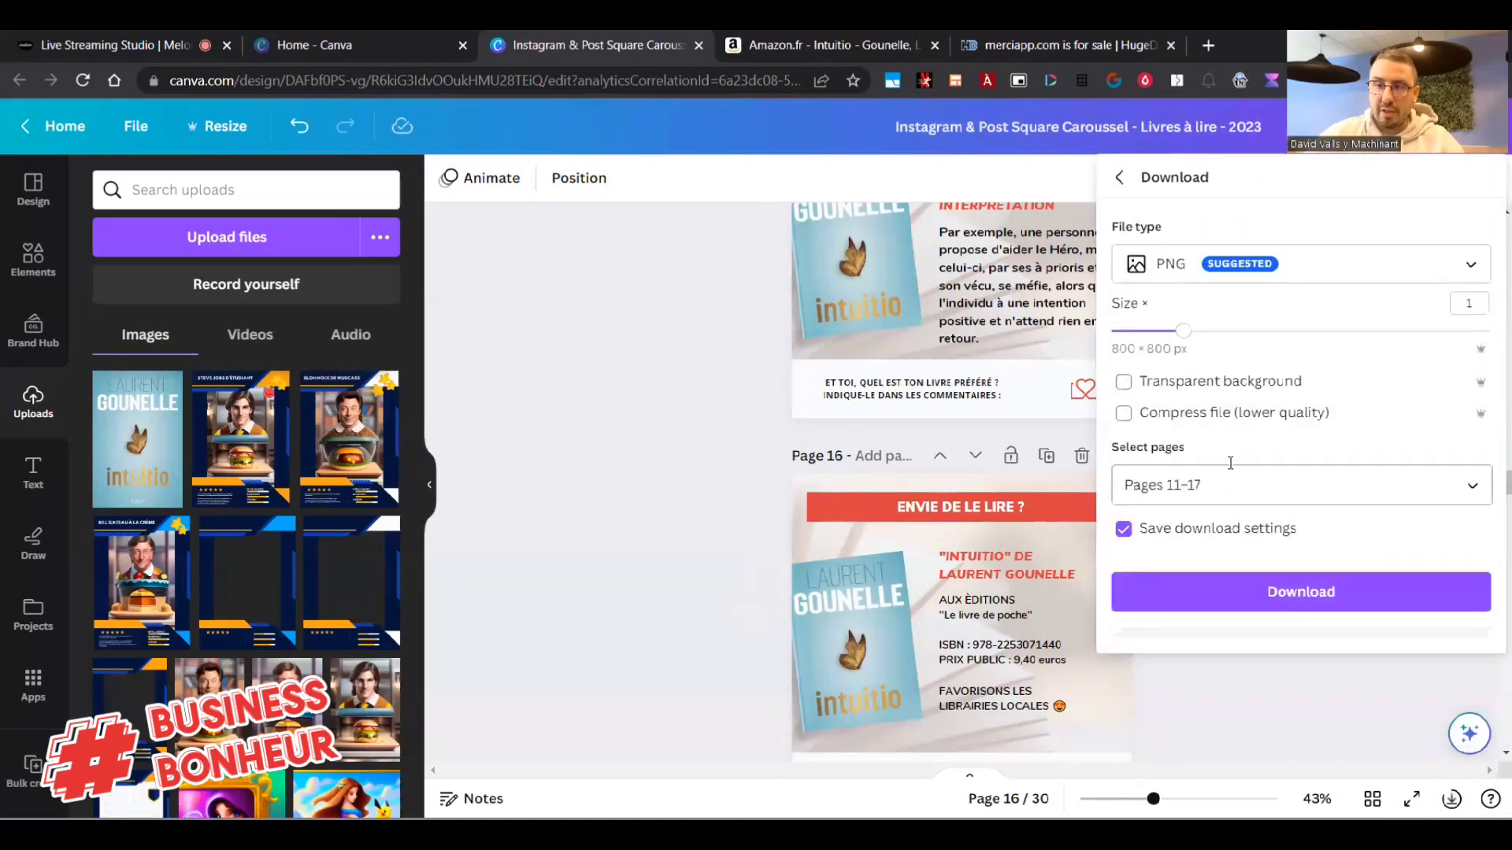
pyautogui.click(1242, 421)
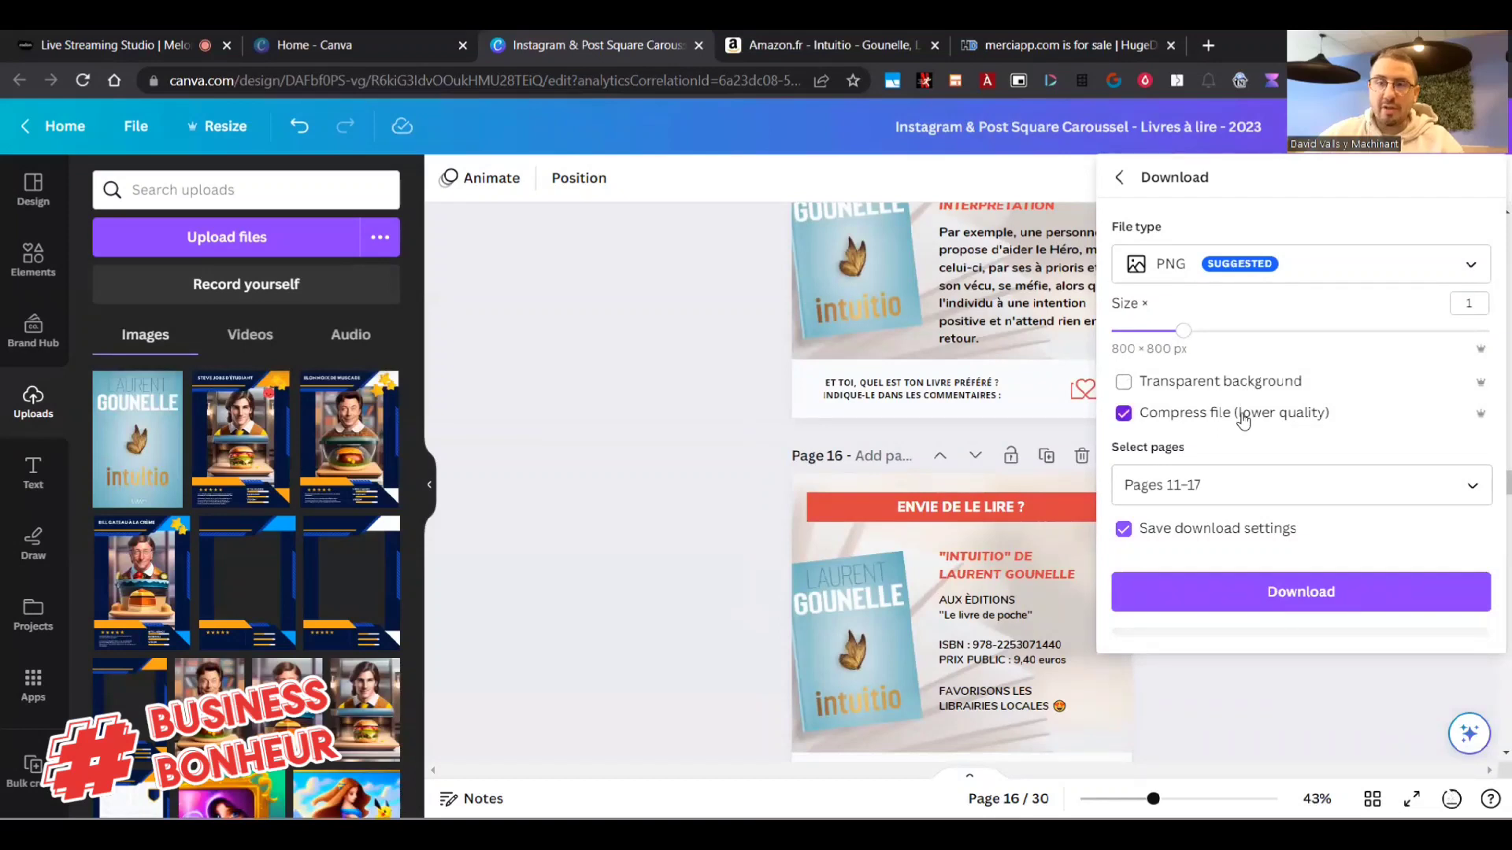
pyautogui.click(1271, 602)
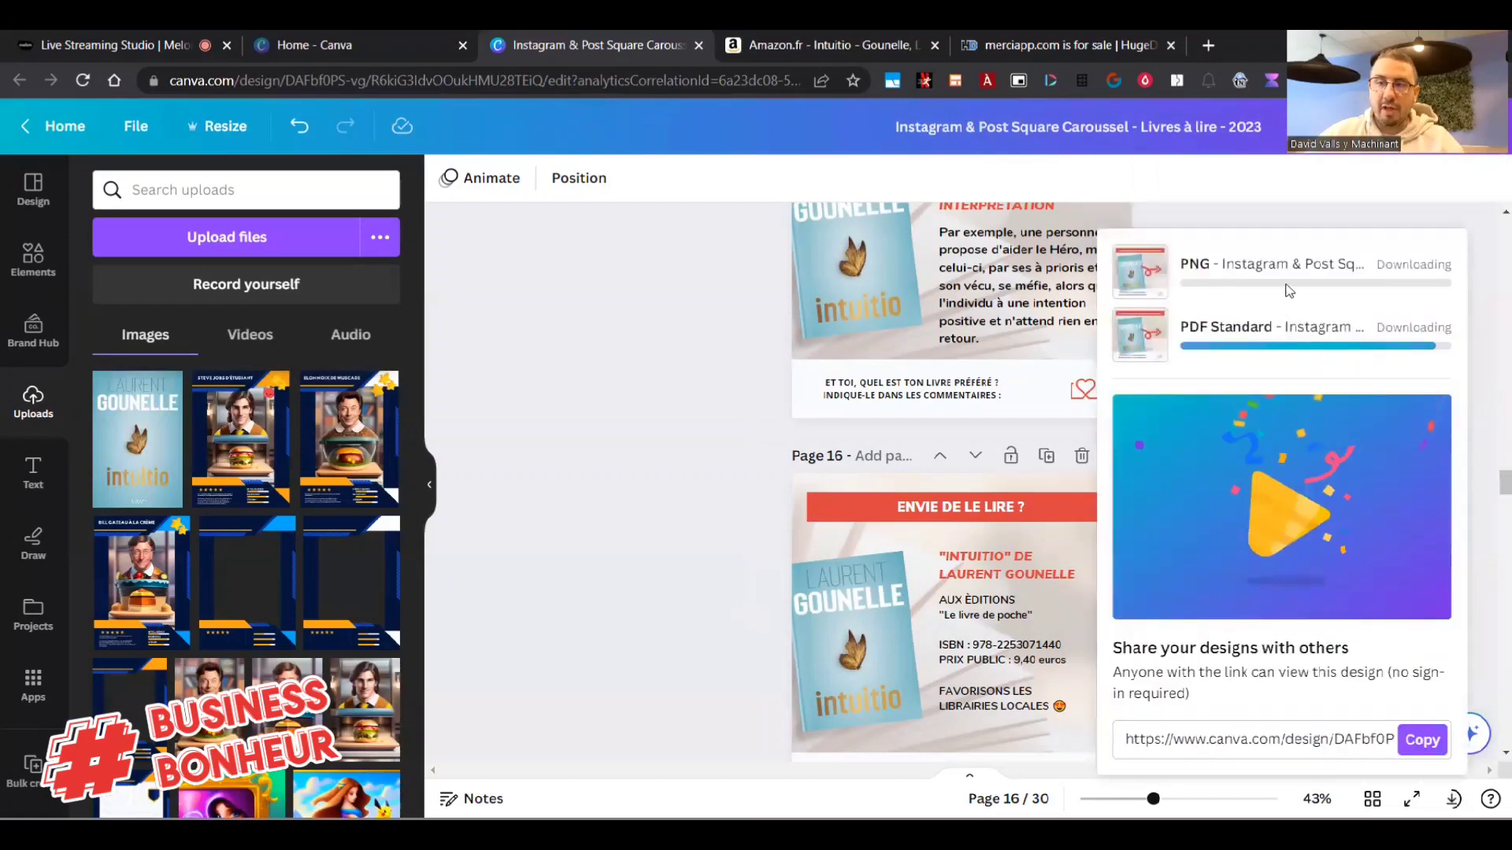
pyautogui.click(731, 514)
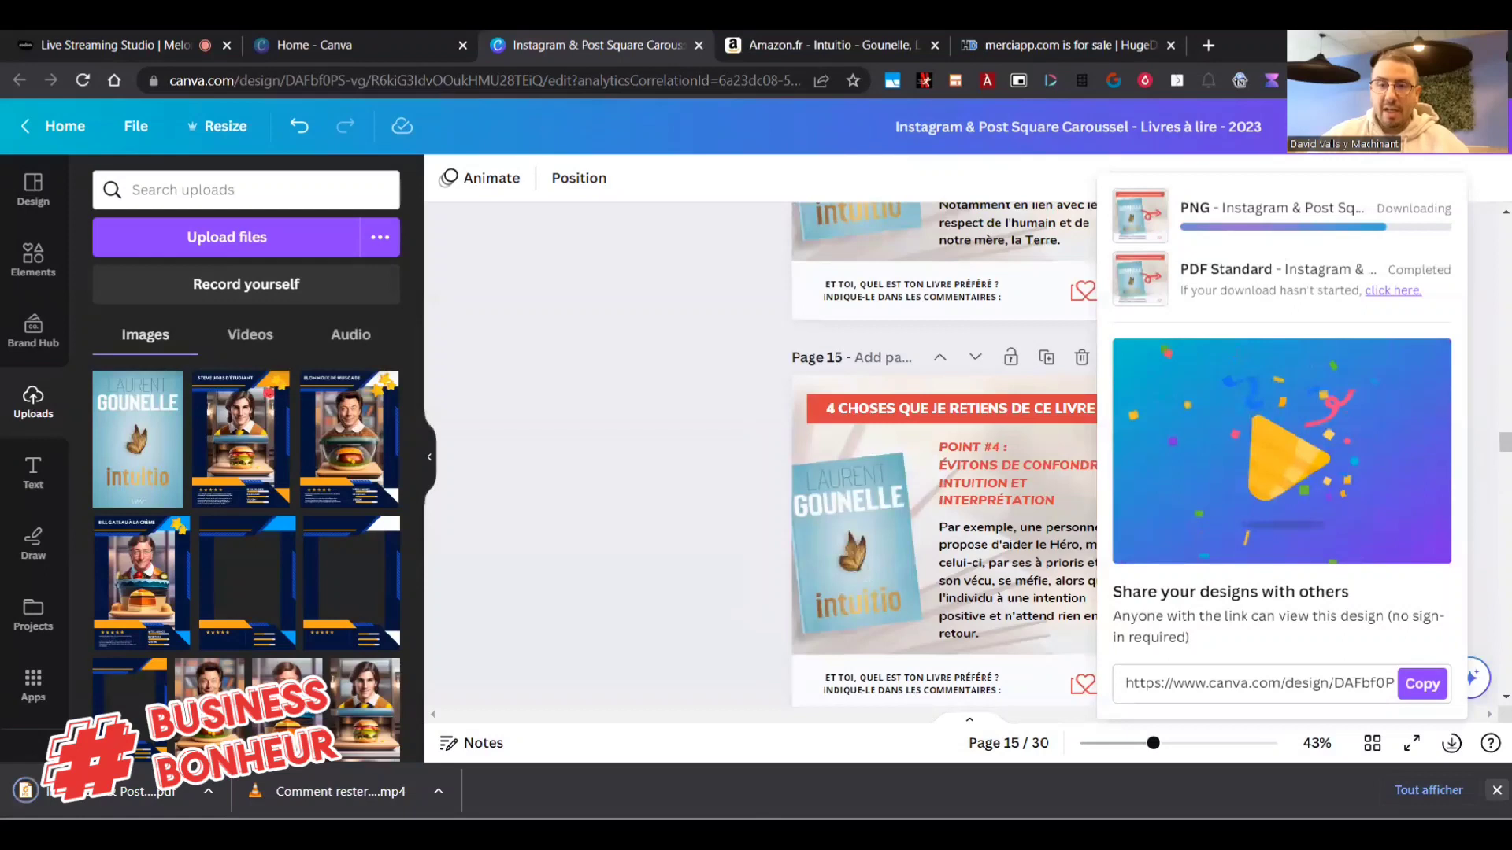
pyautogui.click(1497, 791)
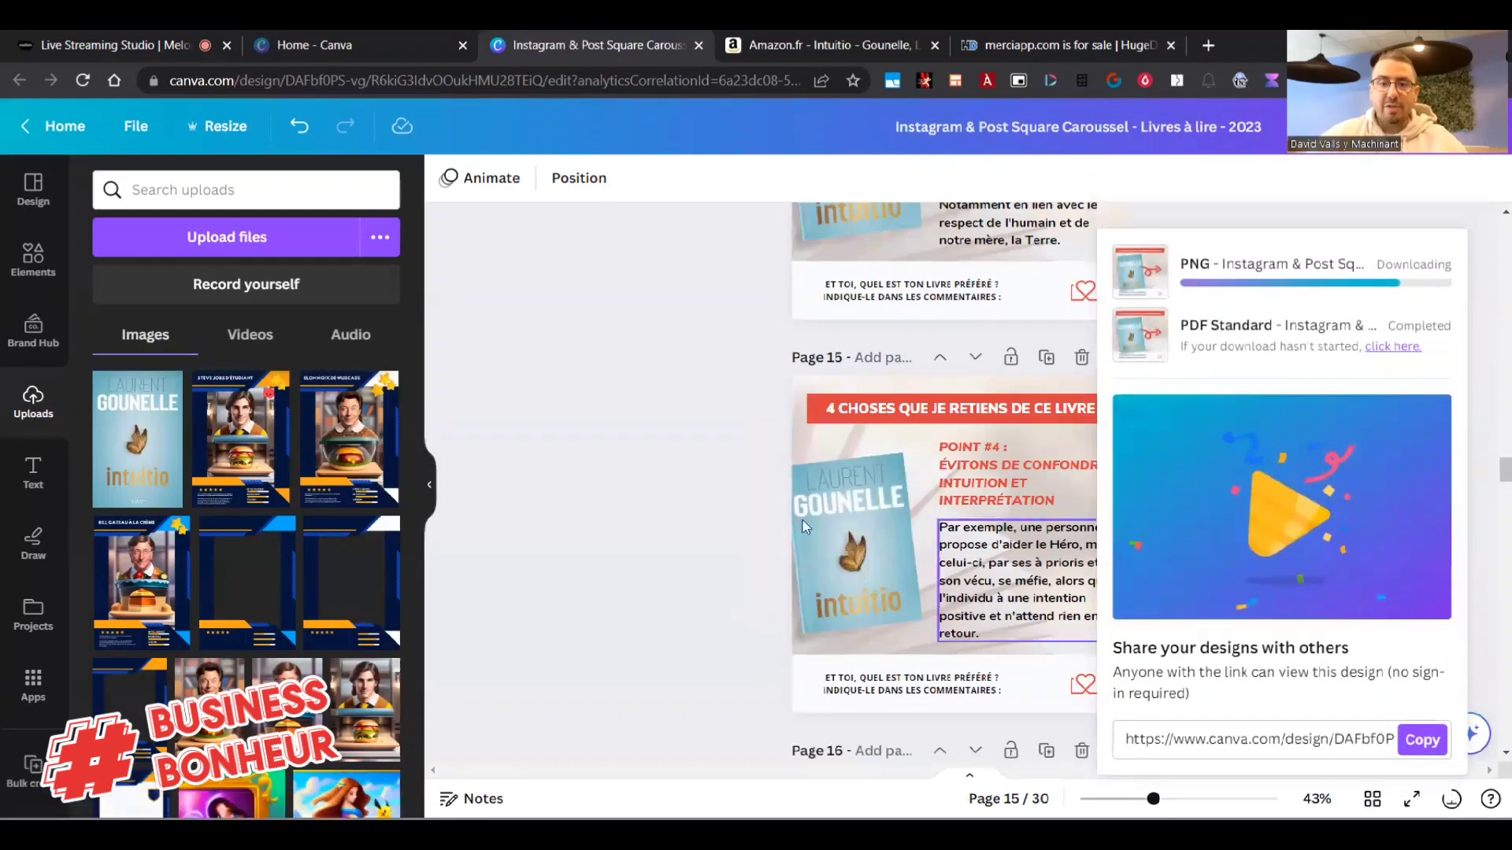
pyautogui.click(681, 527)
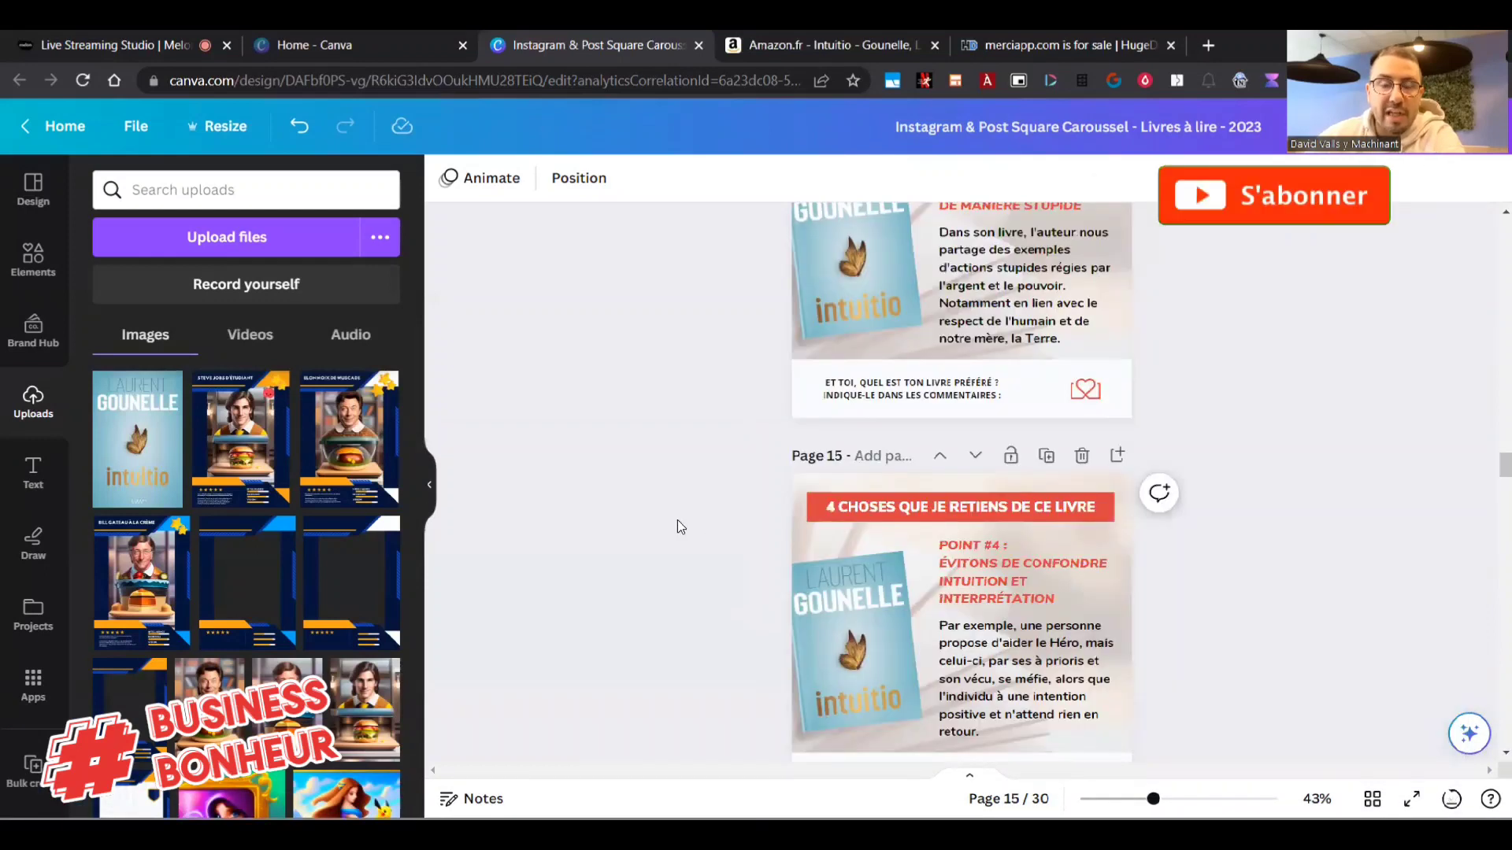
# Copy the large grouped "intuitio" book mockup from page 11 of the carousel.
pyautogui.scroll(3, 677, 520)
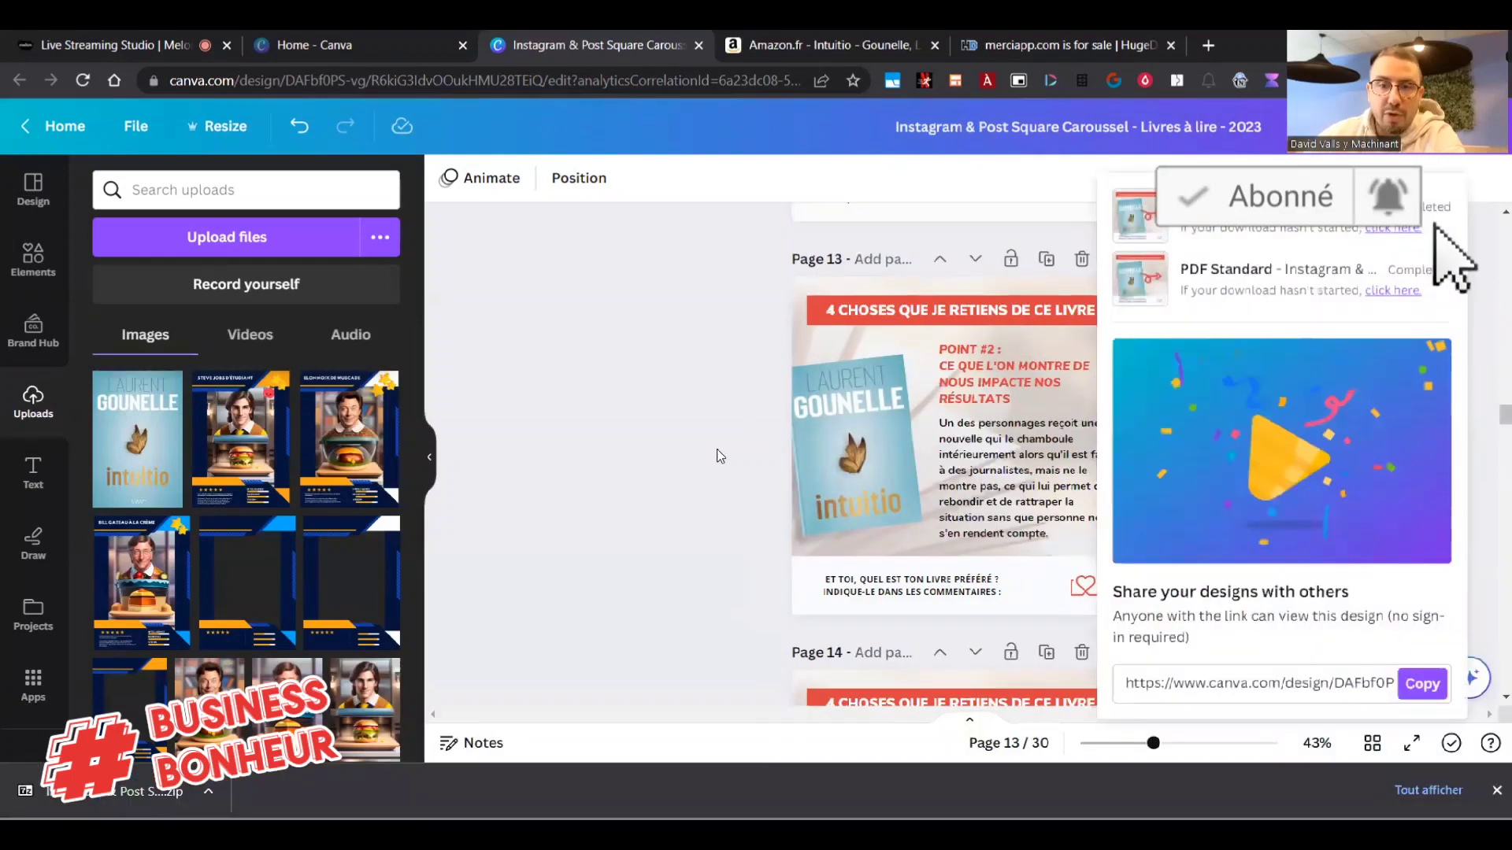
pyautogui.click(849, 441)
pyautogui.scroll(10, 859, 417)
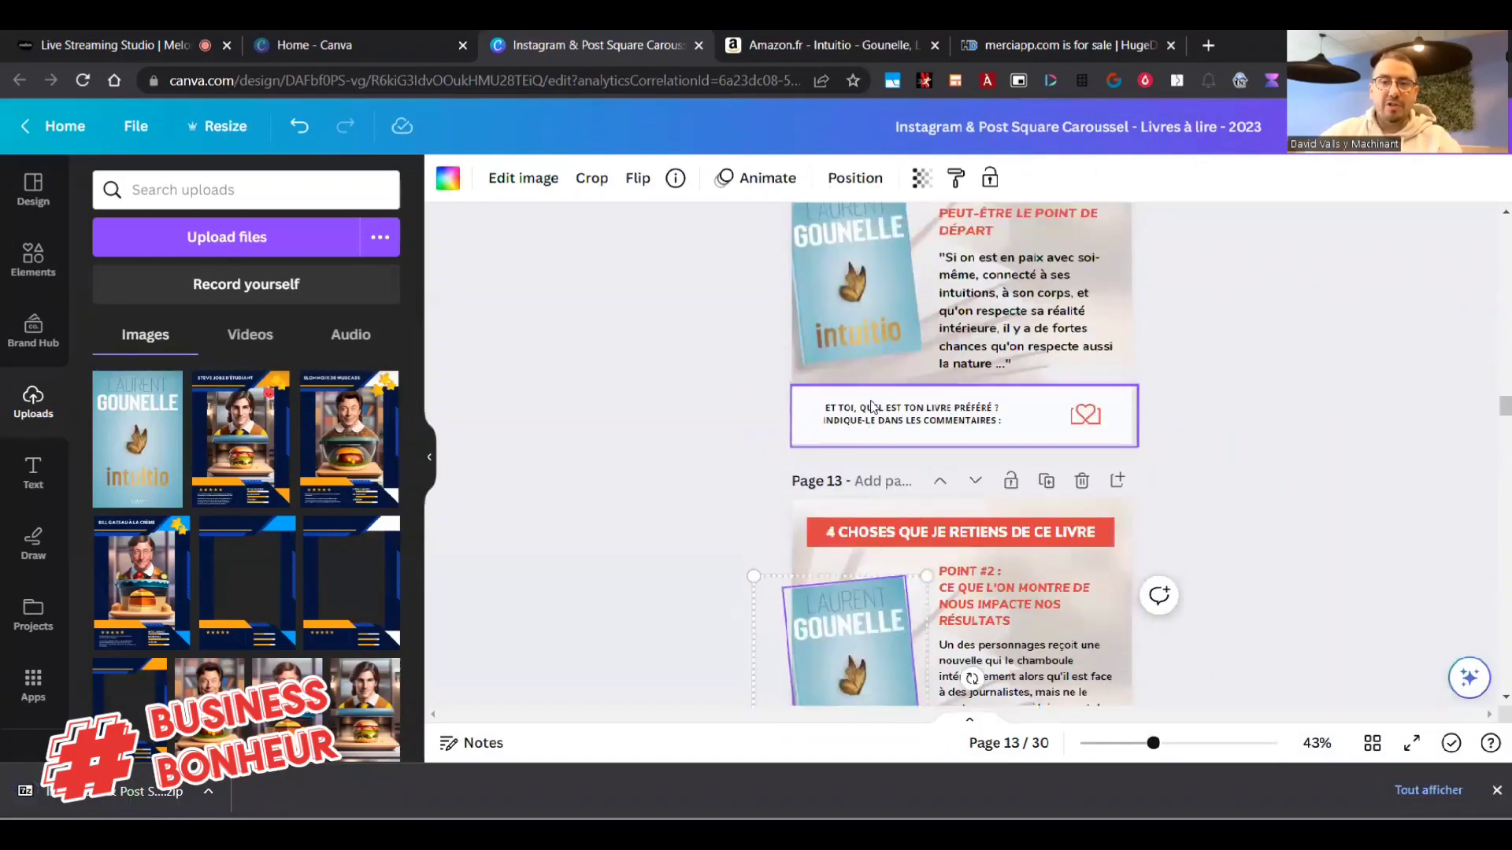
pyautogui.click(839, 428)
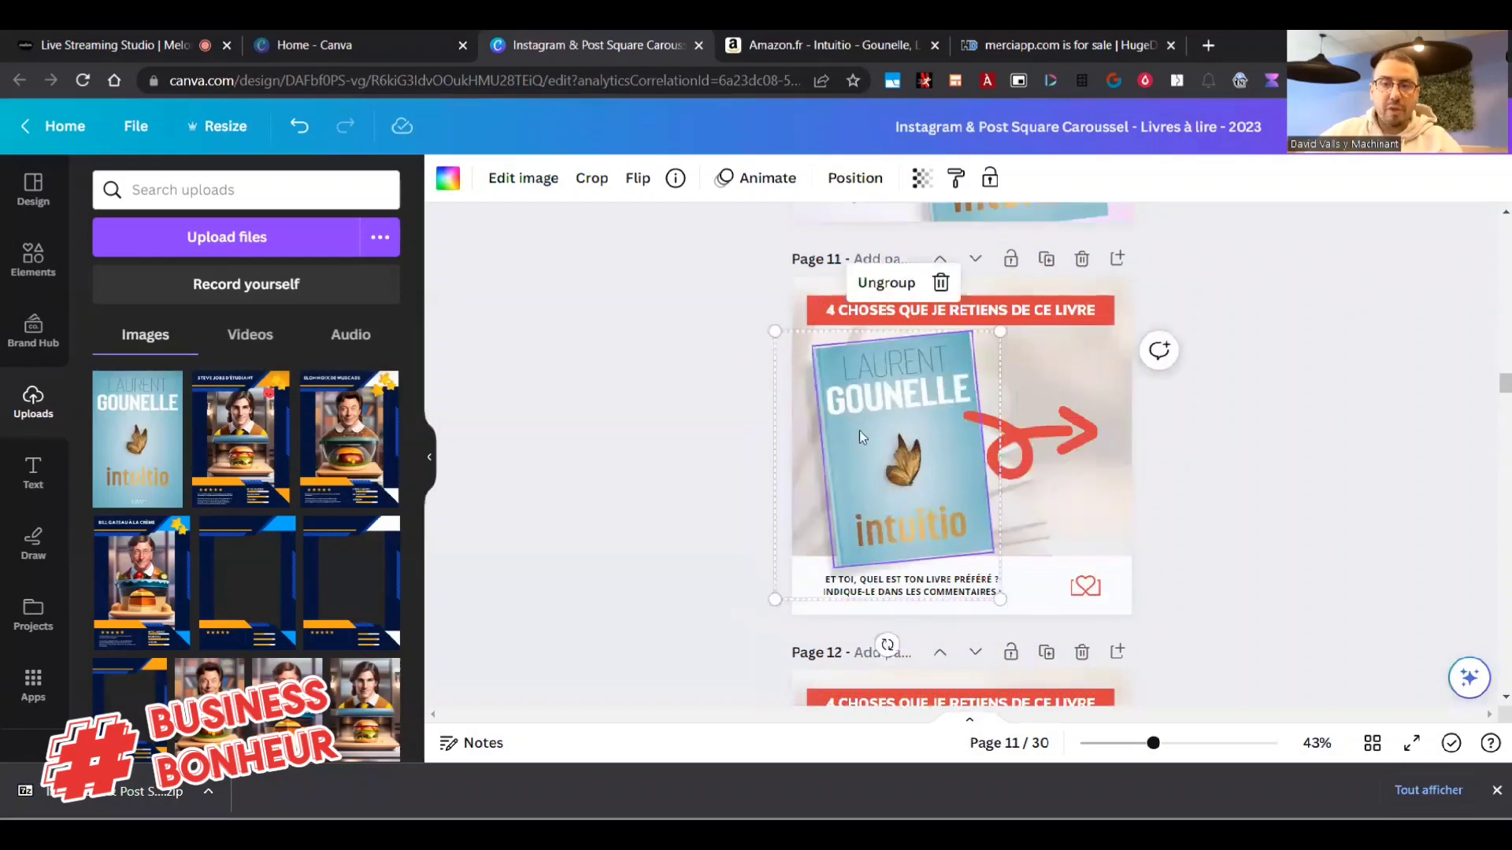
pyautogui.click(428, 44)
pyautogui.moveTo(178, 35); pyautogui.dragTo(409, 48)
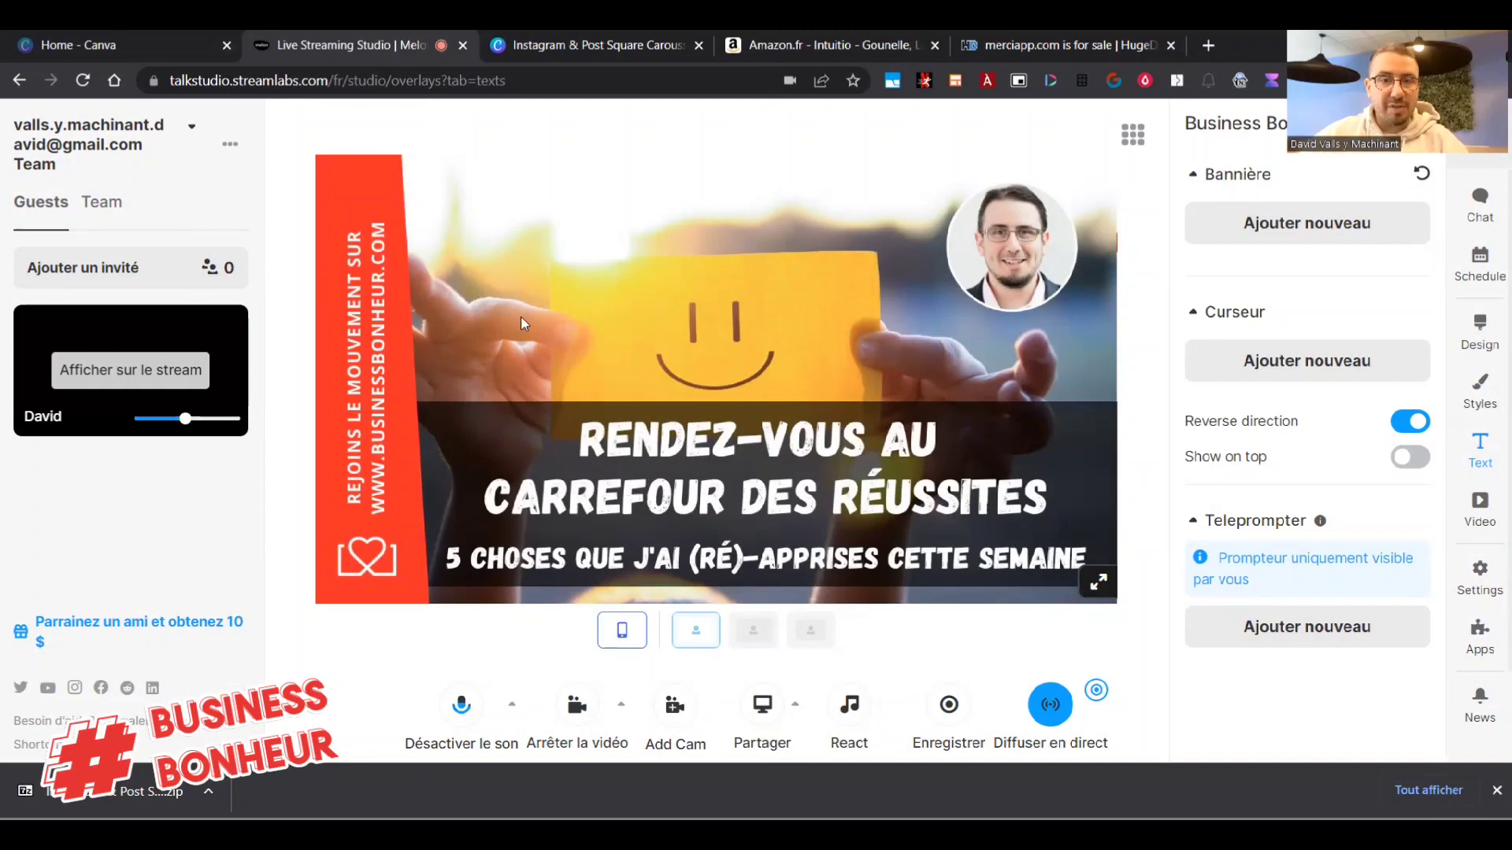
pyautogui.click(592, 45)
pyautogui.moveTo(174, 45); pyautogui.dragTo(339, 45)
# From the recent designs on the Canva home page, open the YouTube thumbnail design "Copy of BB - Miniatures & Cover articles et youtube 2021".
pyautogui.click(540, 276)
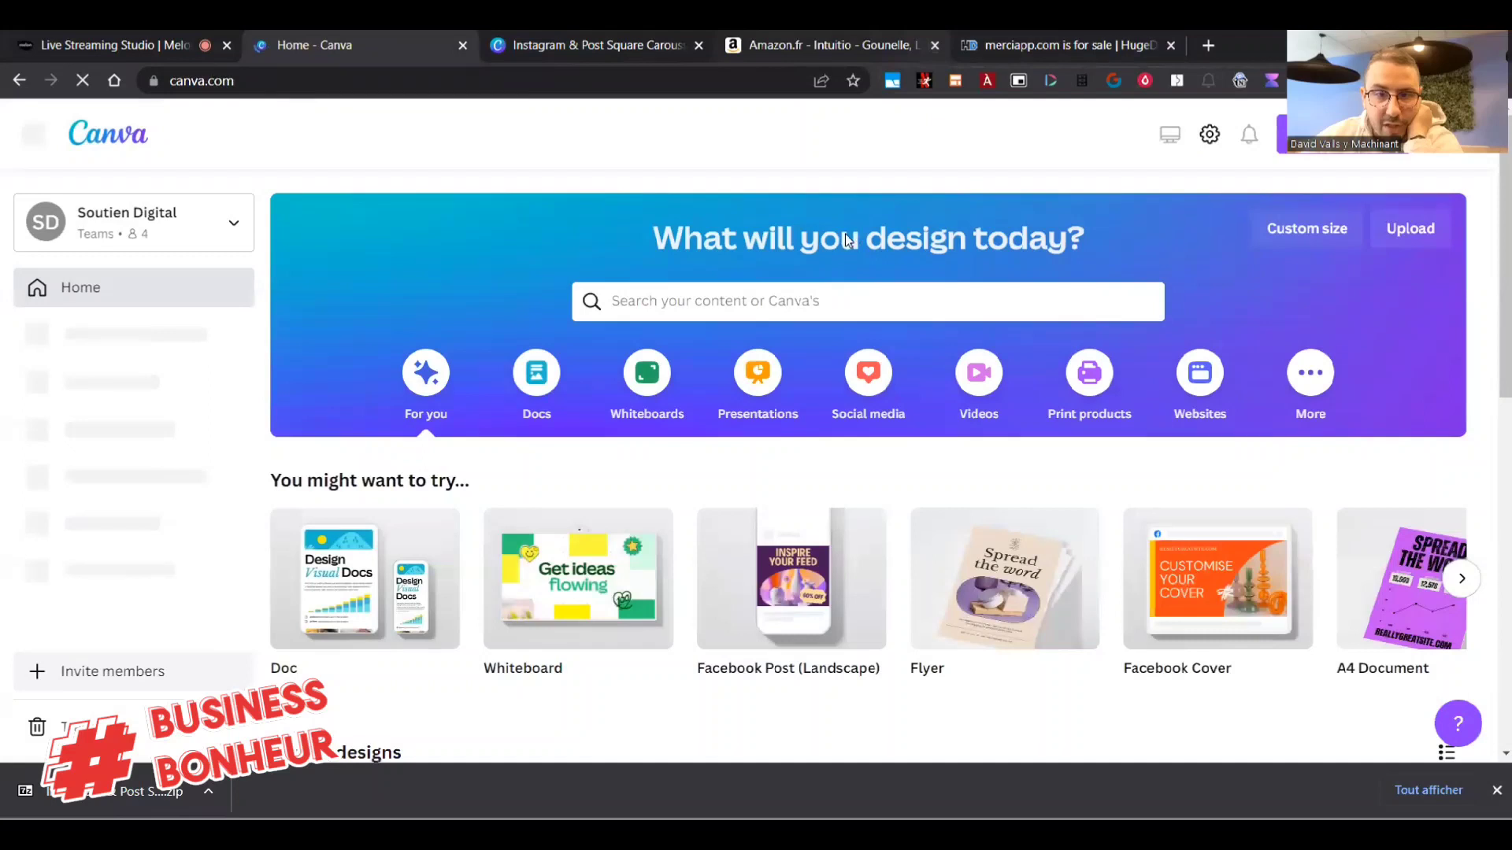
pyautogui.scroll(-2, 622, 361)
pyautogui.scroll(-4, 623, 361)
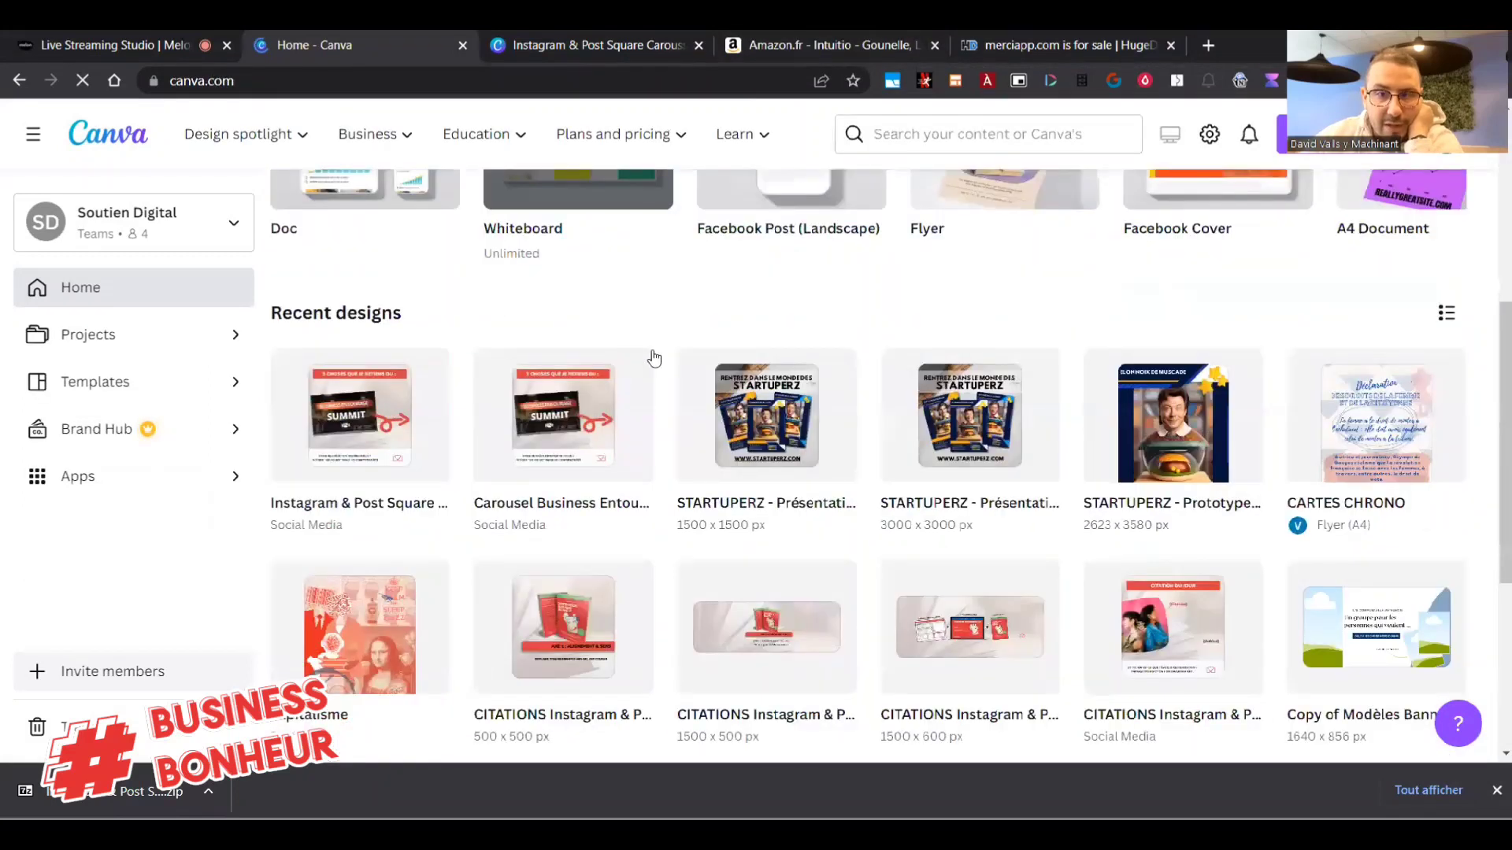
pyautogui.scroll(-4, 653, 358)
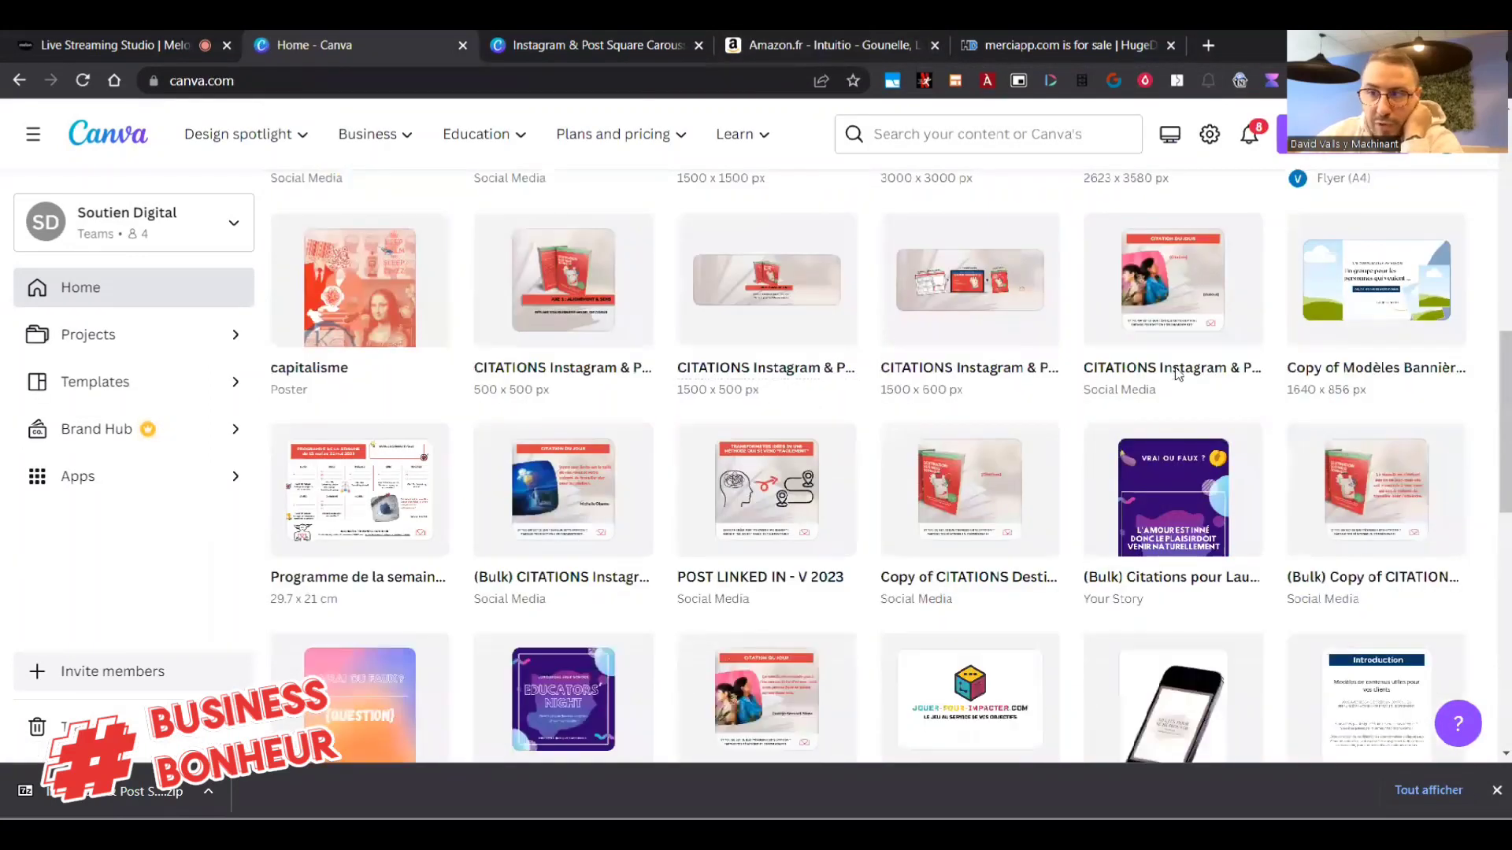
pyautogui.scroll(-7, 658, 421)
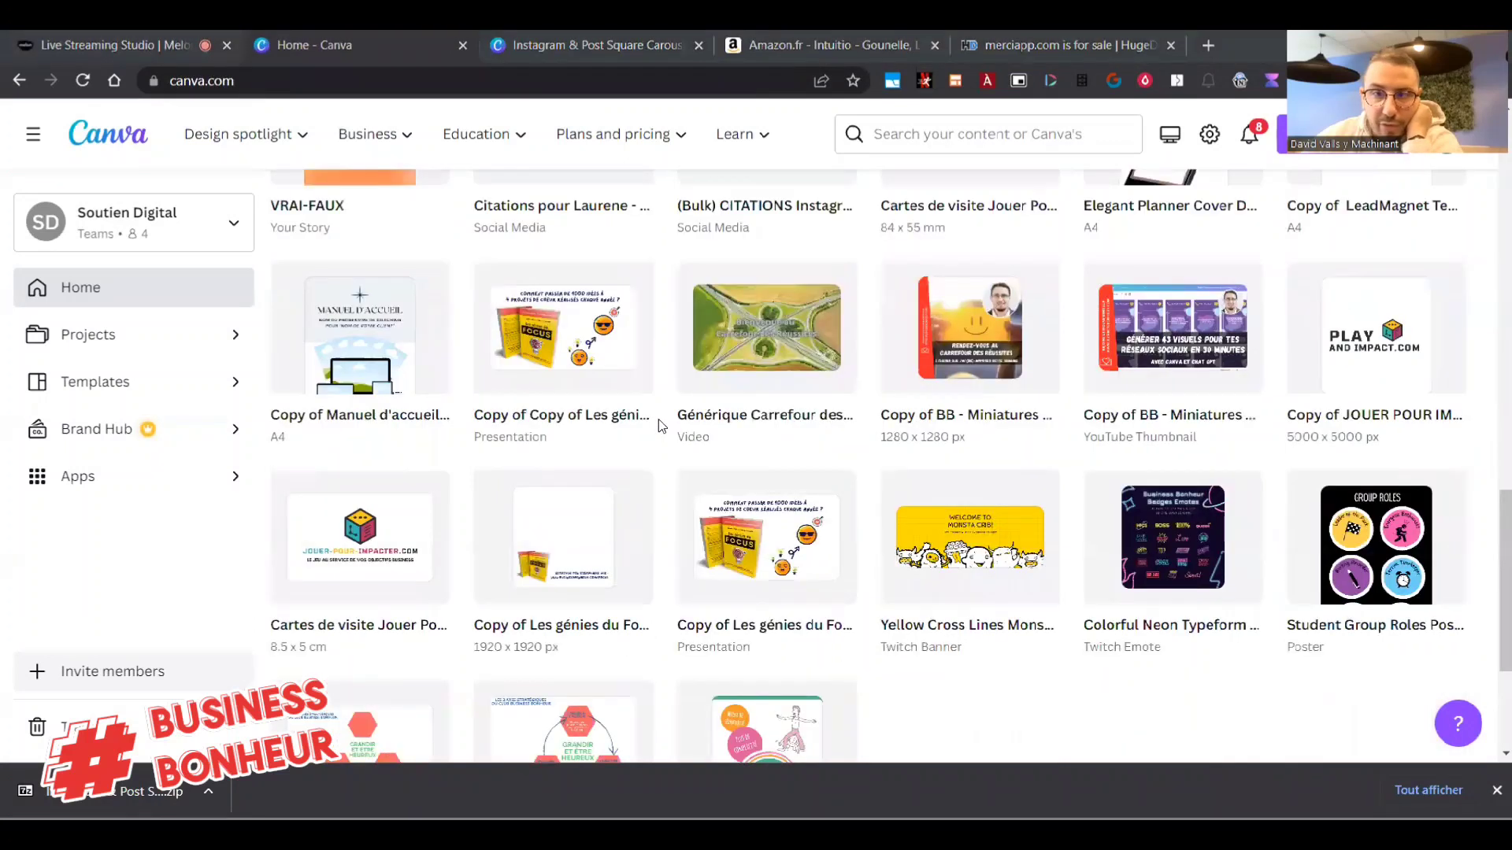
pyautogui.click(1143, 349)
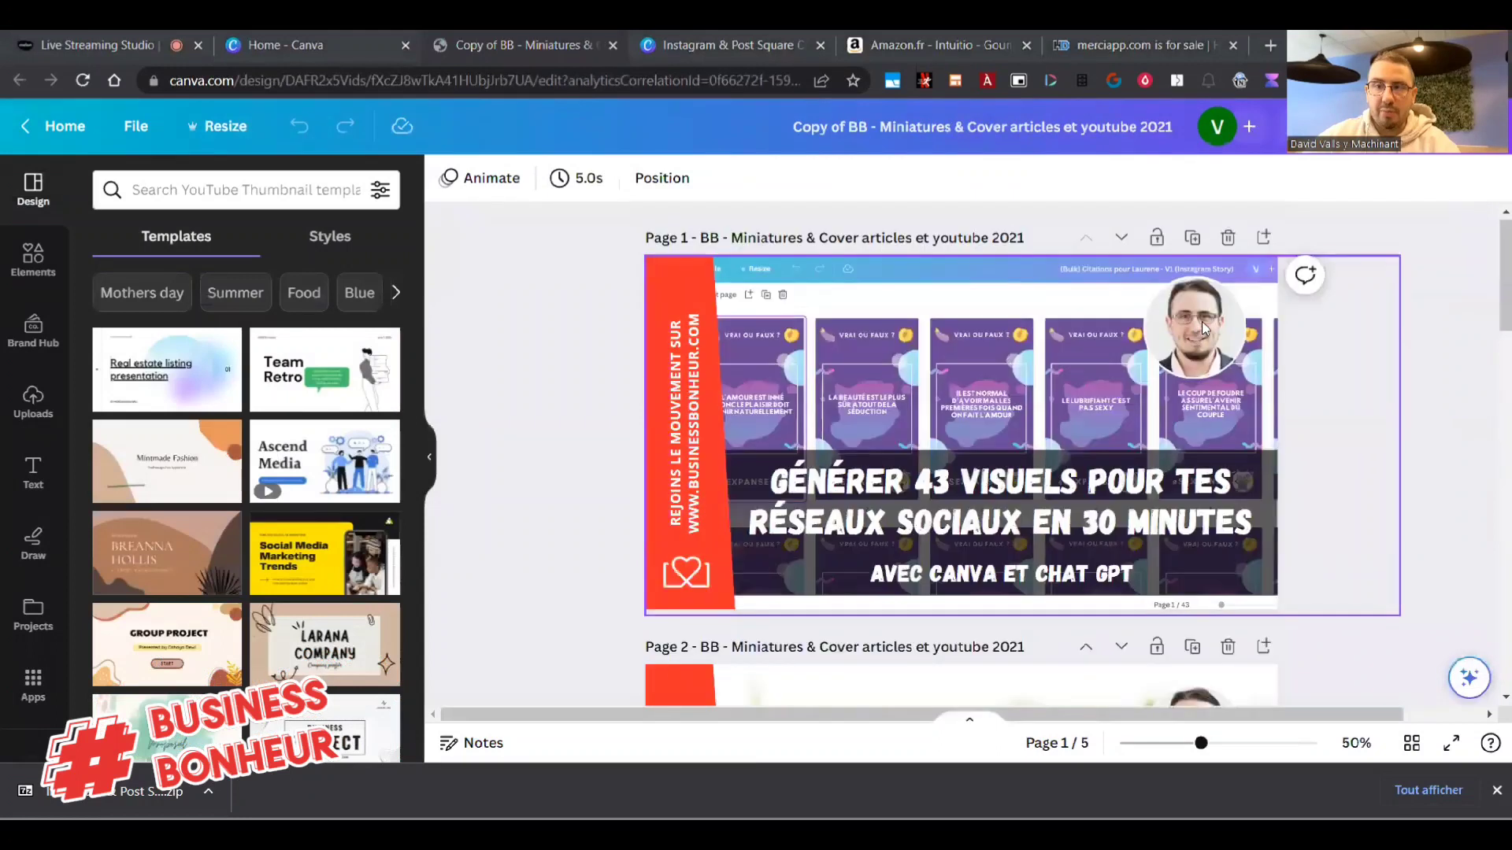
# Duplicate the "GÉNÉRER 43 VISUELS" thumbnail page and delete the screenshot background image from page 1.
pyautogui.click(1193, 242)
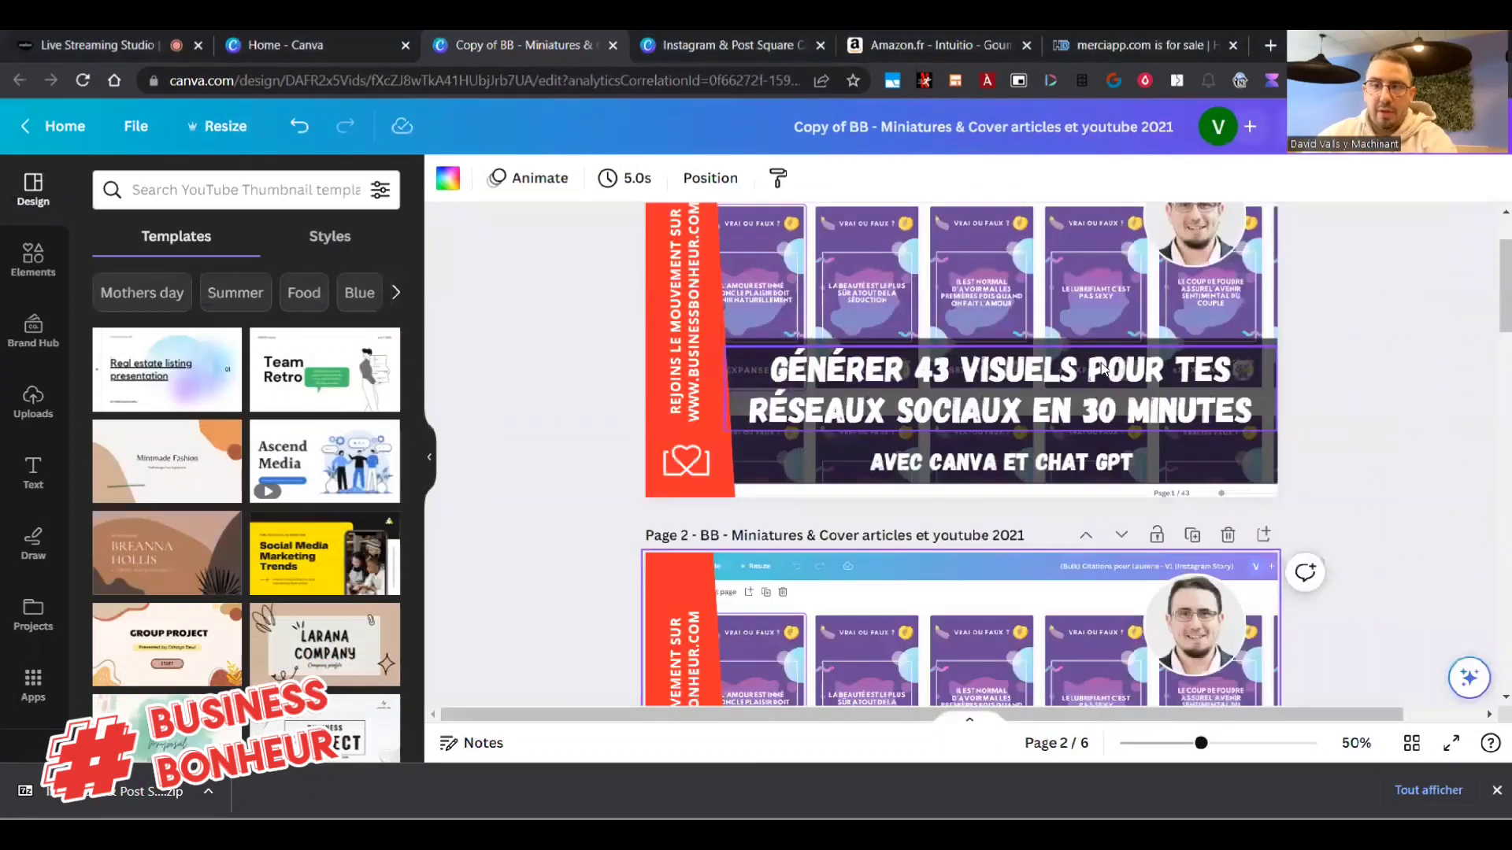
pyautogui.scroll(1, 1024, 371)
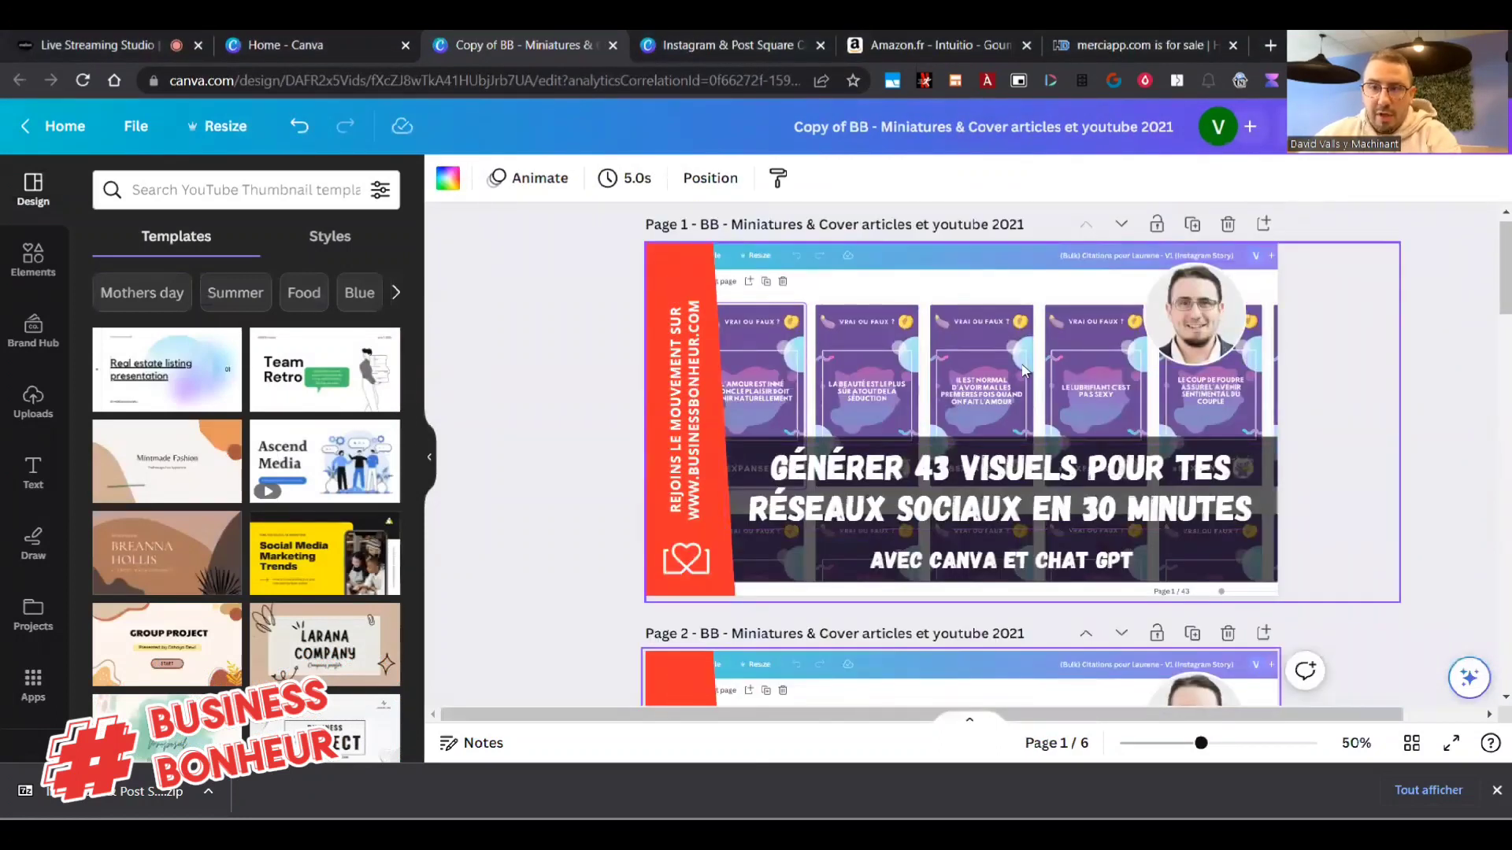
pyautogui.press('Delete')
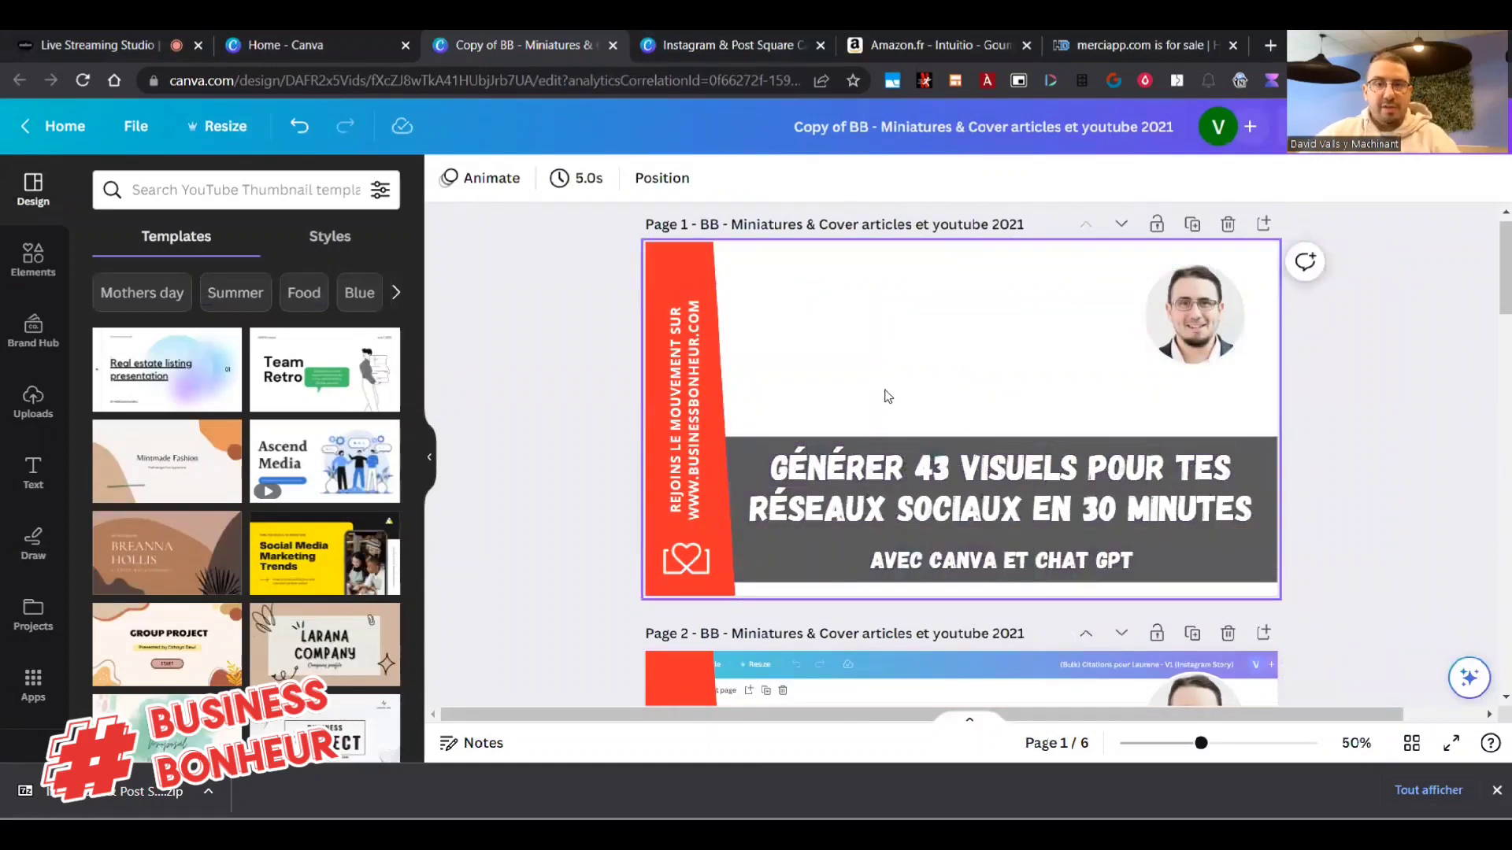
# Paste the book mockup onto the middle of page 1 and set the recently used desk photo as the page background.
pyautogui.hotkey('ctrl', 'v')
pyautogui.moveTo(804, 371); pyautogui.dragTo(999, 385)
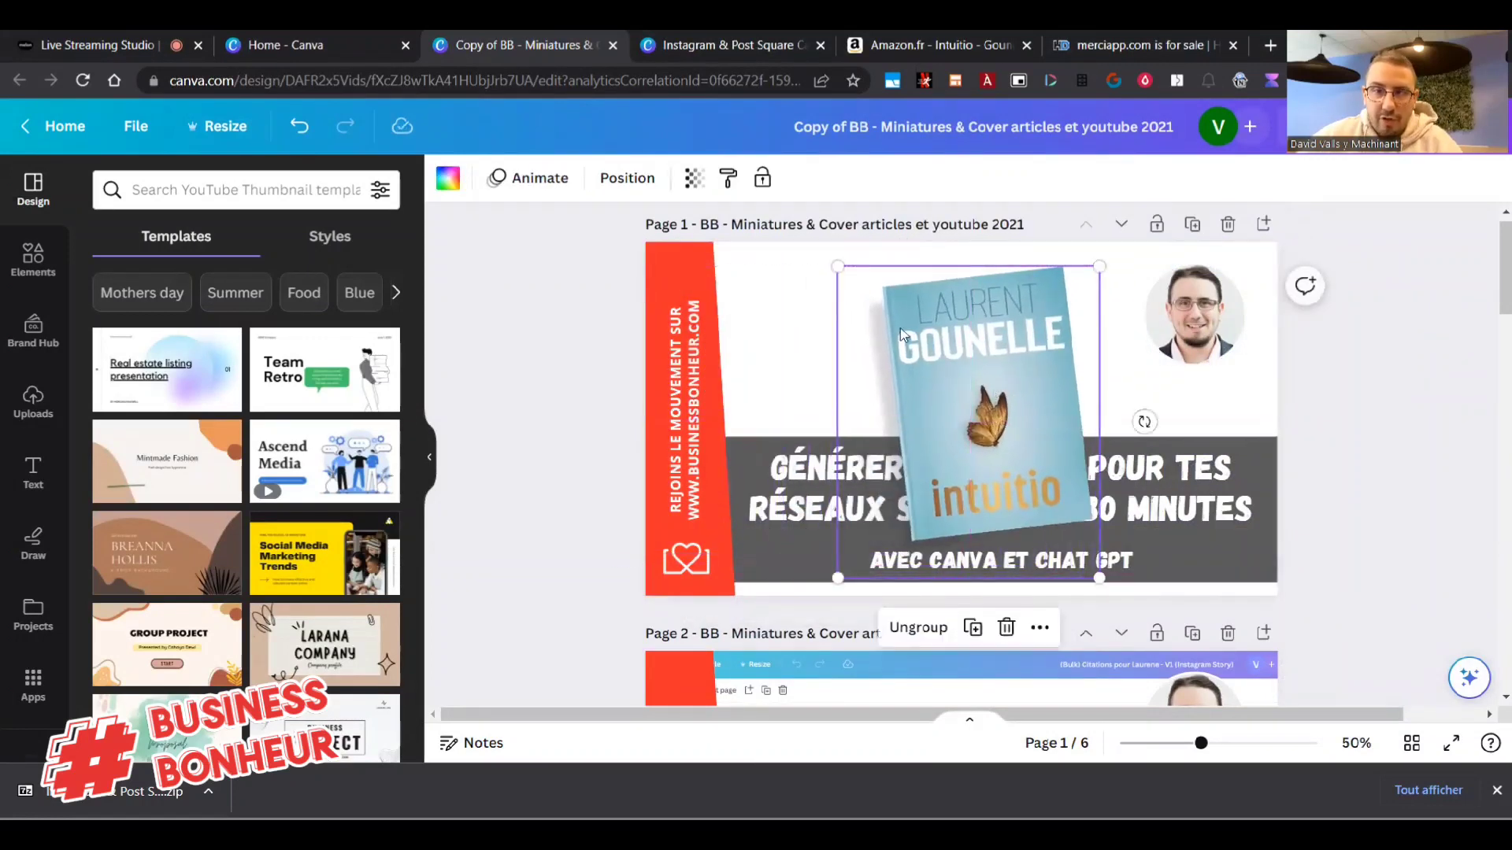
pyautogui.click(630, 180)
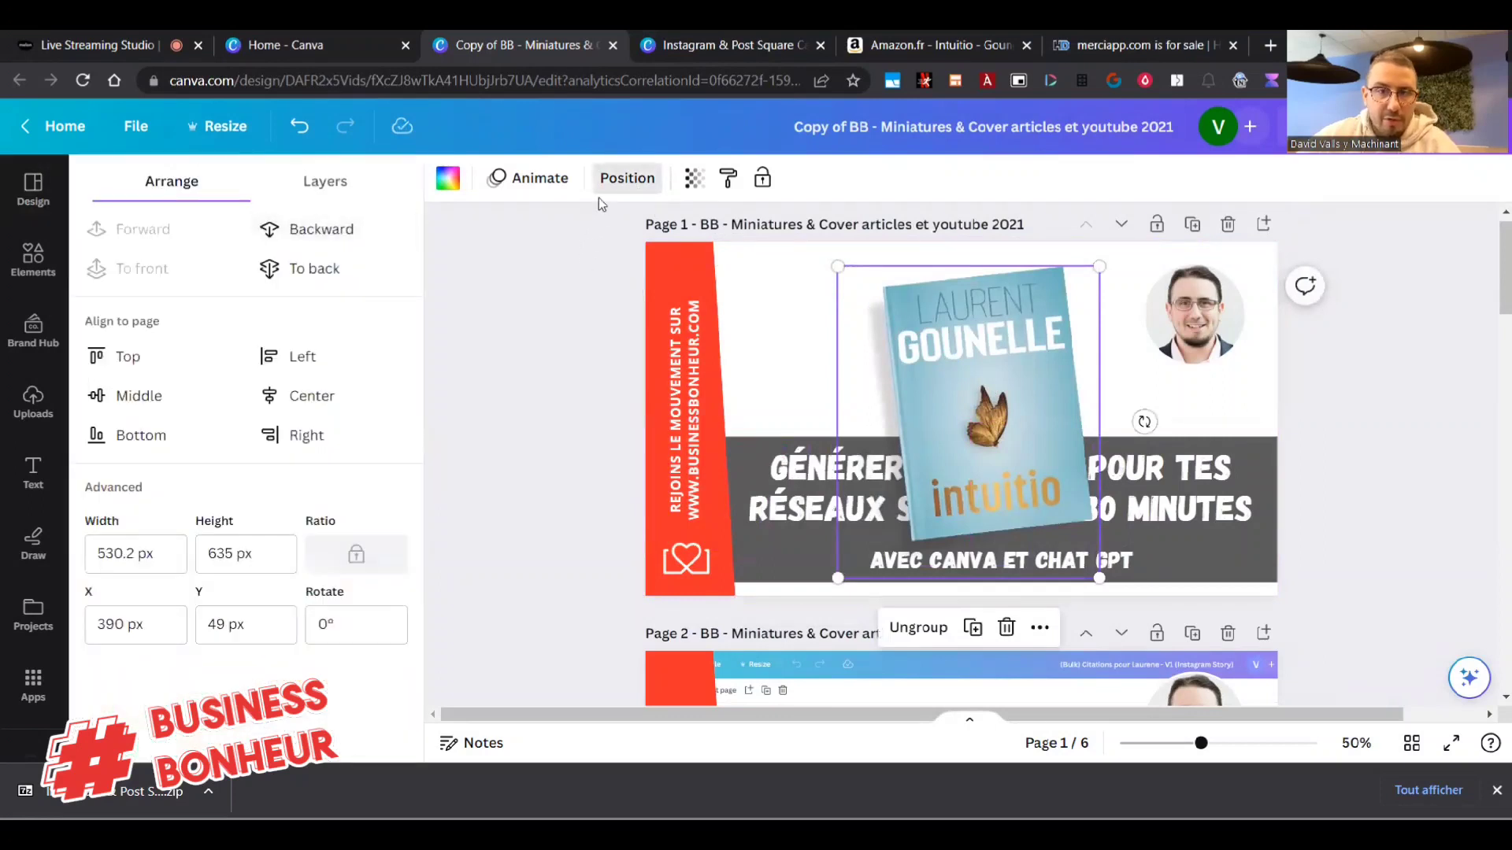
pyautogui.click(692, 186)
pyautogui.click(692, 186)
pyautogui.click(33, 260)
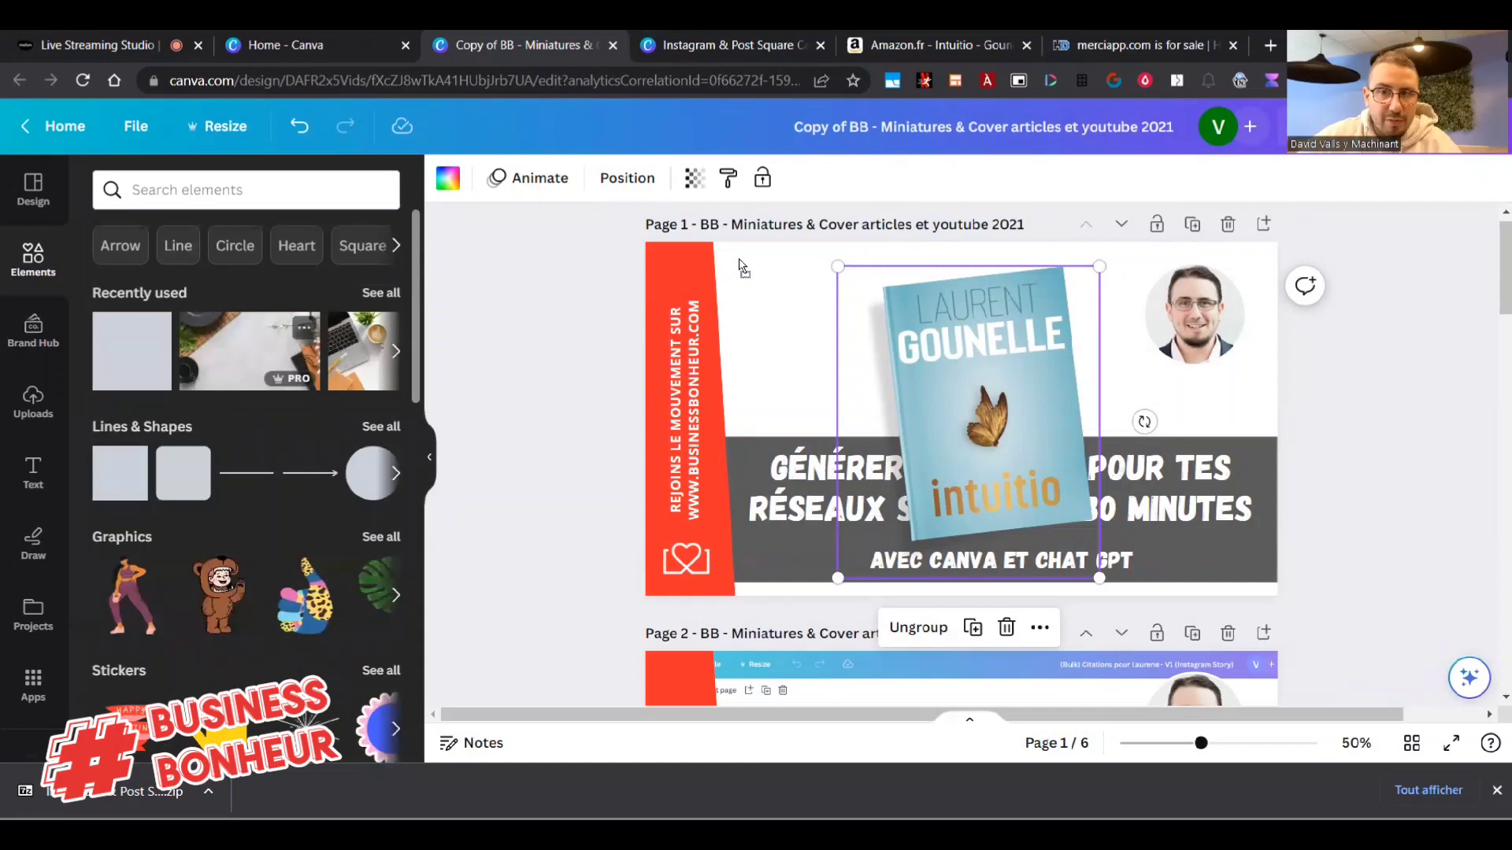
pyautogui.hotkey('ctrl', 'z')
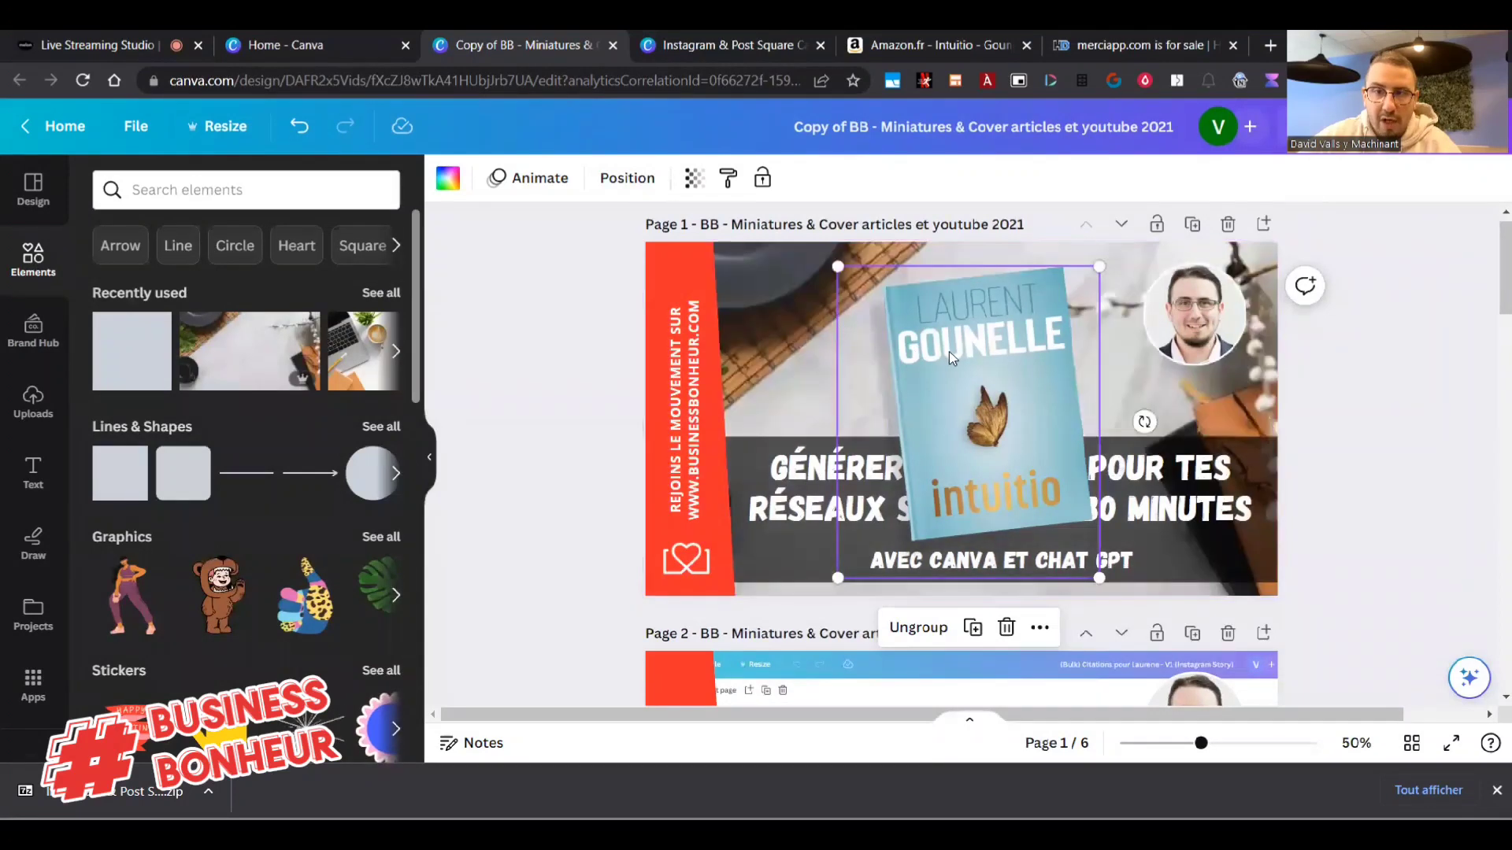
# Move the book mockup to the right half of page 1, at about X 640 px and Y 42.5 px.
pyautogui.click(965, 393)
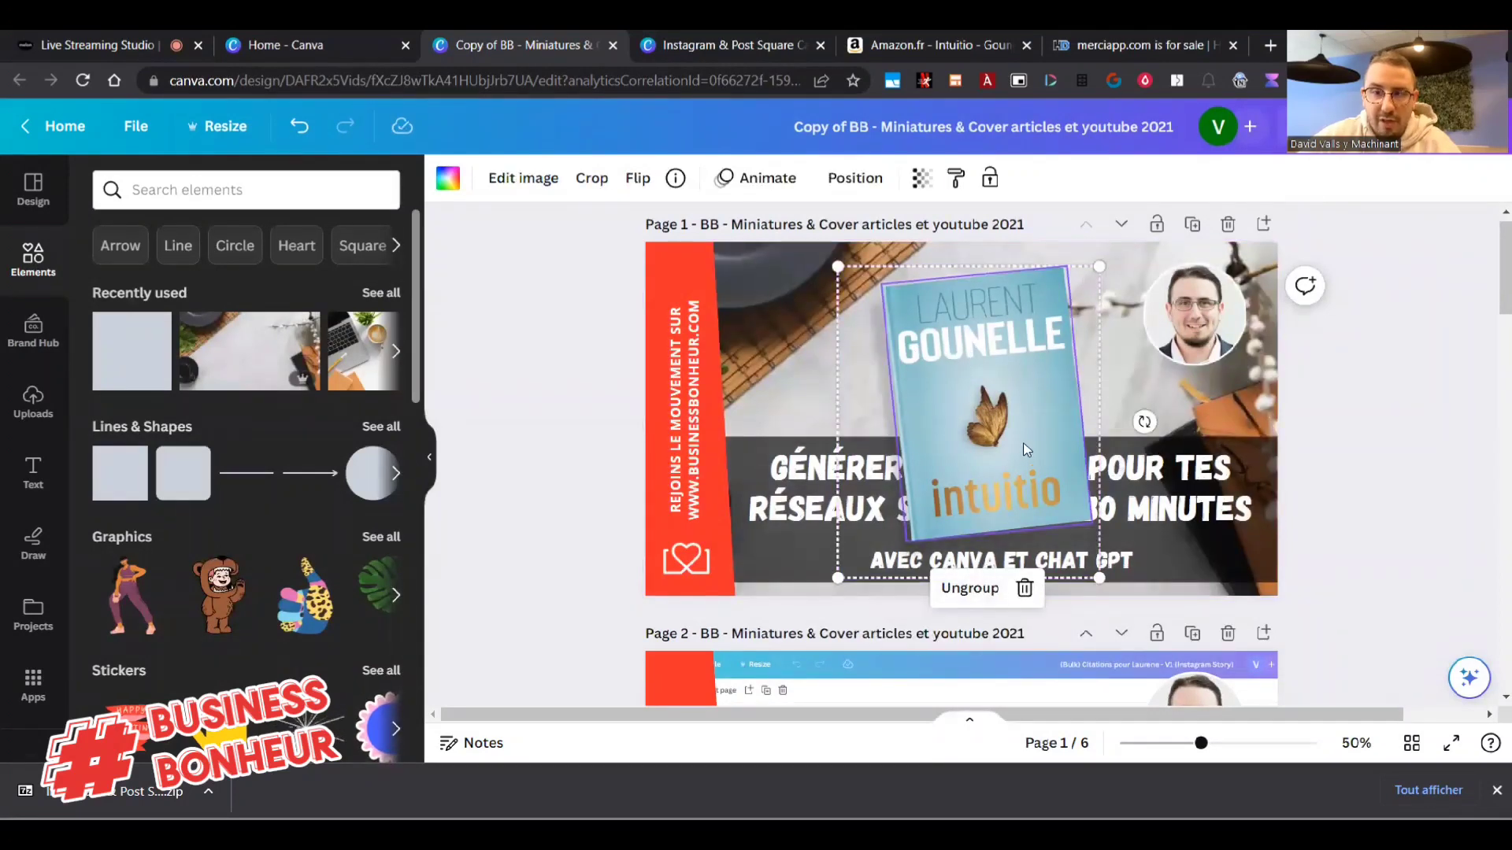
pyautogui.moveTo(1145, 421)
pyautogui.mouseDown()
pyautogui.moveTo(1152, 445)
pyautogui.moveTo(1168, 417)
pyautogui.mouseUp()
pyautogui.moveTo(1011, 421)
pyautogui.mouseDown()
pyautogui.moveTo(1004, 405)
pyautogui.moveTo(1006, 420)
pyautogui.mouseUp()
pyautogui.click(855, 178)
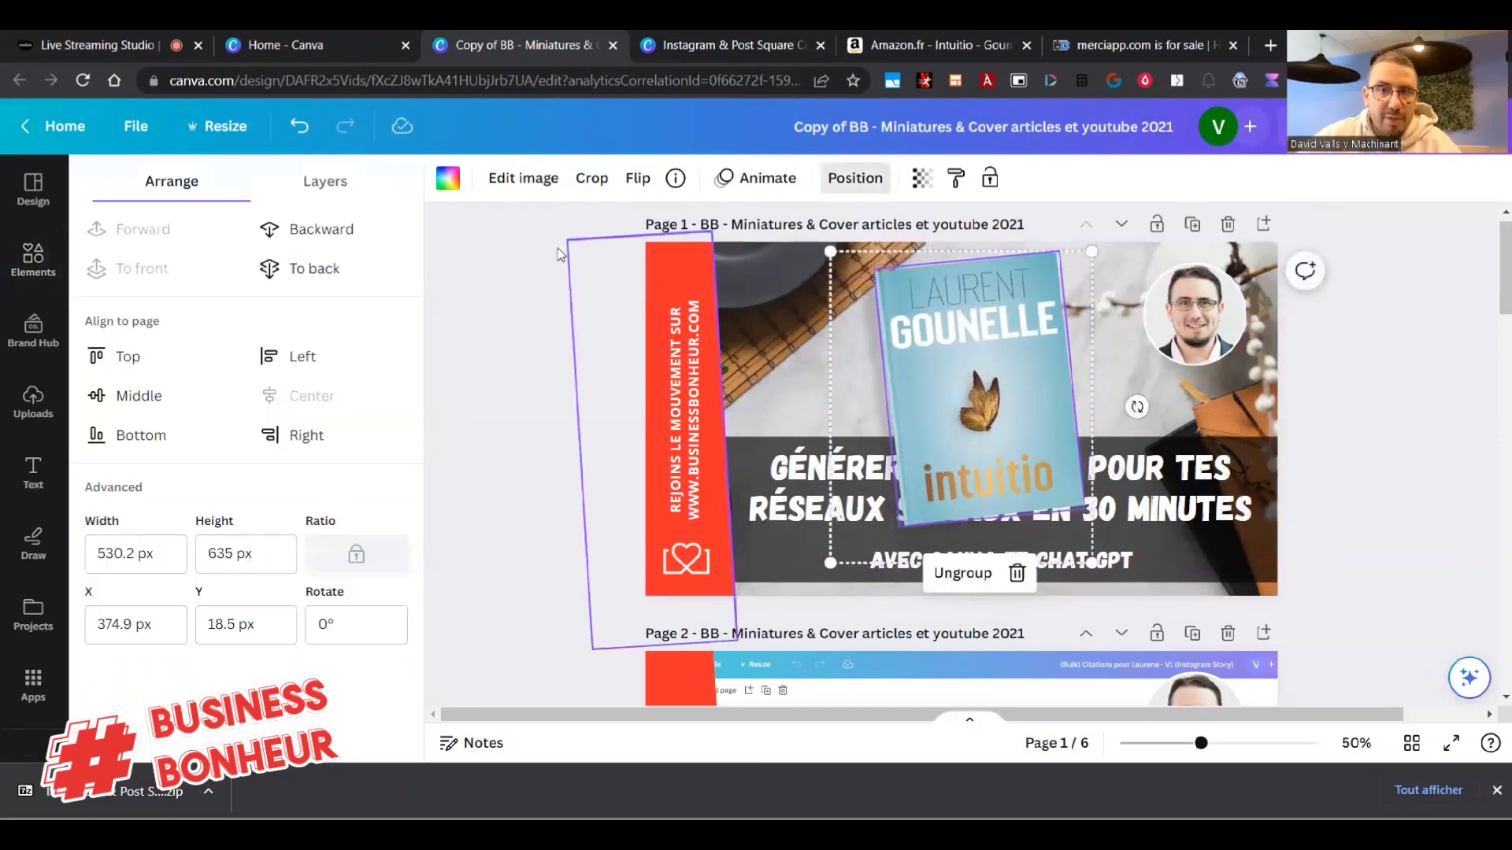
pyautogui.moveTo(930, 313); pyautogui.dragTo(1063, 327)
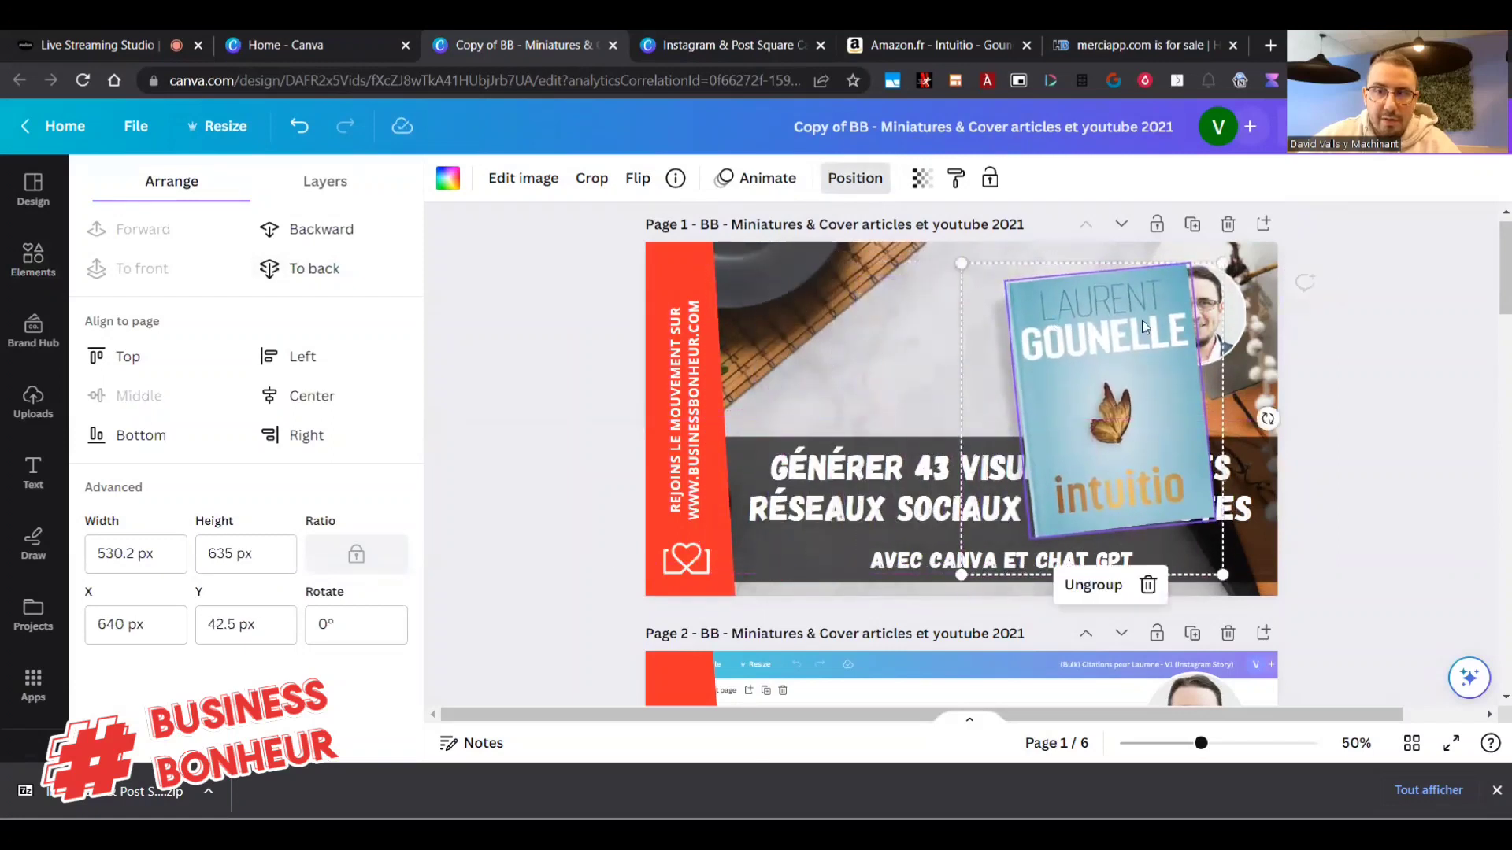
# Bring the round portrait in front of the book mockup and move the mockup left to about X 540 px.
pyautogui.click(1235, 322)
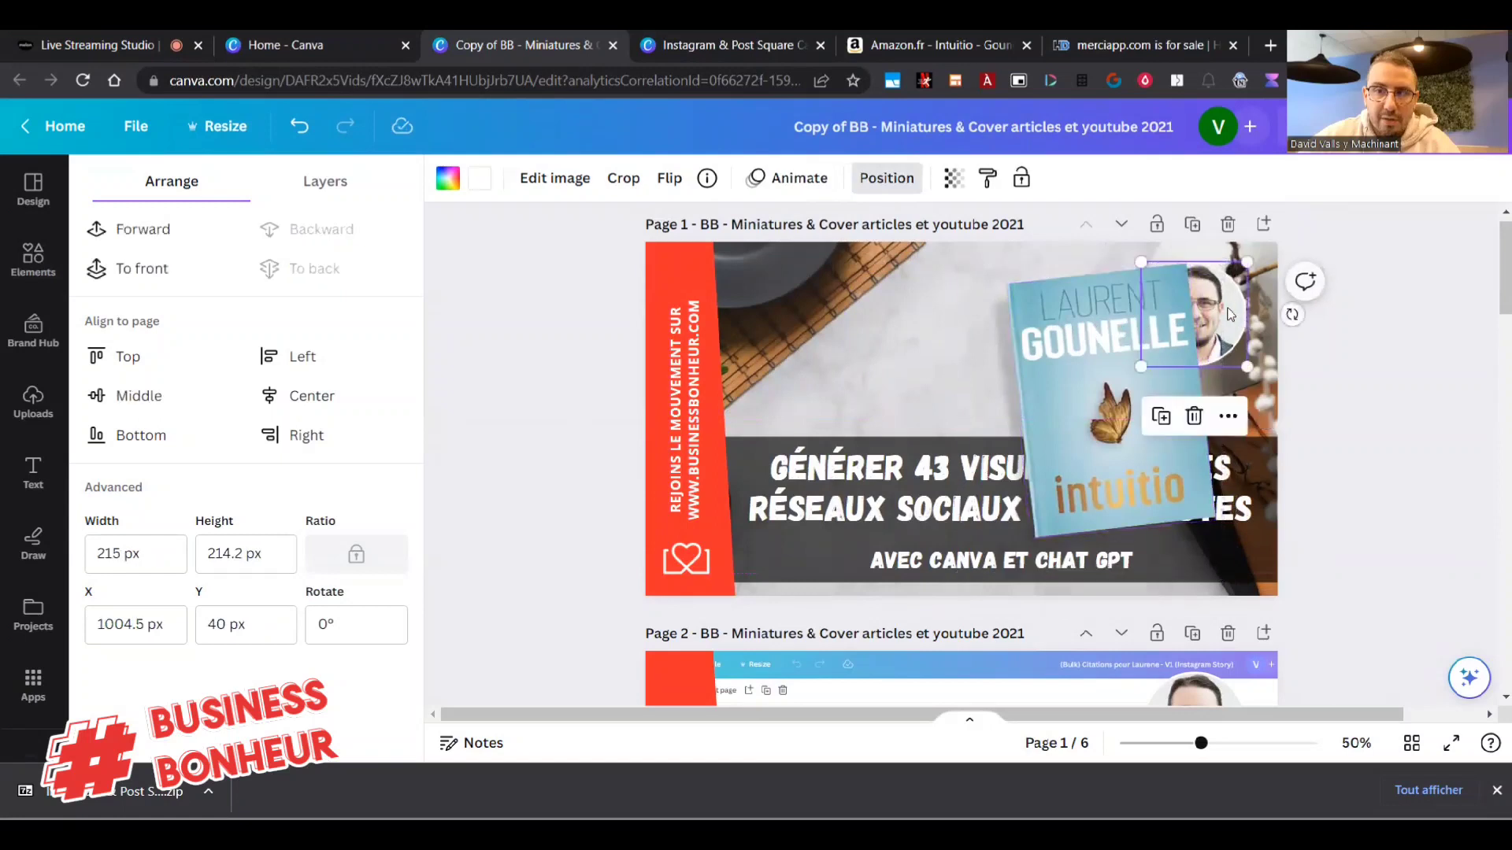
pyautogui.click(888, 183)
pyautogui.click(886, 188)
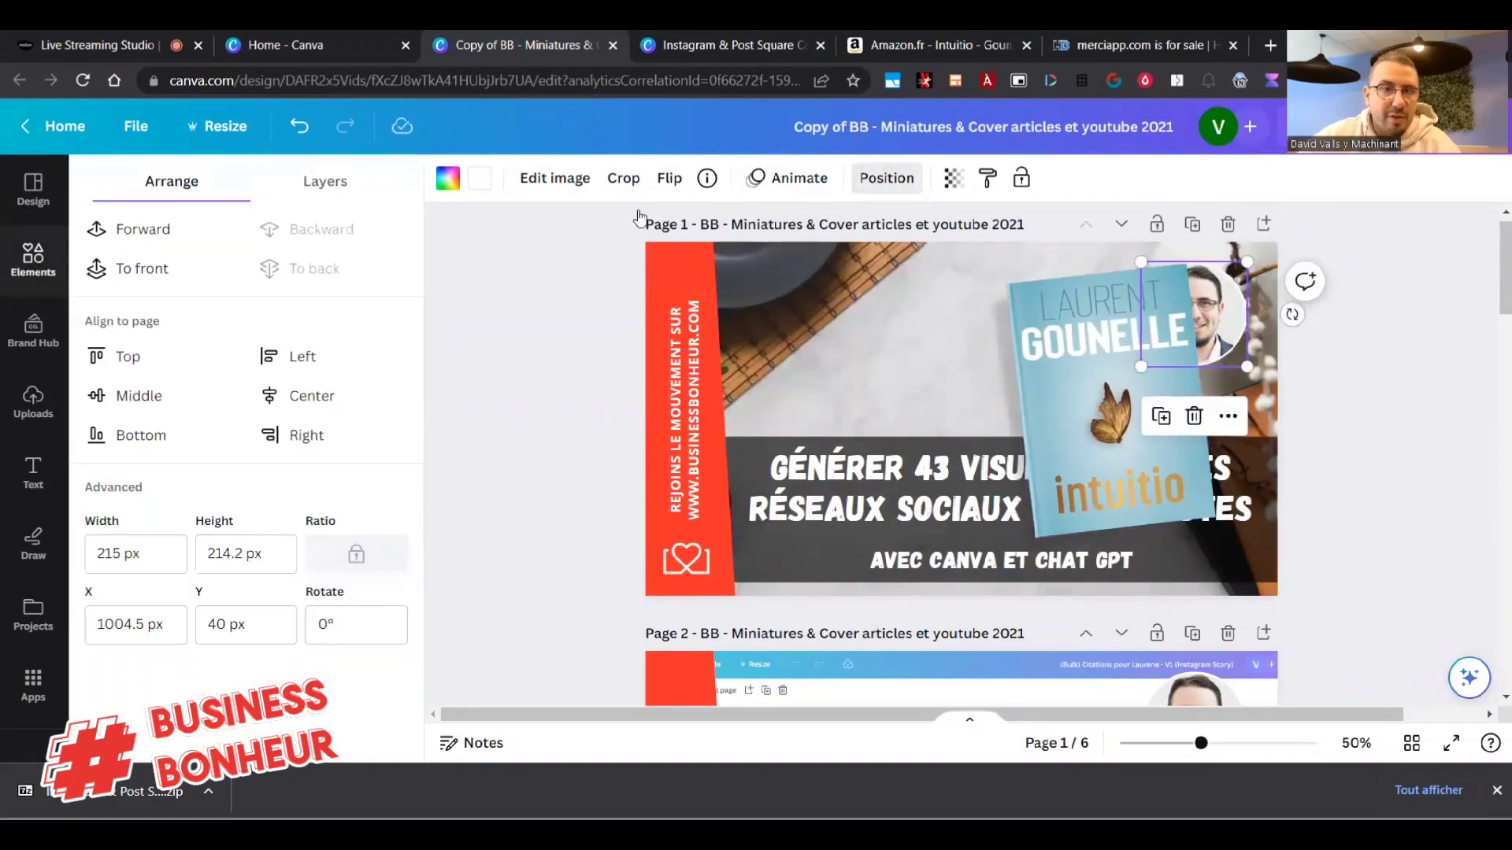
pyautogui.click(165, 229)
pyautogui.moveTo(1178, 317); pyautogui.dragTo(1198, 319)
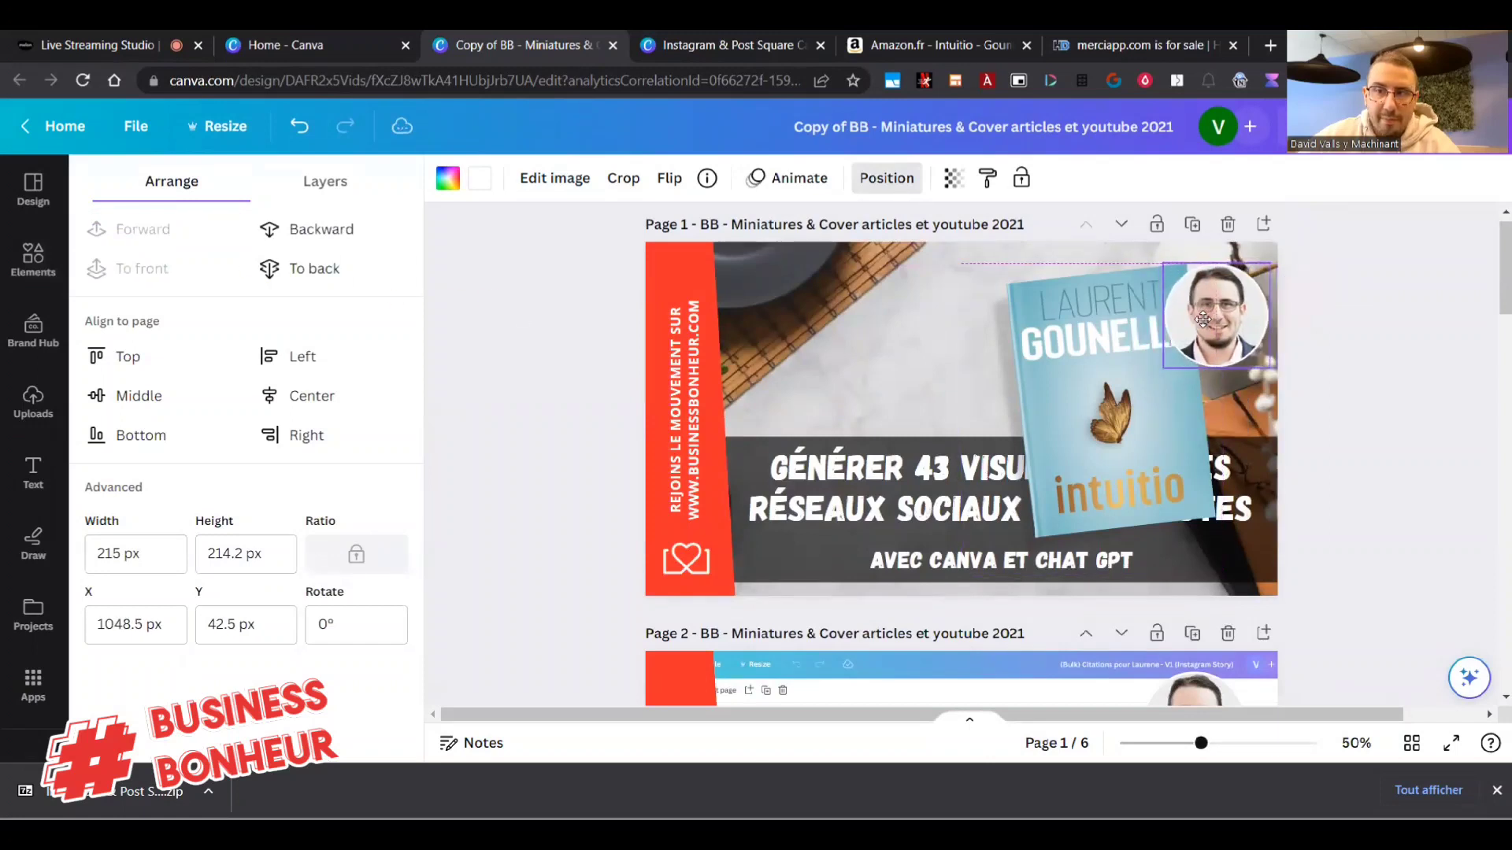
pyautogui.hotkey('ctrl', 'z')
pyautogui.moveTo(1070, 359); pyautogui.dragTo(1019, 352)
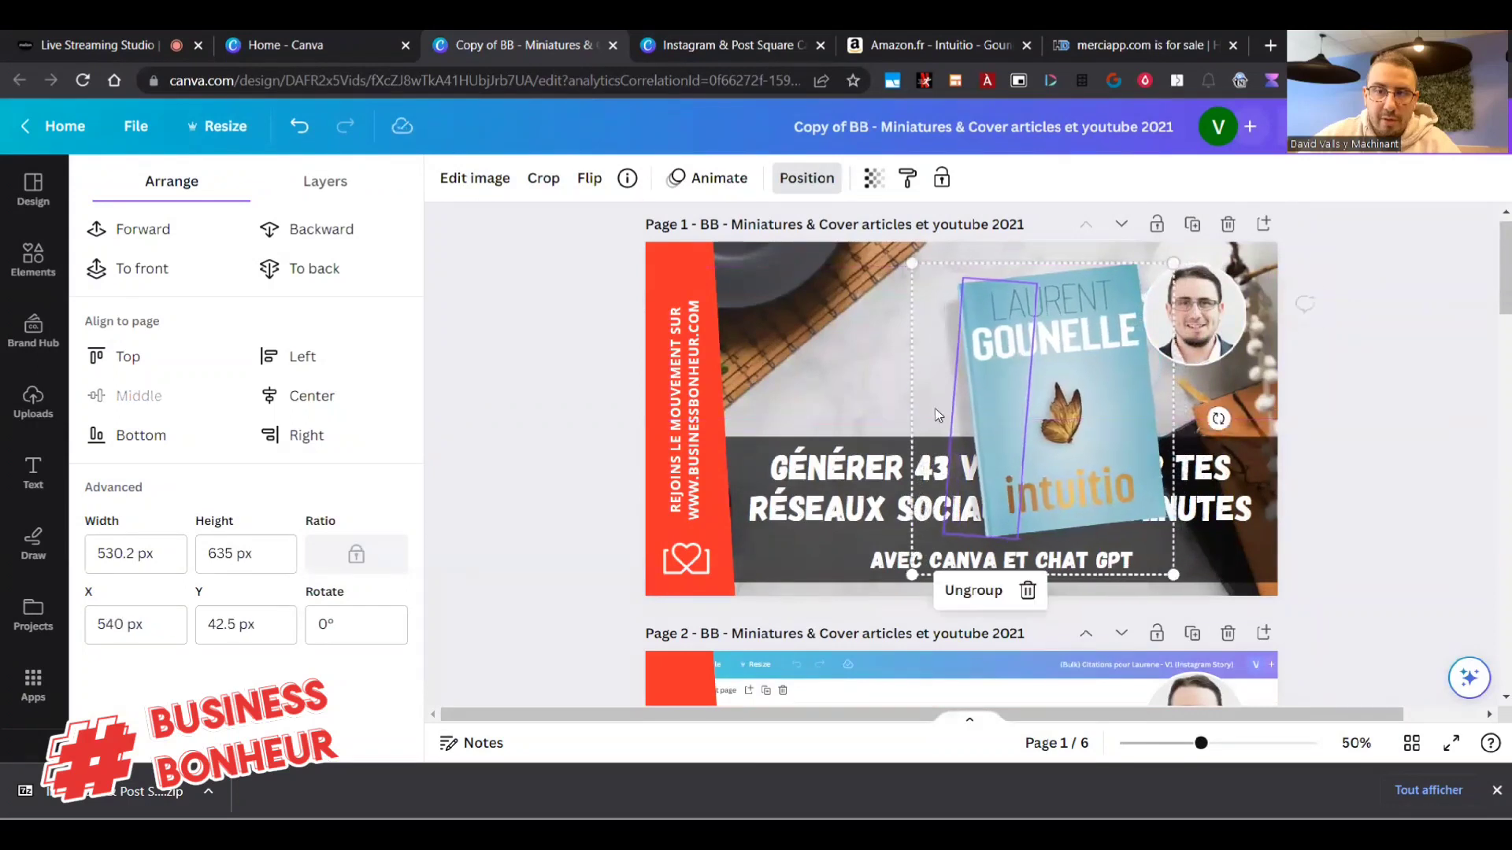
# Replace the headline on page 1 with "CE QUE JE RETIENS DE MA LECTURE" and set its font size to 51.
pyautogui.click(829, 480)
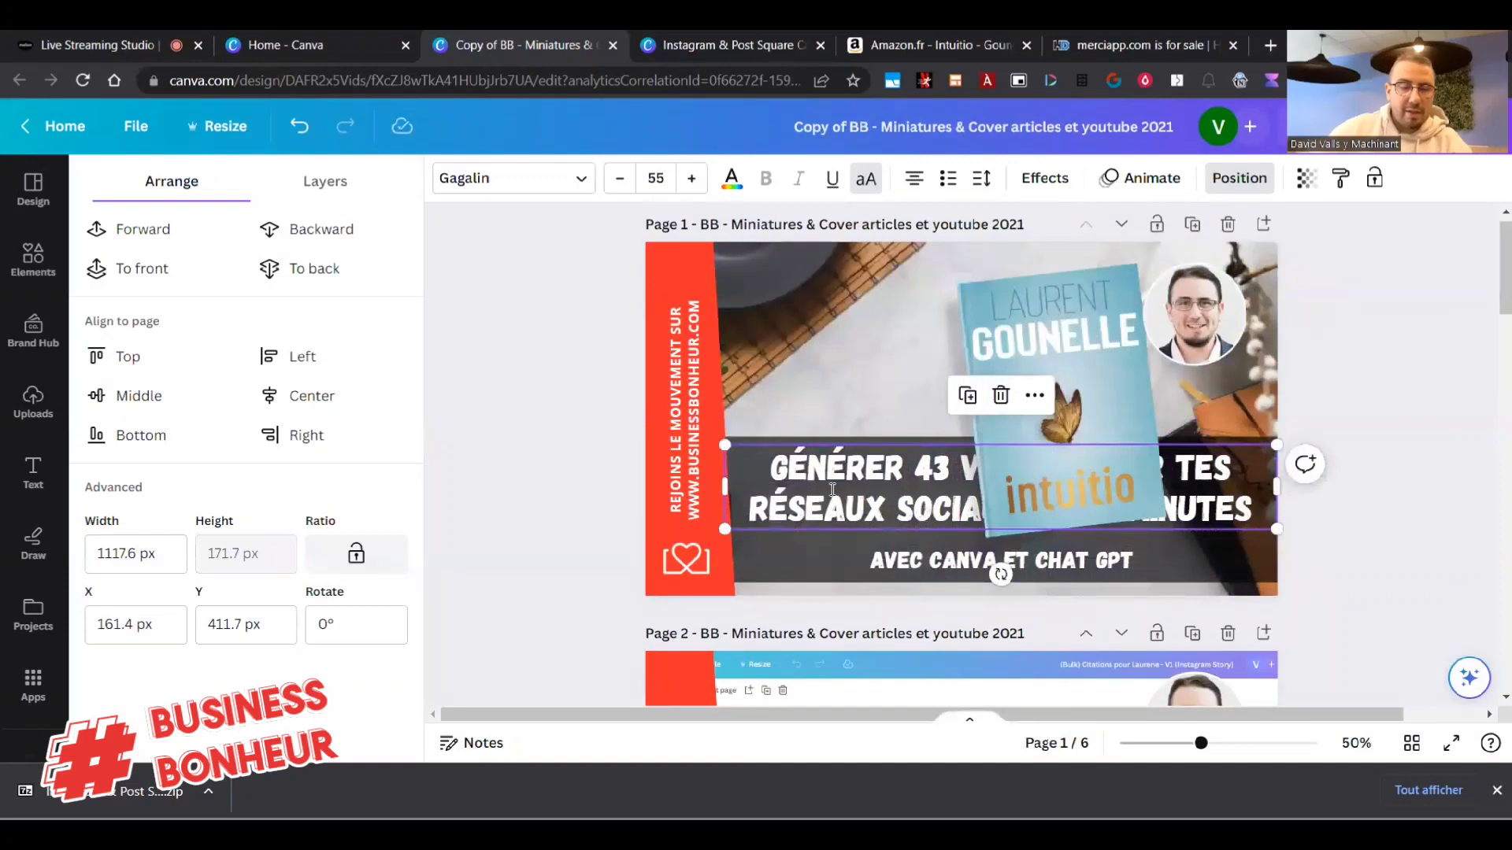
pyautogui.doubleClick(833, 489)
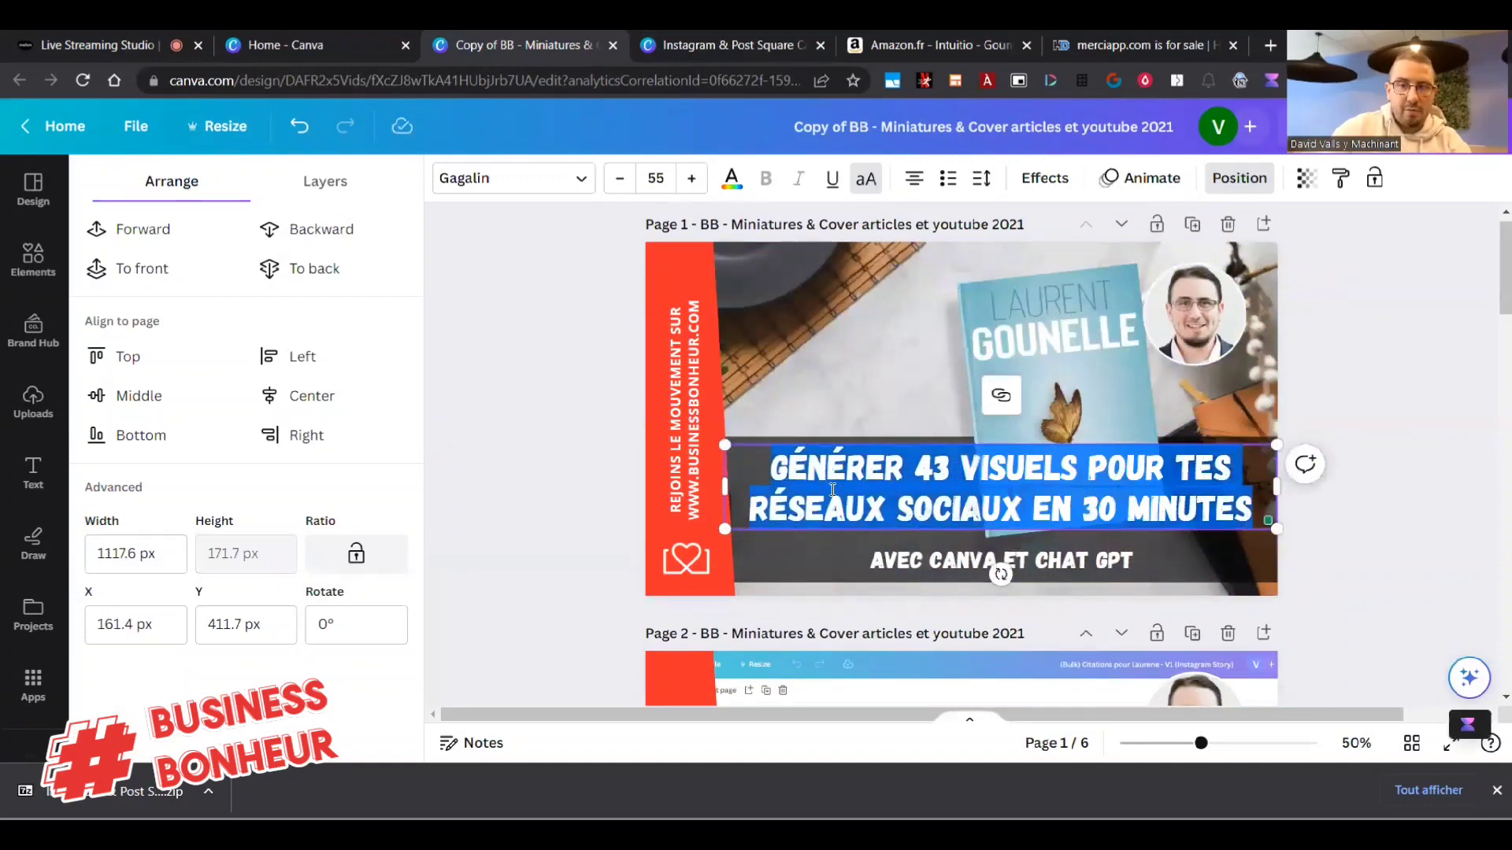
pyautogui.write('4')
pyautogui.press('BackSpace')
pyautogui.write('CE QUE J')
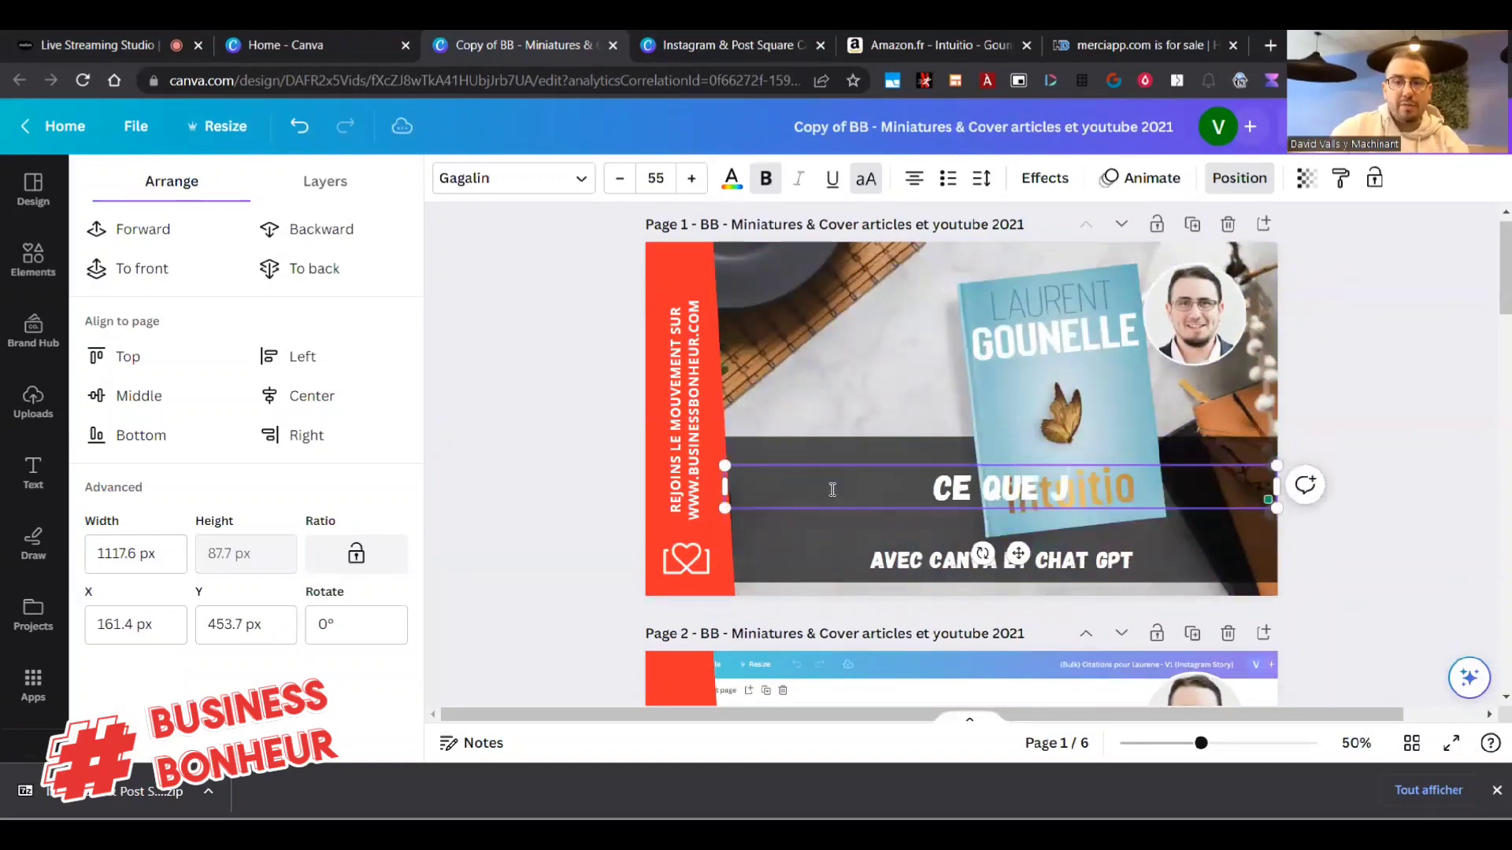
pyautogui.write('E RETIENS DE')
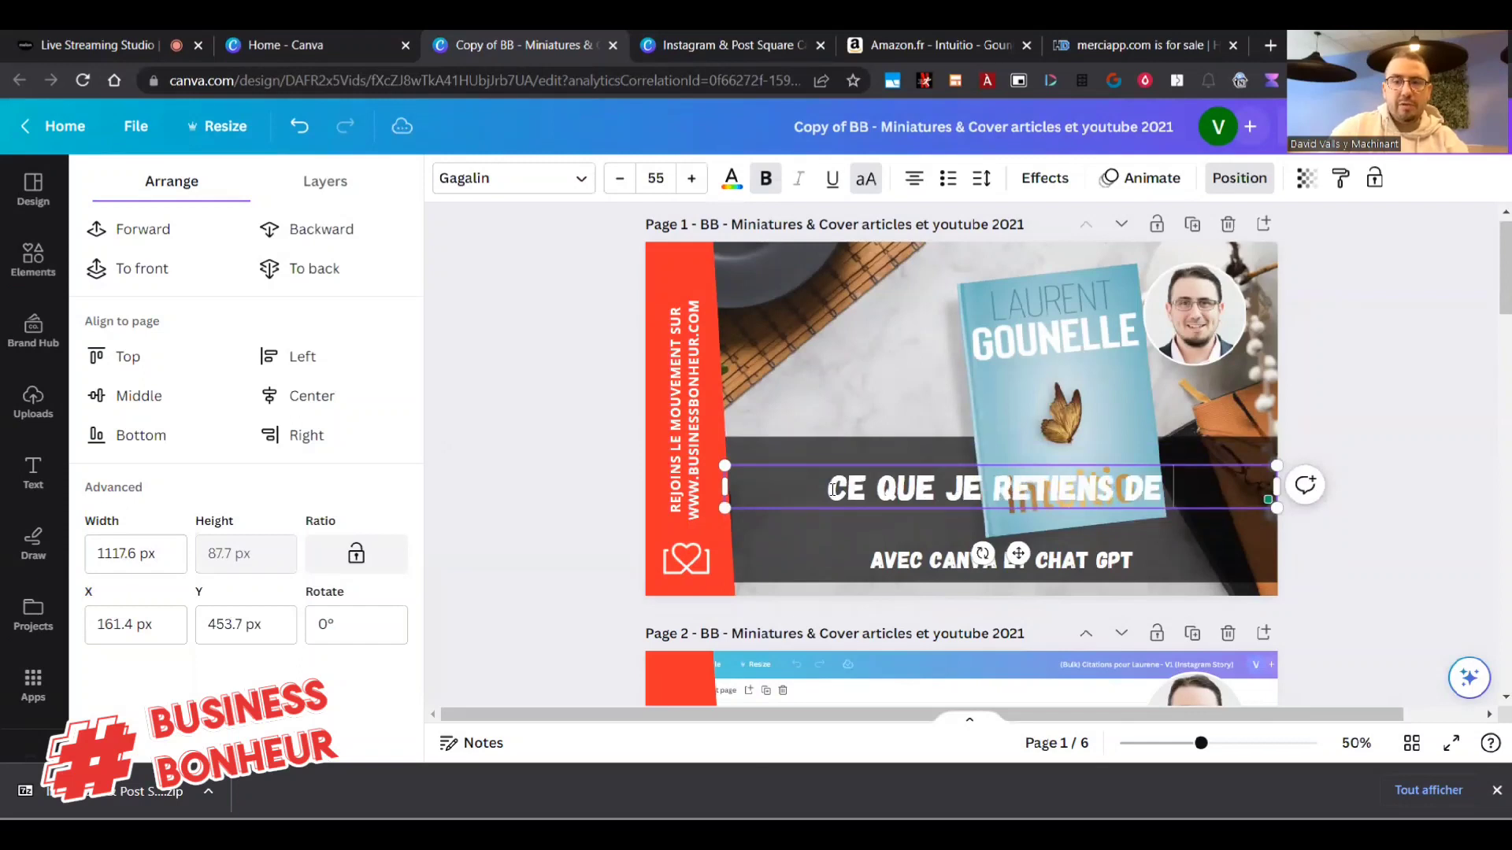
pyautogui.write(' MA LECTURE')
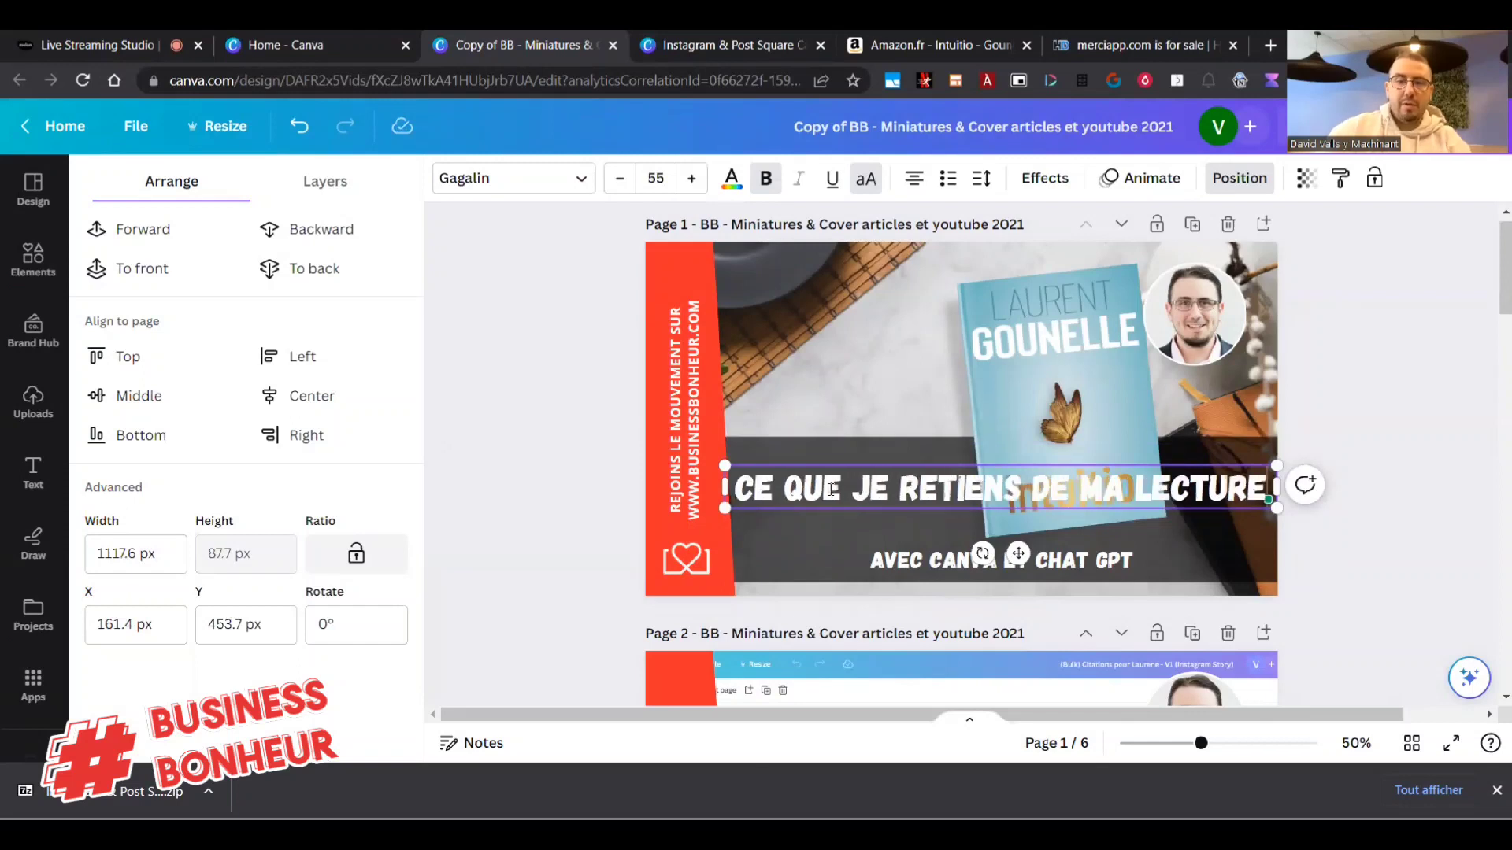
pyautogui.hotkey('ctrl', 'a')
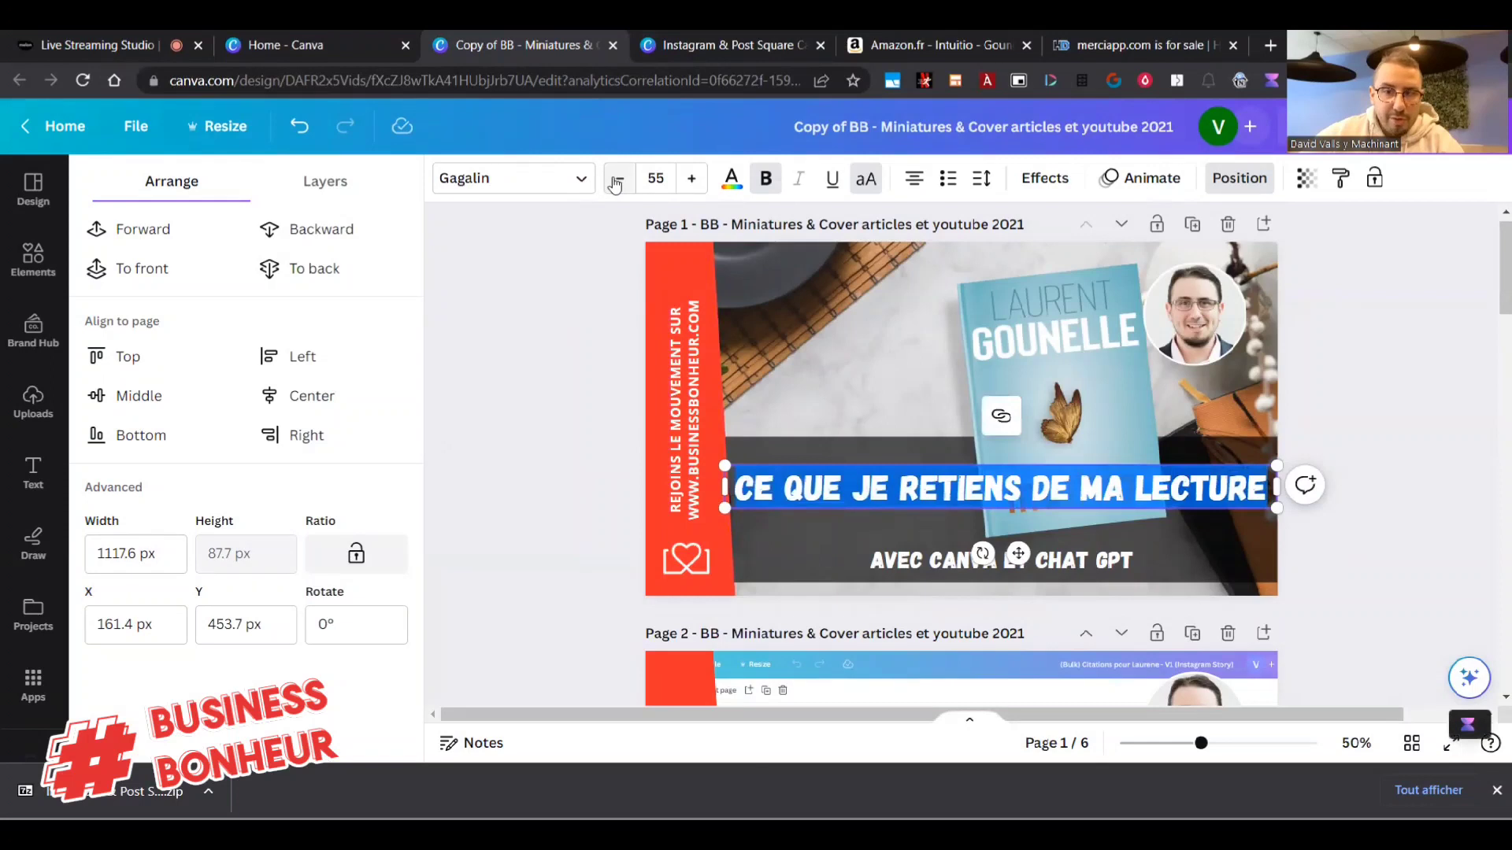
# Replace the subtitle with "DU LIVRE INTUITIO DE LAURENT GOUNELLE" and bring the subtitle and headline closer together in the dark band.
pyautogui.click(898, 561)
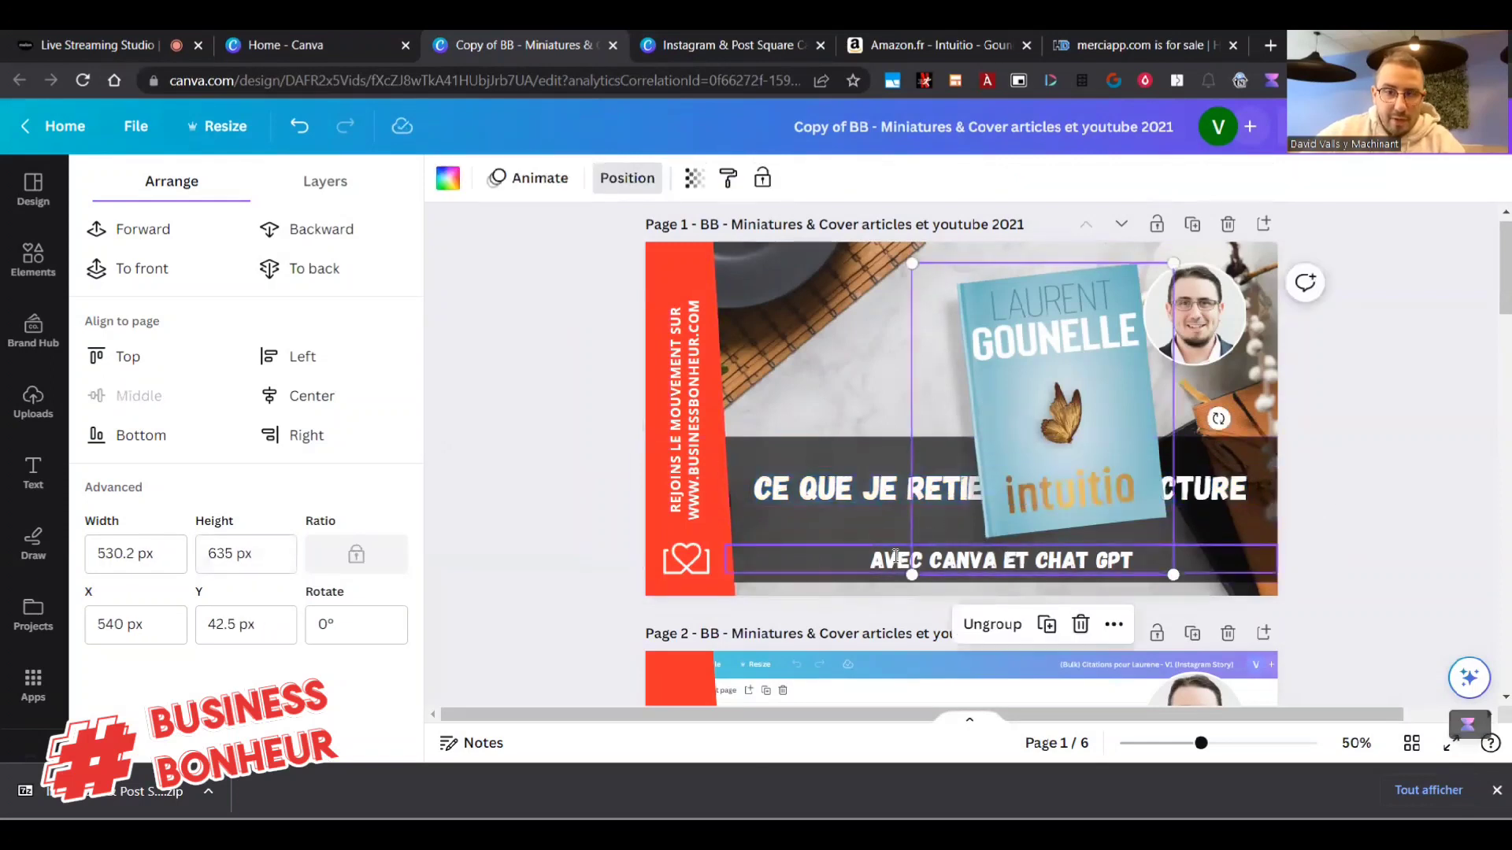
pyautogui.click(895, 556)
pyautogui.write('DU')
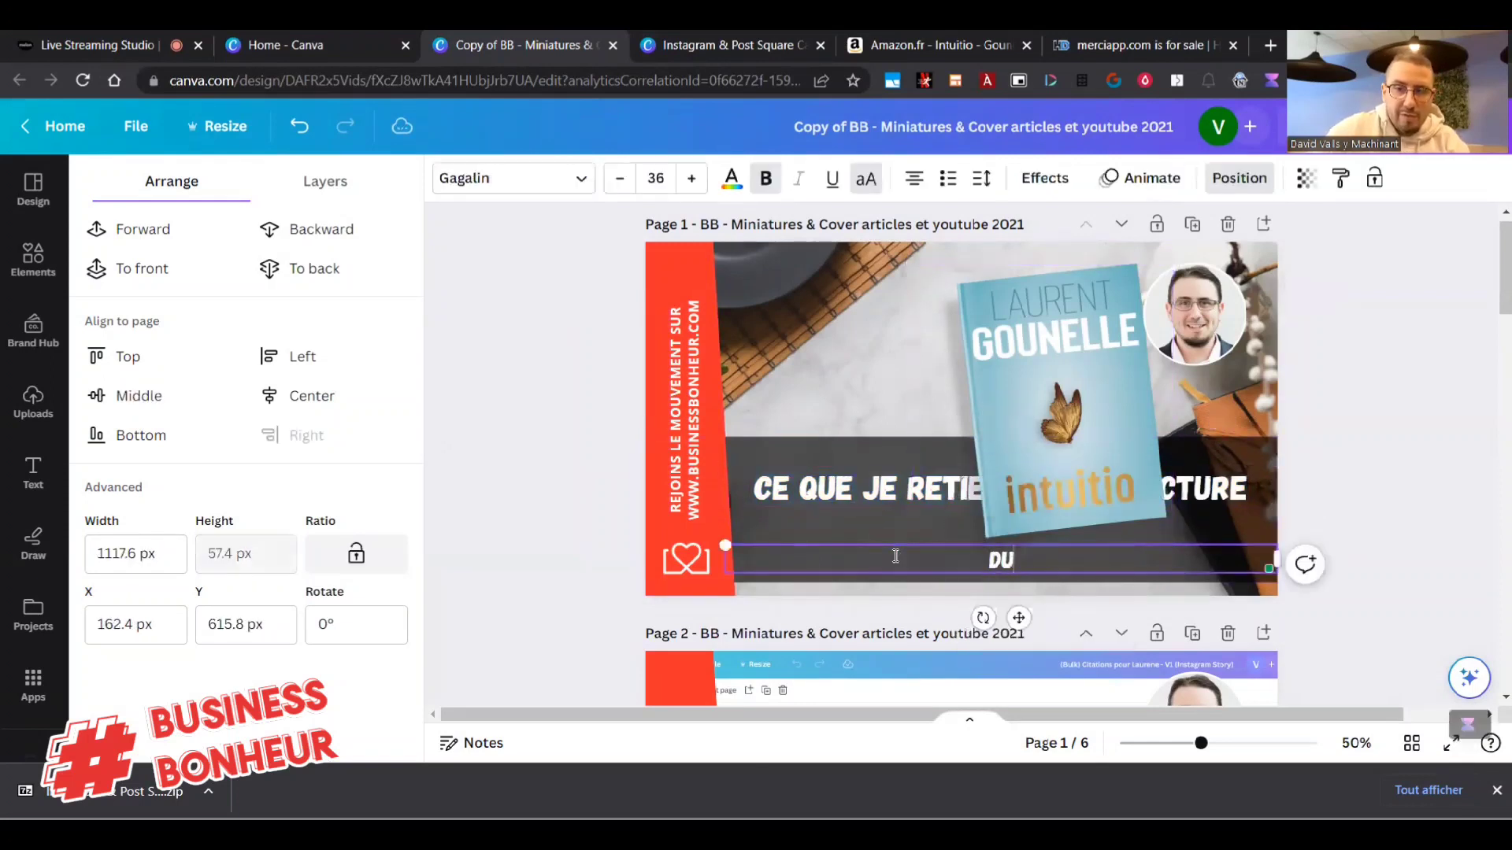
pyautogui.write(' LIVRE INT')
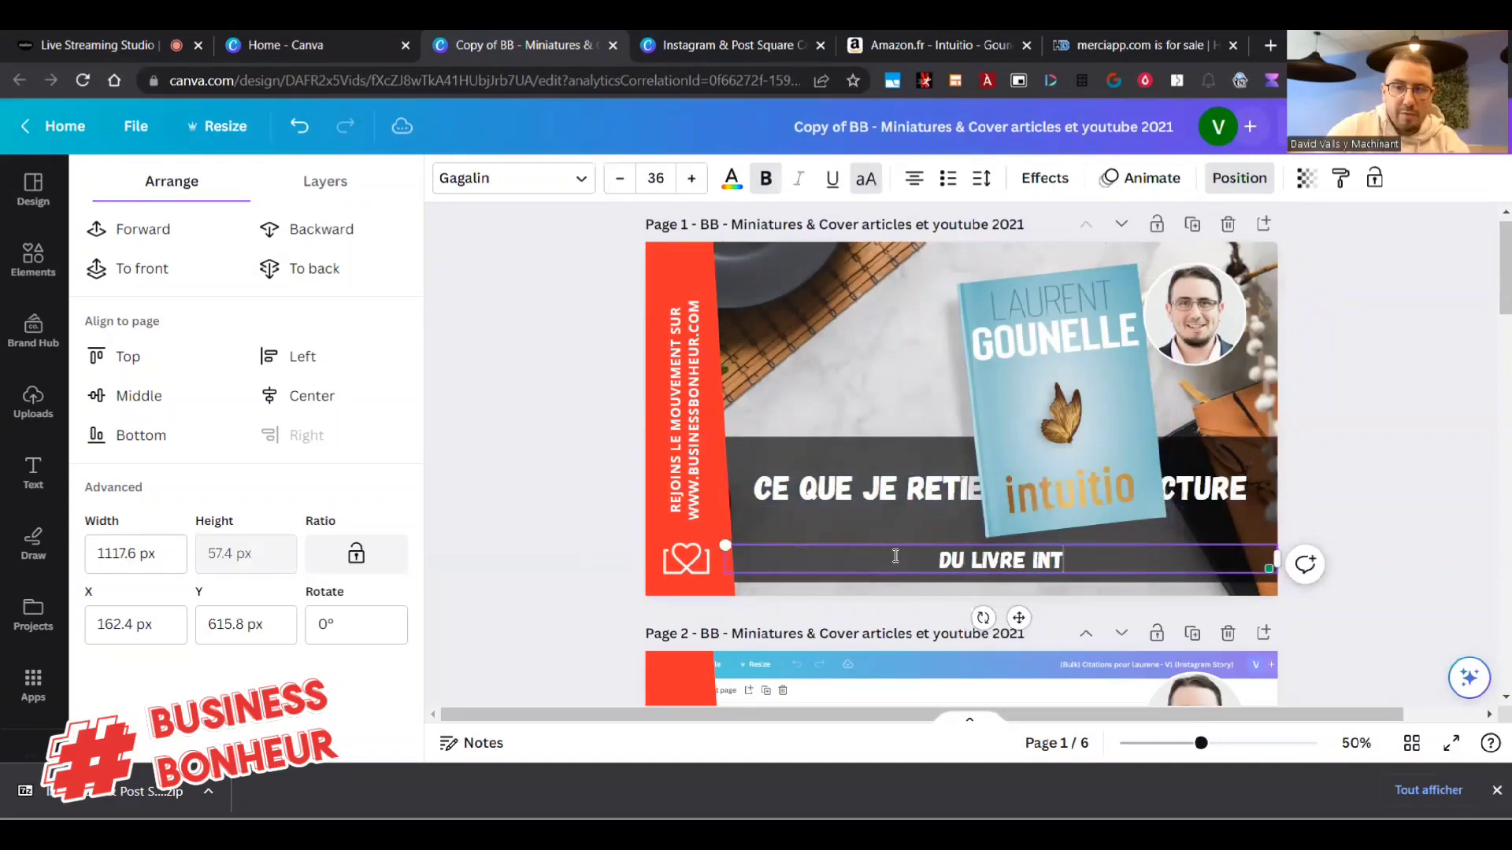
pyautogui.write('UITIO DE L')
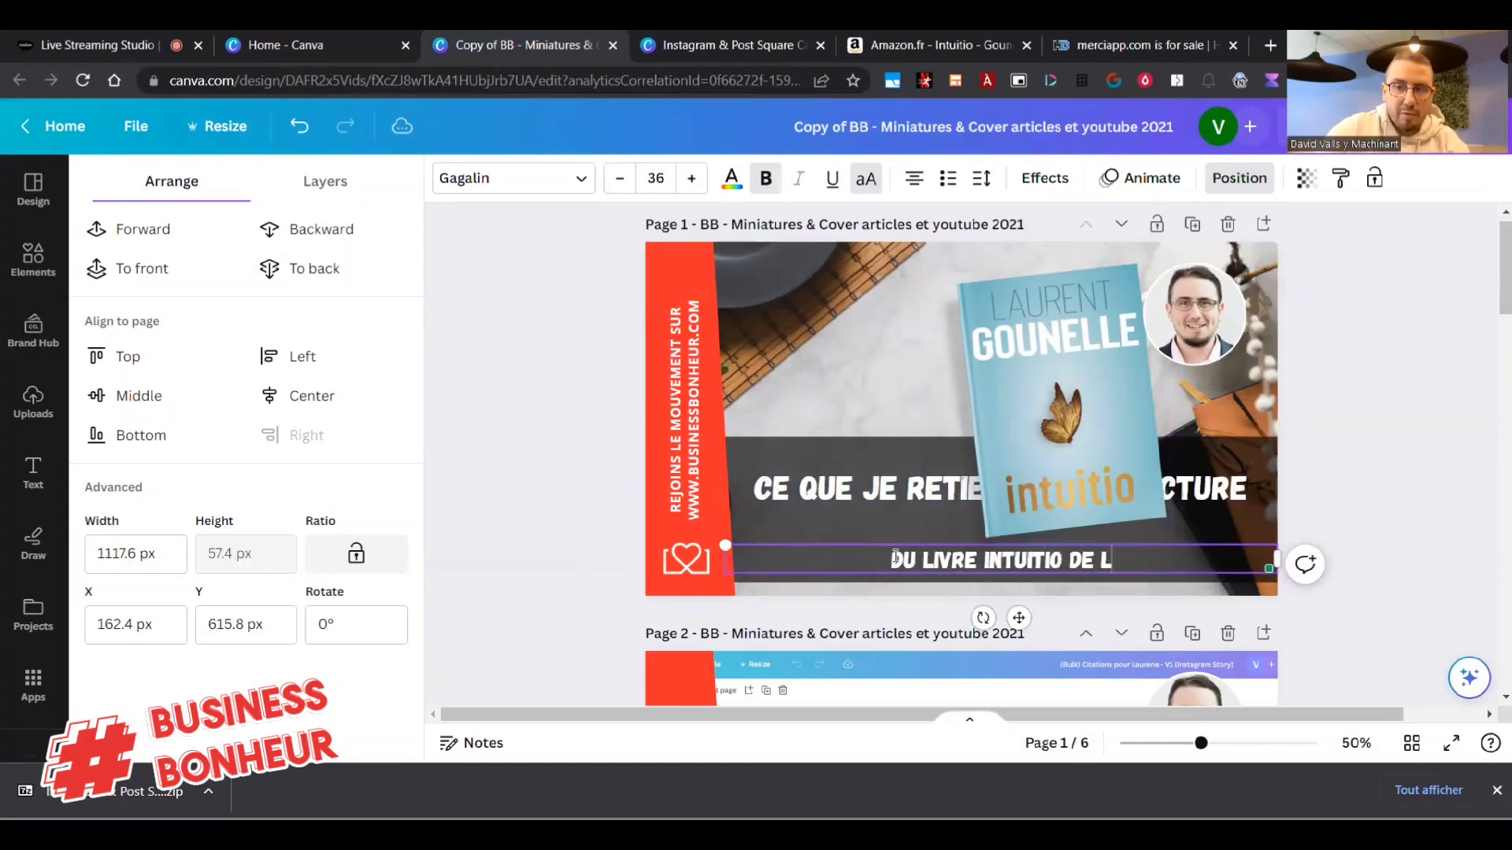
pyautogui.write('AIRE')
pyautogui.press('BackSpace')
pyautogui.press('BackSpace')
pyautogui.press('BackSpace')
pyautogui.write('UT')
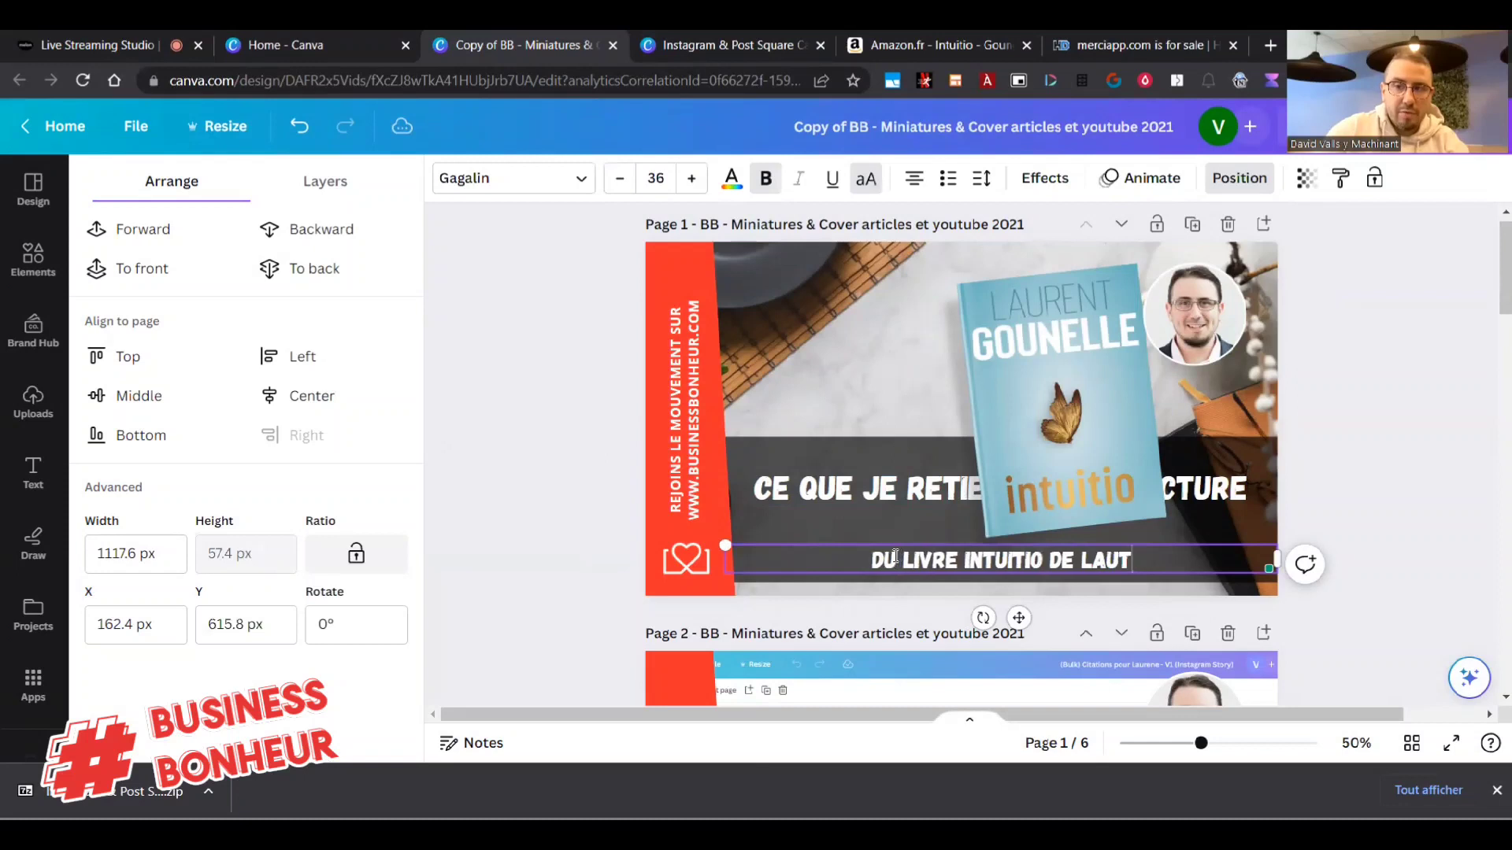
pyautogui.press('BackSpace')
pyautogui.write('RENT GOUNELLE')
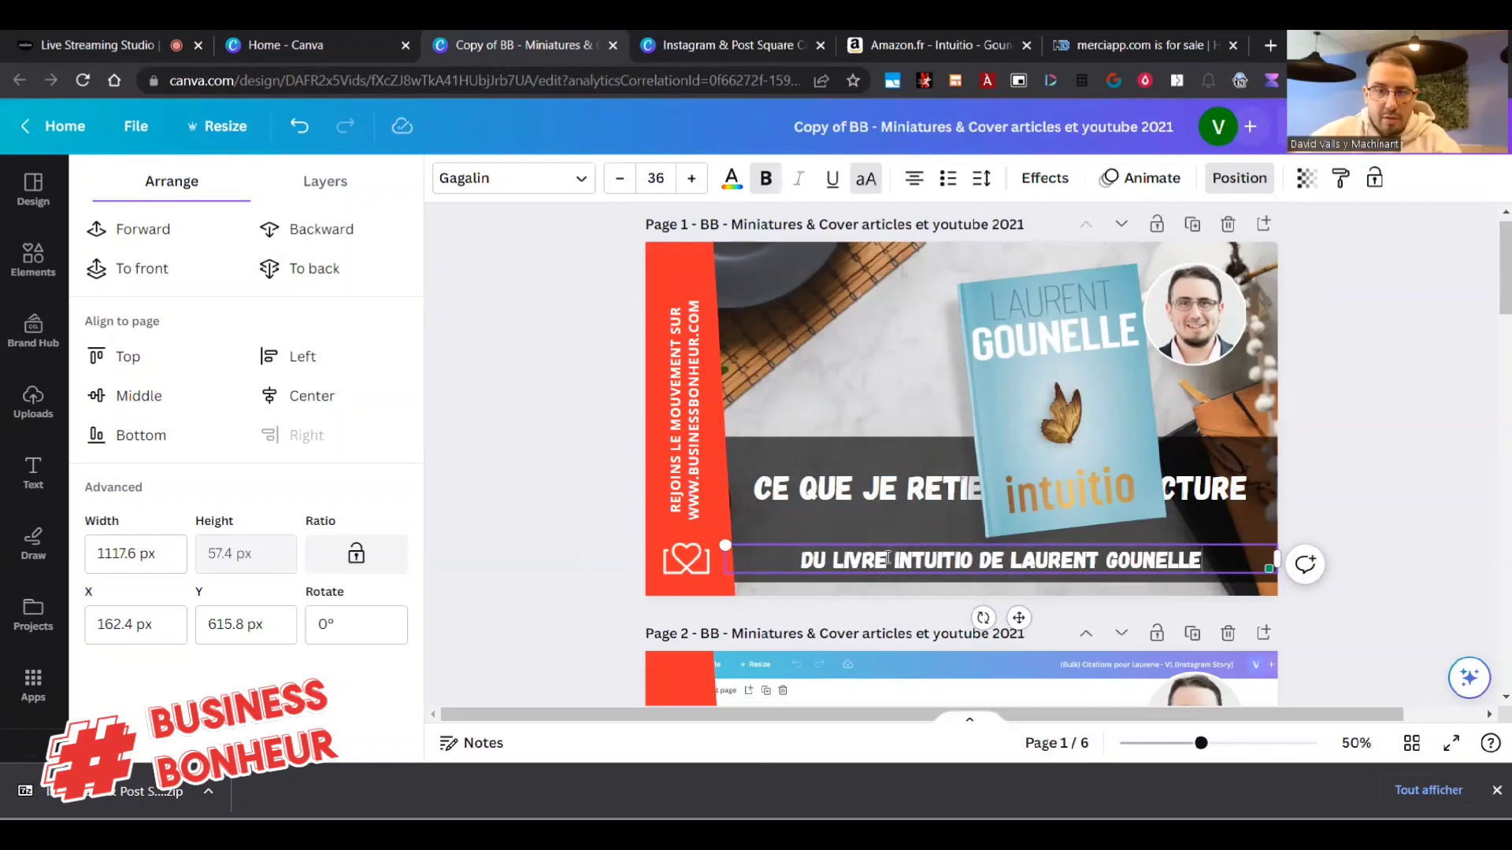
pyautogui.moveTo(899, 541); pyautogui.dragTo(912, 504)
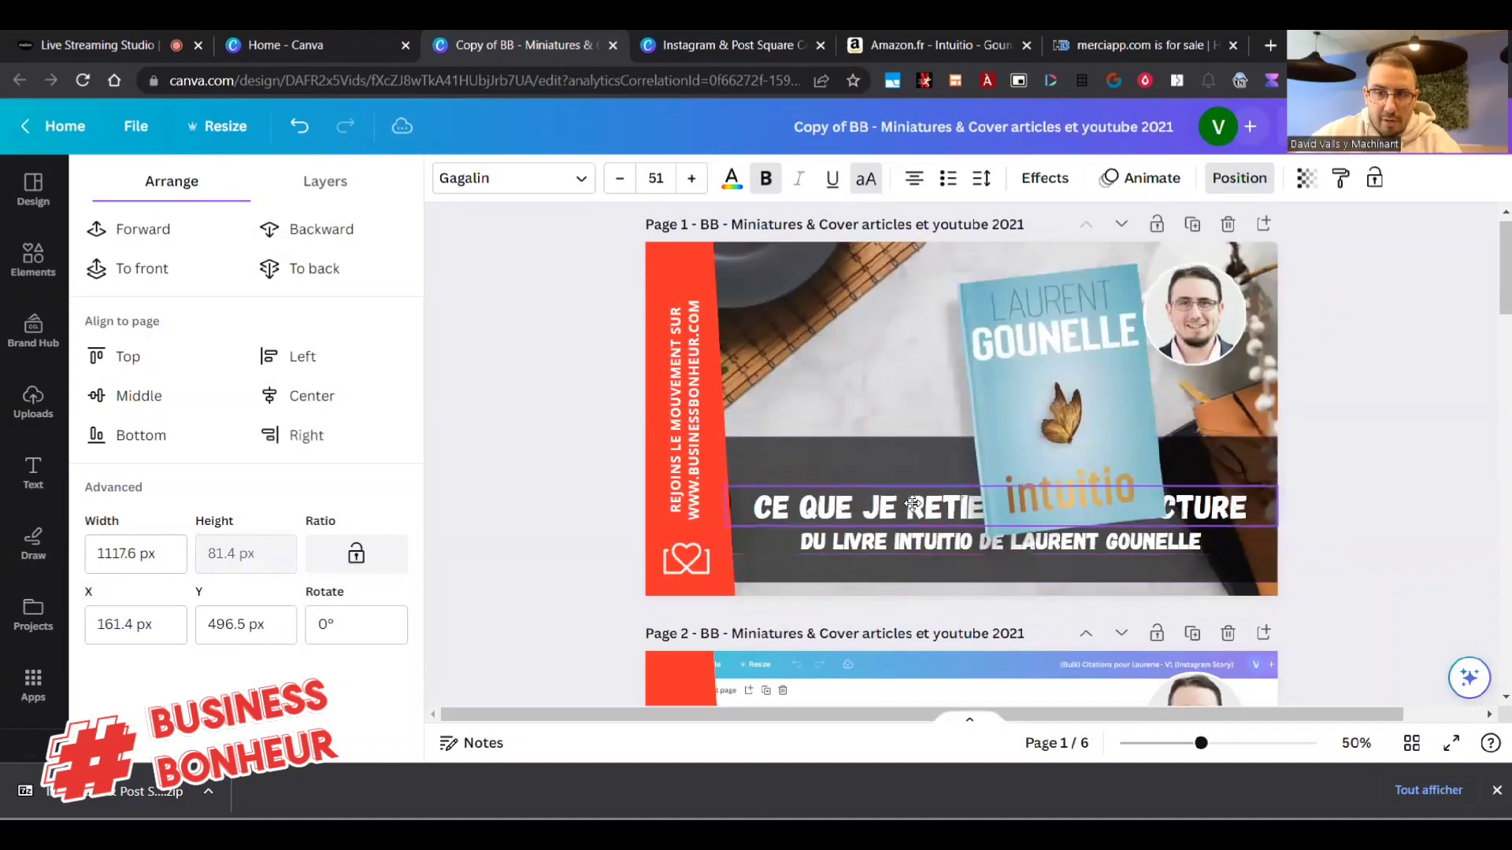
pyautogui.rightClick(1024, 504)
pyautogui.moveTo(1084, 456)
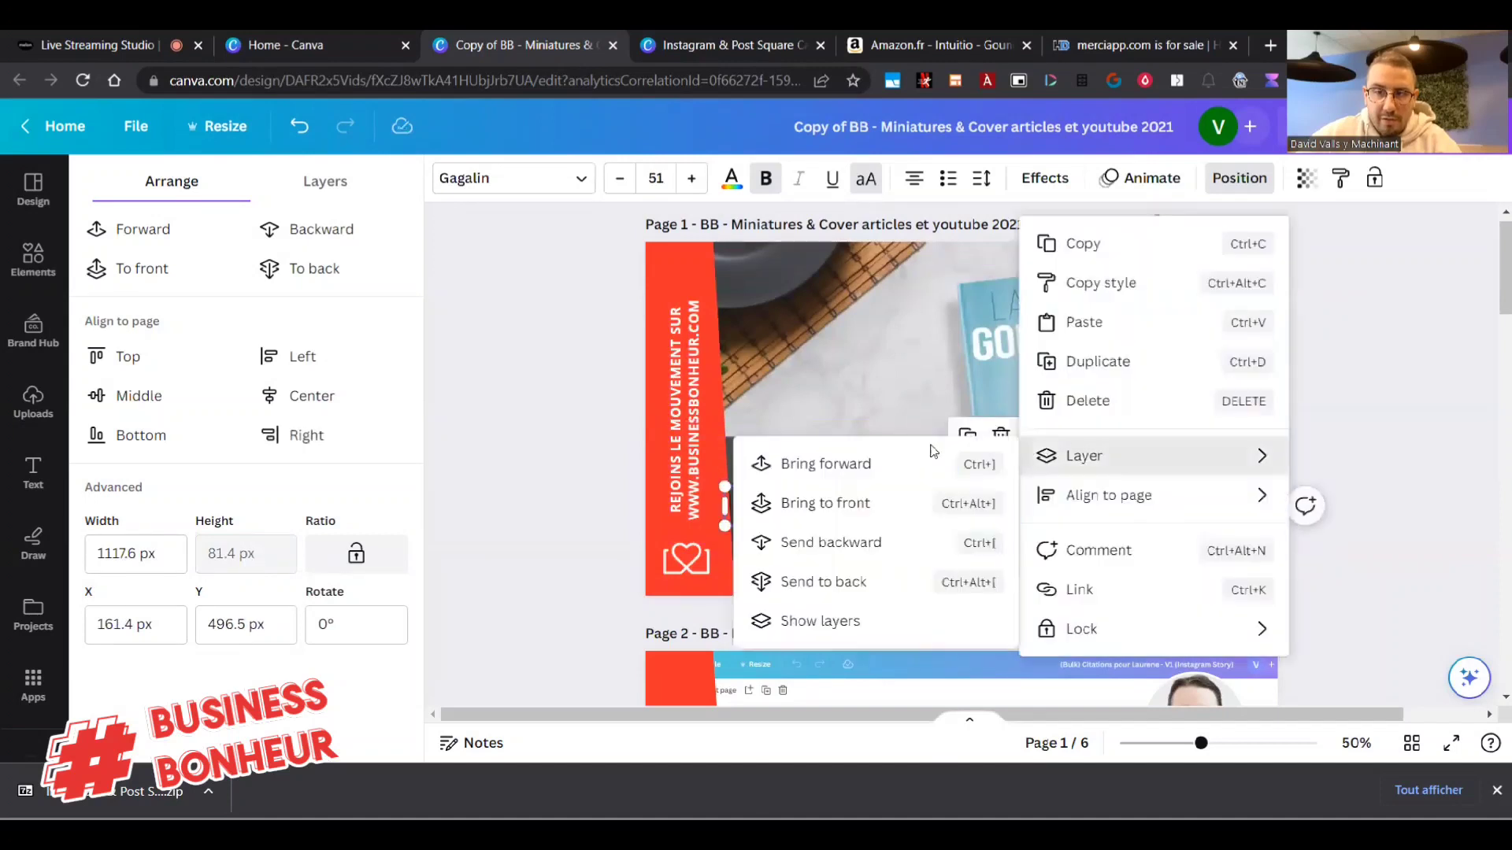
pyautogui.click(578, 468)
# Move the book mockup to the left half of page 1 beside the red strip and enlarge it slightly.
pyautogui.moveTo(1044, 375); pyautogui.dragTo(957, 362)
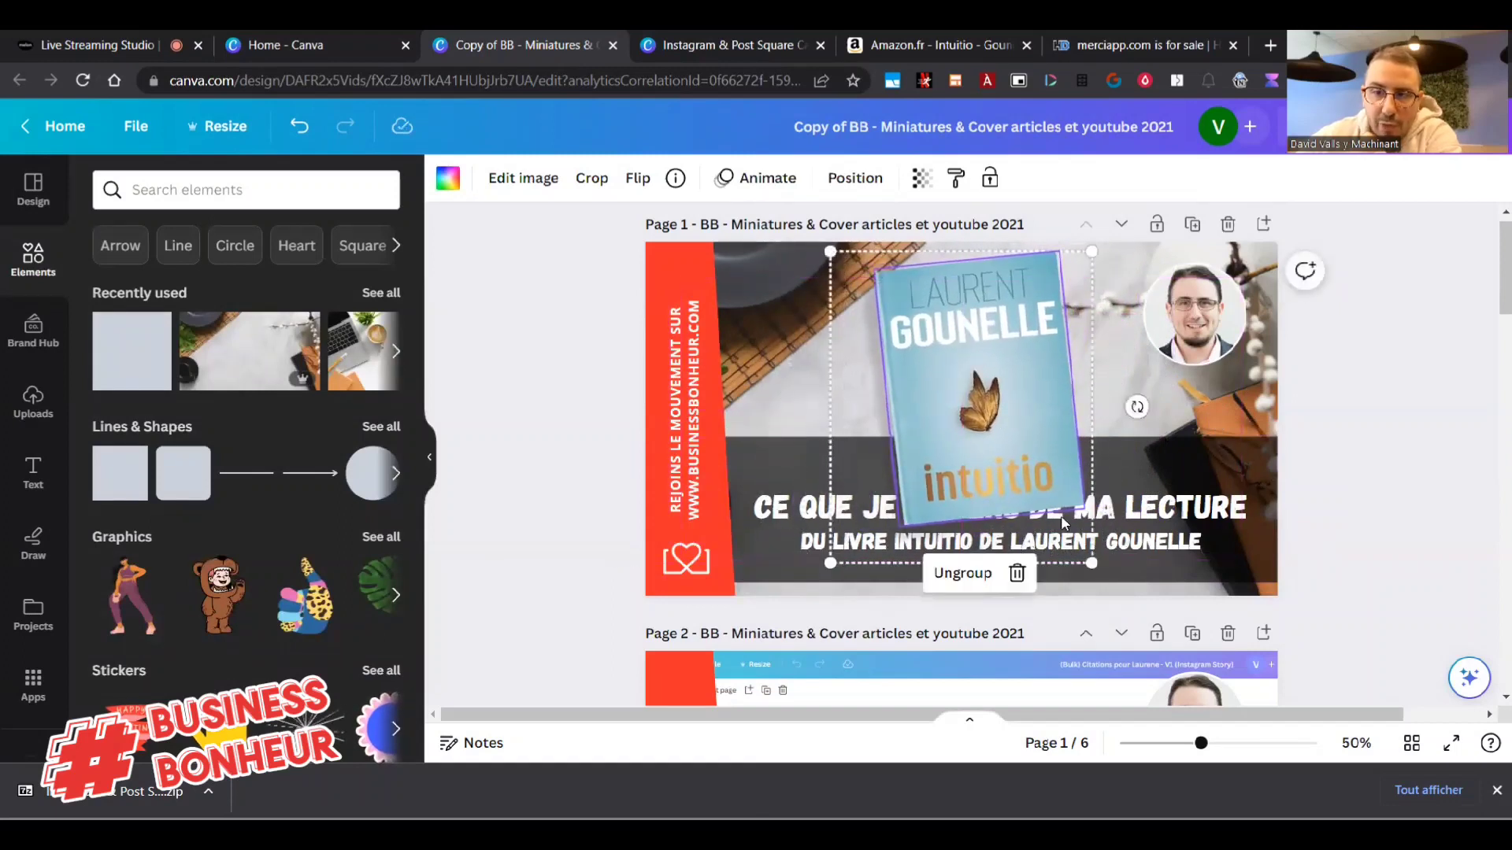
pyautogui.moveTo(1090, 559)
pyautogui.mouseDown()
pyautogui.moveTo(1048, 508)
pyautogui.moveTo(1086, 547)
pyautogui.mouseUp()
pyautogui.moveTo(949, 423); pyautogui.dragTo(890, 472)
pyautogui.moveTo(970, 304); pyautogui.dragTo(991, 251)
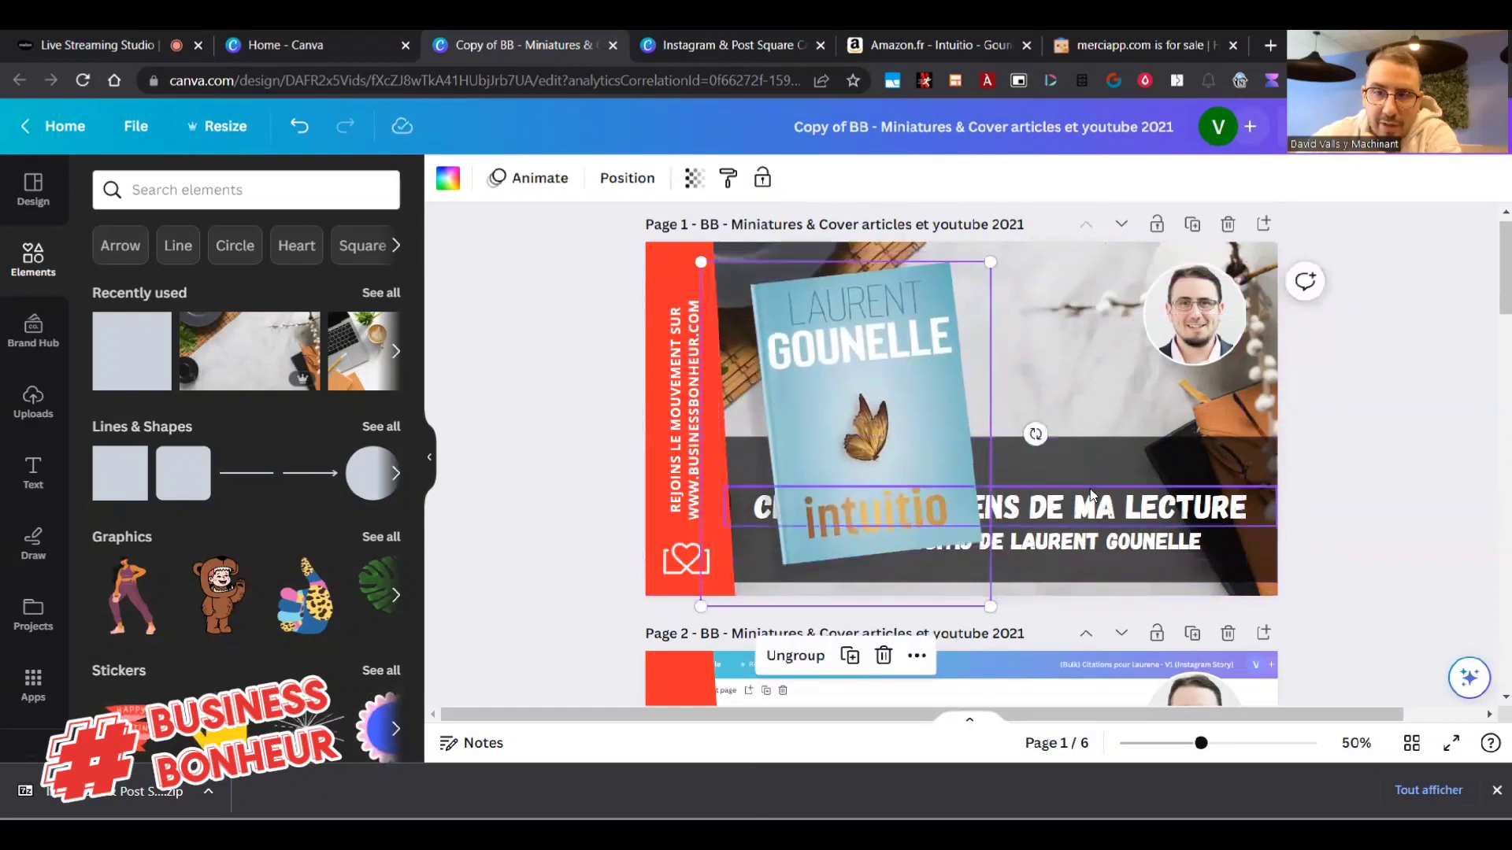
pyautogui.moveTo(919, 365); pyautogui.dragTo(919, 376)
# Narrow the headline and subtitle text boxes so each wraps onto two lines to the right of the book mockup.
pyautogui.click(797, 520)
pyautogui.moveTo(724, 508); pyautogui.dragTo(991, 488)
pyautogui.moveTo(1123, 489); pyautogui.dragTo(1117, 471)
pyautogui.click(773, 547)
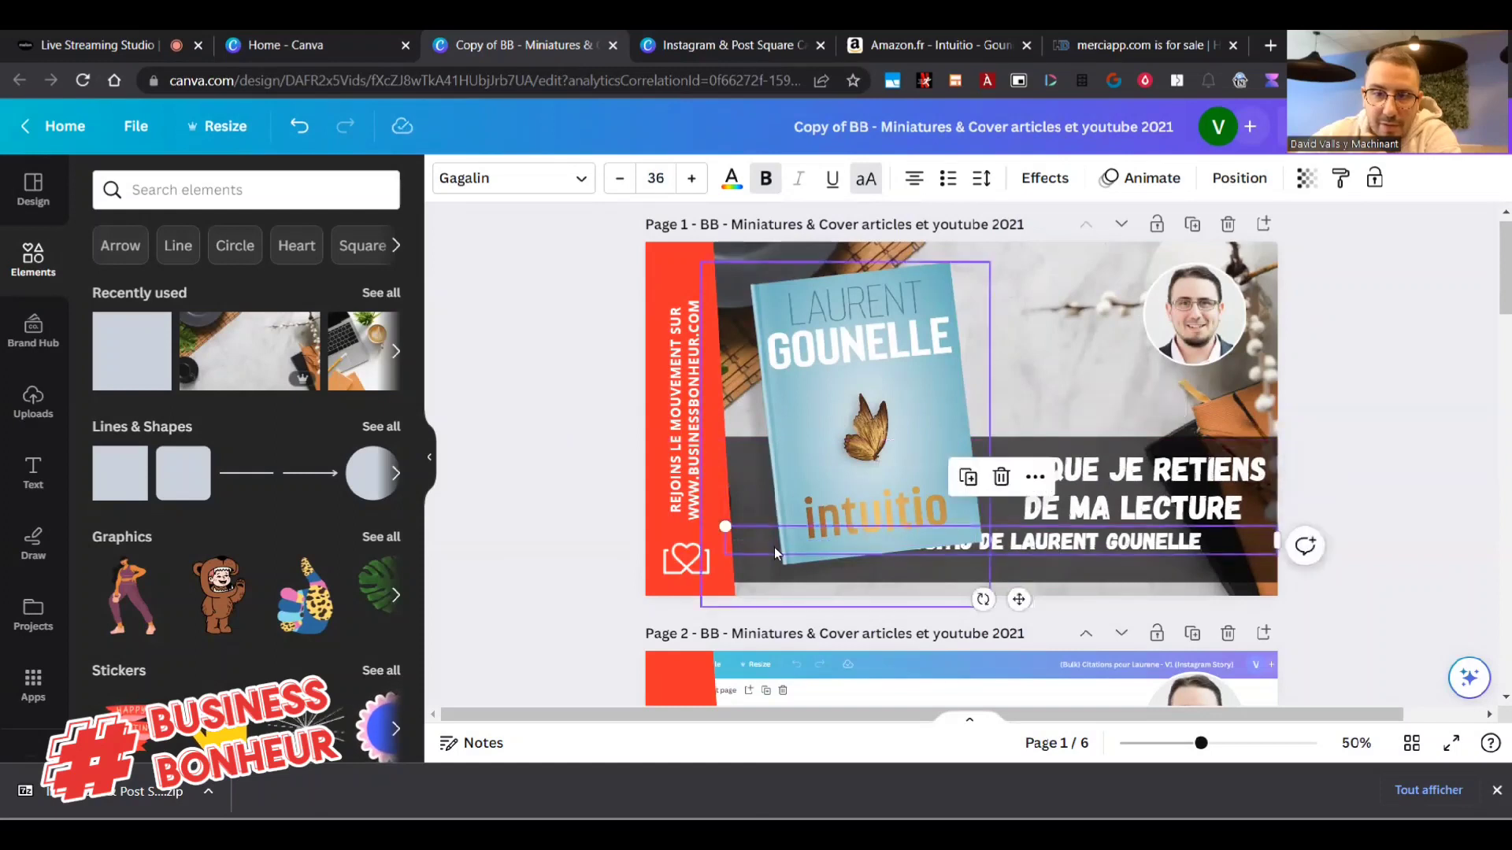
pyautogui.click(742, 548)
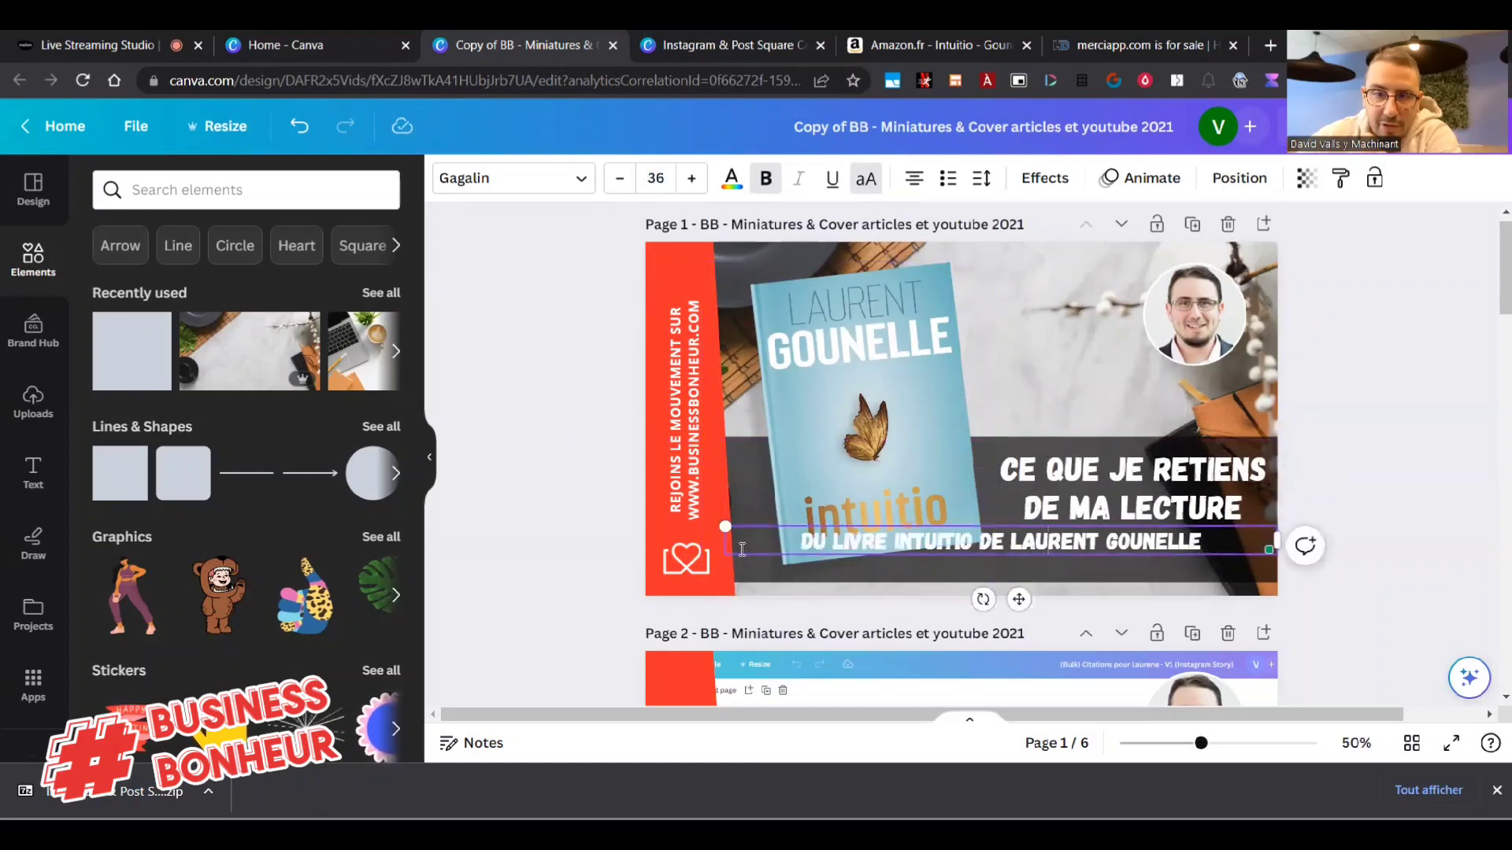
pyautogui.click(768, 550)
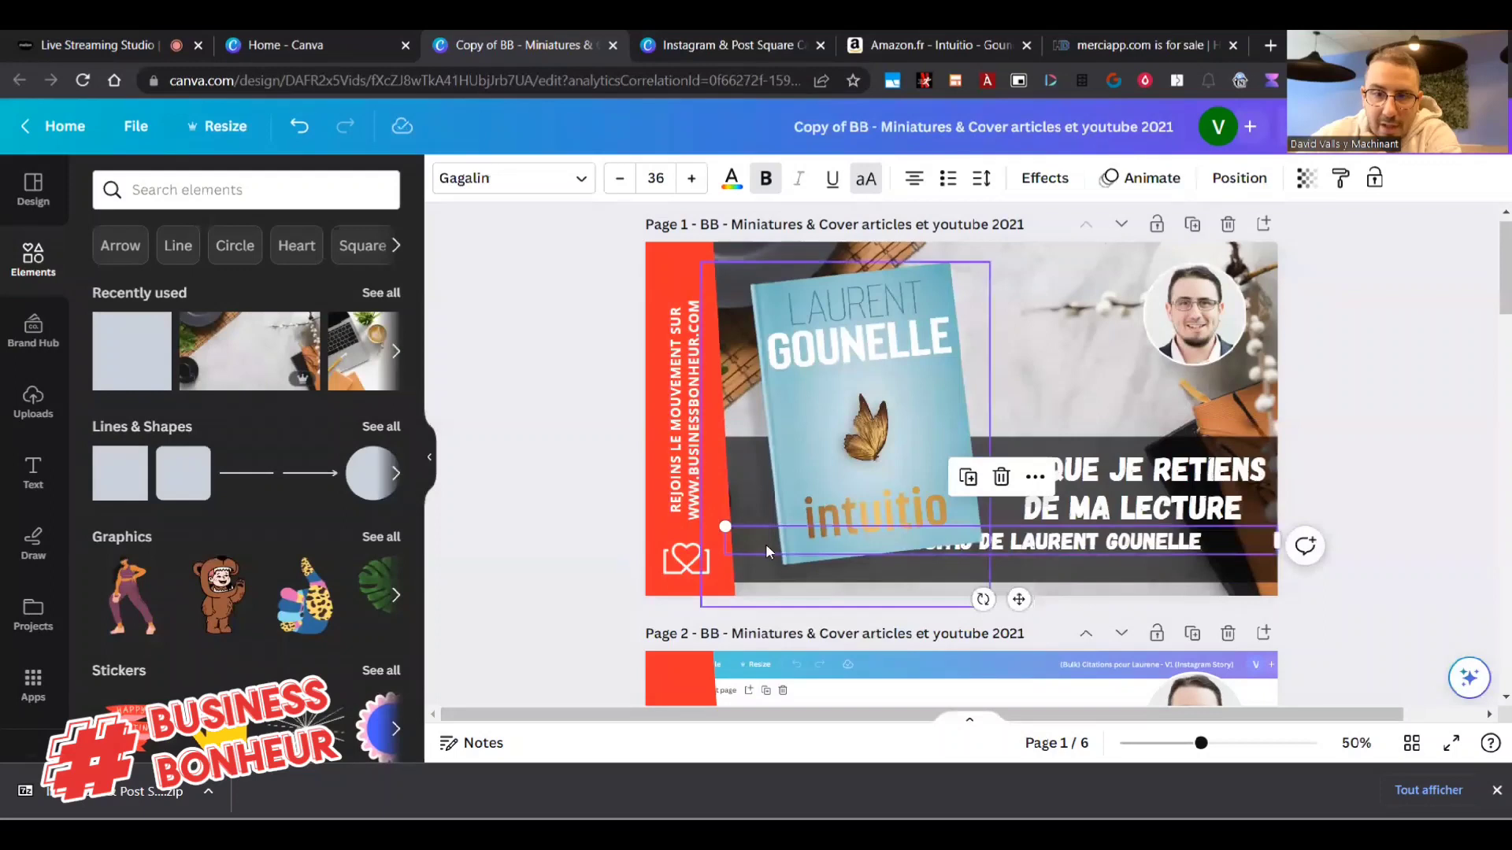
pyautogui.moveTo(722, 539); pyautogui.dragTo(1006, 549)
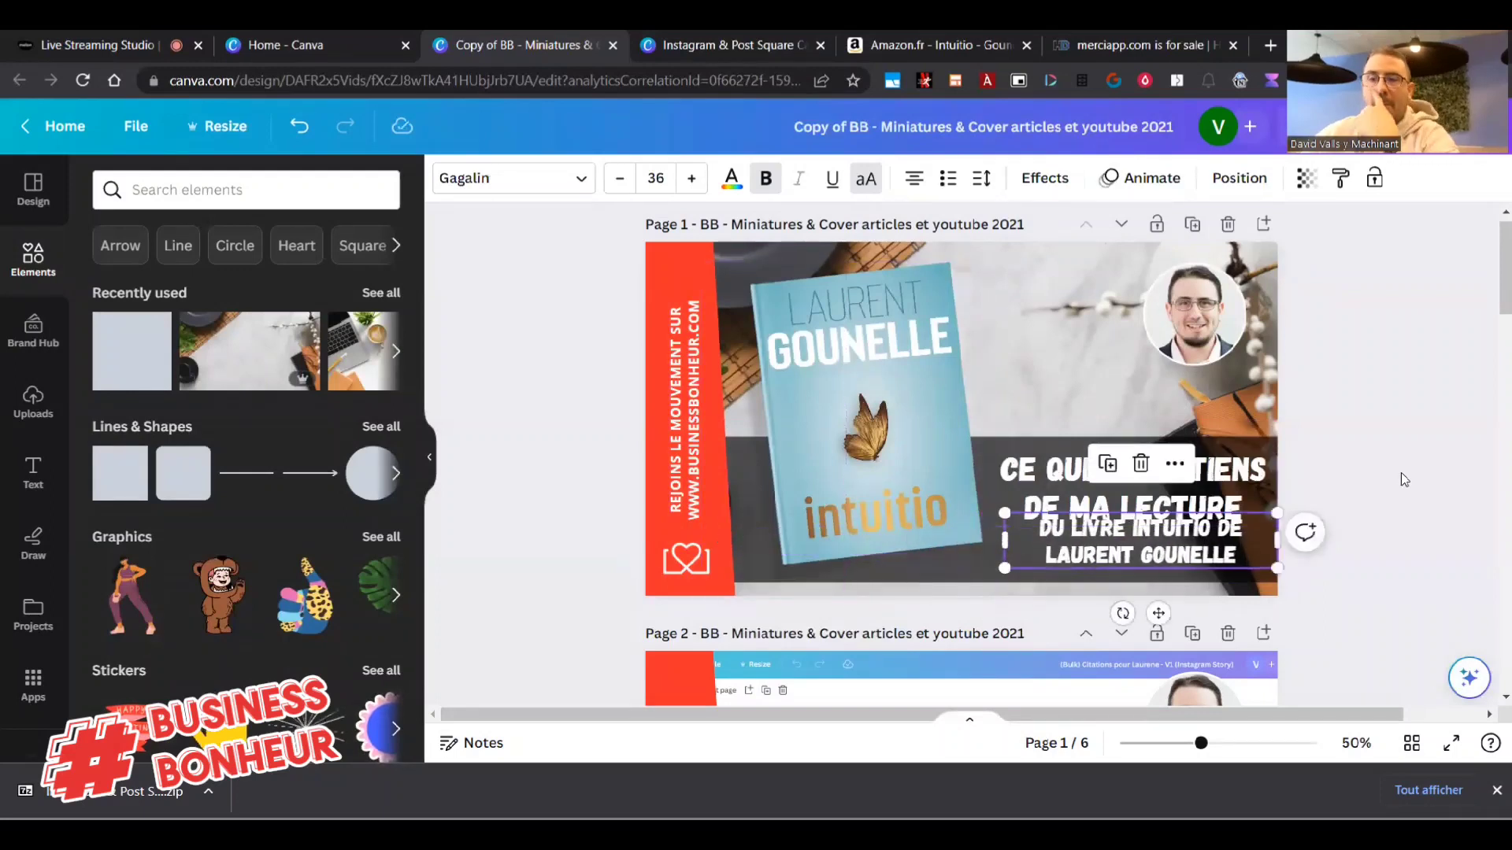
# Extend the dark band upward and move the headline and subtitle up inside it so they no longer overlap.
pyautogui.click(754, 499)
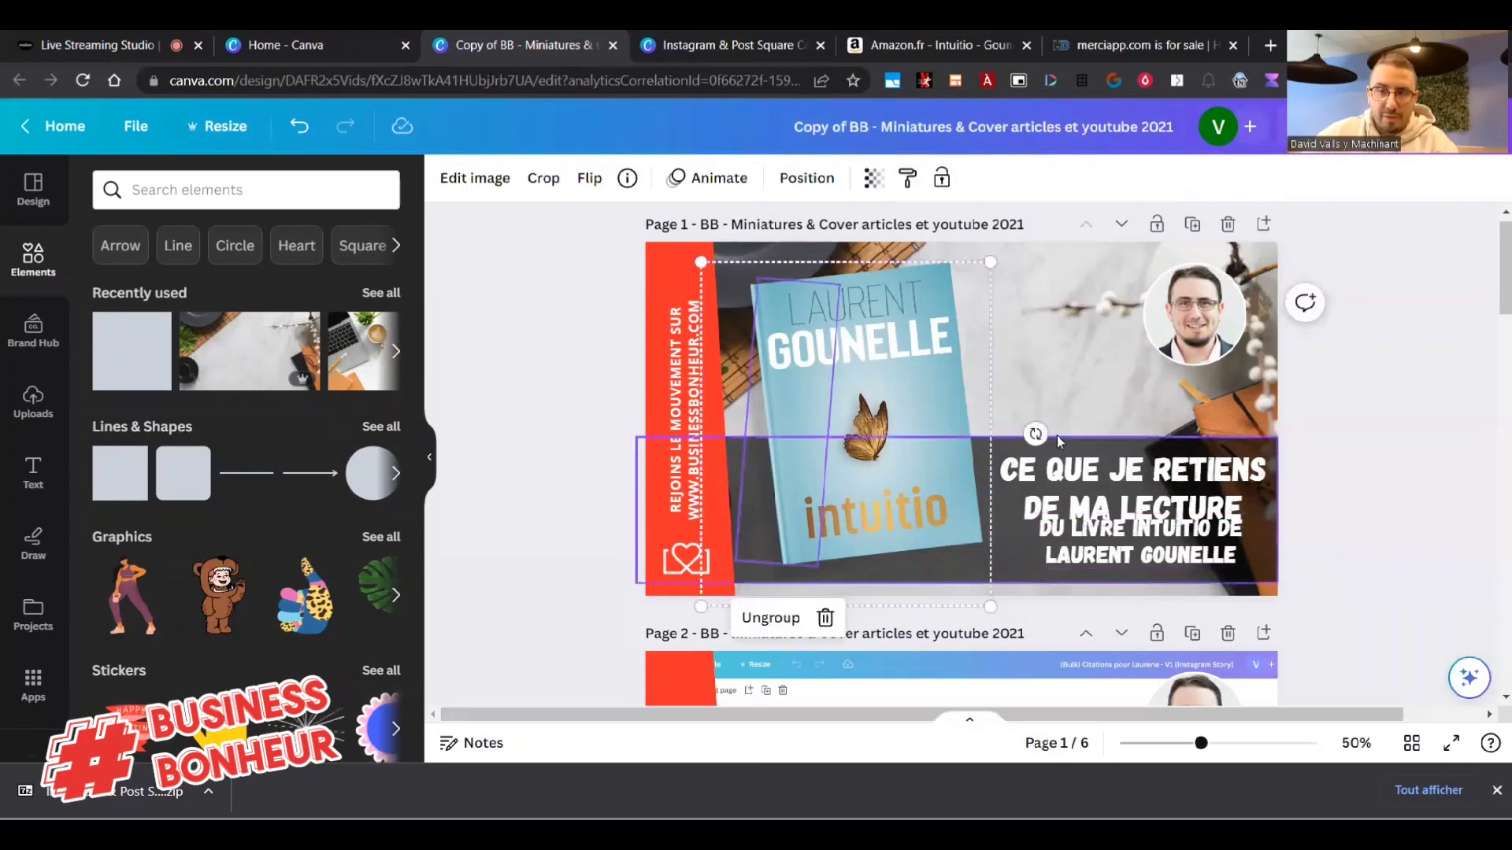
pyautogui.click(1114, 443)
pyautogui.moveTo(961, 438); pyautogui.dragTo(961, 388)
pyautogui.click(1179, 483)
pyautogui.moveTo(1179, 483); pyautogui.dragTo(1179, 442)
pyautogui.moveTo(1167, 538); pyautogui.dragTo(1168, 524)
# Put quotation marks around INTUITIO in the subtitle and start a new line before "DE LAURENT GOUNELLE".
pyautogui.click(1131, 514)
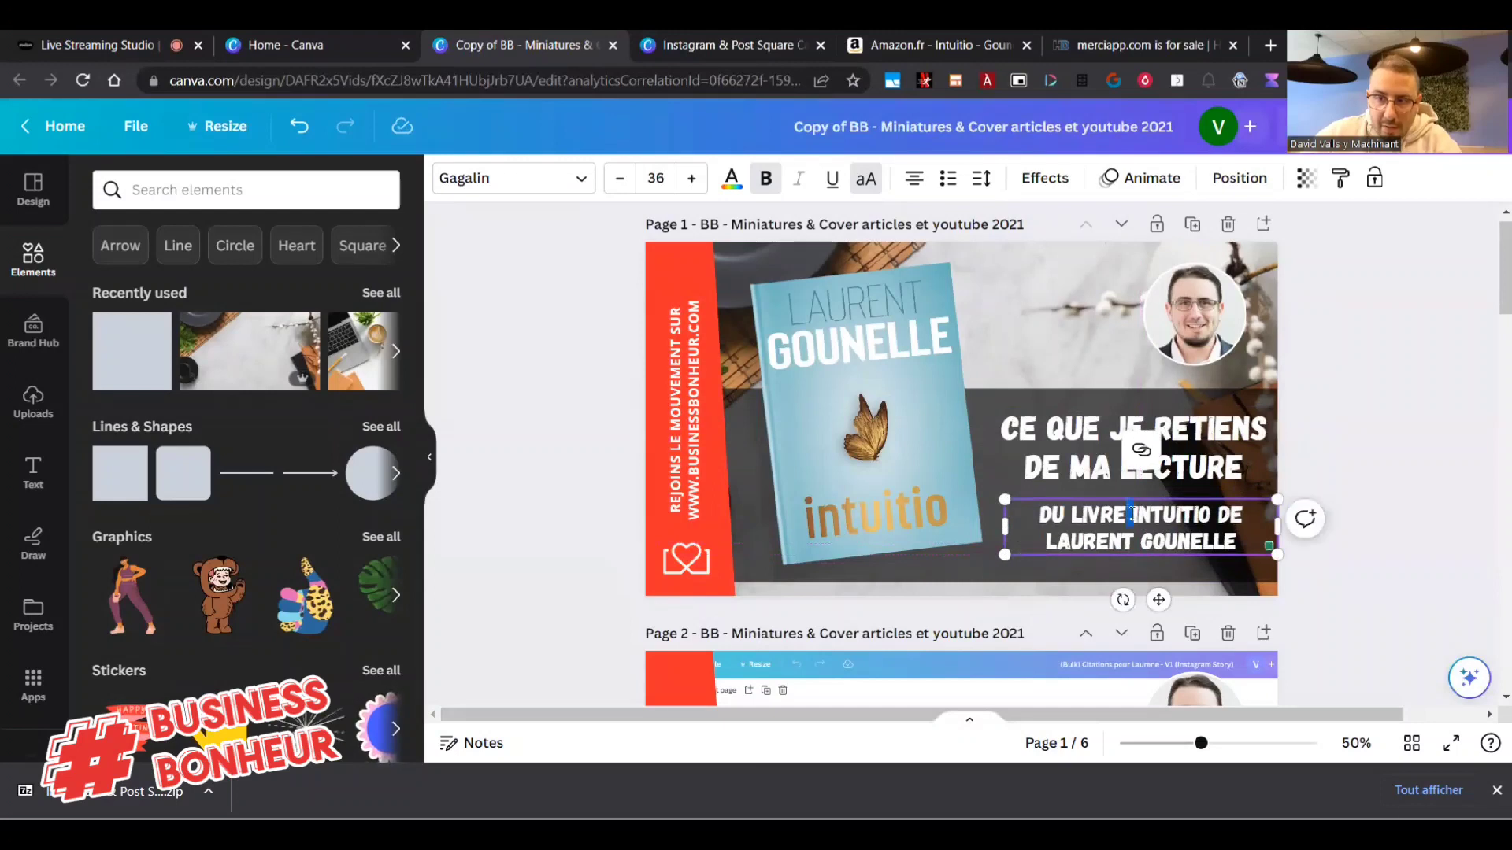
pyautogui.write('"')
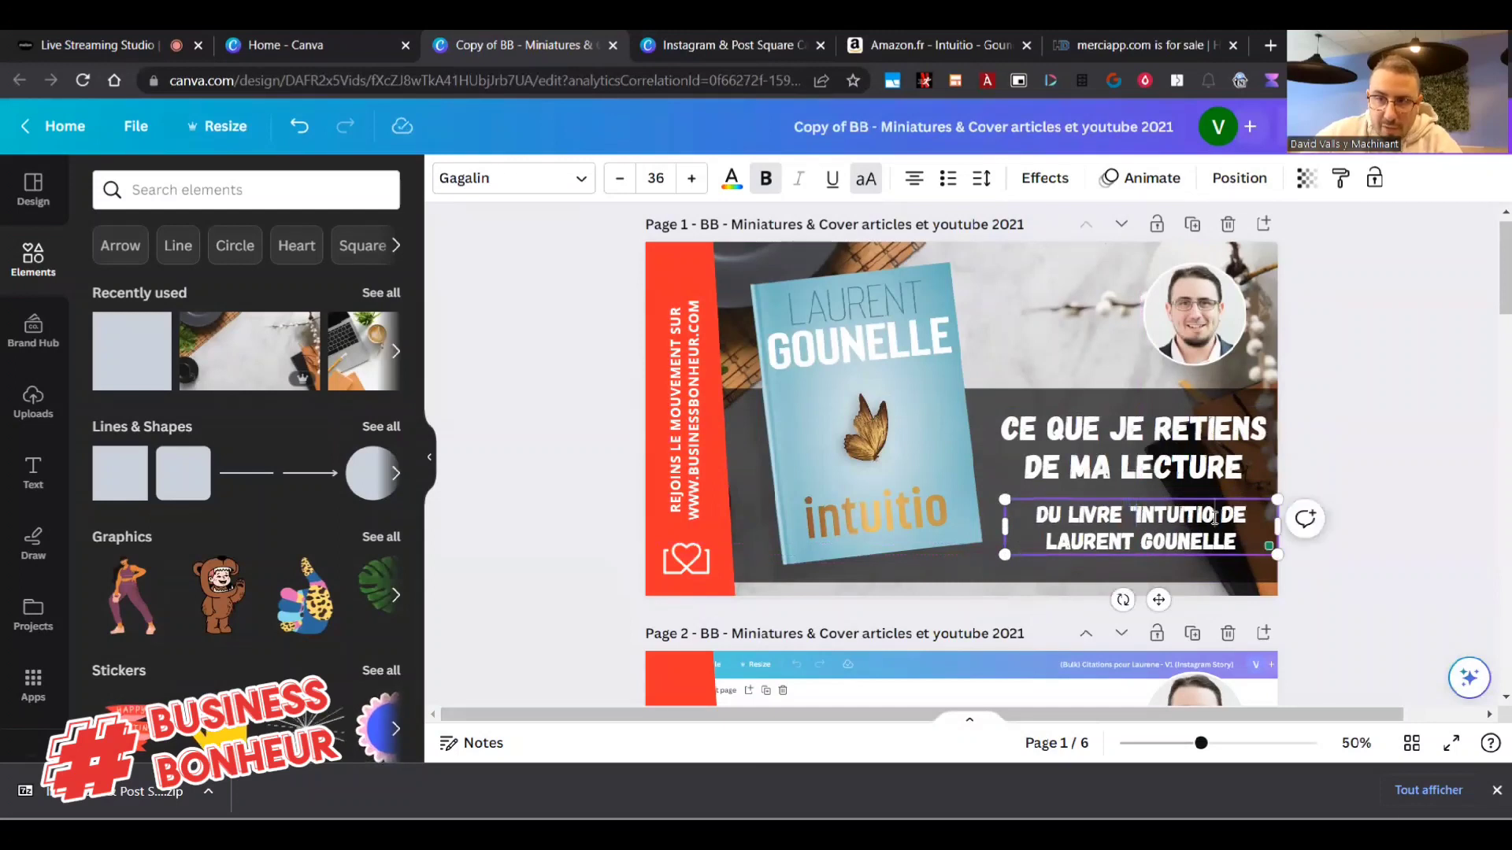
pyautogui.write('"')
pyautogui.press('Escape')
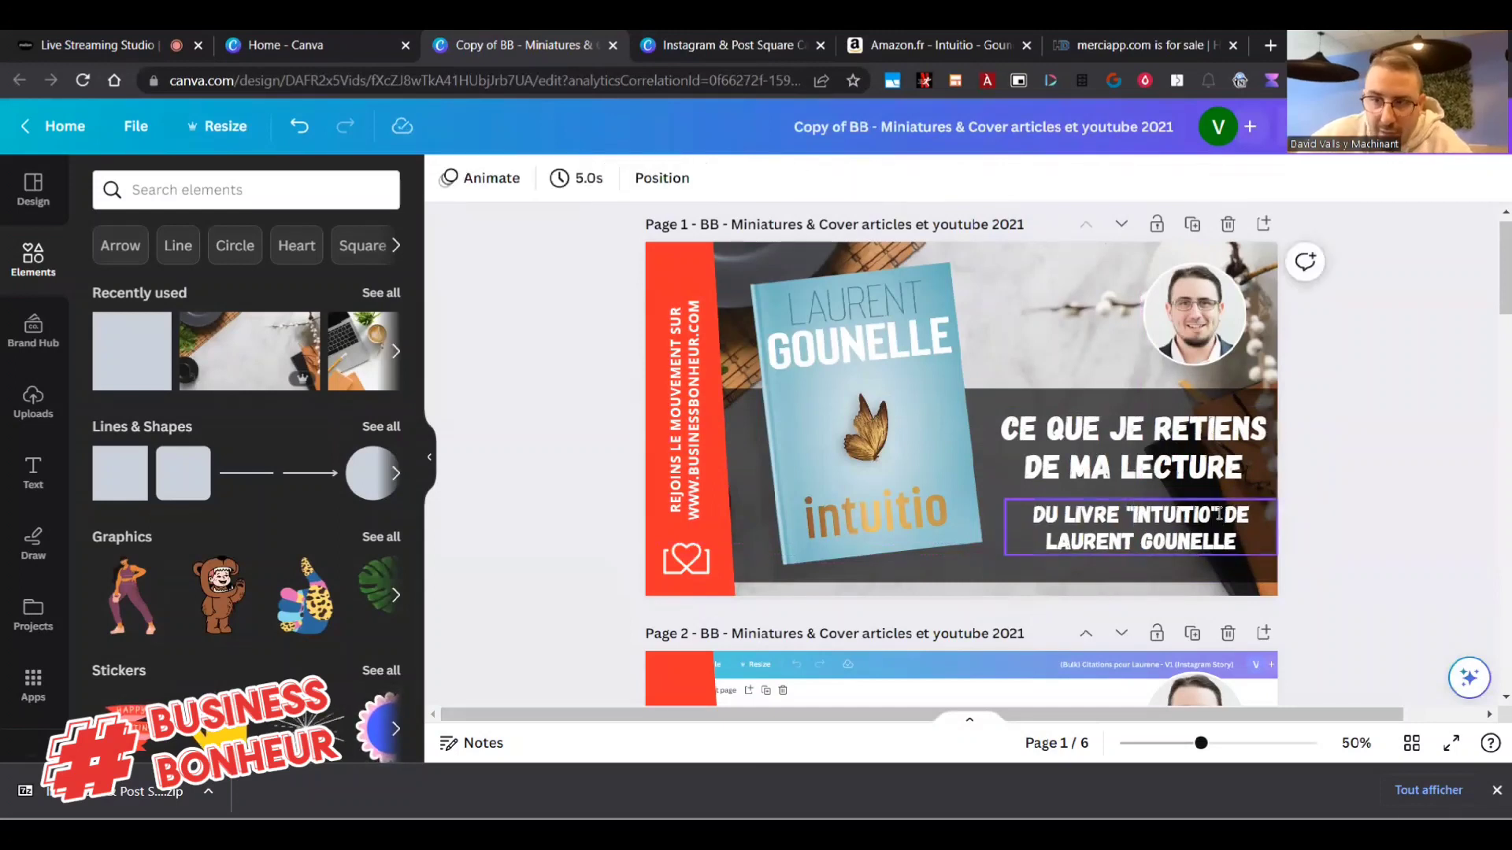
pyautogui.click(1219, 513)
pyautogui.press('Return')
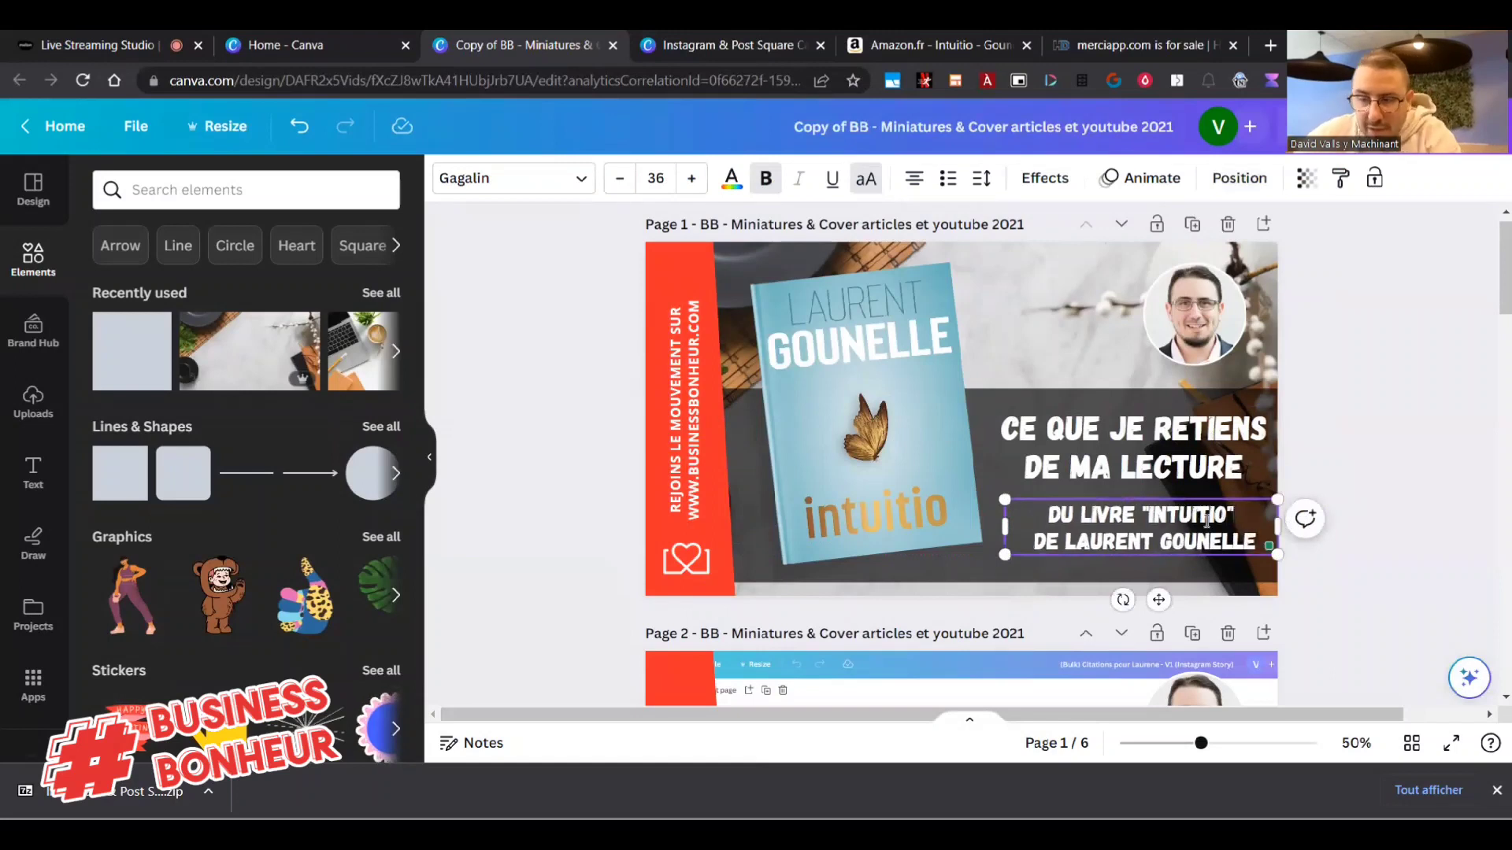
# Move the subtitle up slightly so it sits closer beneath the headline.
pyautogui.click(1356, 516)
pyautogui.click(1162, 543)
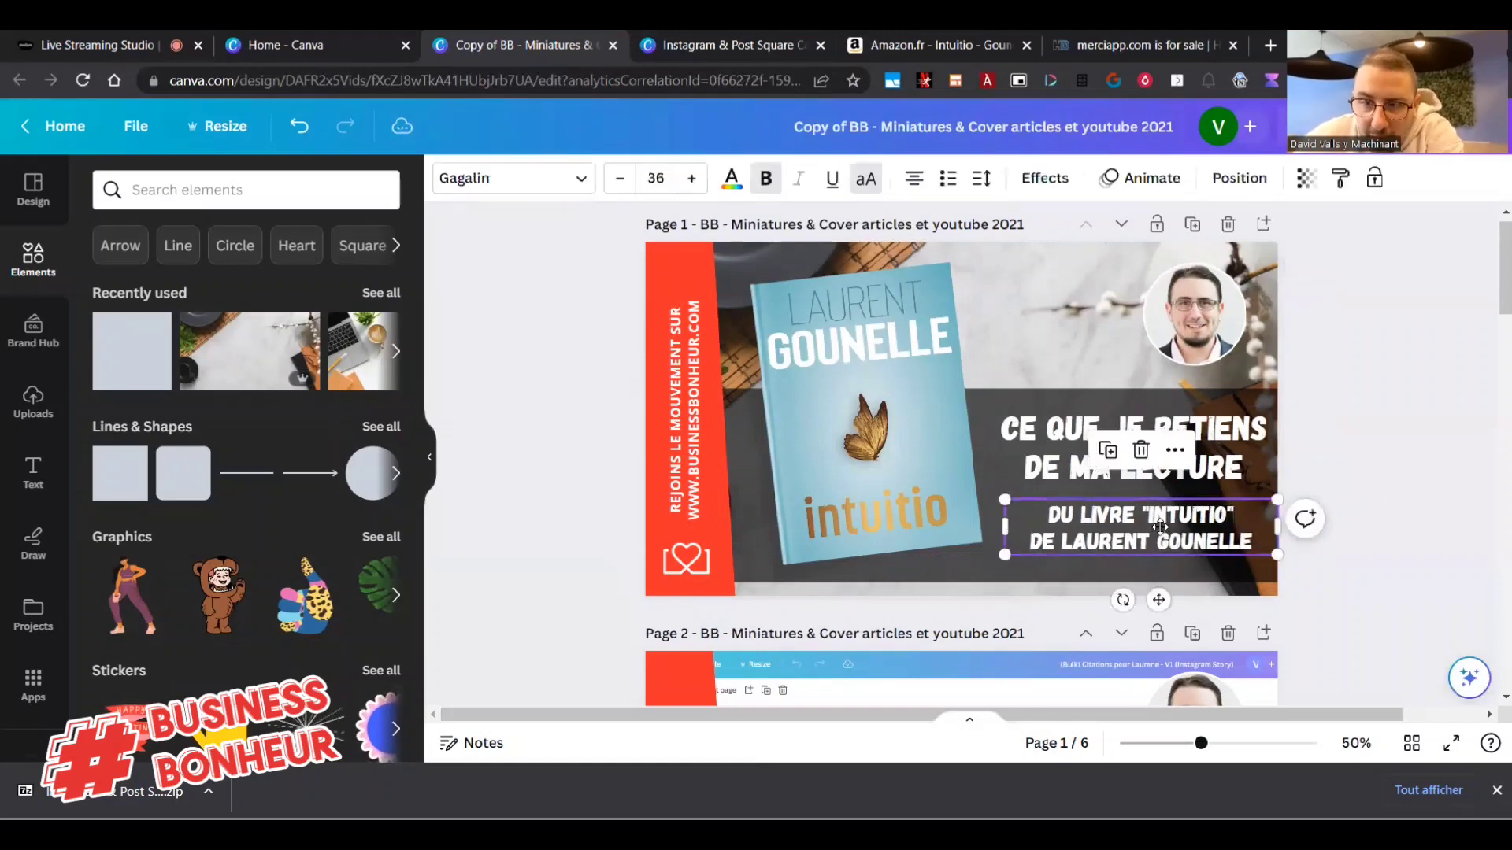
pyautogui.moveTo(1163, 544); pyautogui.dragTo(1164, 533)
# Shift the headline and subtitle slightly left, keep the dark band reaching the page's right edge, and nudge the book mockup slightly.
pyautogui.click(1363, 506)
pyautogui.moveTo(1296, 523); pyautogui.dragTo(1186, 459)
pyautogui.moveTo(1104, 564); pyautogui.dragTo(1093, 565)
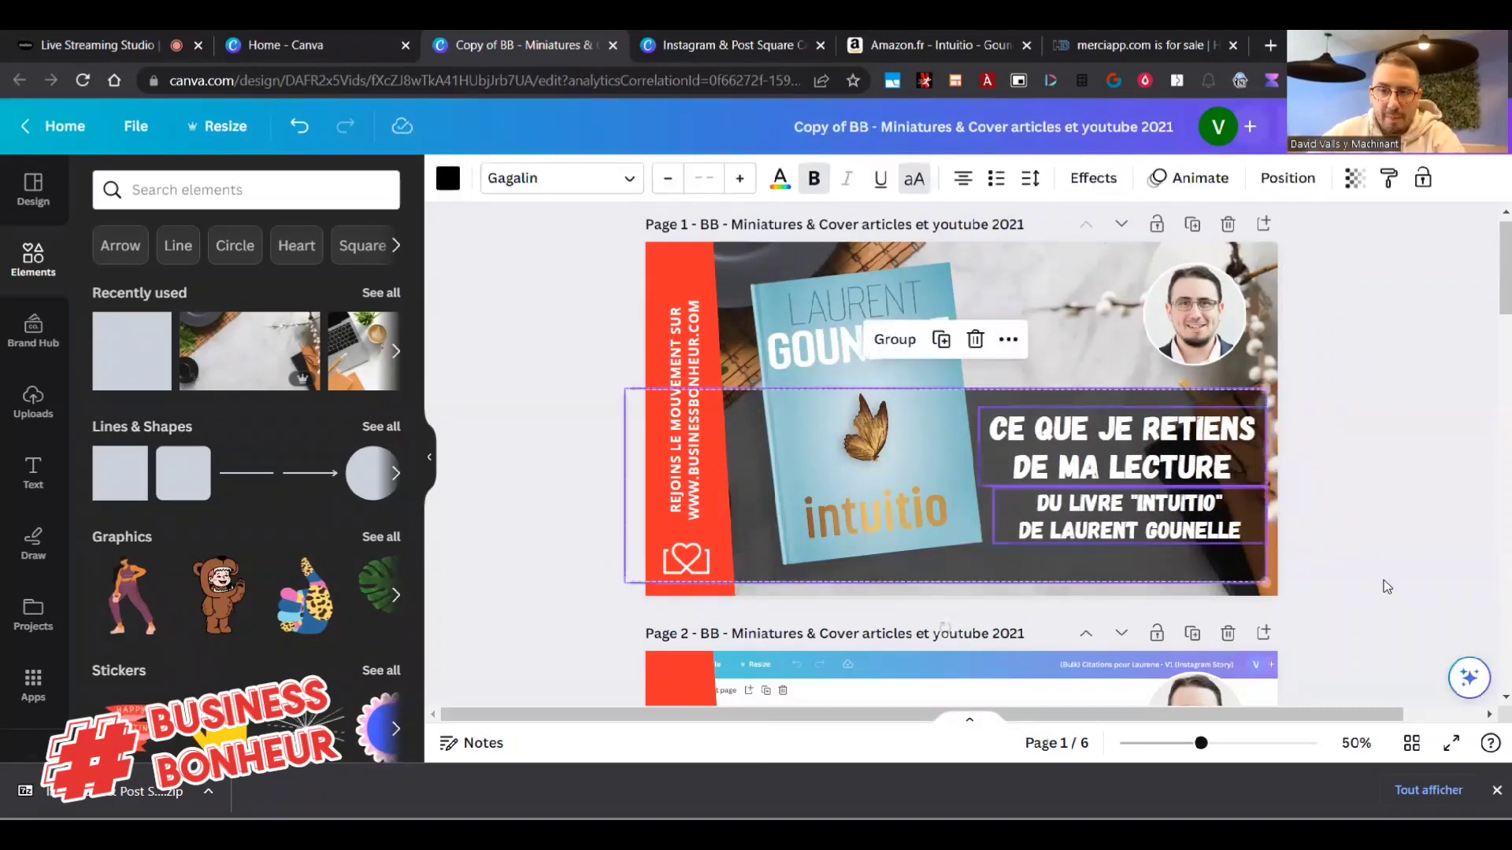
pyautogui.click(1387, 587)
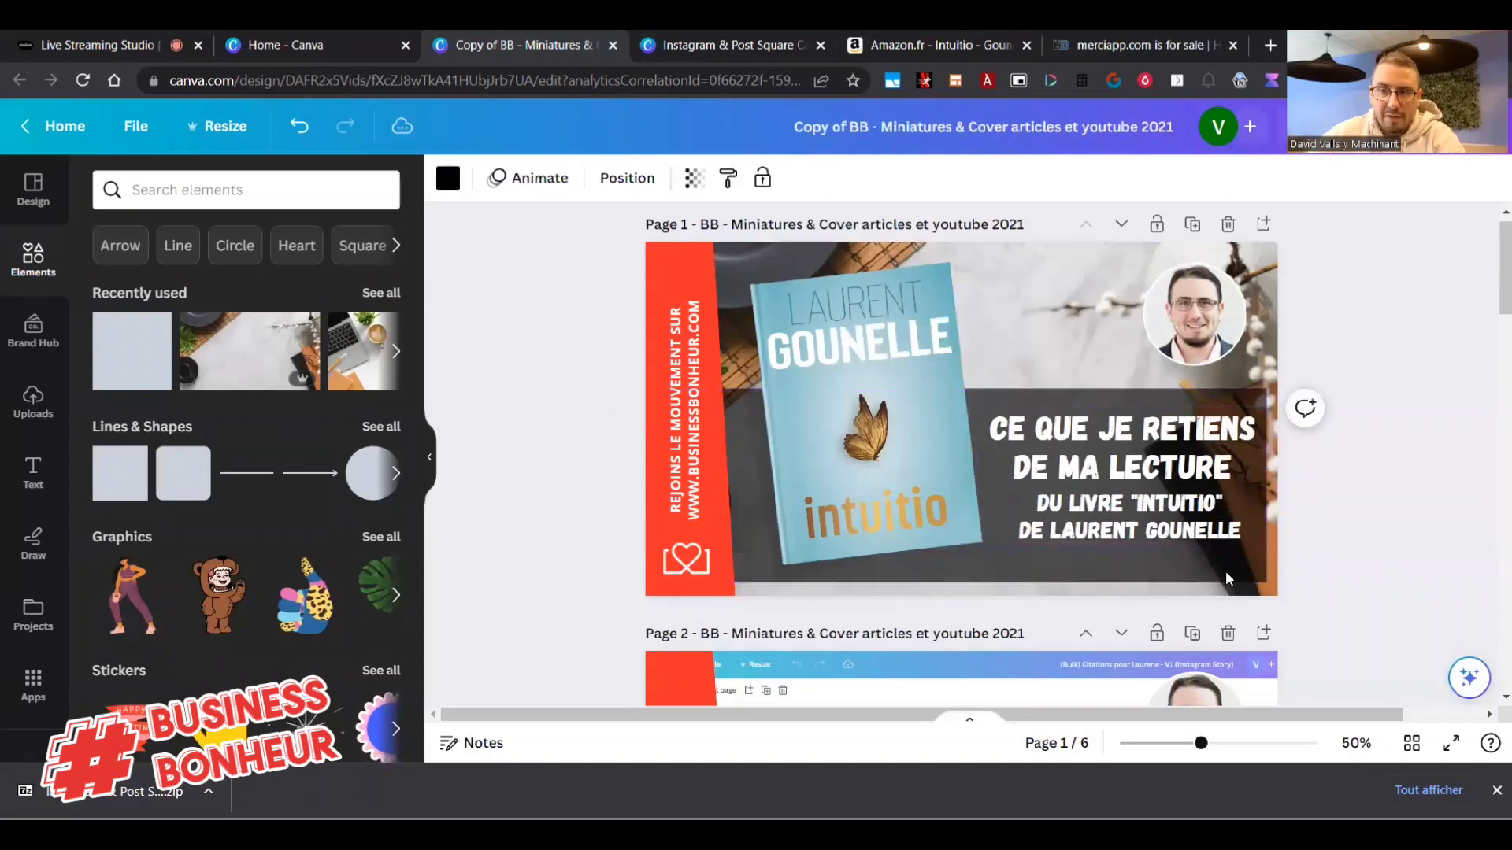
pyautogui.click(856, 386)
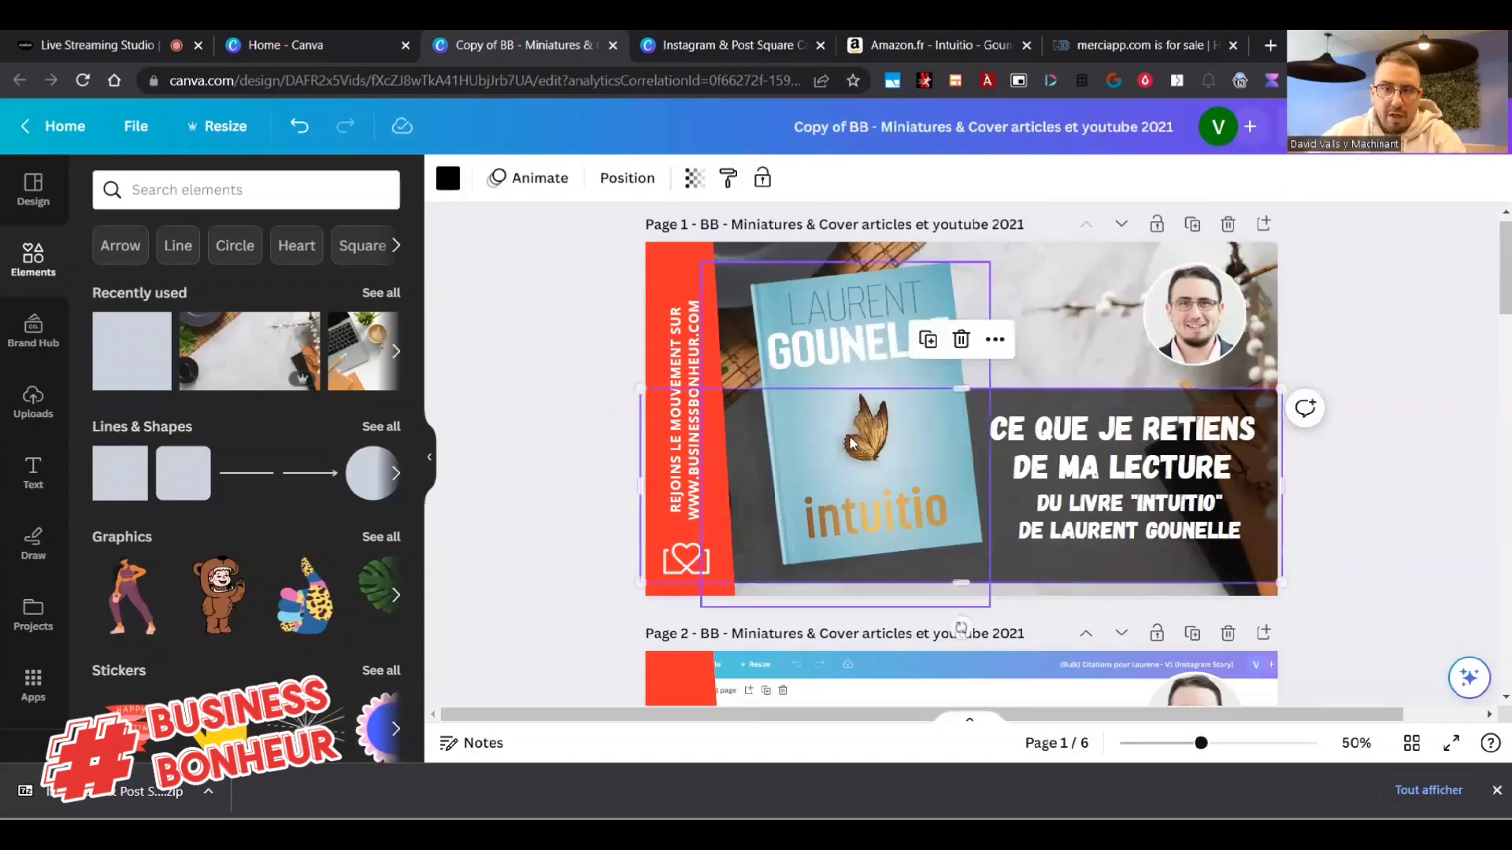
pyautogui.click(863, 351)
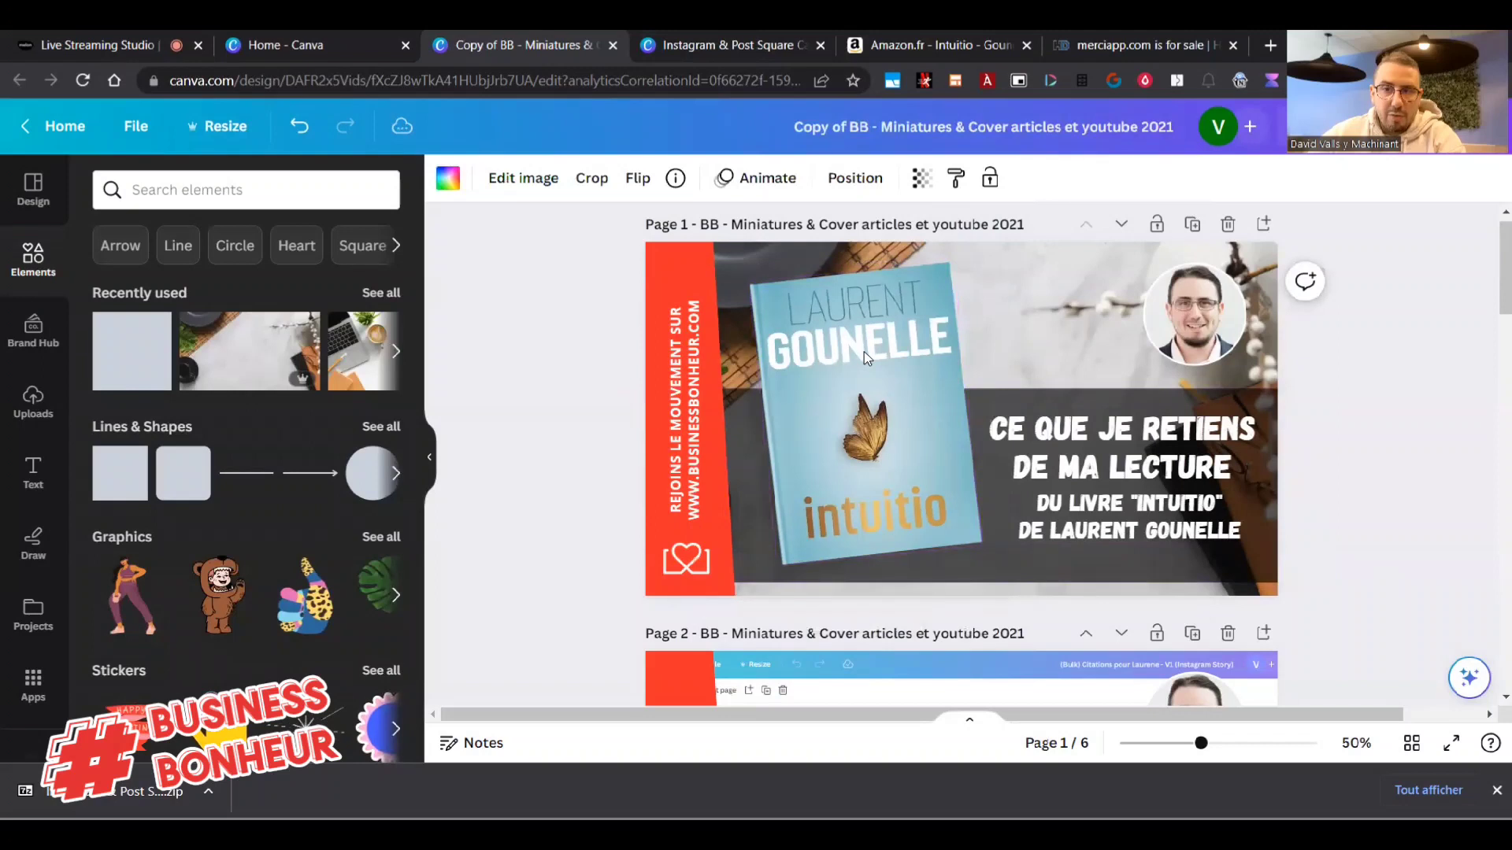
pyautogui.press('Right')
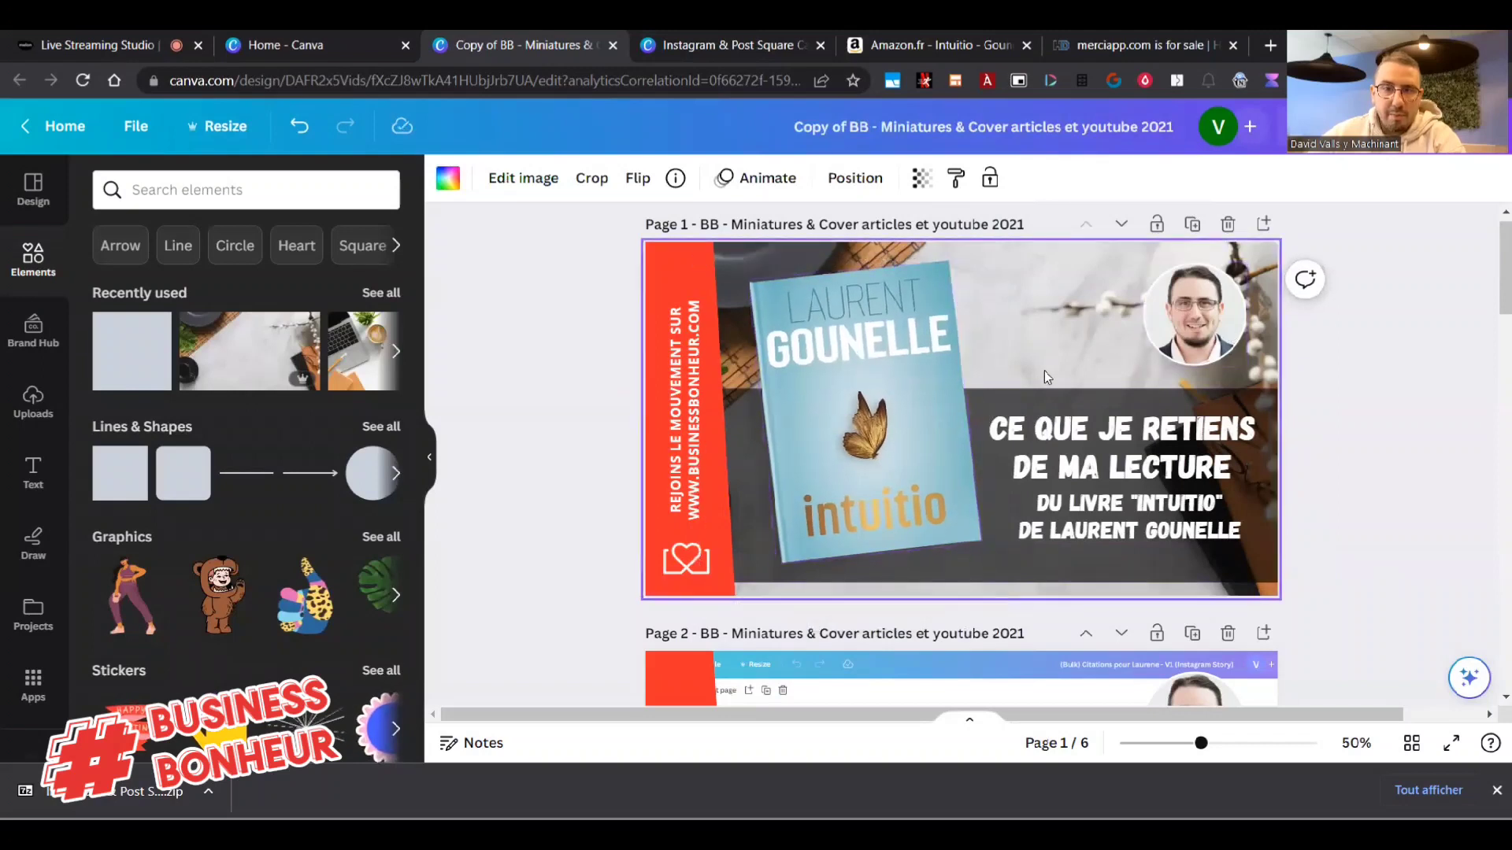
# Download only page 1 of the thumbnail design as a PNG at 1280 × 720 px.
pyautogui.click(1449, 126)
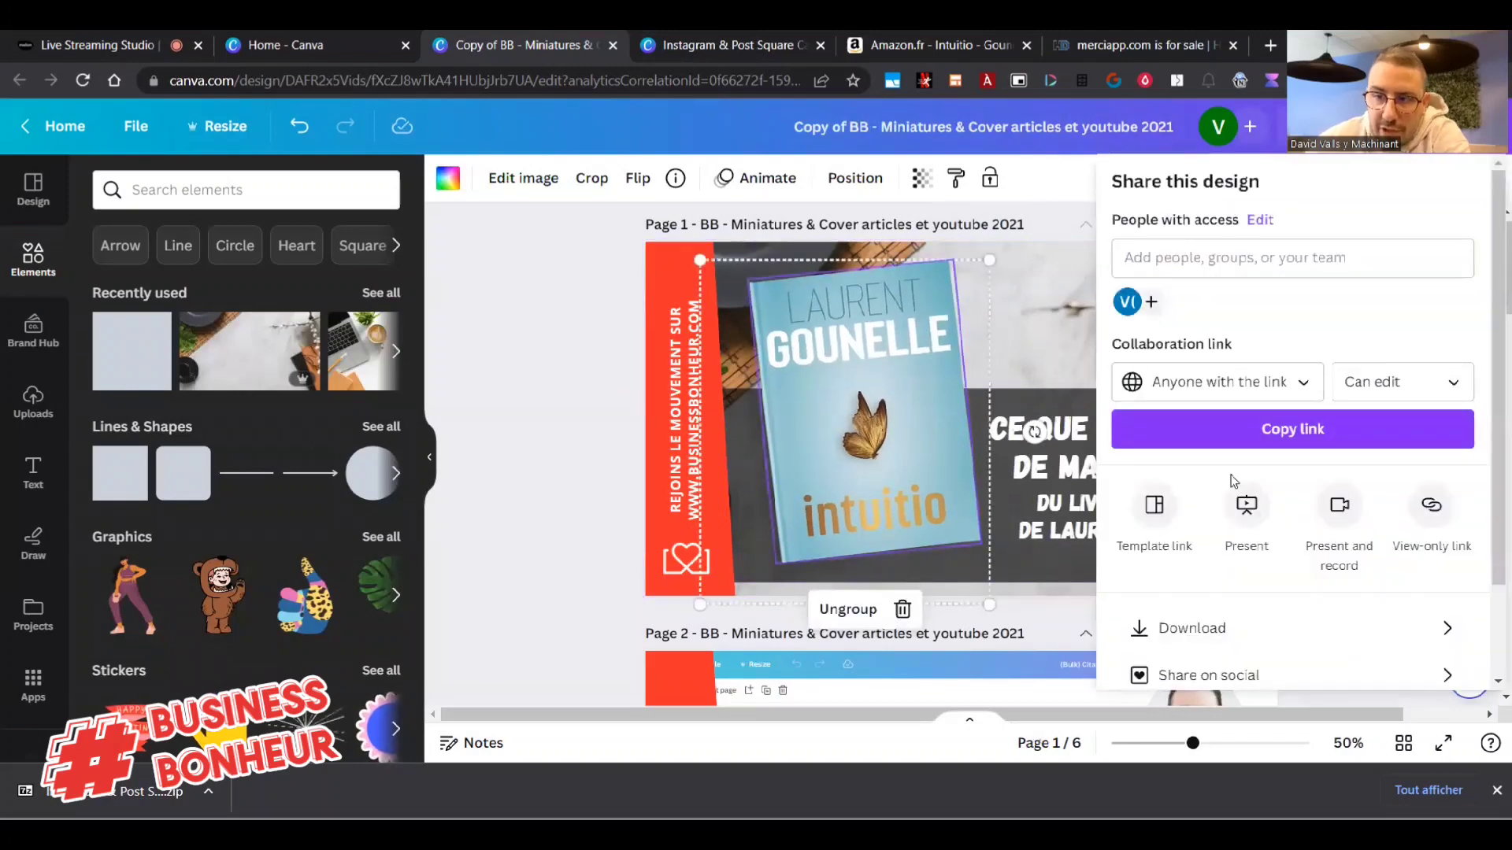
pyautogui.click(1228, 626)
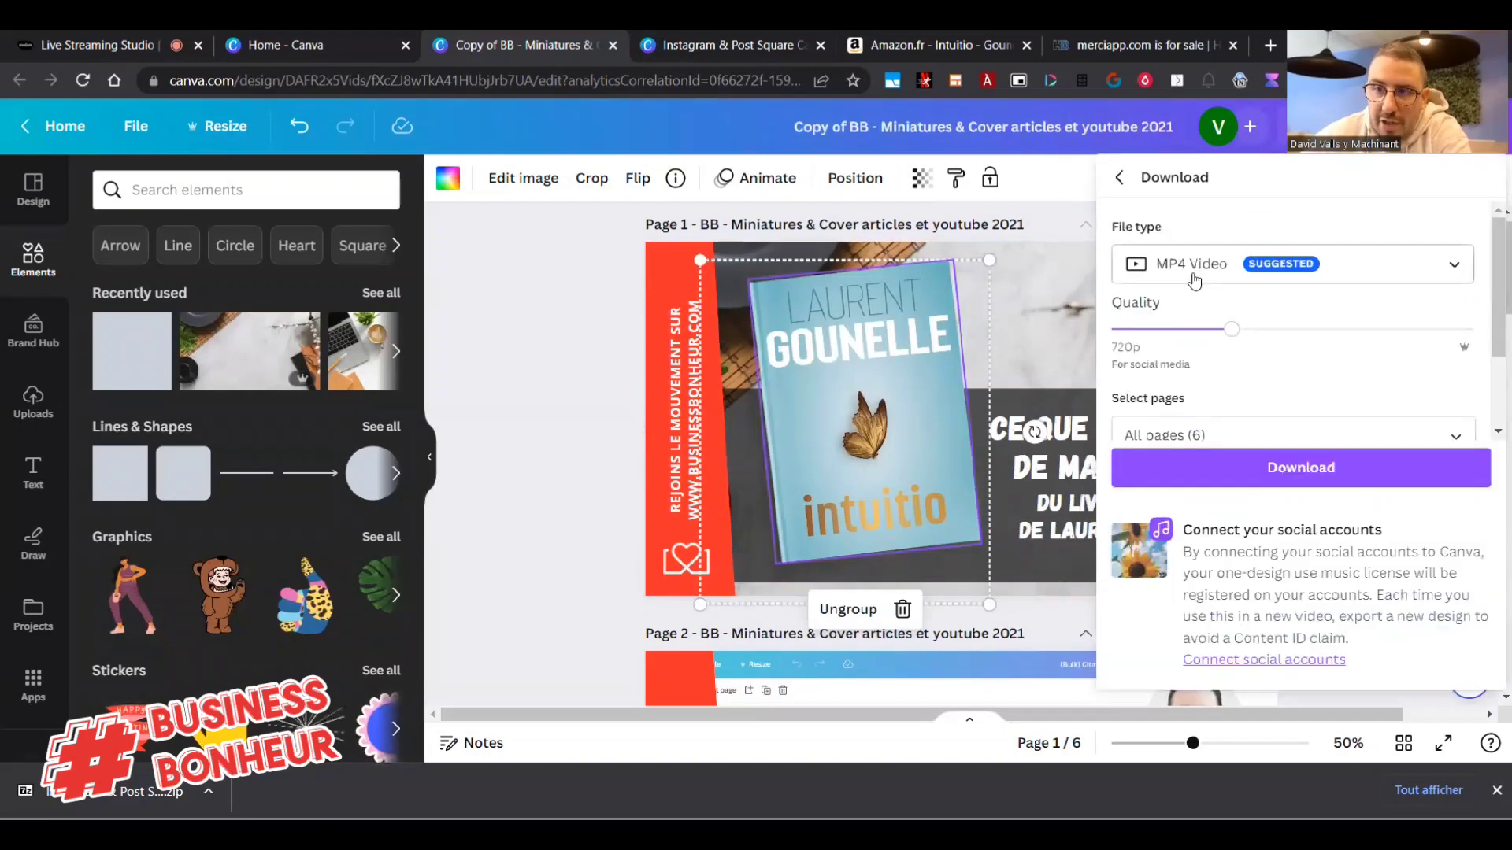
pyautogui.click(1195, 268)
pyautogui.click(1177, 381)
pyautogui.click(1209, 492)
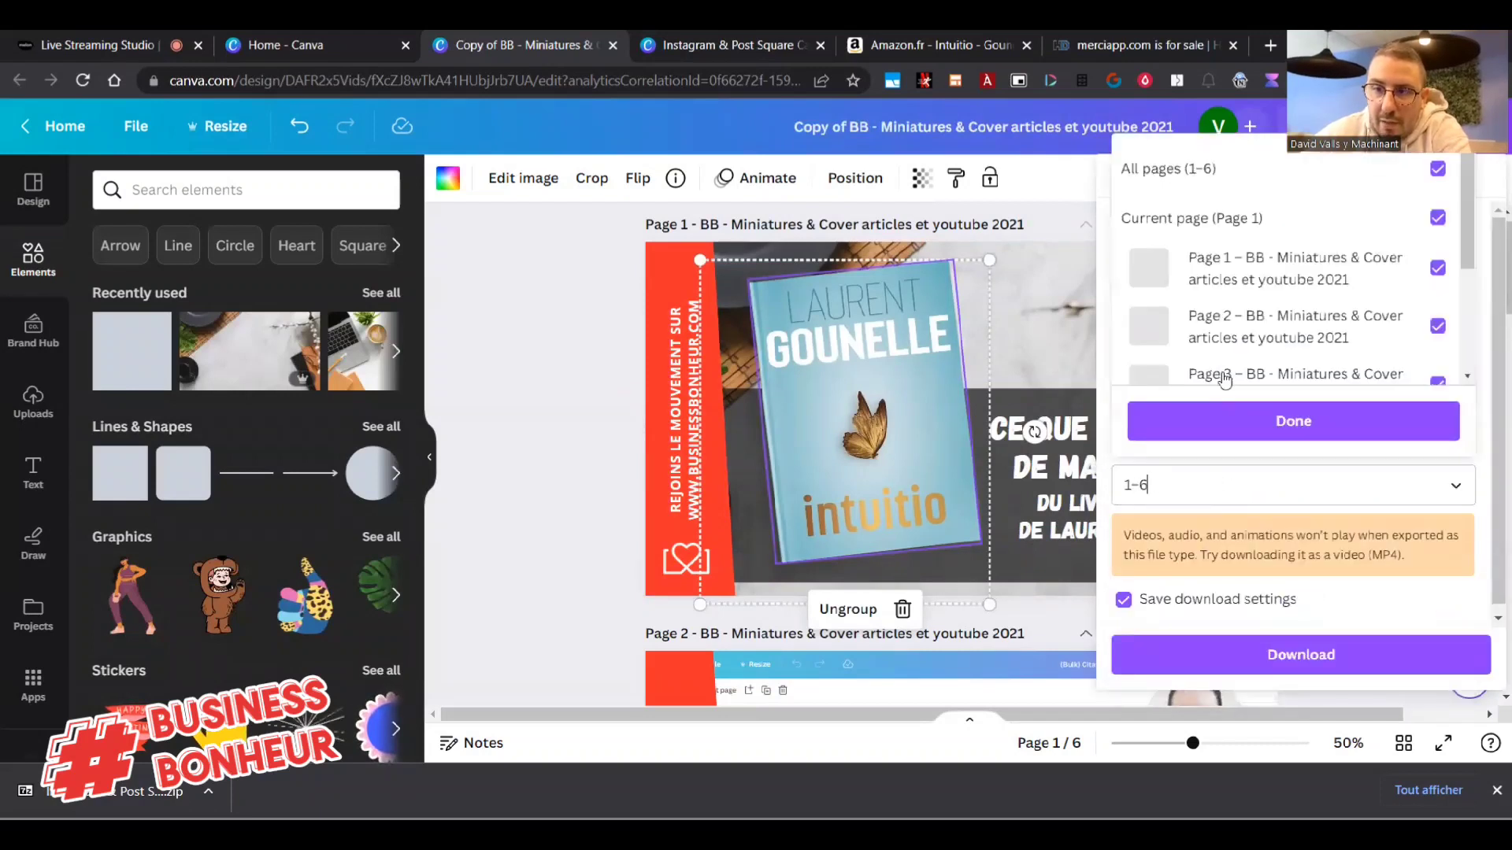
pyautogui.click(1438, 169)
pyautogui.click(1260, 267)
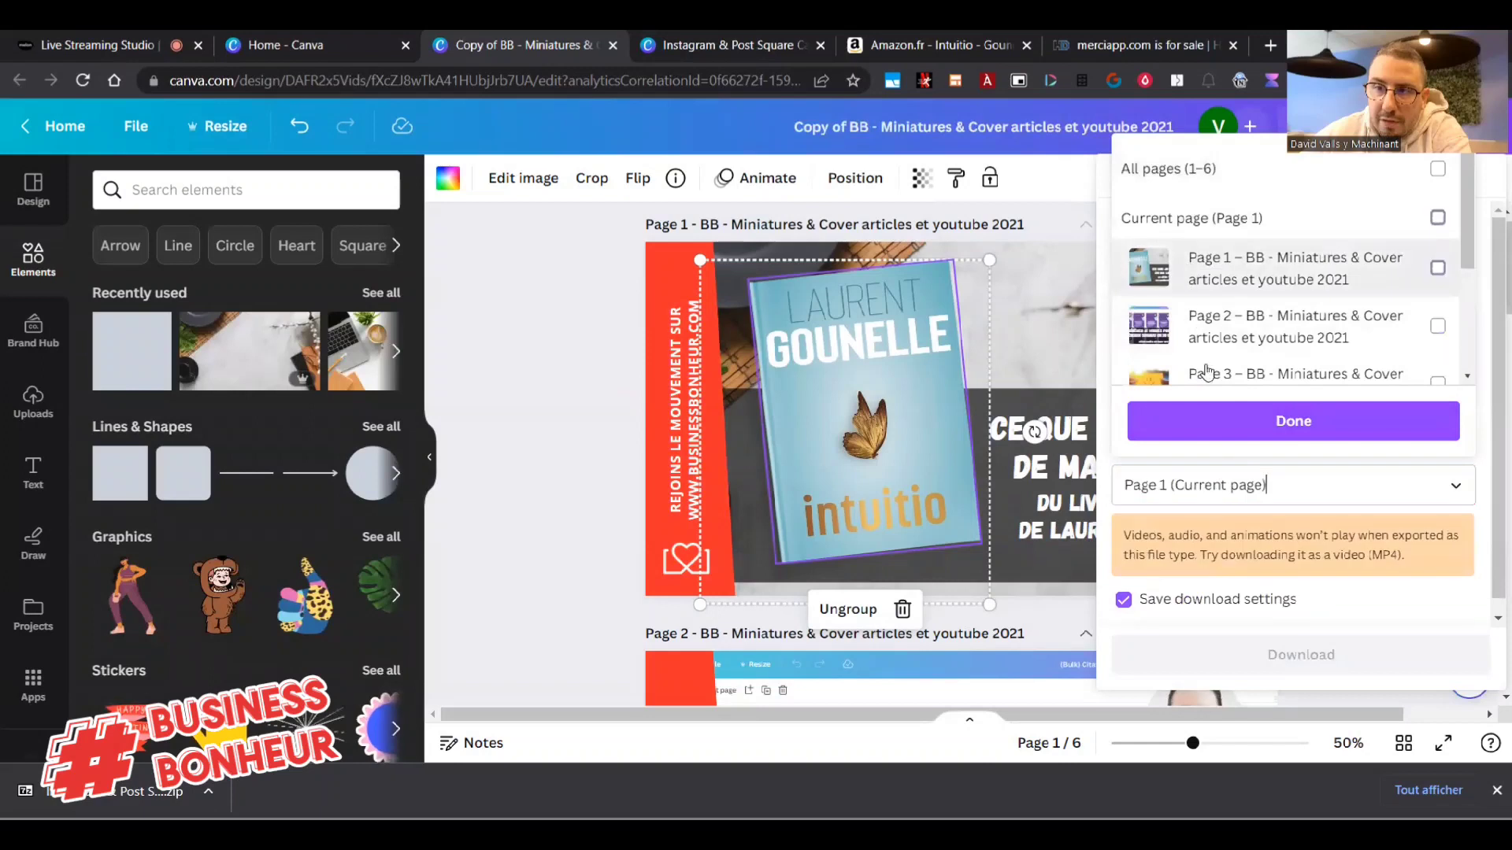
pyautogui.click(1267, 434)
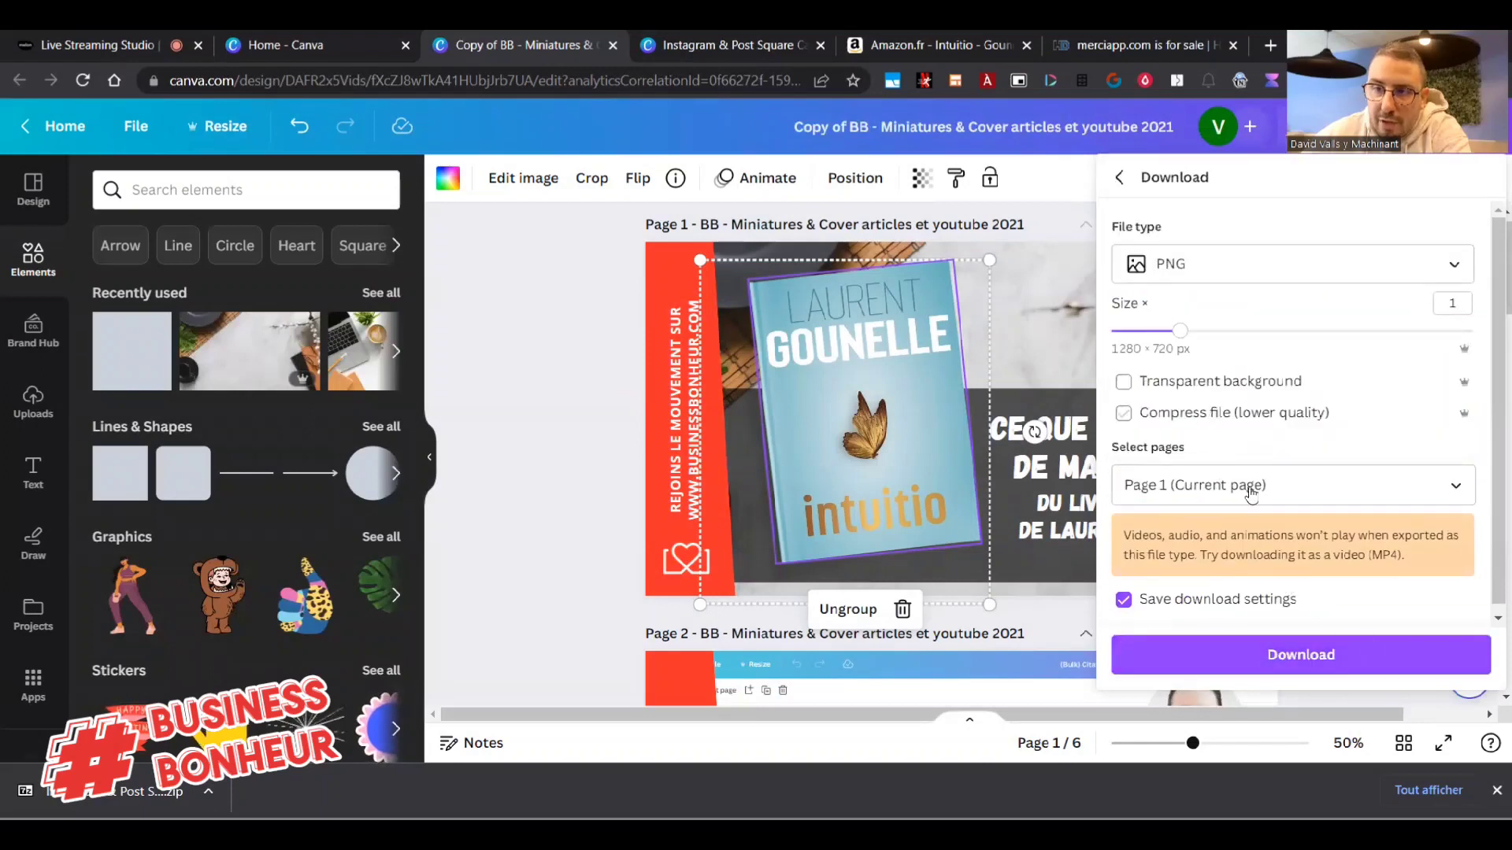
pyautogui.click(1387, 647)
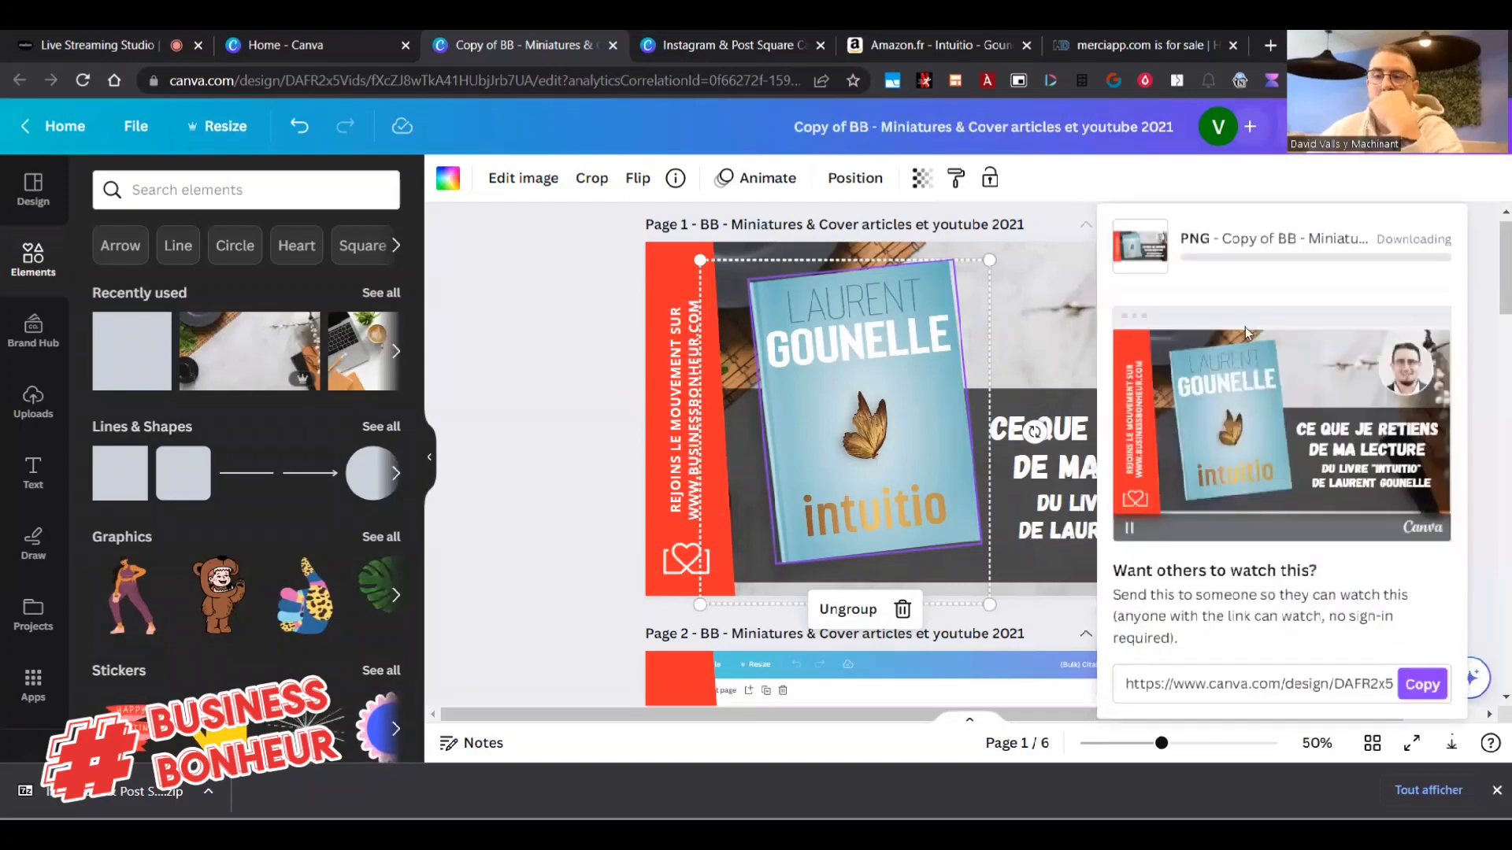
# Copy the green 30-second countdown video from page 4.
pyautogui.click(574, 413)
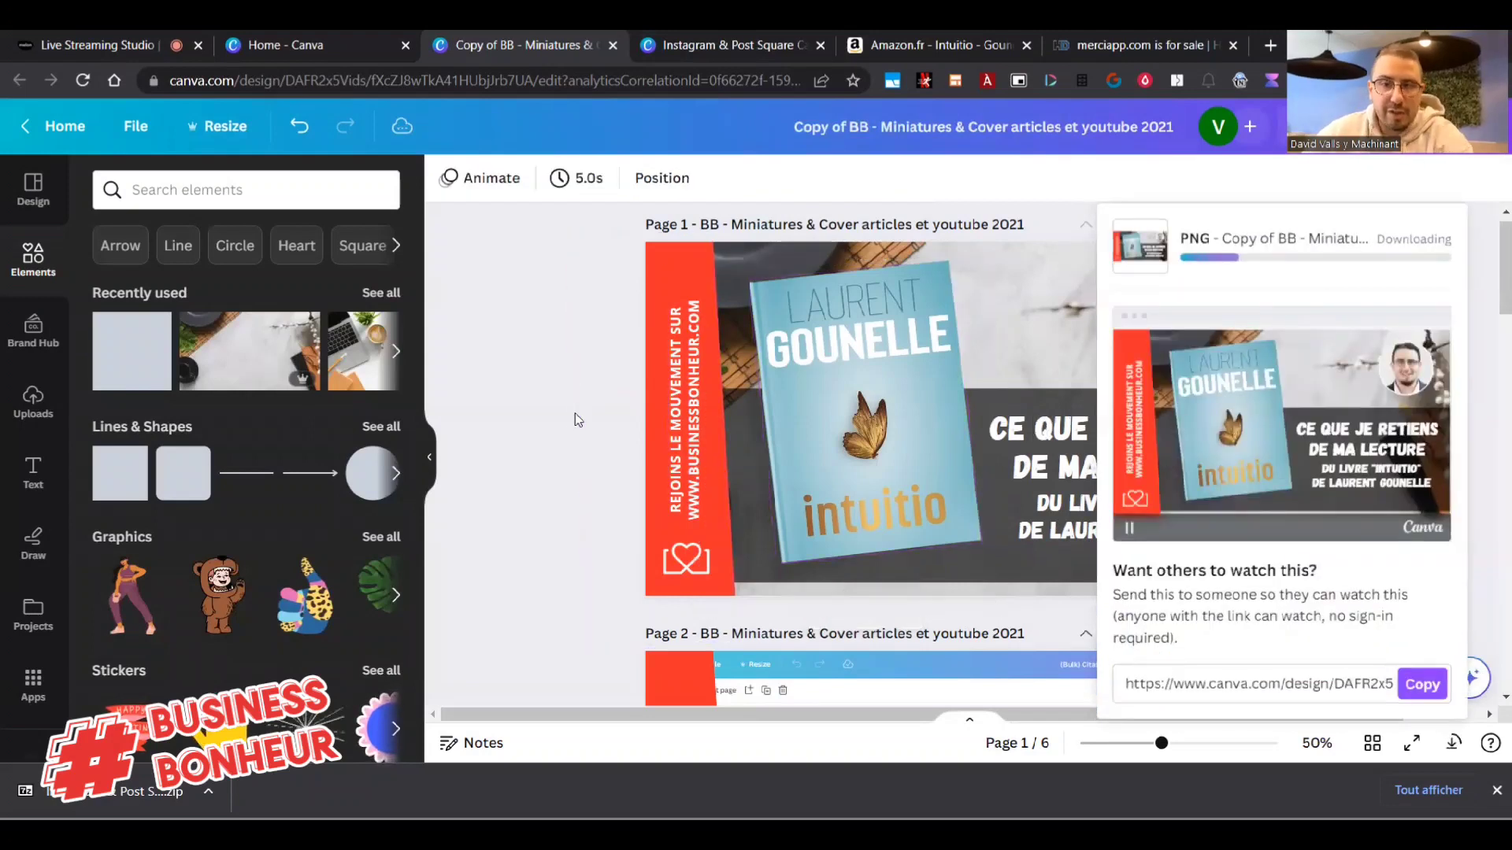
pyautogui.scroll(-5, 577, 414)
pyautogui.scroll(-5, 646, 397)
pyautogui.scroll(-7, 921, 355)
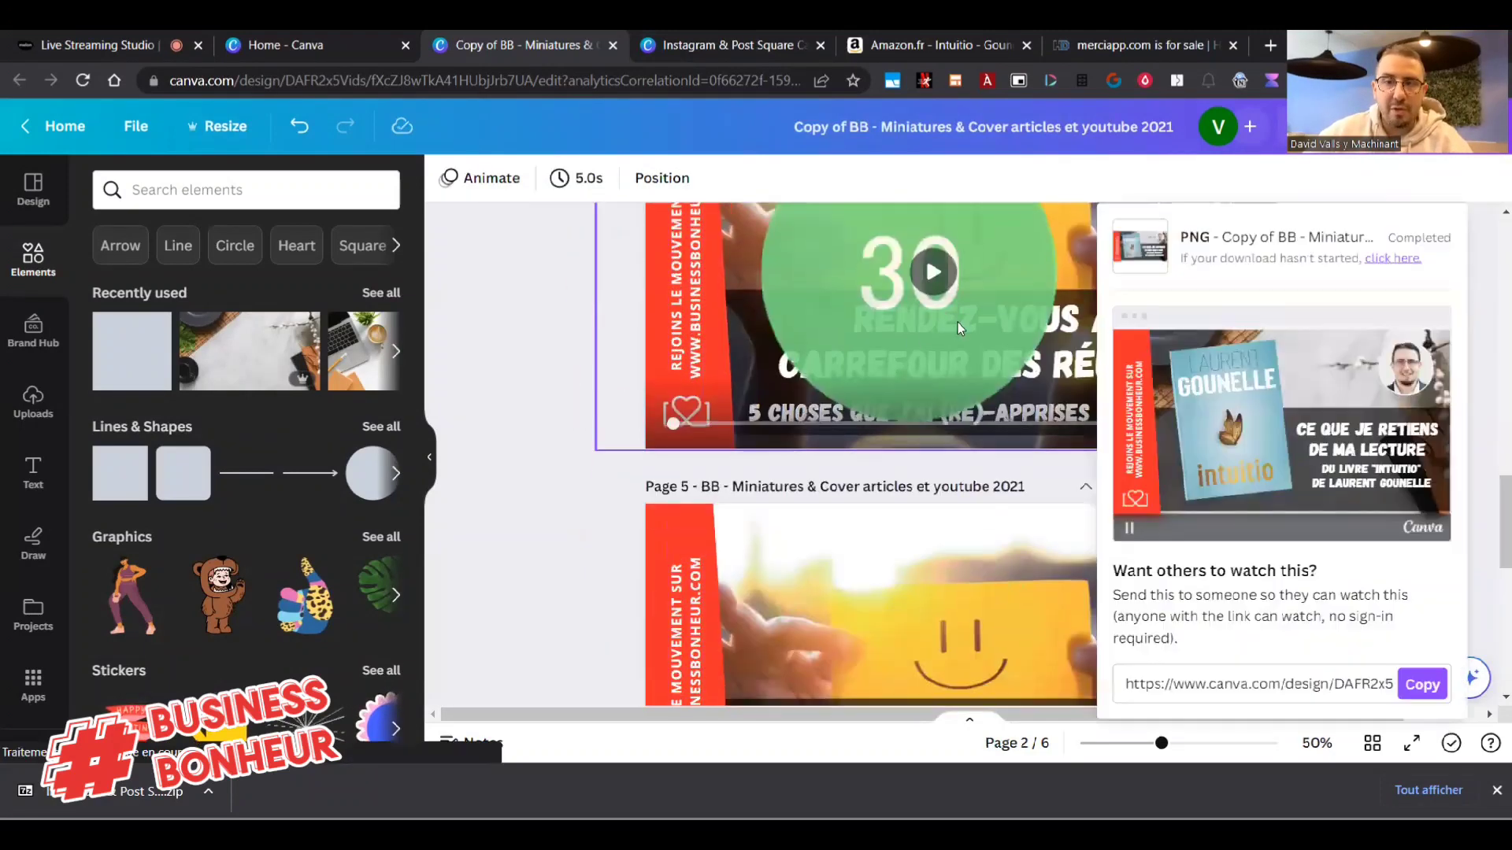
pyautogui.scroll(3, 842, 359)
pyautogui.click(919, 386)
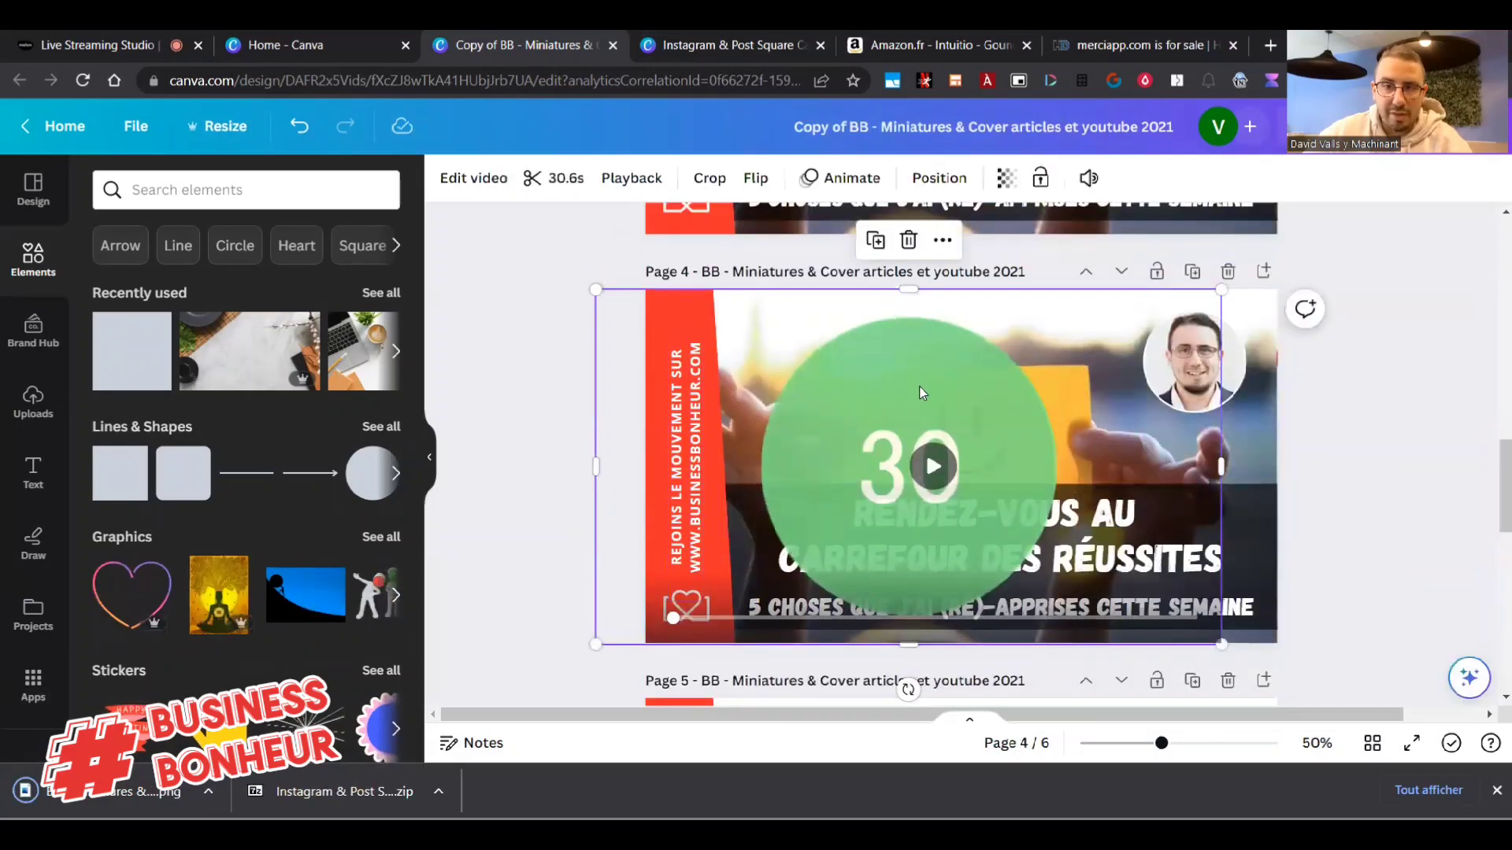
# Duplicate the intuitio thumbnail page and paste the countdown video onto page 1, over its right half.
pyautogui.scroll(10, 905, 389)
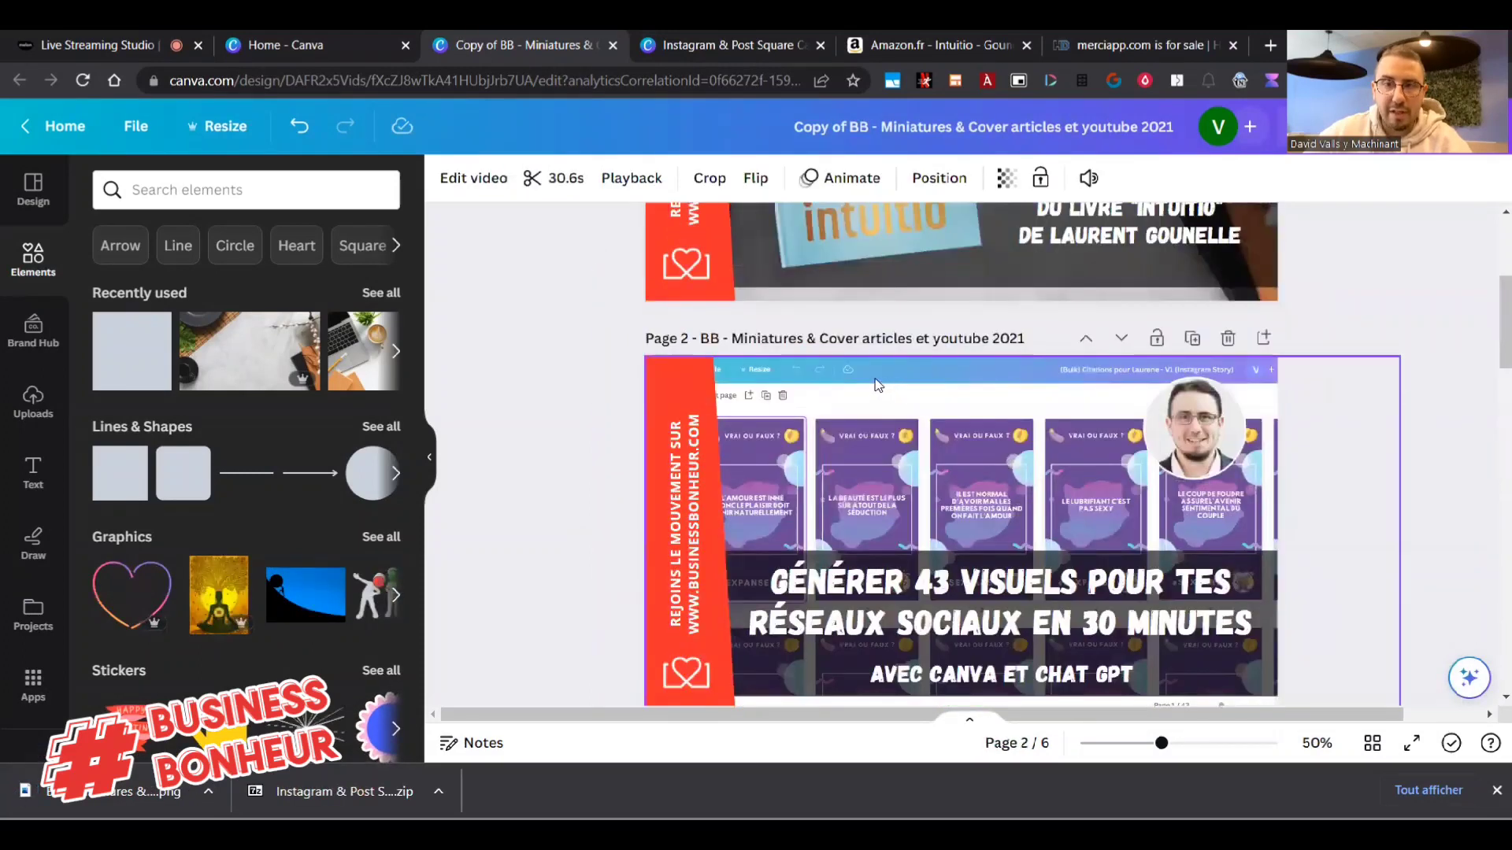
pyautogui.click(1192, 239)
pyautogui.scroll(5, 910, 344)
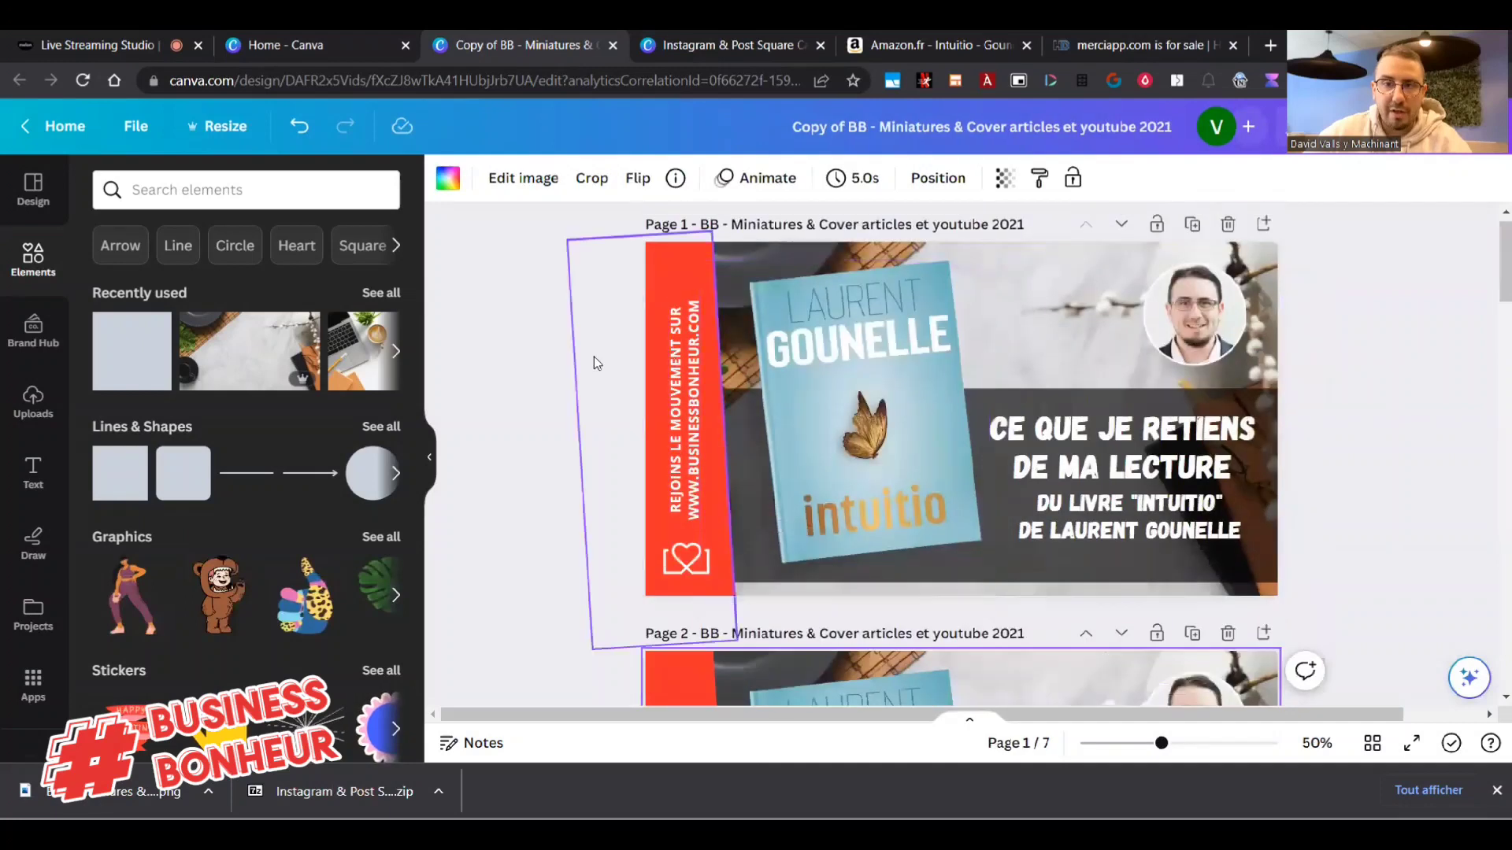
pyautogui.hotkey('ctrl', 'v')
pyautogui.moveTo(932, 362); pyautogui.dragTo(1147, 359)
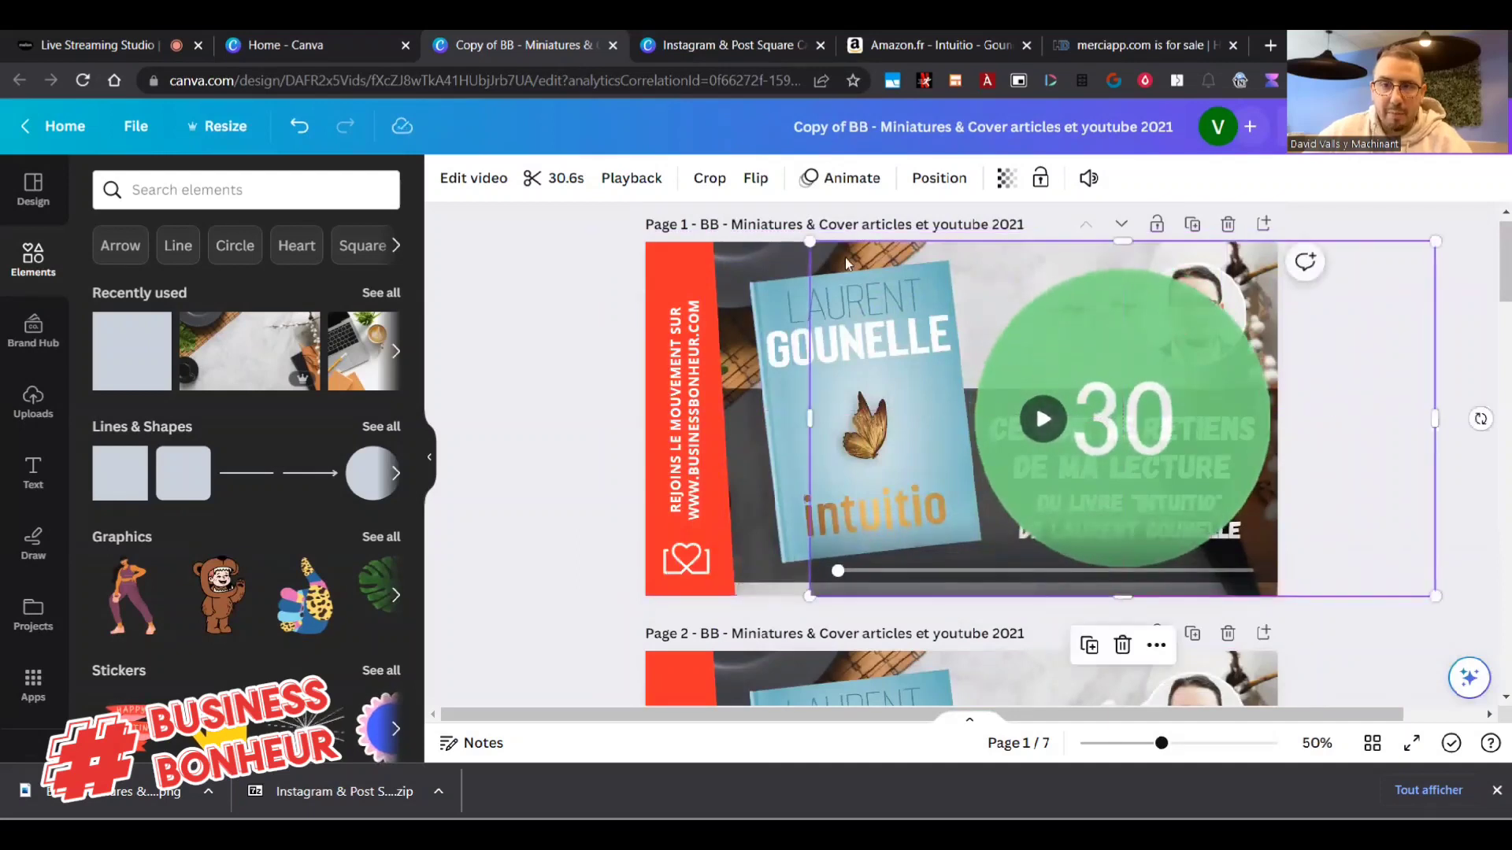
# Shrink the countdown video and place it above the headline, between the book mockup and the portrait.
pyautogui.moveTo(809, 243); pyautogui.dragTo(1048, 376)
pyautogui.moveTo(1246, 451); pyautogui.dragTo(1052, 300)
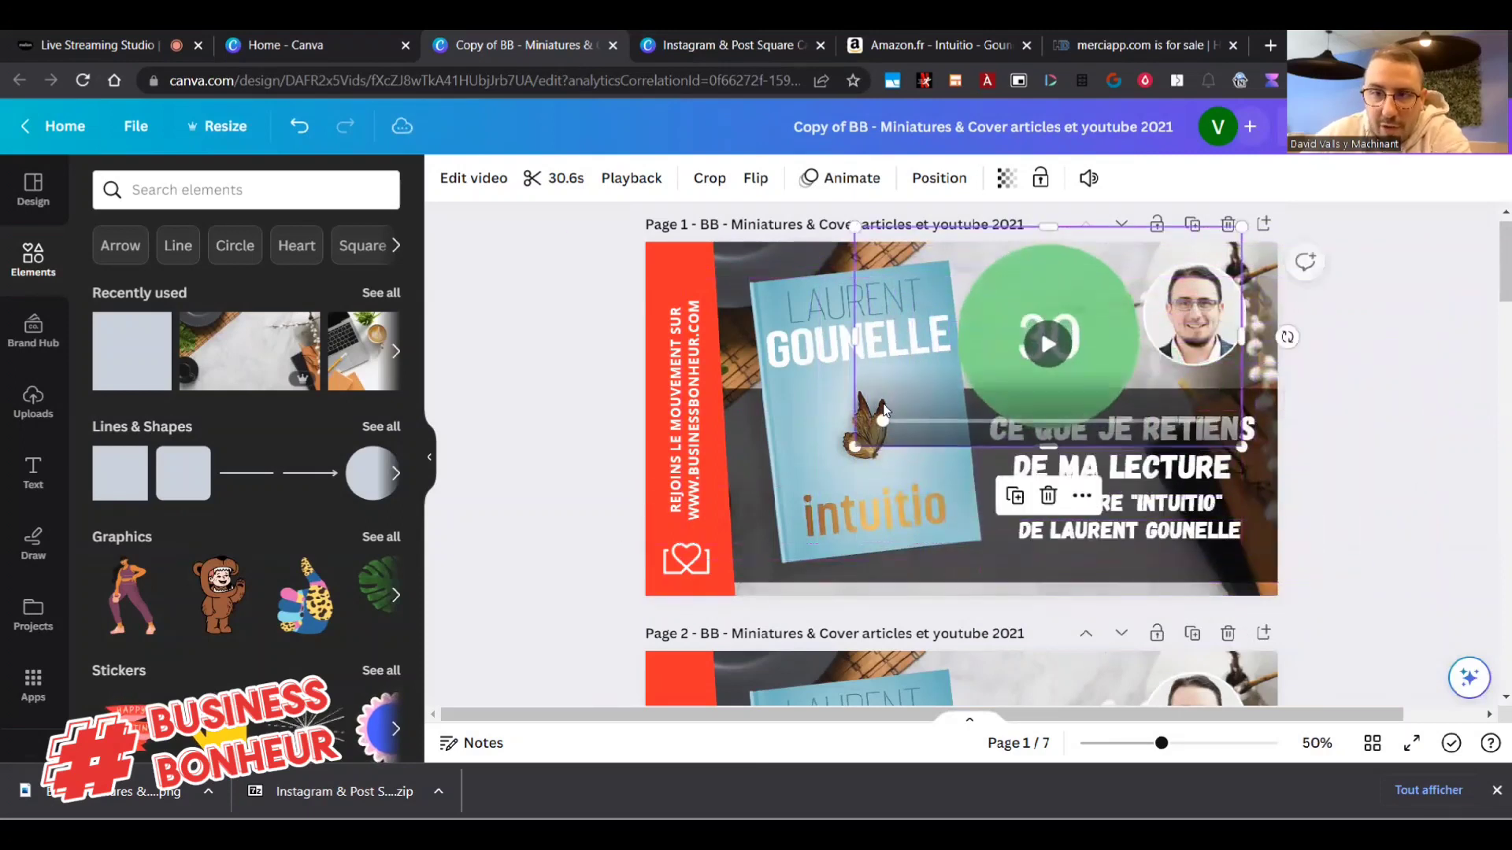
pyautogui.moveTo(858, 447); pyautogui.dragTo(924, 407)
pyautogui.moveTo(1102, 330); pyautogui.dragTo(1066, 331)
pyautogui.moveTo(888, 408); pyautogui.dragTo(1000, 358)
pyautogui.moveTo(1143, 284); pyautogui.dragTo(1085, 312)
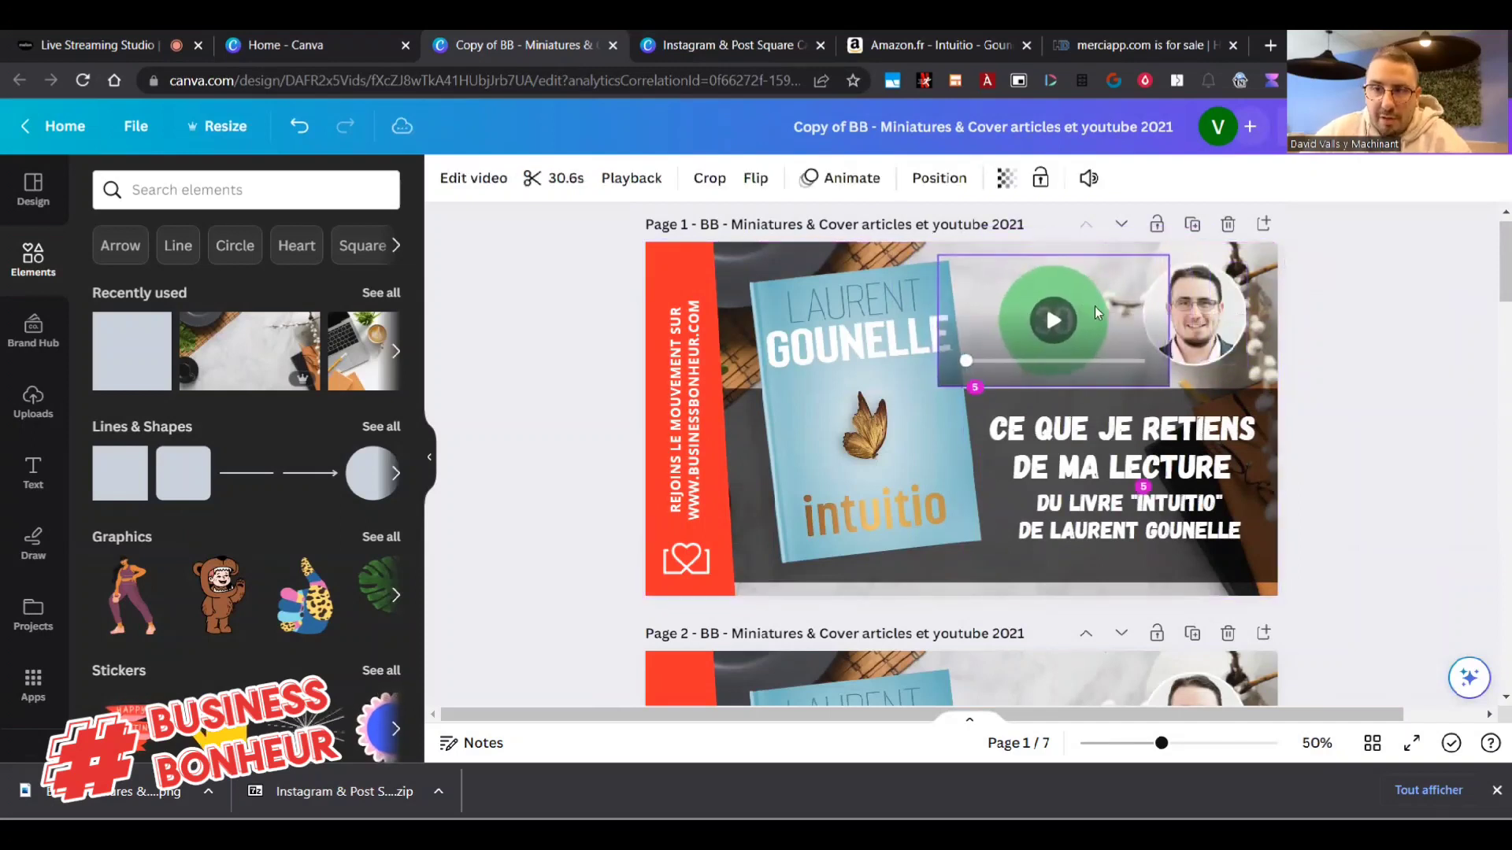
pyautogui.moveTo(1170, 259); pyautogui.dragTo(1148, 266)
pyautogui.moveTo(1075, 325); pyautogui.dragTo(1093, 314)
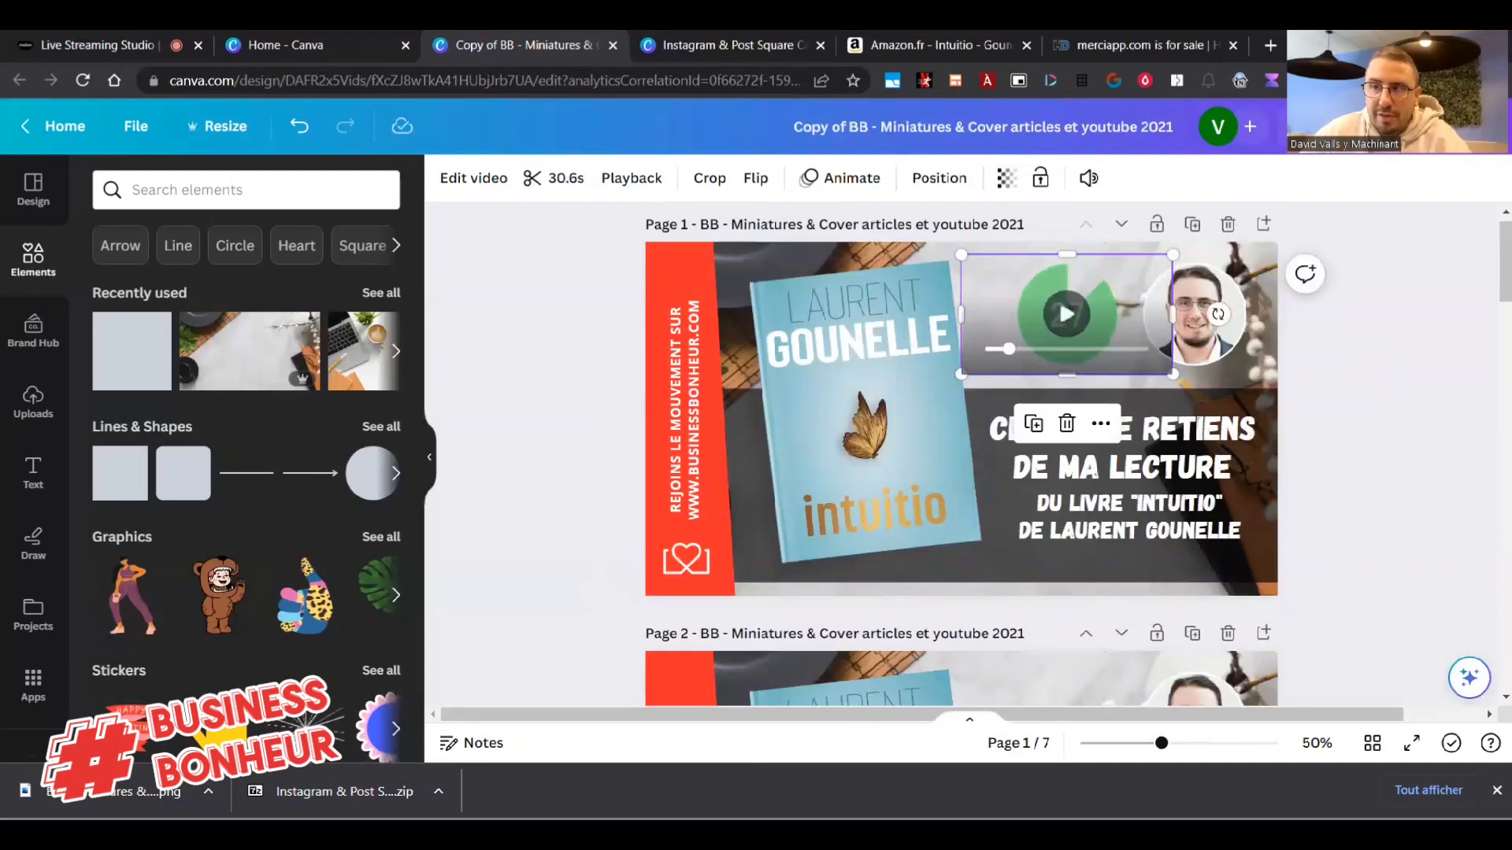
# Download only page 1 with the countdown as an MP4 video.
pyautogui.click(1402, 126)
pyautogui.click(1418, 626)
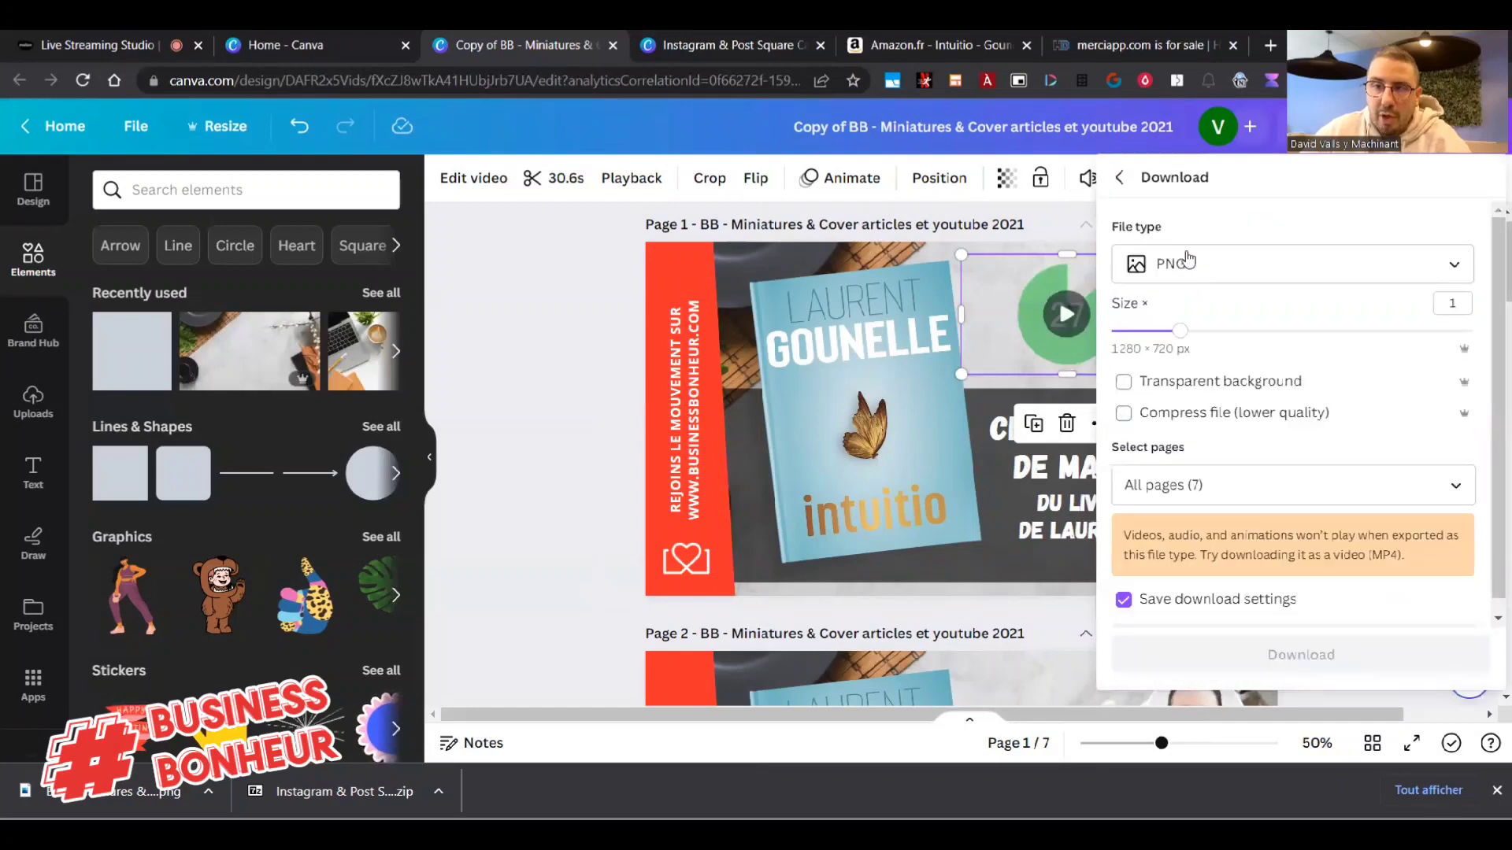
pyautogui.click(1189, 263)
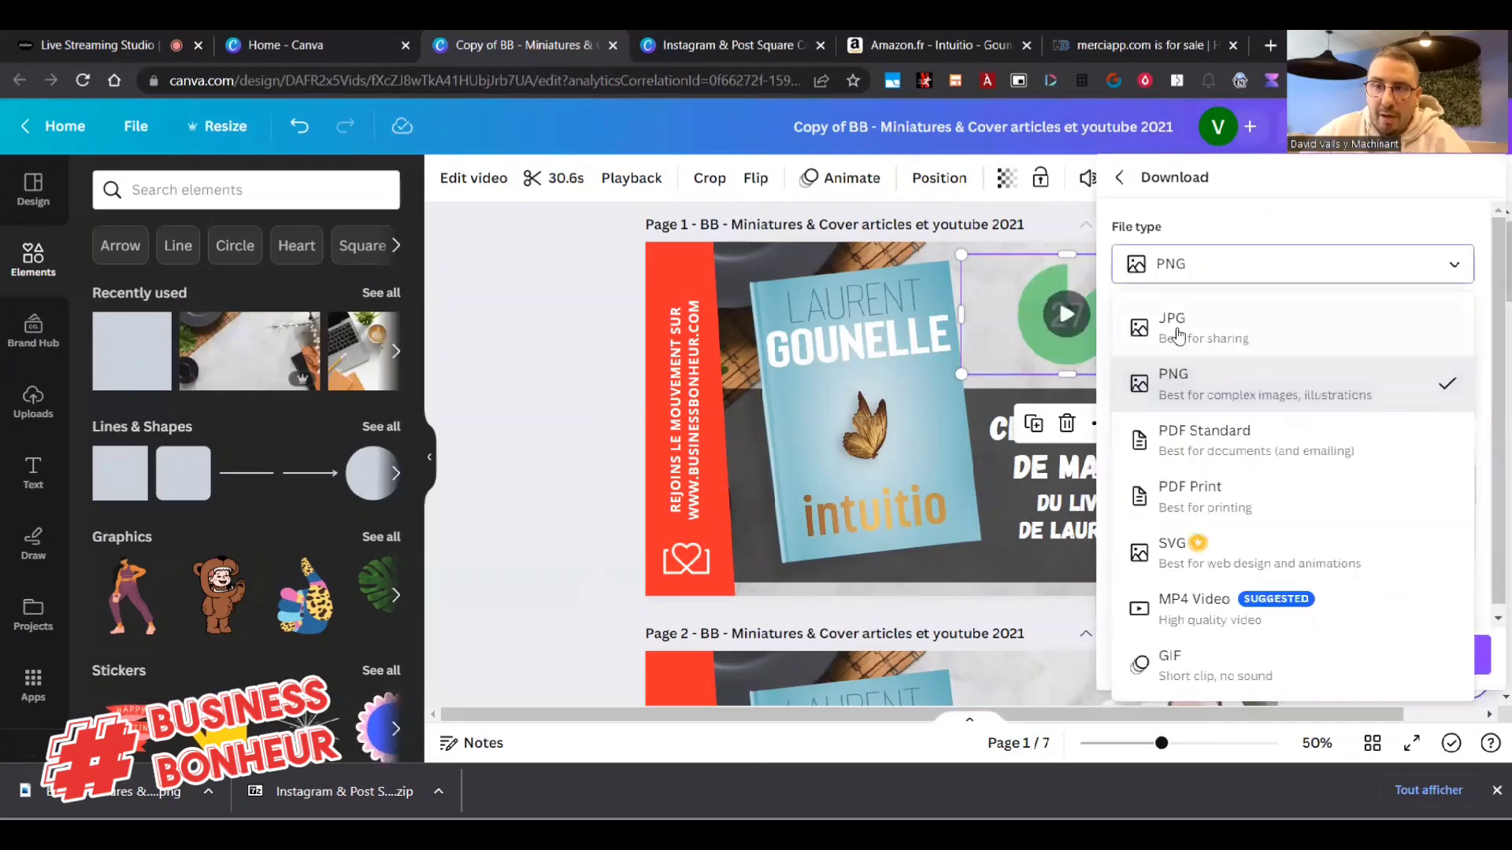
pyautogui.click(1191, 608)
pyautogui.click(1208, 435)
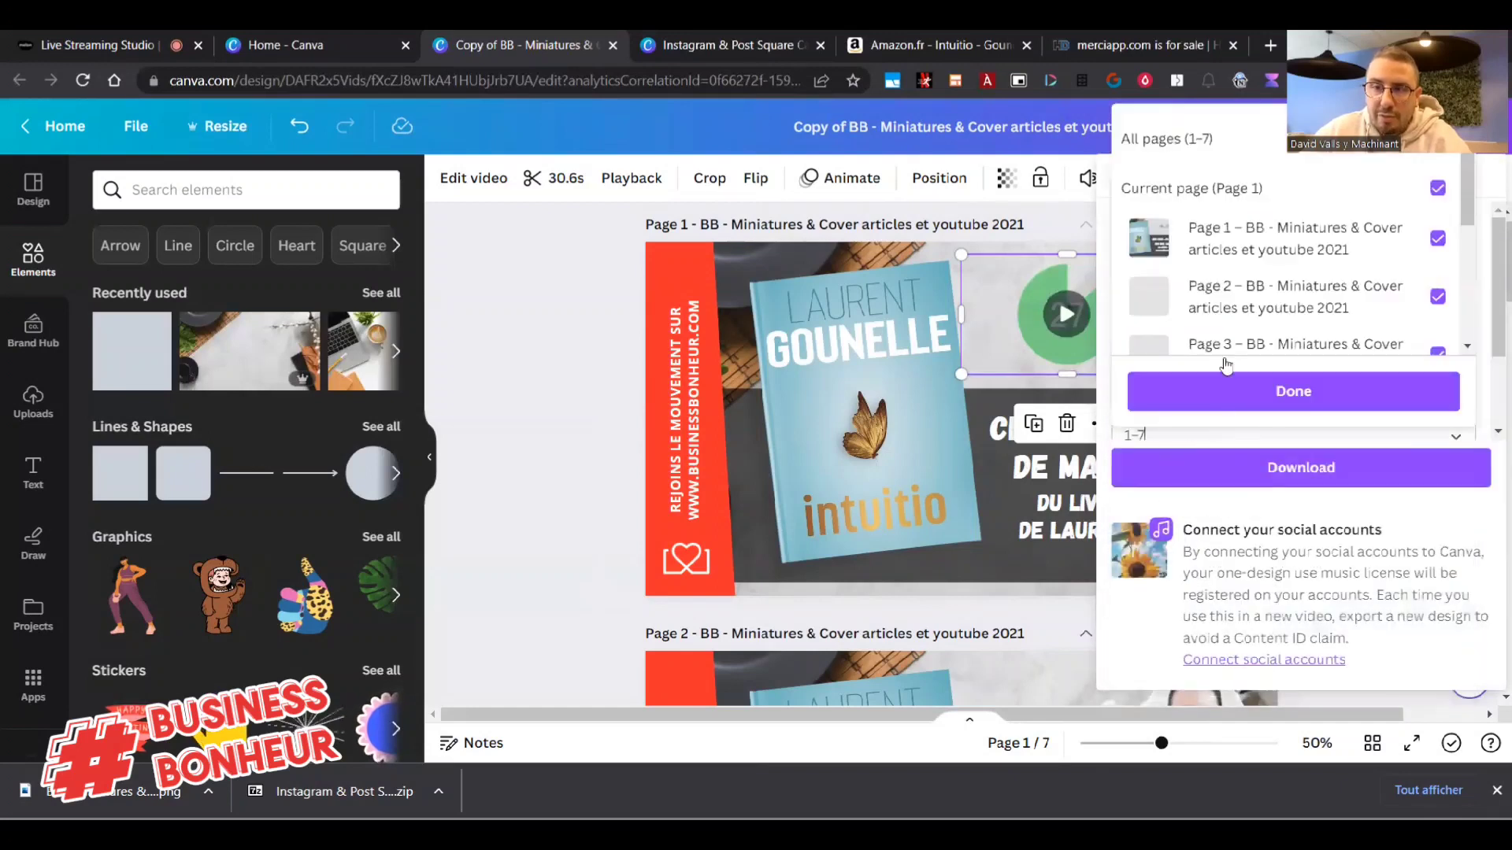
pyautogui.click(1260, 190)
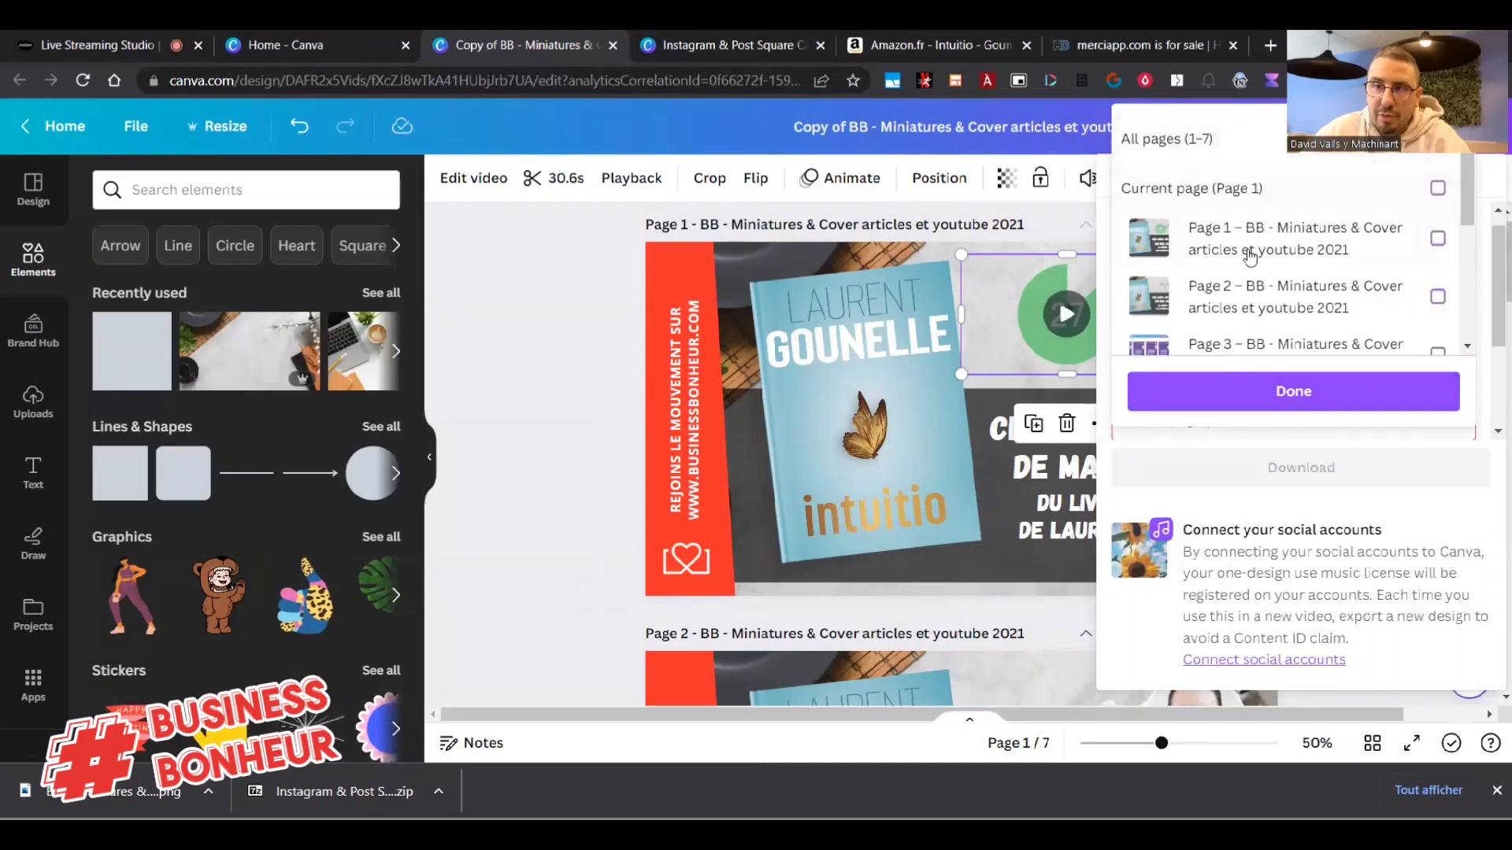
pyautogui.click(1226, 405)
pyautogui.click(1266, 483)
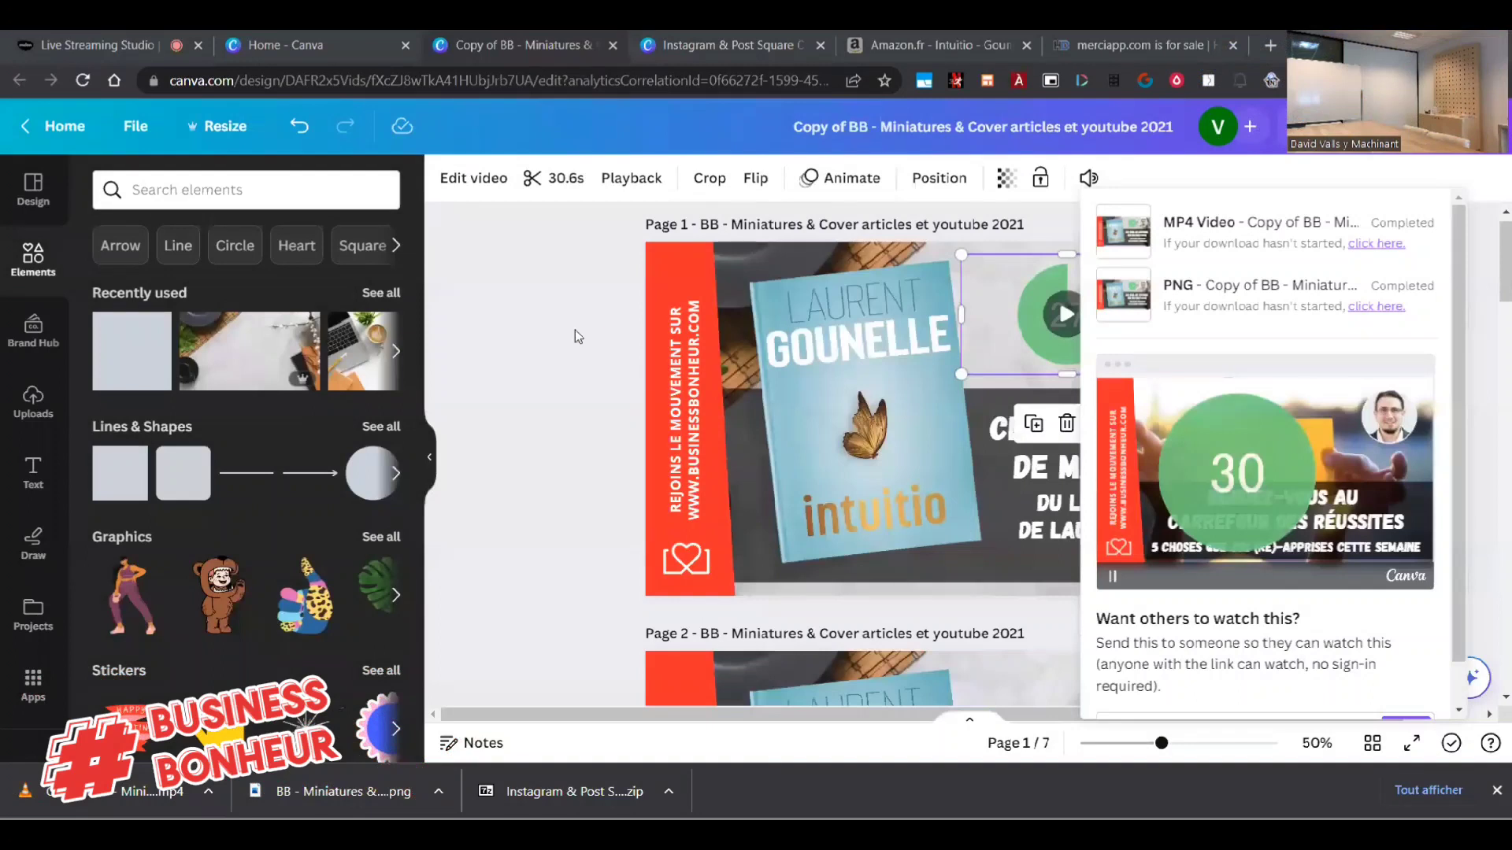
# Open the Melon live streaming app's website in the browser tab holding the Canva home page.
pyautogui.hotkey('ctrl', '1')
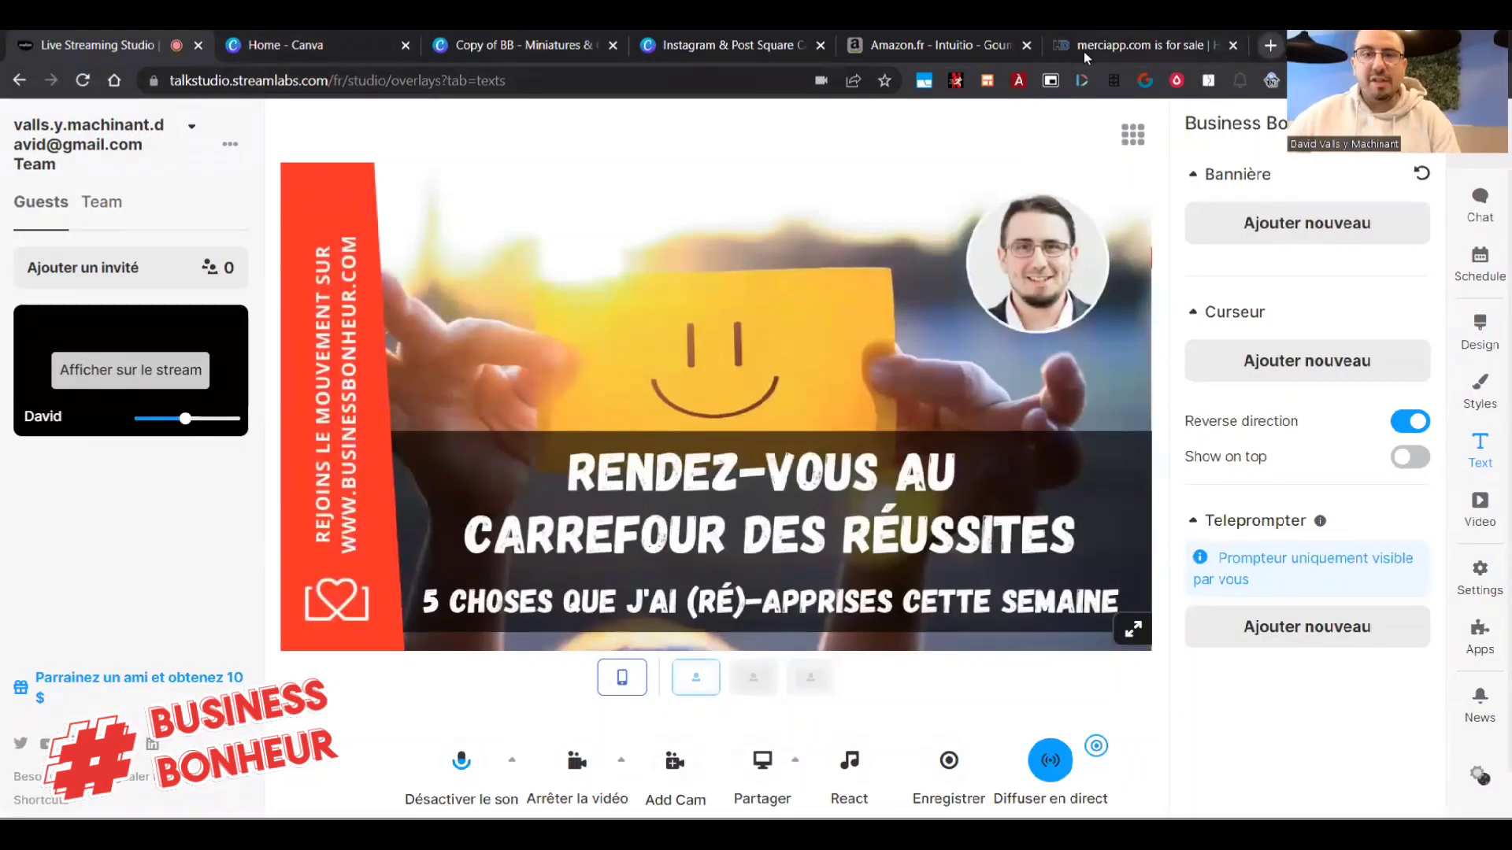
pyautogui.click(317, 47)
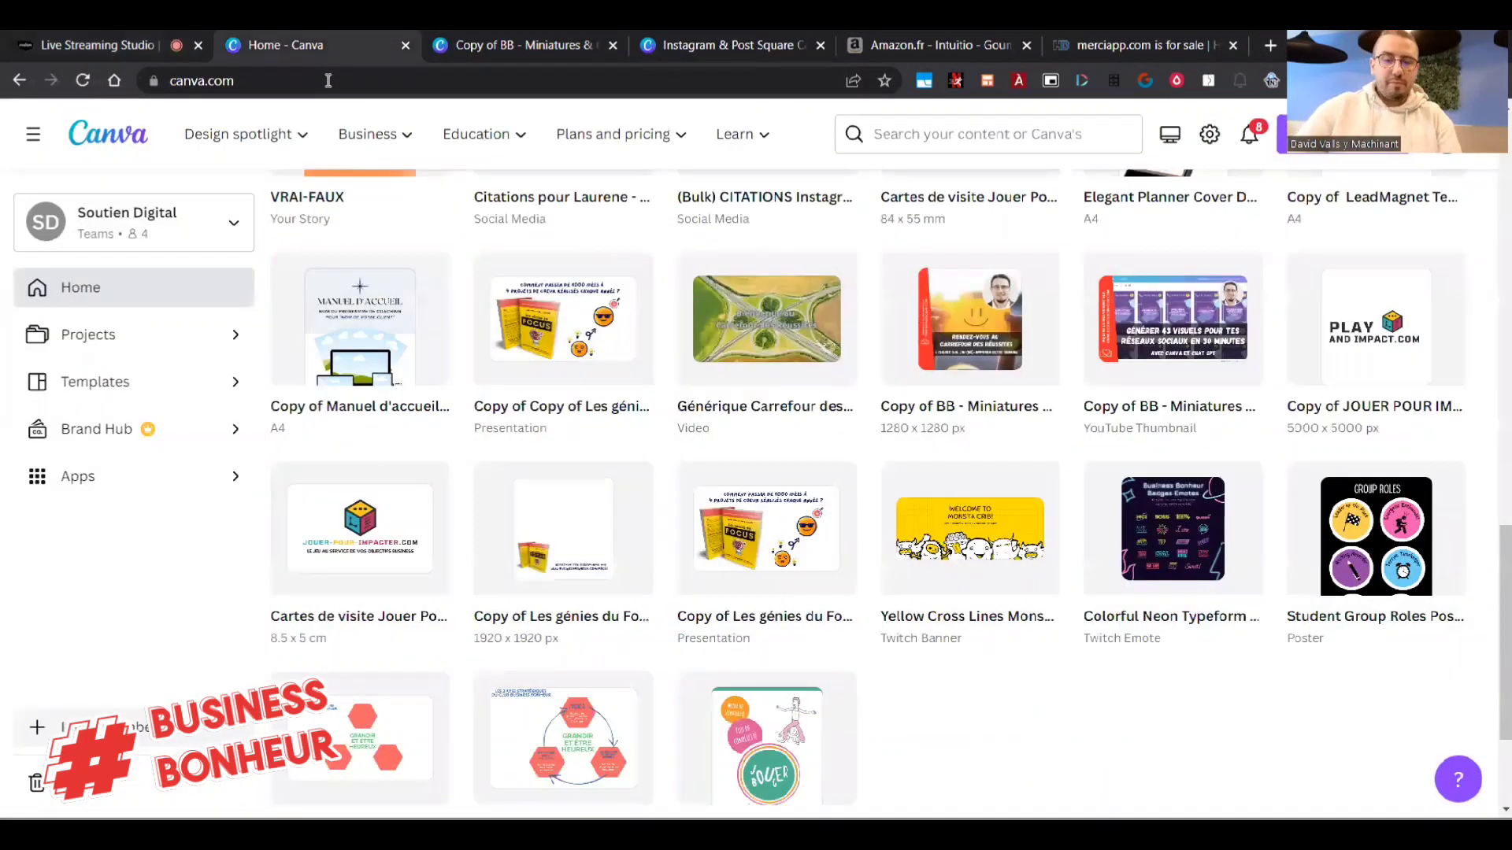
pyautogui.click(330, 78)
pyautogui.write('me')
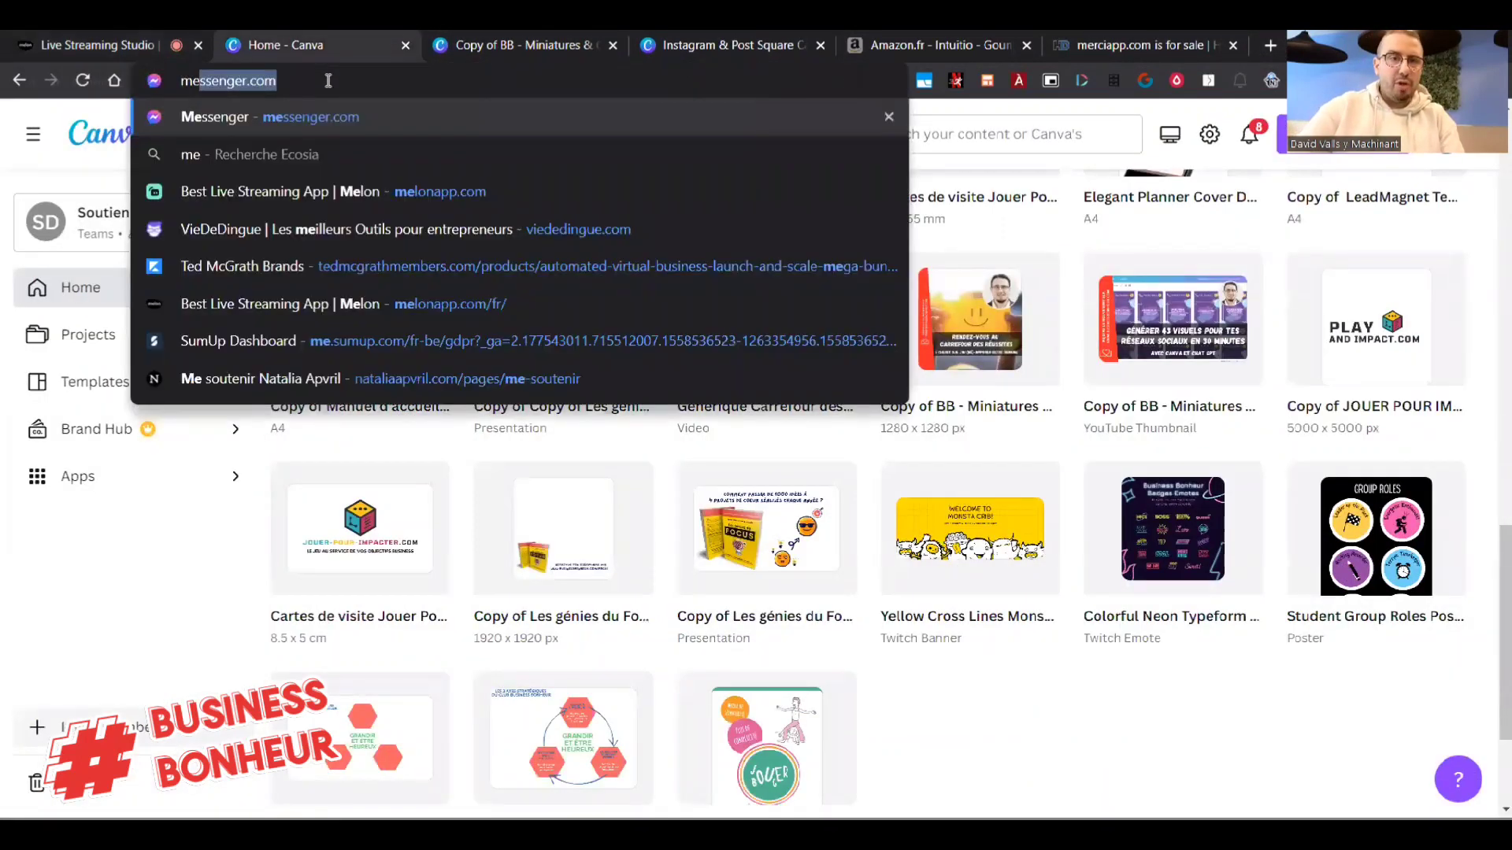
pyautogui.write('llon')
pyautogui.press('BackSpace')
pyautogui.press('BackSpace')
pyautogui.press('BackSpace')
pyautogui.write('on')
pyautogui.press('Return')
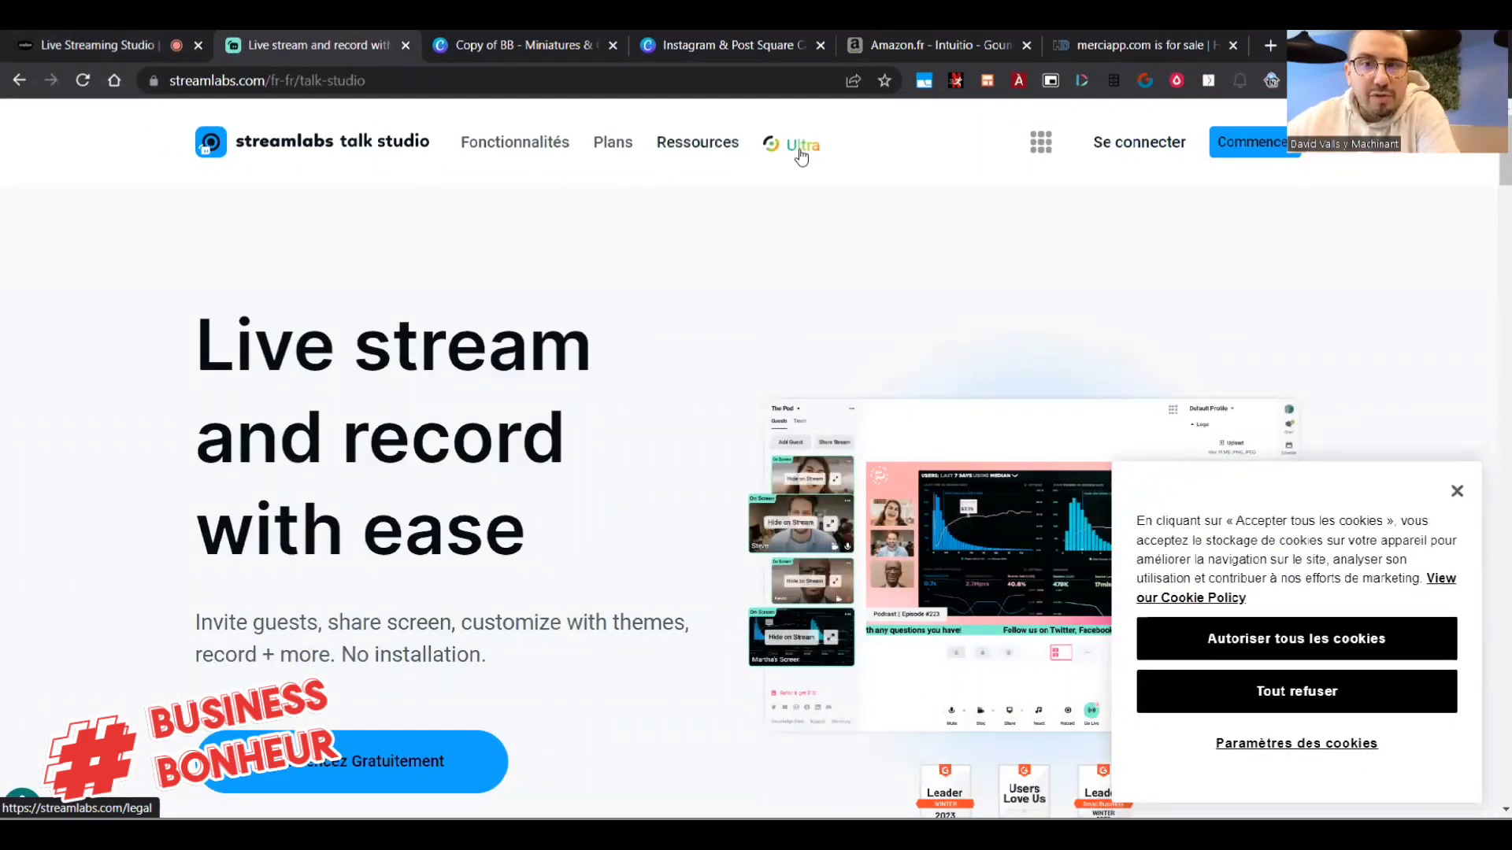
# Open the Streamlabs Ultra page and look through the creator apps included in the subscription.
pyautogui.click(776, 148)
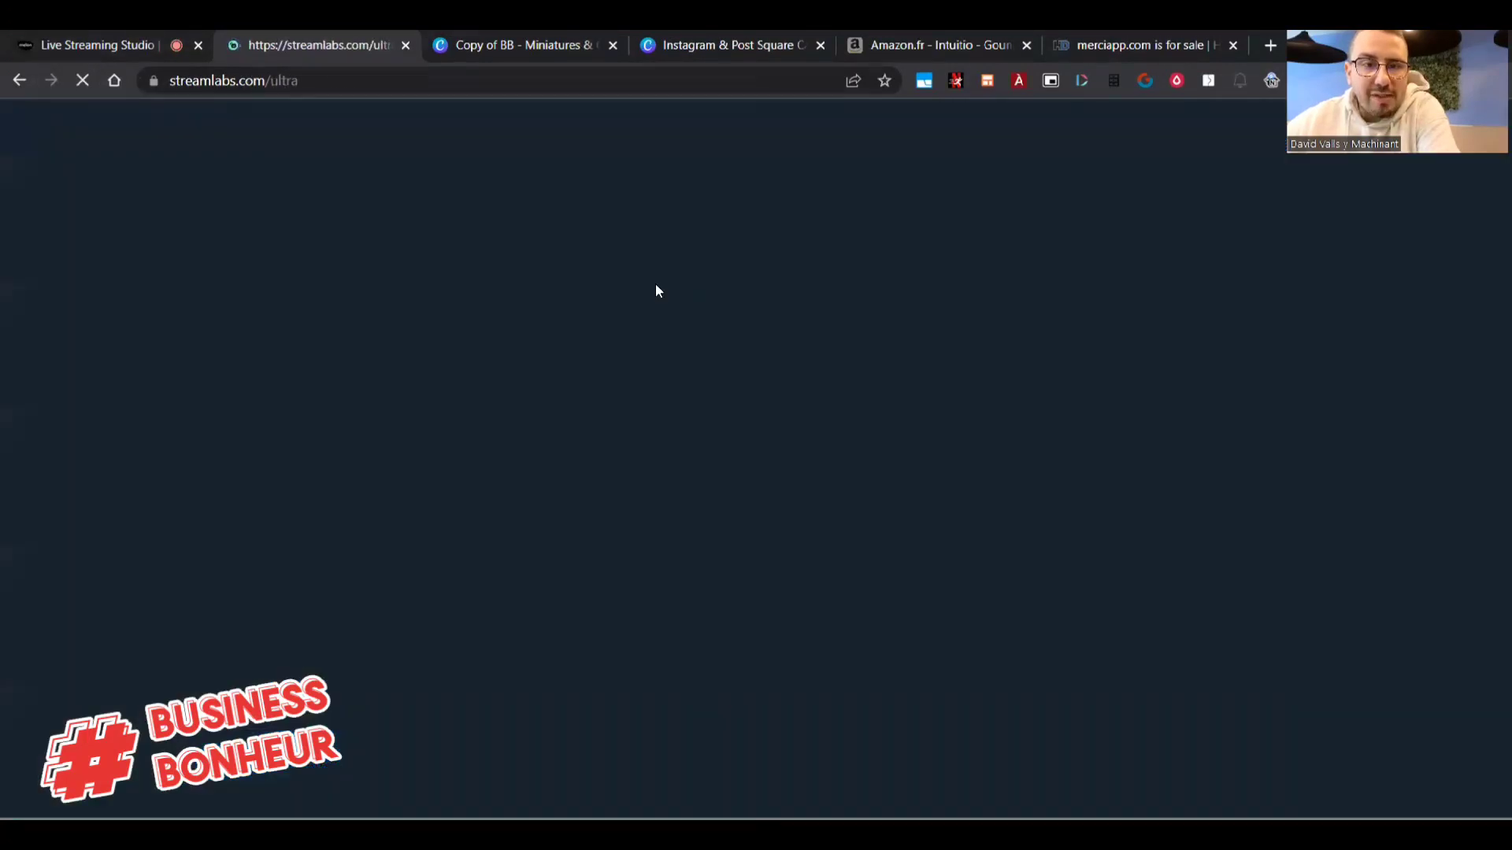
pyautogui.scroll(-5, 518, 298)
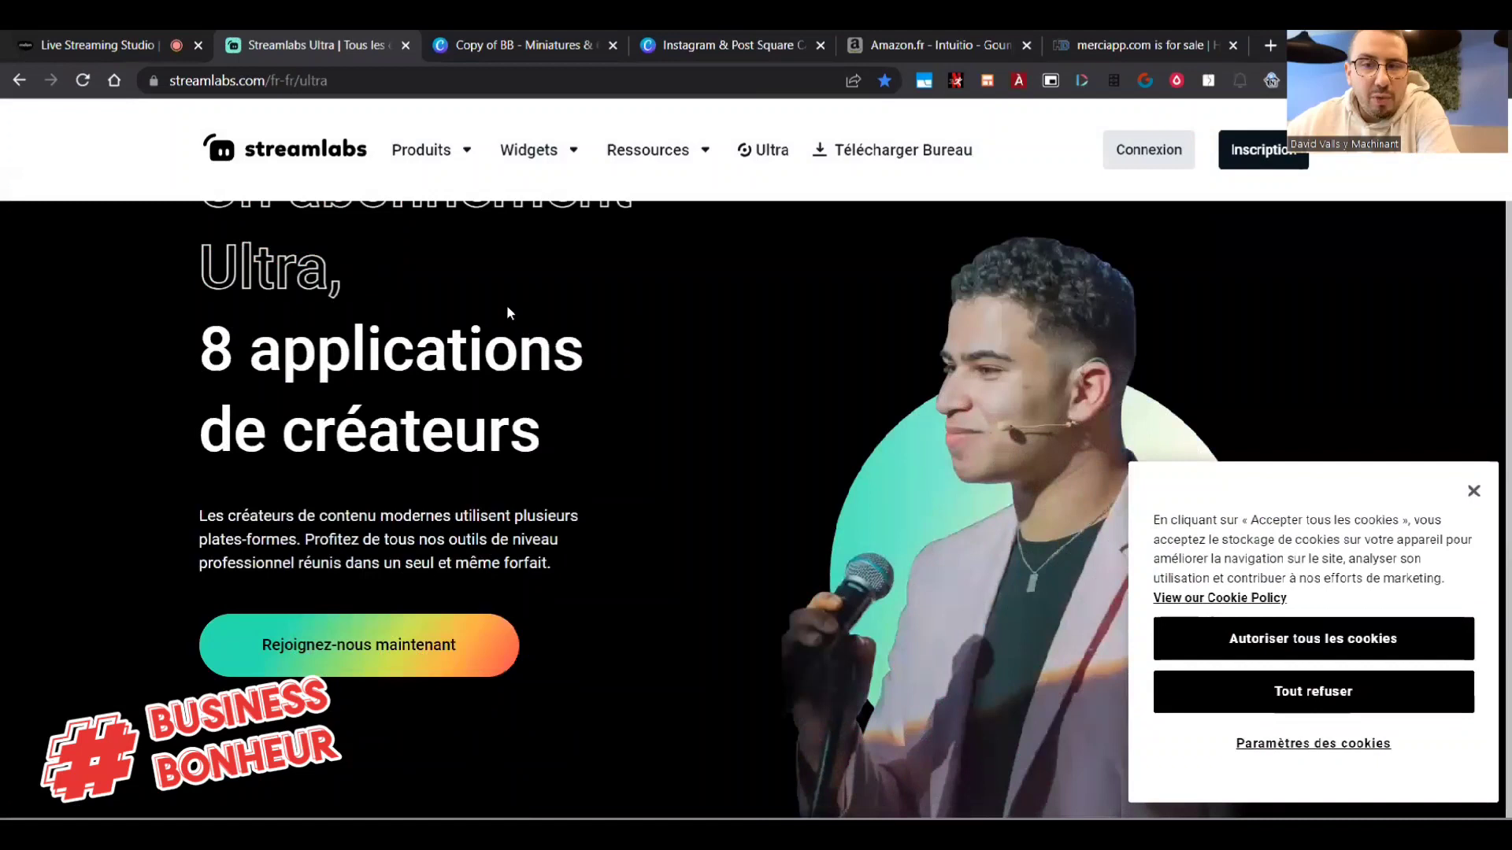
pyautogui.scroll(-10, 442, 329)
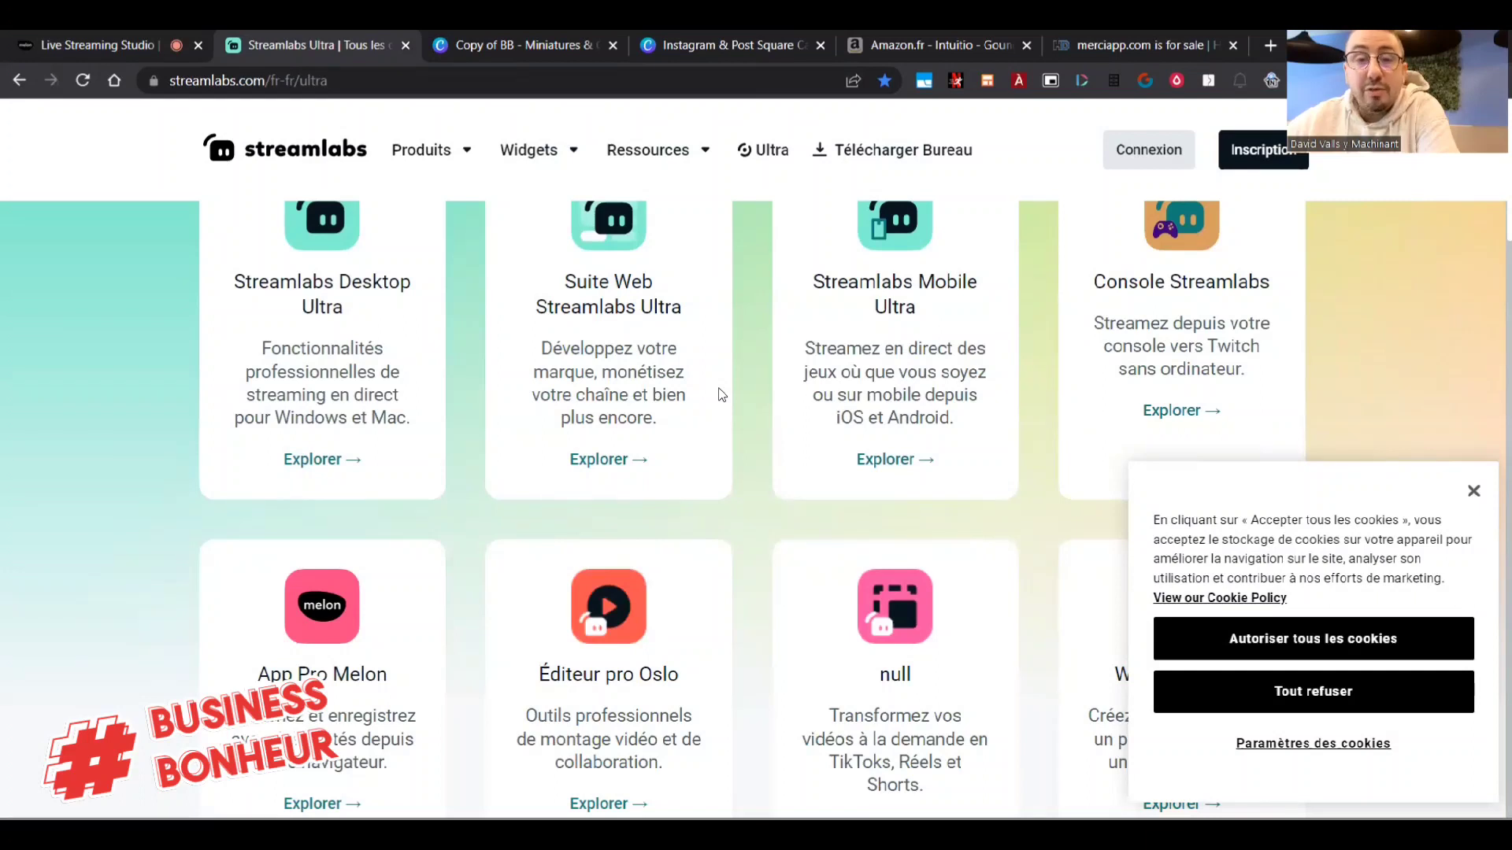
pyautogui.scroll(-2, 630, 409)
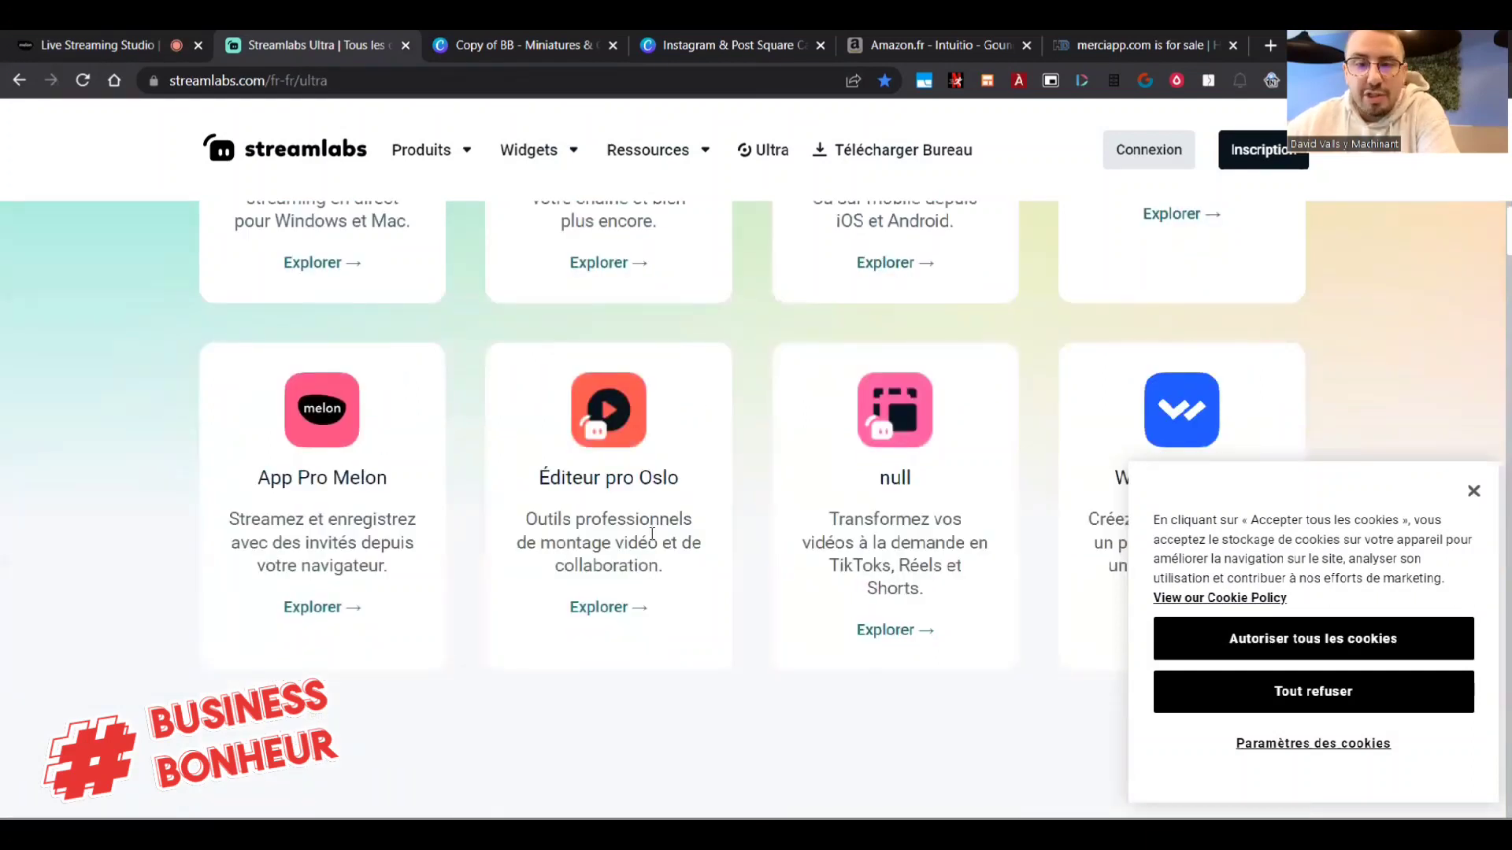
pyautogui.scroll(-1, 945, 409)
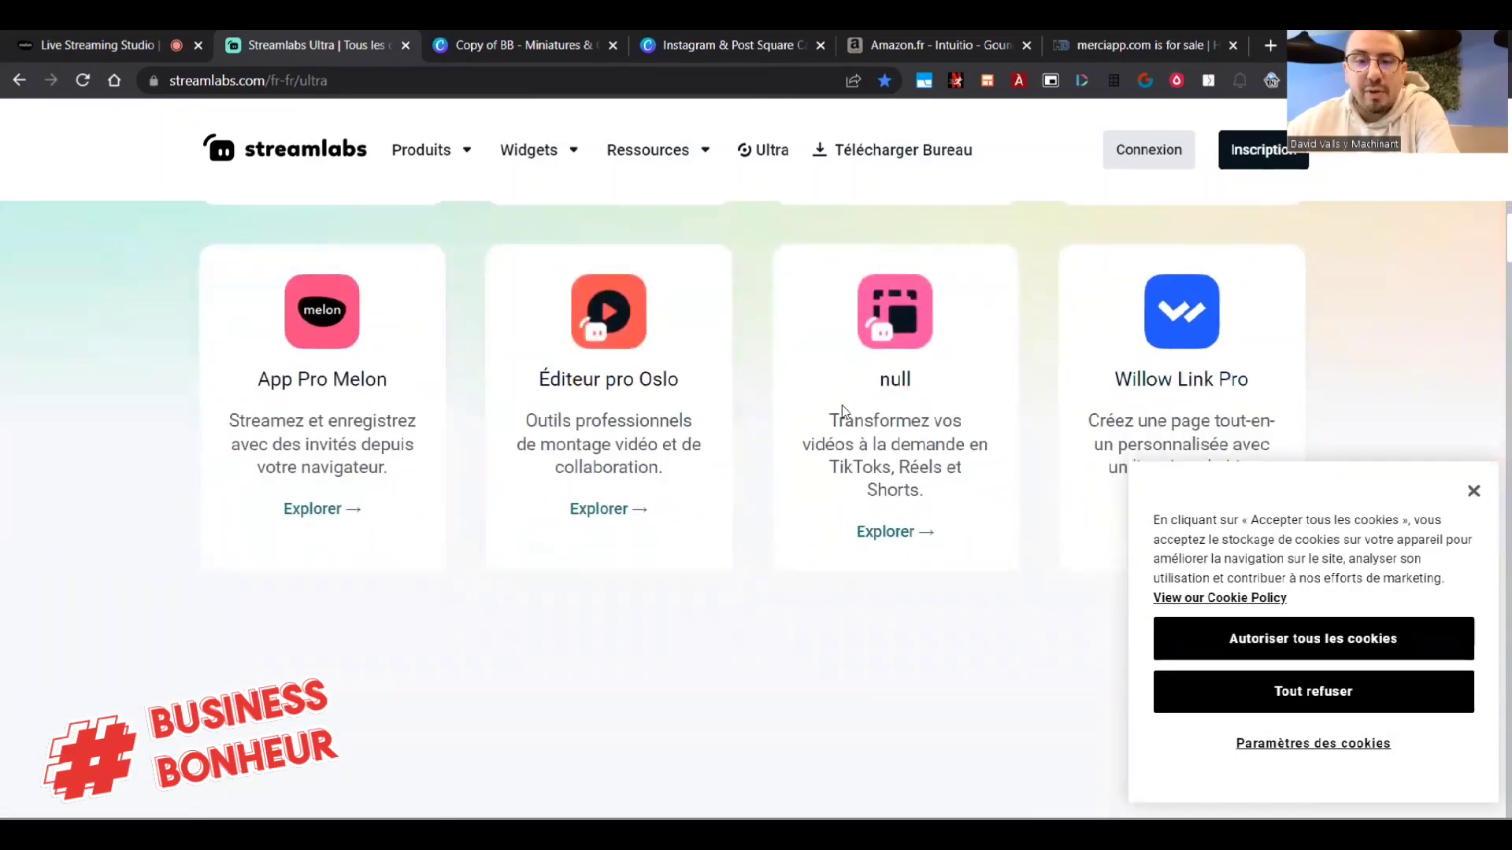
pyautogui.scroll(12, 839, 414)
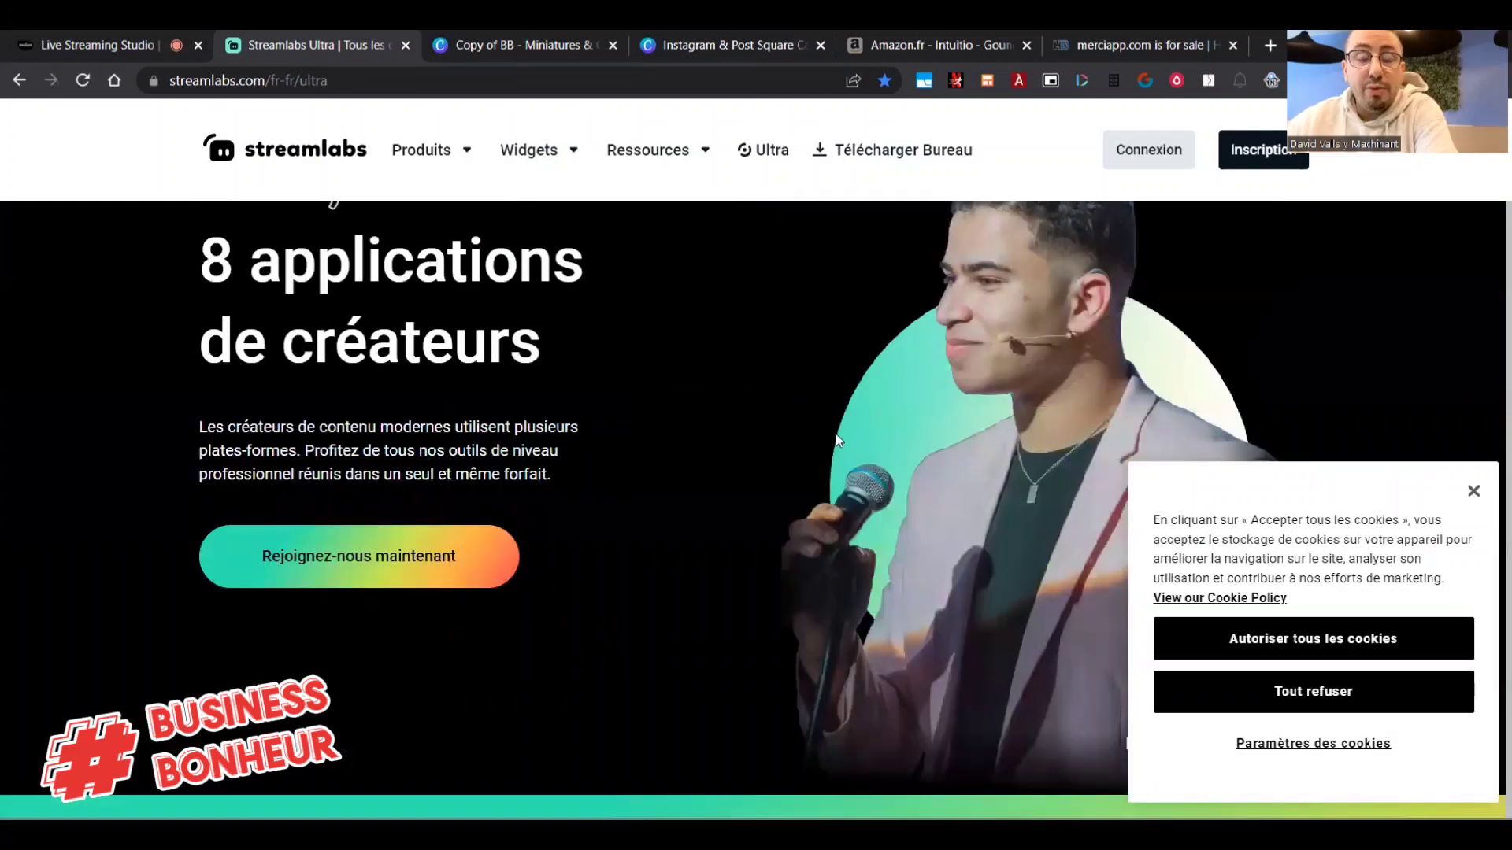
pyautogui.scroll(3, 837, 440)
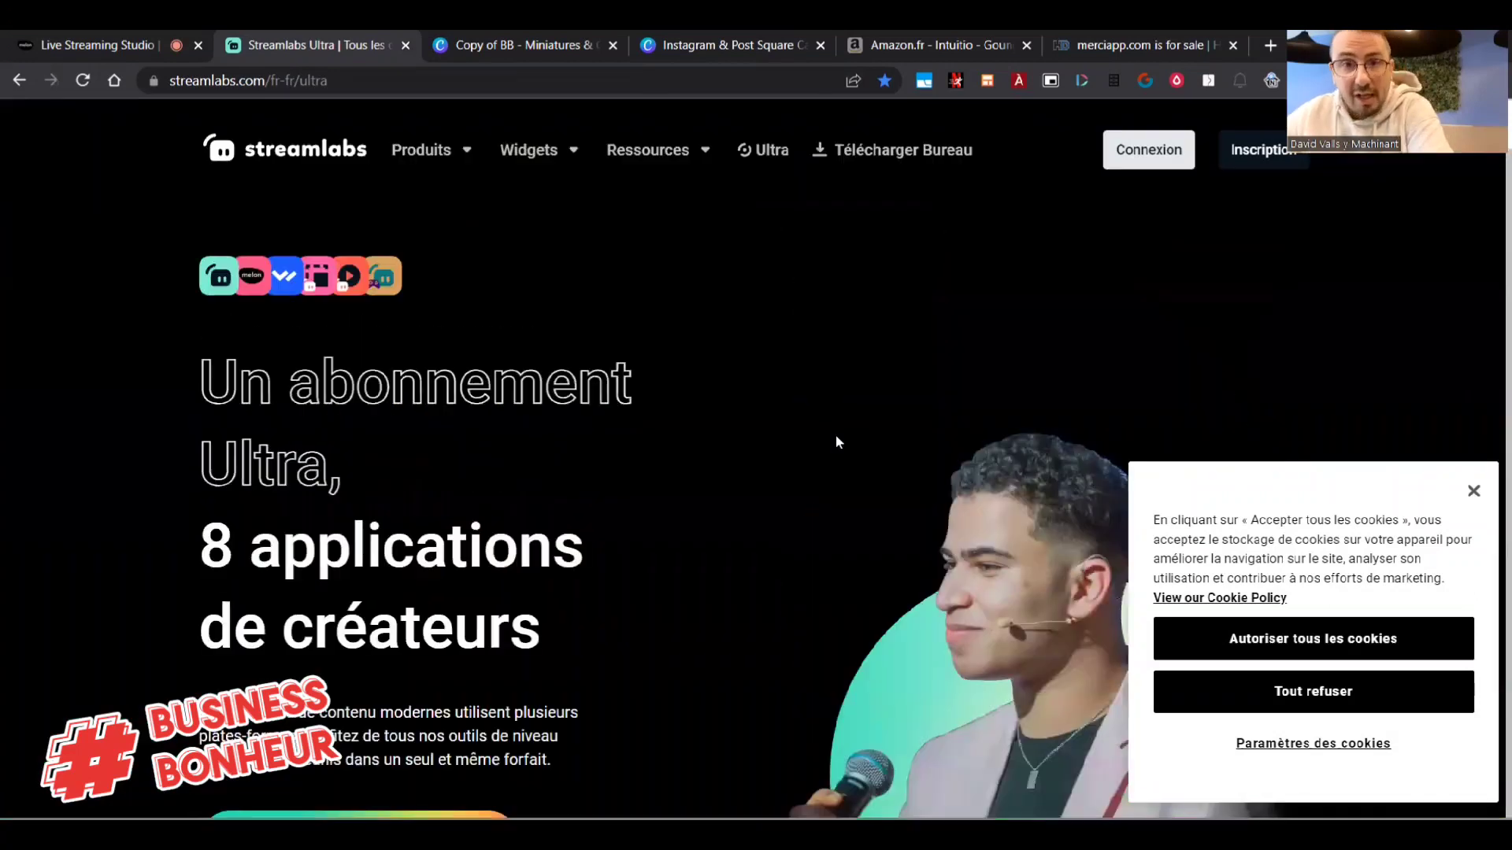
# Switch back to the Streamlabs Talk Studio and point out the refer-a-friend offer by highlighting its text.
pyautogui.click(142, 45)
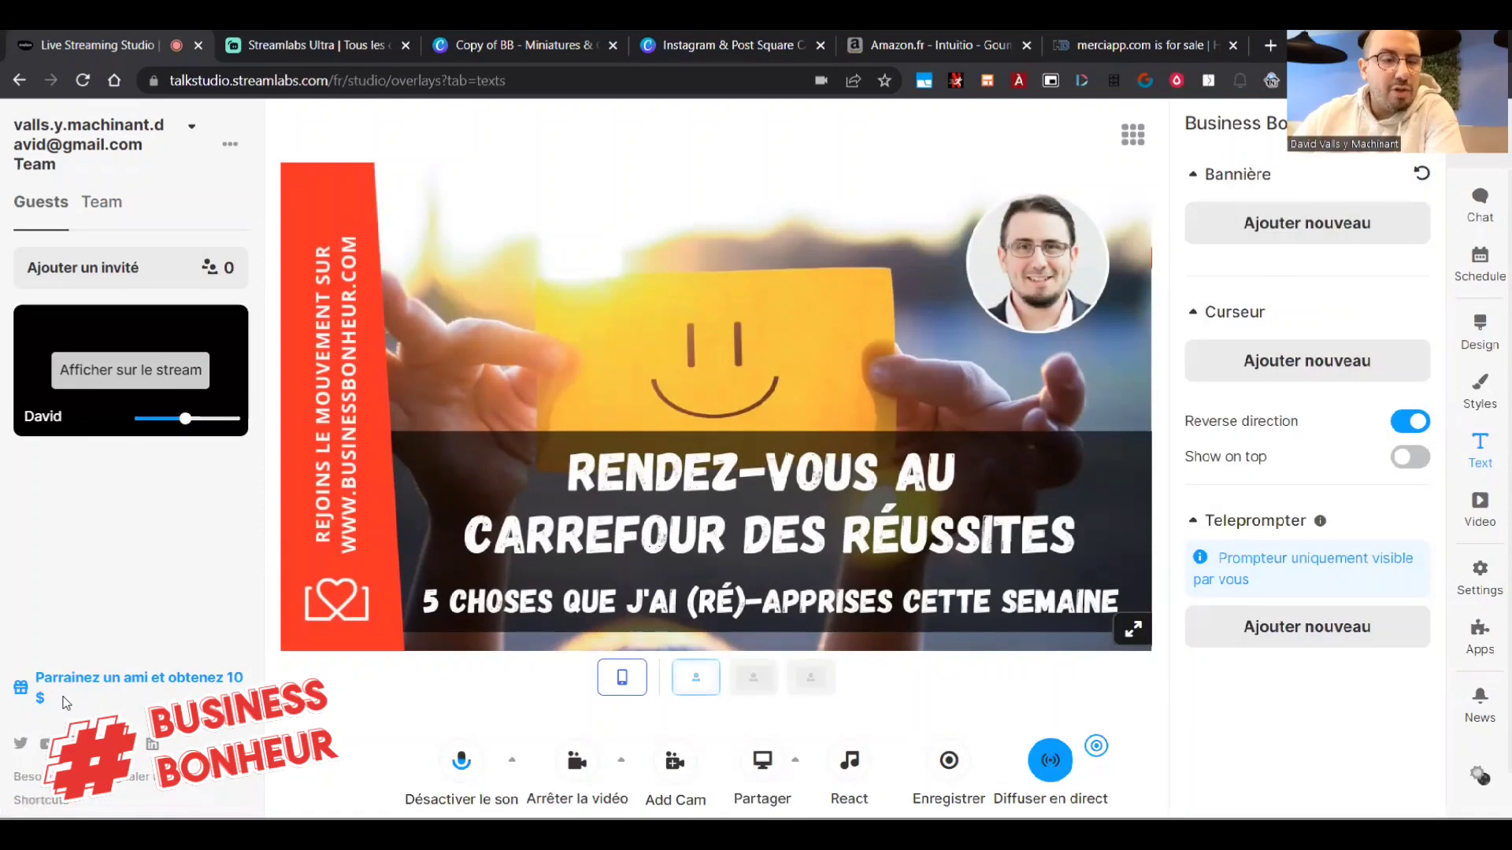
pyautogui.moveTo(65, 701); pyautogui.dragTo(14, 685)
pyautogui.click(171, 612)
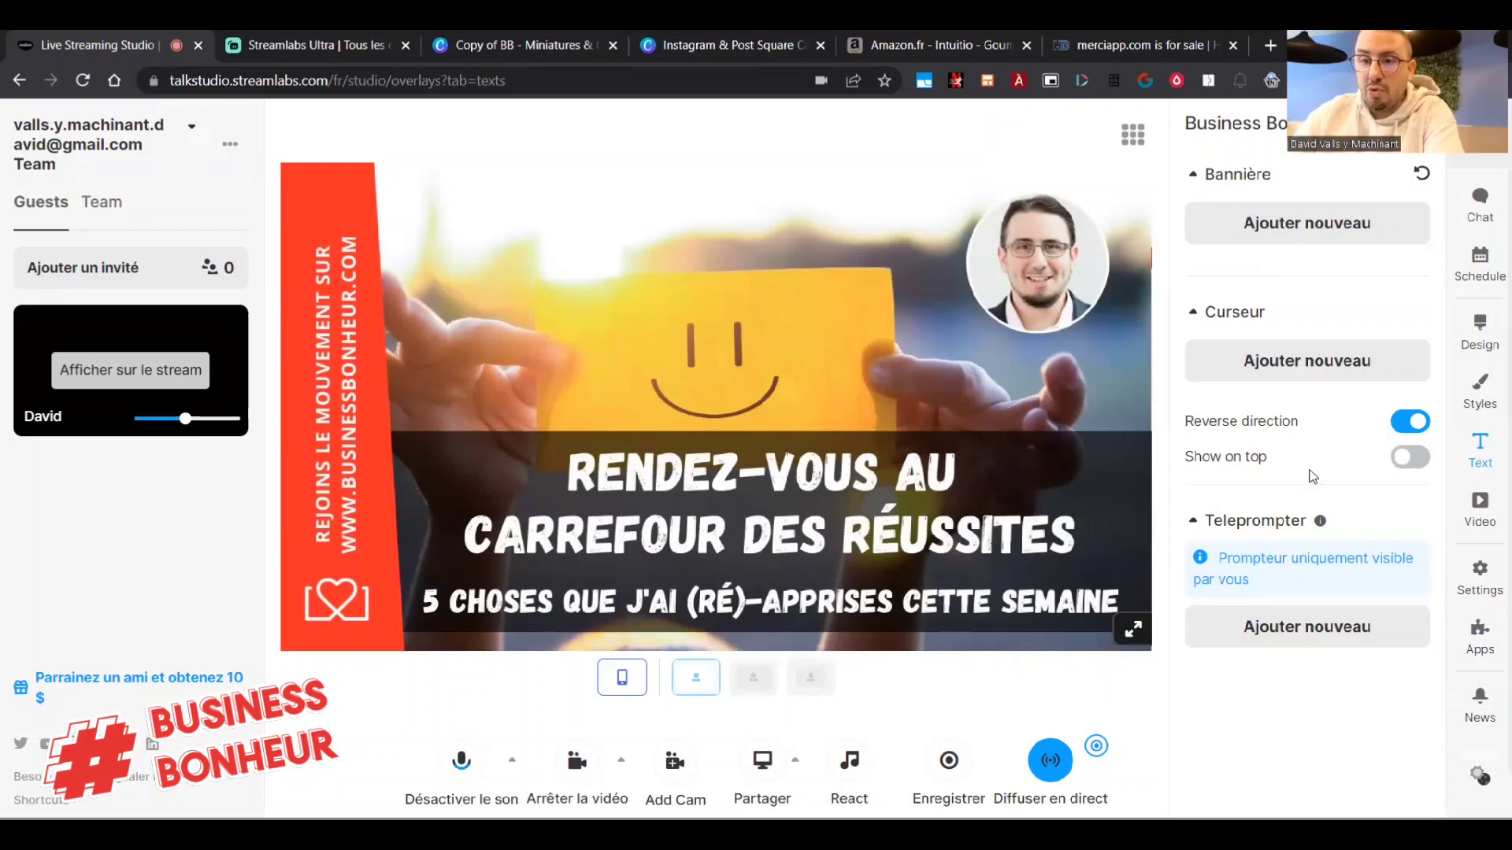
# Switch the studio's branding profile from Business Bonheur to PublierPourImpacter.
pyautogui.click(1264, 130)
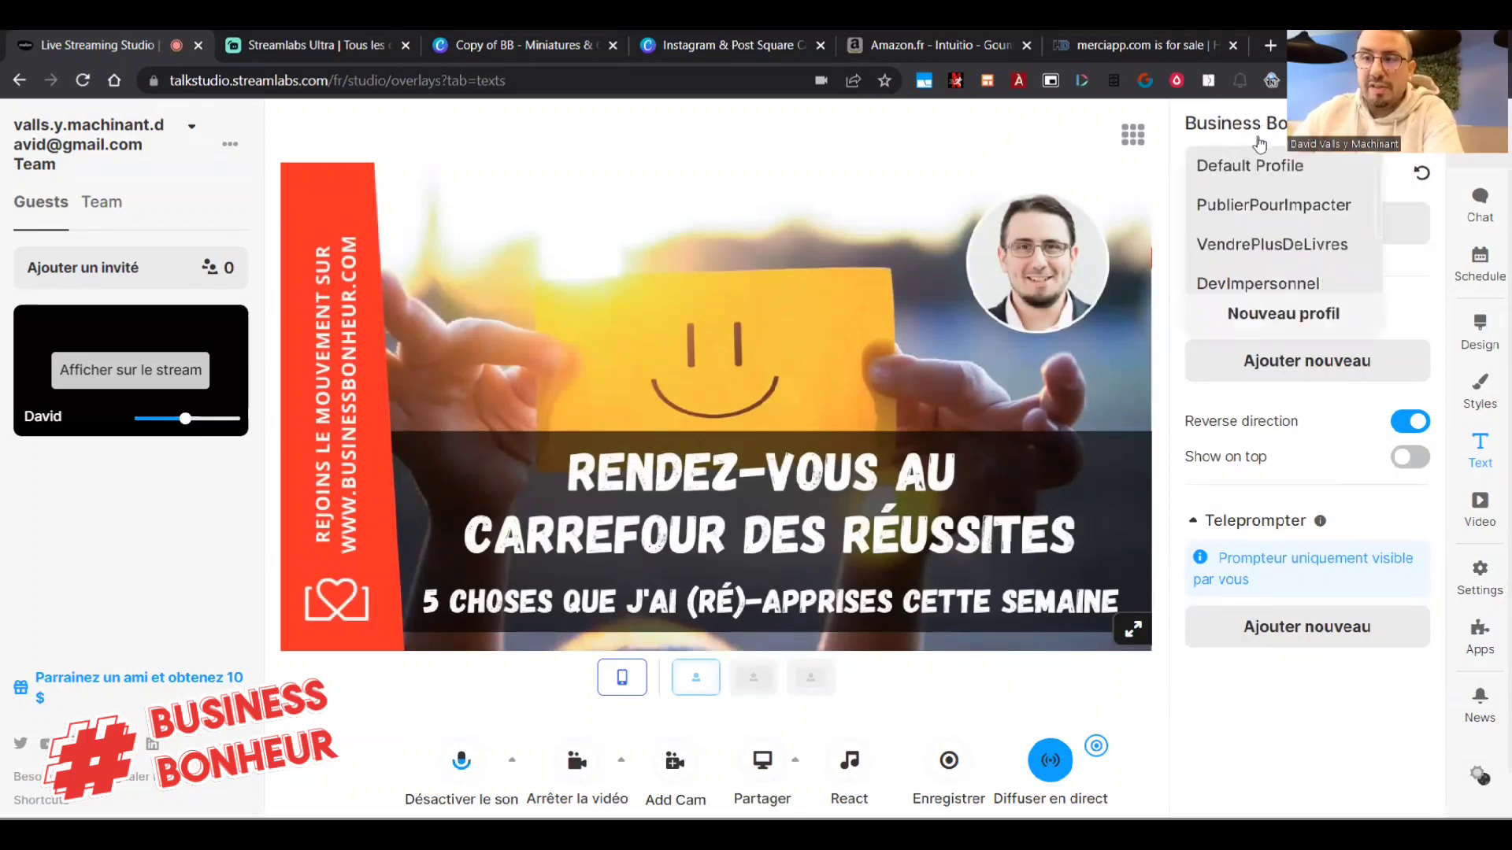
pyautogui.click(1263, 211)
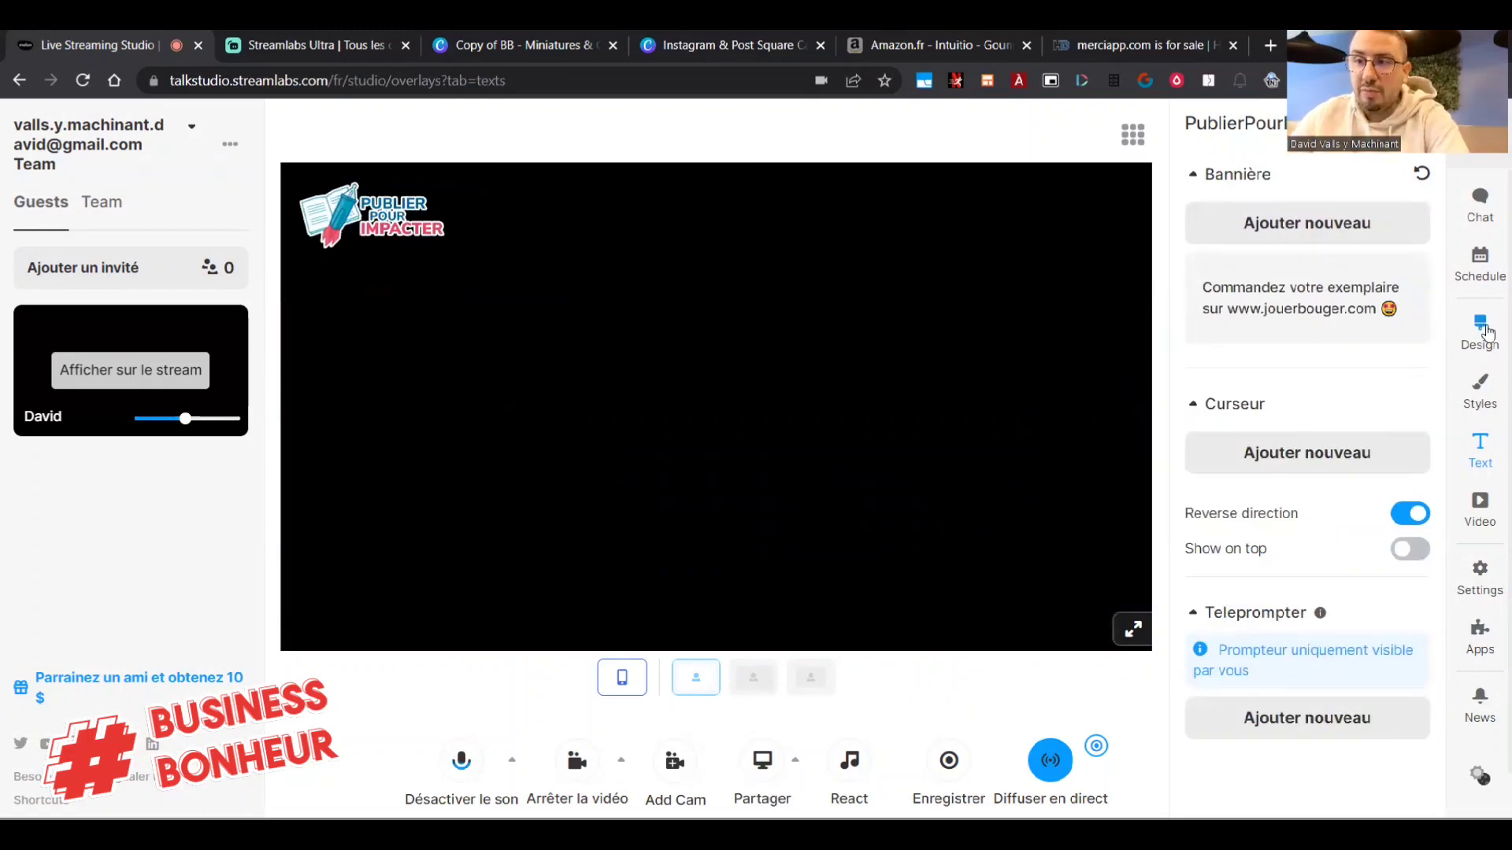
# Look through the logos, the full set of backgrounds and the overlays in the PublierPourImpacter profile's design settings.
pyautogui.click(1480, 327)
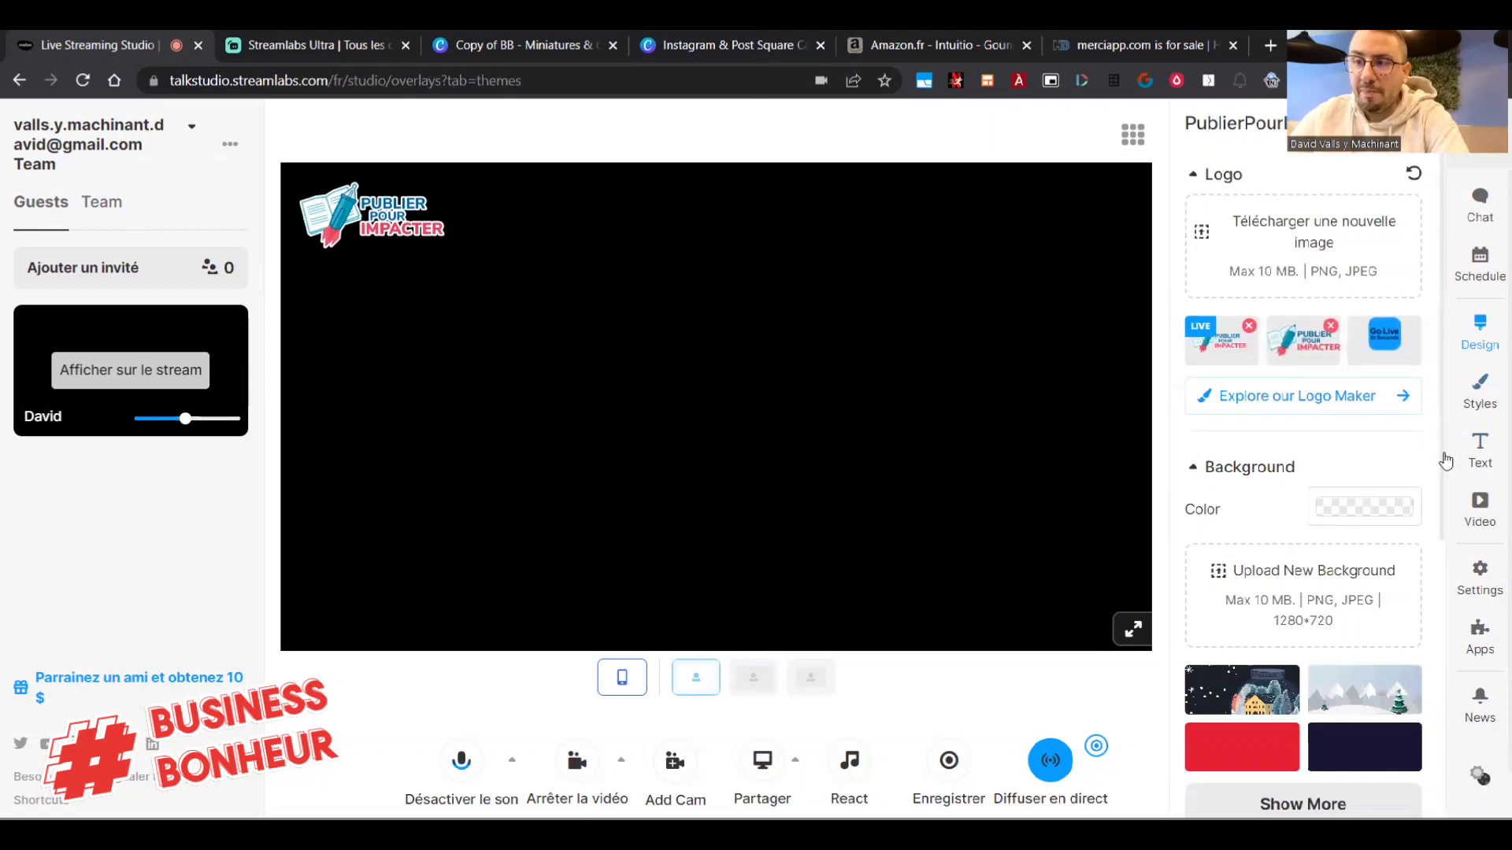
pyautogui.scroll(-5, 1291, 441)
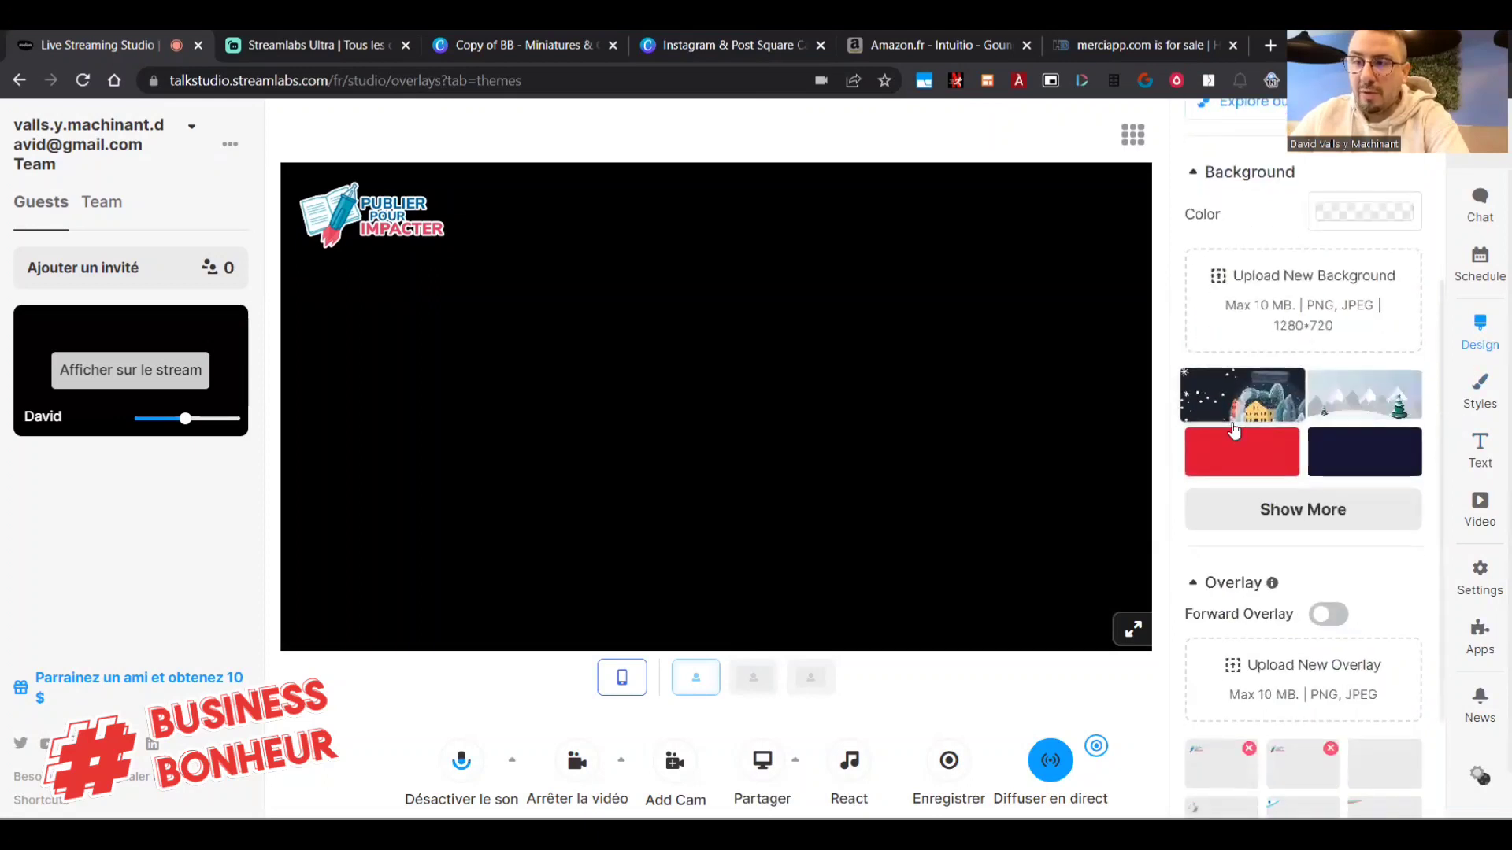
pyautogui.click(1309, 368)
pyautogui.scroll(-2, 1321, 472)
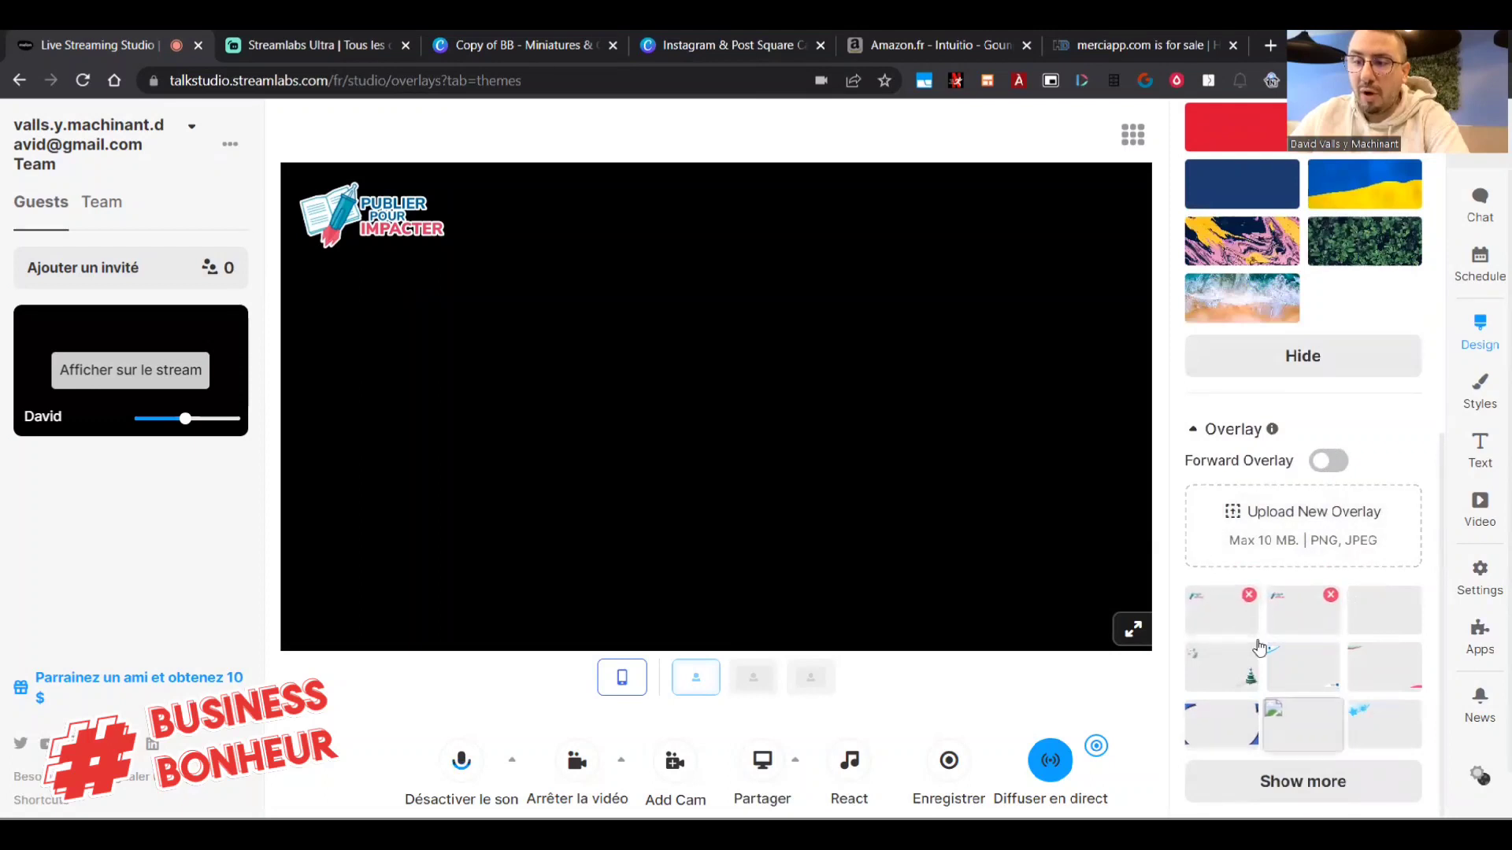
pyautogui.scroll(8, 1275, 178)
pyautogui.scroll(1, 1276, 178)
# Switch the branding profile to DokyDoc and show its uploaded logo overlay on the stream.
pyautogui.click(1252, 130)
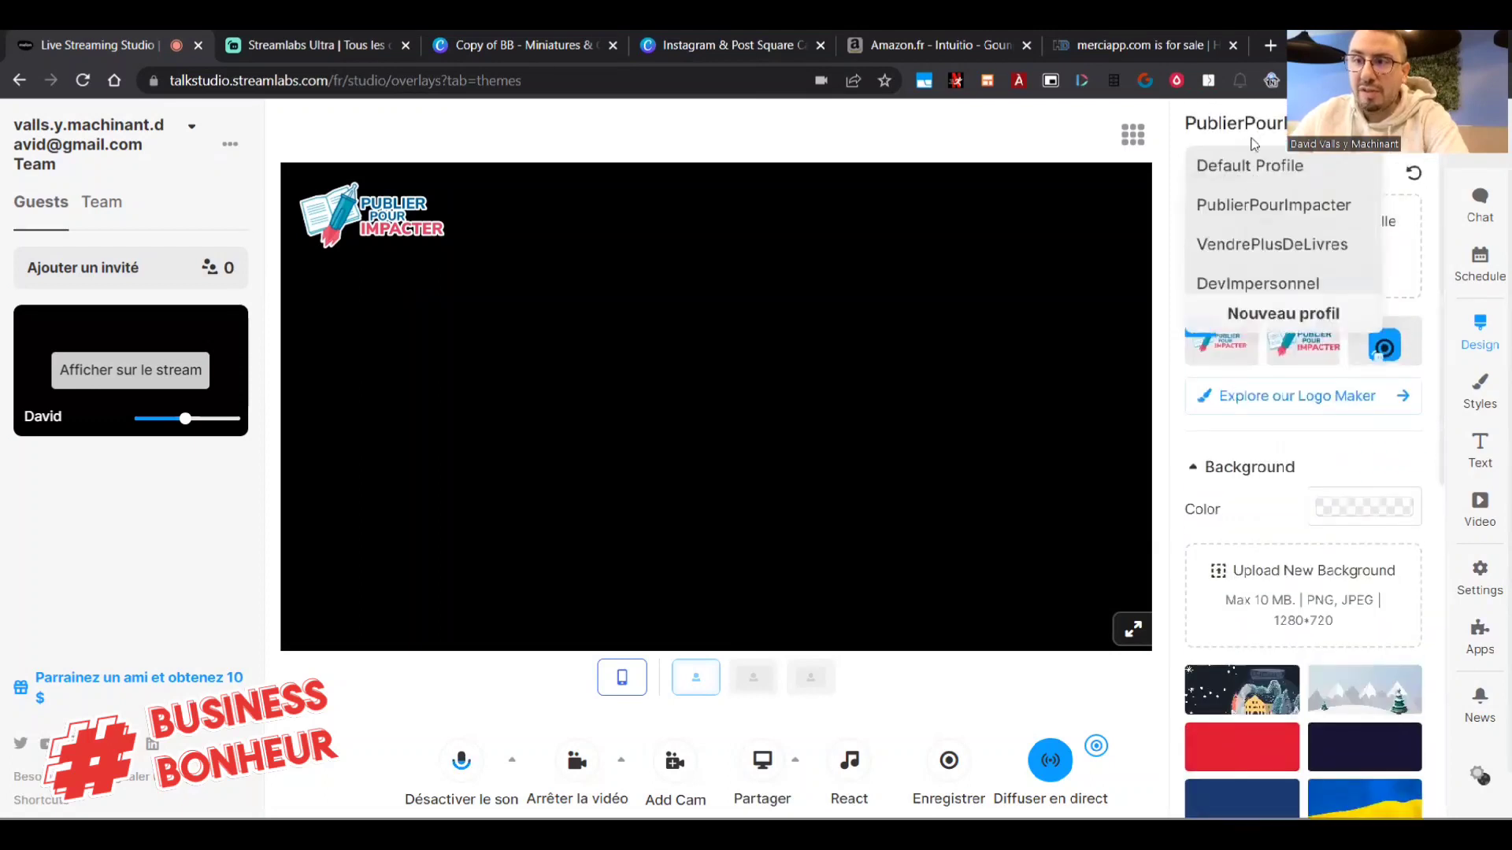
pyautogui.scroll(-2, 1275, 267)
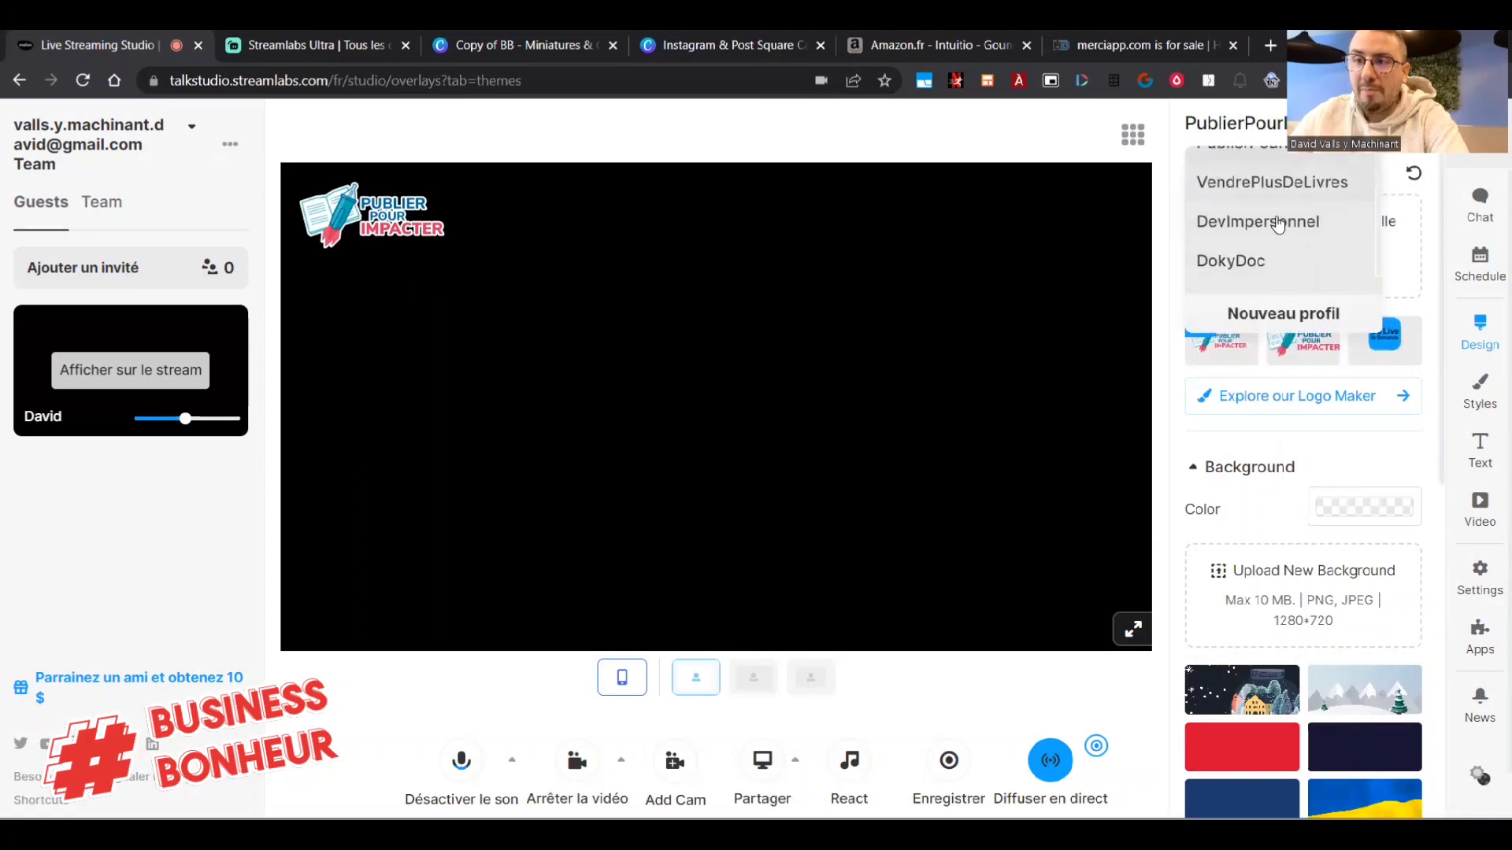
pyautogui.click(1276, 251)
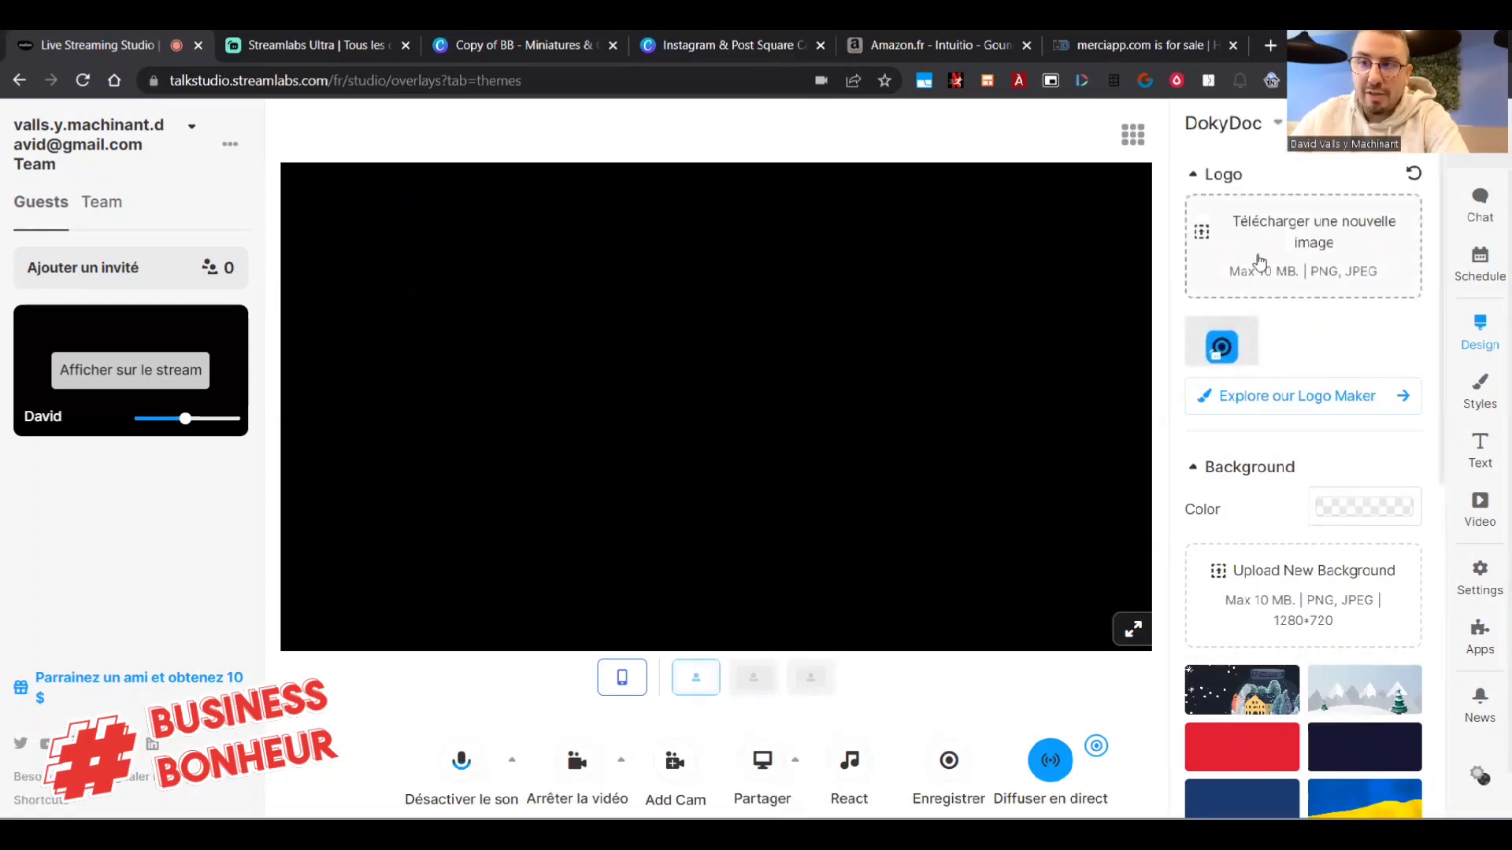
pyautogui.scroll(-8, 1252, 496)
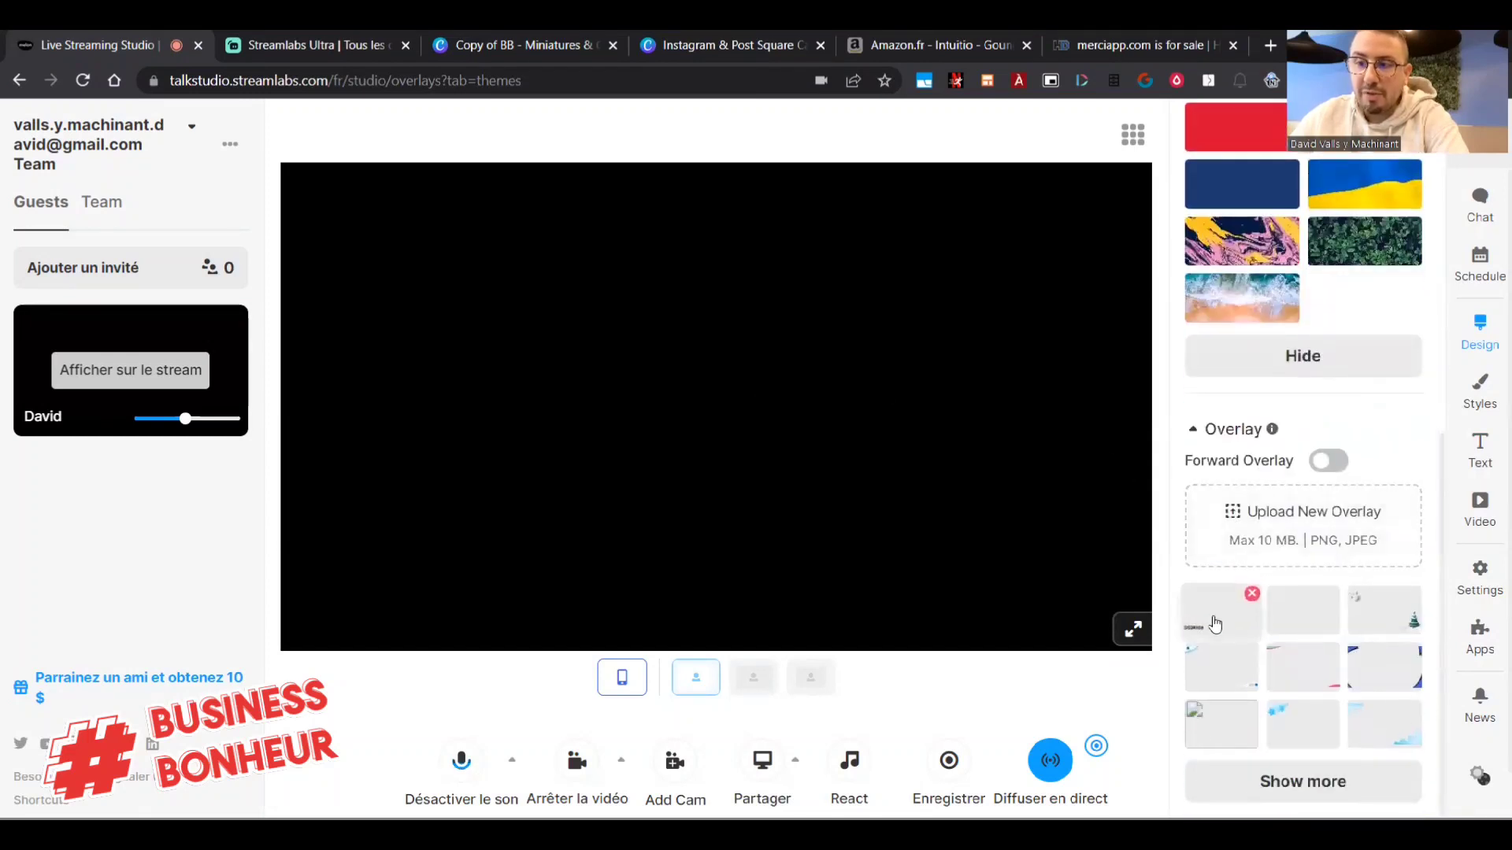
pyautogui.click(1214, 621)
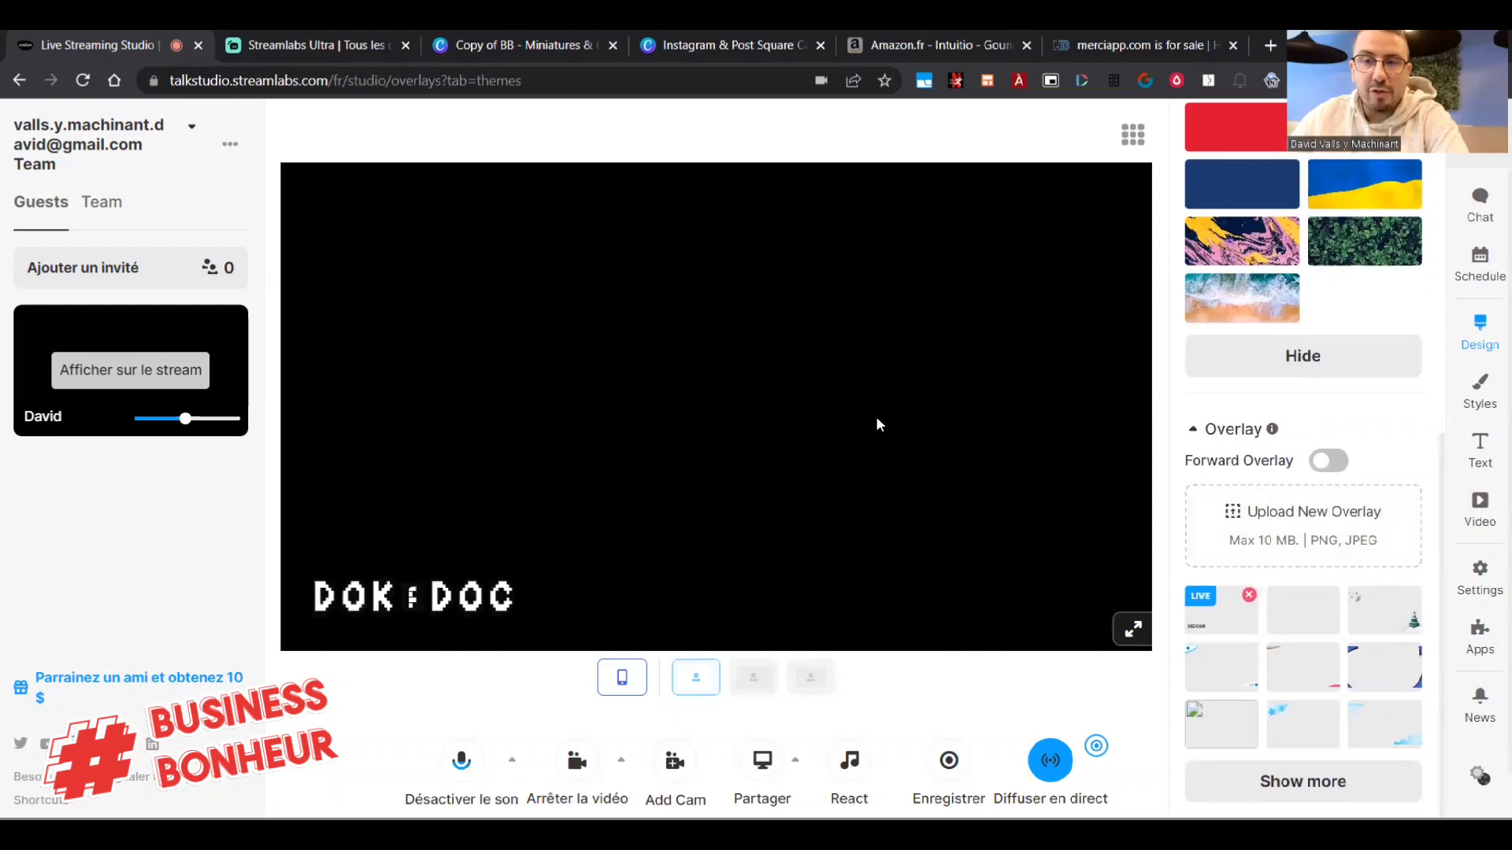
# Switch the branding profile to Business Bonheur.
pyautogui.scroll(5, 1301, 489)
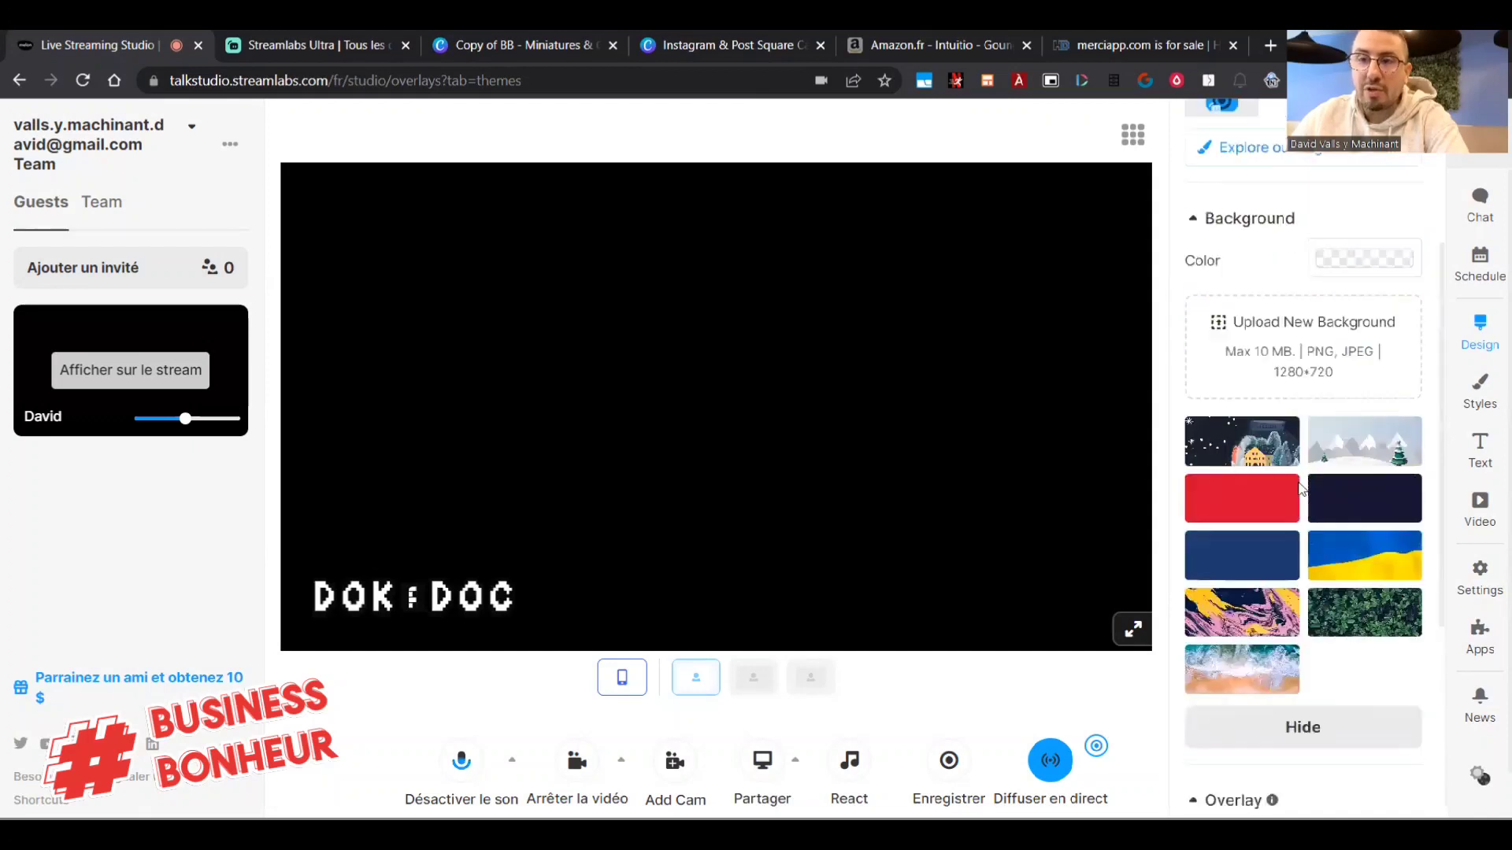
pyautogui.scroll(3, 1260, 355)
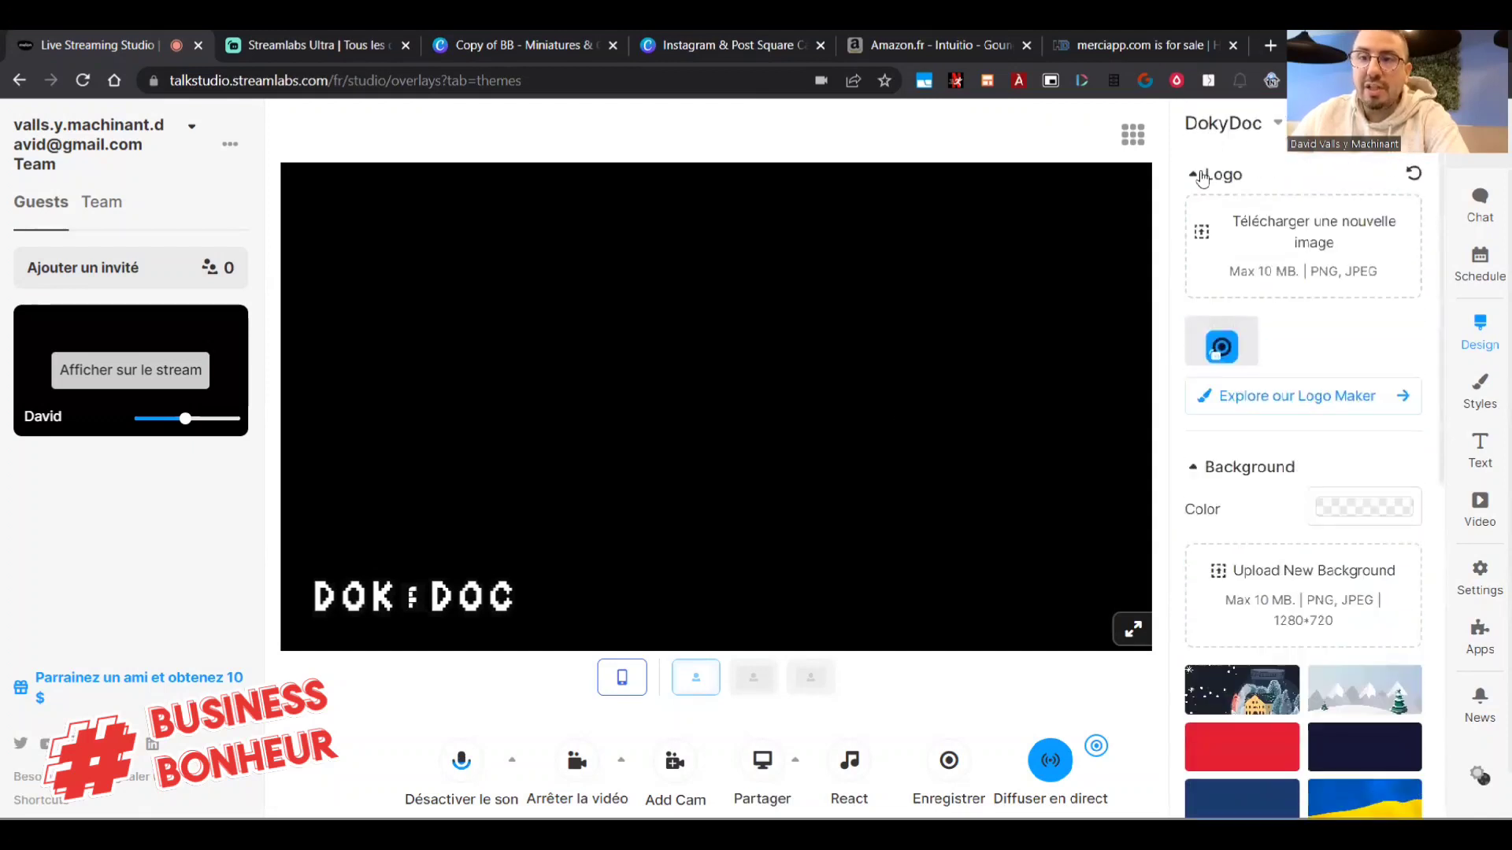
pyautogui.click(1225, 135)
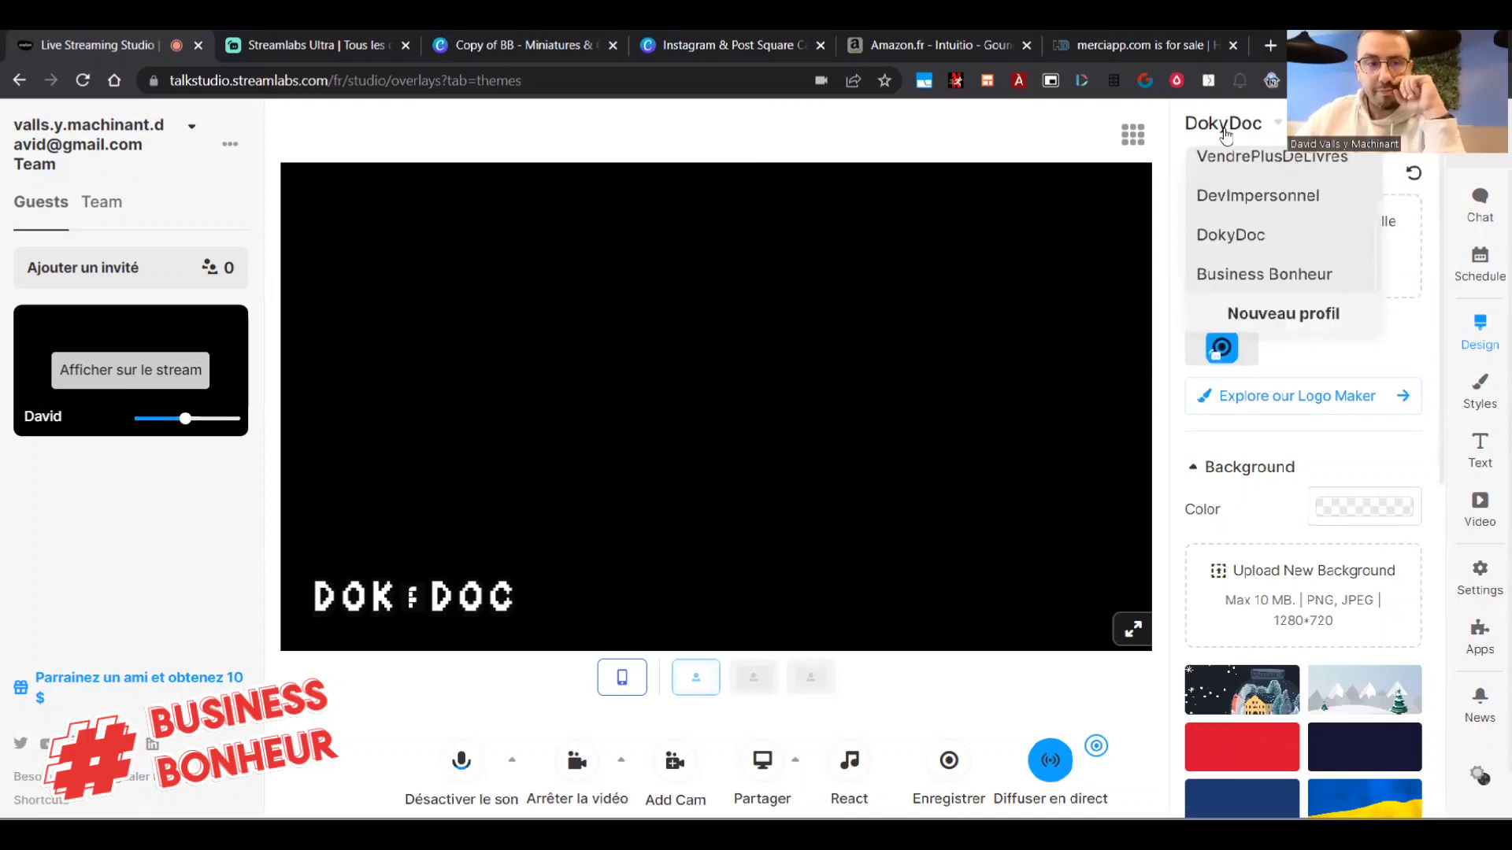
pyautogui.scroll(2, 1256, 201)
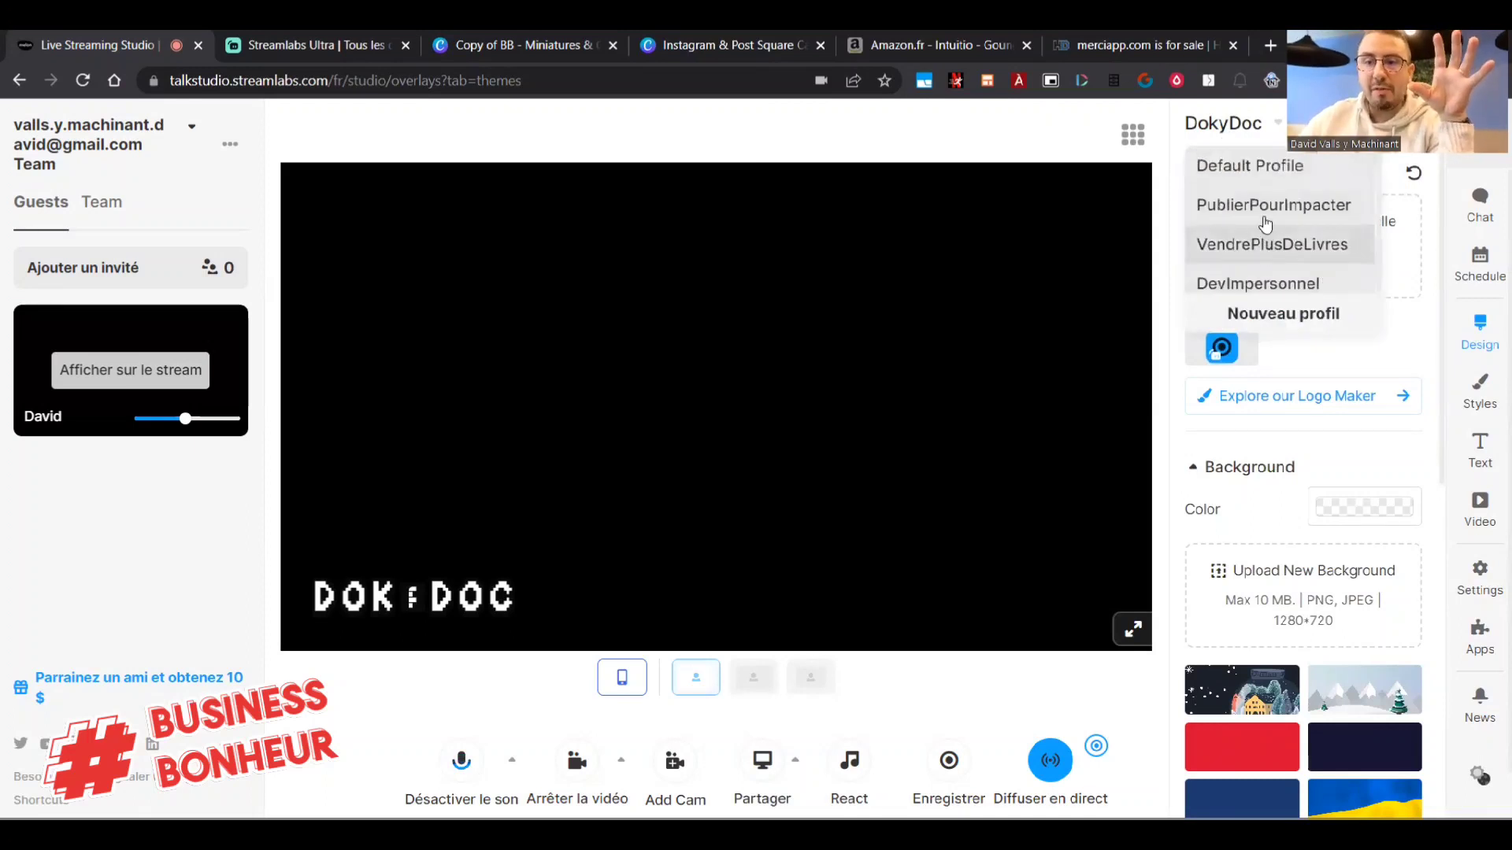
pyautogui.scroll(-2, 1265, 225)
pyautogui.click(1260, 277)
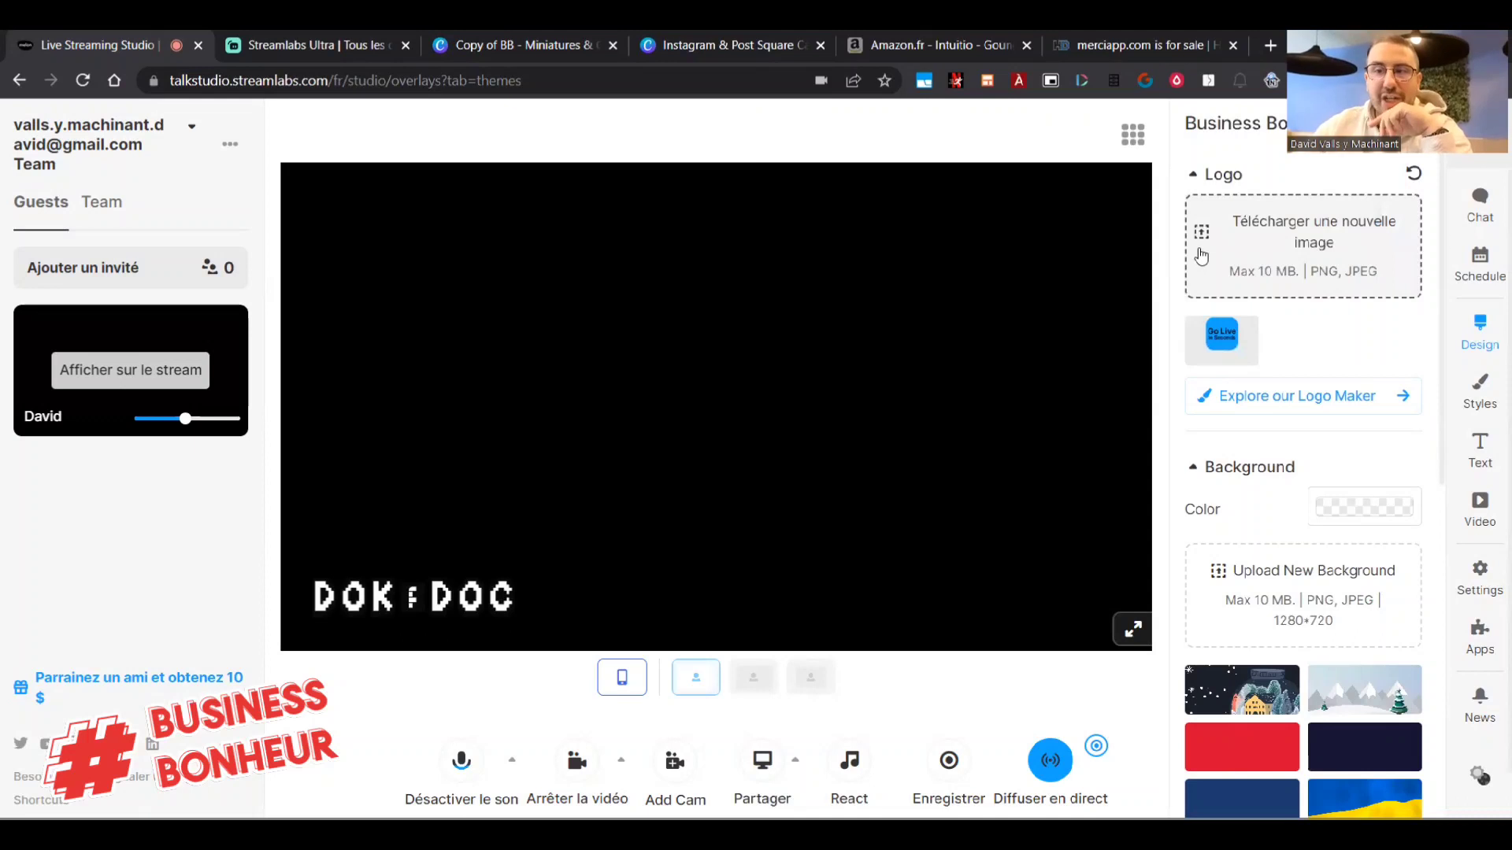
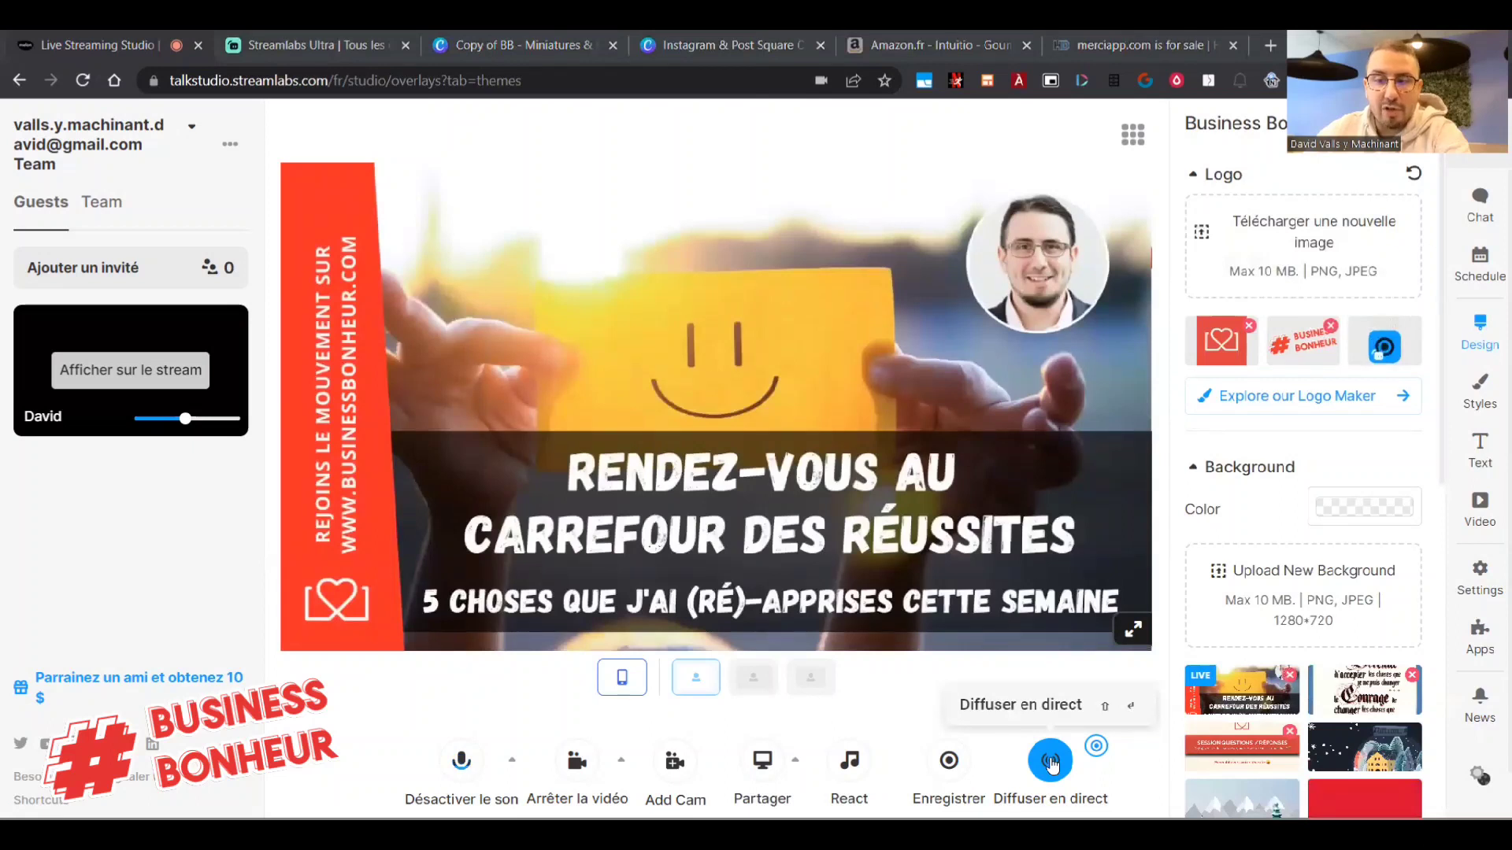
# Try going live, back out of the confirmation, and start scheduling a new stream.
pyautogui.click(1051, 761)
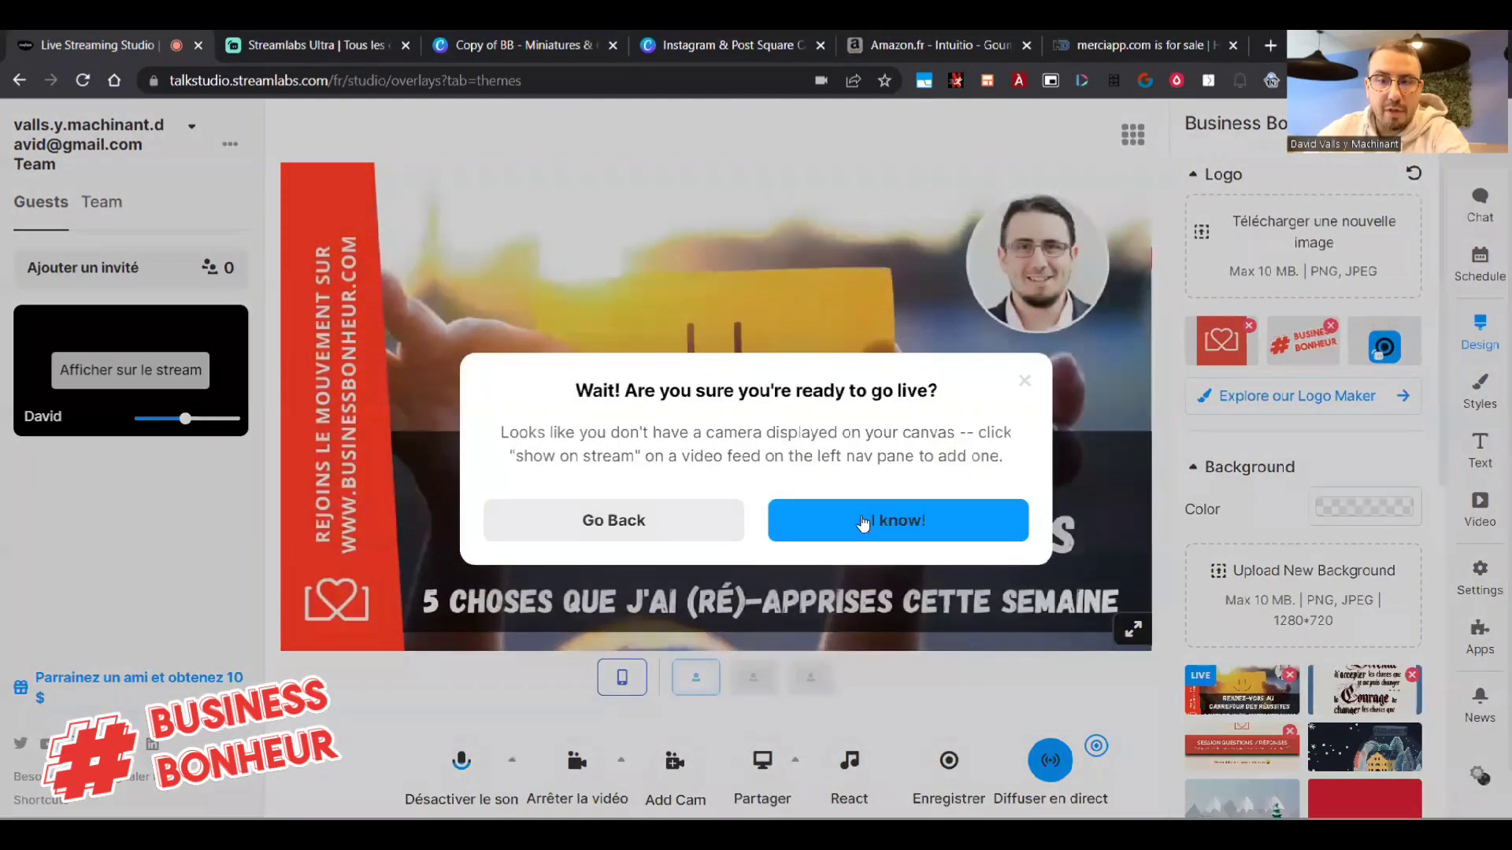
pyautogui.click(659, 520)
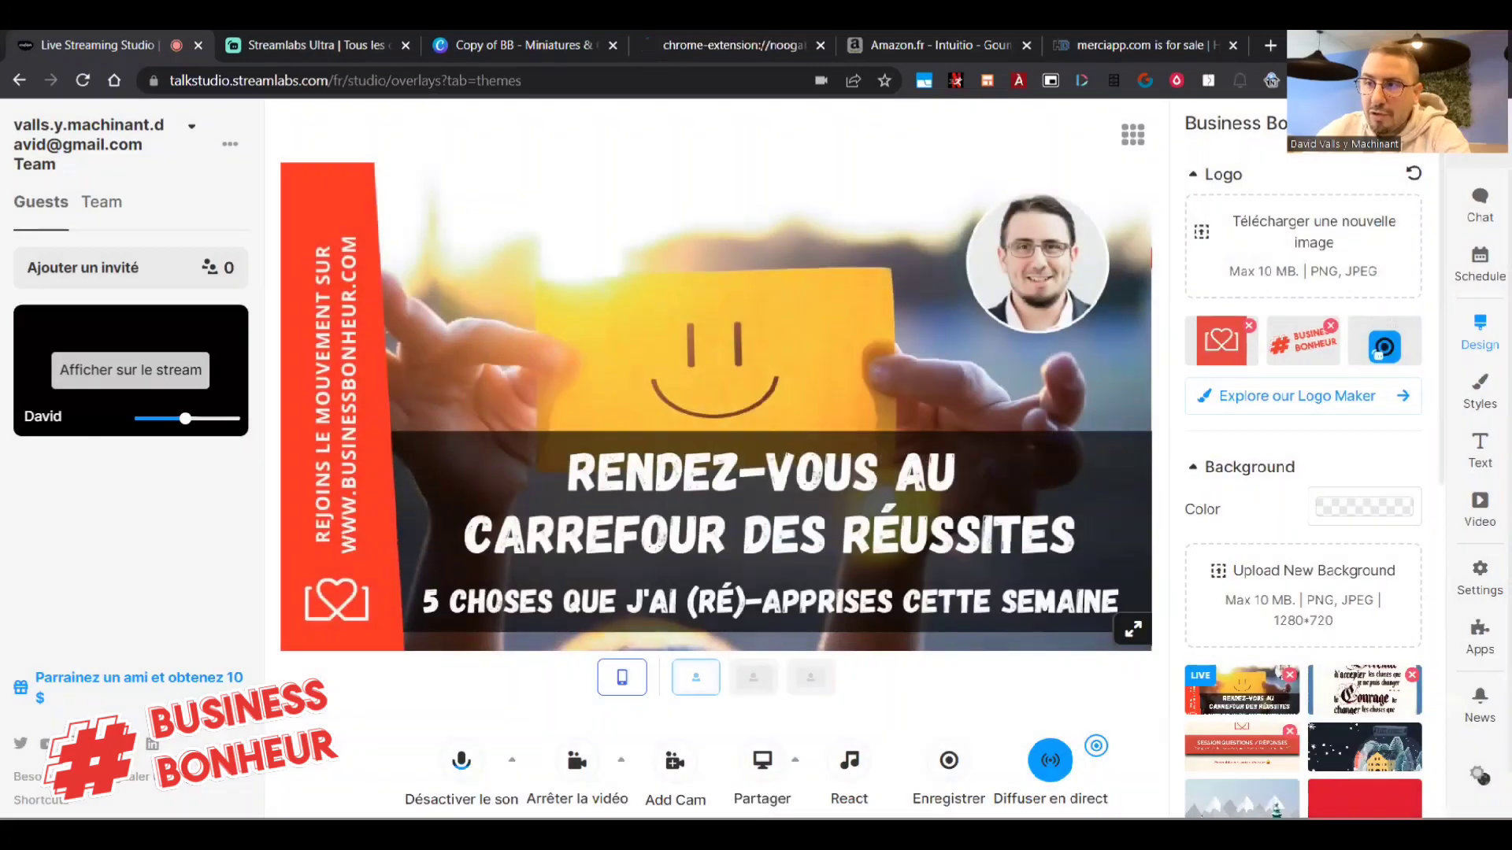
pyautogui.click(1466, 272)
pyautogui.click(1292, 205)
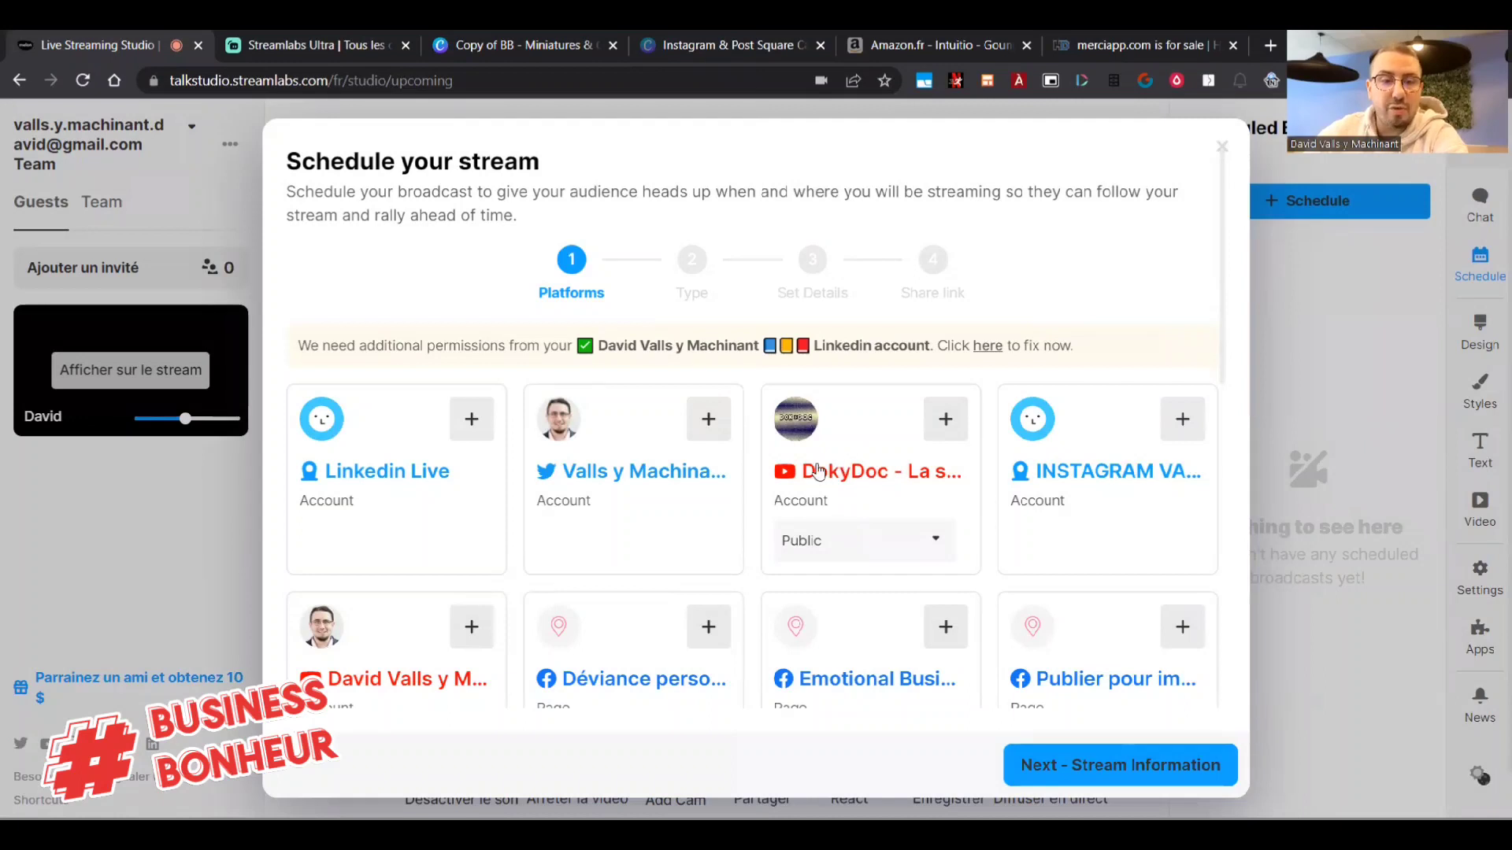
# Select the CarrefourDesR... Twitch account and the host's public YouTube account as destinations, and choose "Streaming en direct" as the stream type.
pyautogui.scroll(-1, 452, 472)
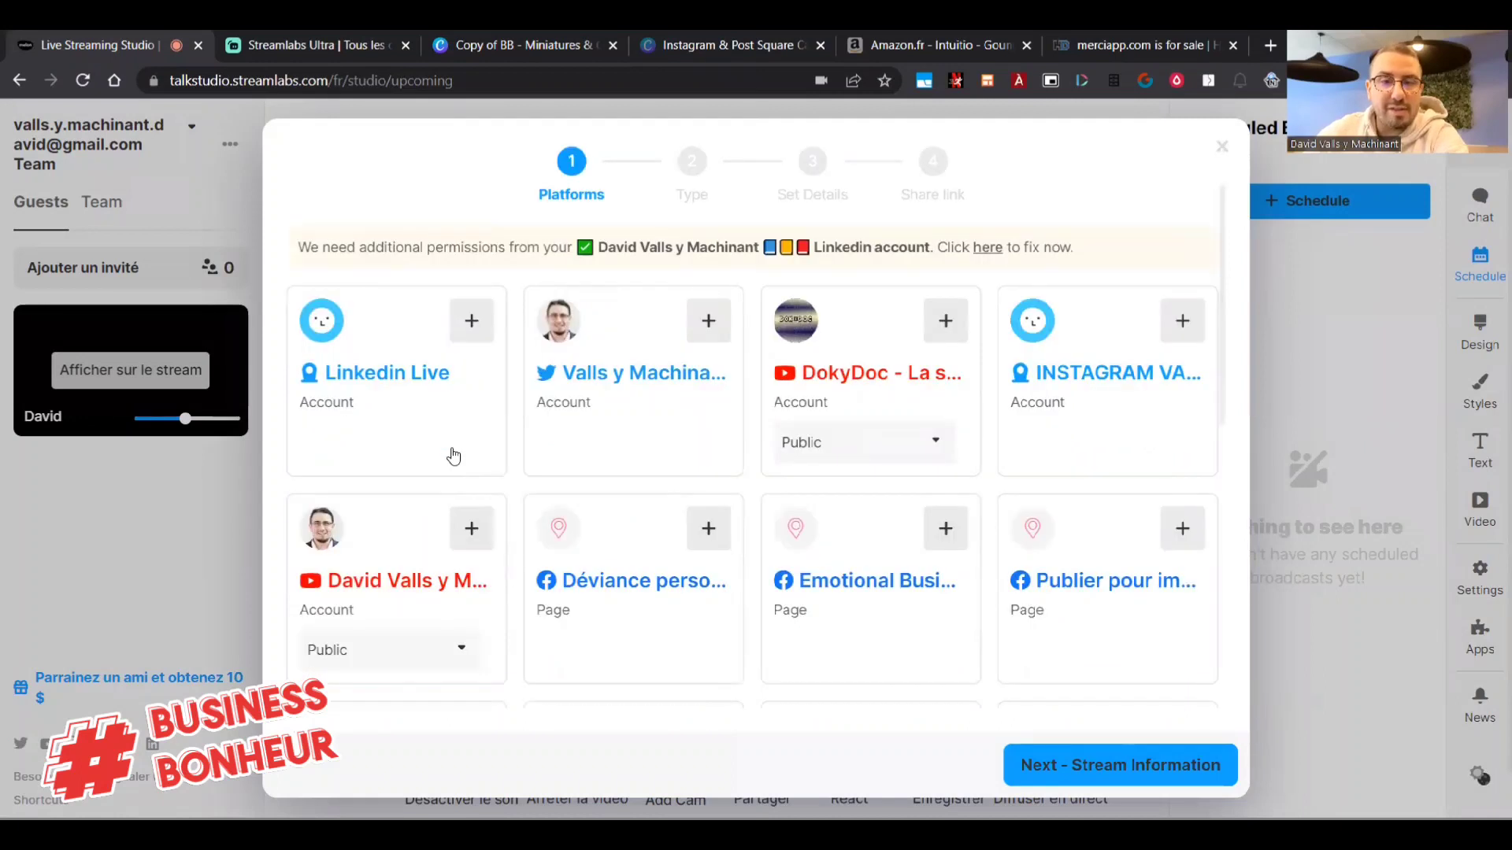
pyautogui.scroll(-1, 500, 465)
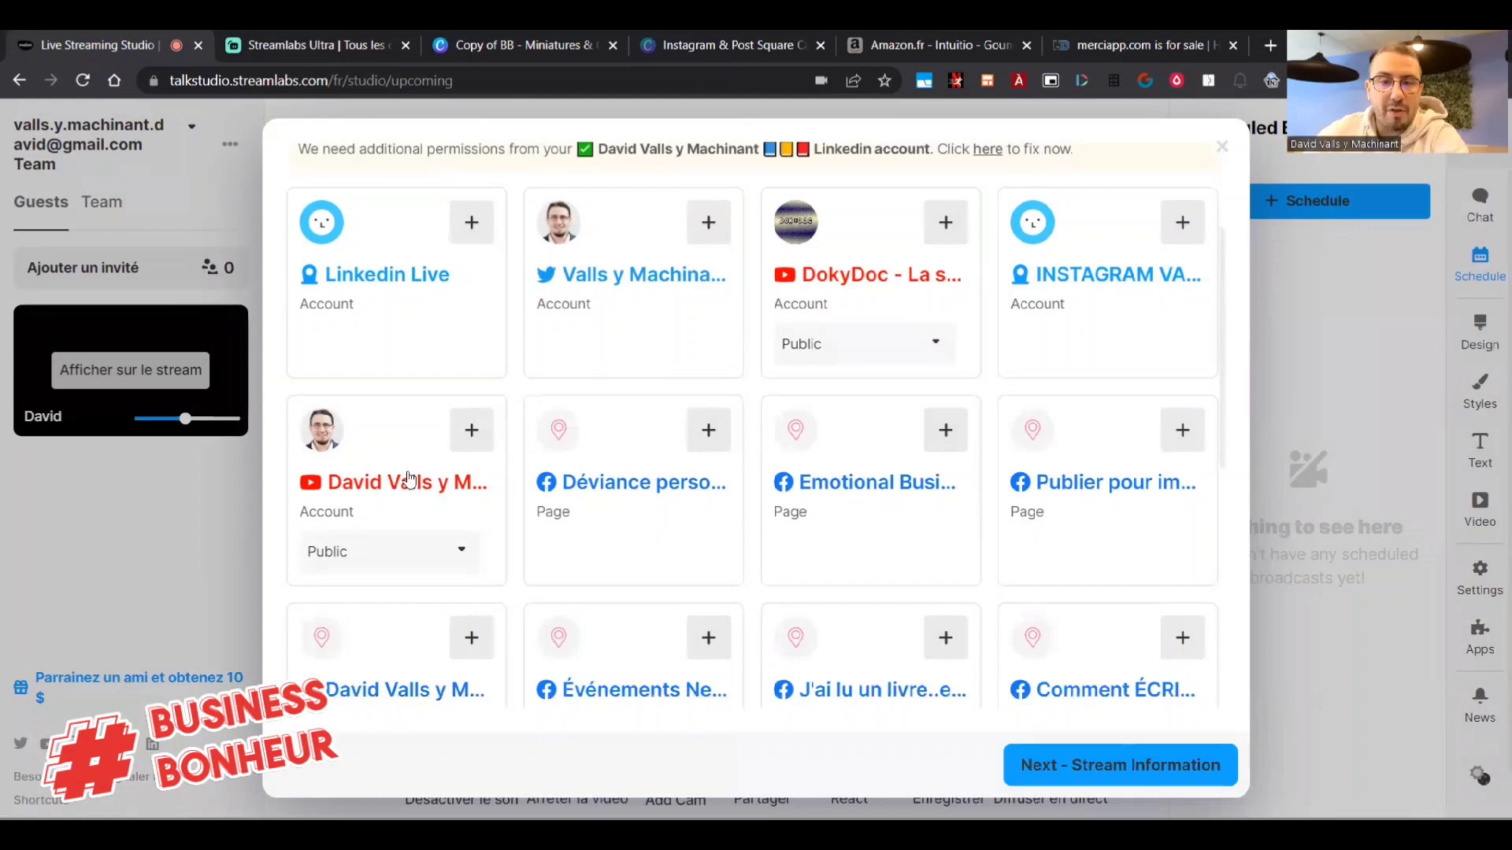
pyautogui.scroll(-5, 423, 474)
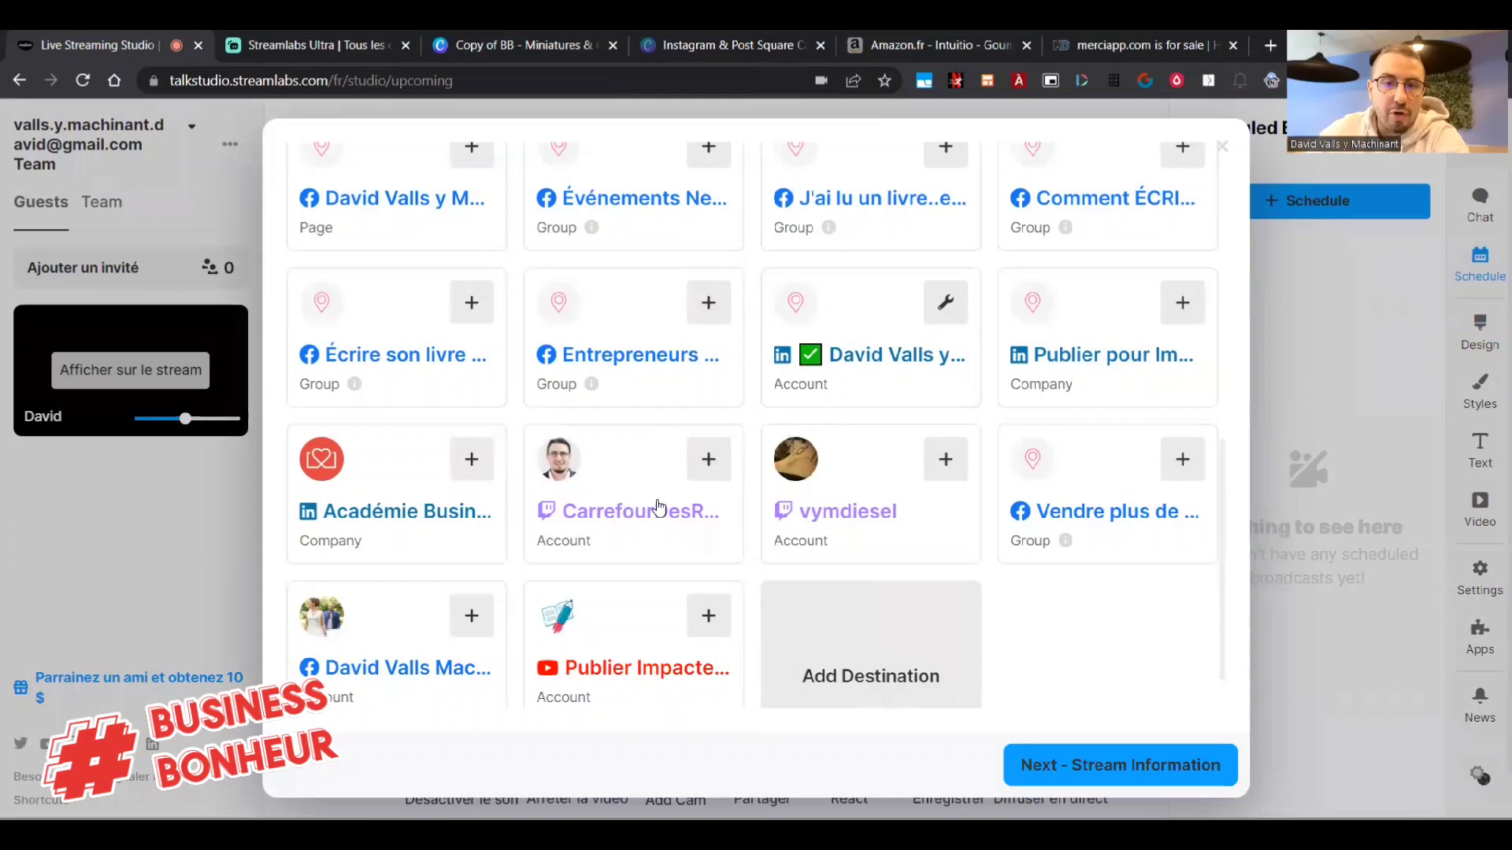
pyautogui.click(685, 497)
pyautogui.scroll(6, 622, 394)
pyautogui.click(472, 438)
pyautogui.scroll(-5, 601, 514)
pyautogui.scroll(7, 661, 465)
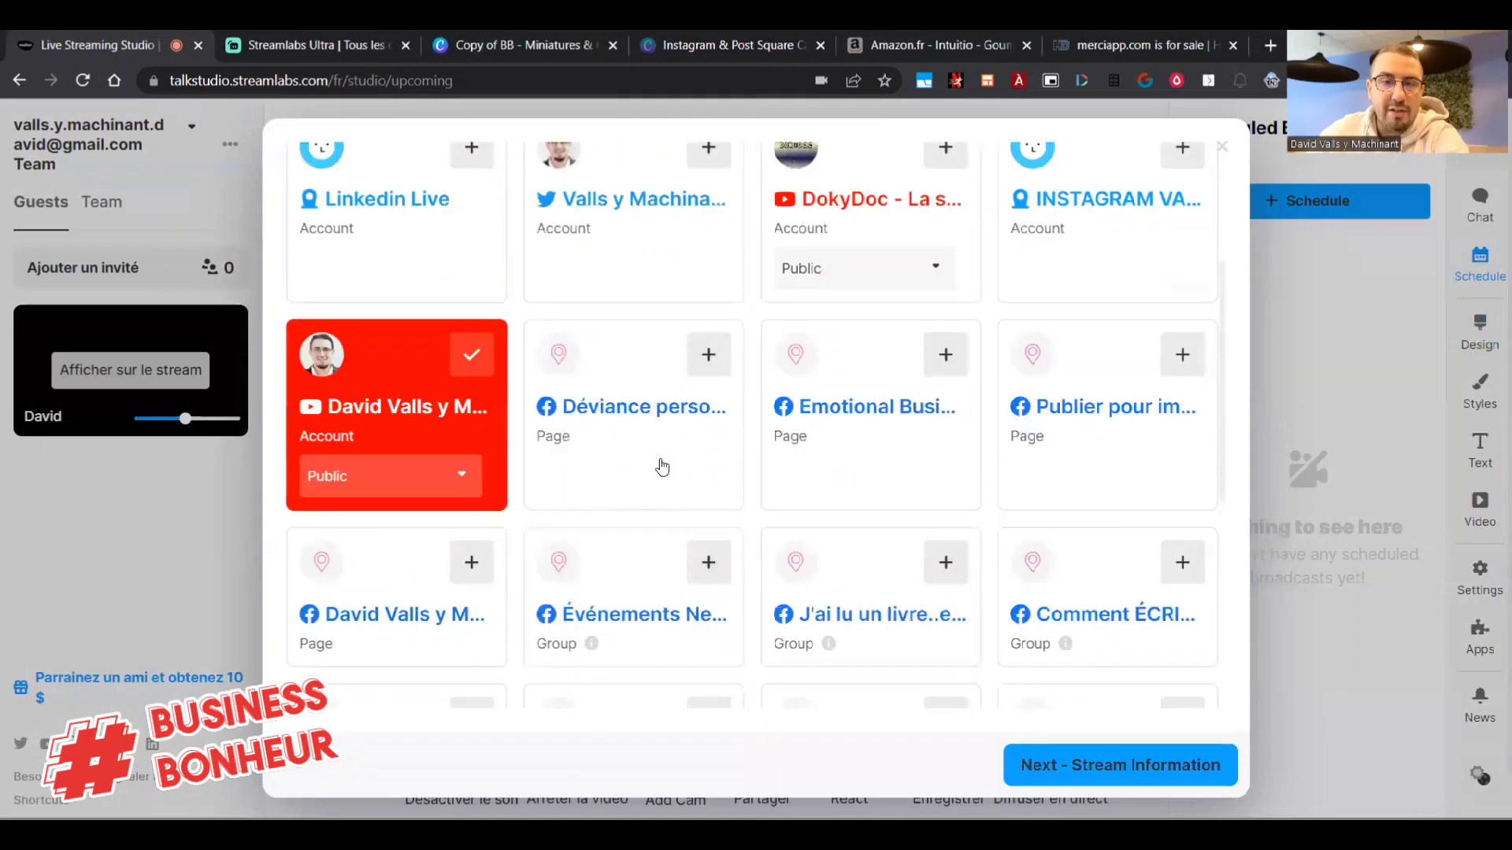
pyautogui.scroll(-3, 859, 480)
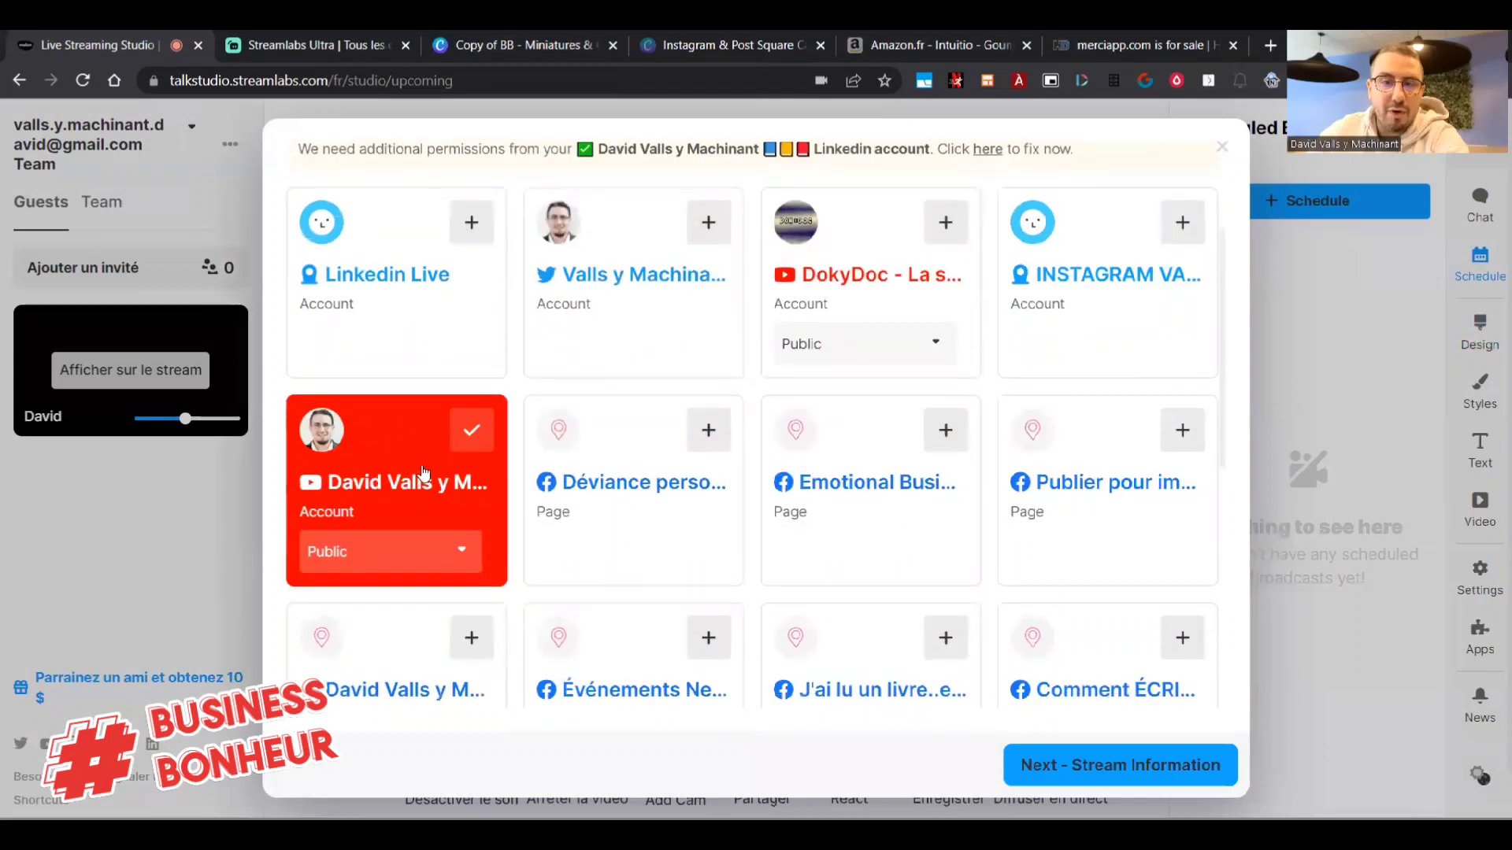
pyautogui.scroll(-6, 418, 478)
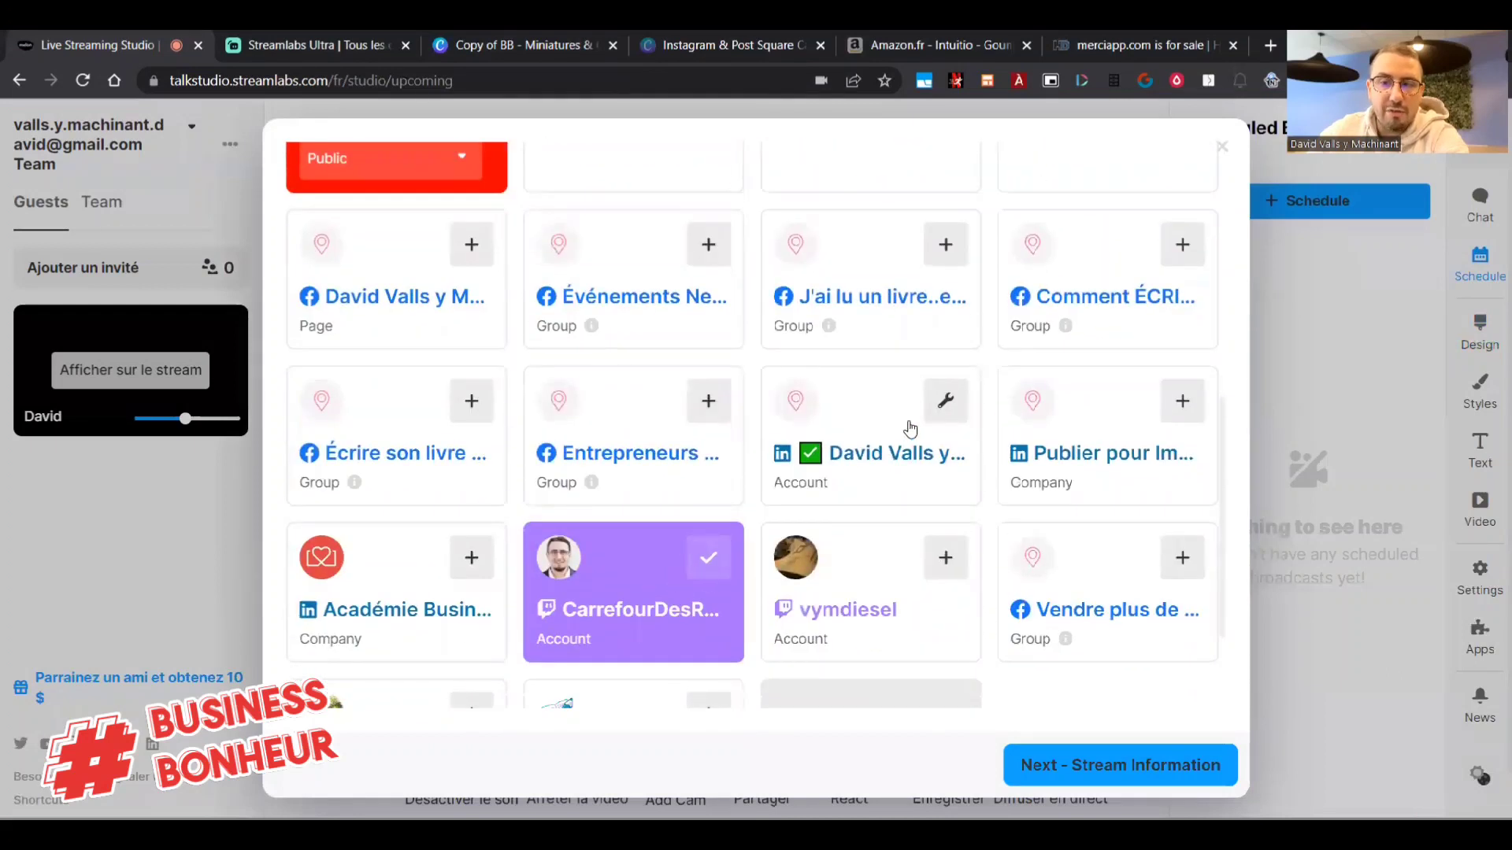
pyautogui.scroll(10, 911, 430)
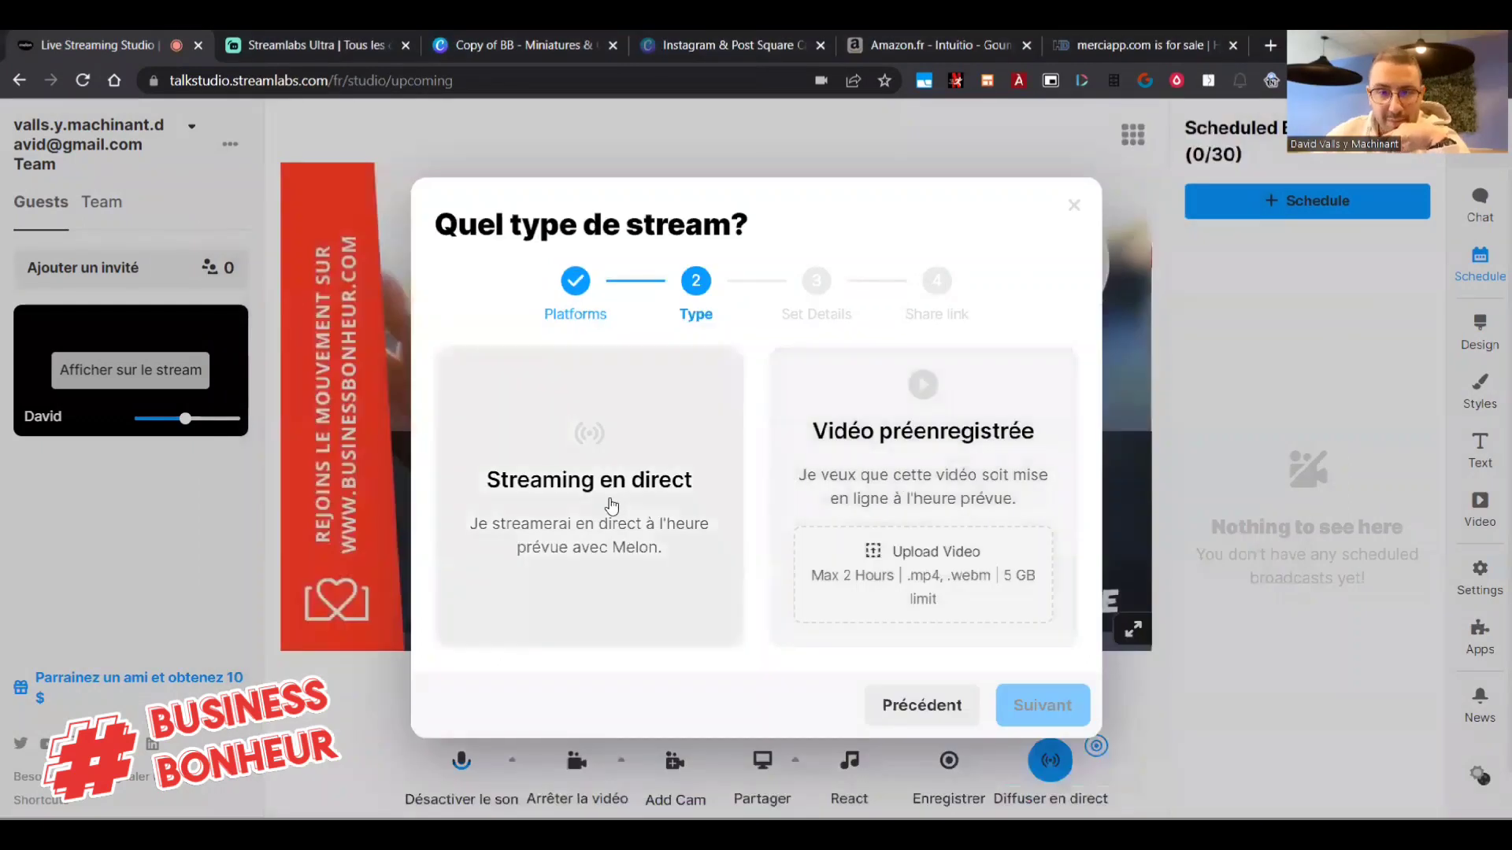
pyautogui.click(612, 505)
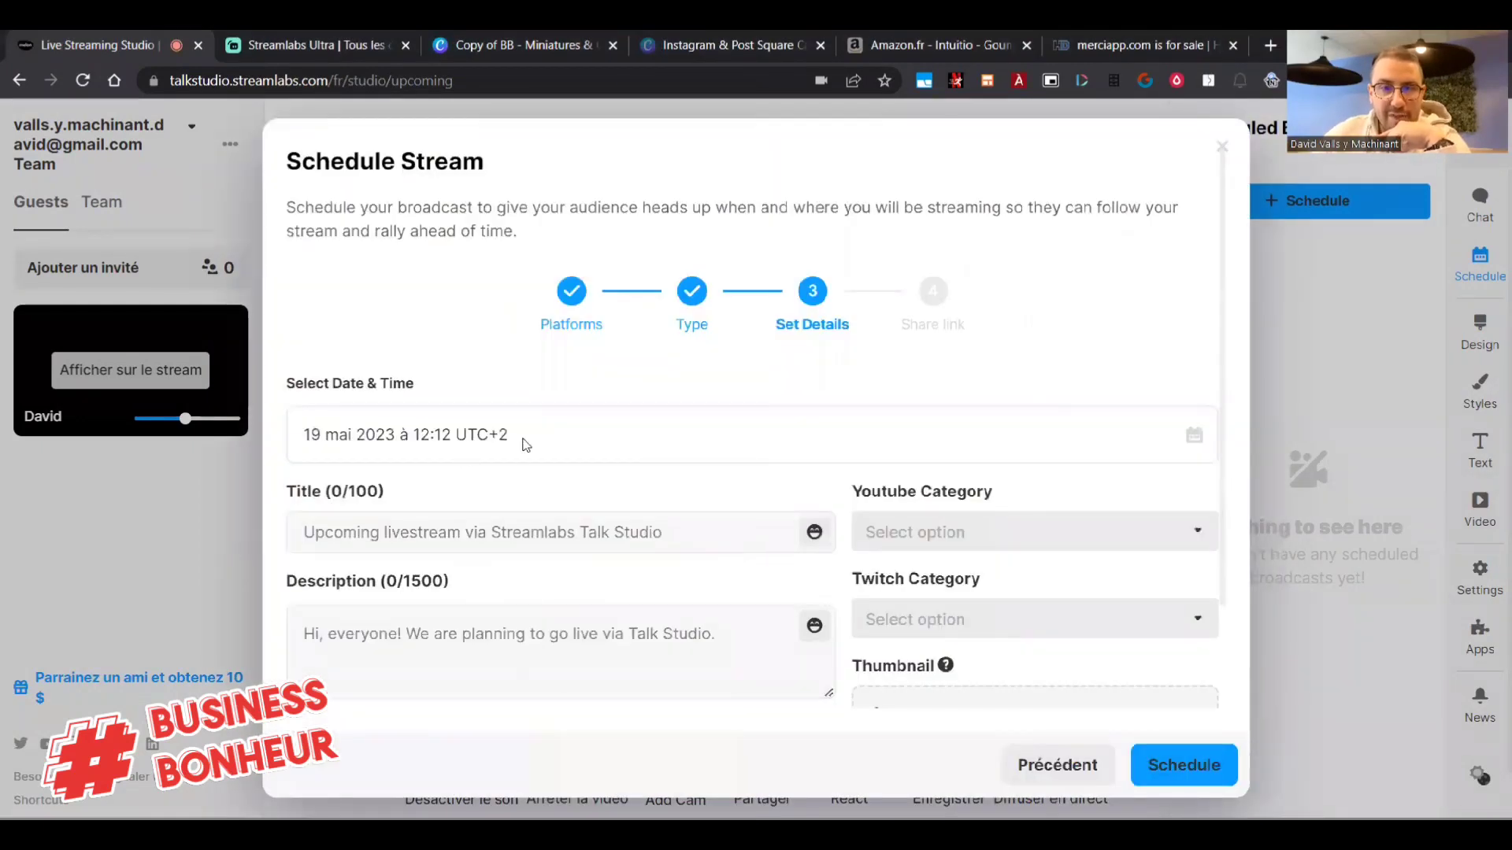
# Set the scheduled stream's date to 19 May 2023 and its time to 2:00 pm.
pyautogui.click(526, 445)
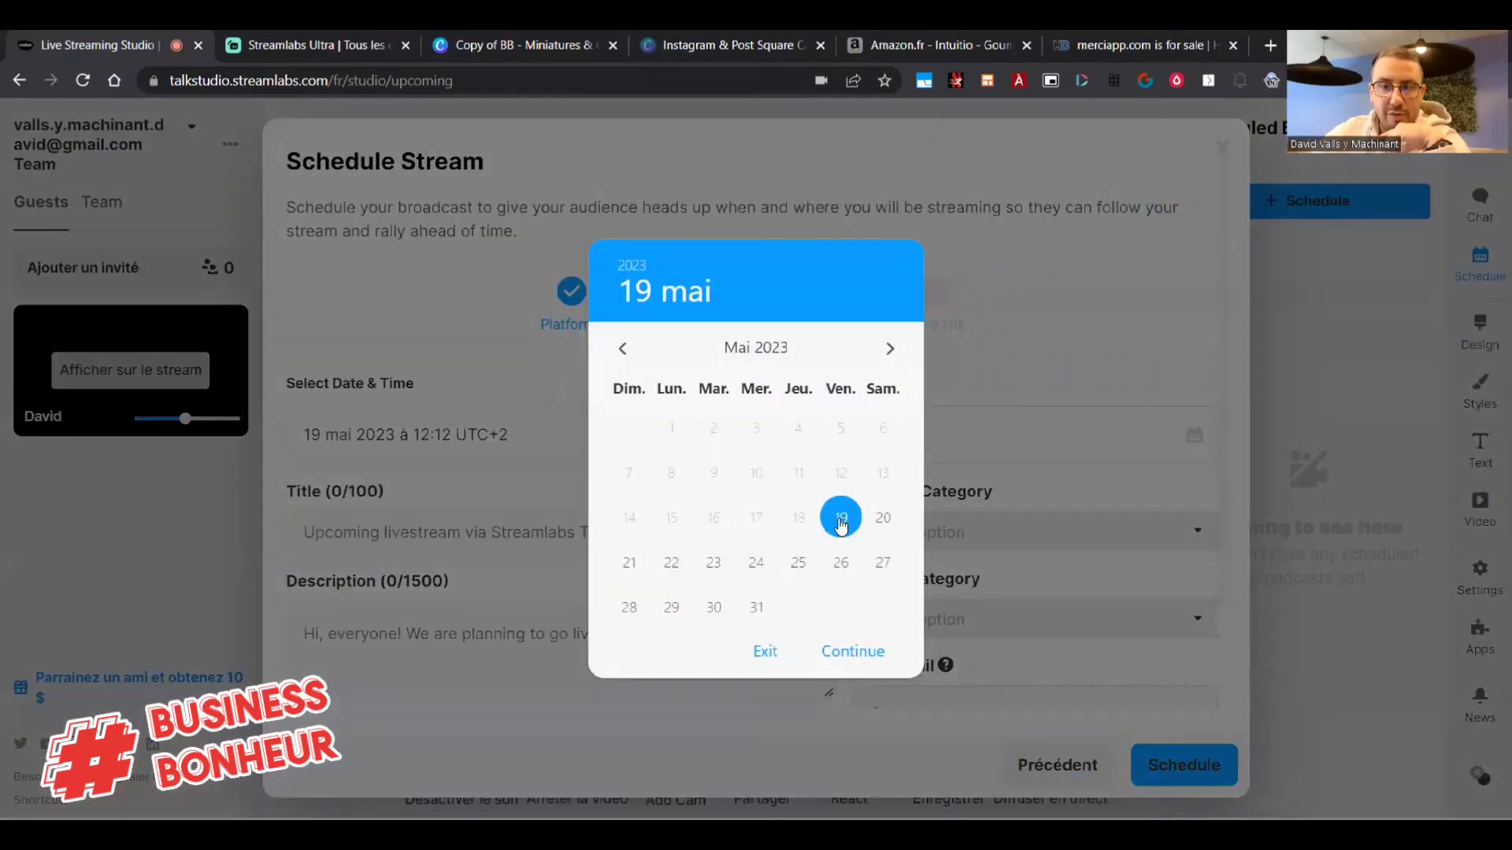
pyautogui.click(841, 526)
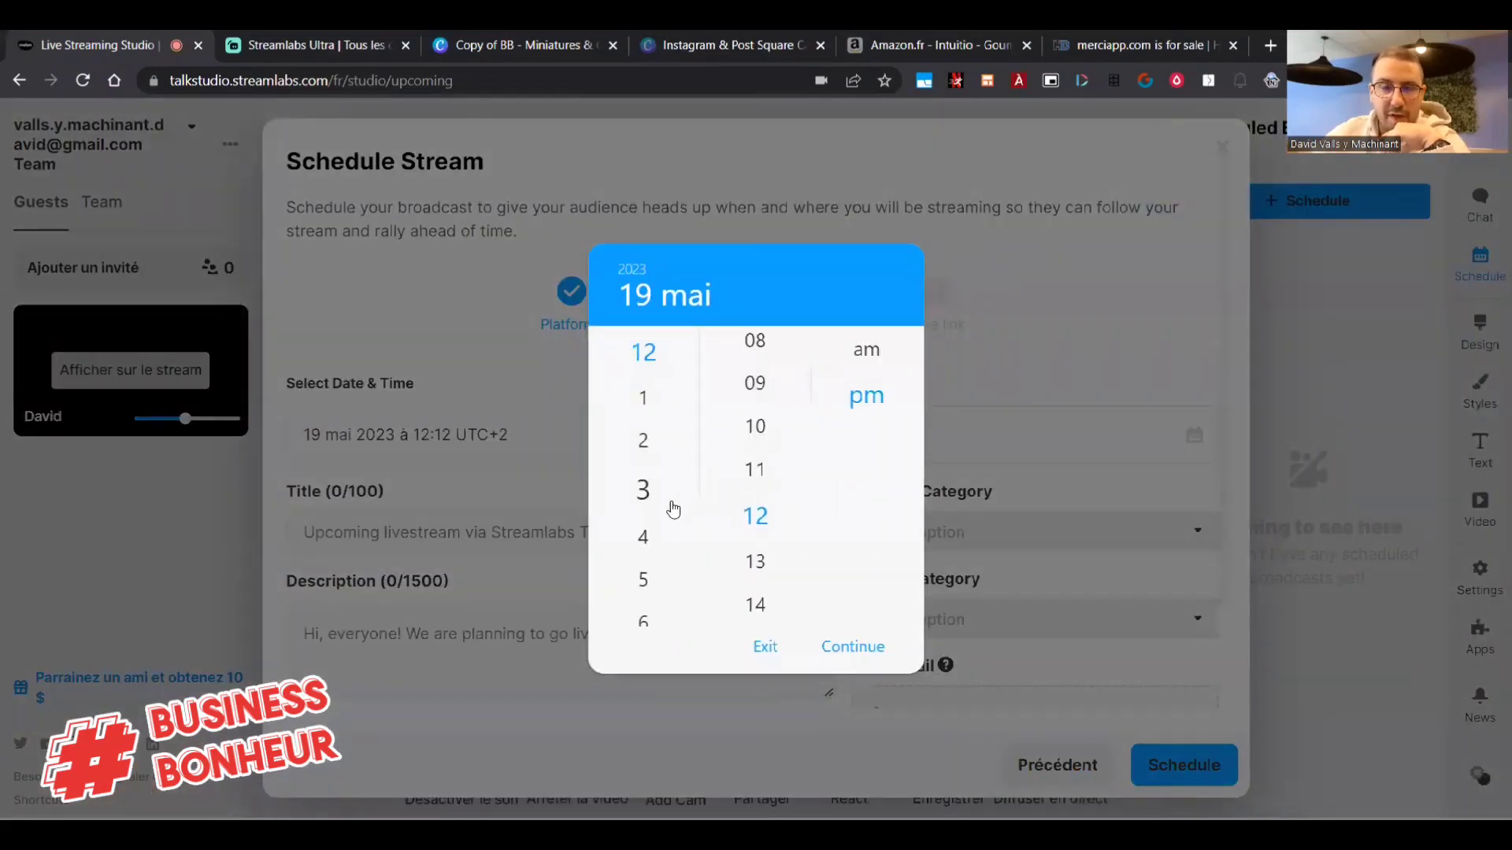
pyautogui.scroll(-2, 673, 510)
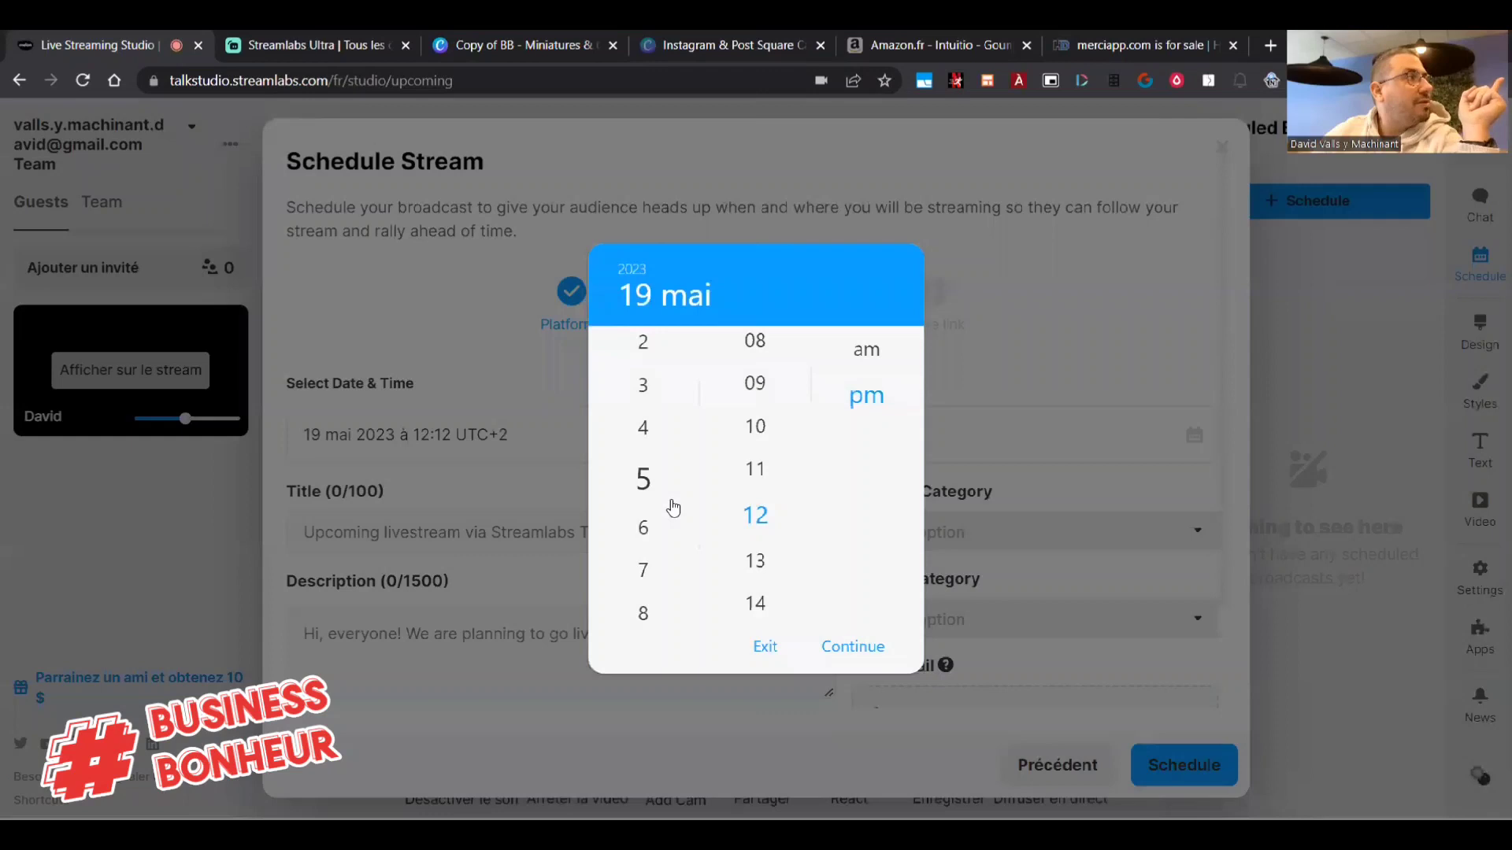
pyautogui.scroll(-3, 675, 509)
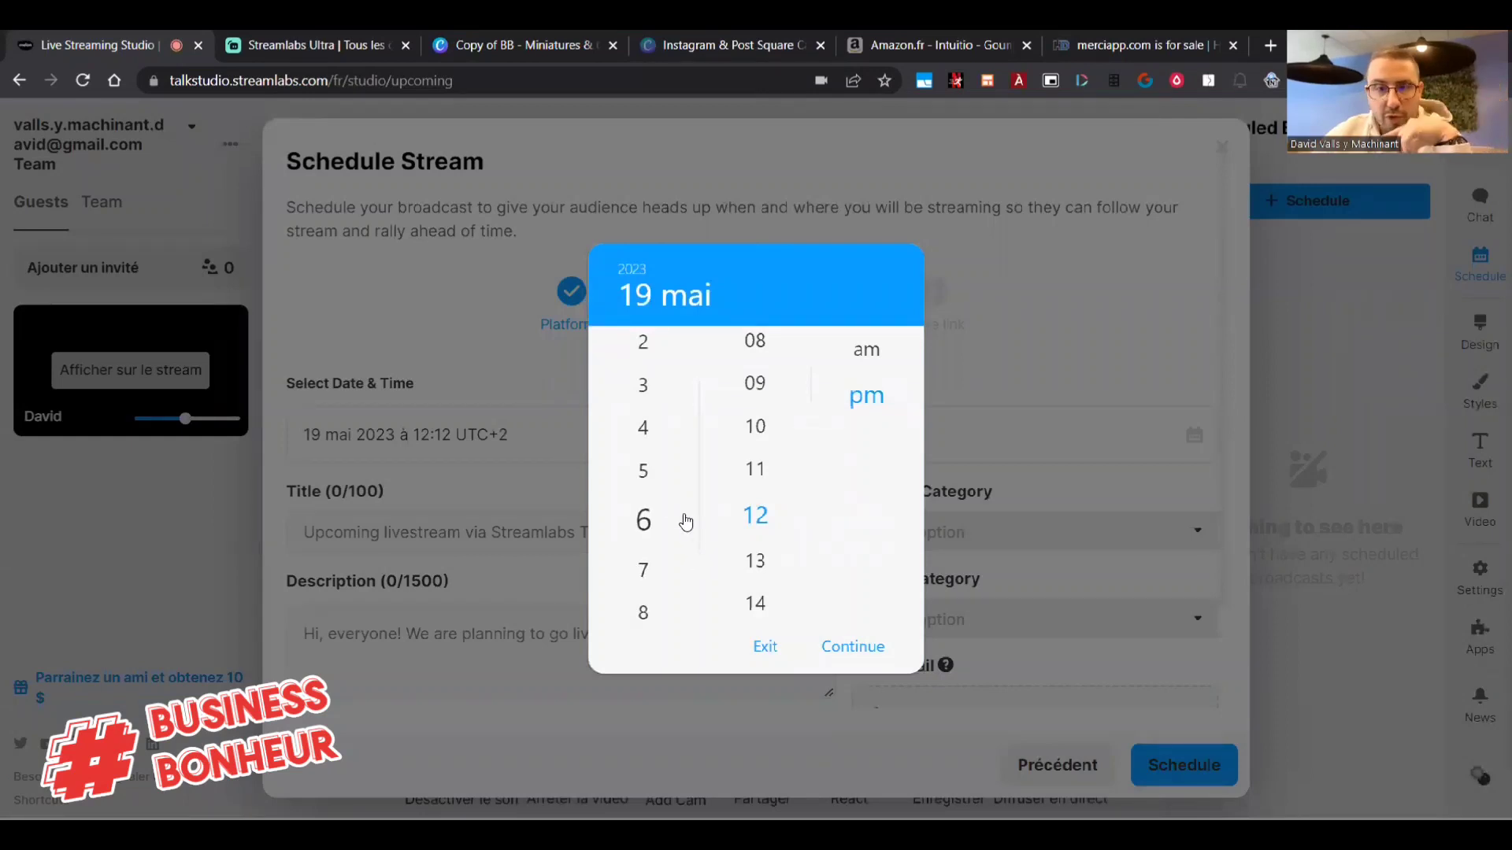
pyautogui.scroll(3, 674, 506)
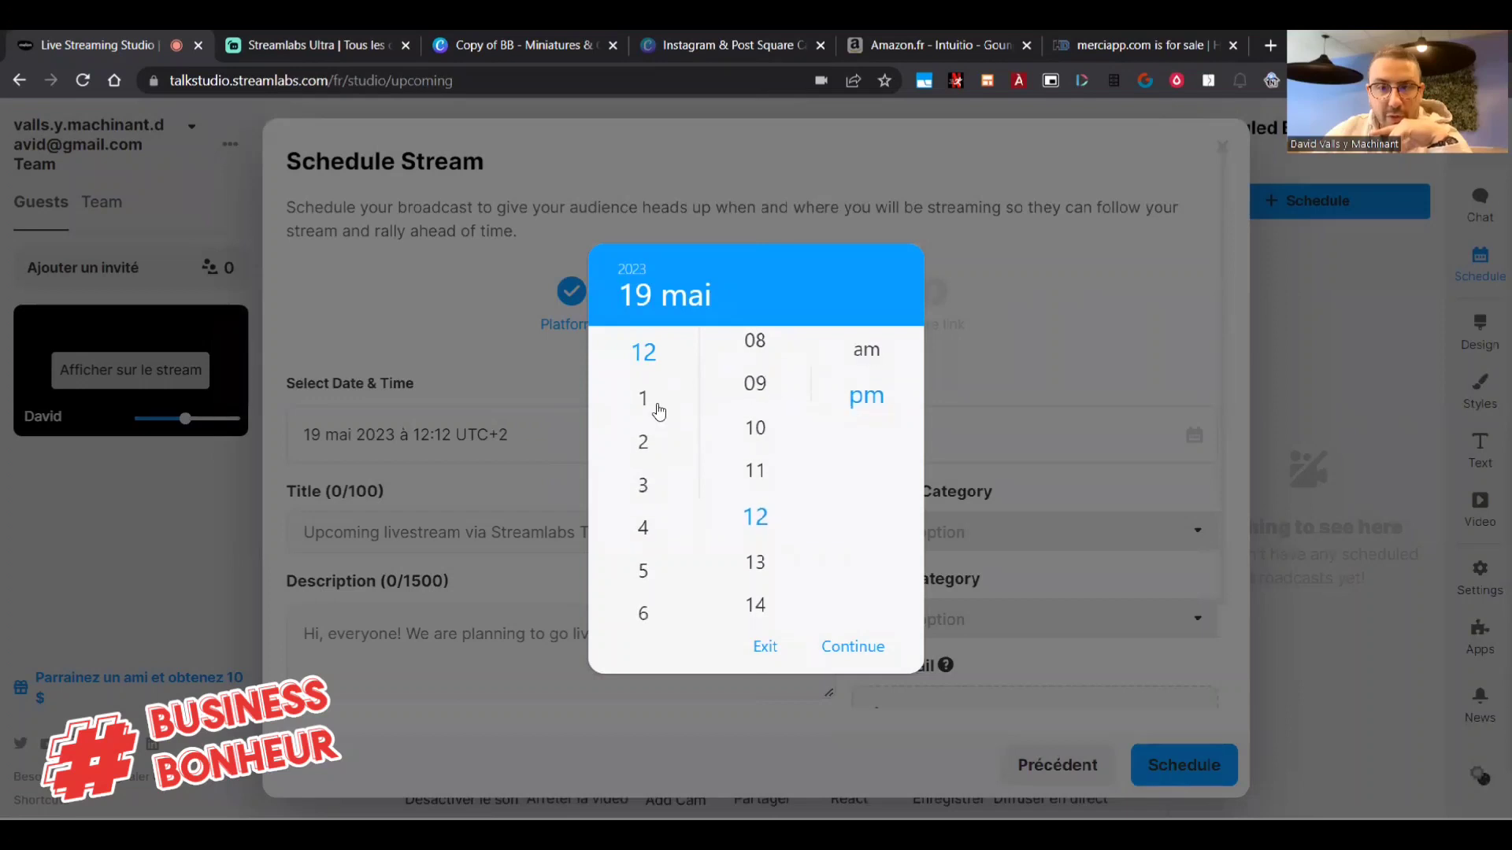
pyautogui.click(644, 449)
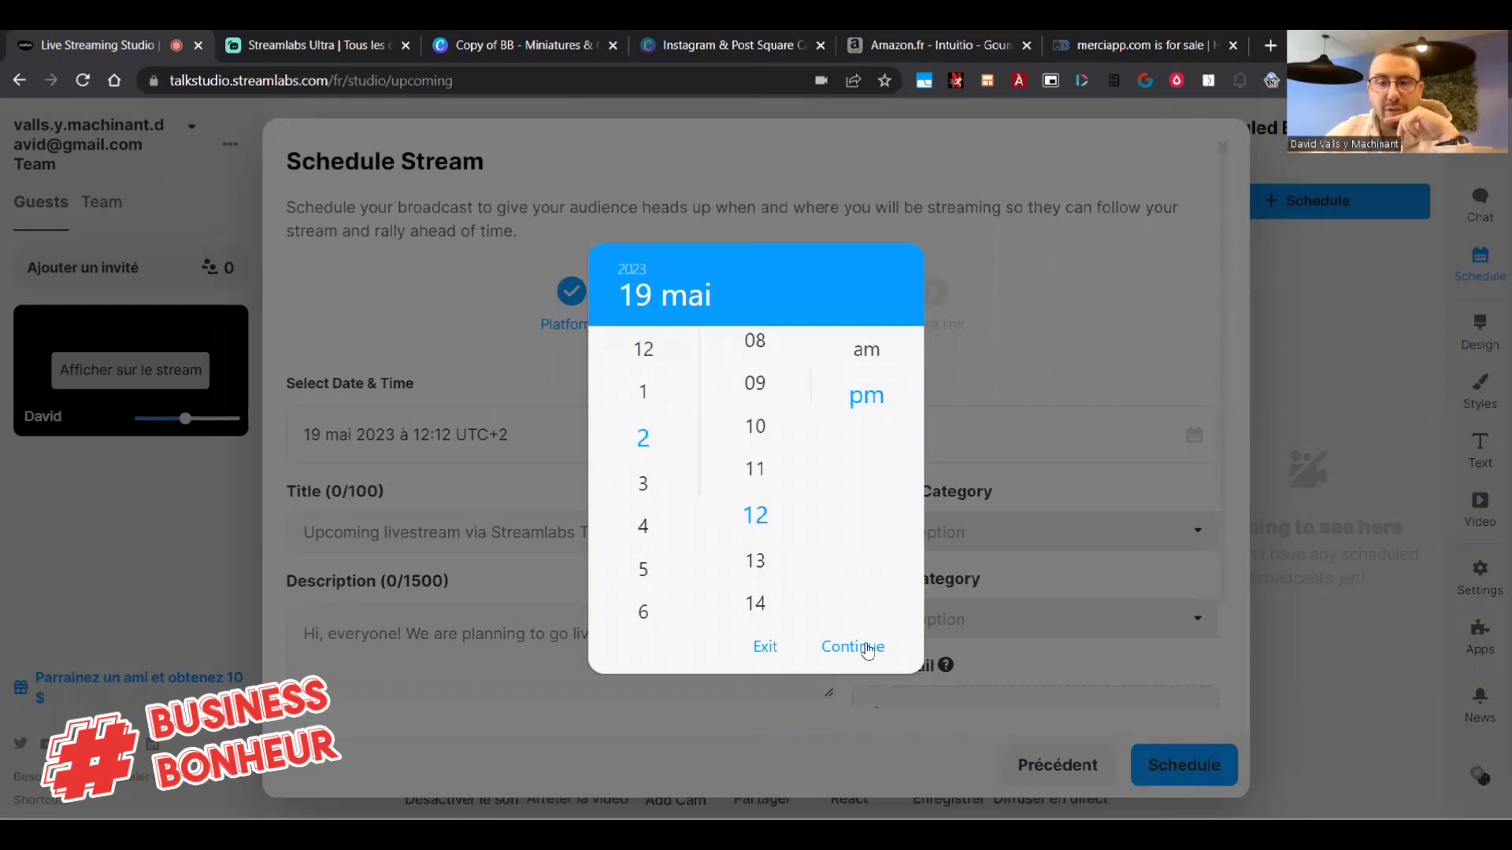
pyautogui.scroll(4, 756, 409)
pyautogui.click(756, 355)
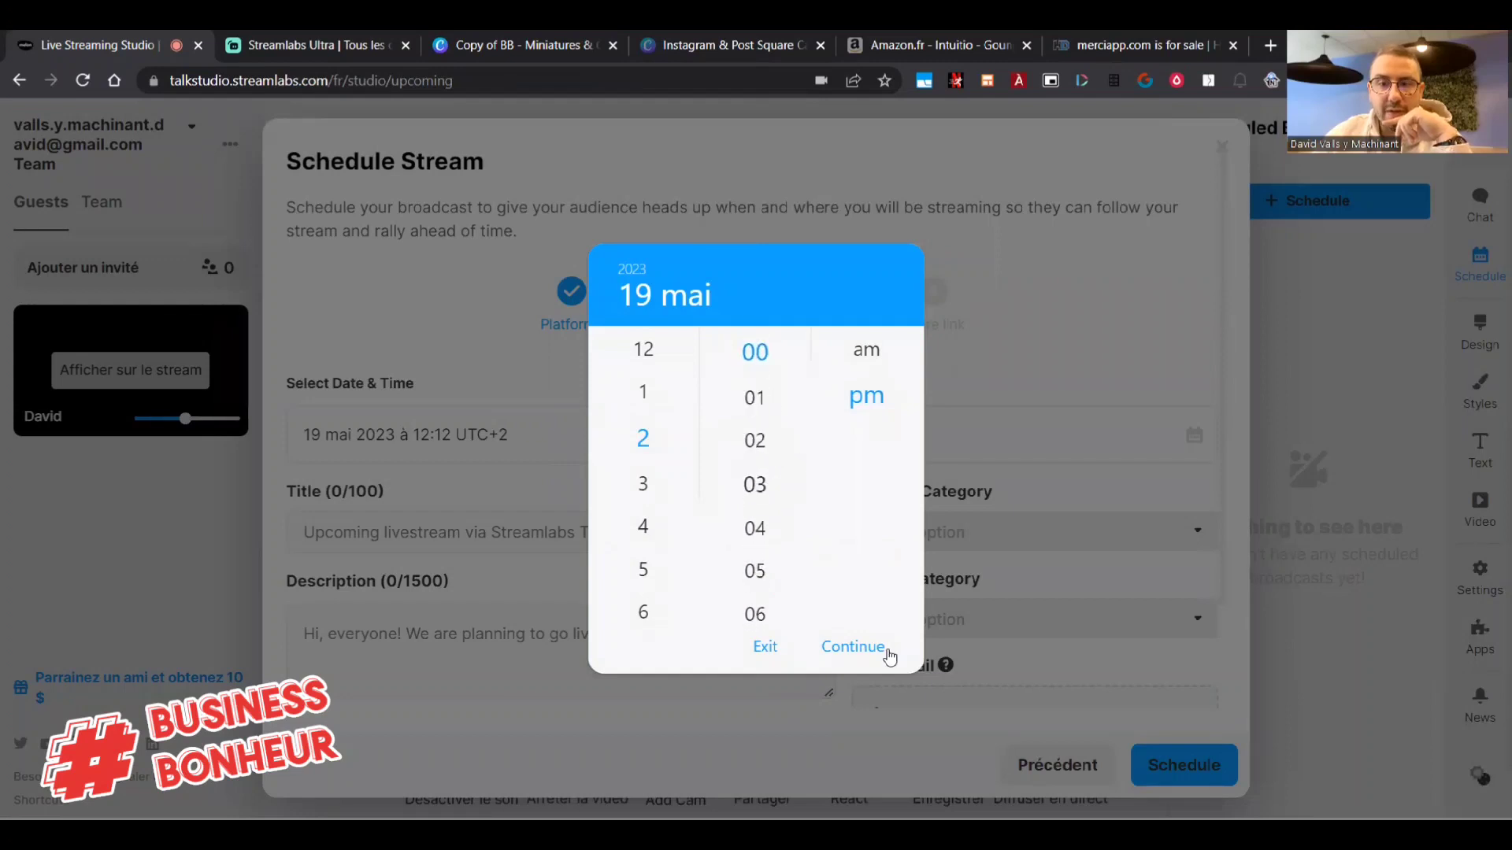
pyautogui.click(866, 647)
# Title the scheduled stream "Ce que je retiens du livre "INTUITIO" de Laurent Gounelle".
pyautogui.scroll(-1, 564, 524)
pyautogui.click(559, 444)
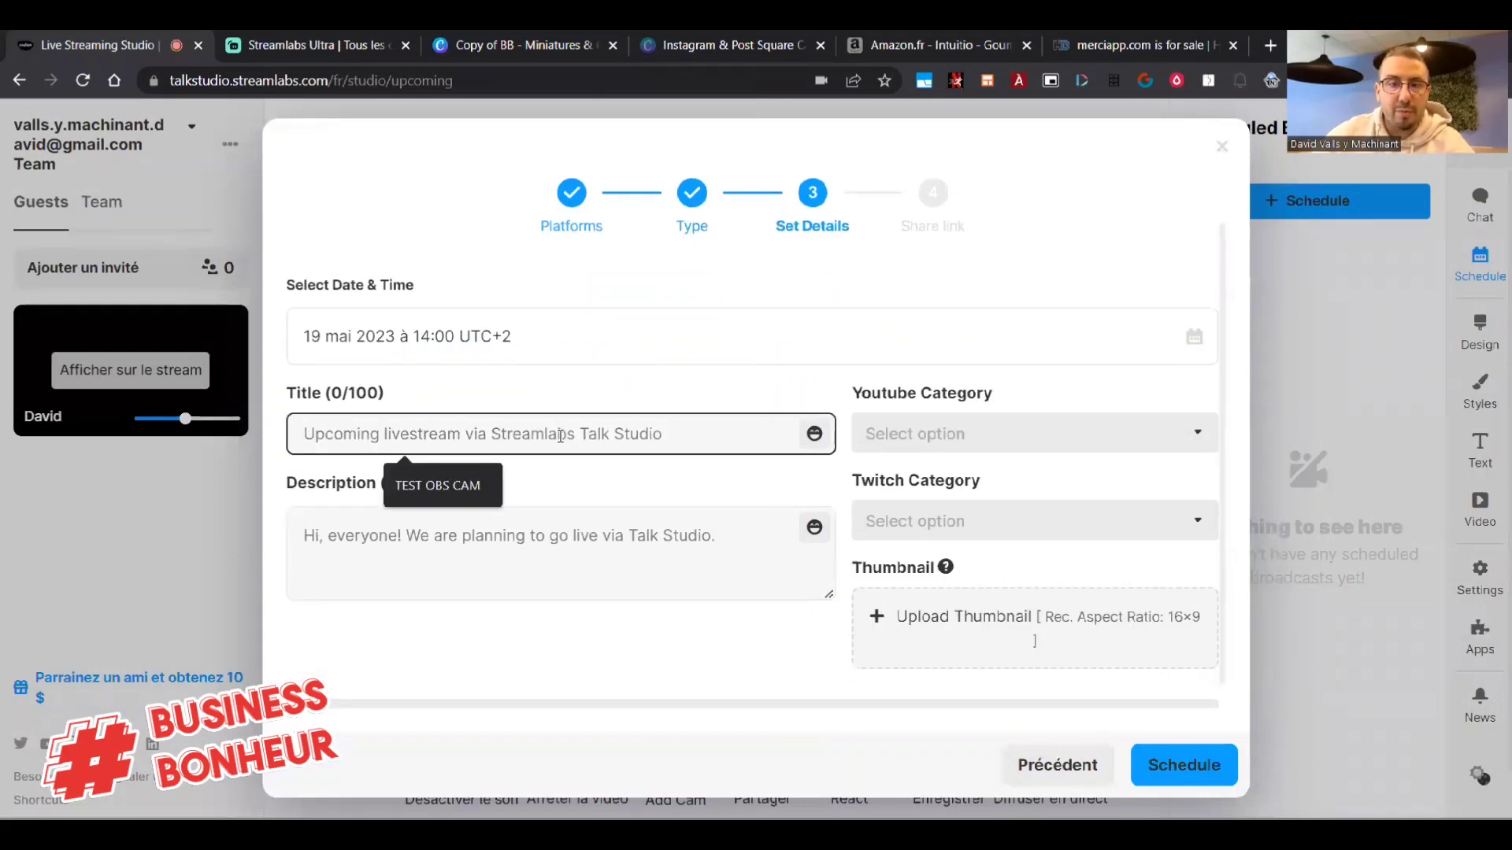
pyautogui.write('CE')
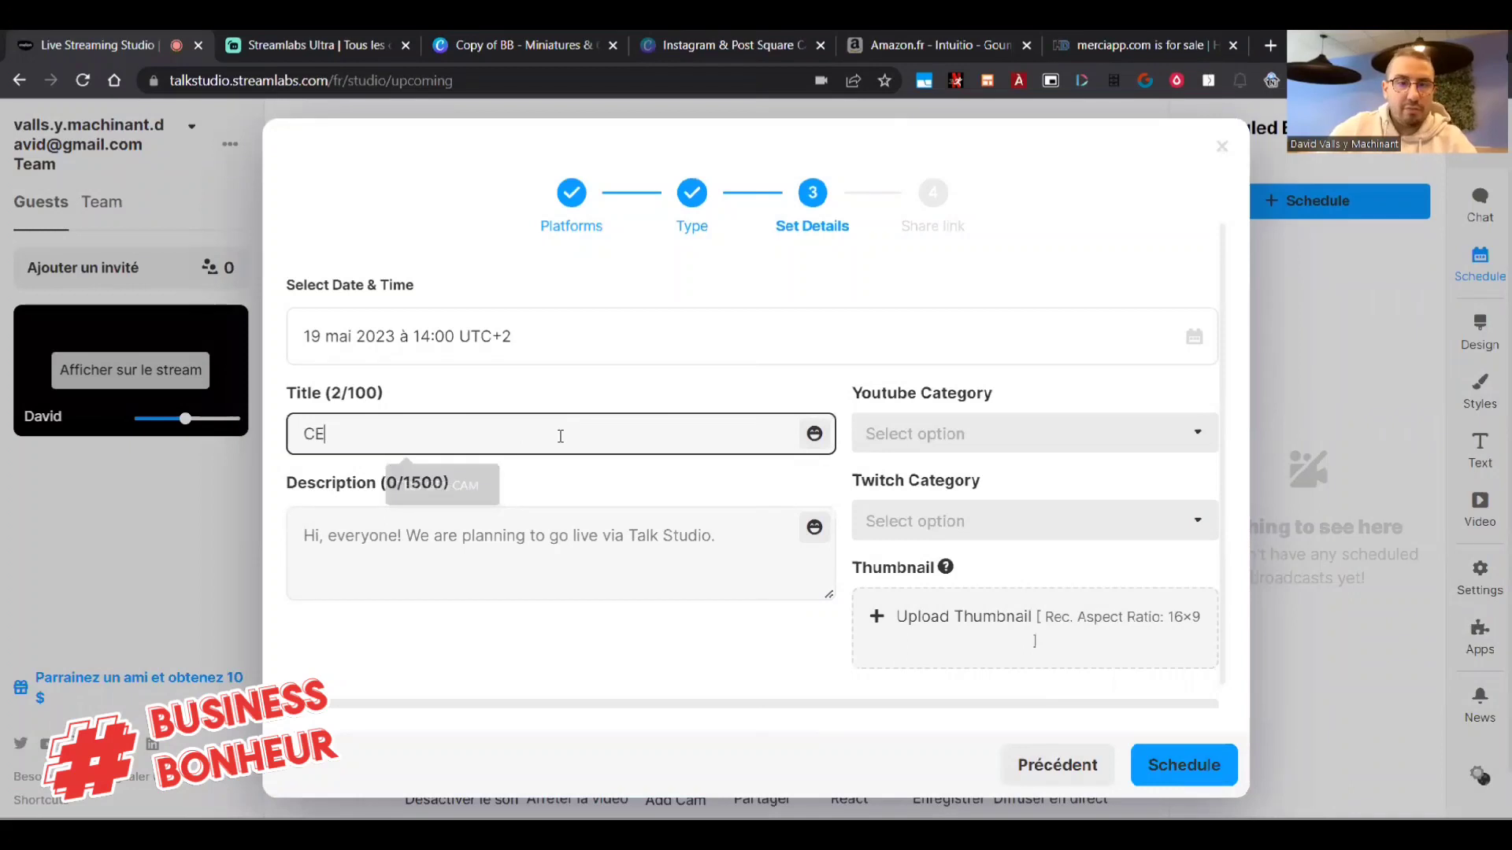
pyautogui.press('BackSpace')
pyautogui.write('e que je te')
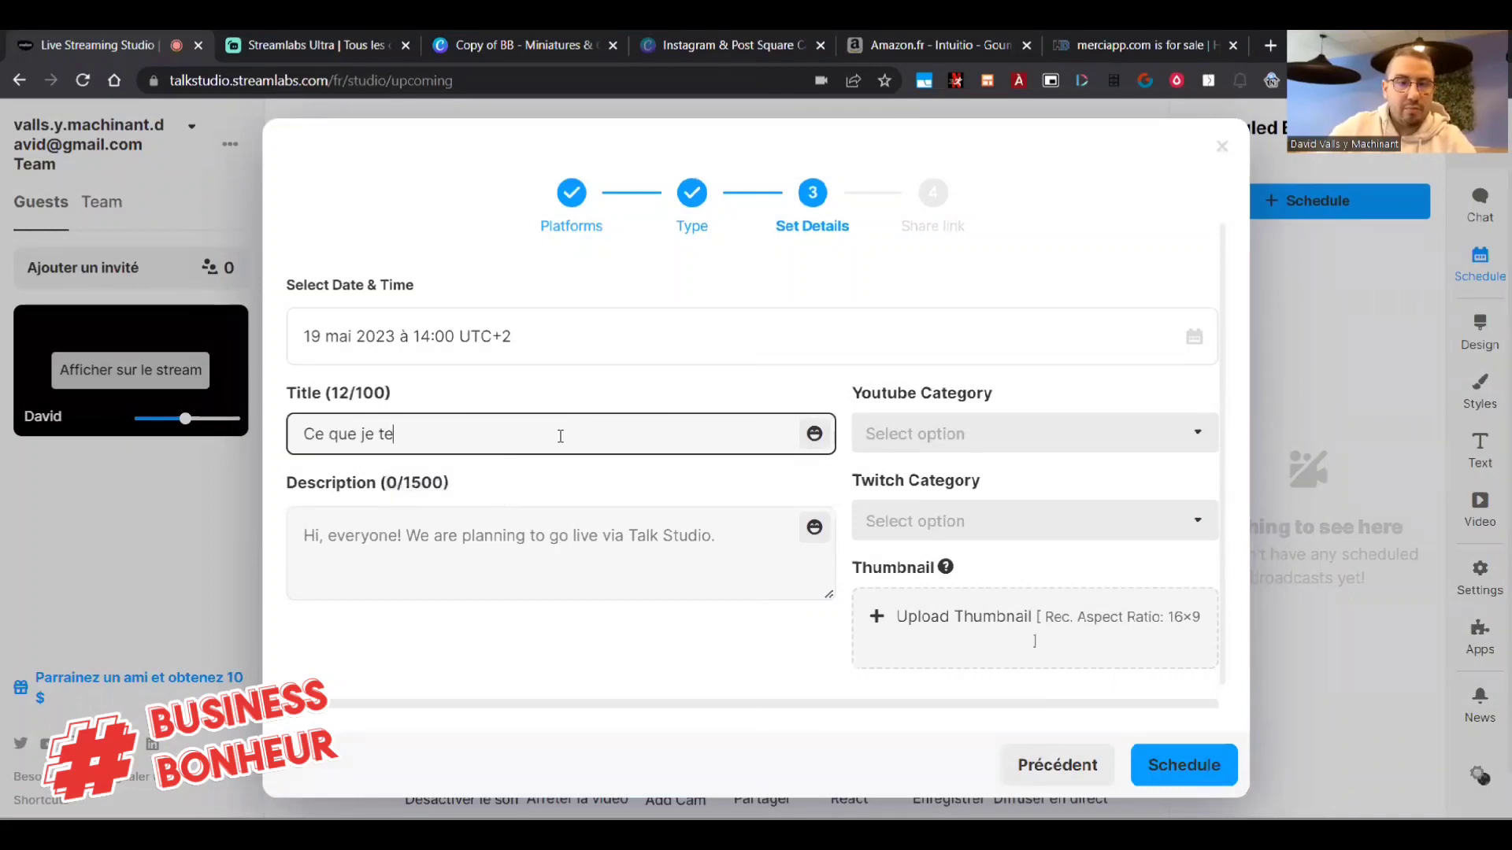
pyautogui.write('it')
pyautogui.press('BackSpace')
pyautogui.press('BackSpace')
pyautogui.write('tiens d')
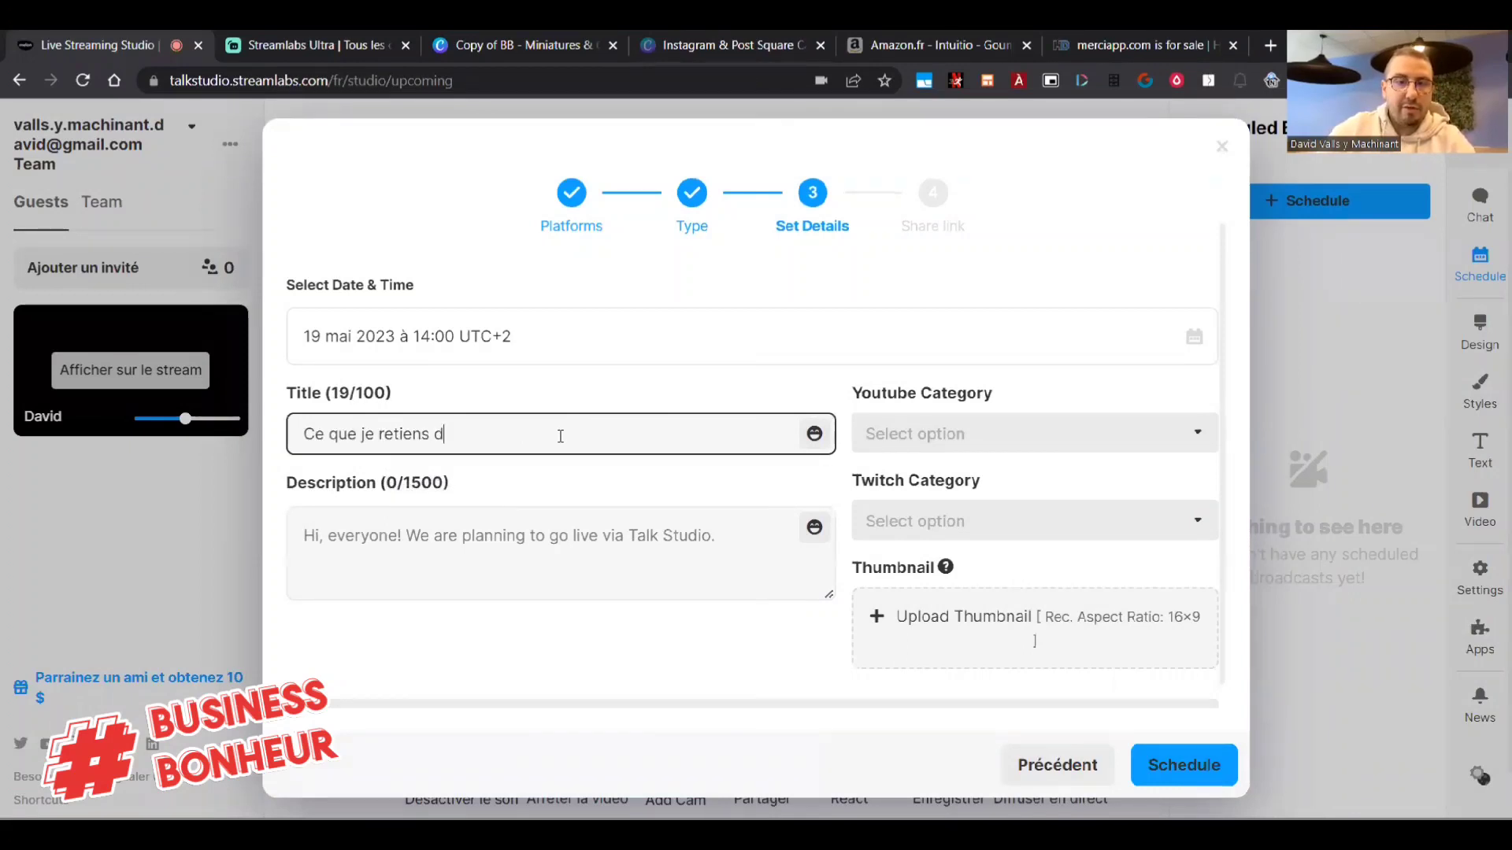
pyautogui.write('u livre "I')
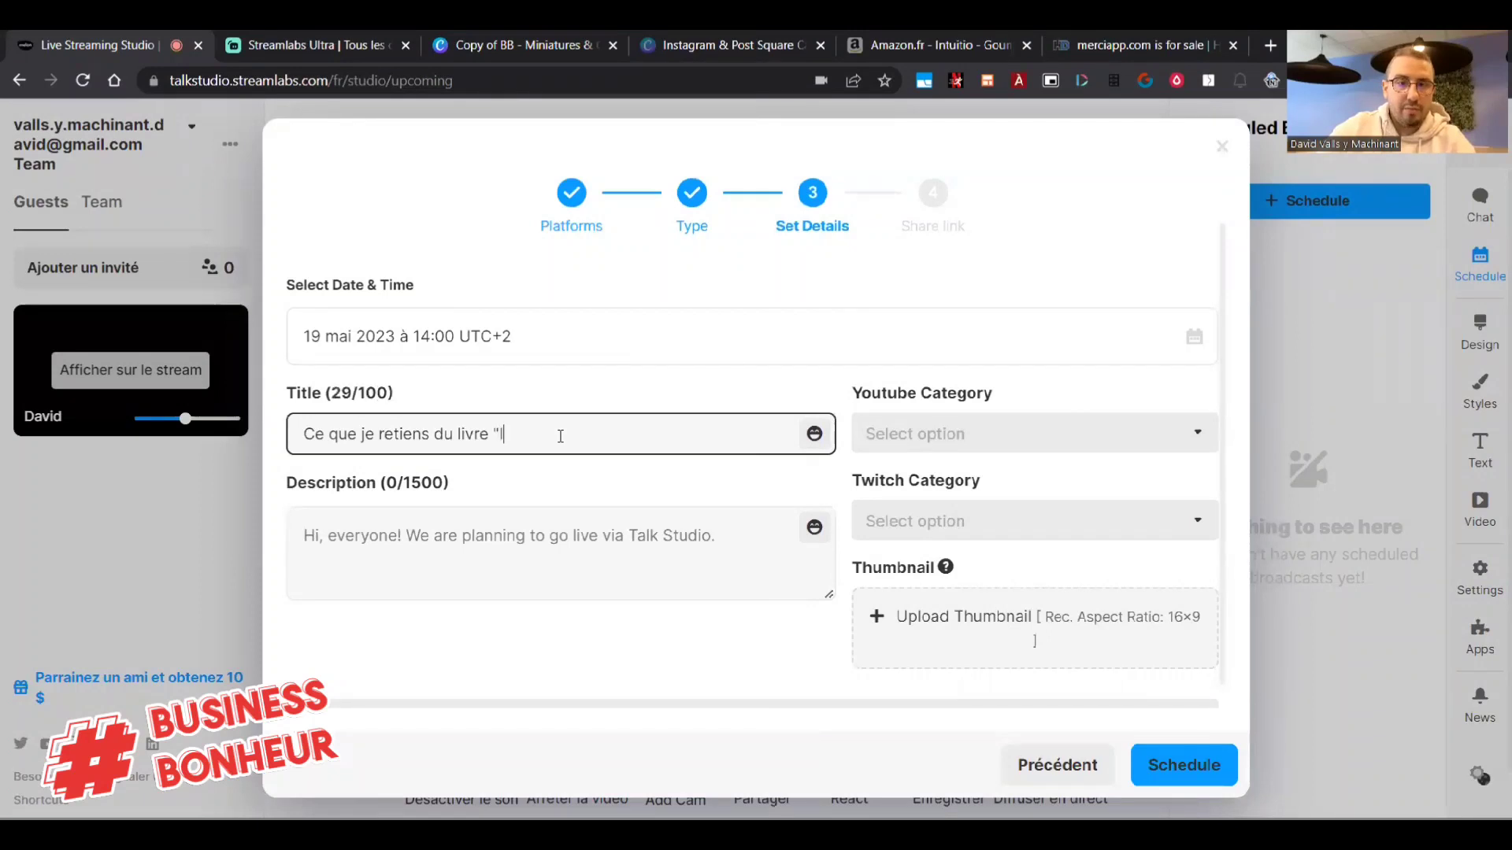
pyautogui.write('NTUITIO" de Laurent Gounelle')
# Switch to ChatGPT in place of the Streamlabs Ultra page and open the existing "Académie Business Bonheur" conversation.
pyautogui.click(490, 576)
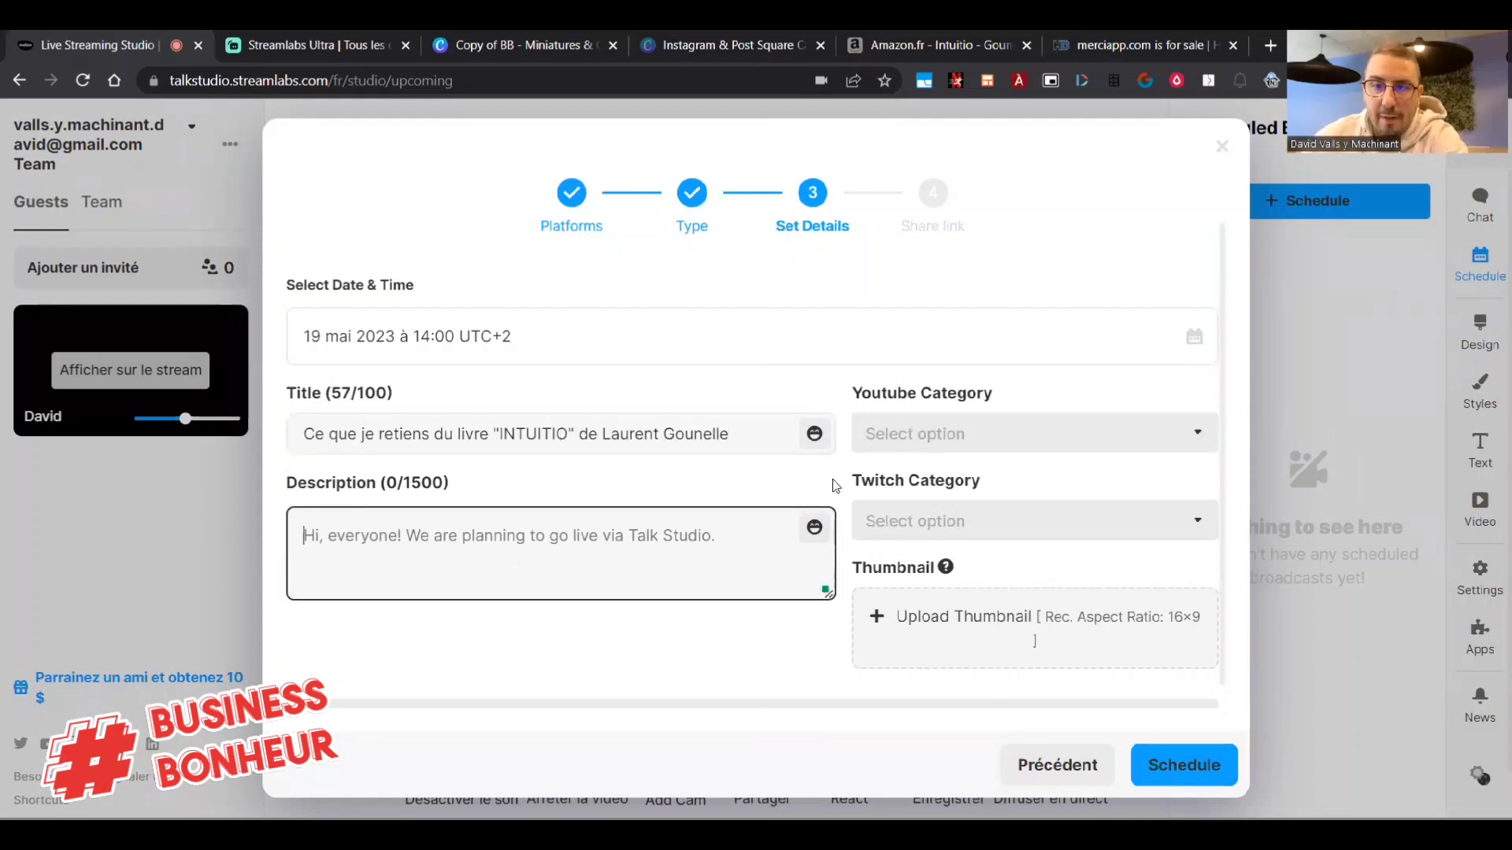
pyautogui.click(349, 45)
pyautogui.click(352, 72)
pyautogui.write('c')
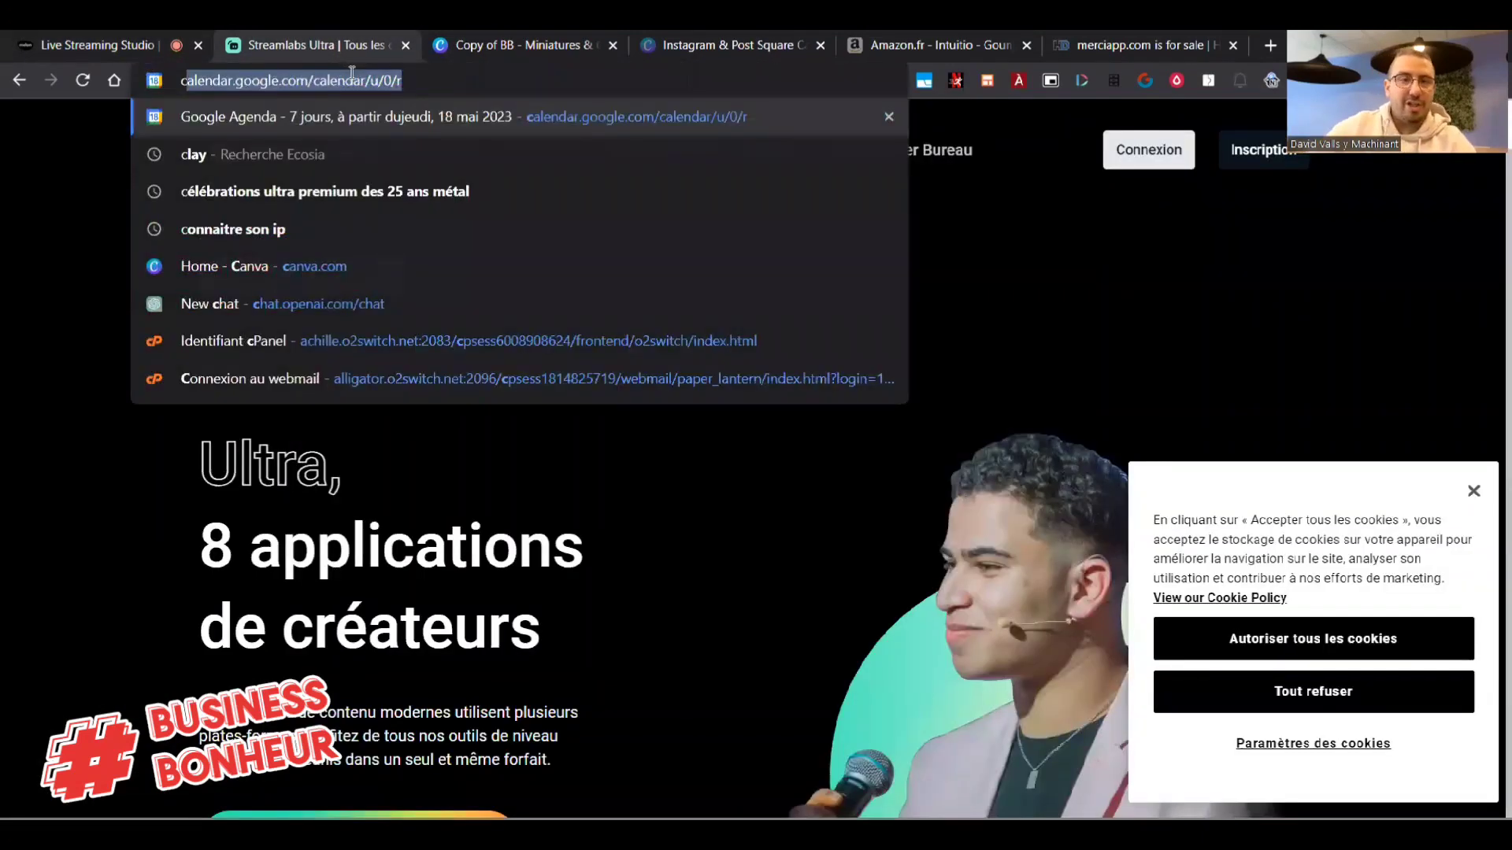
pyautogui.write('hat')
pyautogui.press('Return')
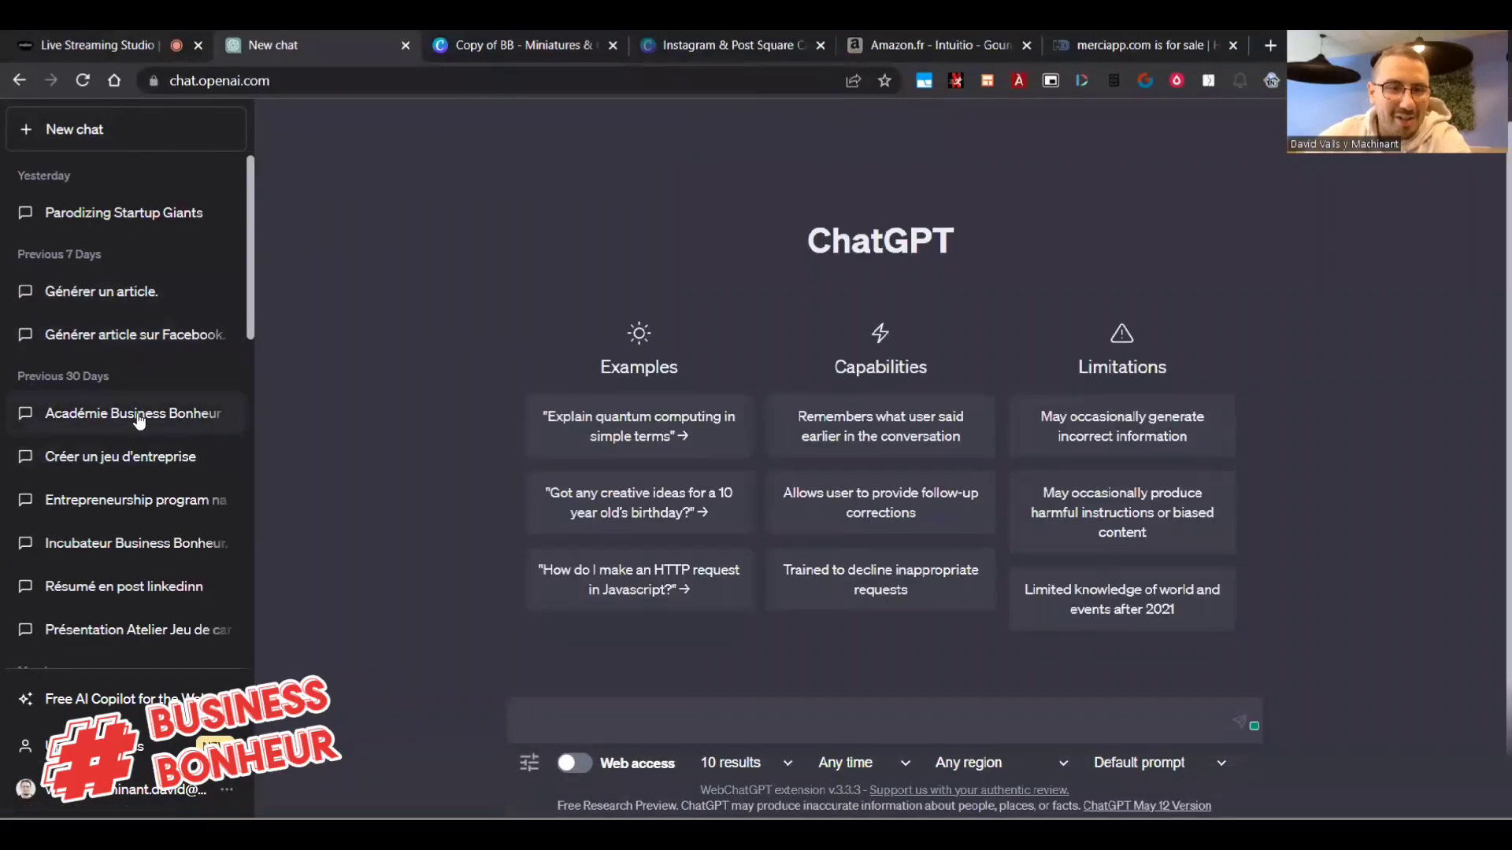
pyautogui.click(139, 421)
# Copy the full stream title from the Talk Studio scheduling form and return to the ChatGPT conversation.
pyautogui.click(145, 41)
pyautogui.click(307, 45)
pyautogui.click(140, 49)
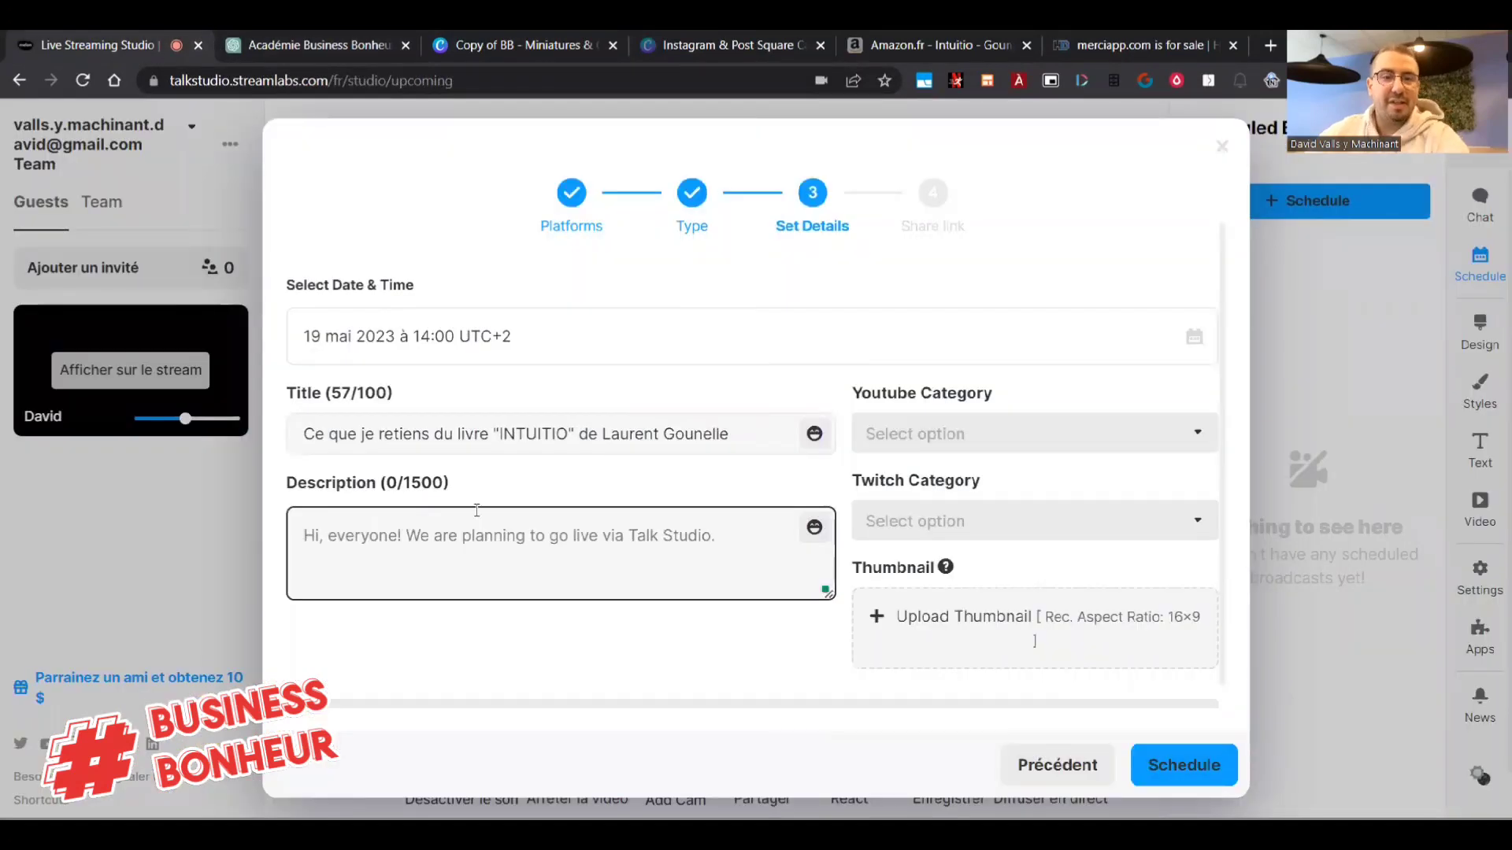
pyautogui.tripleClick(477, 434)
pyautogui.click(346, 49)
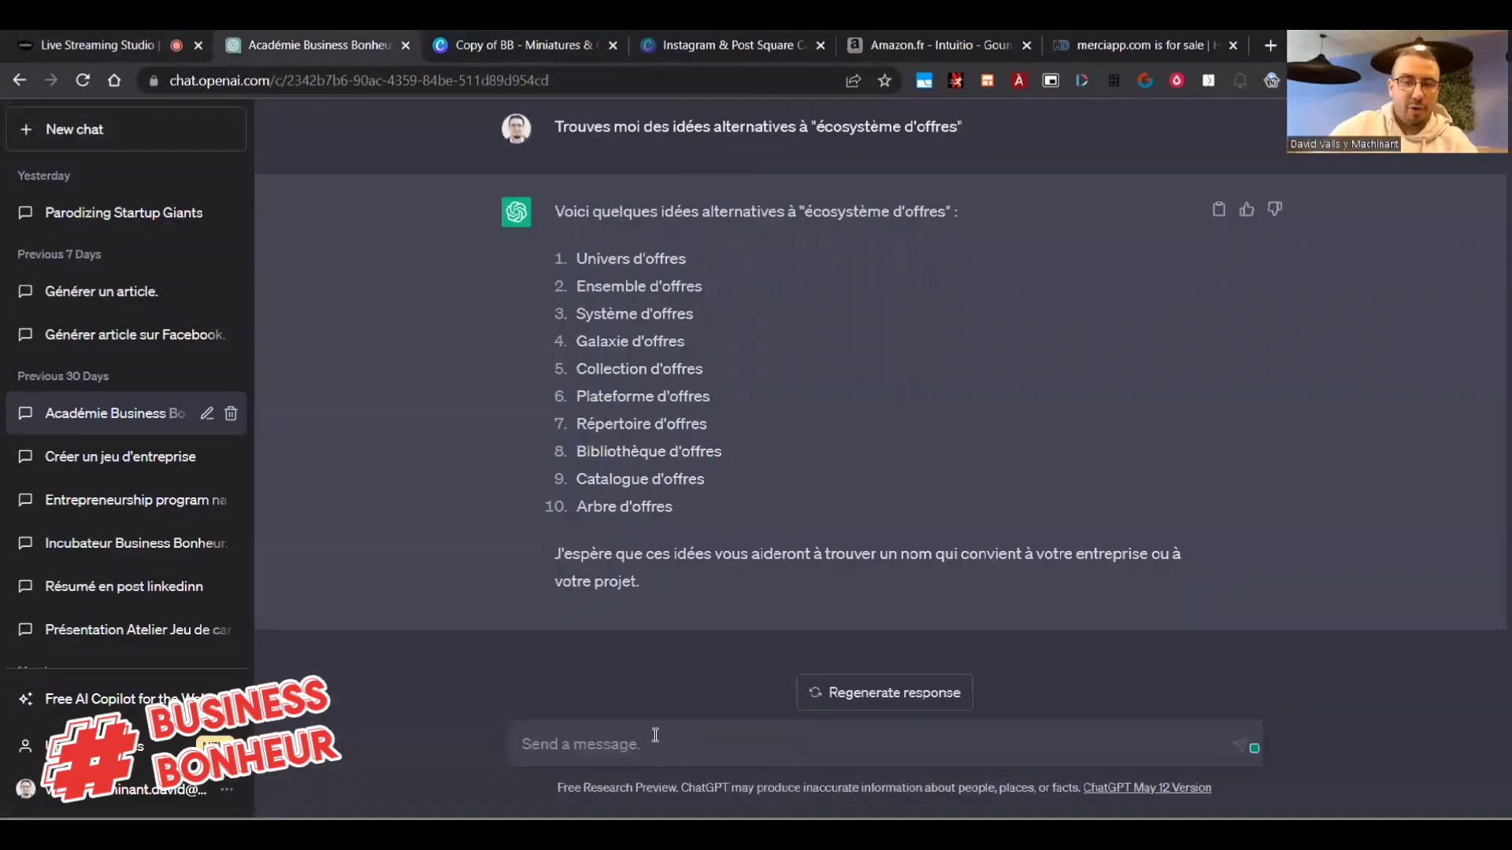
# Ask in French for a text of maximum 1500 characters describing a YouTube video sharing "Ce que je retiens du livre "INTUITIO" de Laurent Gounelle".
pyautogui.write('Rédige moi ')
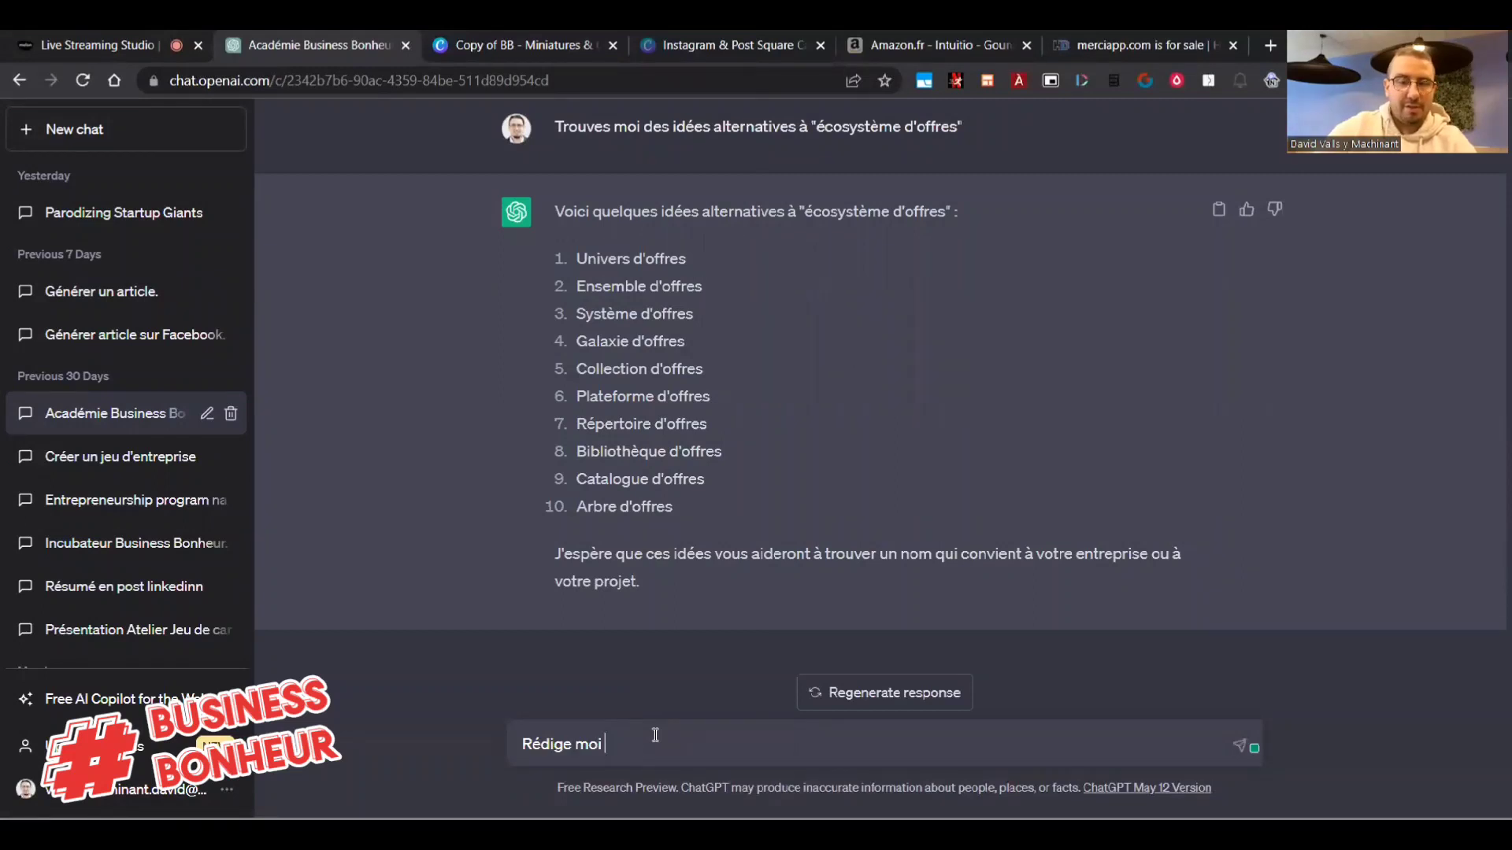
pyautogui.write('un tete')
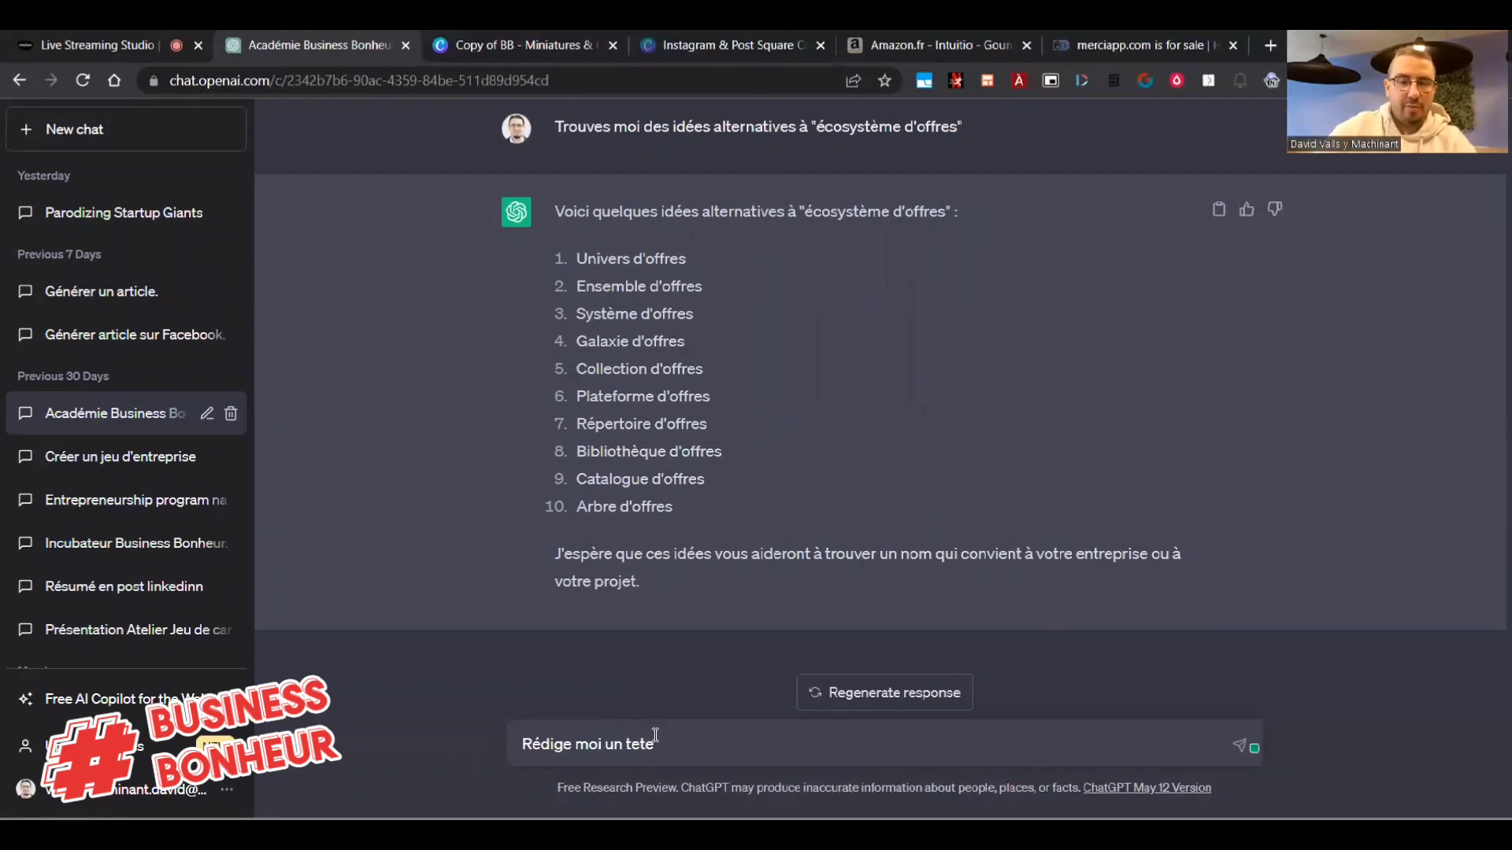
pyautogui.press('BackSpace')
pyautogui.press('BackSpace')
pyautogui.write('xte de maximum')
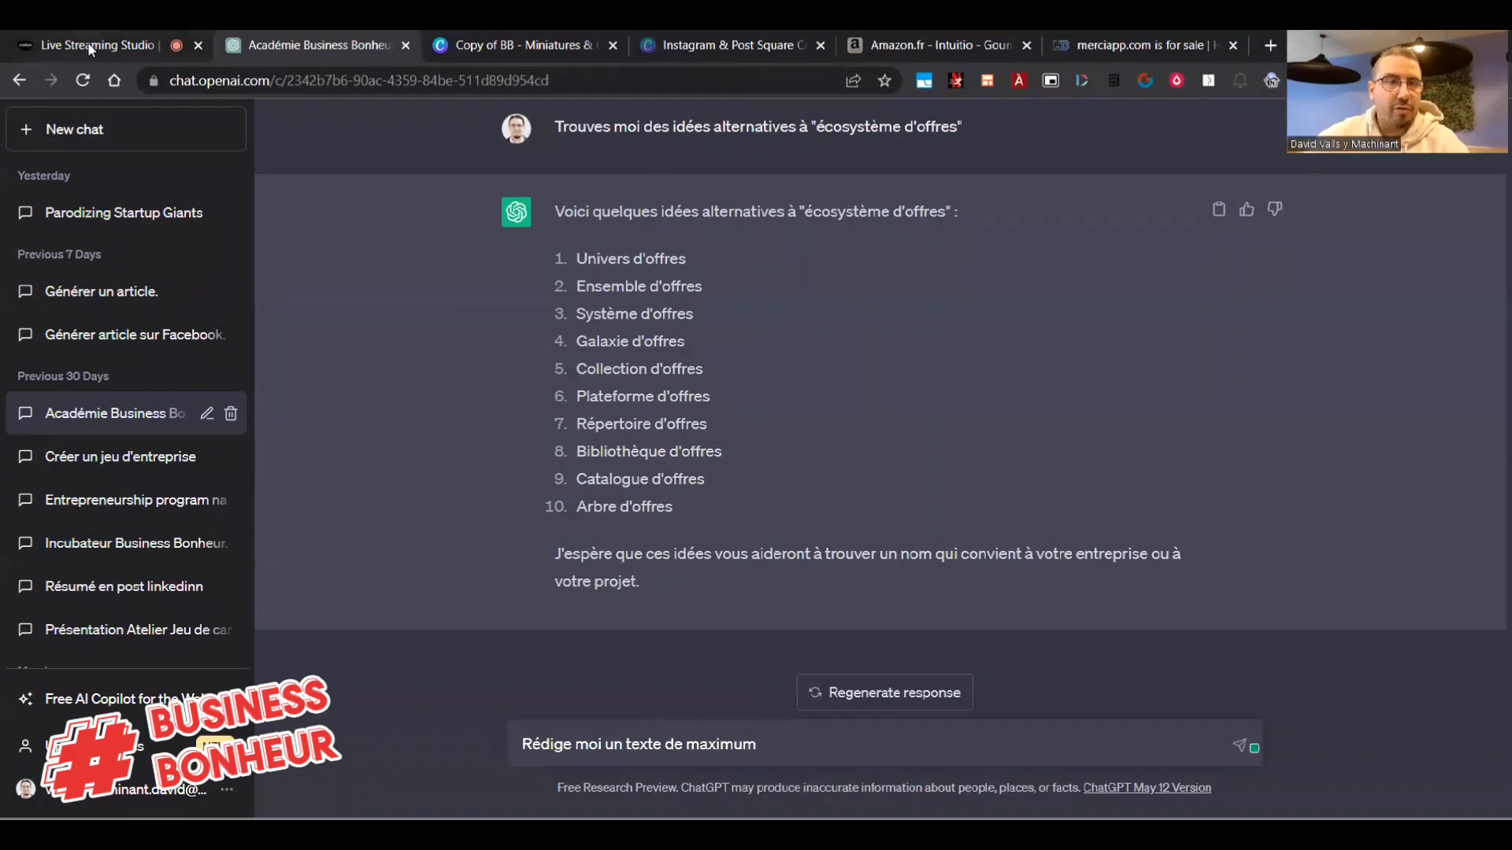
pyautogui.click(88, 45)
pyautogui.click(279, 49)
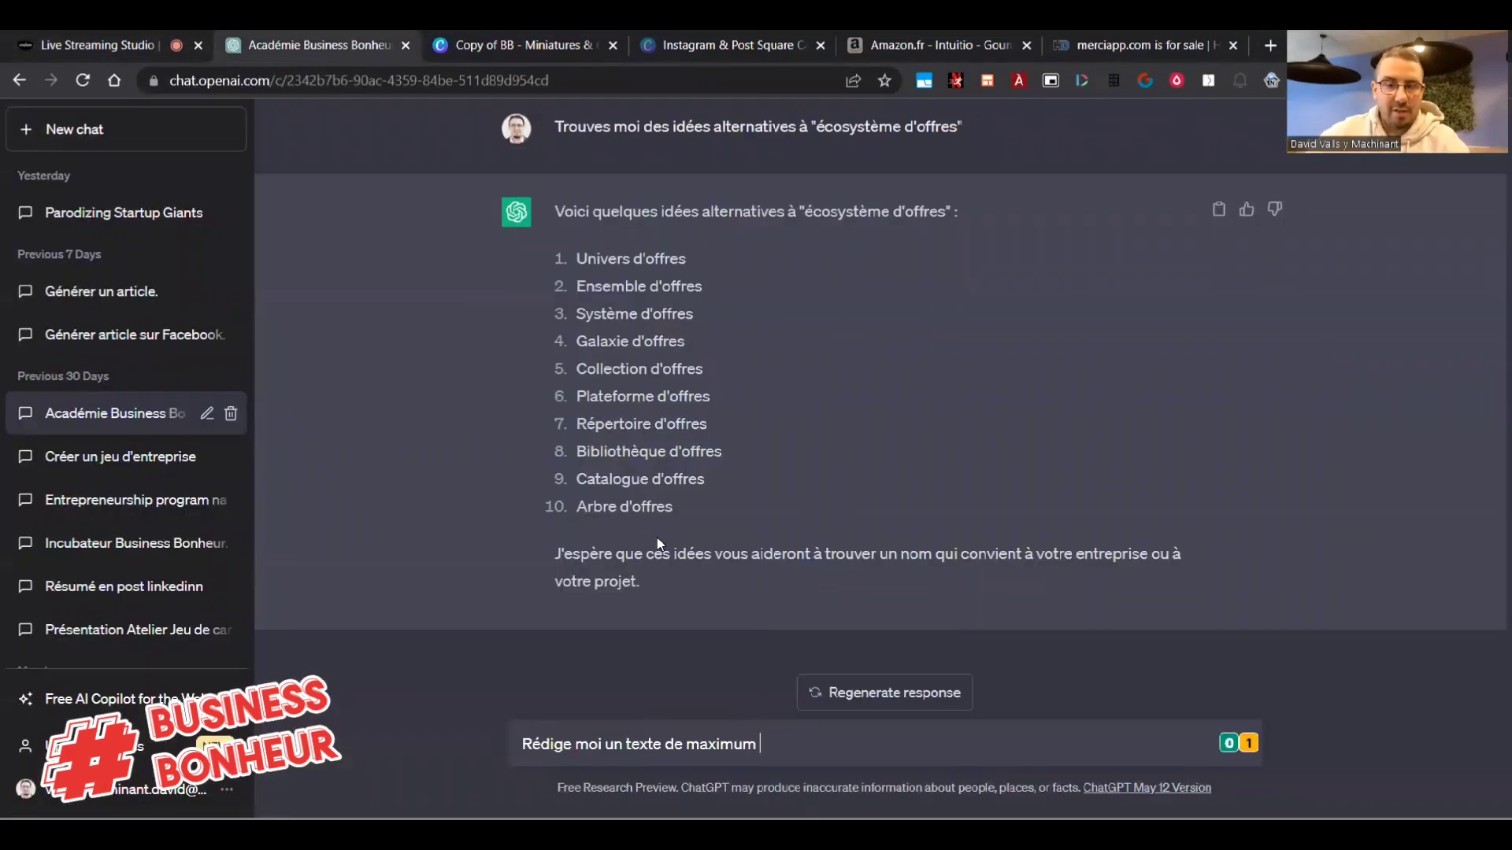
pyautogui.write('1500')
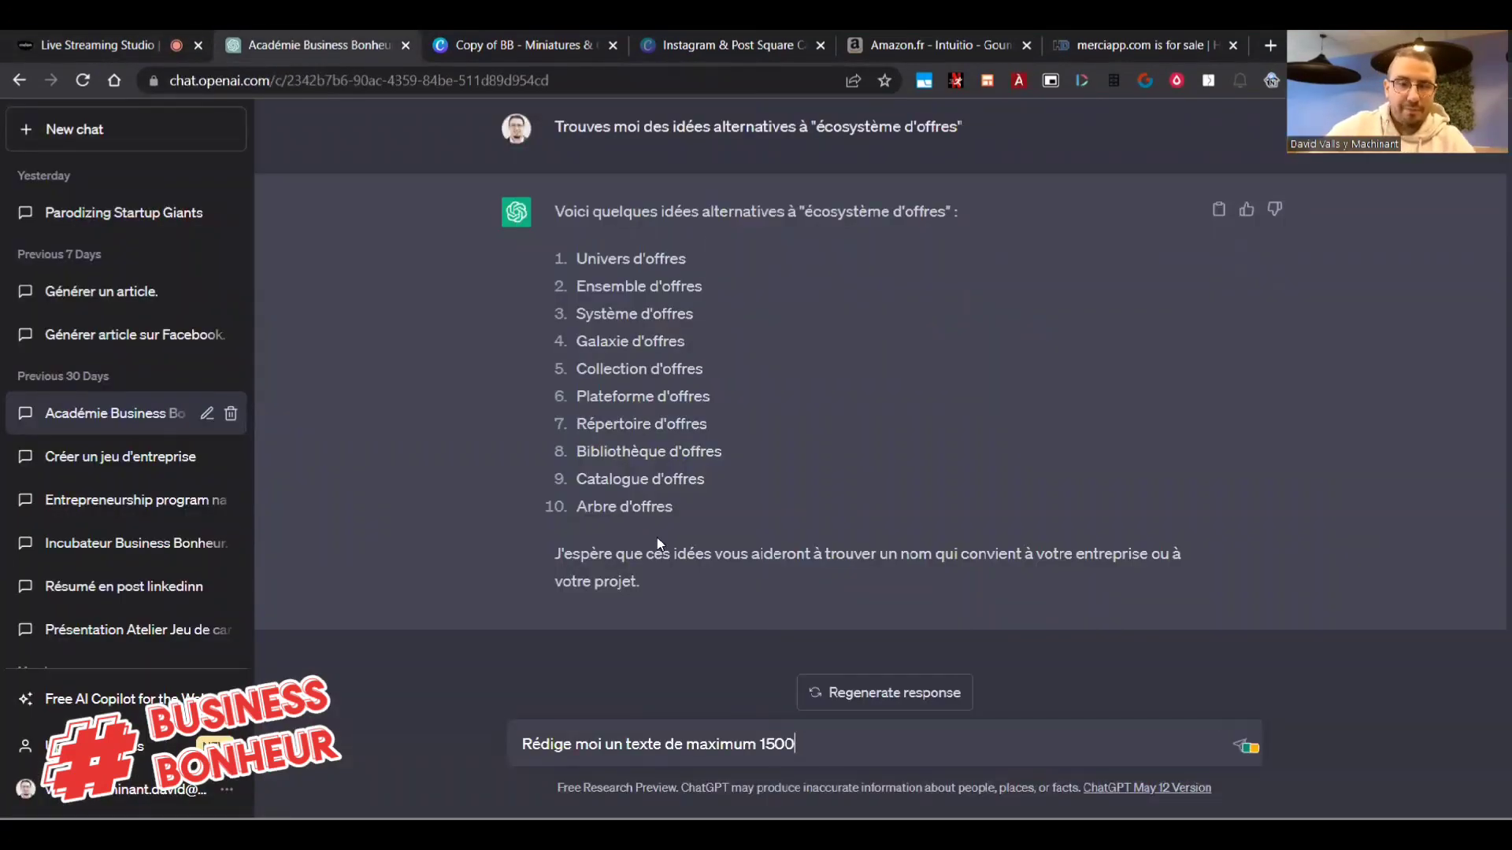
pyautogui.write(' caract')
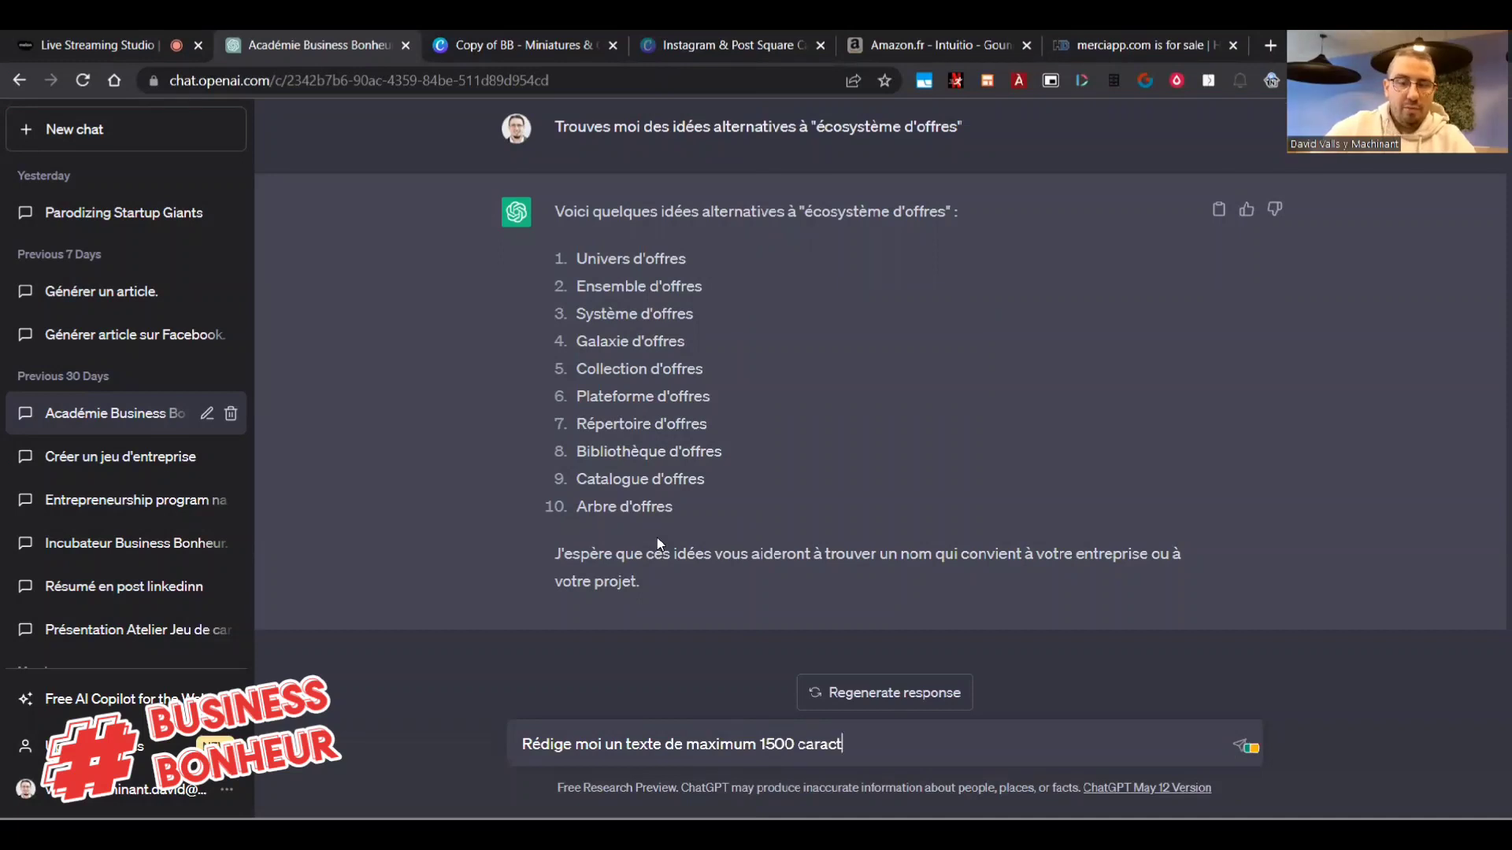
pyautogui.write('ères pour décrire une vidéo youtube dans laquel')
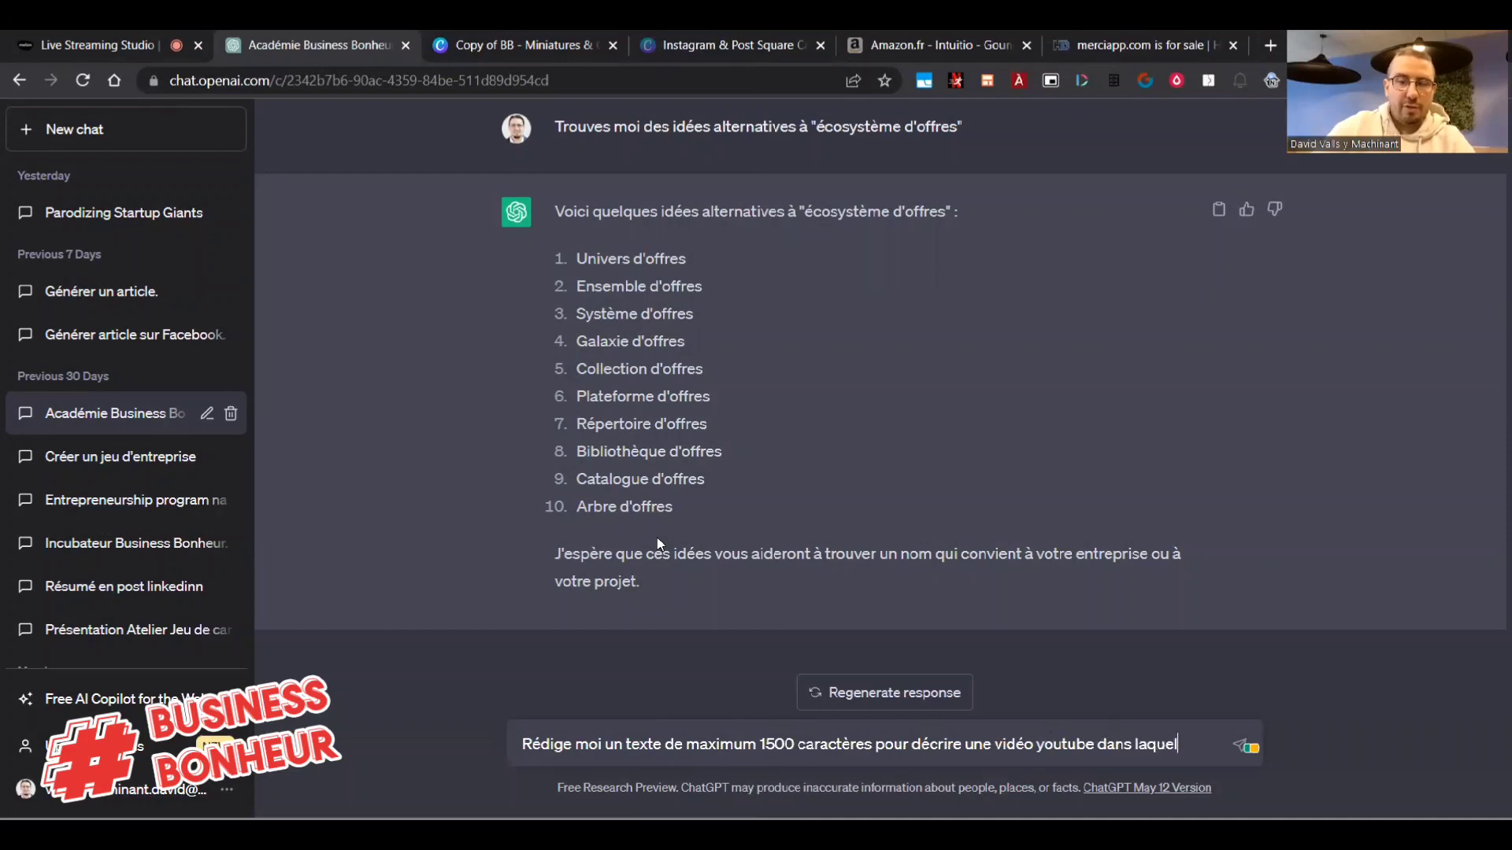
pyautogui.write('le je vais')
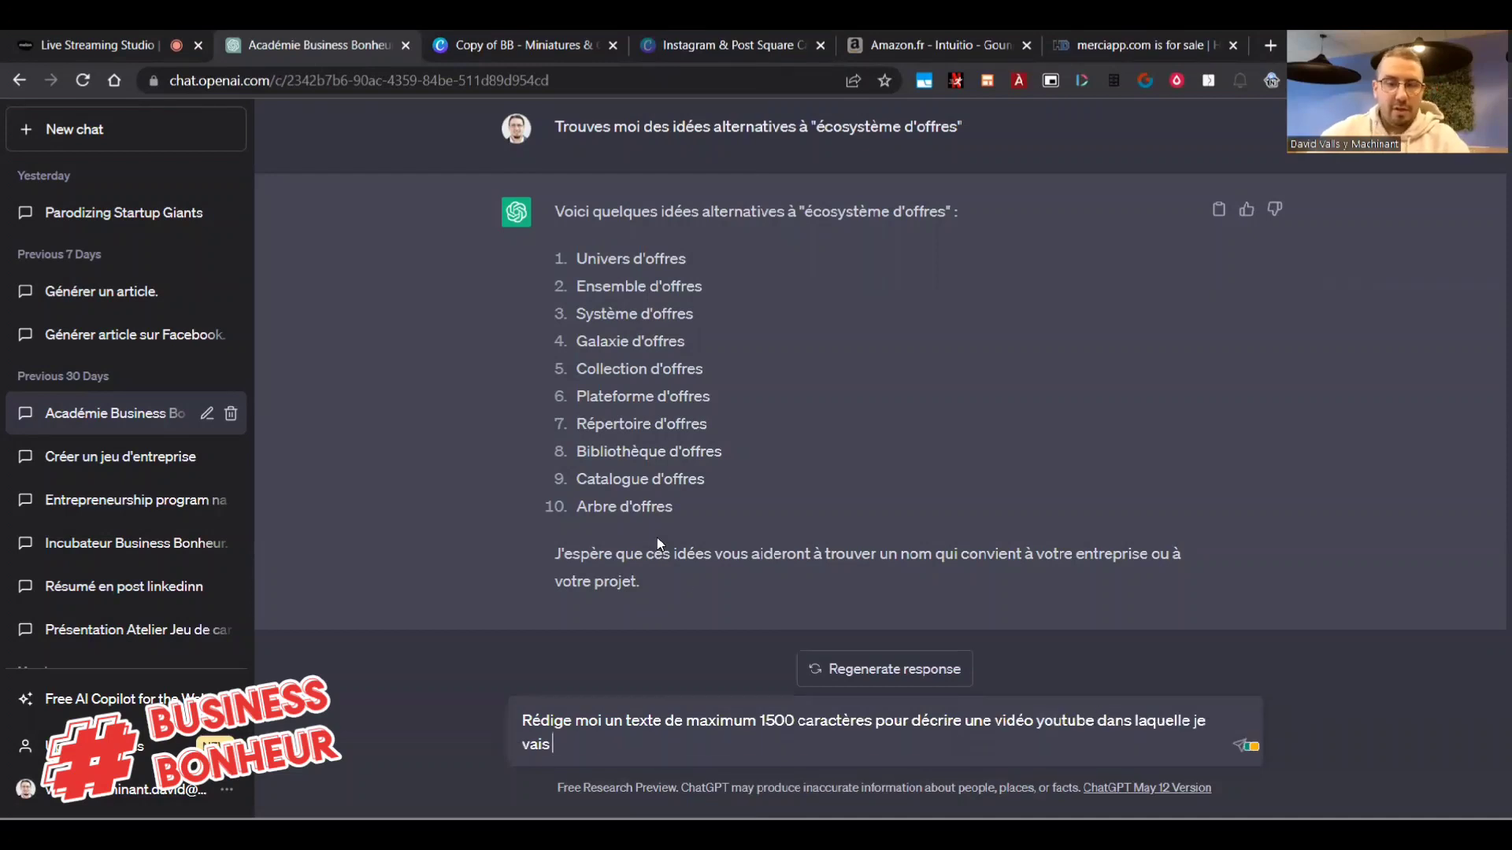
pyautogui.write('partager Ce que je retiens du livre "INTUITIO" de Laurent Gounelle')
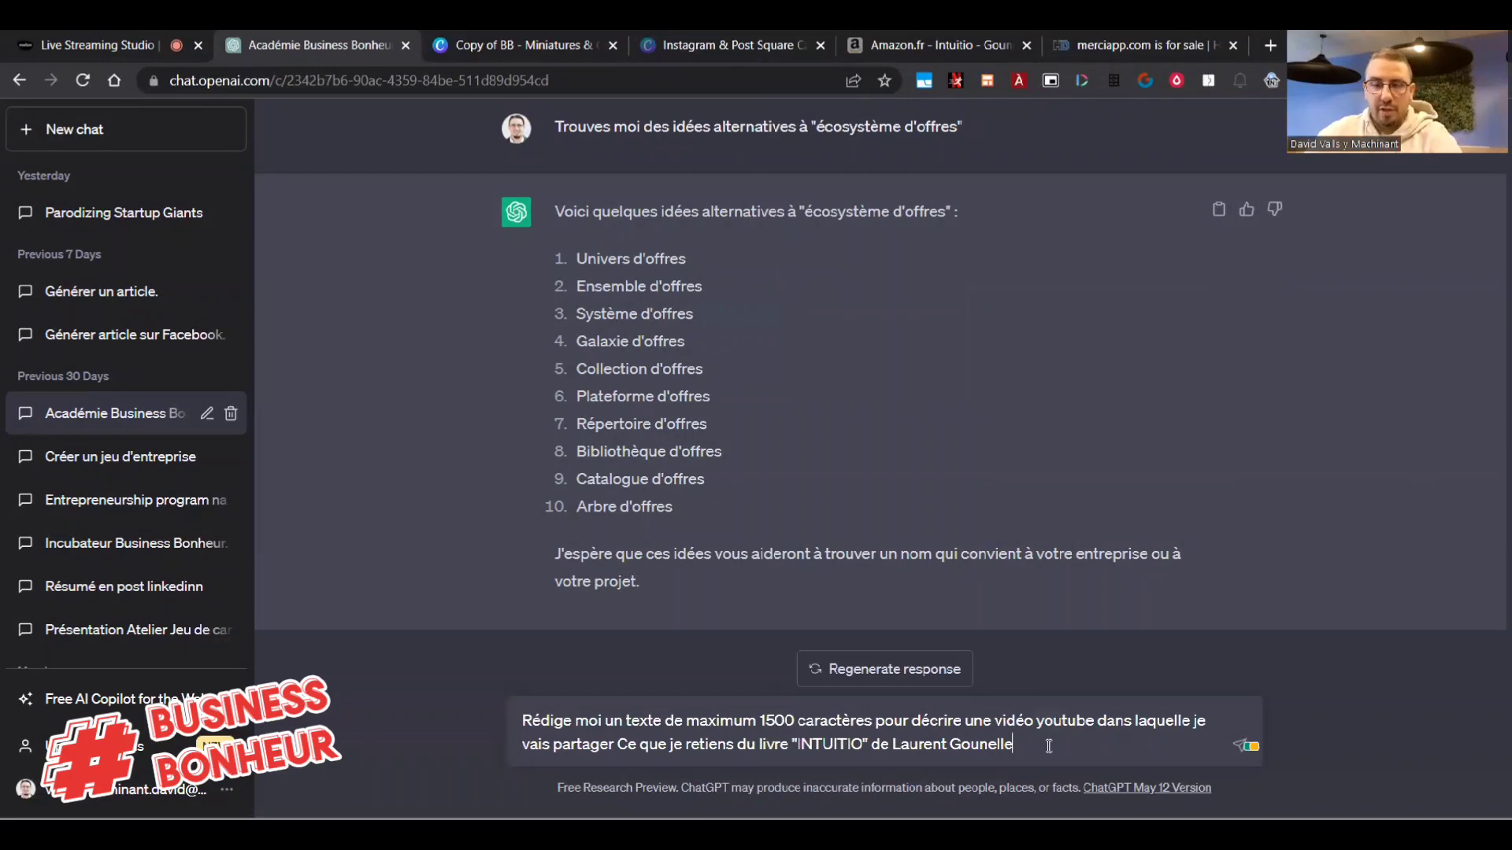
pyautogui.press('Return')
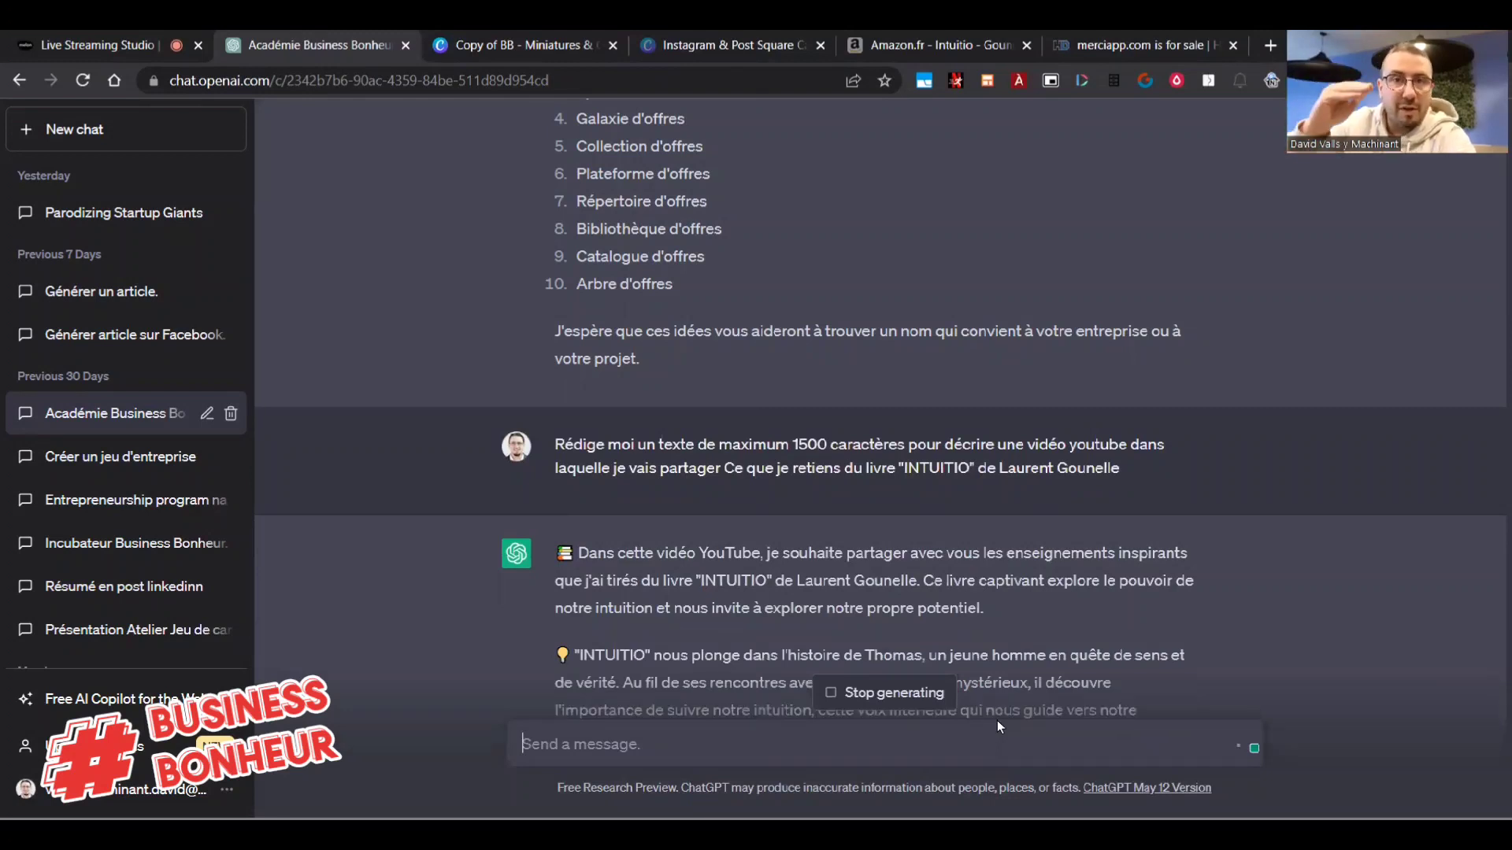
# Copy the reply from its beginning through "reconnecter à notre intuition." and paste it as the stream description in Talk Studio.
pyautogui.scroll(-3, 745, 574)
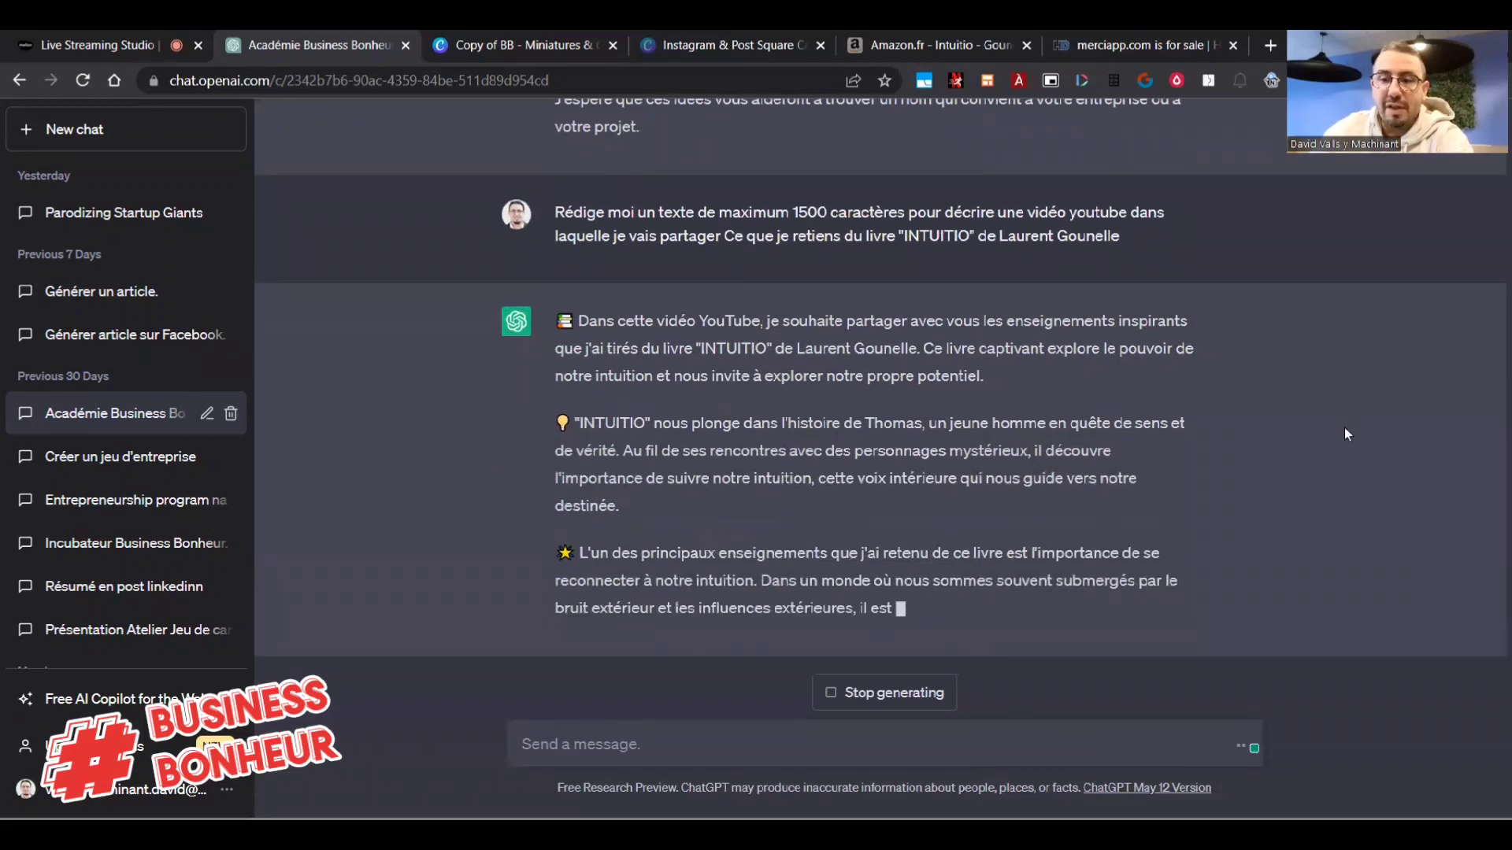
pyautogui.scroll(-1, 788, 589)
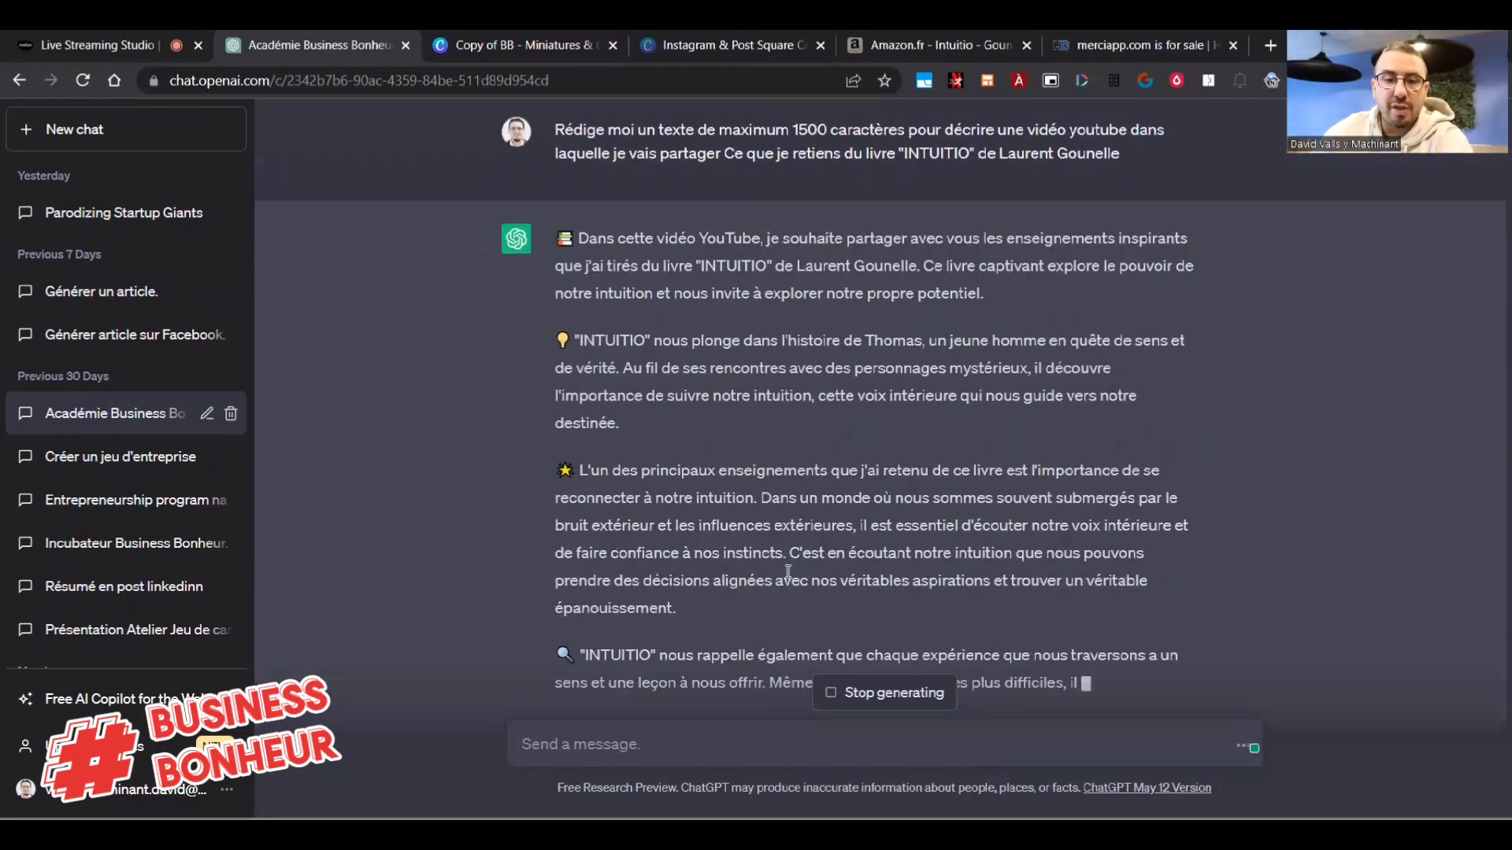
pyautogui.scroll(-1, 790, 583)
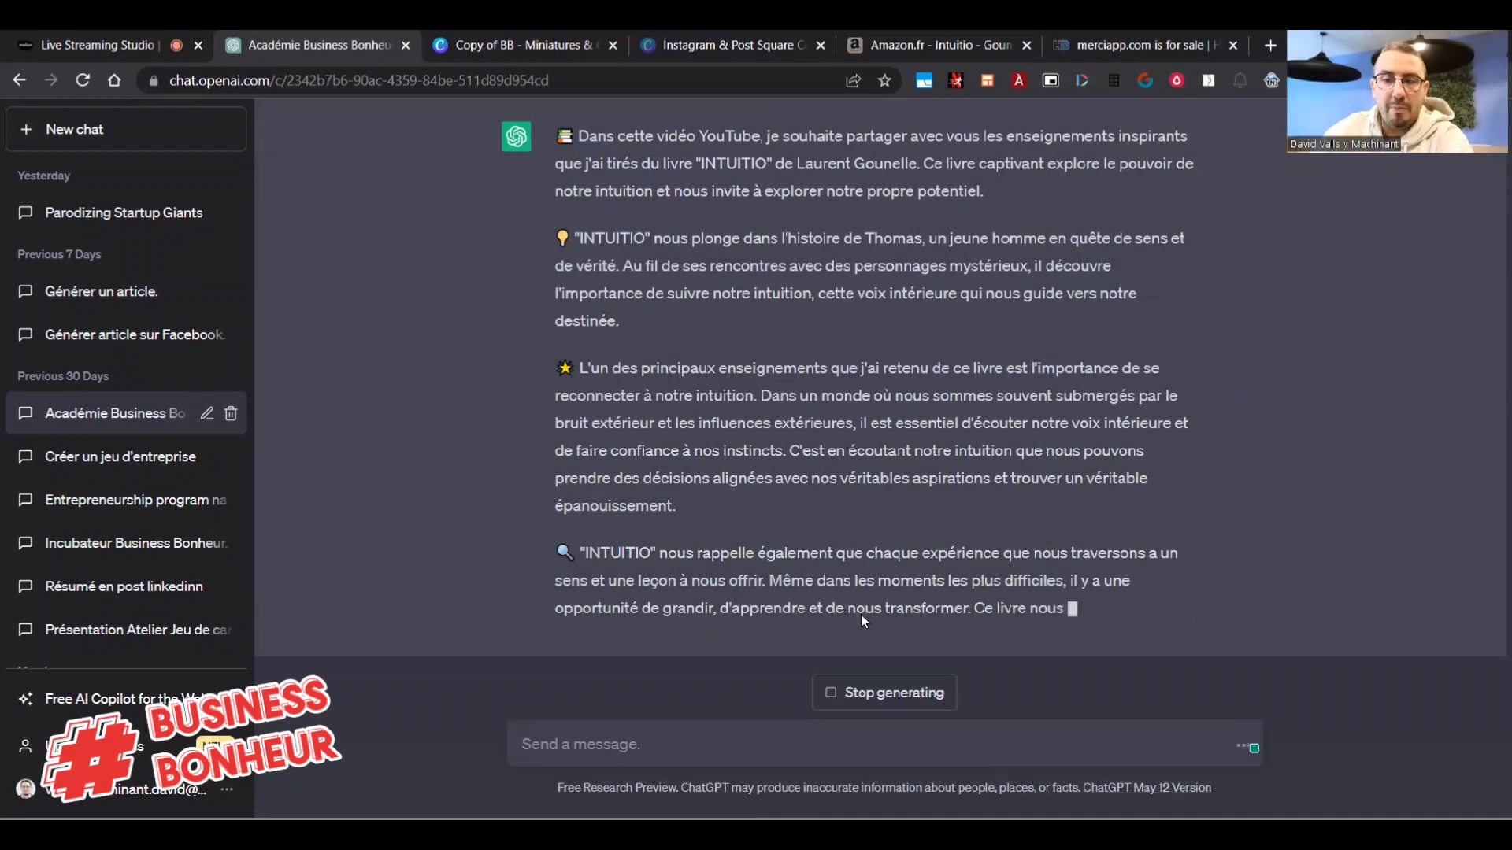
pyautogui.scroll(-1, 861, 621)
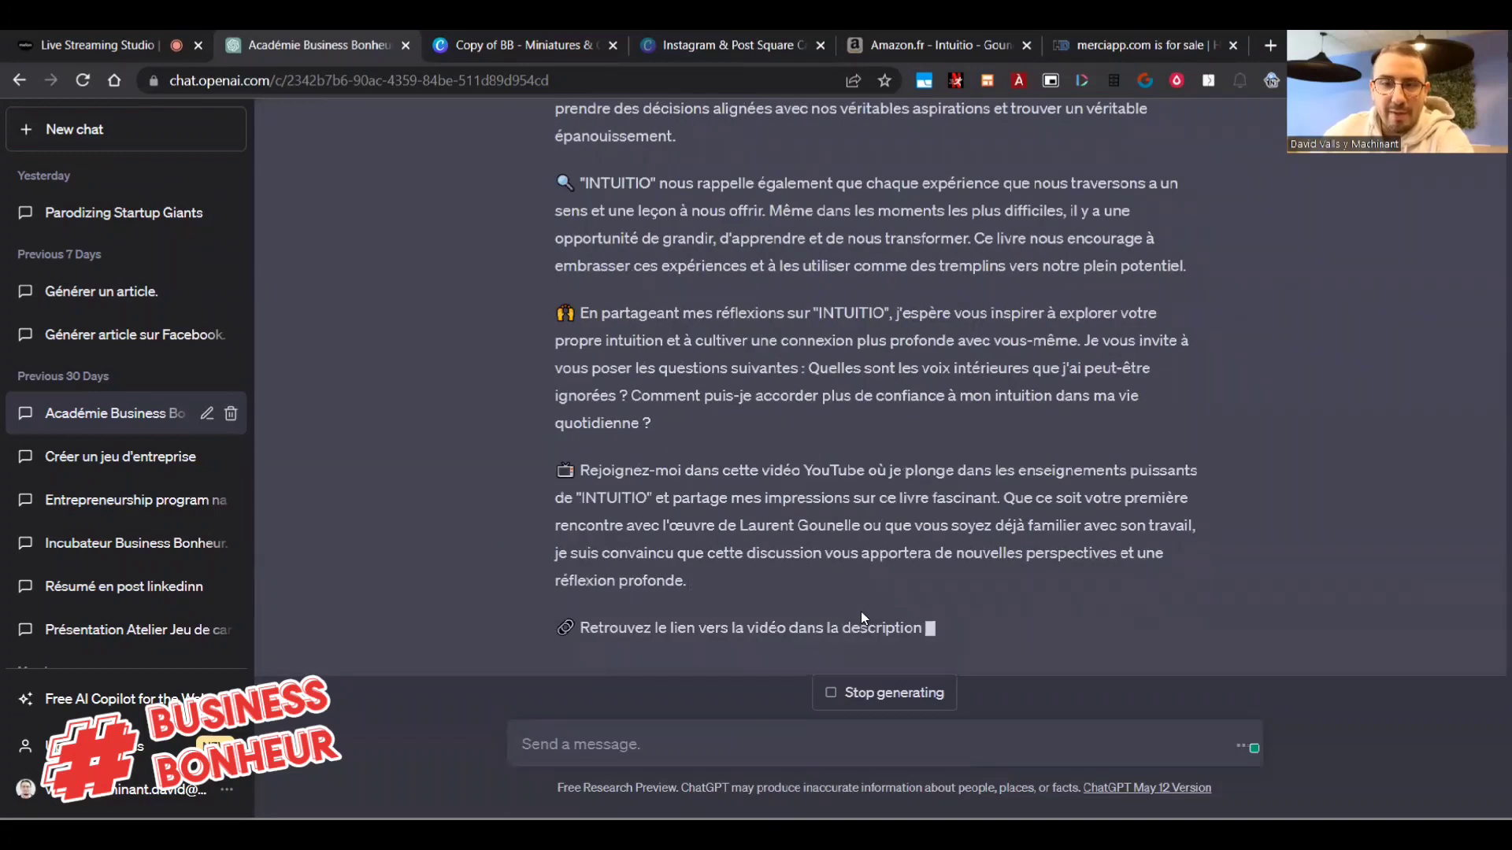
pyautogui.scroll(5, 791, 564)
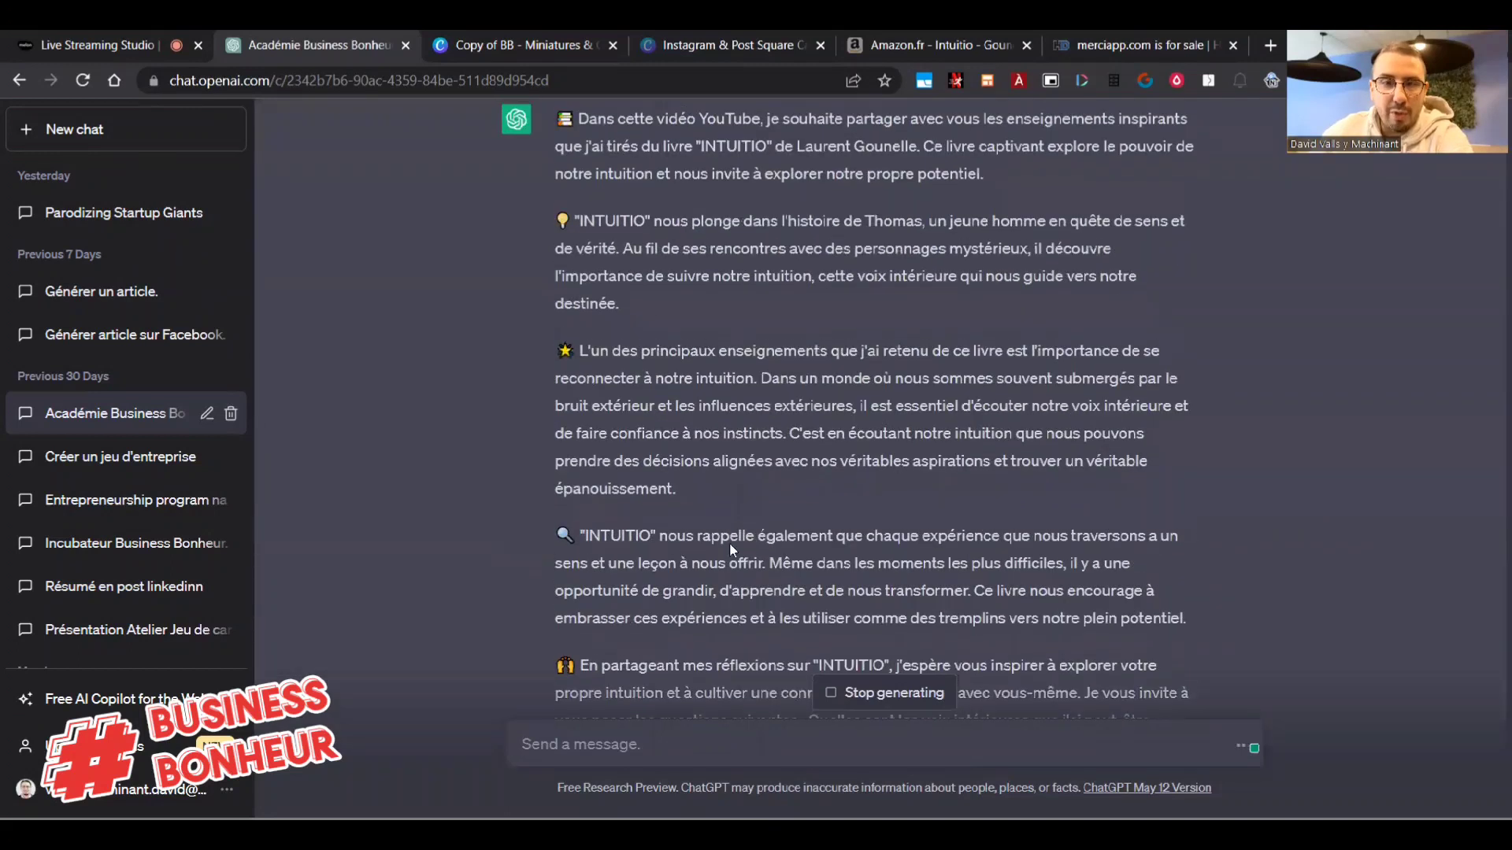
pyautogui.scroll(4, 729, 544)
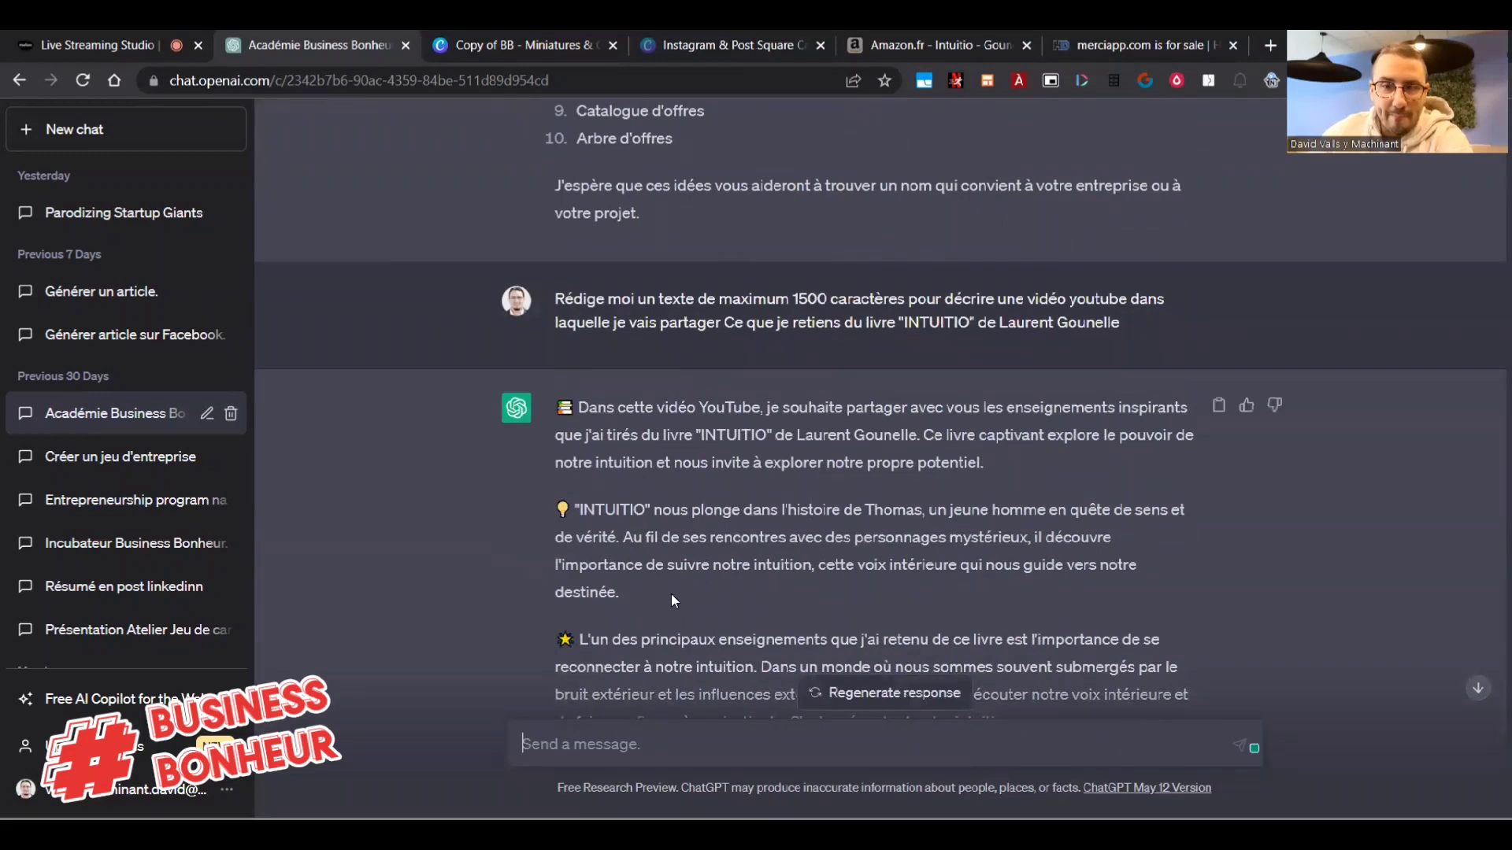
pyautogui.scroll(-3, 663, 594)
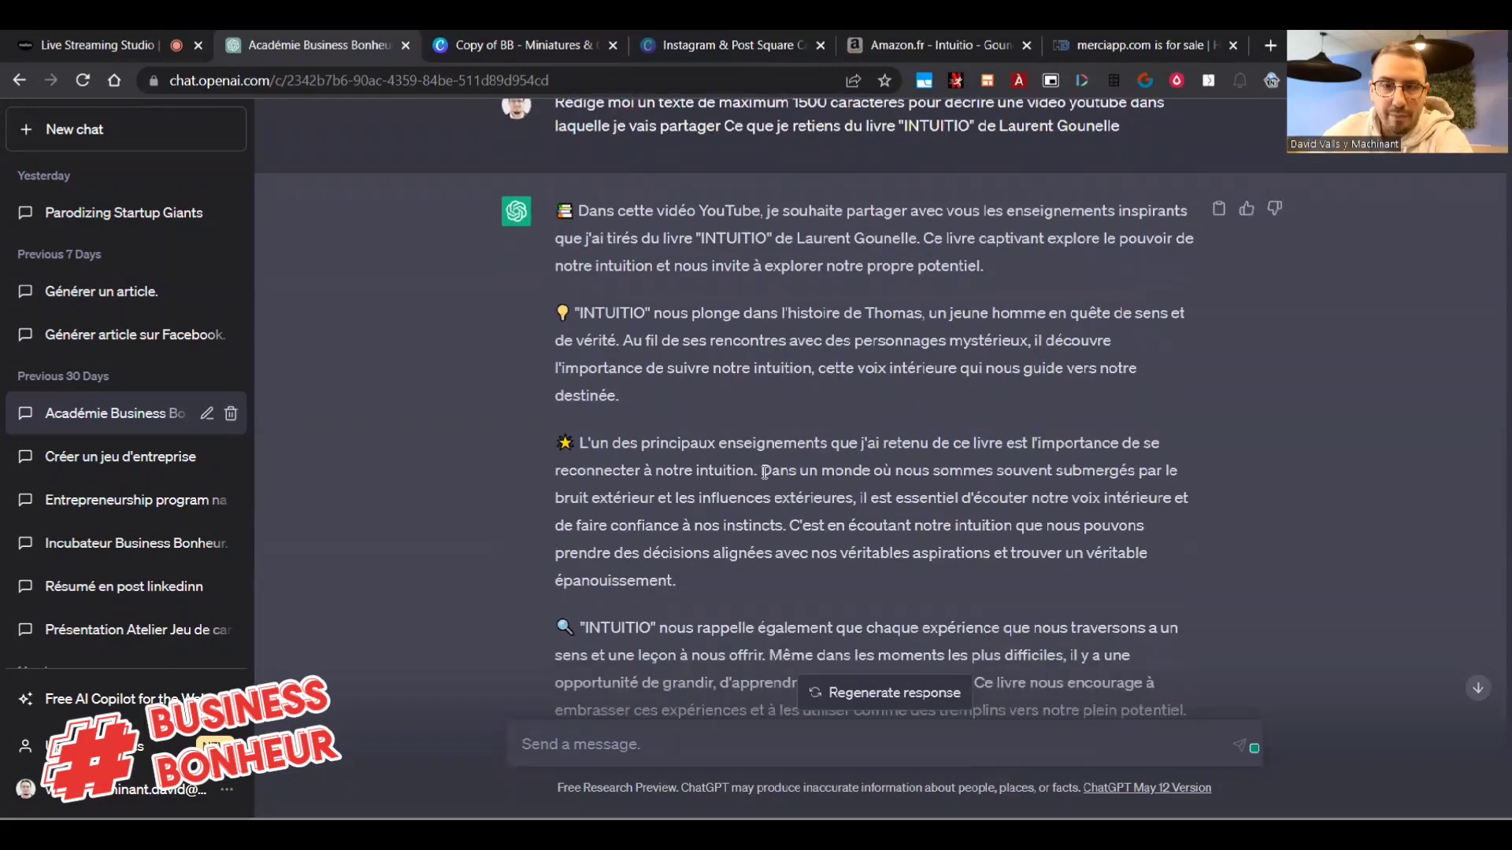
pyautogui.moveTo(764, 470); pyautogui.dragTo(555, 213)
pyautogui.rightClick(567, 217)
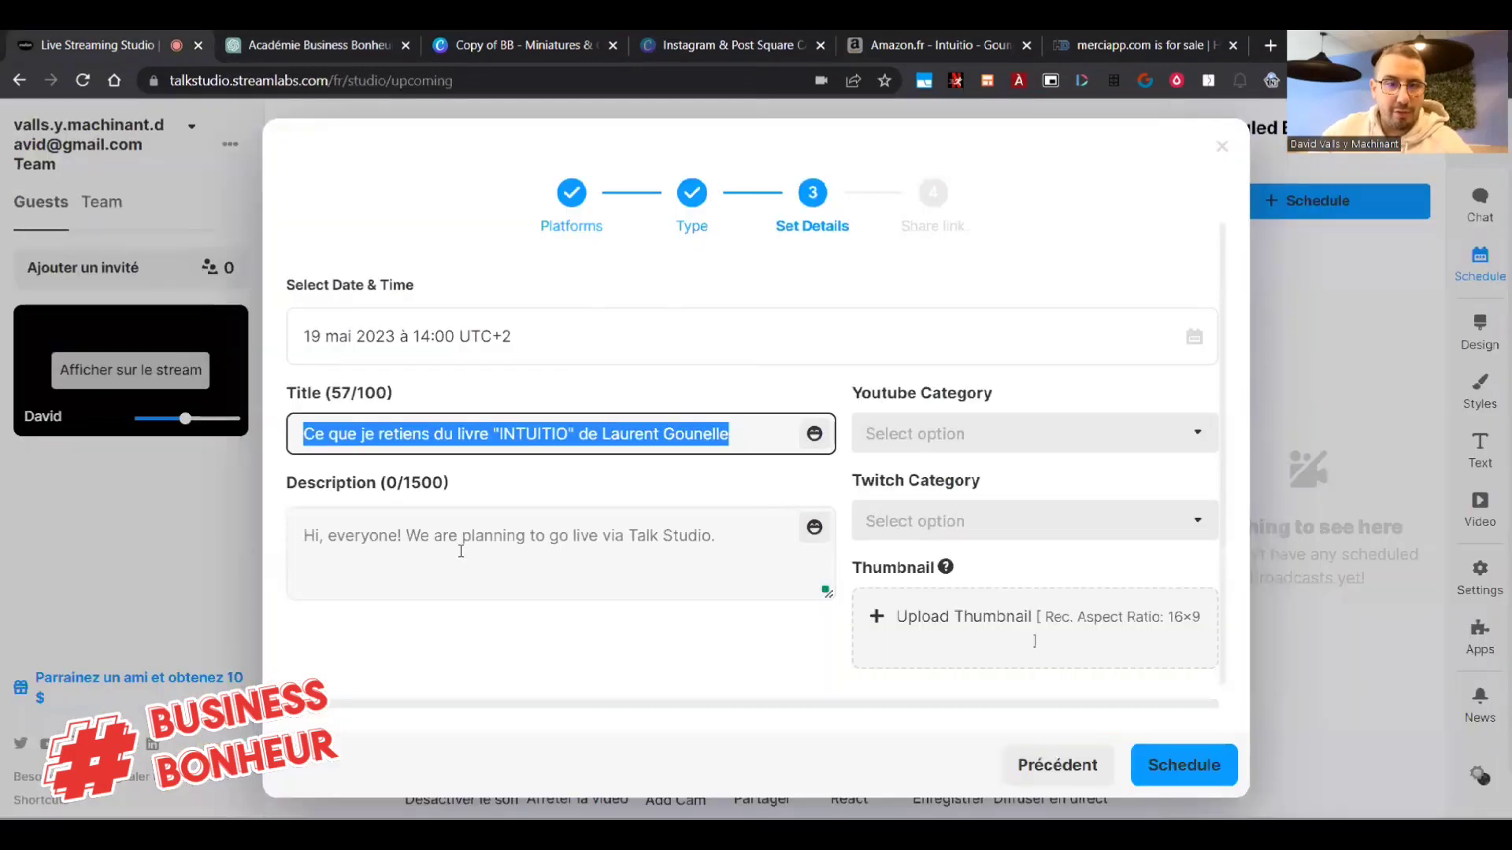
pyautogui.click(460, 551)
pyautogui.hotkey('ctrl', 'v')
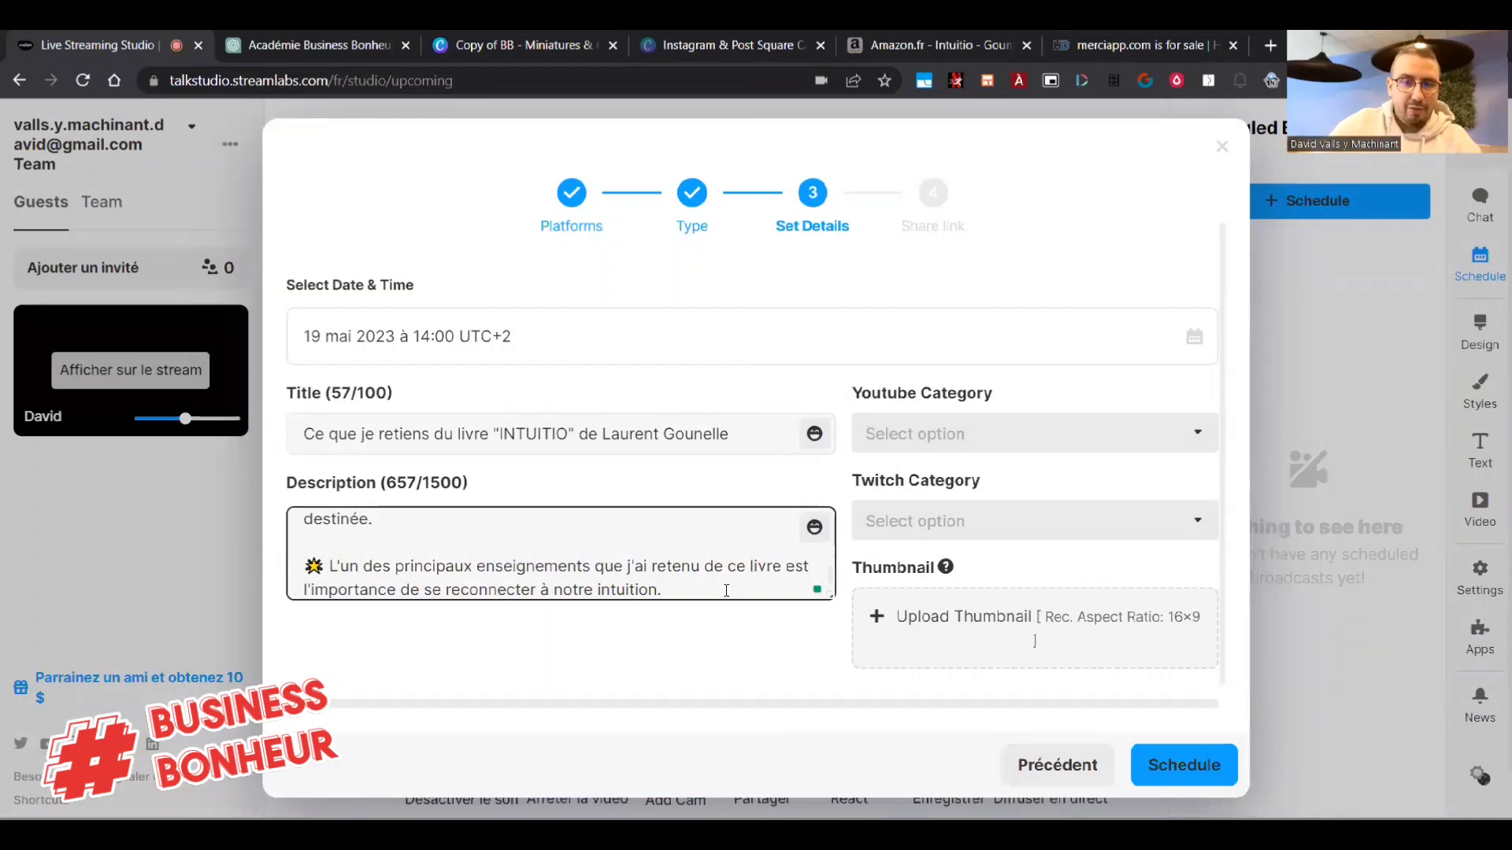
# Append "Donc si cela t'intéresse, rejoins ce LIVE en direct ou en #replay afin de découvrir quelques clés que je retiens de cette lecture 😍" to the description.
pyautogui.write("Donc si cela t'intér")
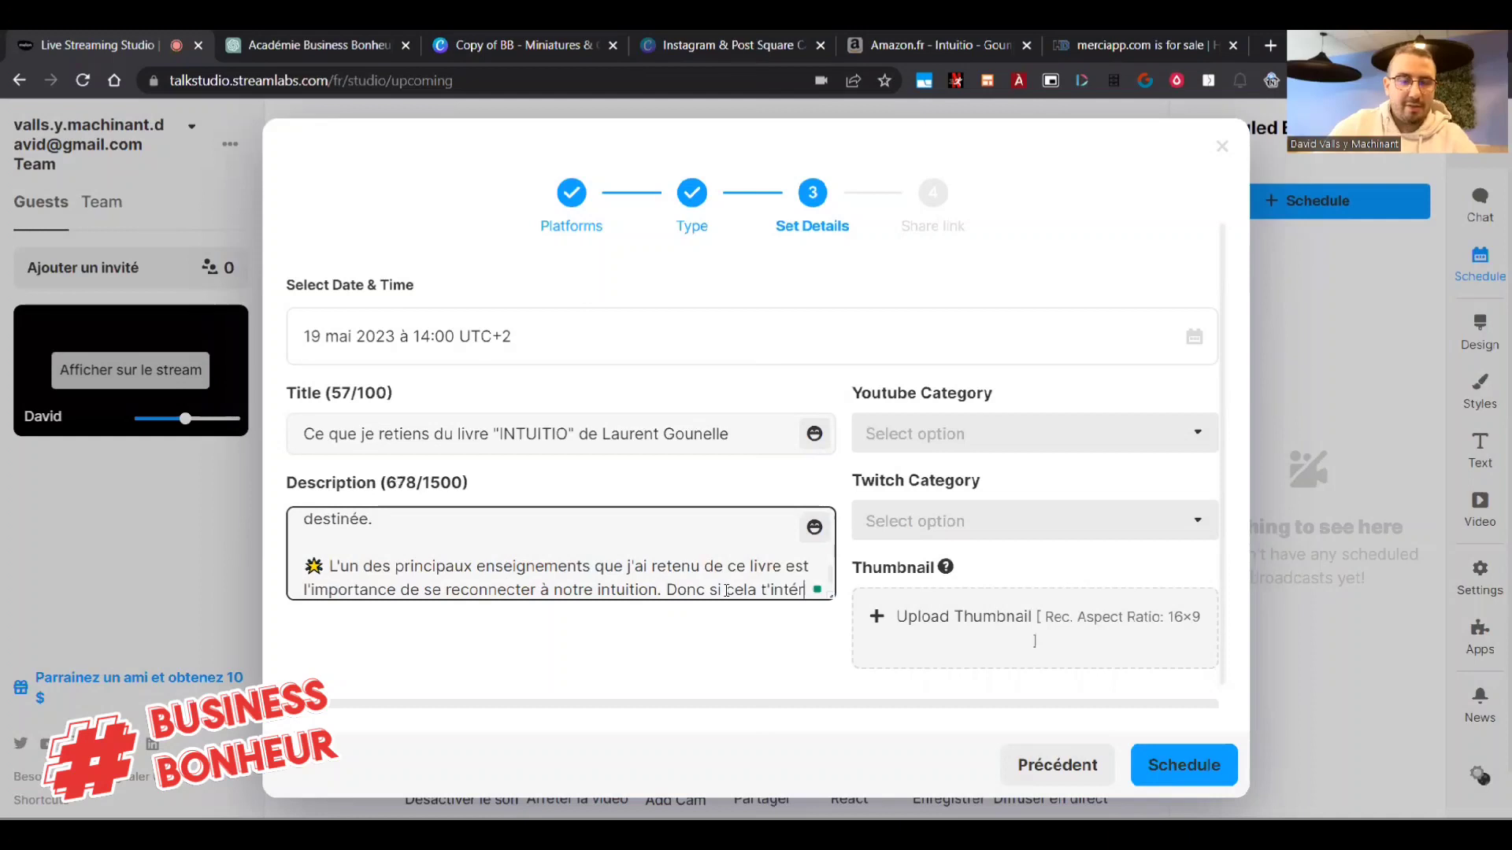
pyautogui.write('esse, rejoins ce LIVE')
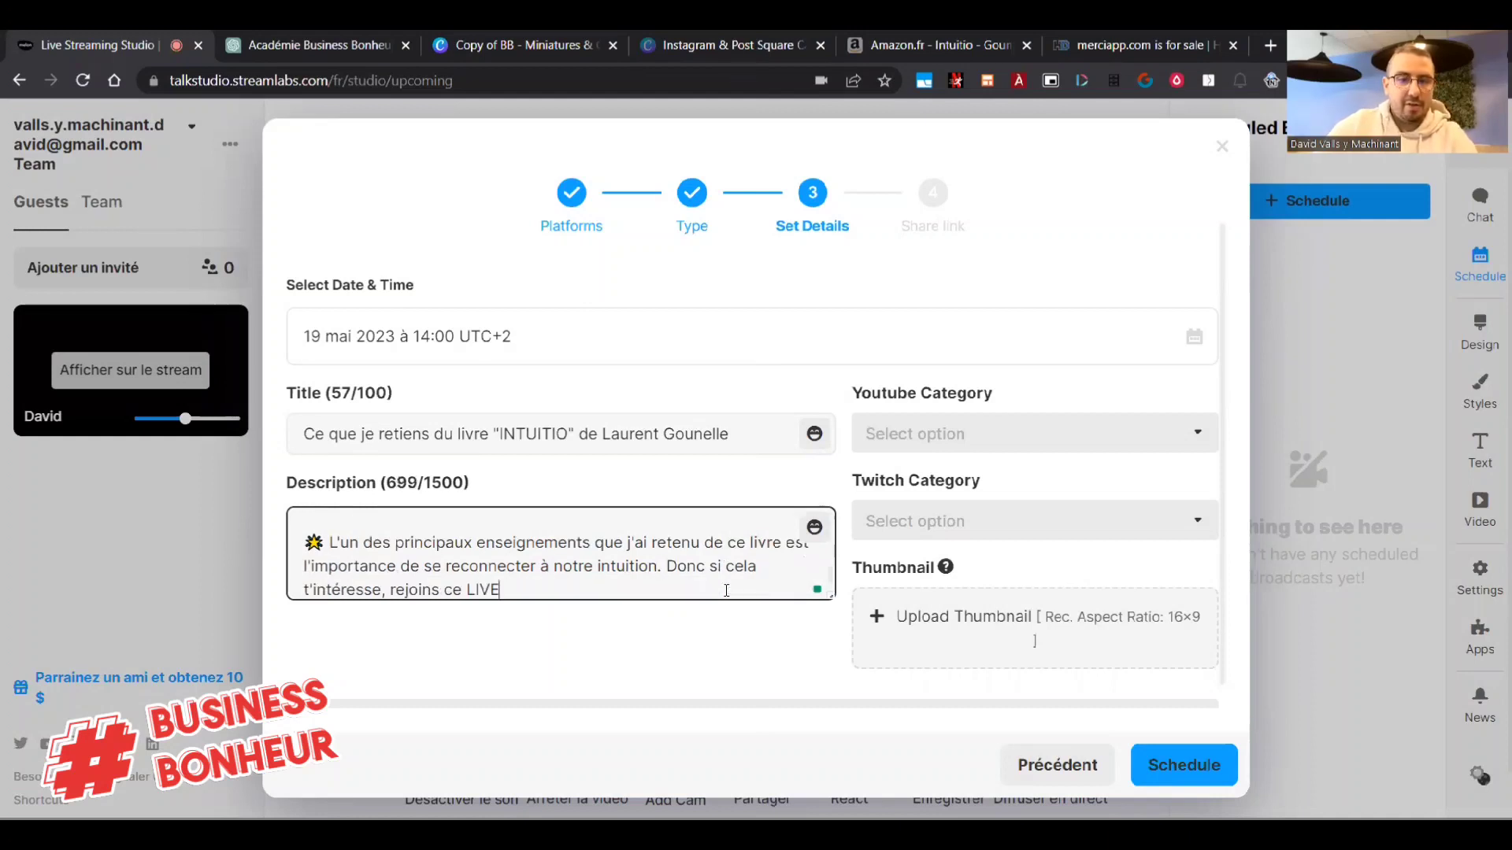
pyautogui.write(' en direct ou en #re')
pyautogui.press('BackSpace')
pyautogui.press('BackSpace')
pyautogui.write('#replayu')
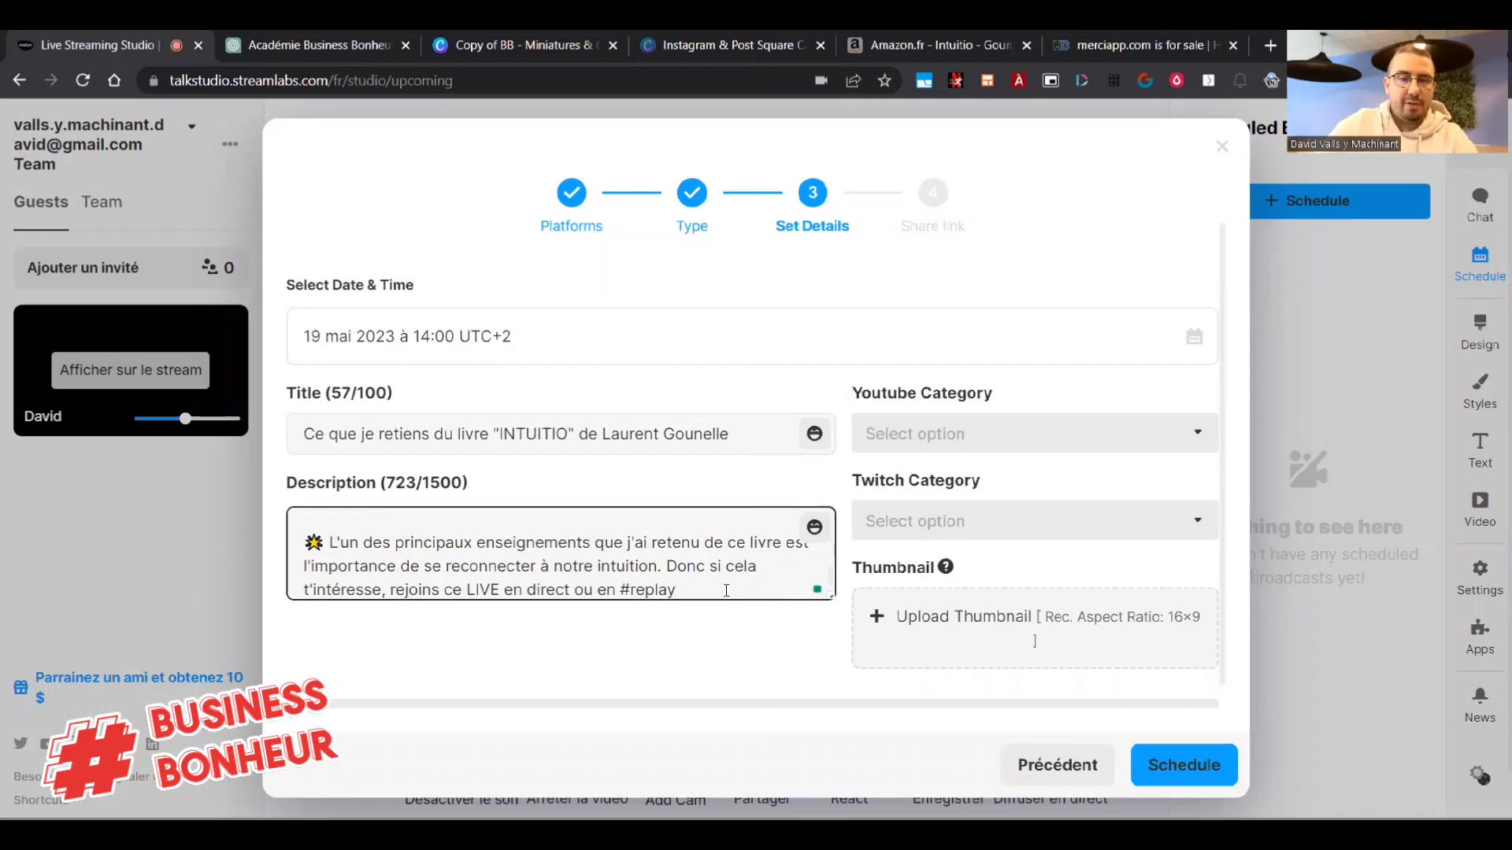
pyautogui.write('de découvrir')
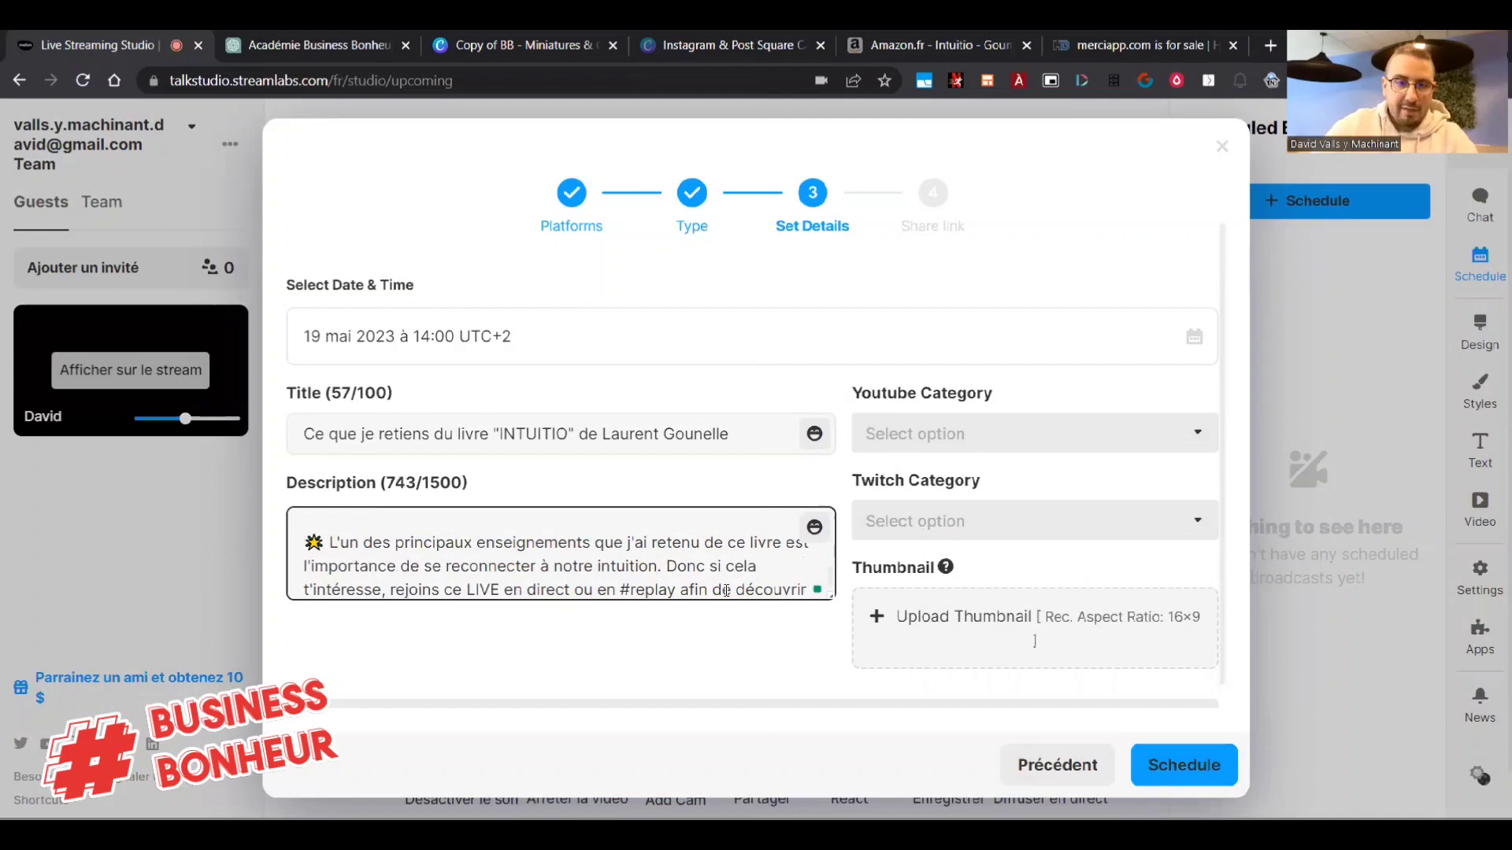
pyautogui.write(' quelques clés')
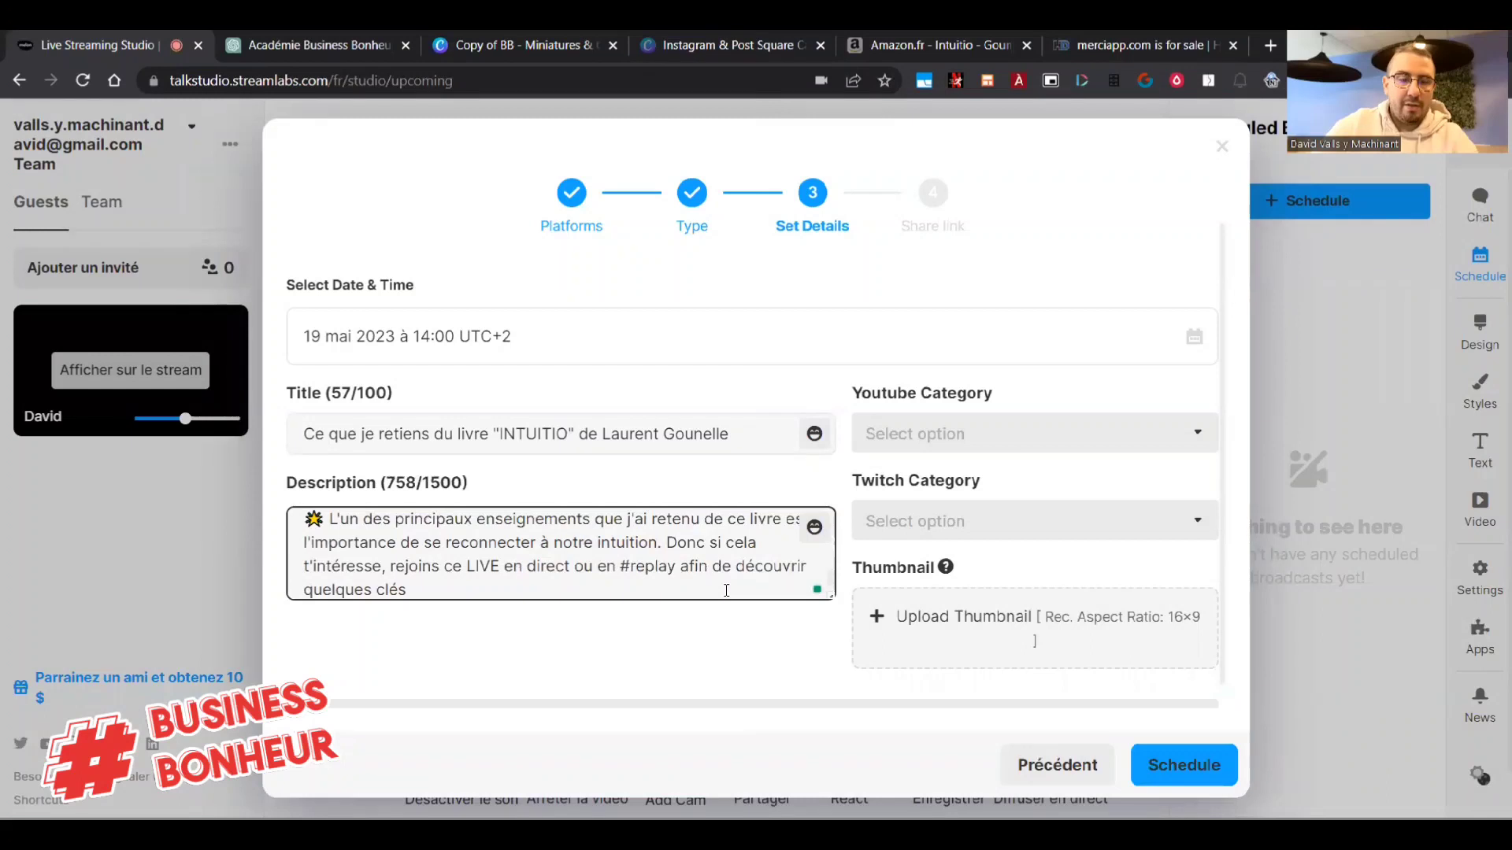
pyautogui.write(' que je ')
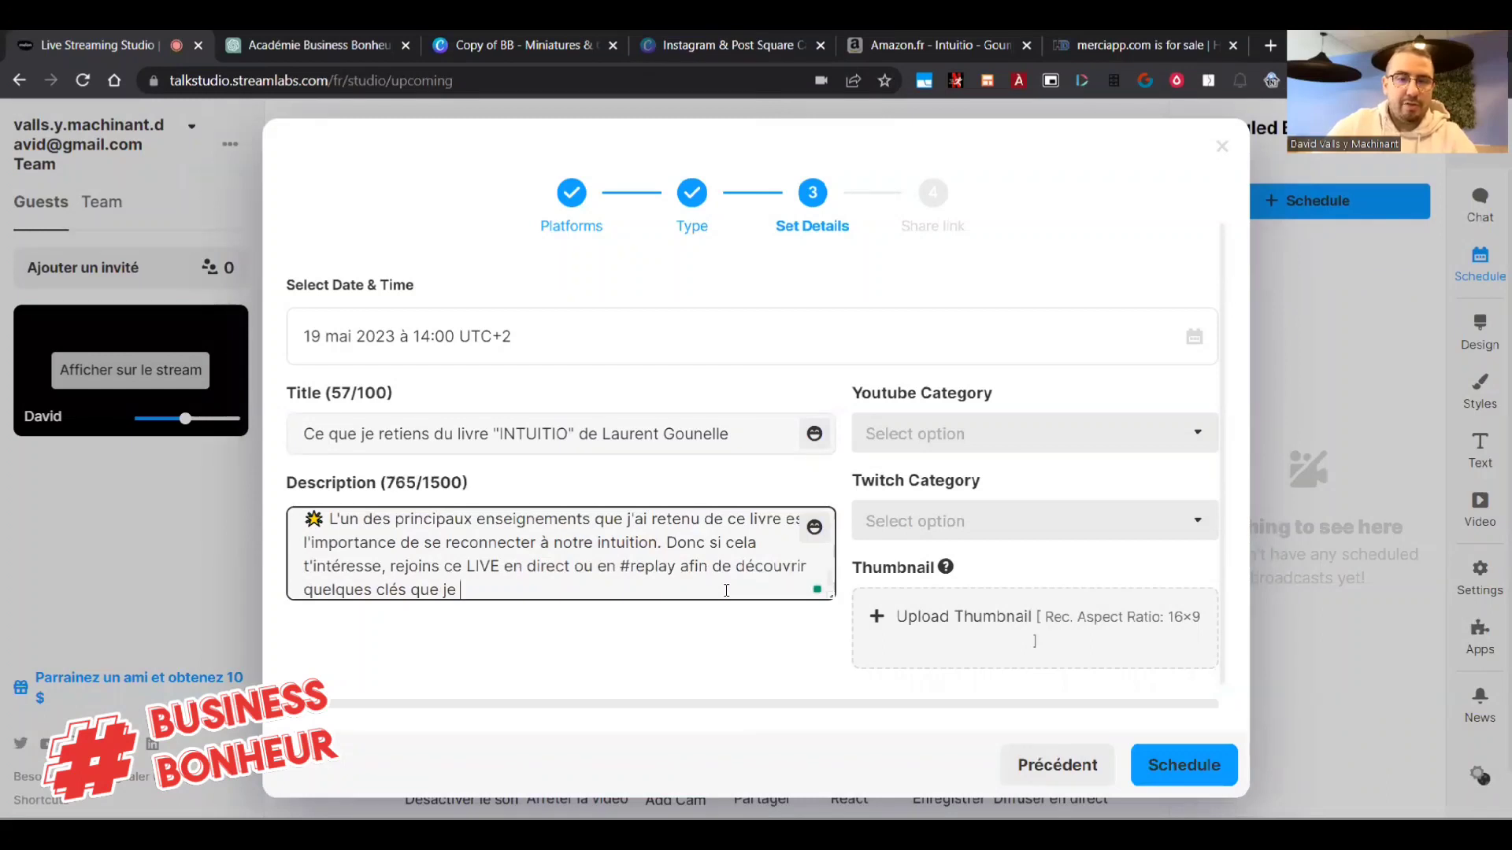
pyautogui.write('retiens de cett')
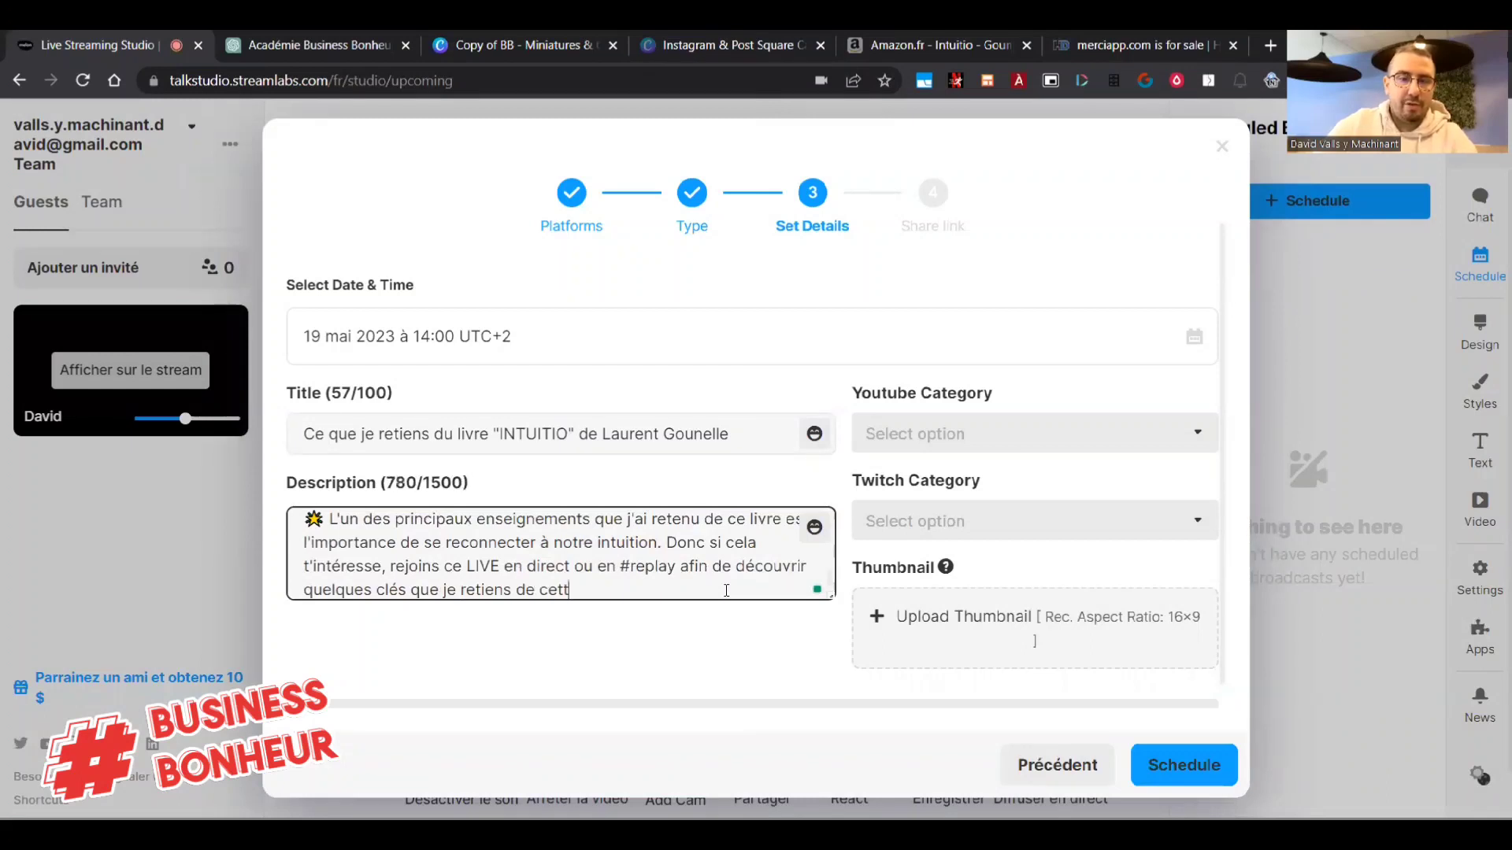
pyautogui.write('e lecture 😍')
# Check MerciApp's advanced and basic writing alerts for the stream description and close the checker.
pyautogui.moveTo(814, 589)
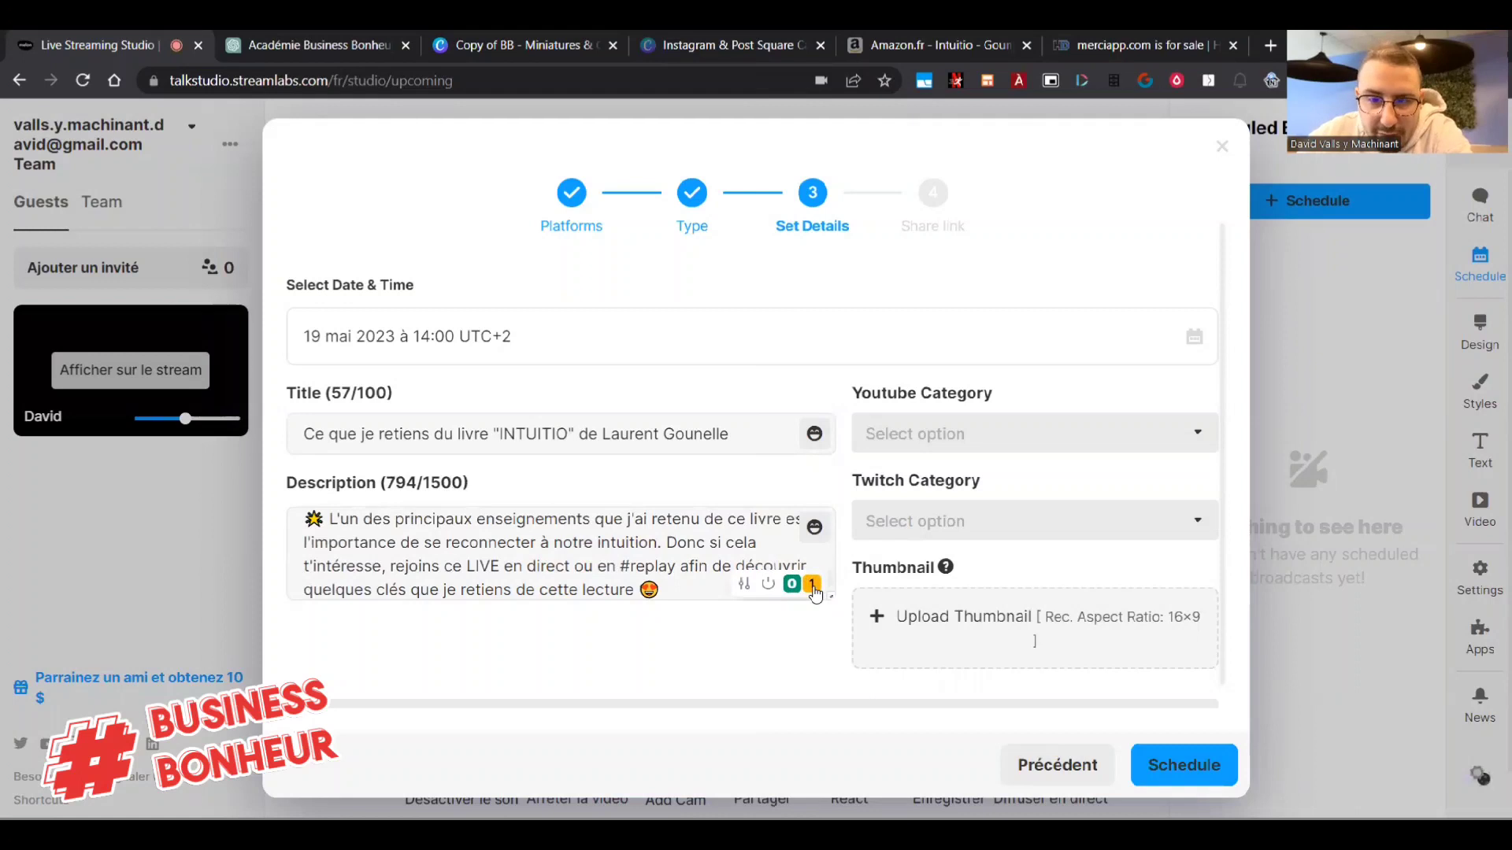
pyautogui.click(812, 587)
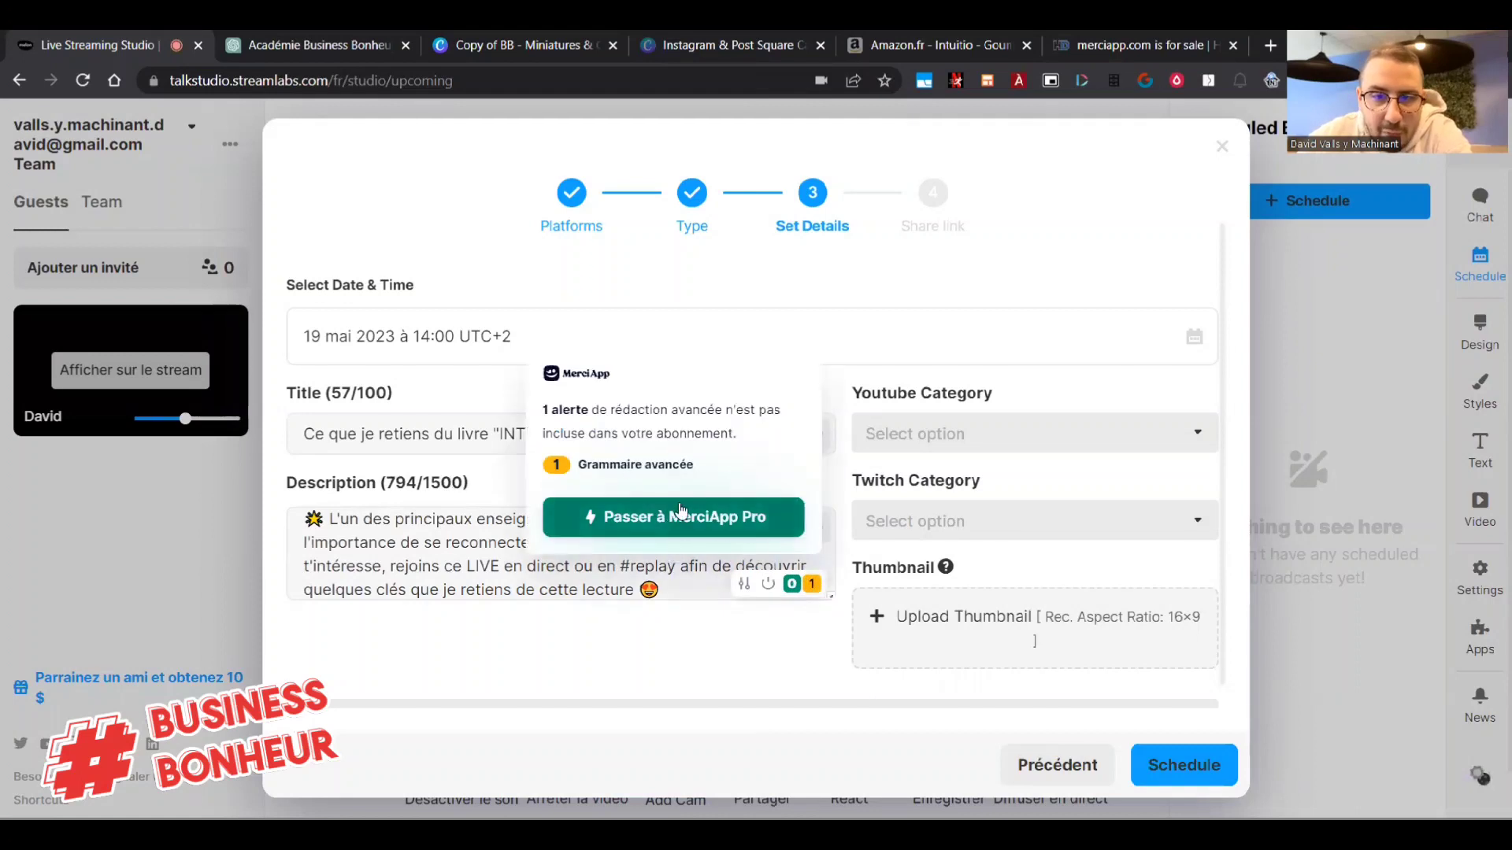
pyautogui.click(793, 587)
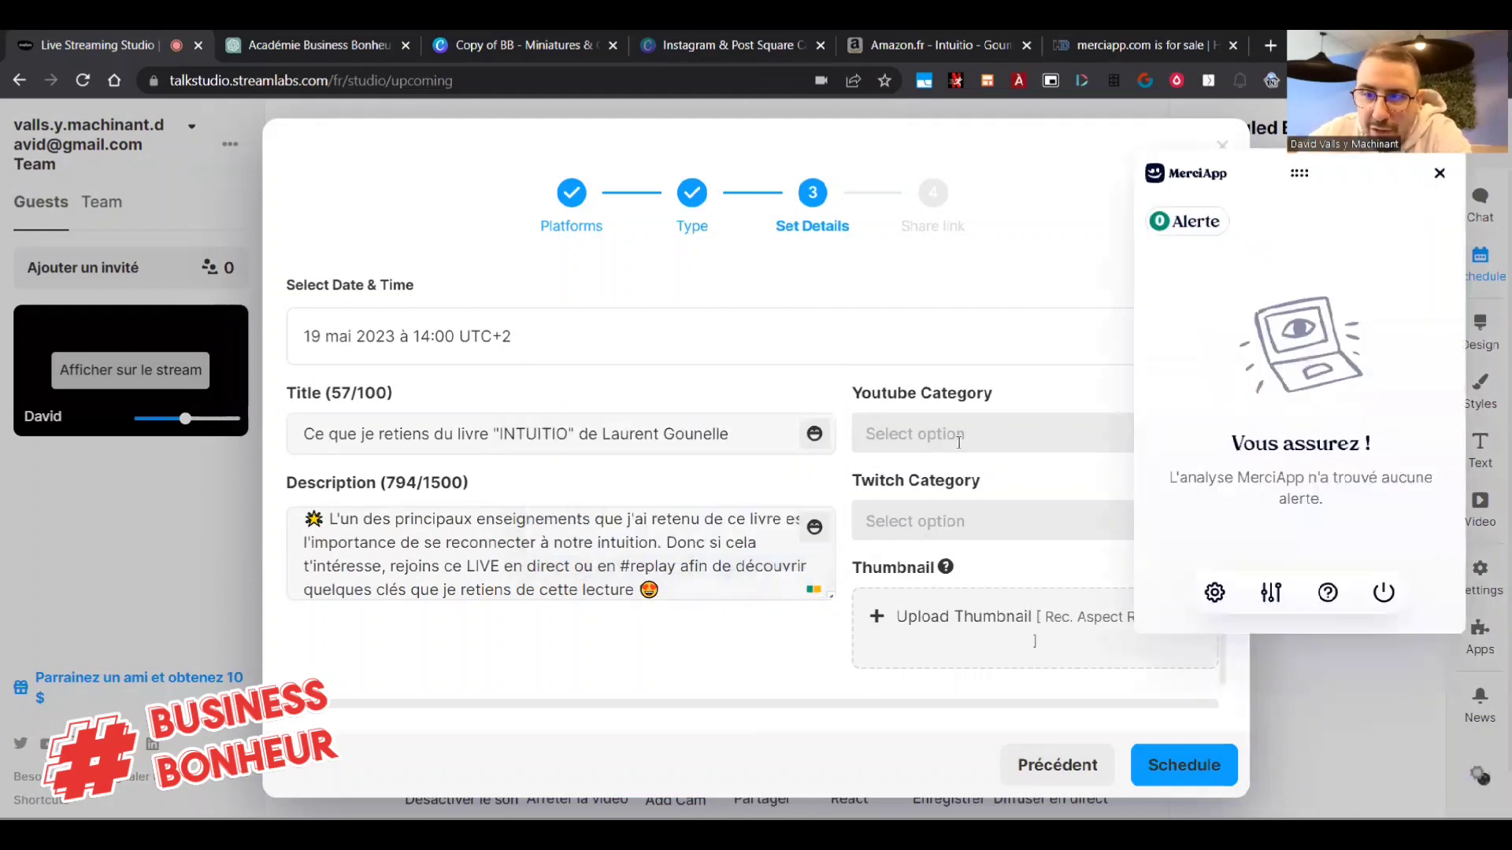
pyautogui.click(1439, 173)
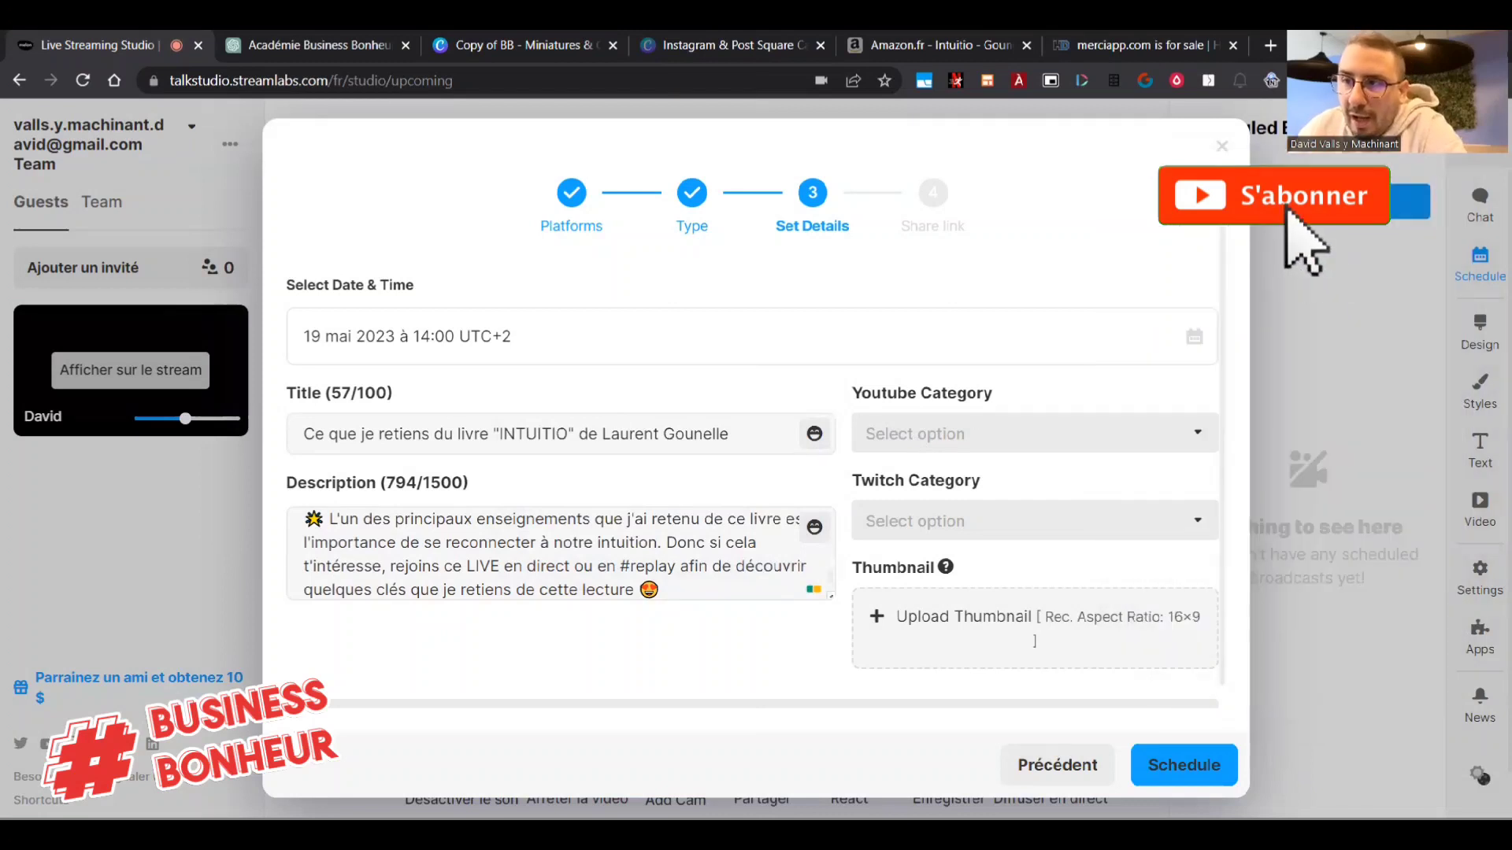
# Set the YouTube category of the scheduled stream to Education.
pyautogui.click(994, 432)
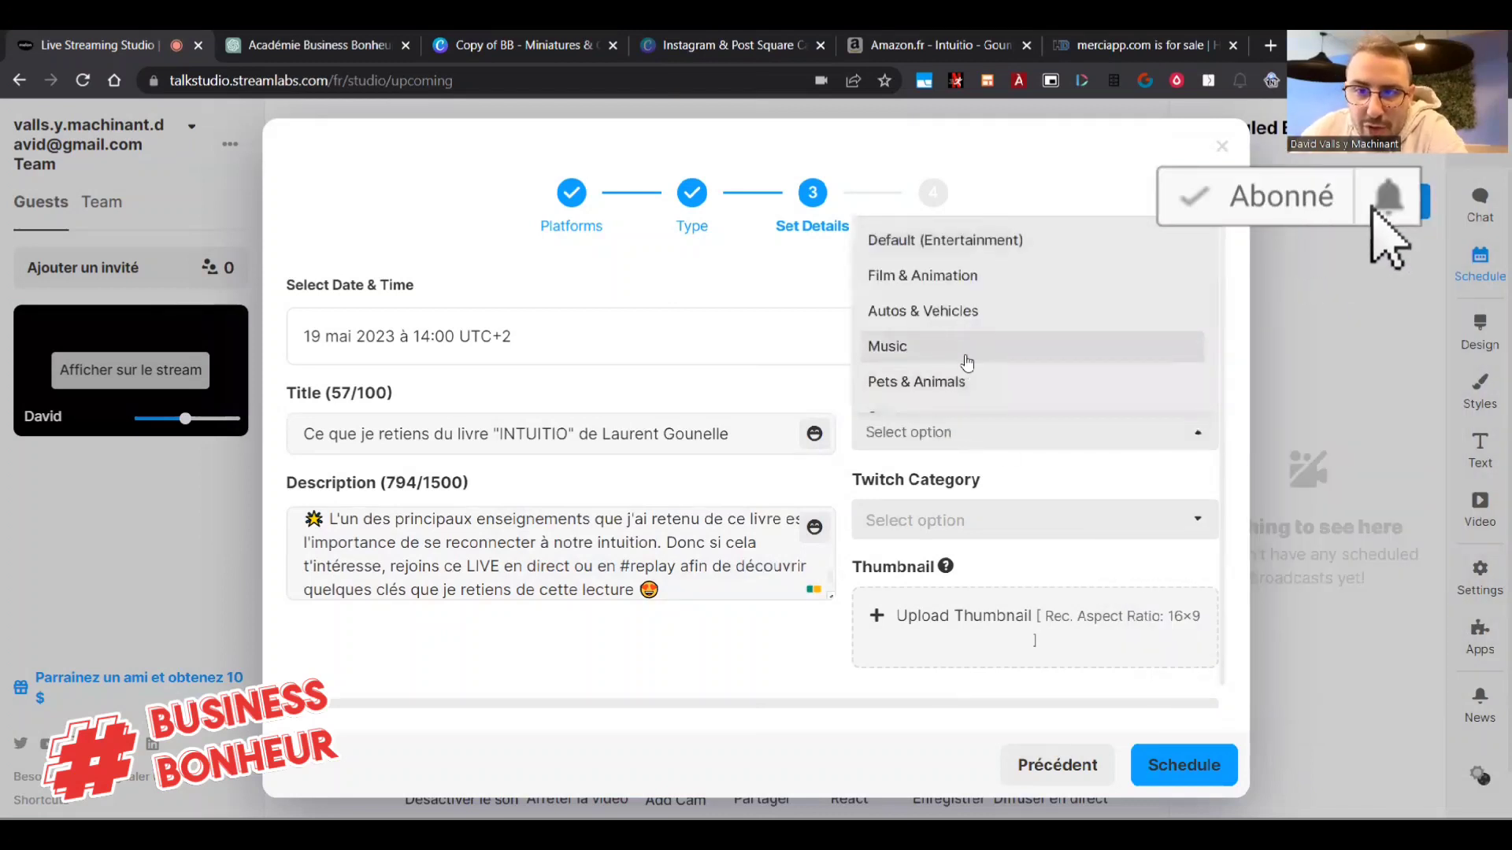
pyautogui.scroll(-3, 968, 362)
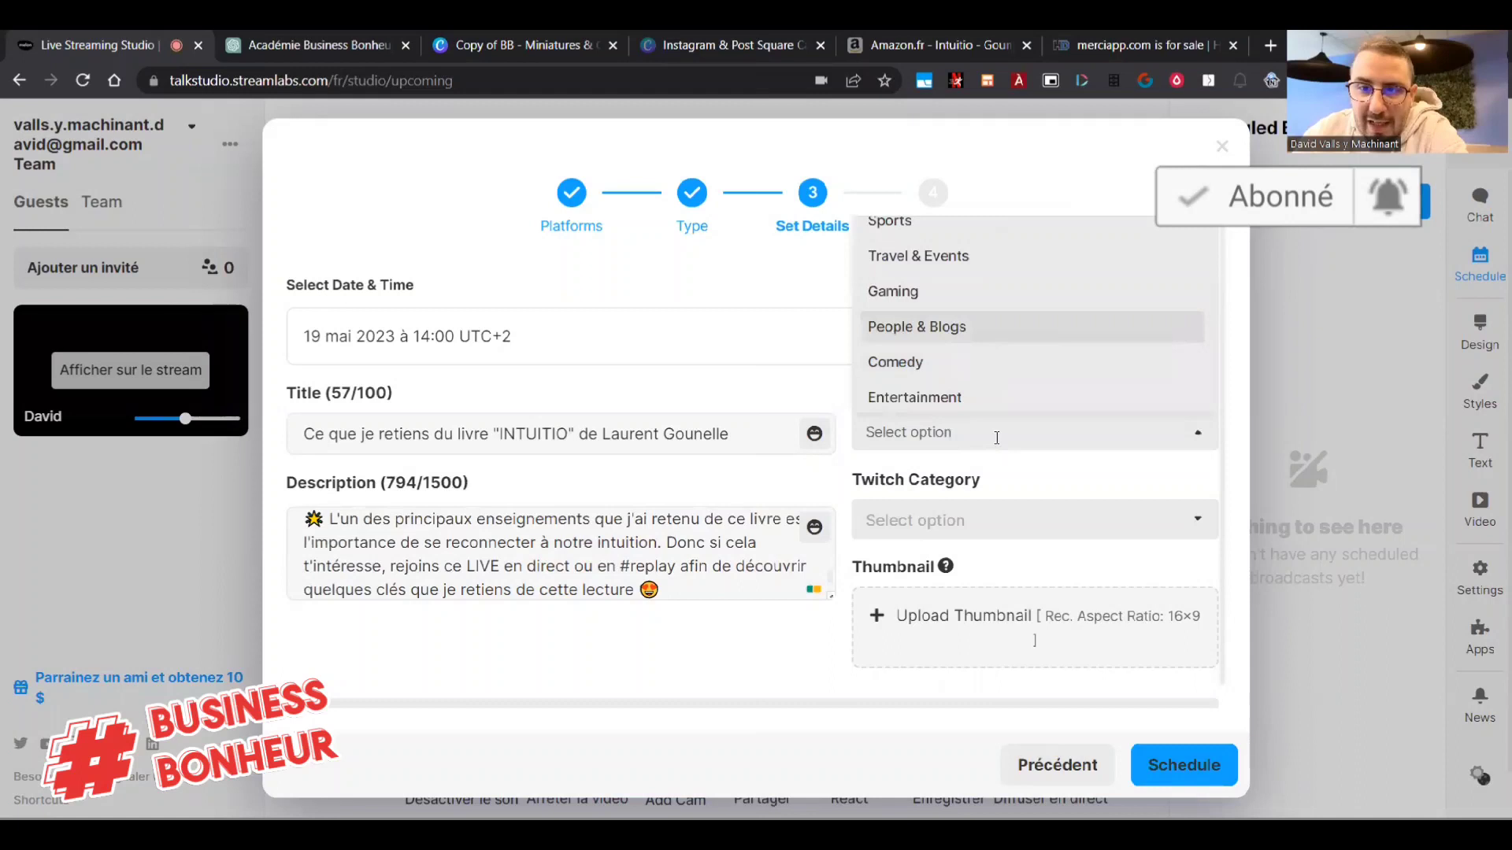
pyautogui.scroll(-3, 983, 358)
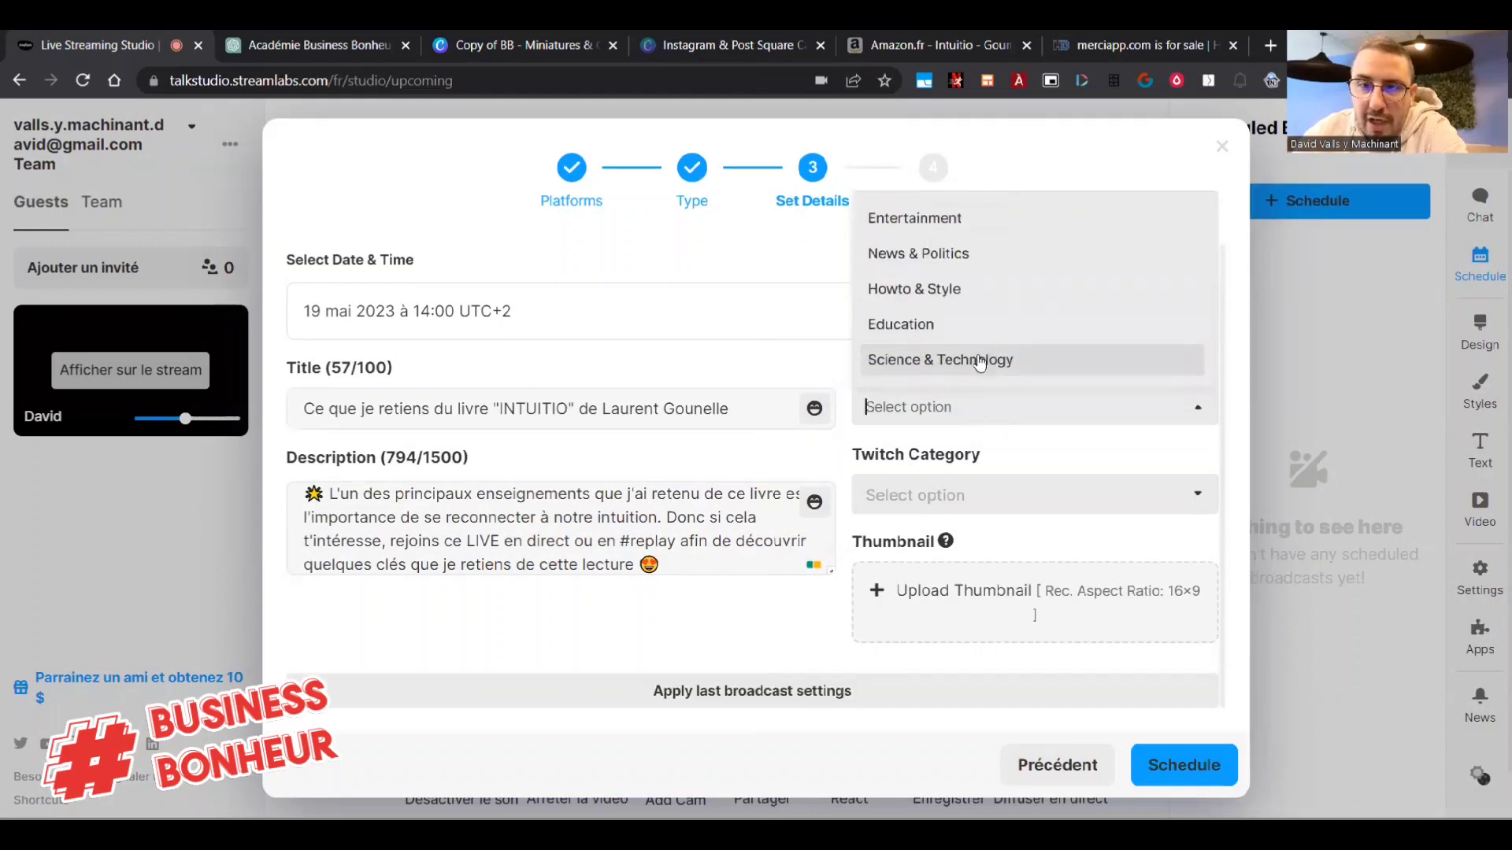
pyautogui.scroll(2, 977, 358)
pyautogui.scroll(-2, 967, 347)
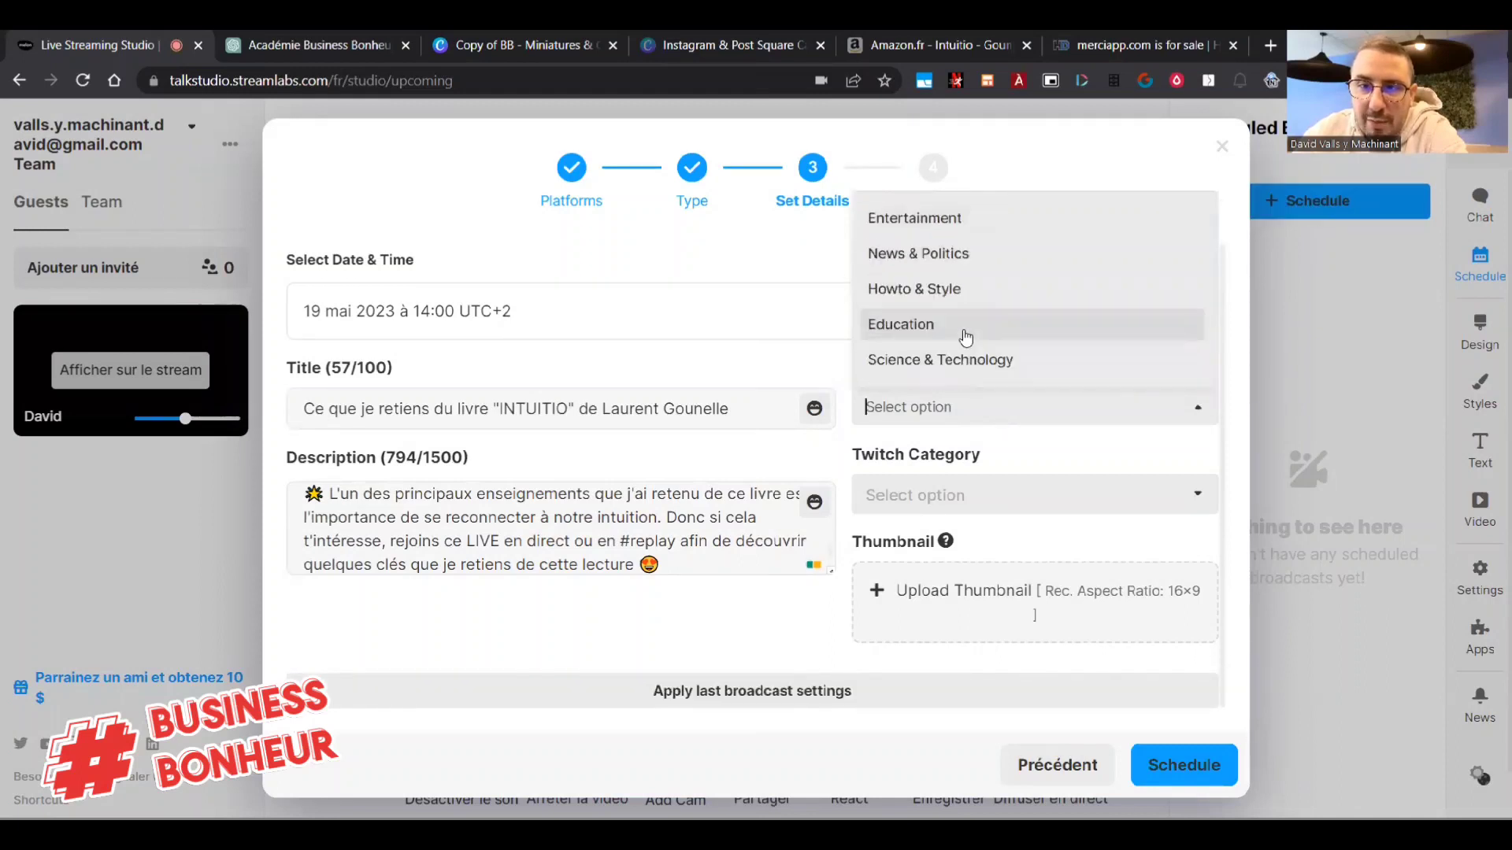
pyautogui.click(965, 339)
# Set the Twitch category of the scheduled stream to Talk Shows & Podcasts.
pyautogui.click(969, 496)
pyautogui.scroll(-5, 941, 392)
pyautogui.scroll(1, 954, 439)
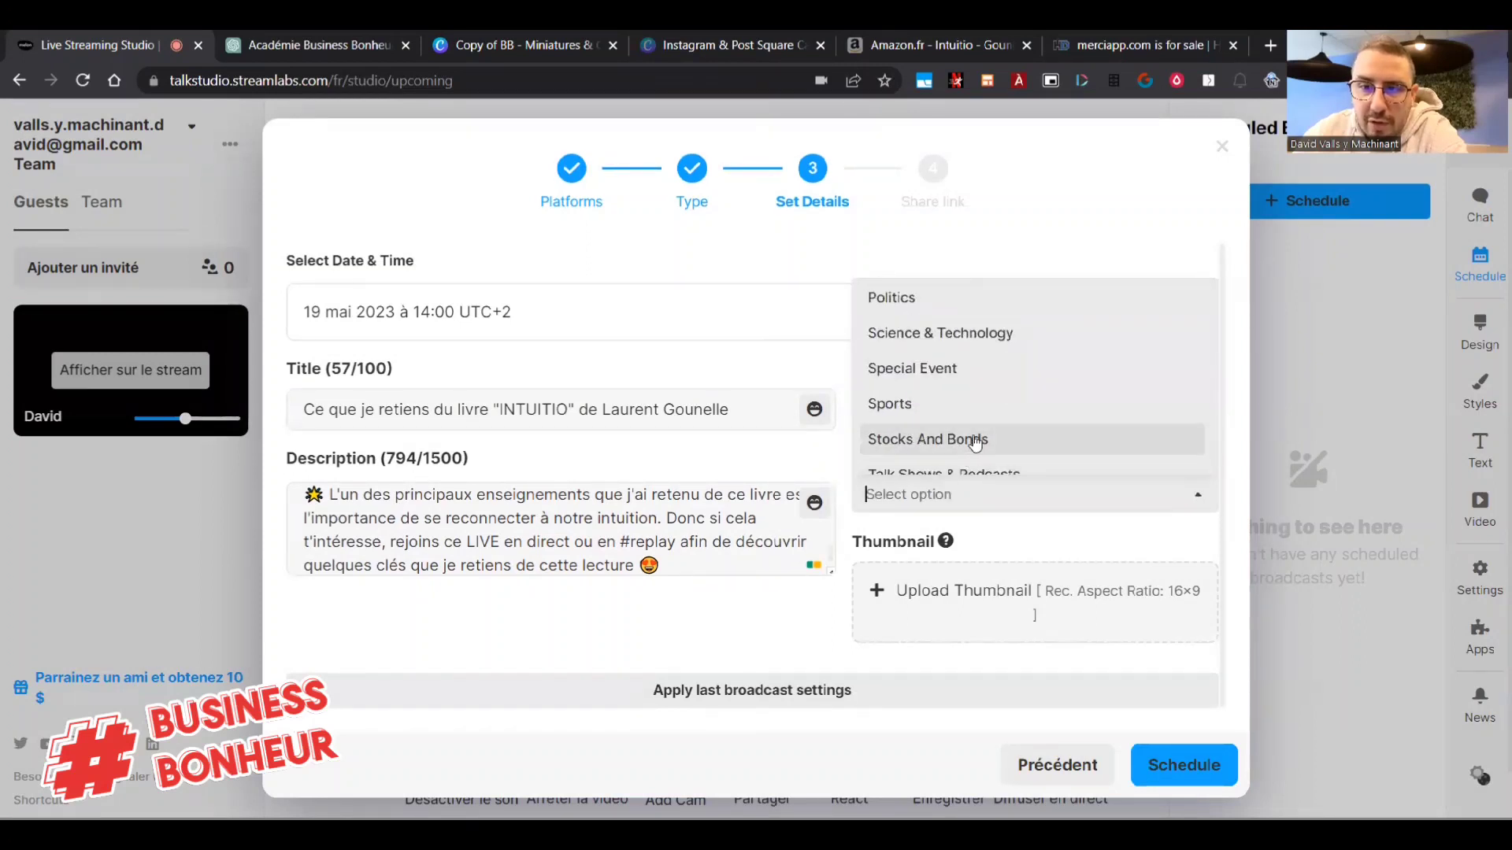
pyautogui.scroll(-2, 975, 443)
pyautogui.click(961, 375)
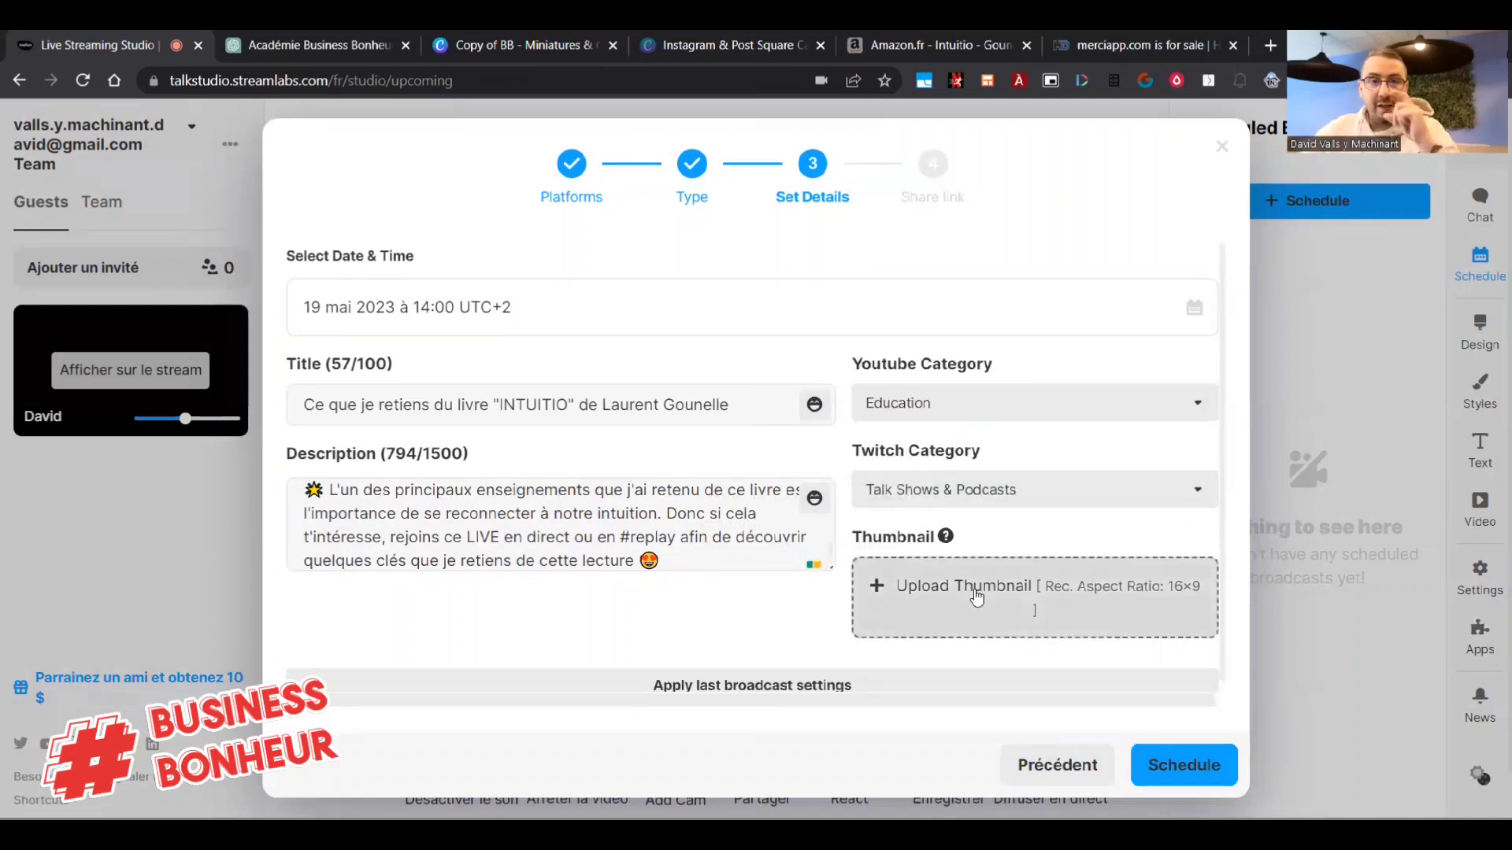
# Start the thumbnail upload and rename the exported image "BB - Miniatures & Cover articles et youtube 2021 (3)" as "Lecture du livre INTUITIO".
pyautogui.scroll(-1, 977, 596)
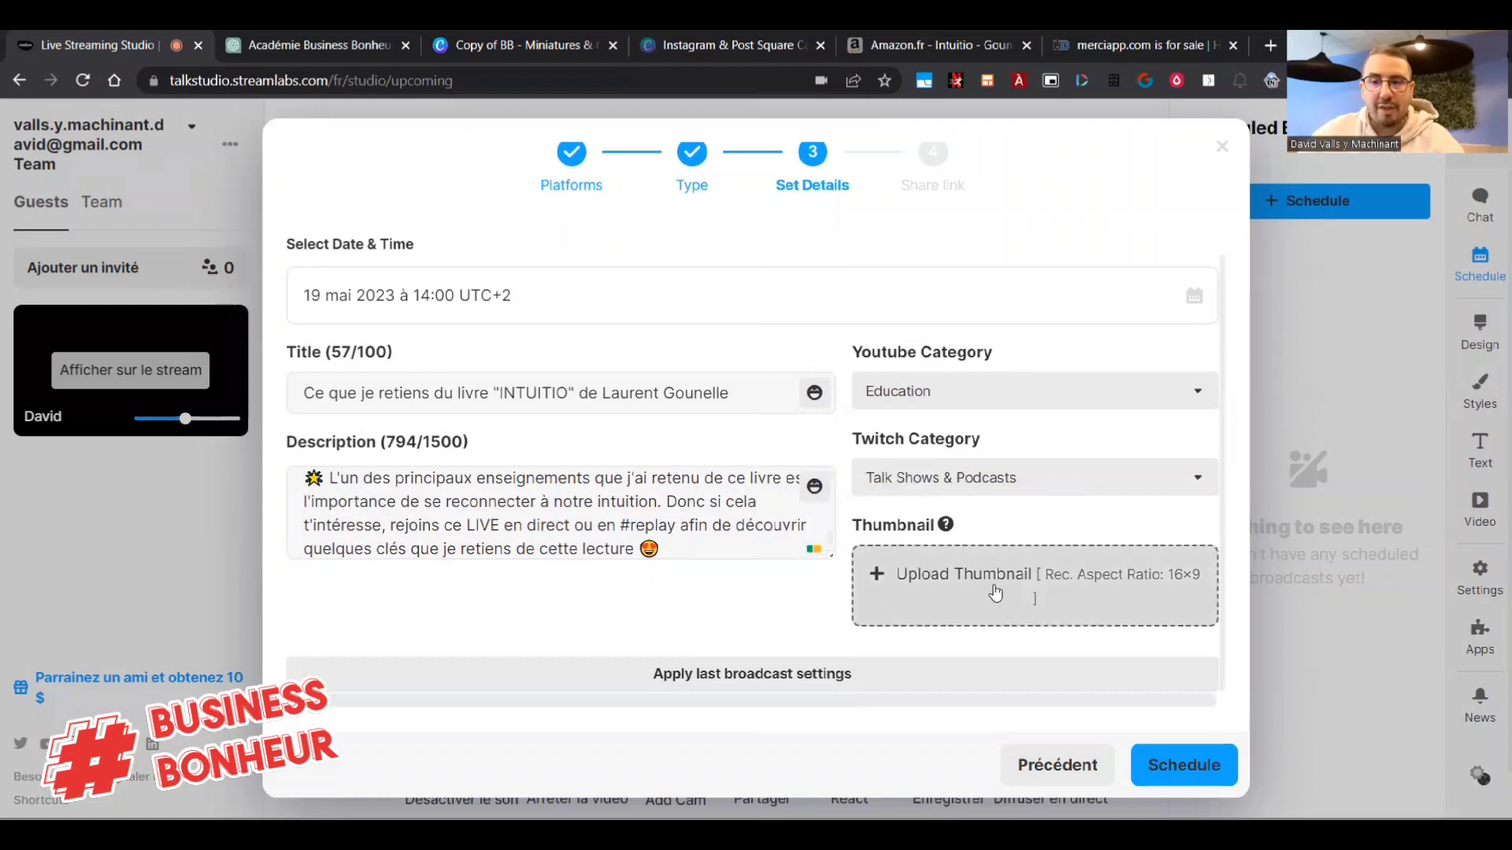
pyautogui.click(995, 581)
pyautogui.click(454, 305)
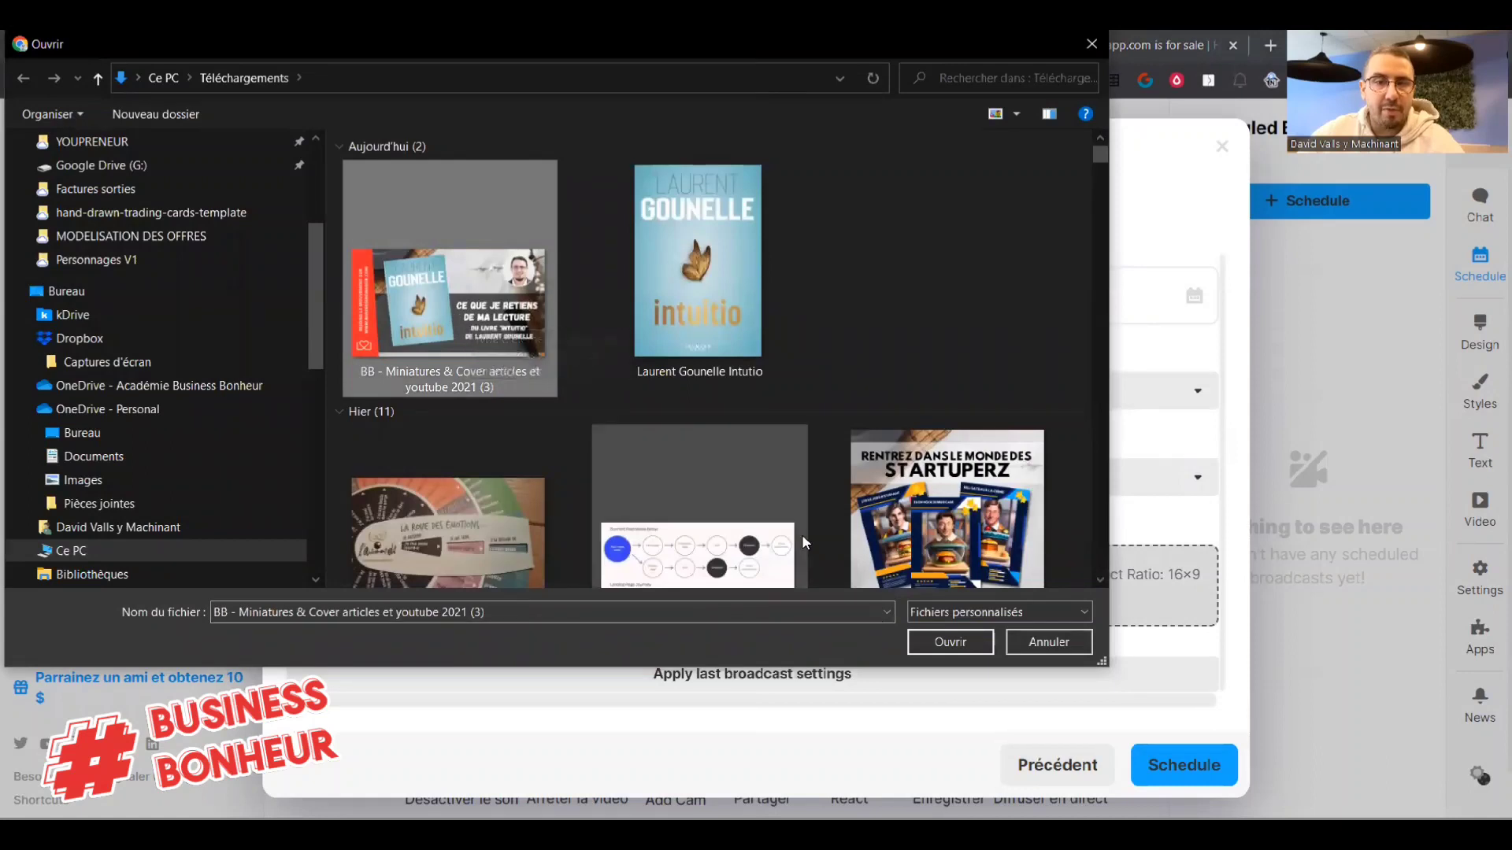
pyautogui.click(475, 388)
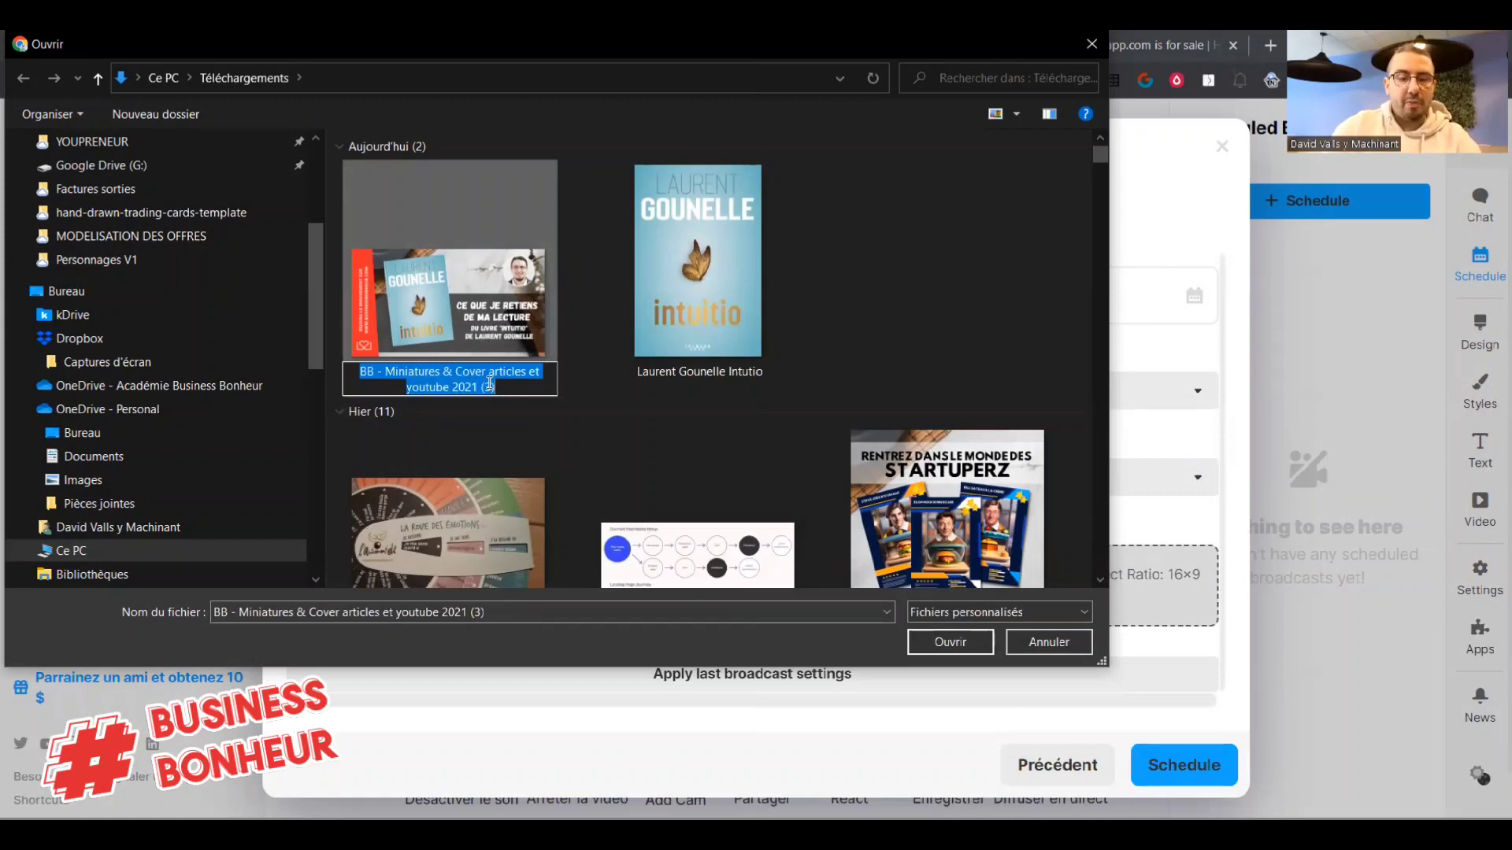
pyautogui.write('Lecture du')
pyautogui.write(' livre ')
pyautogui.write('INTUIT')
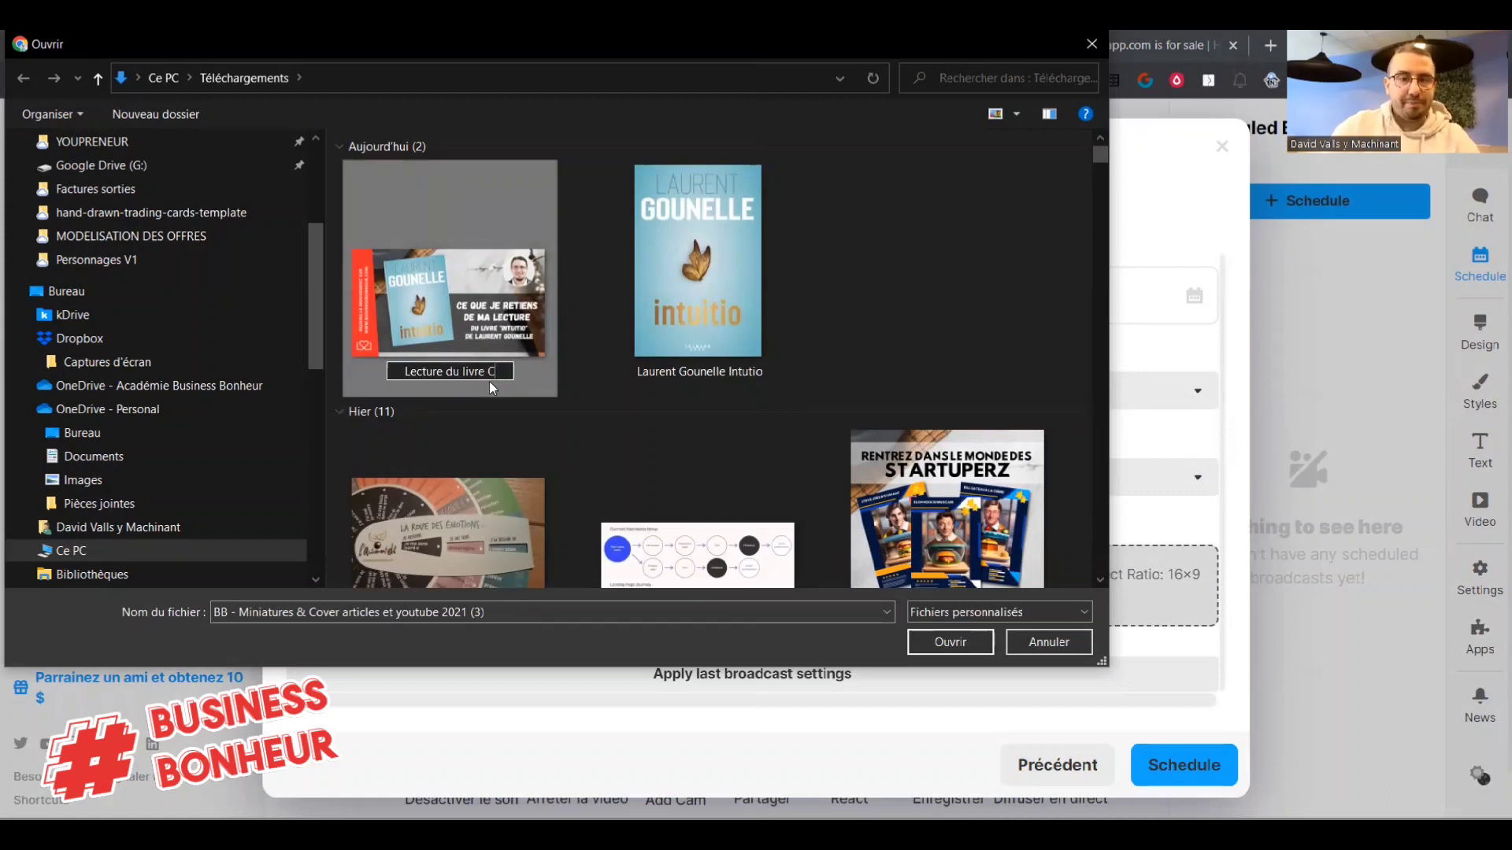
pyautogui.write('IO')
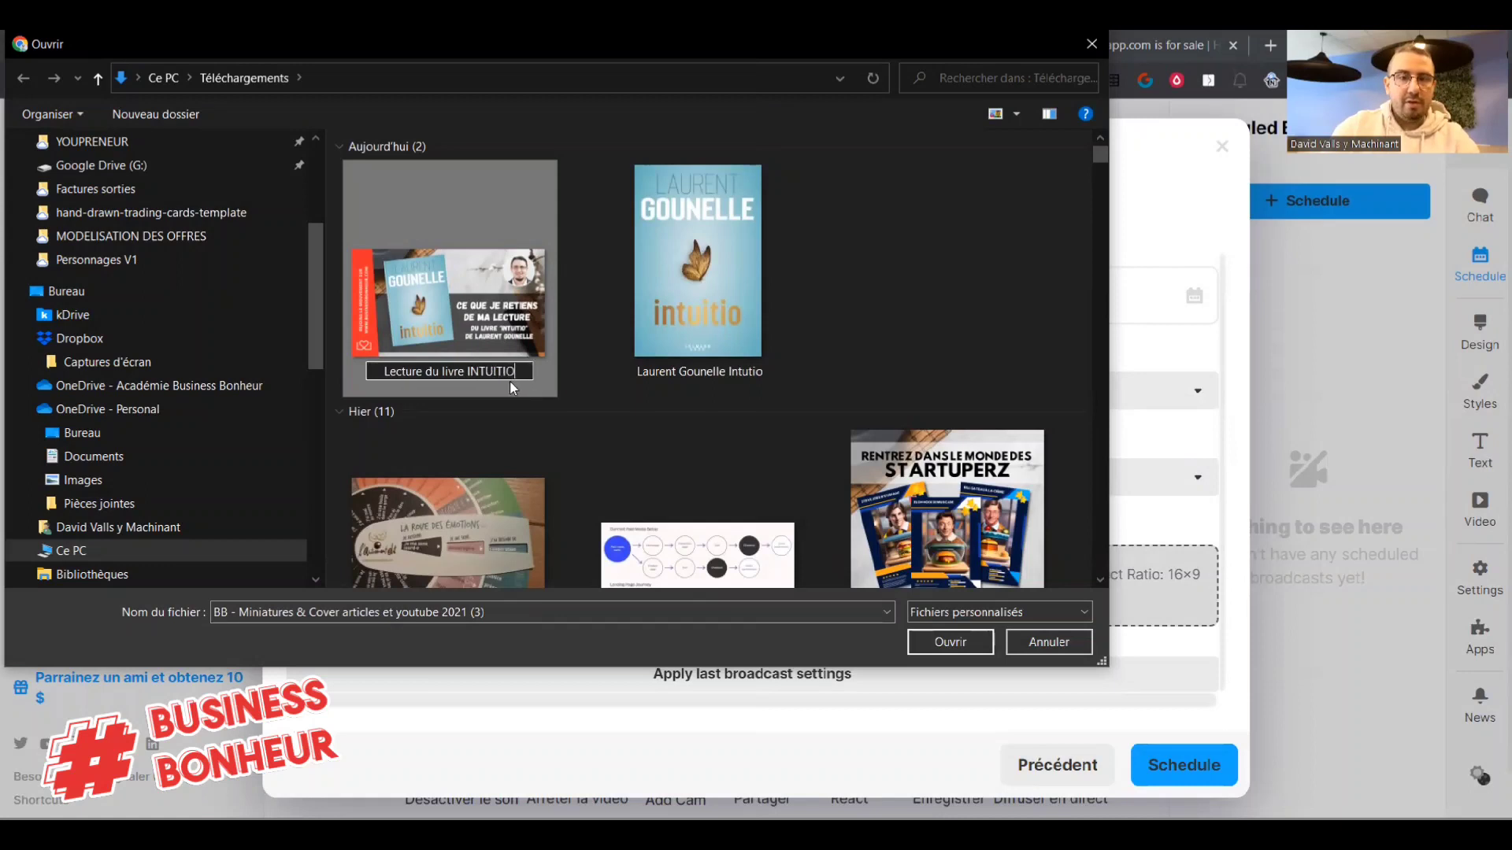
pyautogui.press('Return')
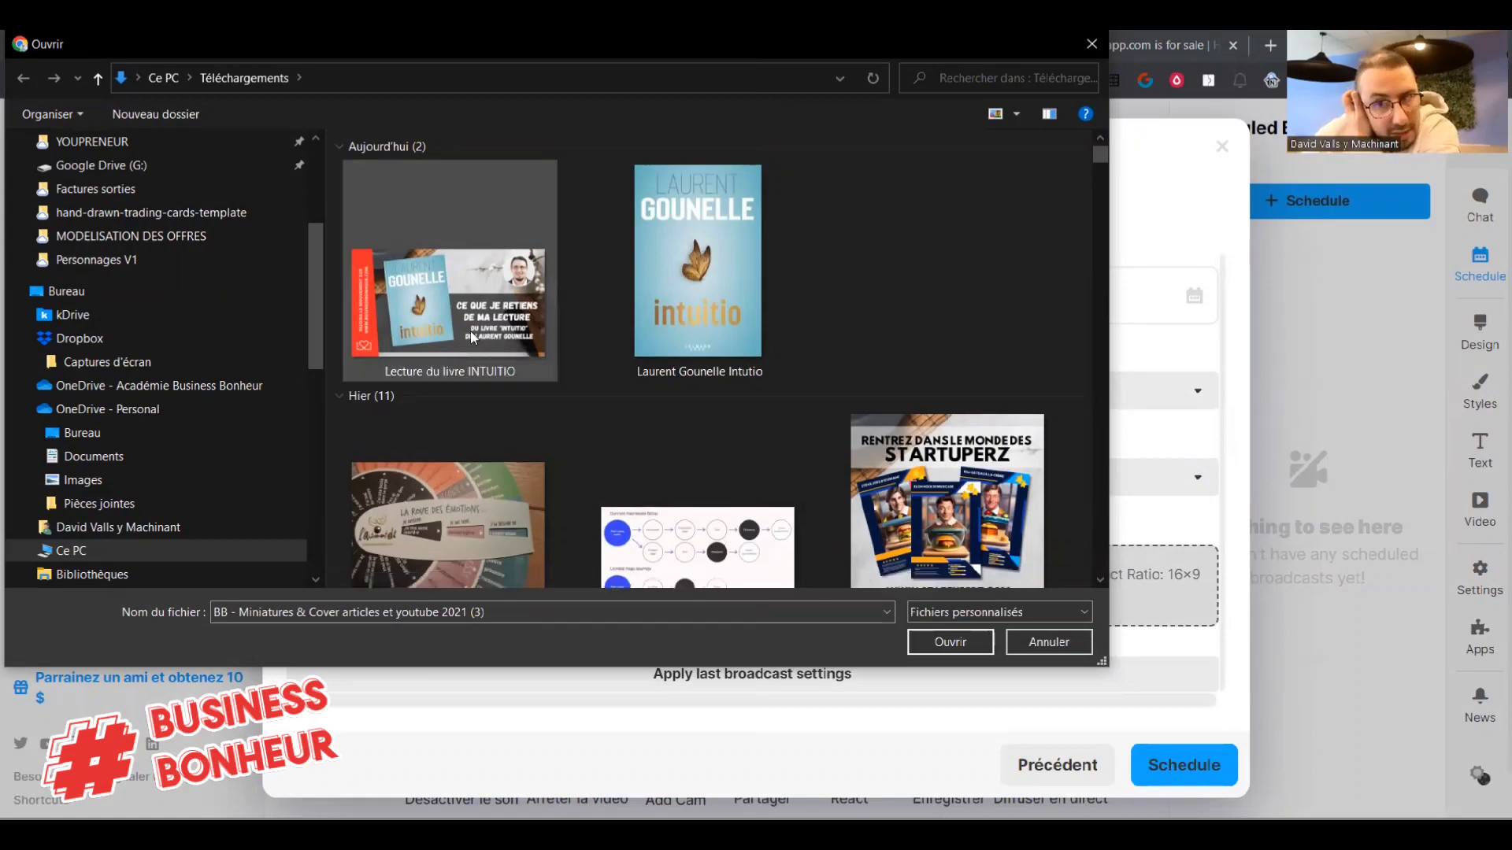
# Upload "Lecture du livre INTUITIO" as the stream thumbnail and extend its crop area to cover the whole image.
pyautogui.doubleClick(472, 339)
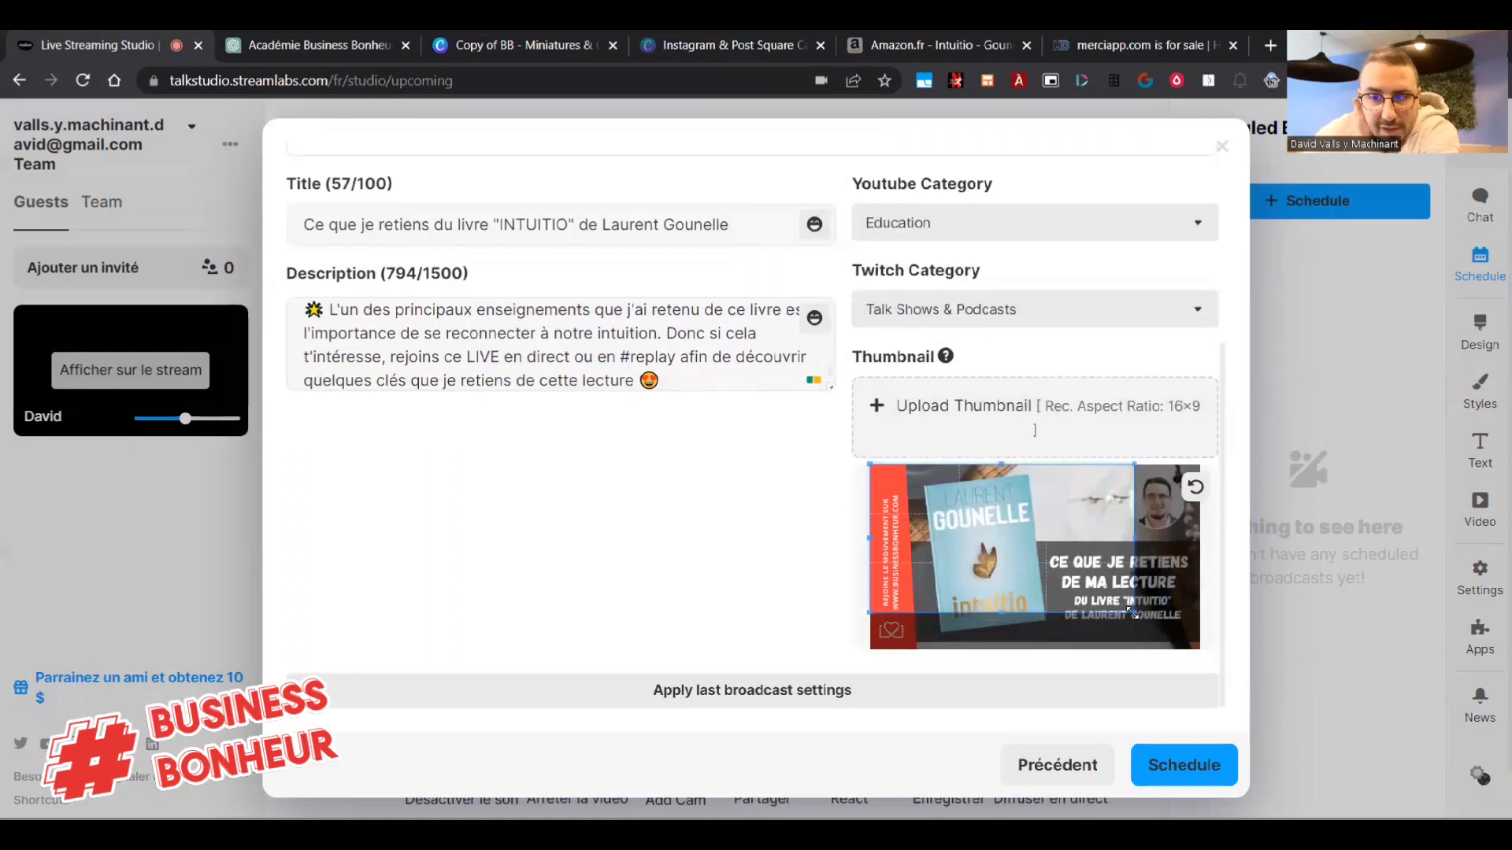
pyautogui.moveTo(1134, 613); pyautogui.dragTo(1206, 665)
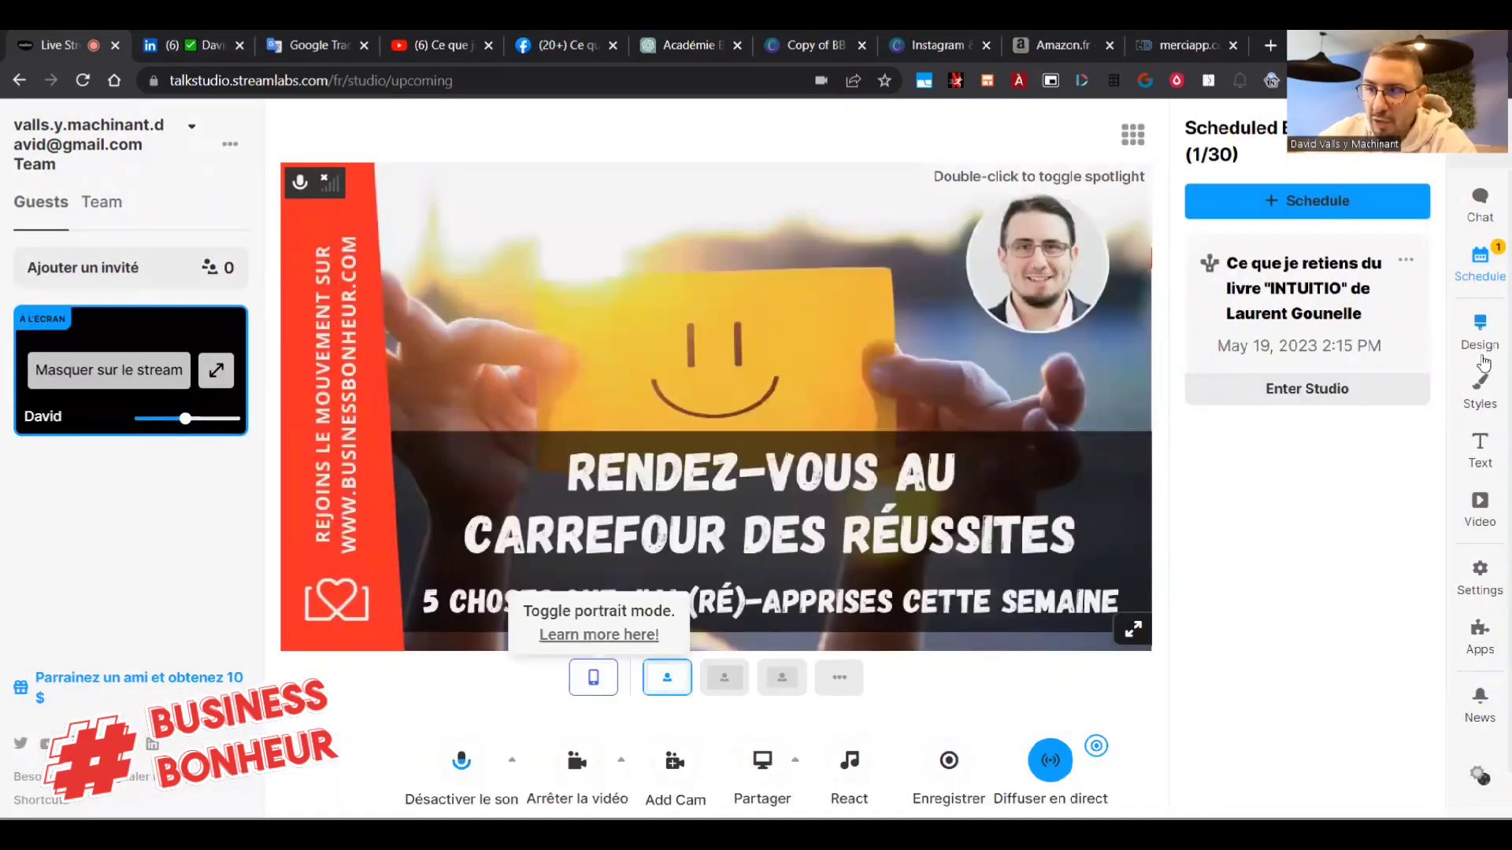
# Upload "Lecture du livre INTUITIO" as a new background in the studio design and apply it to the stream.
pyautogui.click(1480, 335)
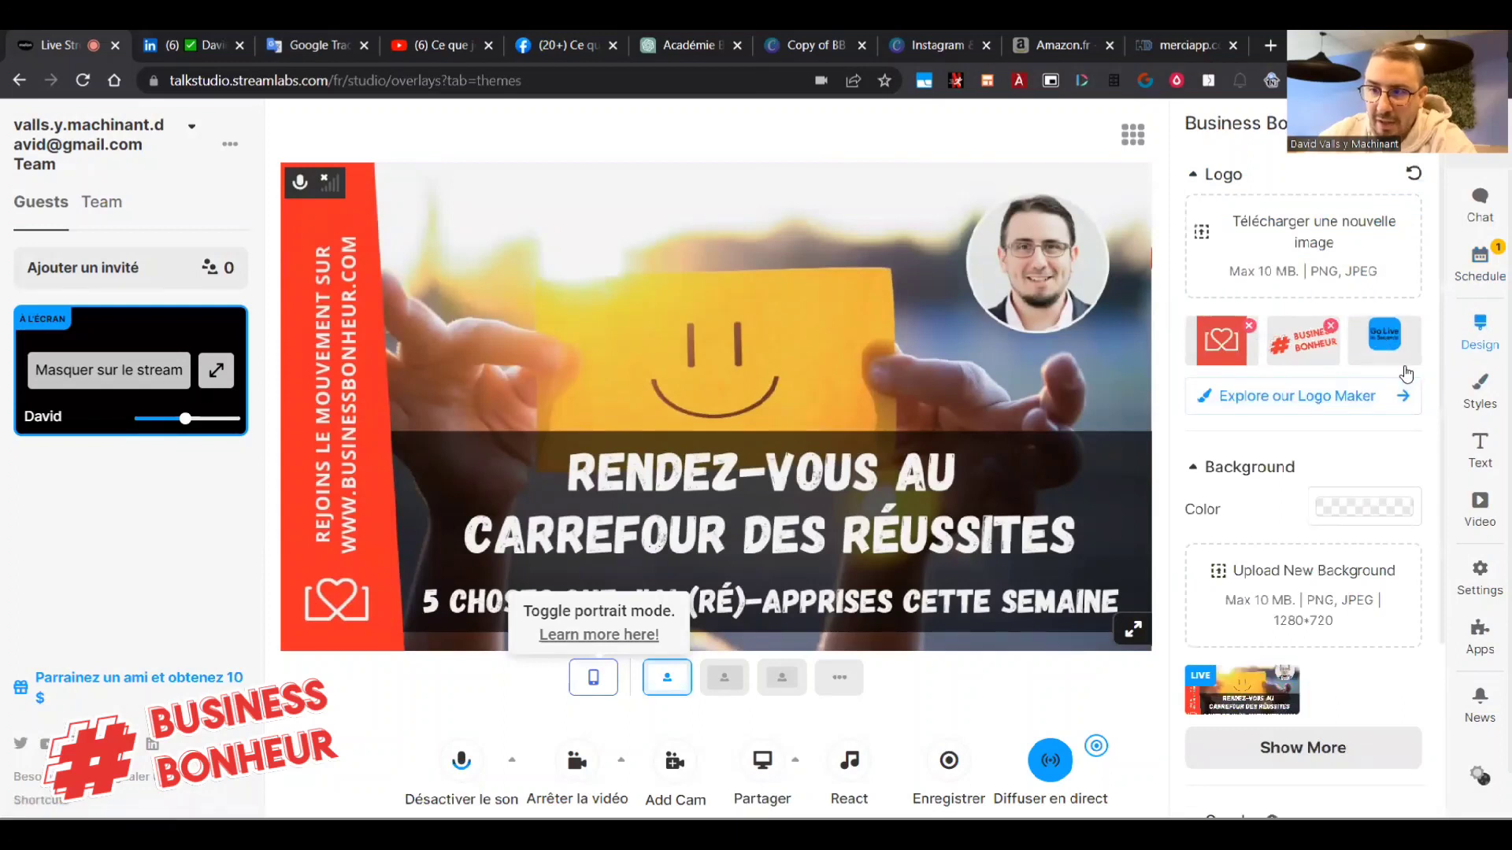
pyautogui.click(1292, 575)
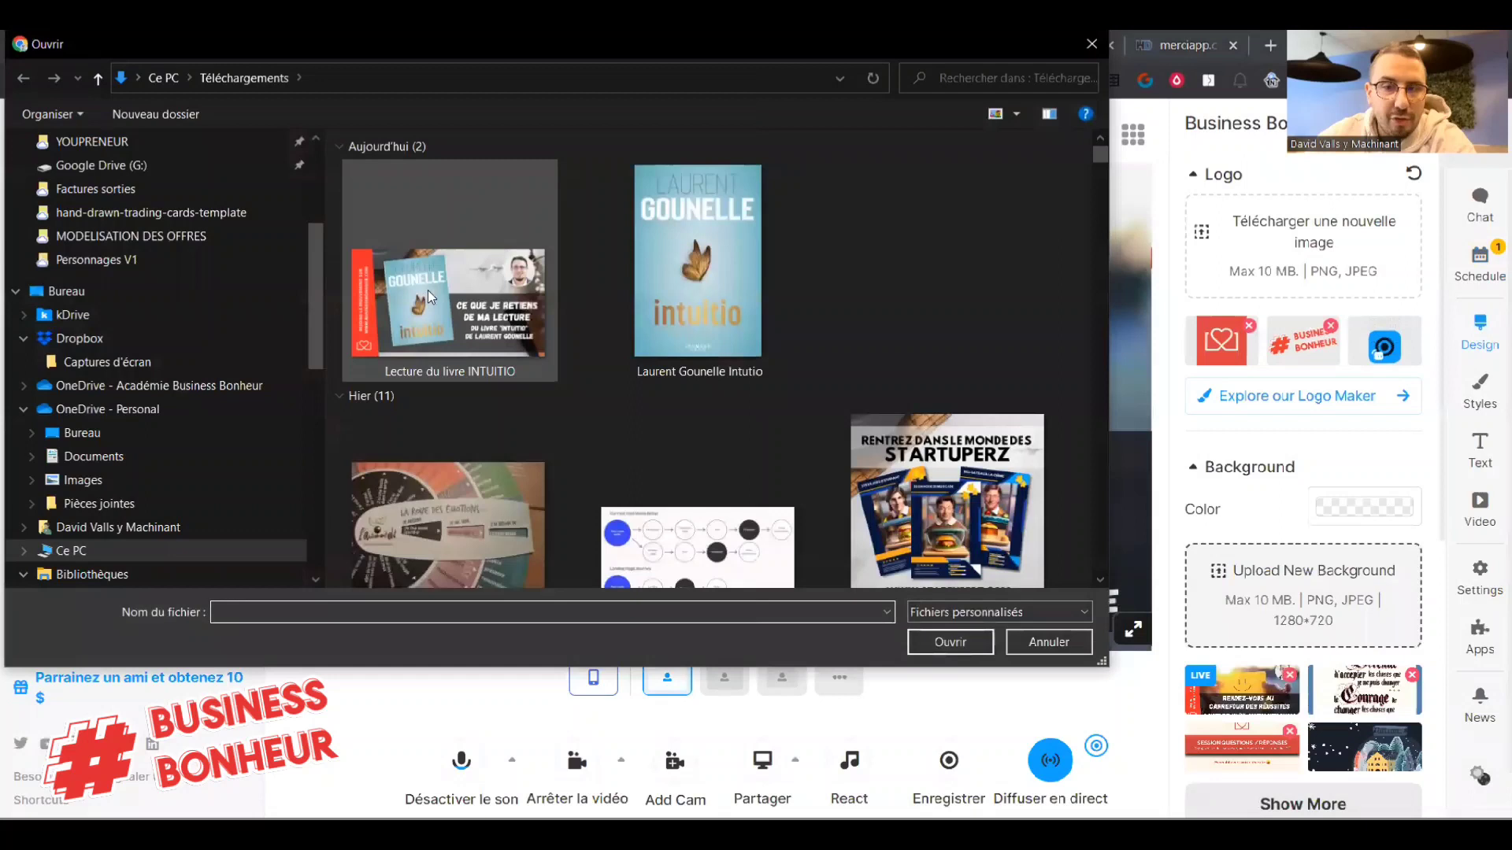
pyautogui.doubleClick(428, 289)
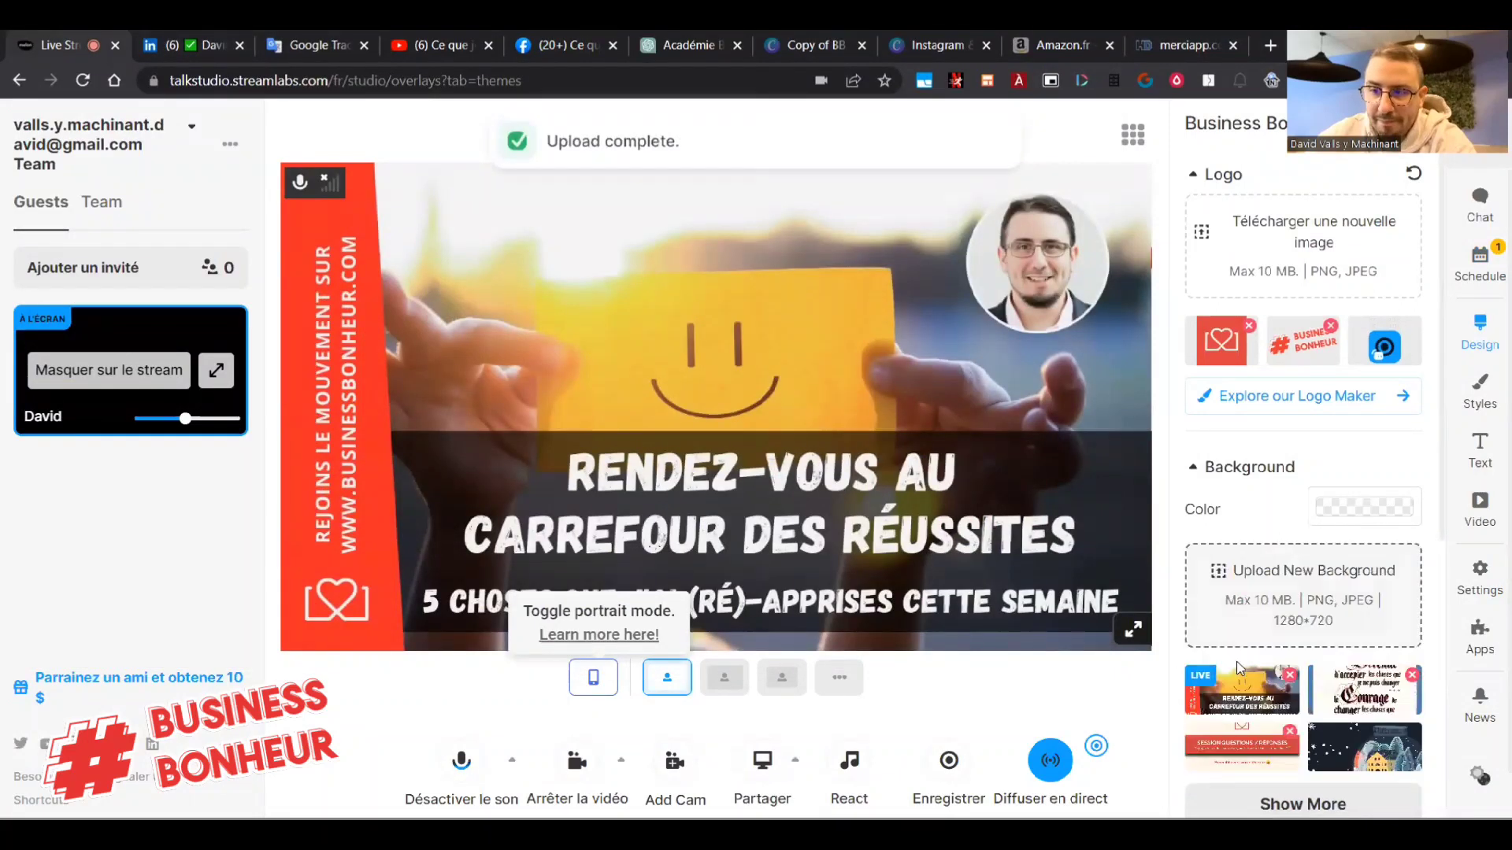
pyautogui.click(1238, 697)
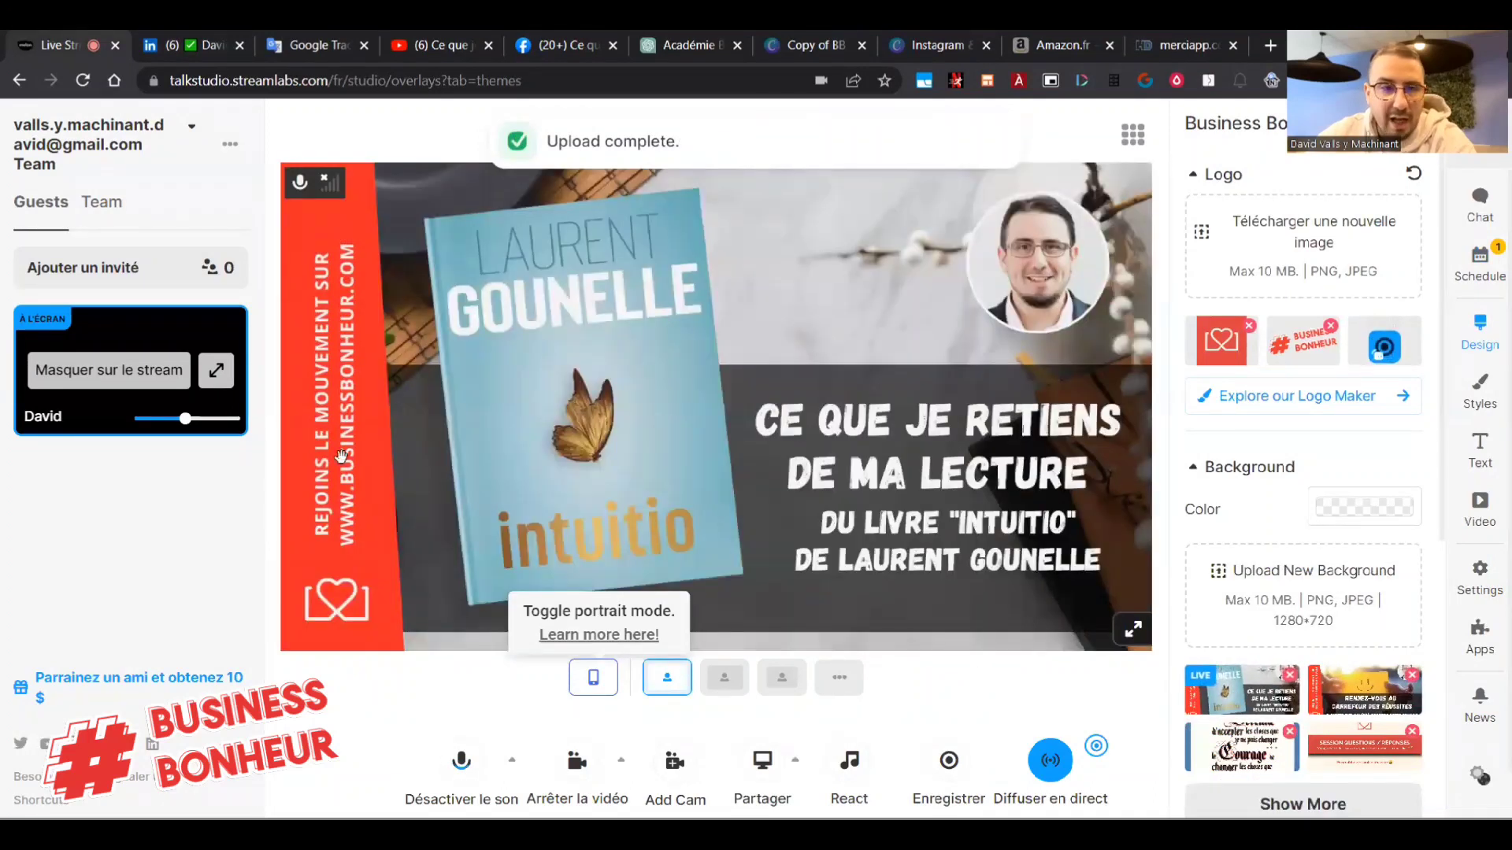
# Hide the host's camera from the stream while keeping the microphone on.
pyautogui.click(146, 372)
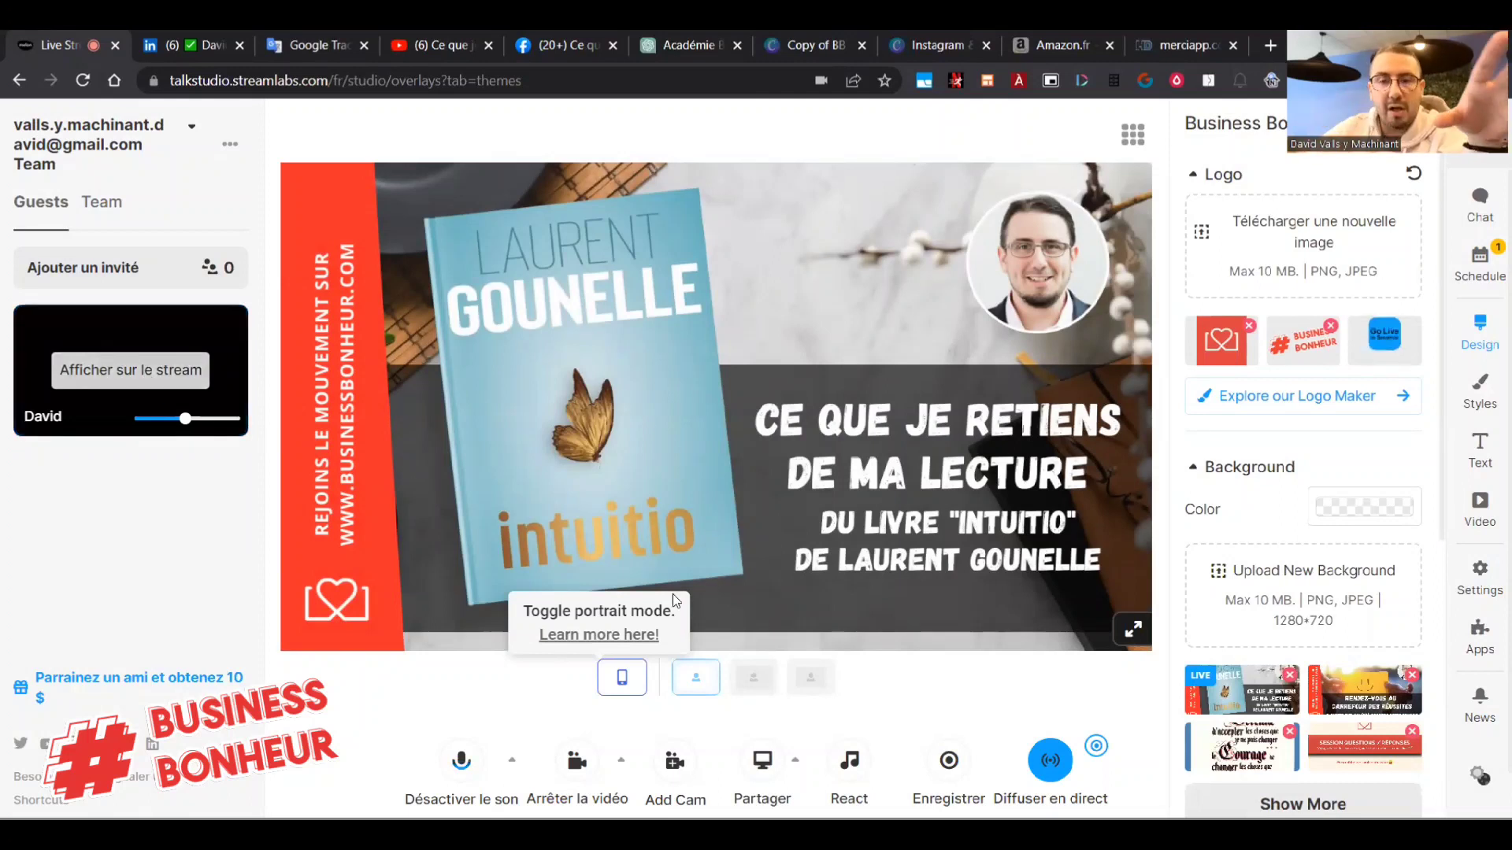
pyautogui.click(462, 768)
pyautogui.click(462, 768)
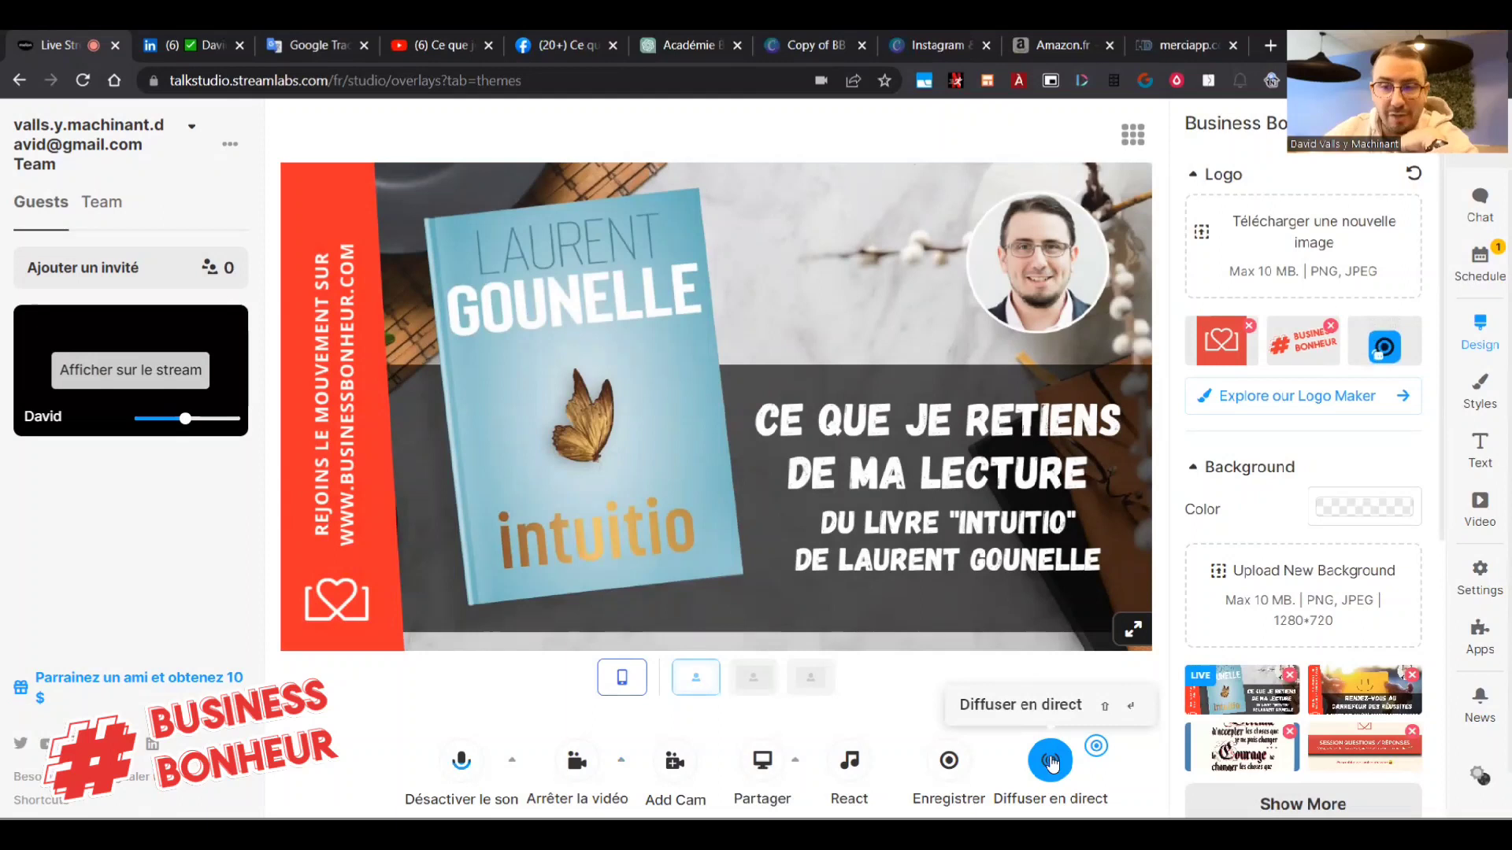
# Review the background and overlay options in the studio's design settings.
pyautogui.scroll(-3, 1286, 674)
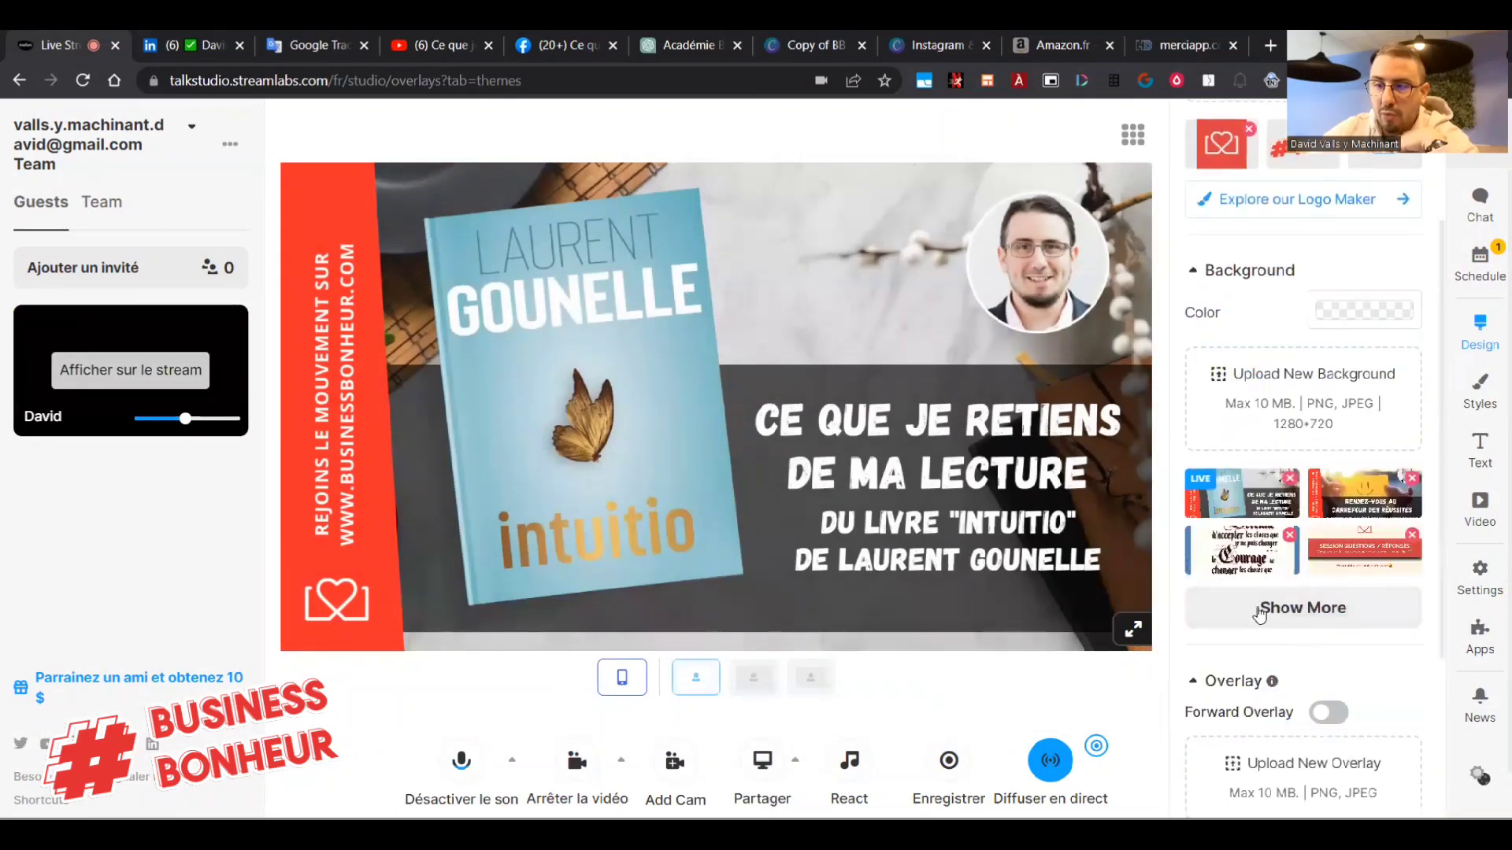
pyautogui.scroll(2, 1252, 613)
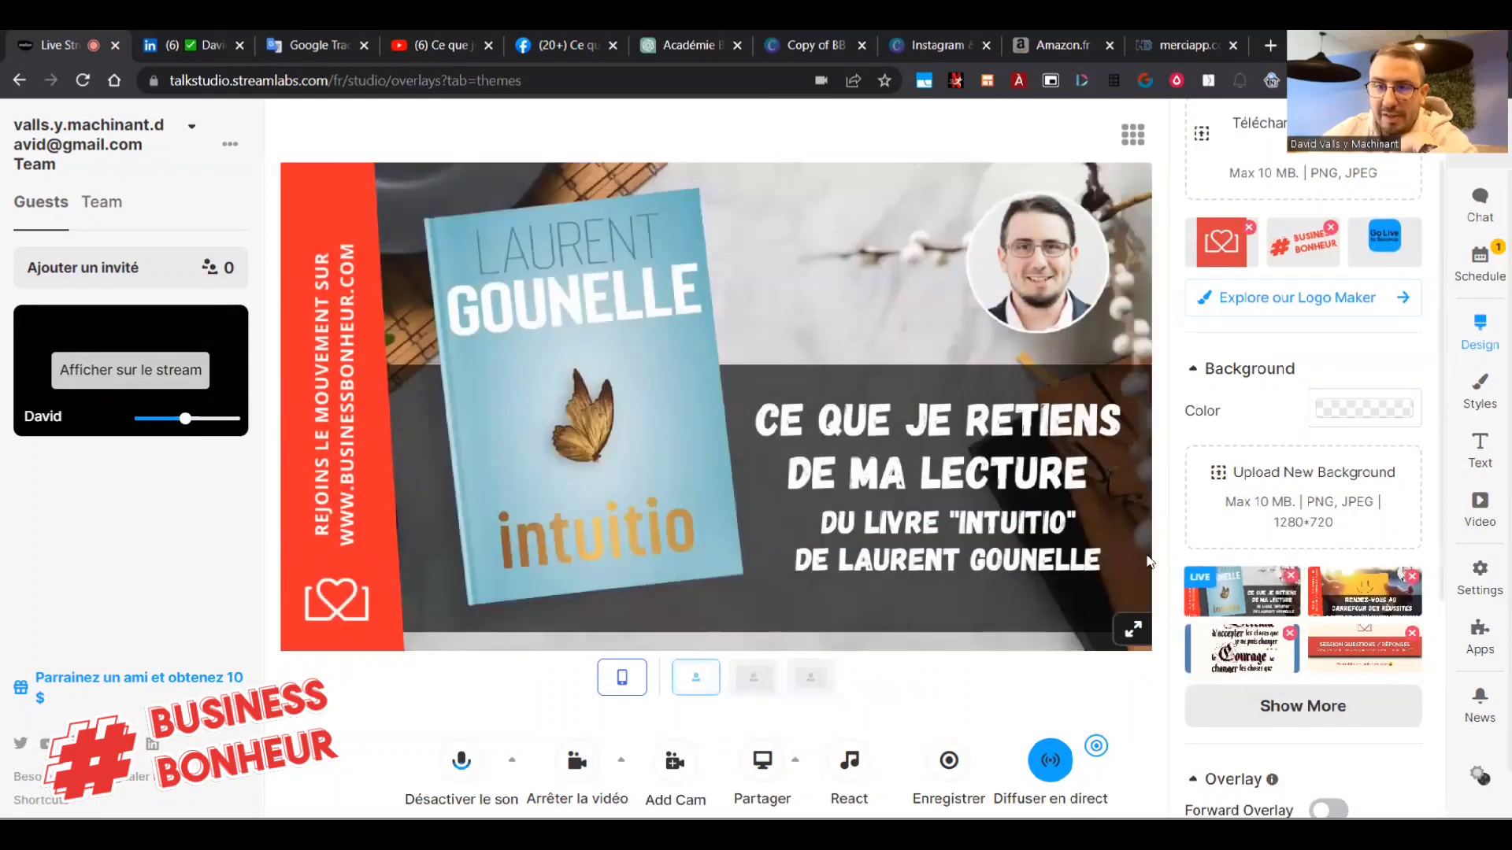
pyautogui.scroll(-3, 1230, 597)
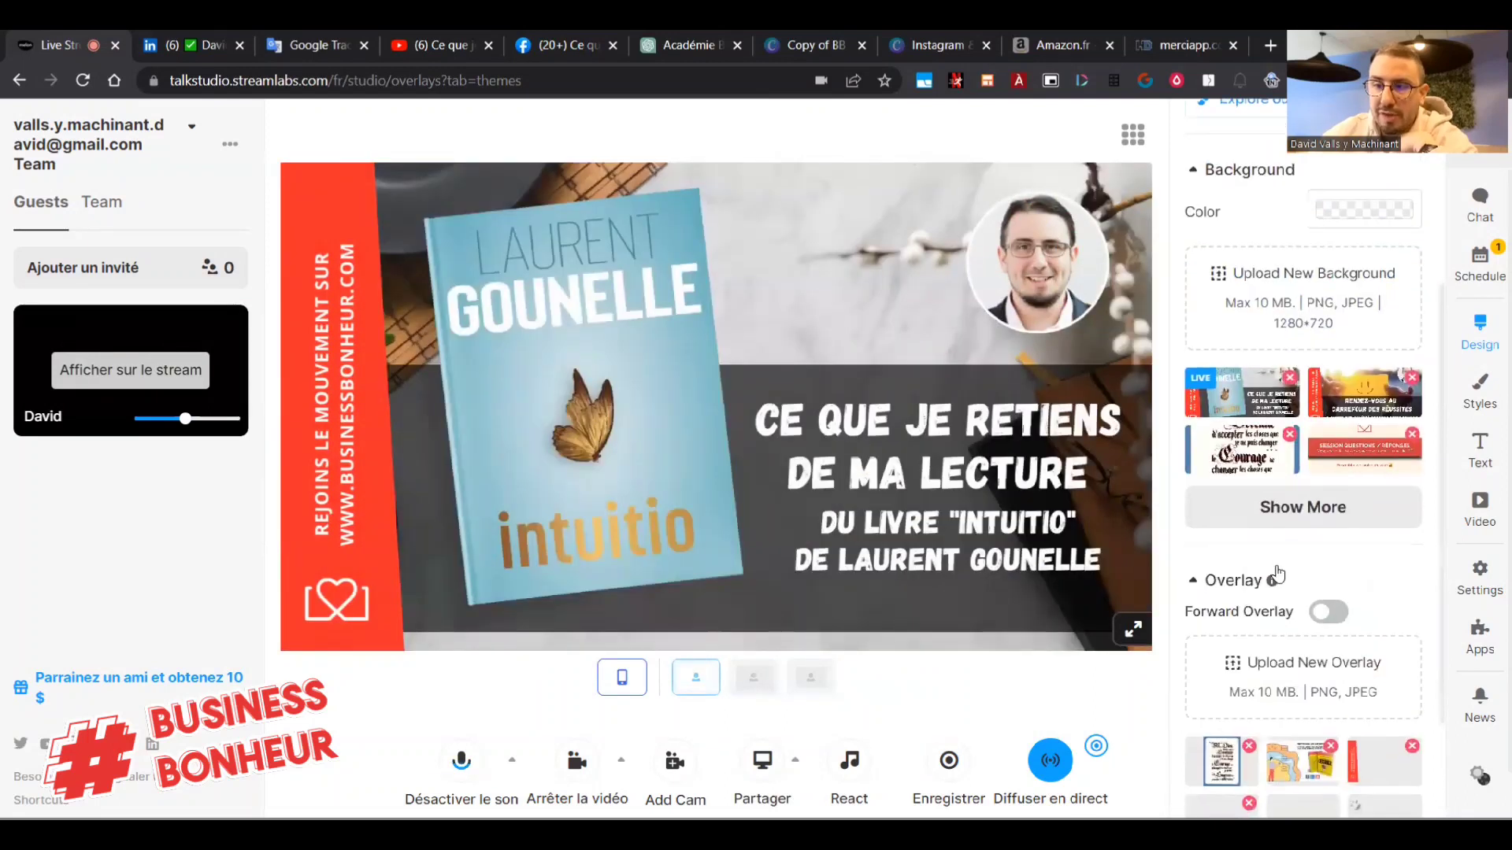
pyautogui.scroll(-2, 1235, 513)
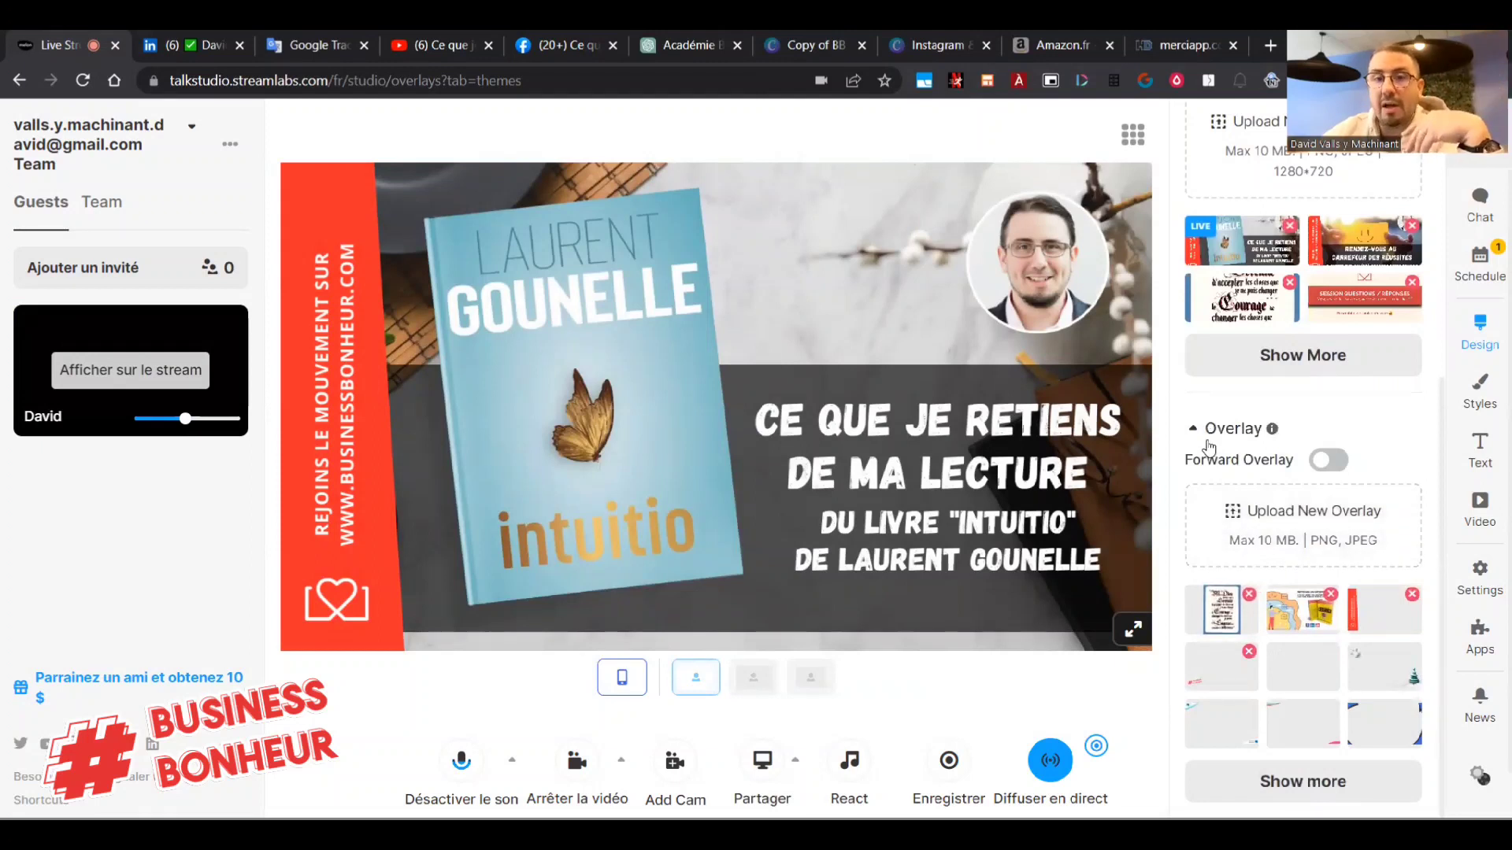
# Apply the existing Business Bonheur logo overlay over the lower-left corner of the stream background.
pyautogui.click(1221, 668)
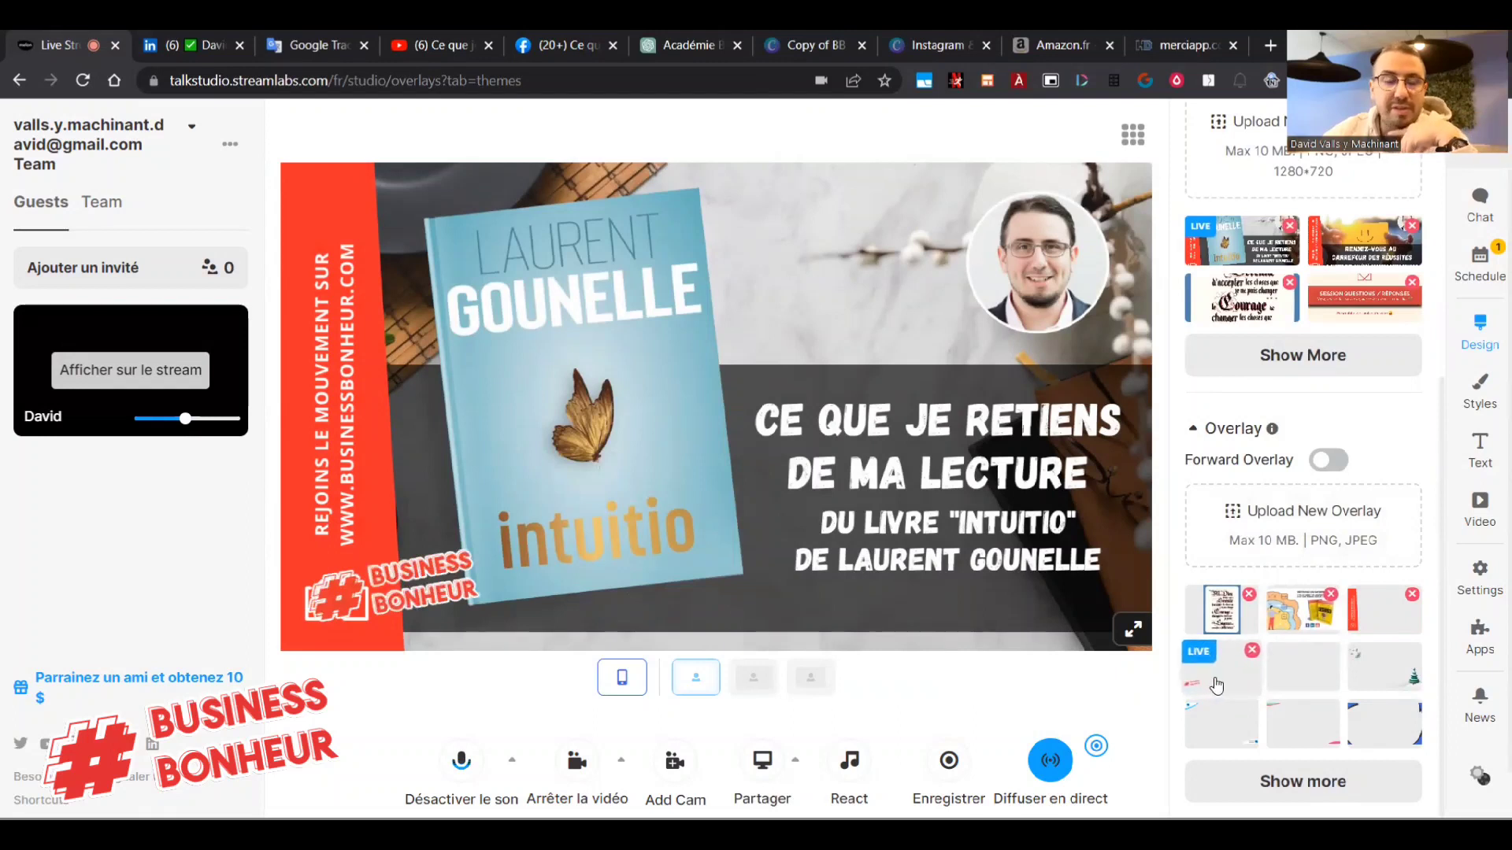
pyautogui.scroll(-10, 1217, 525)
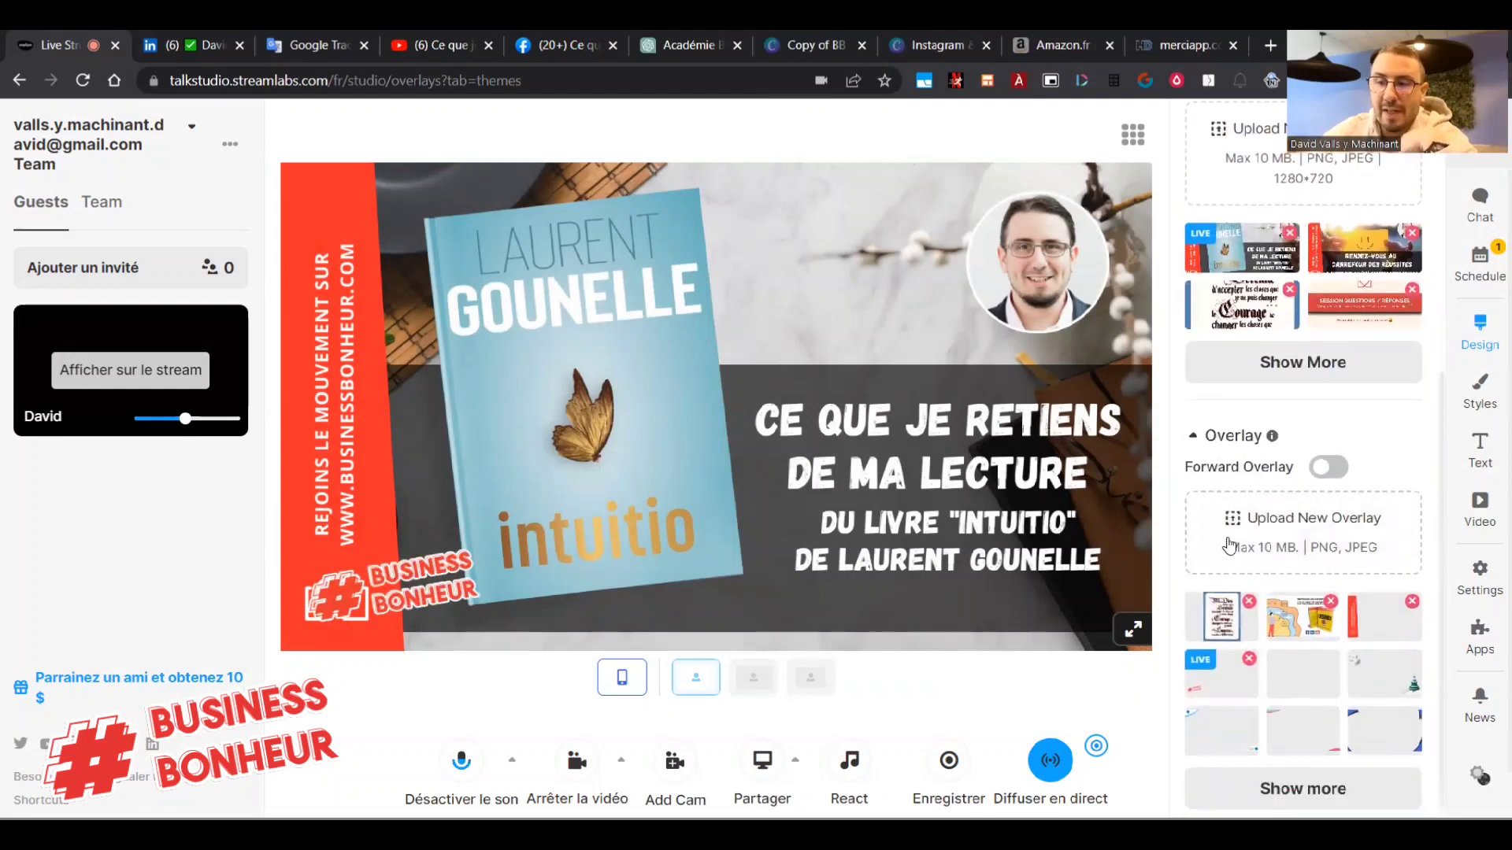
# Expand the full list of video clips and open the file selection for uploading a new video clip.
pyautogui.moveTo(1220, 310)
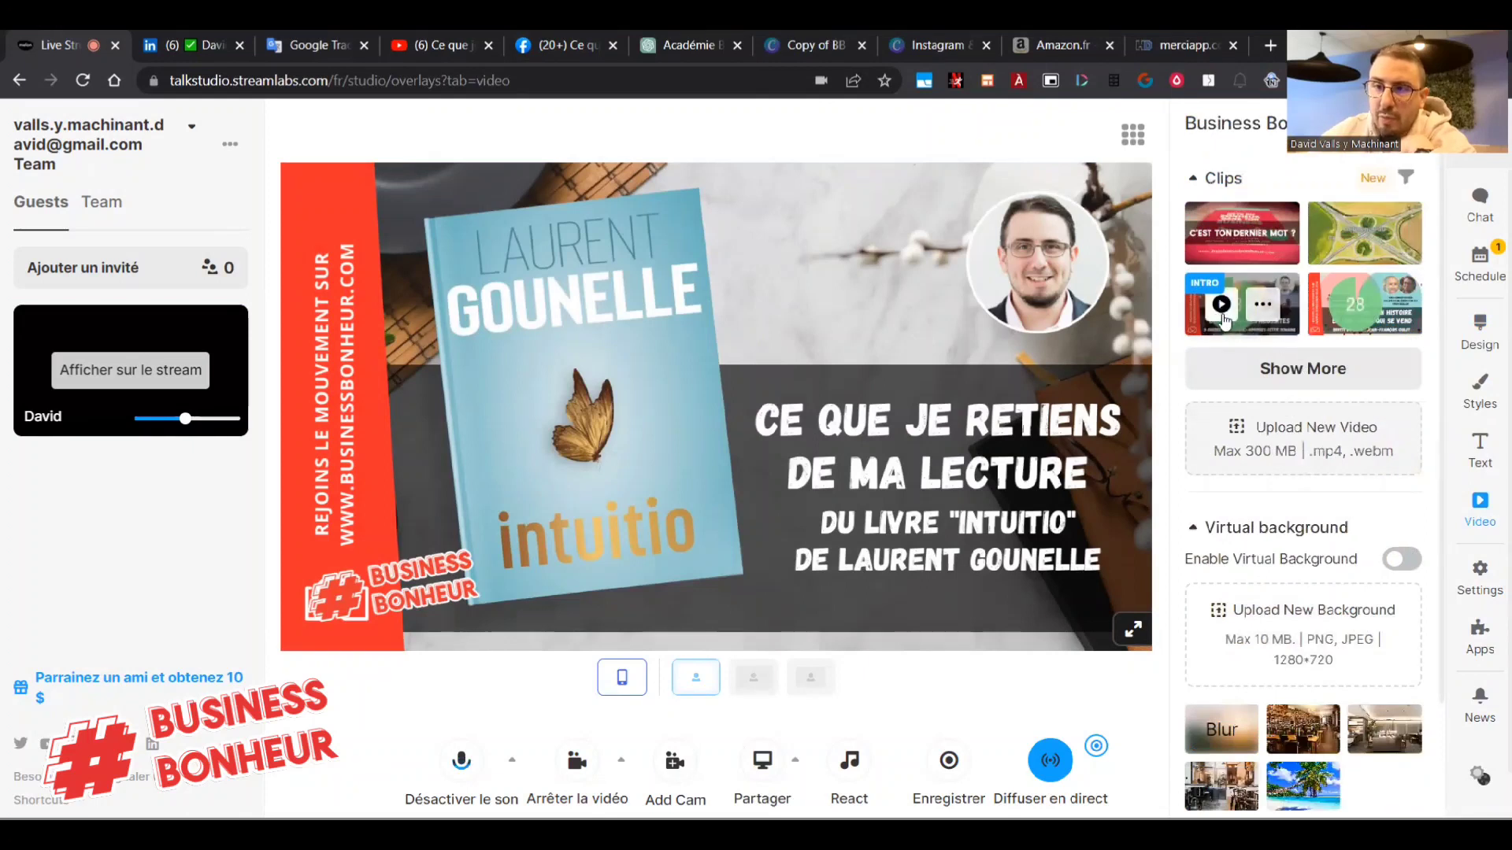
pyautogui.click(1302, 367)
pyautogui.scroll(-20, 1303, 484)
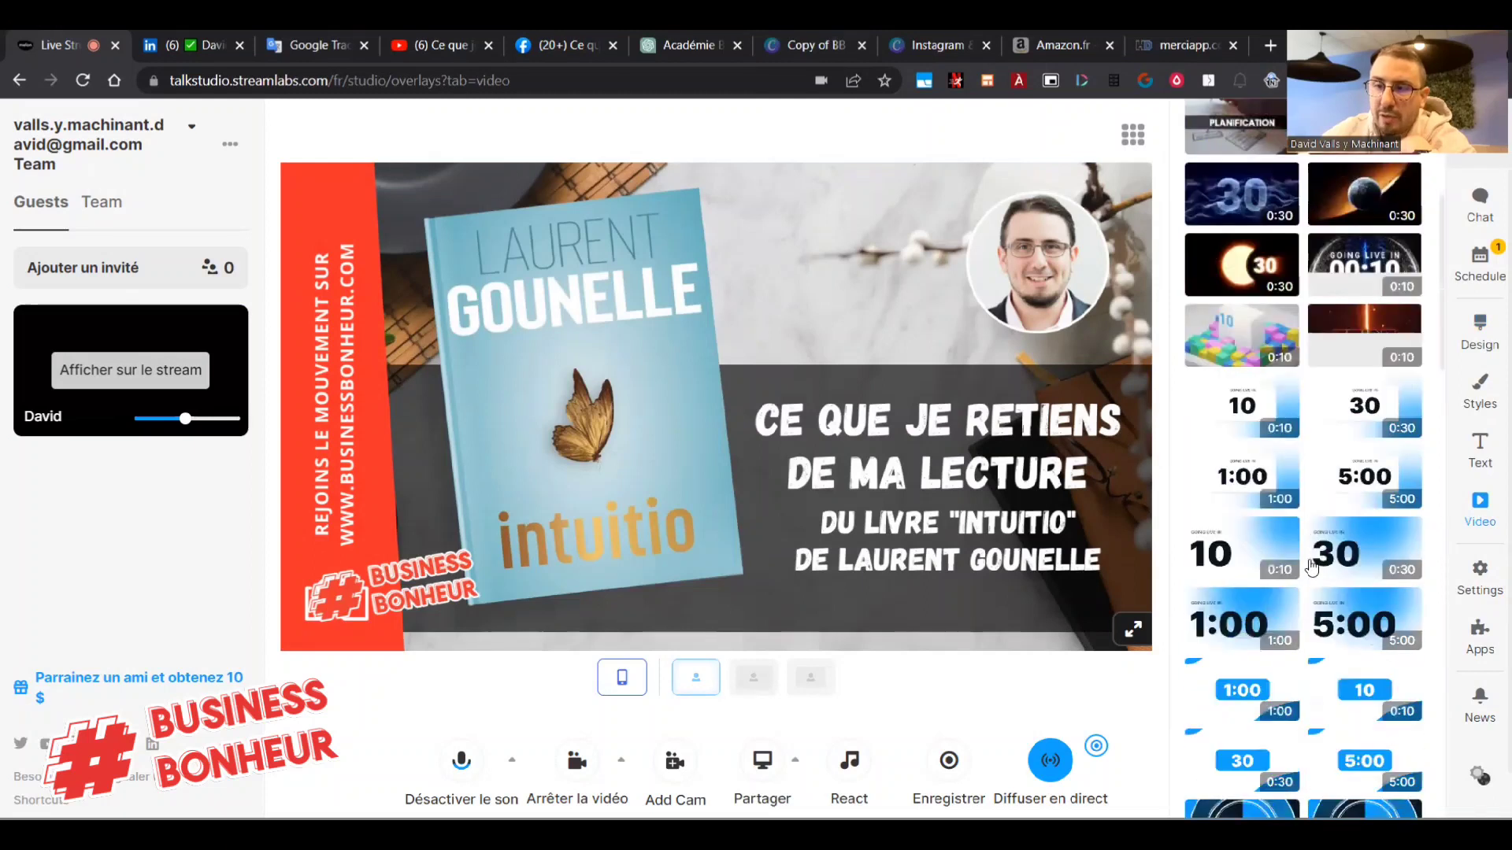
pyautogui.scroll(-3, 1314, 627)
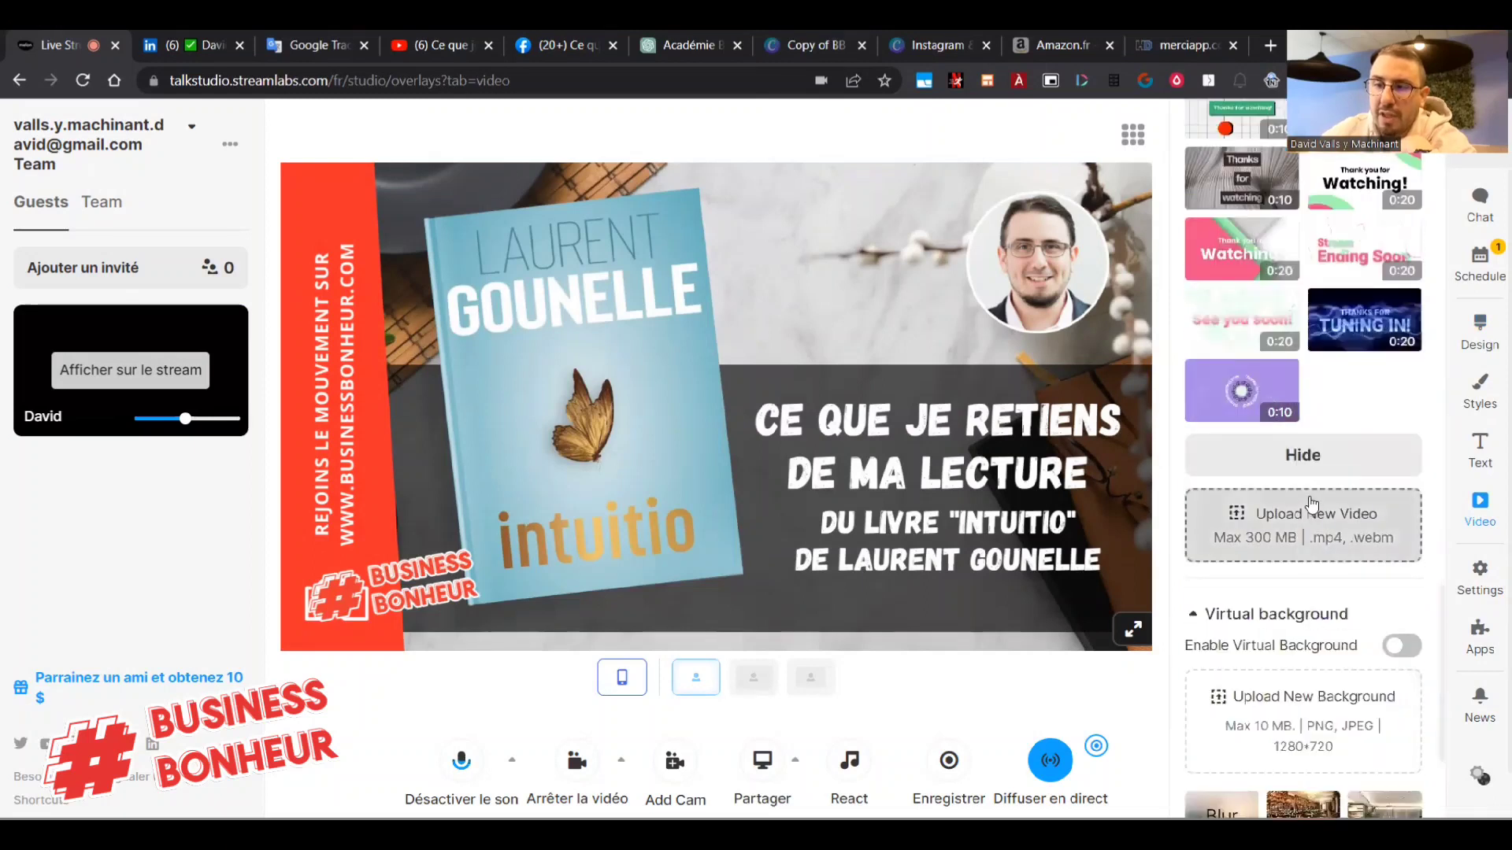
pyautogui.click(1311, 512)
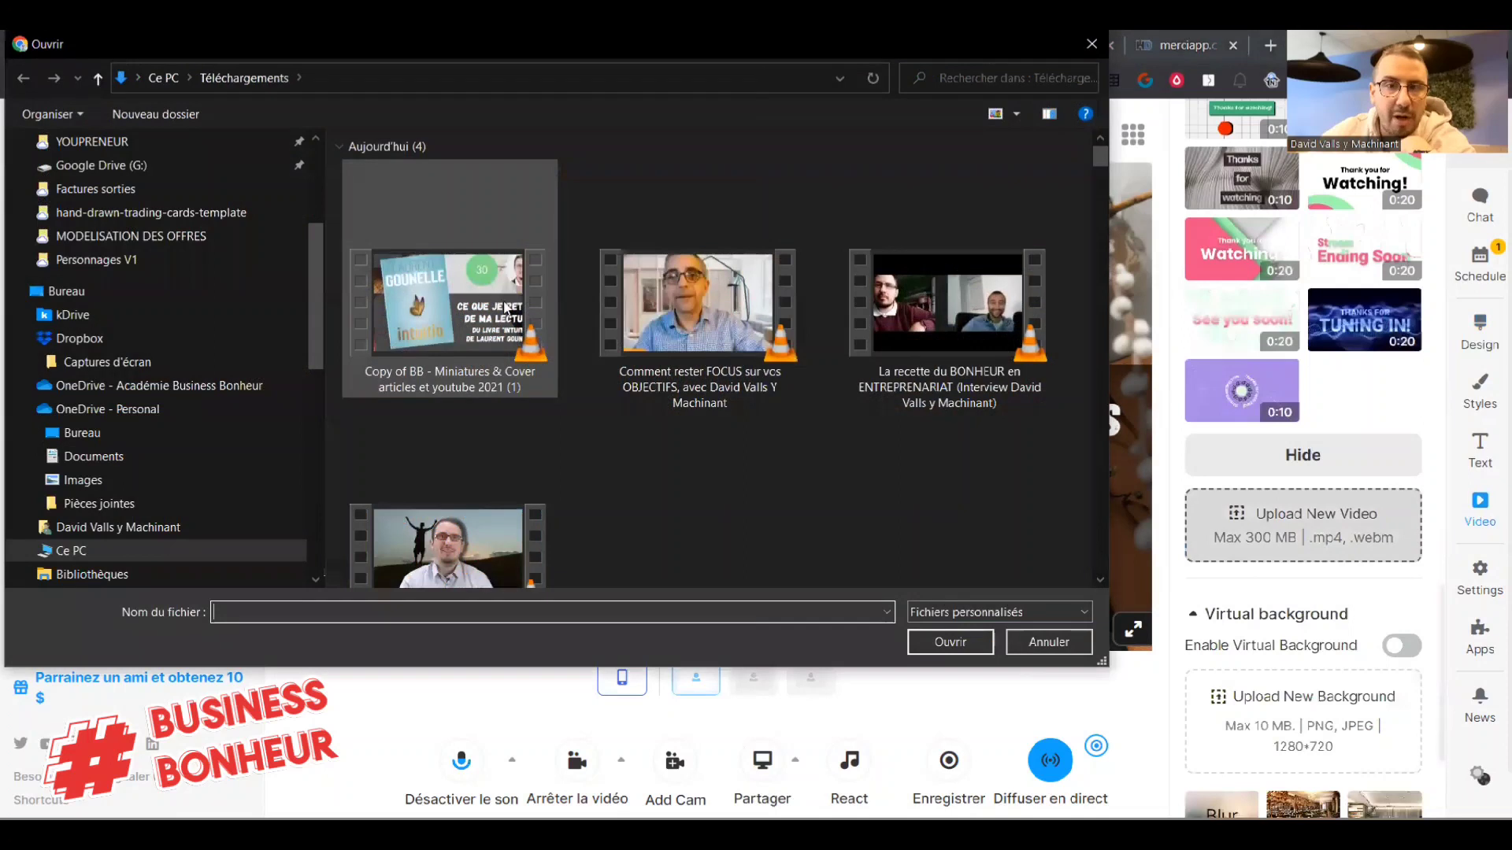